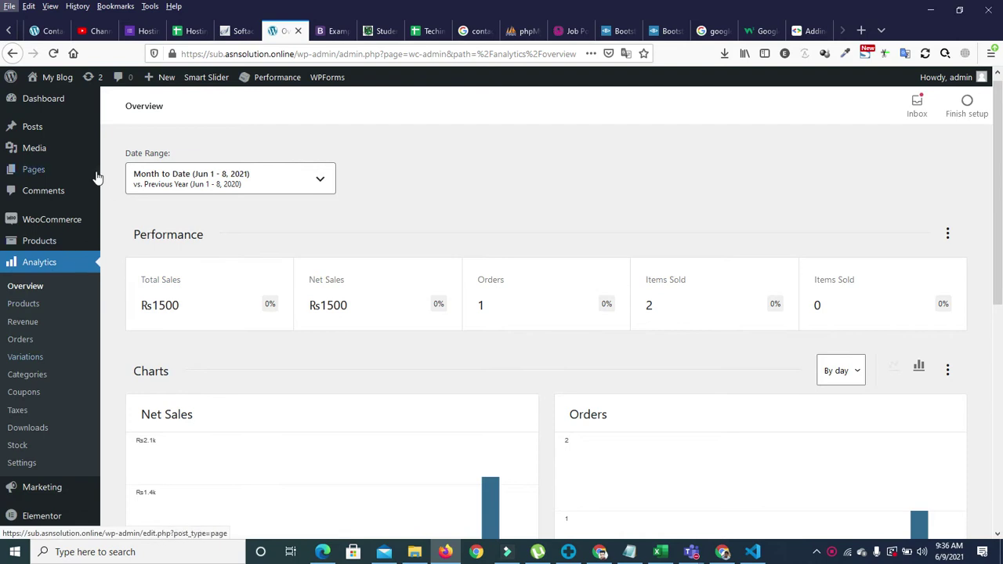
Open the Sample Page from the site's list of pages for editing.
{"action": "left_click_drag", "start_coordinate": [991, 133], "coordinate": [991, 163]}
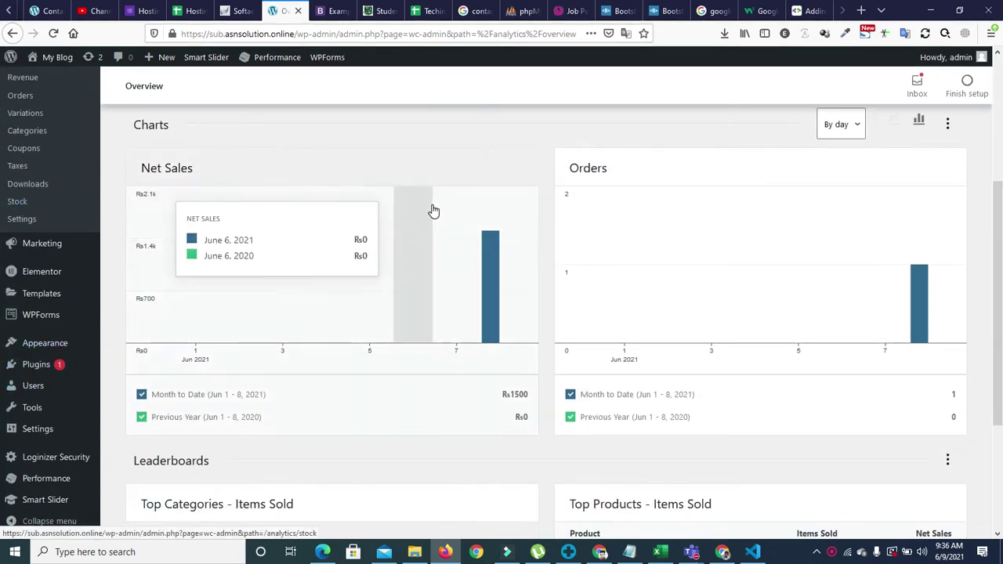
{"action": "scroll", "coordinate": [210, 114], "scroll_direction": "up", "scroll_amount": 3}
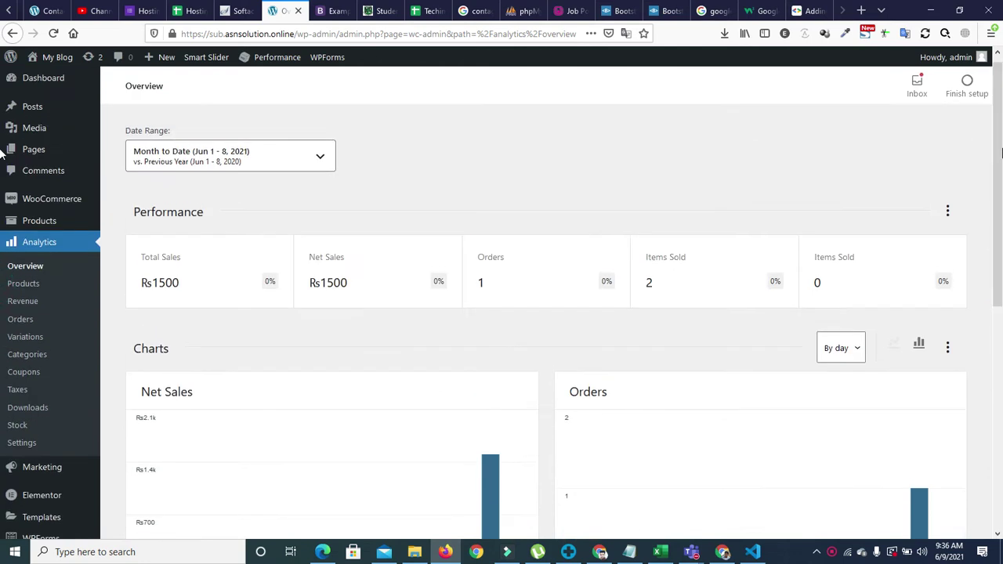
{"action": "left_click", "coordinate": [41, 156]}
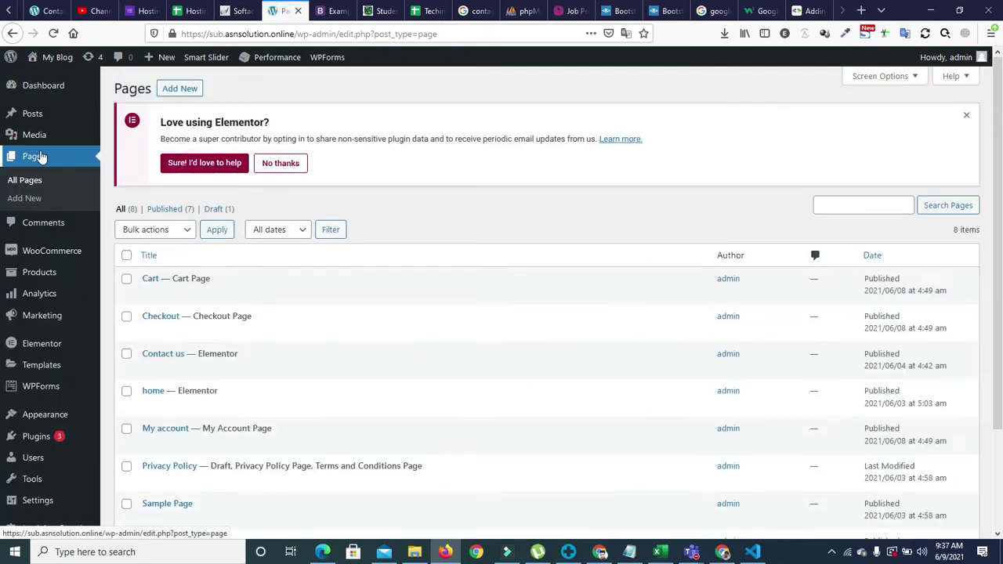
{"action": "scroll", "coordinate": [995, 236], "scroll_direction": "down", "scroll_amount": 2}
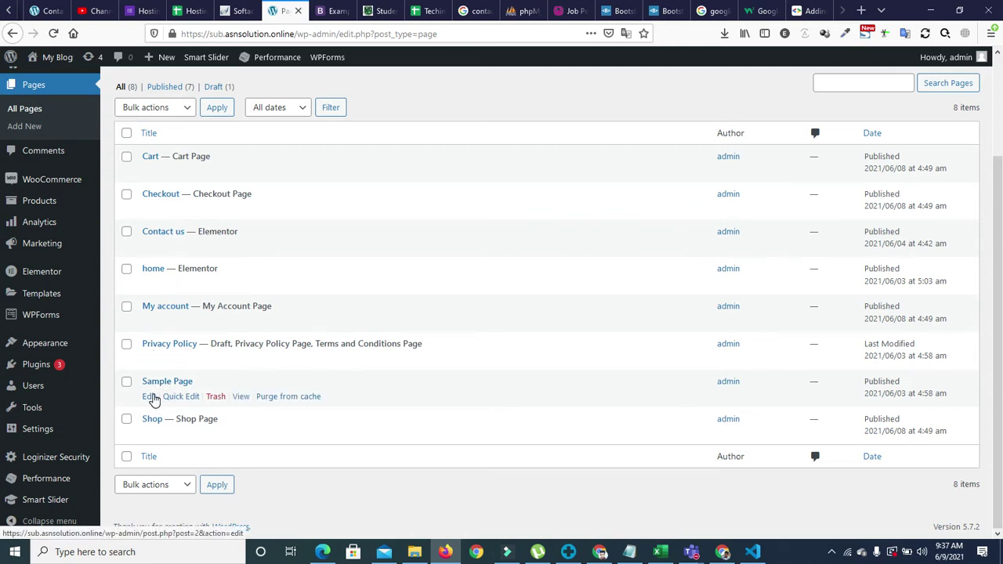
{"action": "left_click", "coordinate": [150, 396]}
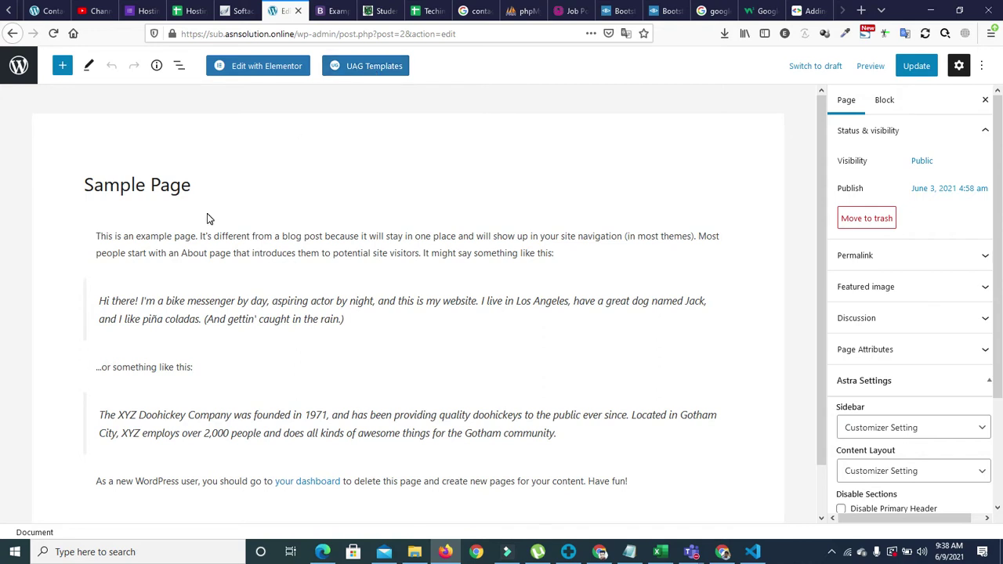
{"action": "left_click", "coordinate": [180, 192]}
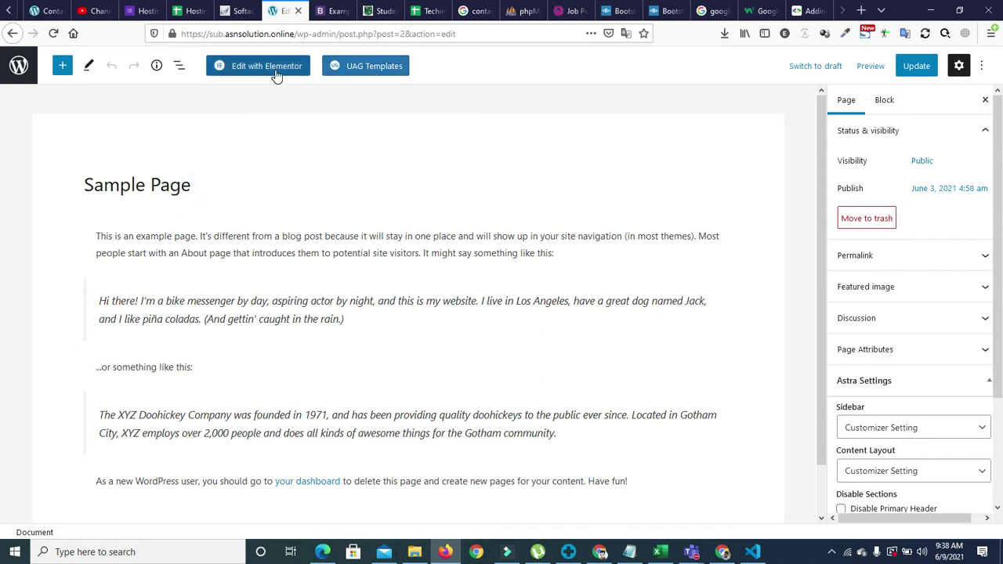
Browse the page templates and patterns in the UAG template library.
{"action": "left_click", "coordinate": [349, 66]}
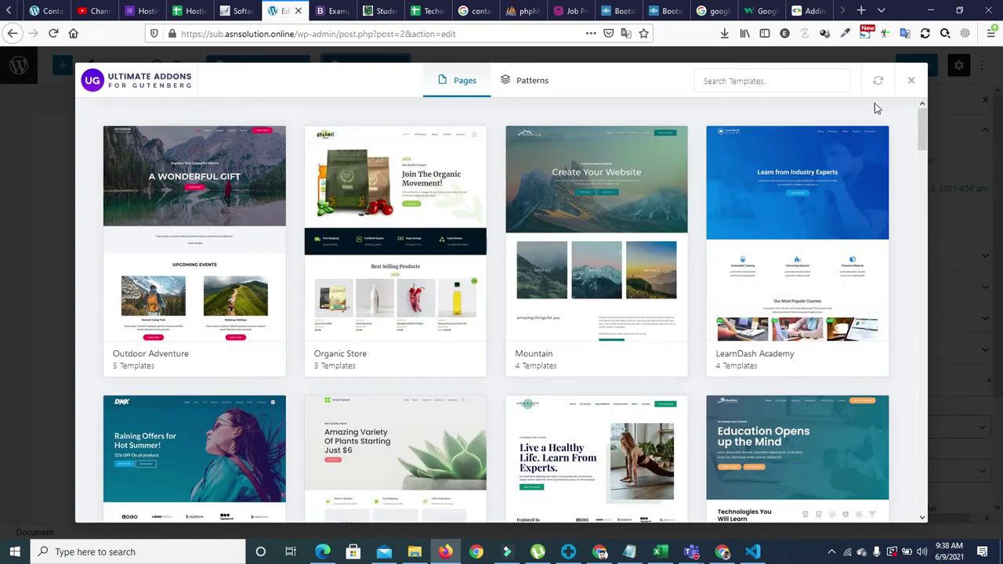
{"action": "left_click_drag", "start_coordinate": [926, 129], "coordinate": [904, 413]}
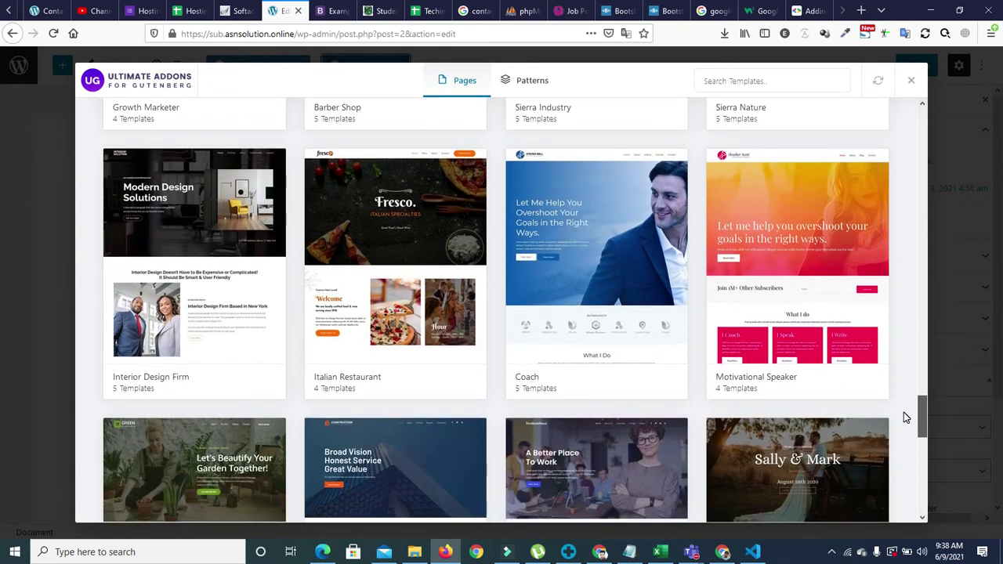
{"action": "left_click_drag", "start_coordinate": [907, 417], "coordinate": [902, 123]}
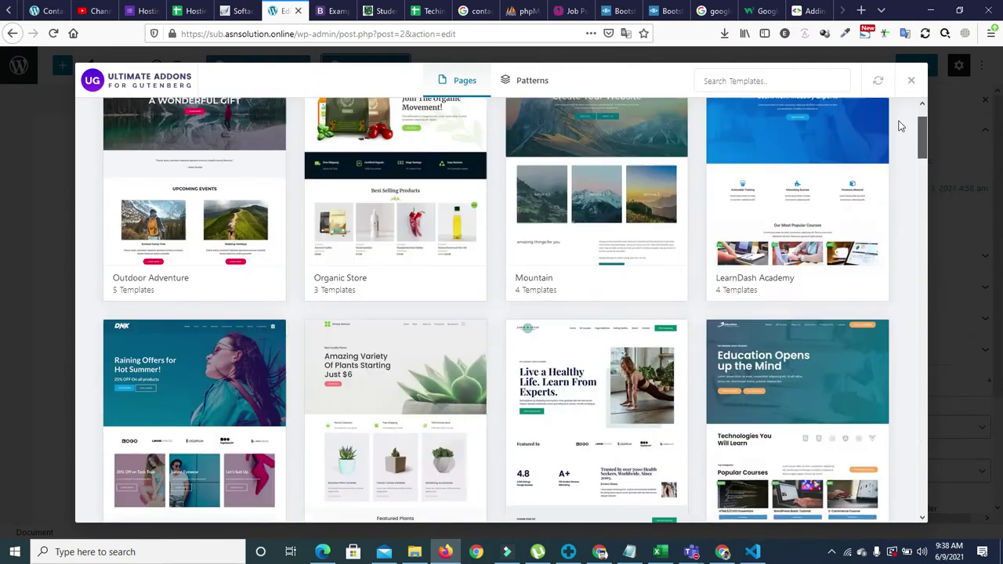
{"action": "left_click", "coordinate": [521, 92]}
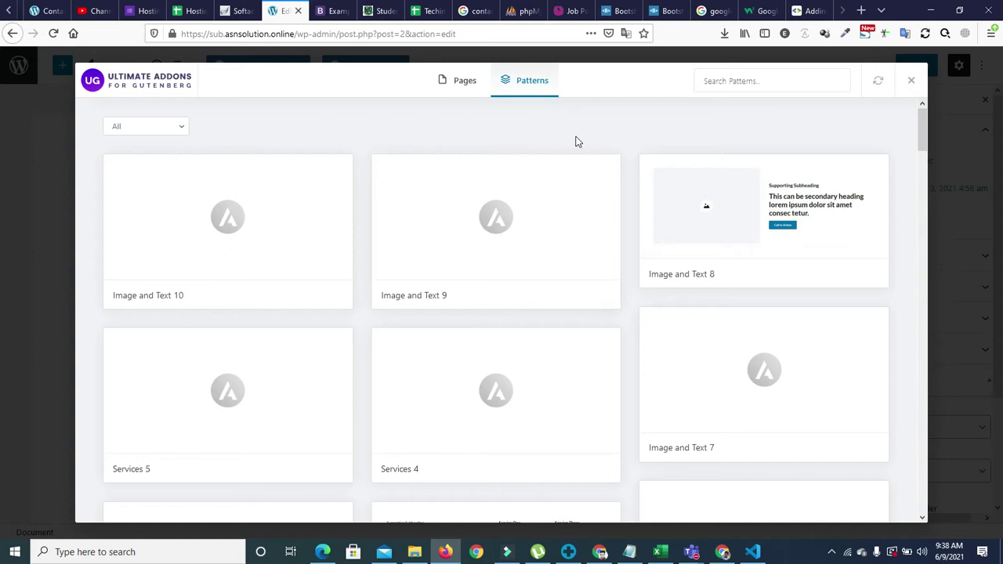
{"action": "left_click_drag", "start_coordinate": [925, 121], "coordinate": [909, 141]}
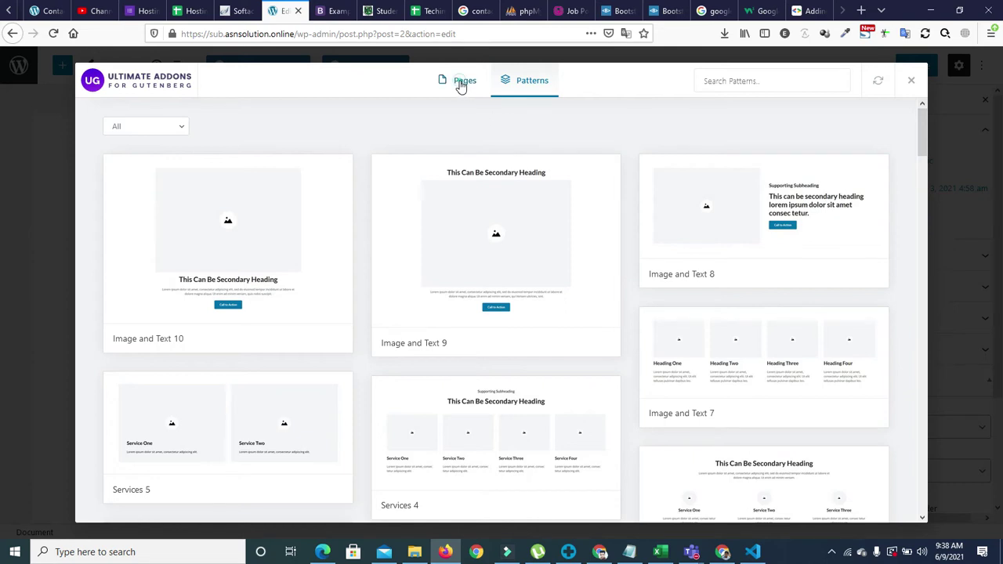
{"action": "left_click", "coordinate": [462, 85]}
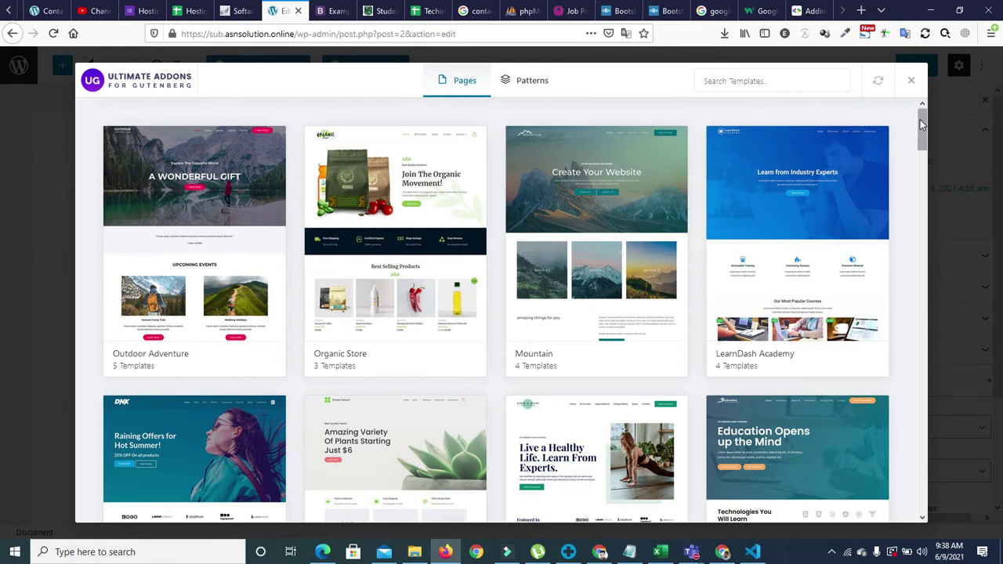
{"action": "scroll", "coordinate": [919, 142], "scroll_direction": "down", "scroll_amount": 3}
{"action": "scroll", "coordinate": [919, 141], "scroll_direction": "up", "scroll_amount": 3}
Look through the LearnDash Academy page templates and import its Home page into the Sample Page.
{"action": "left_click", "coordinate": [785, 205]}
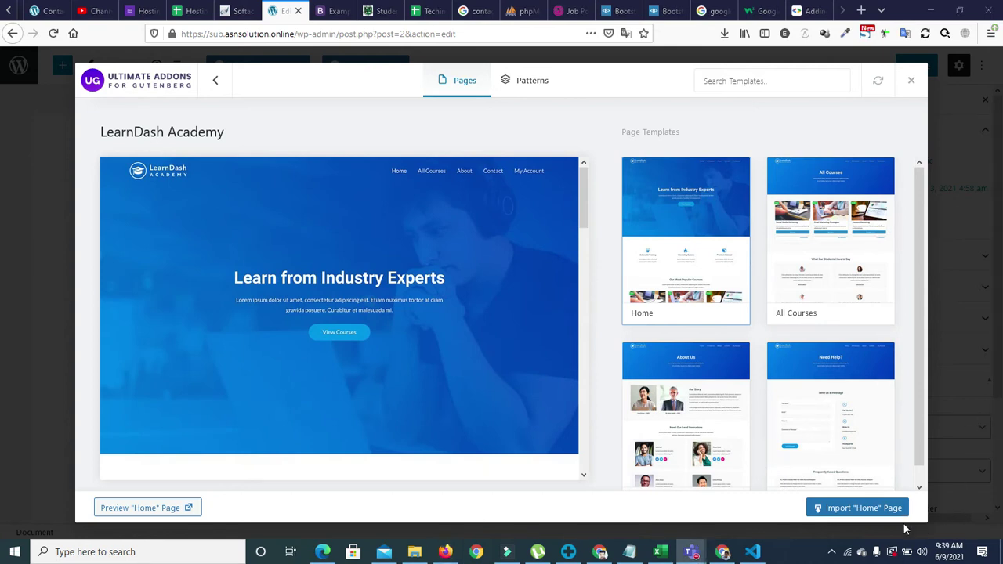
{"action": "left_click", "coordinate": [926, 286]}
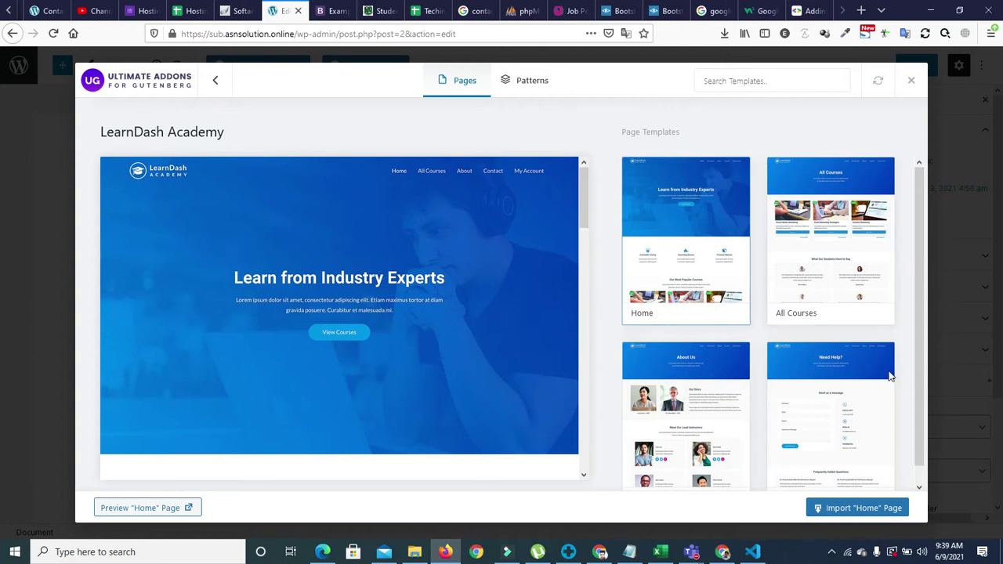
{"action": "left_click_drag", "start_coordinate": [920, 348], "coordinate": [920, 366]}
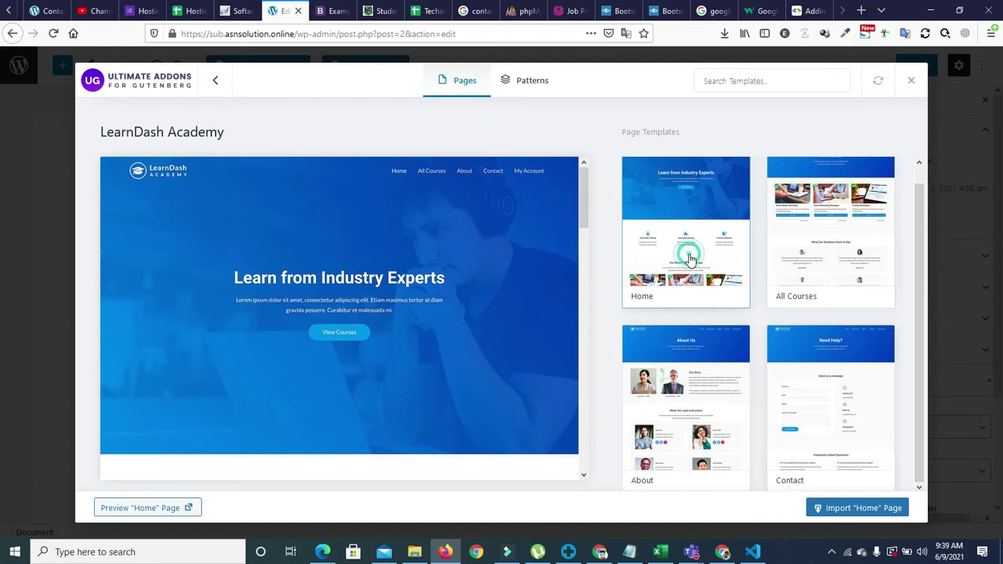
{"action": "left_click", "coordinate": [790, 264]}
{"action": "left_click", "coordinate": [687, 412]}
{"action": "left_click", "coordinate": [823, 402]}
{"action": "left_click", "coordinate": [700, 271]}
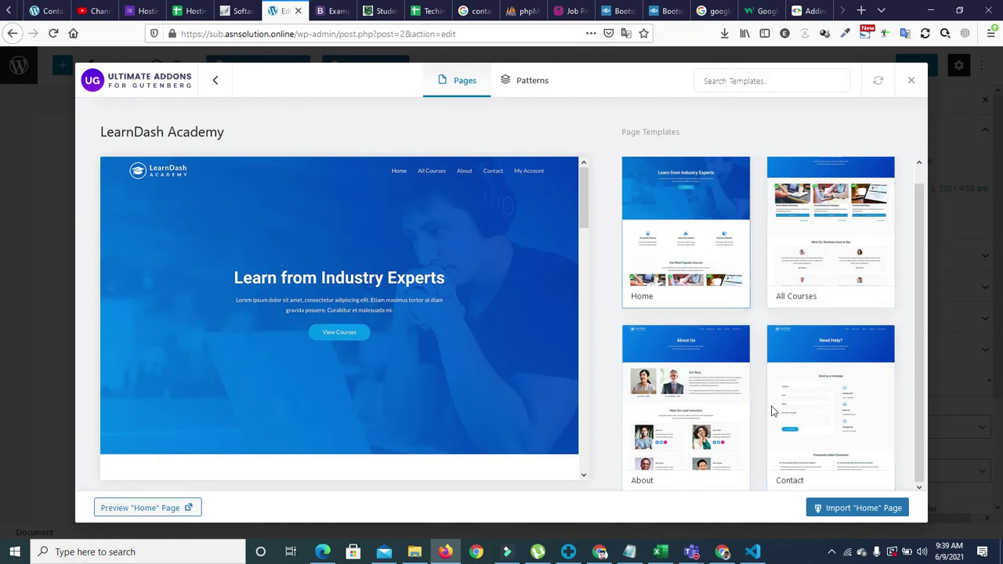
{"action": "left_click", "coordinate": [833, 509]}
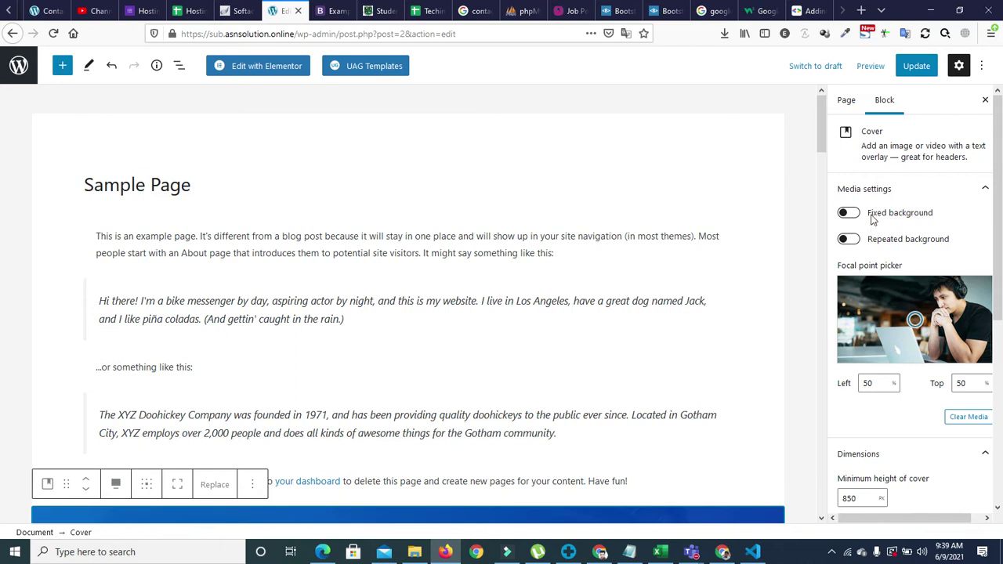
Review the imported template content through the page and update the page.
{"action": "left_click_drag", "start_coordinate": [819, 119], "coordinate": [829, 409]}
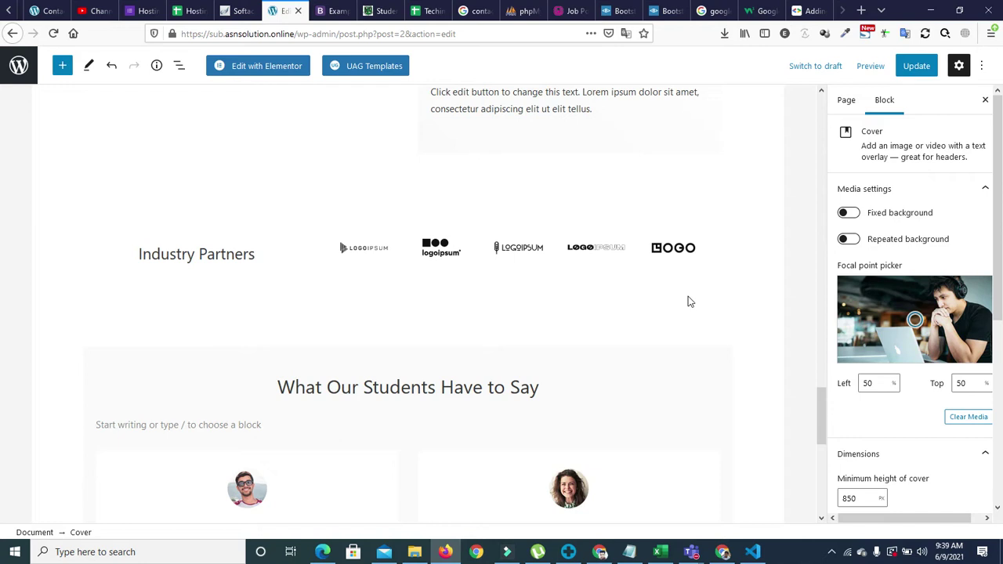
{"action": "left_click_drag", "start_coordinate": [820, 399], "coordinate": [810, 141]}
{"action": "left_click", "coordinate": [909, 65]}
Delete all the default sample text blocks between the page title and the imported cover, and update the page.
{"action": "left_click", "coordinate": [630, 228]}
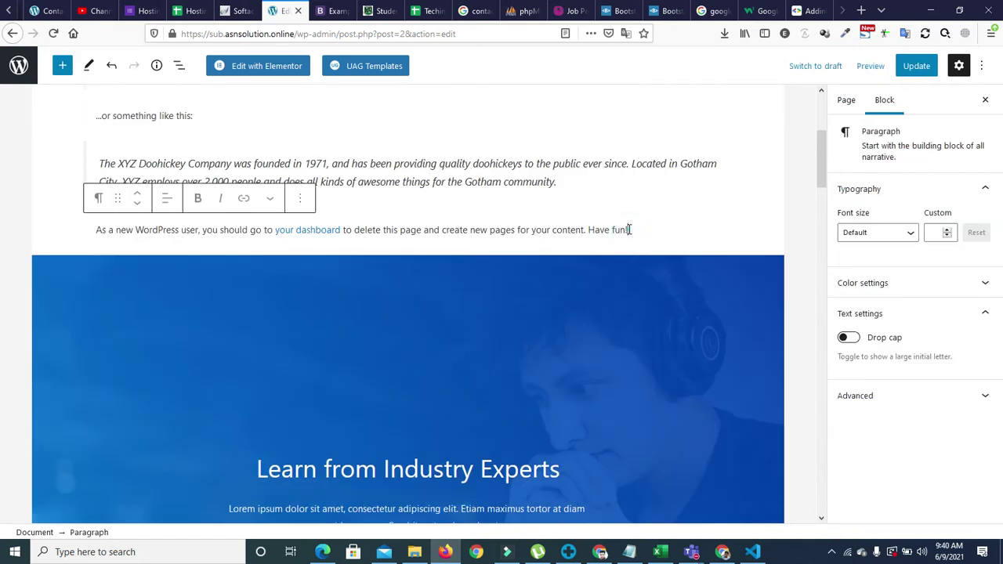
{"action": "left_click_drag", "start_coordinate": [628, 227], "coordinate": [258, 118]}
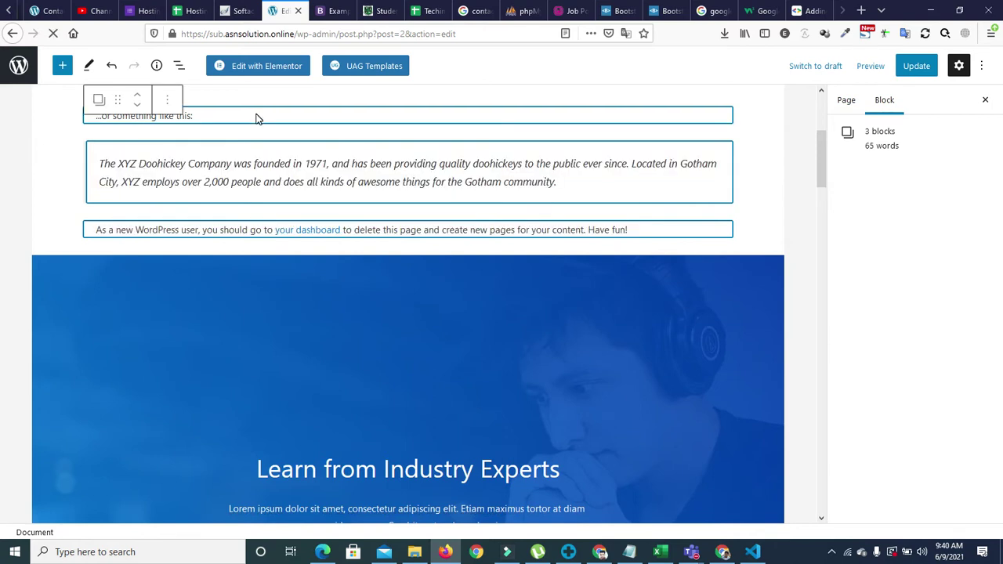
{"action": "key", "text": "Delete"}
{"action": "left_click_drag", "start_coordinate": [819, 157], "coordinate": [821, 98]}
{"action": "left_click_drag", "start_coordinate": [83, 185], "coordinate": [225, 175]}
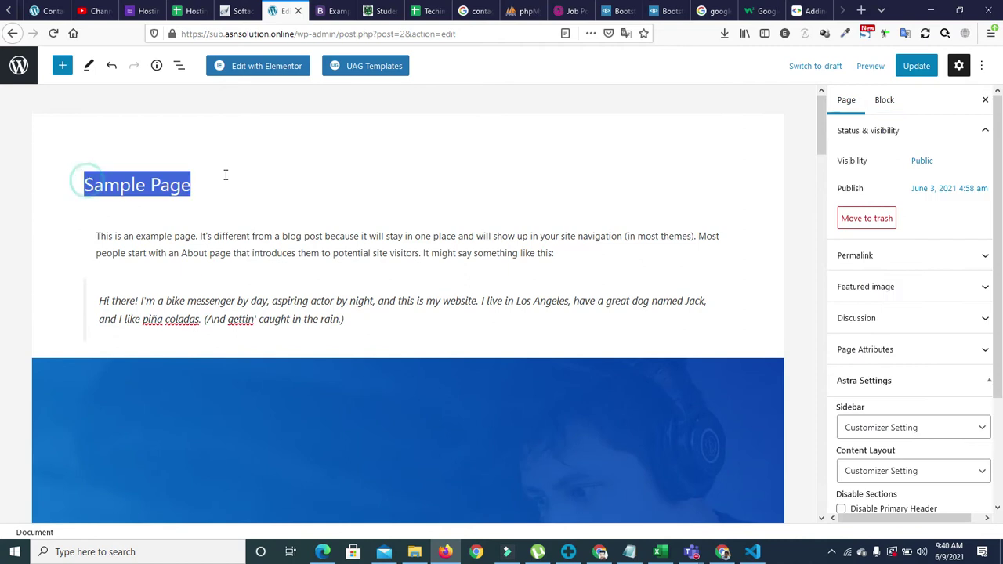
{"action": "left_click_drag", "start_coordinate": [96, 237], "coordinate": [355, 315]}
{"action": "key", "text": "Delete"}
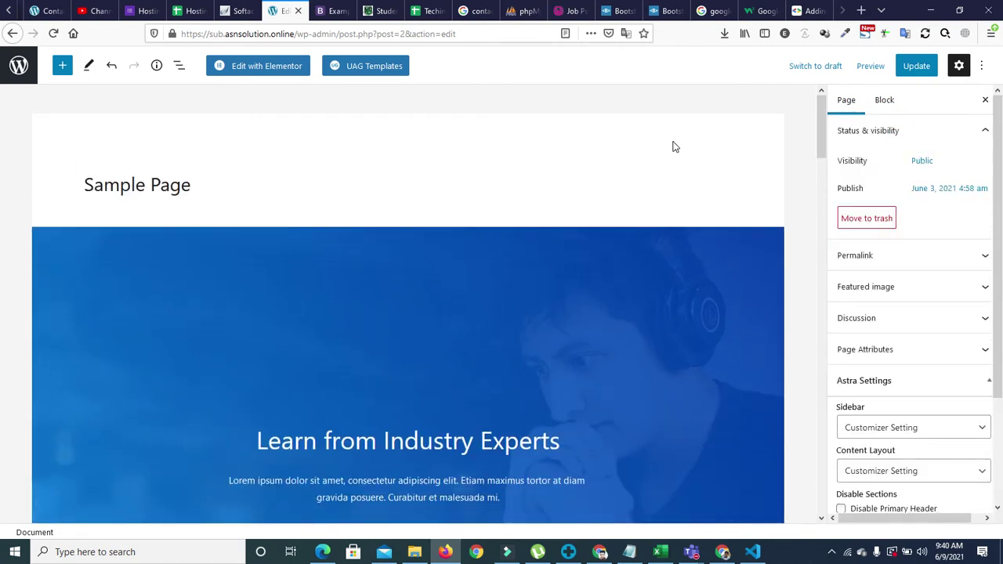
{"action": "left_click", "coordinate": [916, 72]}
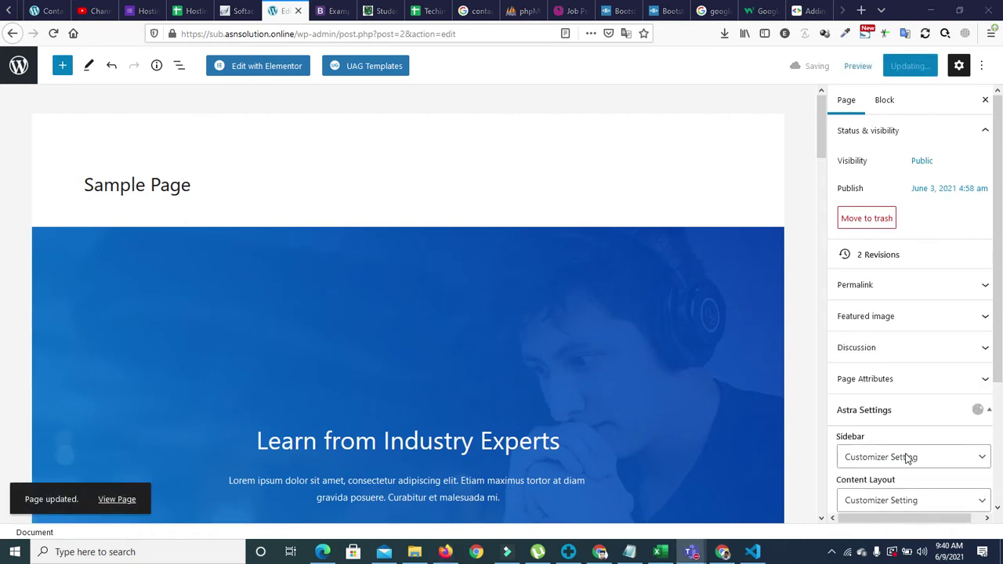
Preview the updated Sample Page in a new tab and look through its layout.
{"action": "right_click", "coordinate": [875, 67]}
{"action": "left_click", "coordinate": [869, 61]}
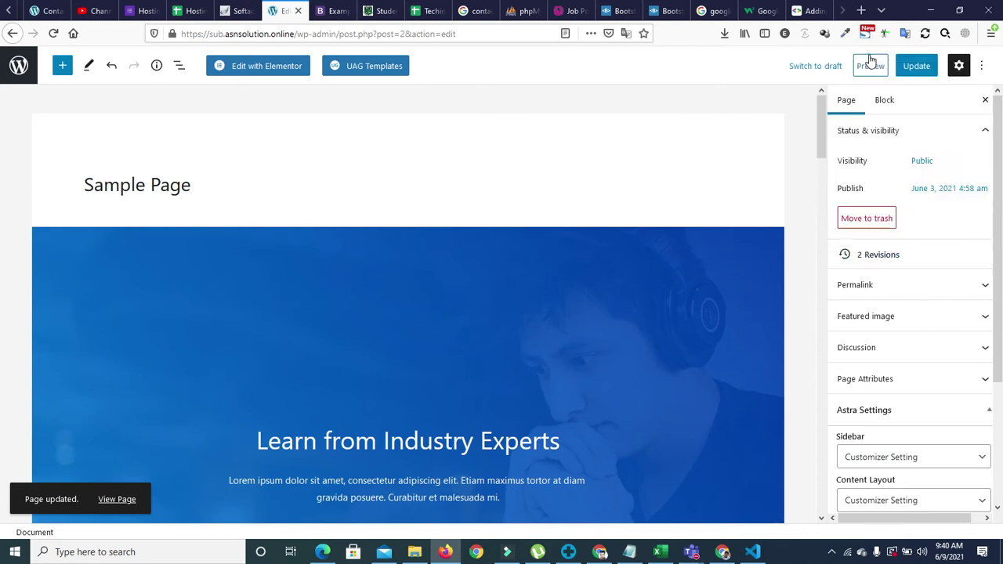
{"action": "left_click", "coordinate": [870, 62]}
{"action": "left_click", "coordinate": [820, 191]}
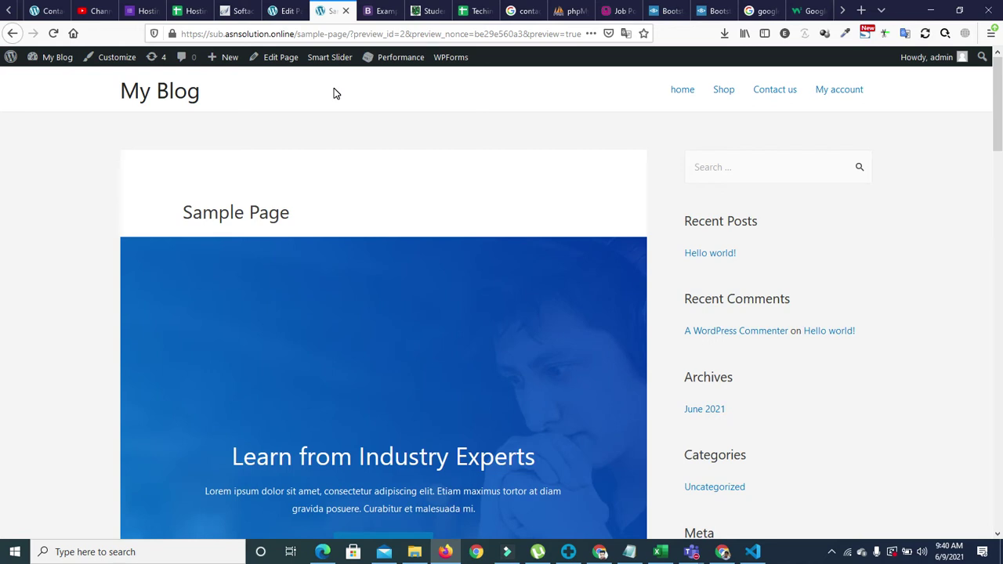
{"action": "left_click_drag", "start_coordinate": [997, 118], "coordinate": [994, 331]}
Set the page's Astra sidebar option to No Sidebar in the editor and update the page.
{"action": "left_click", "coordinate": [282, 11]}
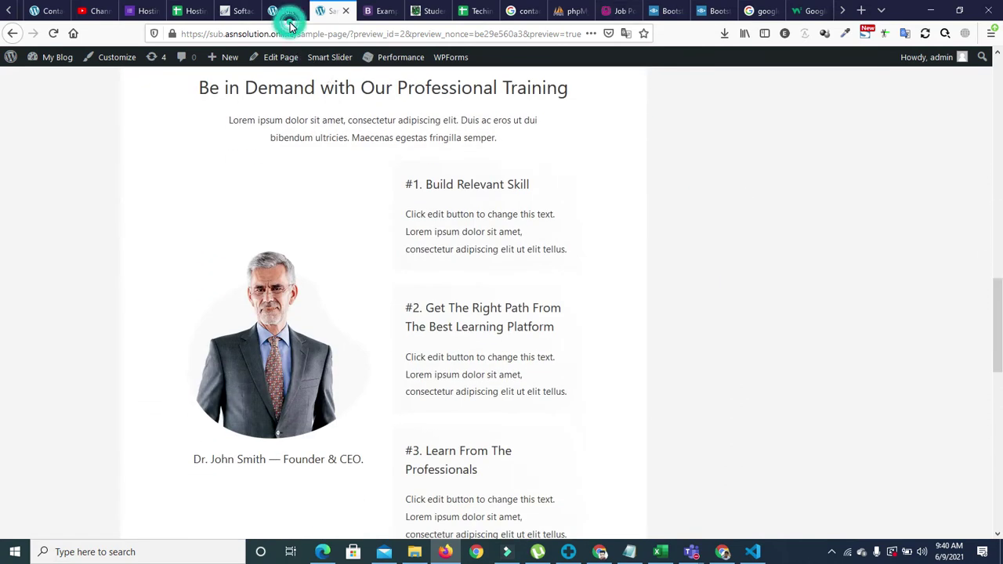
{"action": "left_click_drag", "start_coordinate": [1001, 225], "coordinate": [1000, 330]}
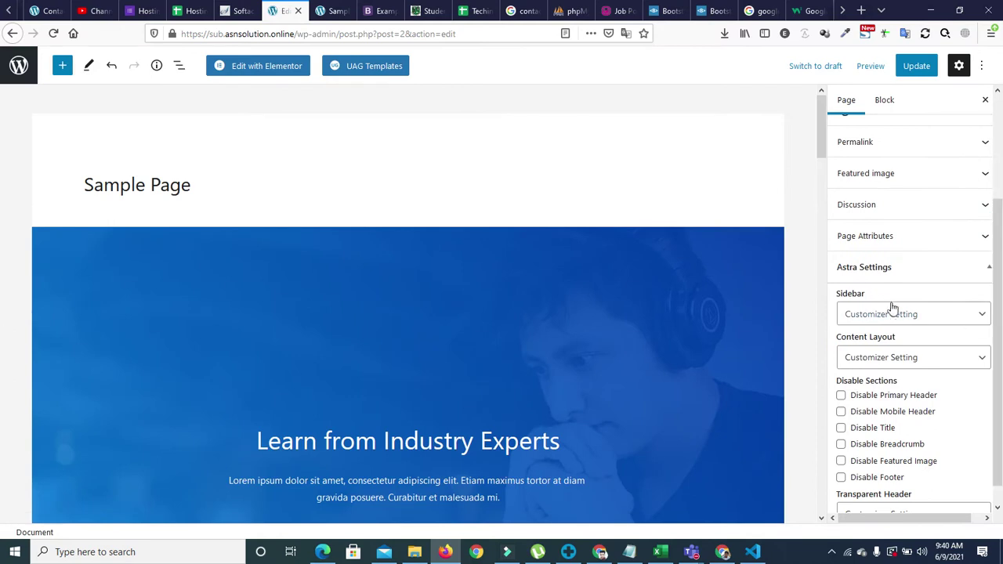
{"action": "left_click", "coordinate": [893, 323]}
{"action": "left_click", "coordinate": [878, 387]}
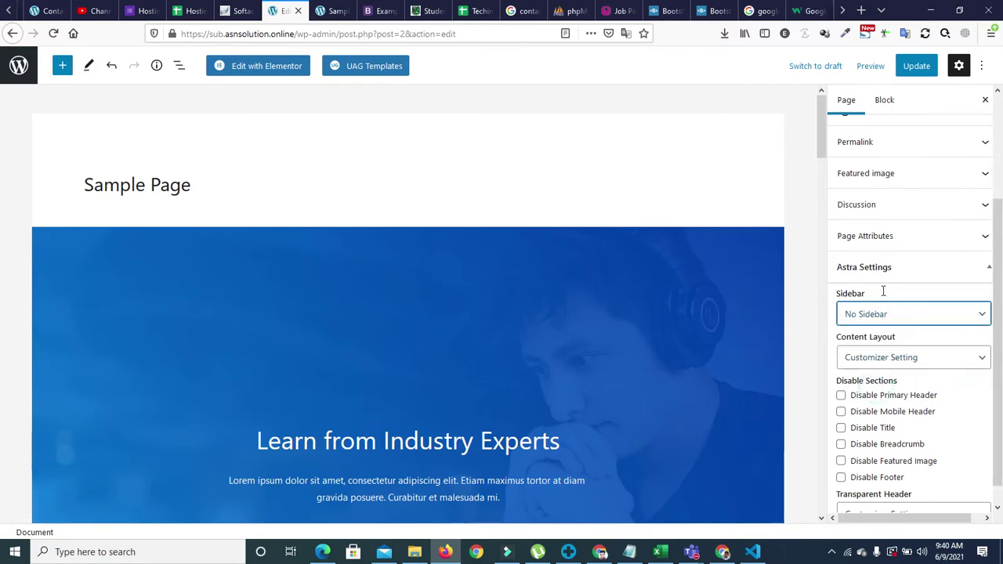
{"action": "left_click", "coordinate": [915, 62]}
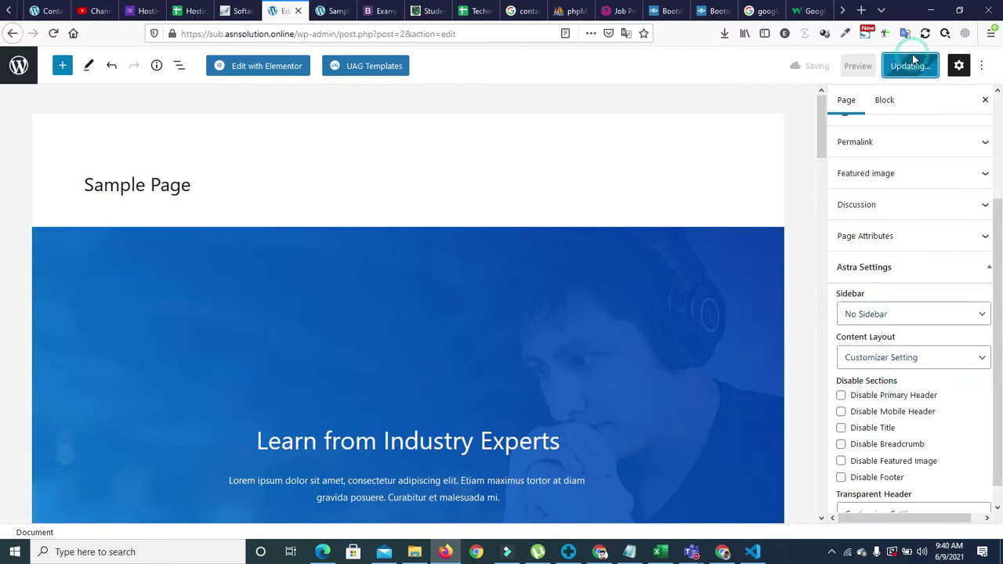
Reload the Sample Page preview and check the layout without the sidebar.
{"action": "left_click", "coordinate": [331, 11]}
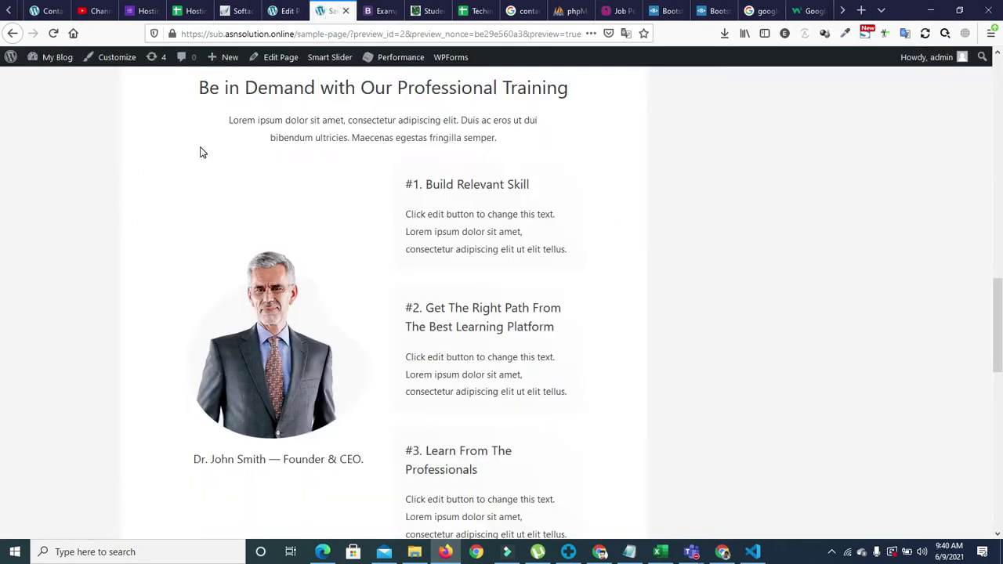
{"action": "left_click", "coordinate": [53, 33]}
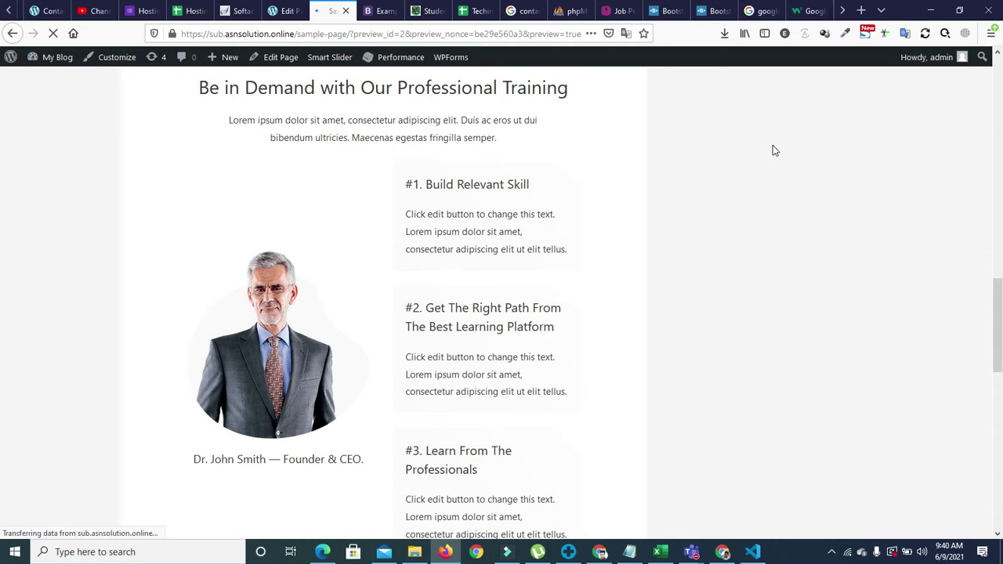
{"action": "left_click_drag", "start_coordinate": [999, 336], "coordinate": [999, 142]}
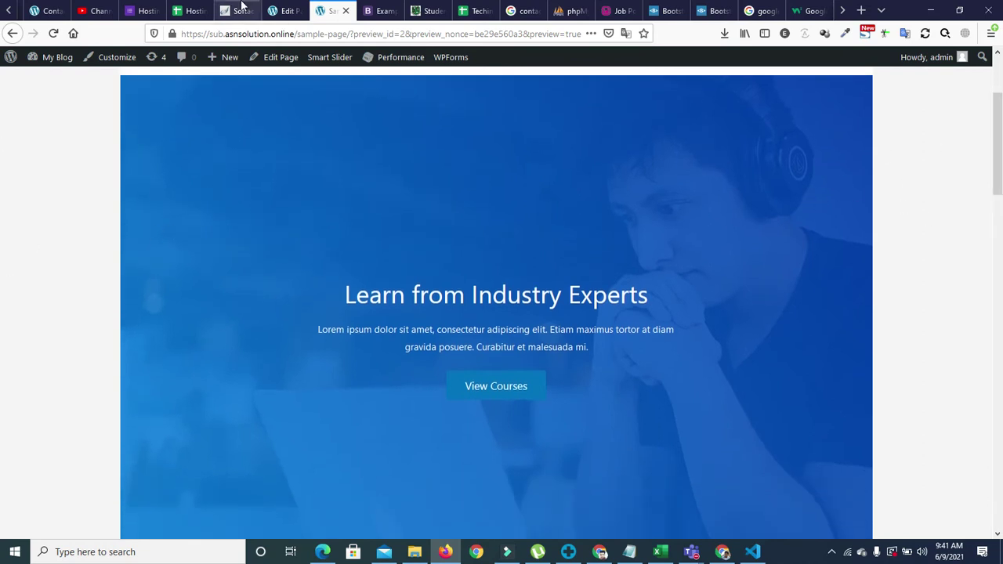
Set the page's Astra content layout to Full Width / Stretched in the editor.
{"action": "left_click", "coordinate": [284, 10]}
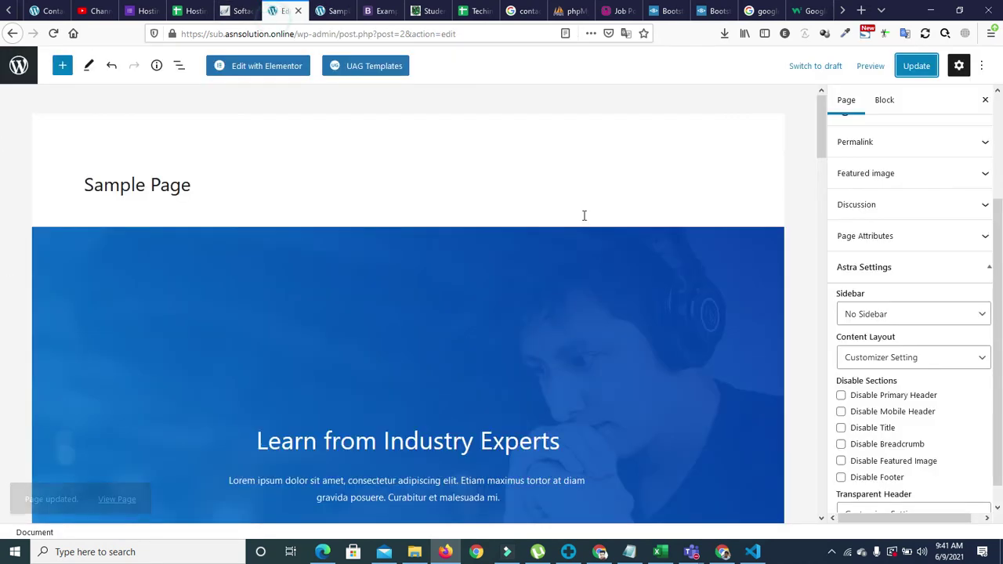
{"action": "left_click", "coordinate": [923, 359]}
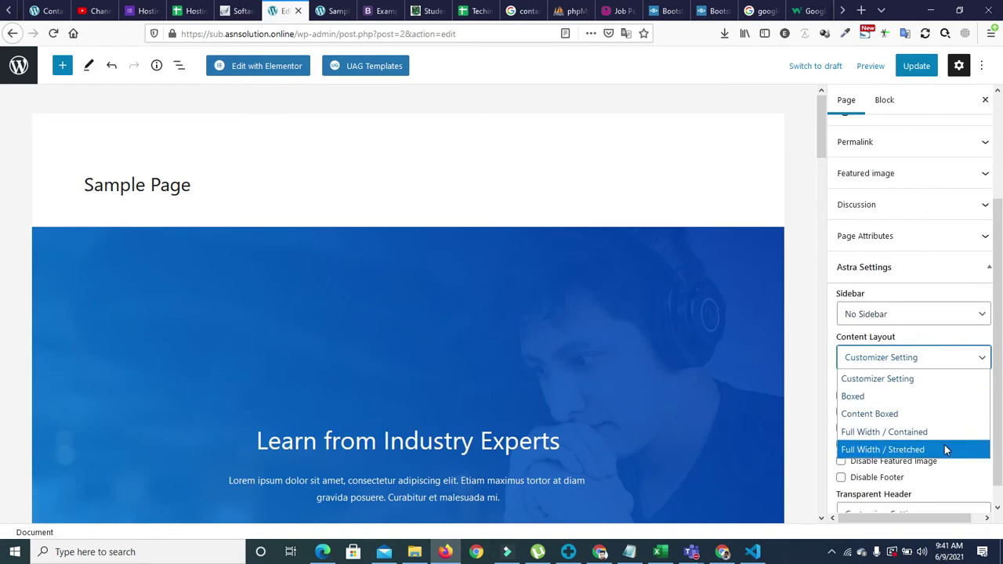
{"action": "left_click", "coordinate": [899, 452]}
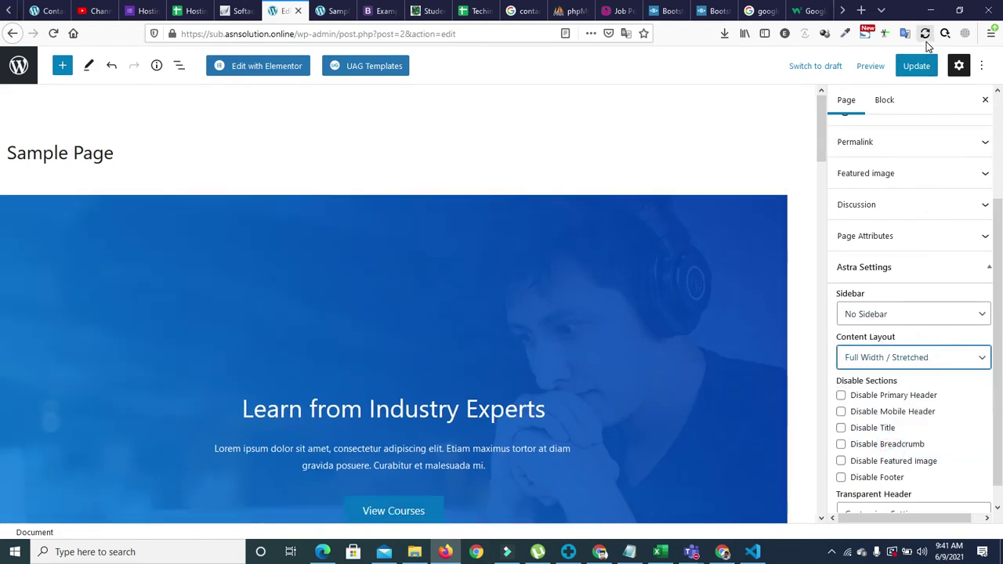
Update the page with the stretched layout and reload the Sample Page preview to check its full-width appearance.
{"action": "left_click", "coordinate": [915, 70]}
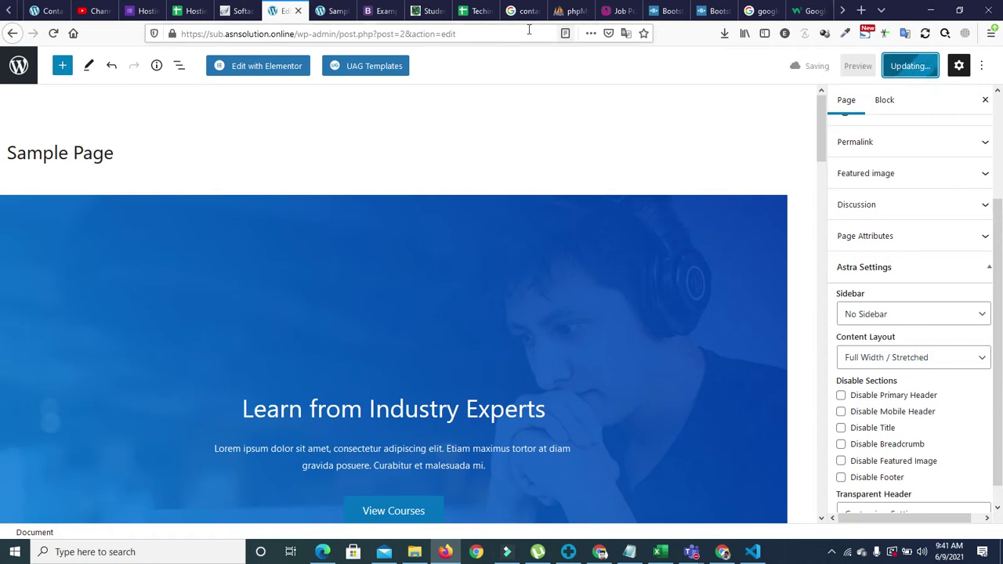
{"action": "left_click", "coordinate": [336, 11]}
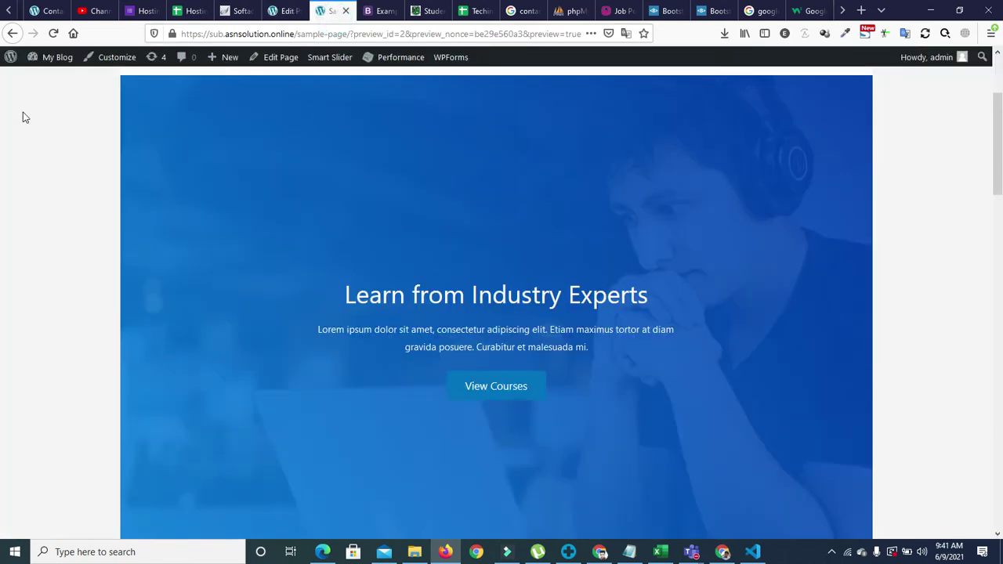
{"action": "left_click", "coordinate": [52, 40]}
{"action": "left_click", "coordinate": [50, 38]}
{"action": "left_click", "coordinate": [55, 39]}
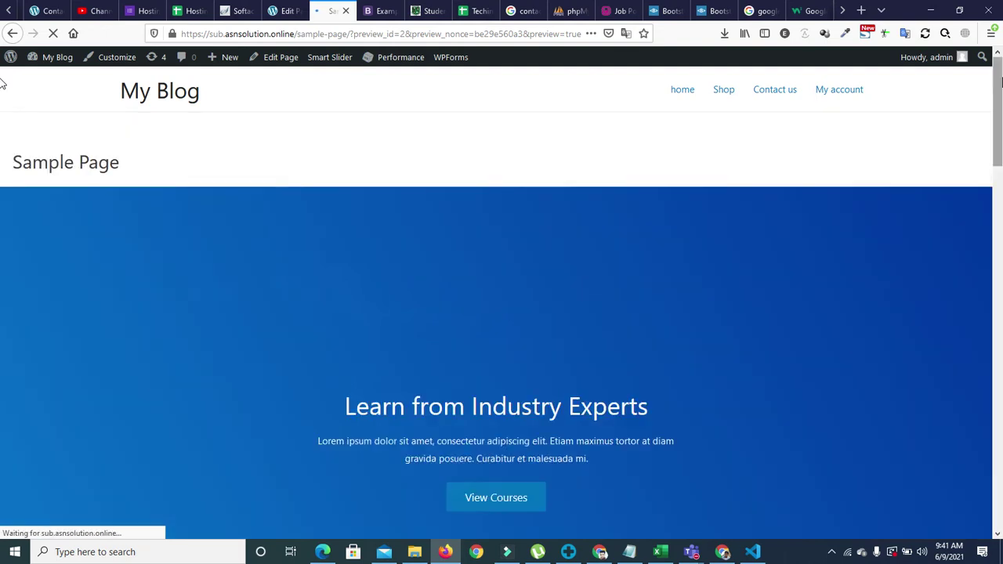
{"action": "left_click_drag", "start_coordinate": [997, 116], "coordinate": [988, 221]}
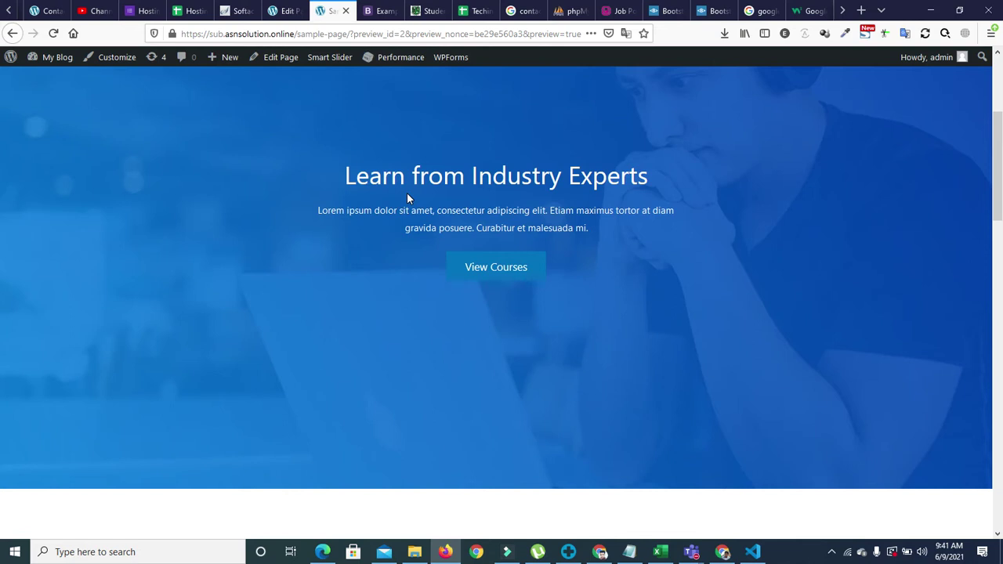
Return to the page editor and delete the Industry Partners and Be in Demand with Our Professional Training sections.
{"action": "left_click", "coordinate": [286, 11]}
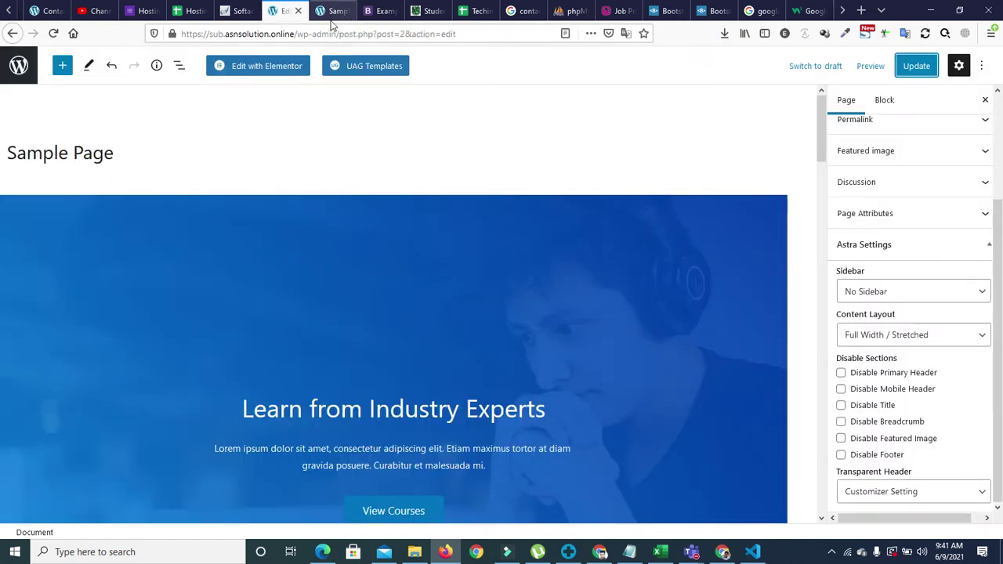
{"action": "left_click", "coordinate": [337, 13]}
{"action": "left_click", "coordinate": [284, 11]}
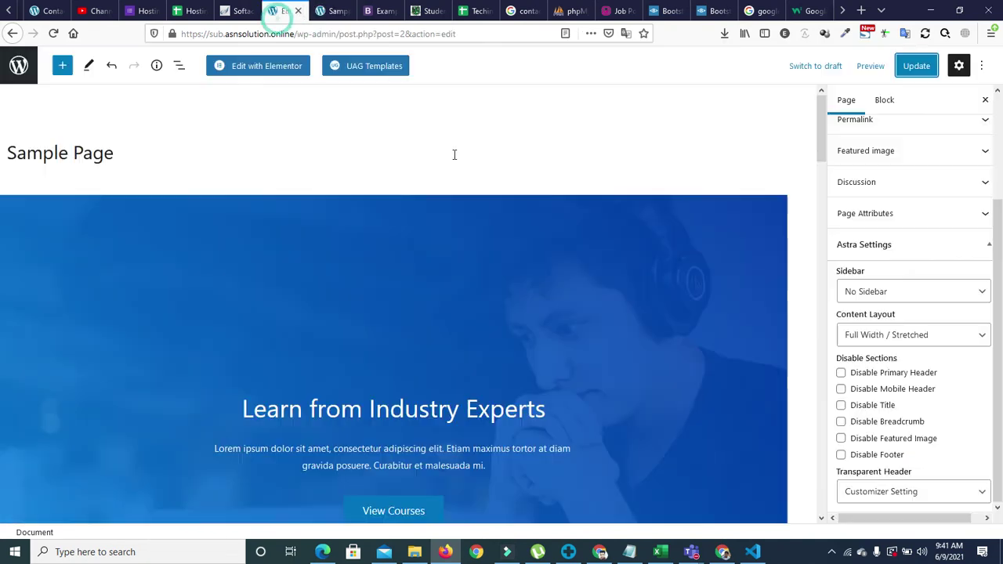
{"action": "left_click_drag", "start_coordinate": [820, 133], "coordinate": [793, 436]}
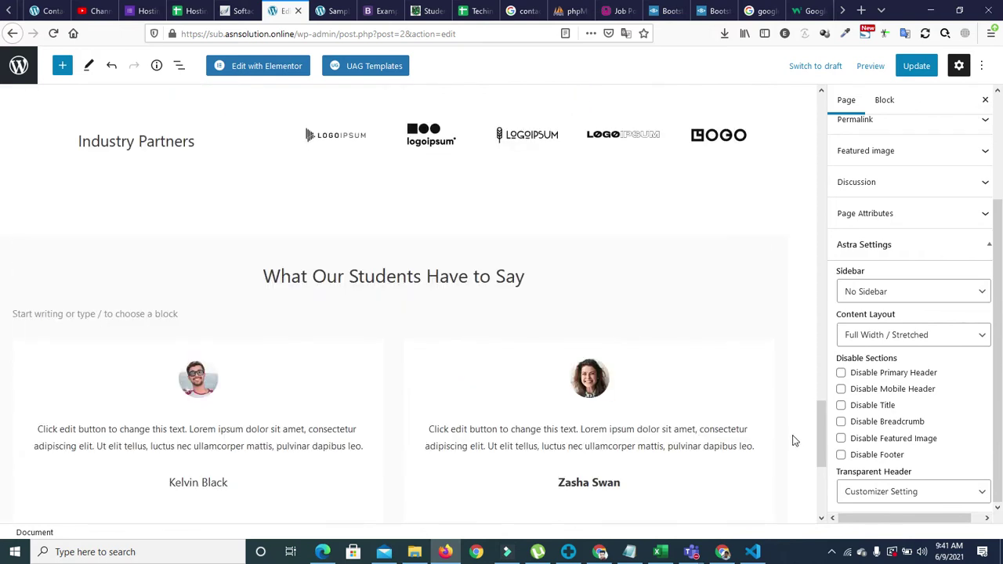
{"action": "left_click", "coordinate": [440, 333]}
{"action": "right_click", "coordinate": [115, 217]}
{"action": "left_click", "coordinate": [166, 182]}
{"action": "left_click", "coordinate": [166, 182]}
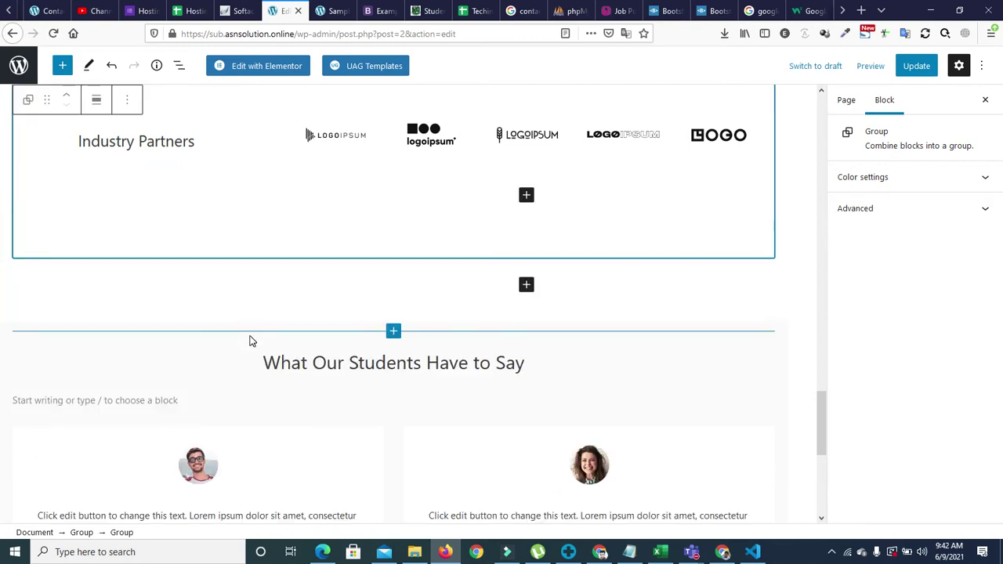
{"action": "scroll", "coordinate": [251, 341], "scroll_direction": "up", "scroll_amount": 5}
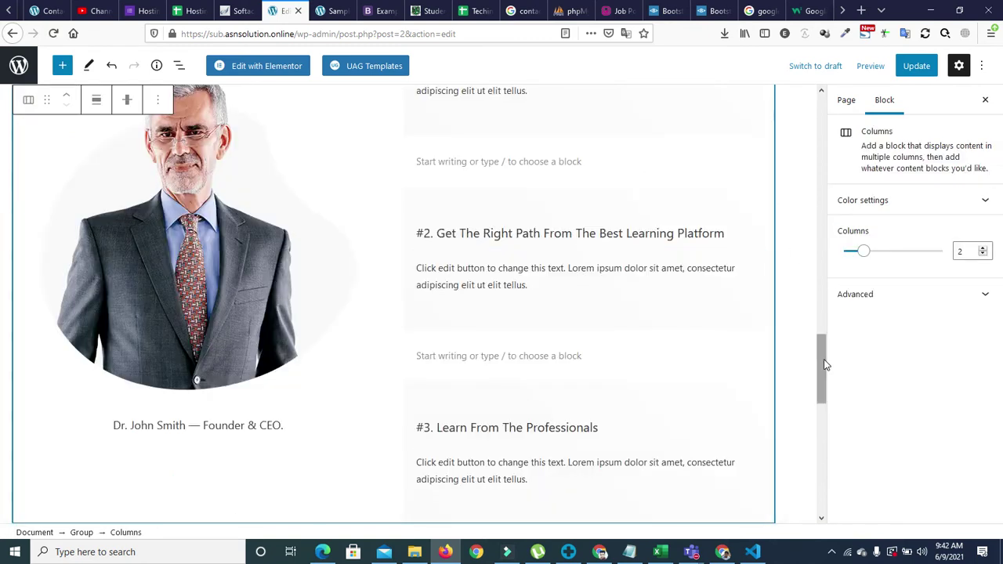
{"action": "left_click_drag", "start_coordinate": [824, 361], "coordinate": [824, 313]}
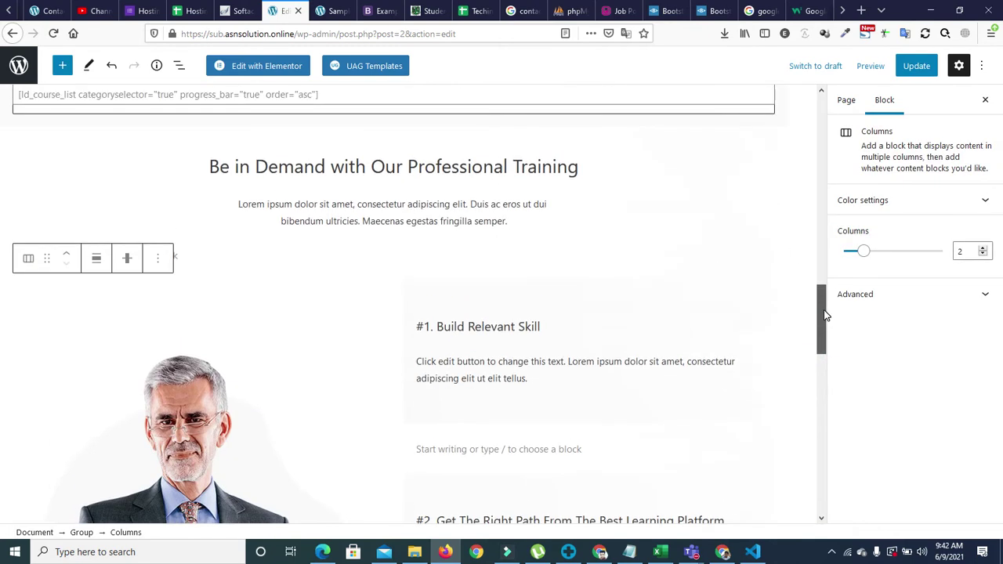
{"action": "left_click", "coordinate": [446, 132]}
{"action": "key", "text": "Delete"}
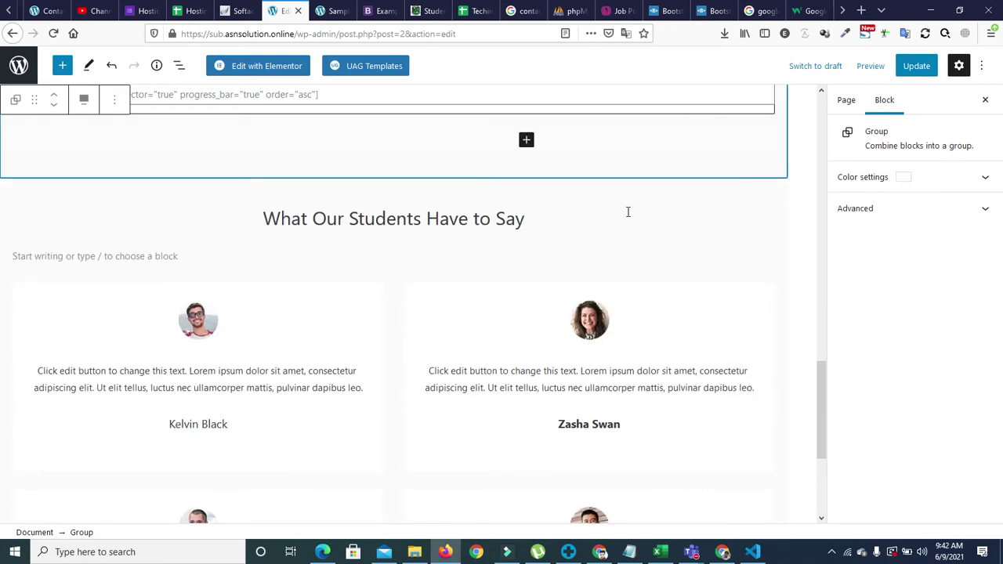
Delete the course list section and the Actionable Training and Interesting Quizzes columns.
{"action": "left_click", "coordinate": [452, 161]}
{"action": "left_click", "coordinate": [427, 132]}
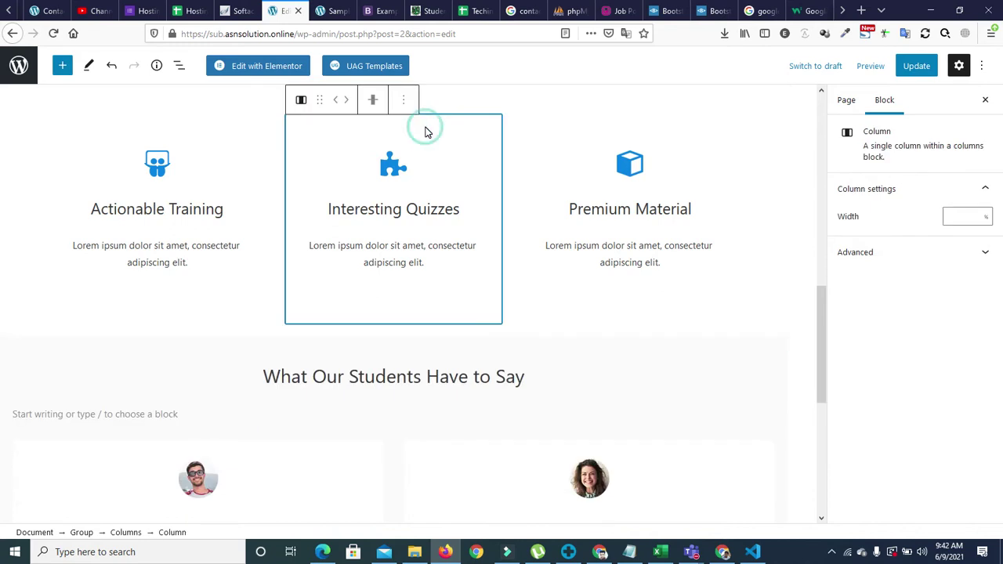
{"action": "key", "text": "Delete"}
{"action": "key", "text": "Delete"}
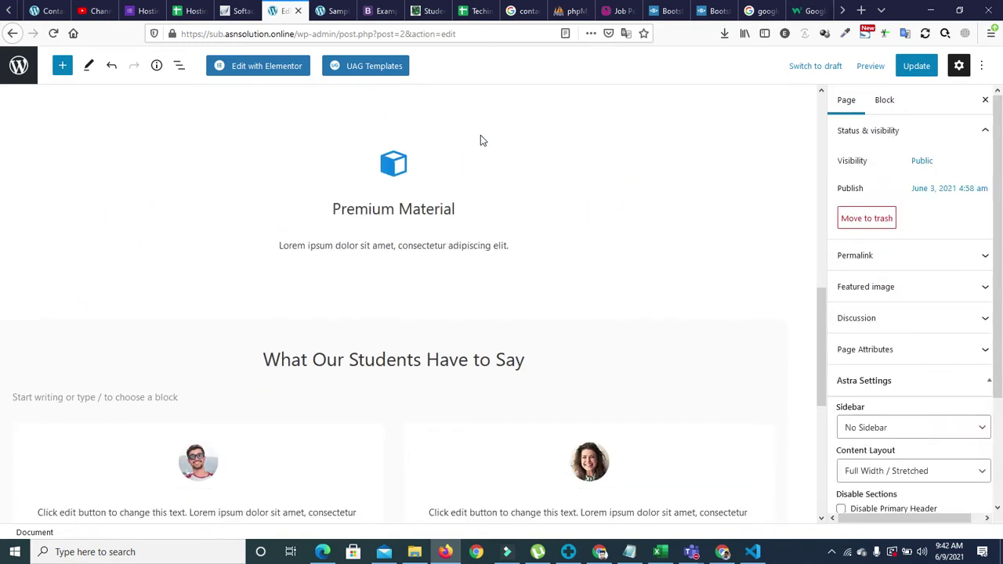
Remove the What Our Students Have to Say heading block above the testimonials.
{"action": "left_click", "coordinate": [432, 375]}
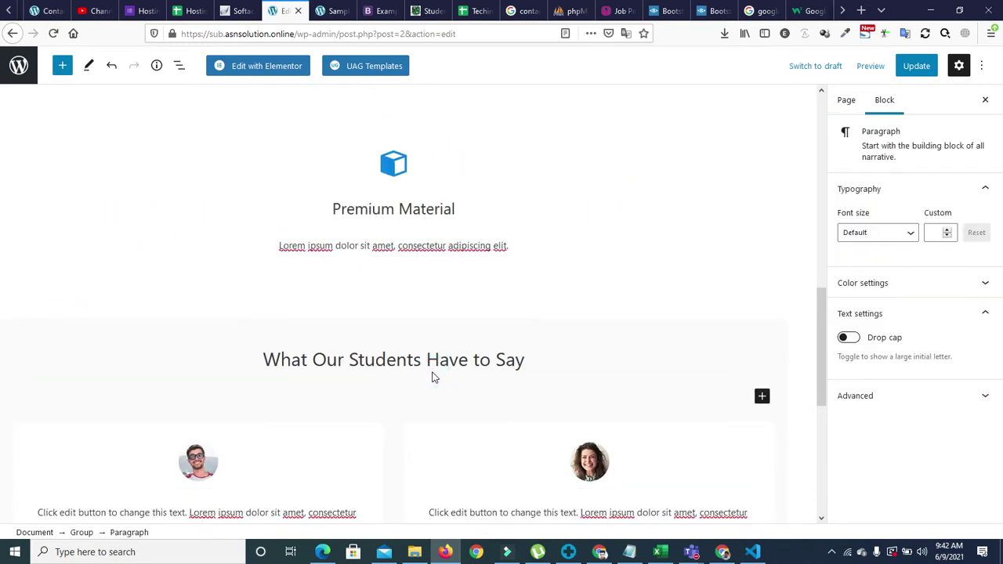
{"action": "left_click", "coordinate": [430, 360]}
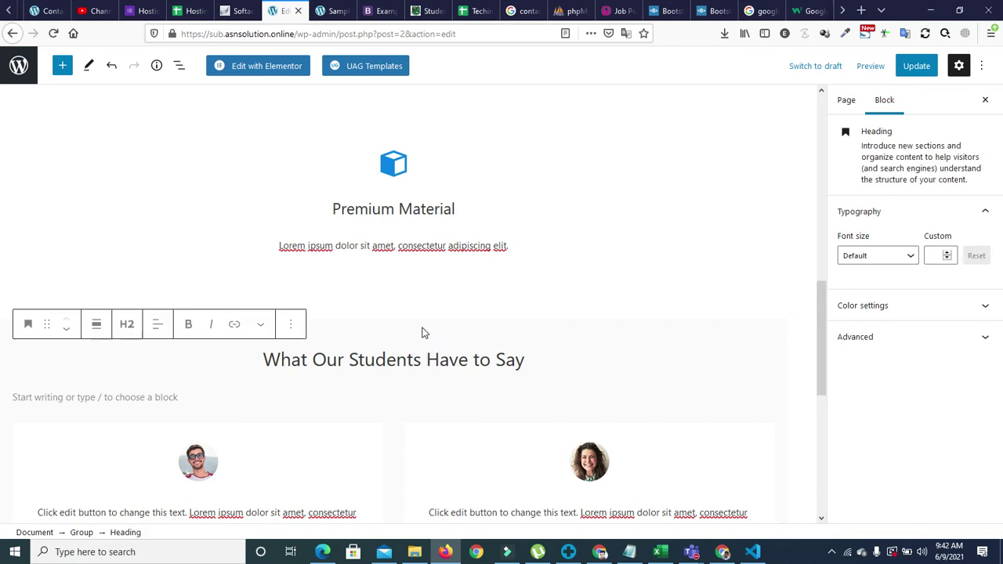
{"action": "key", "text": "Delete"}
{"action": "left_click", "coordinate": [289, 327]}
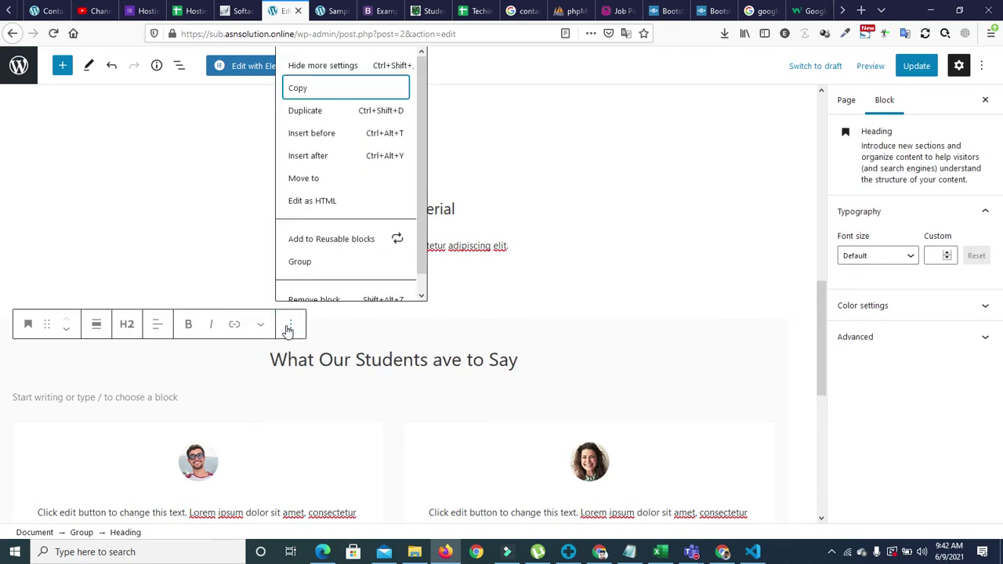
{"action": "left_click", "coordinate": [424, 287]}
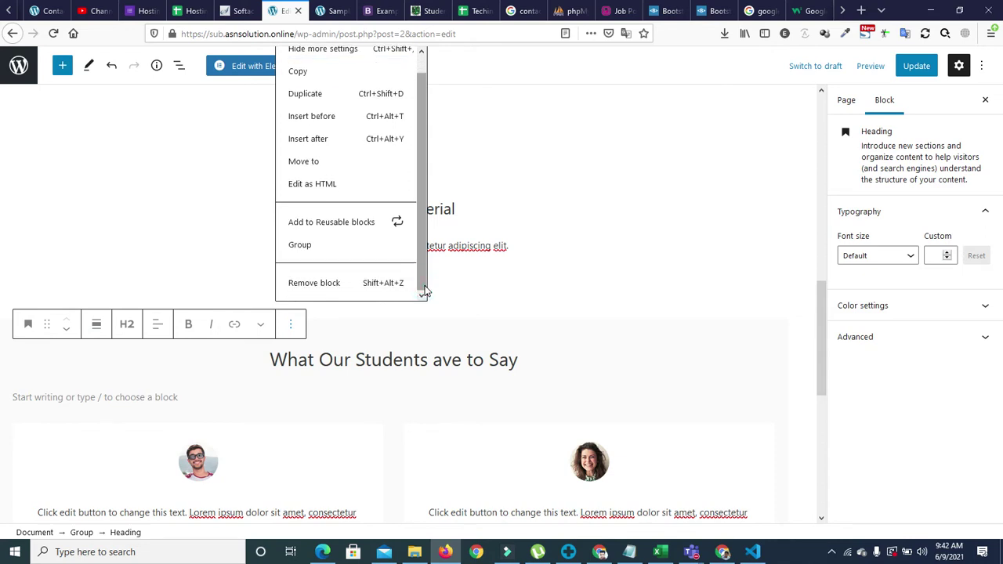
{"action": "left_click", "coordinate": [357, 287]}
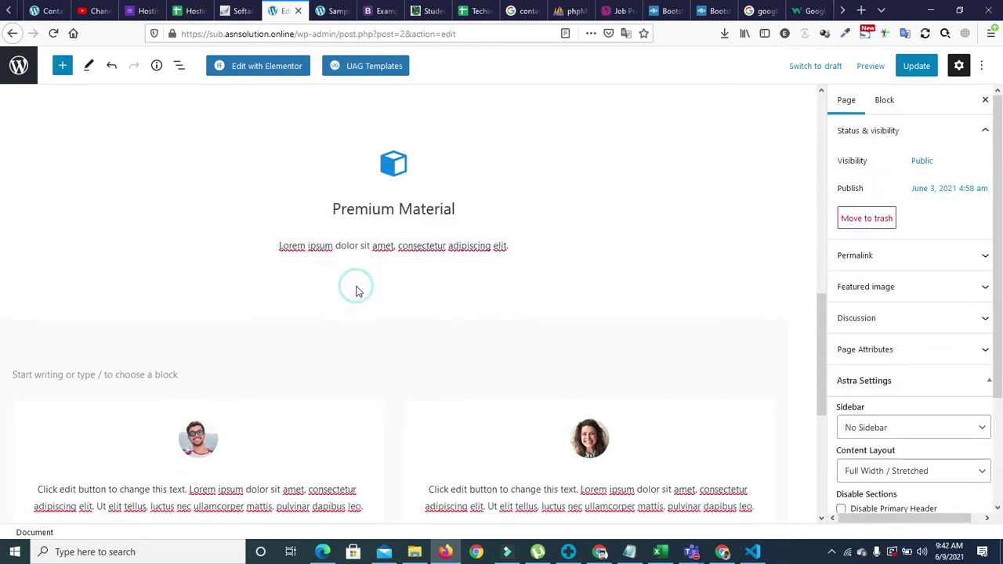
{"action": "left_click", "coordinate": [649, 355]}
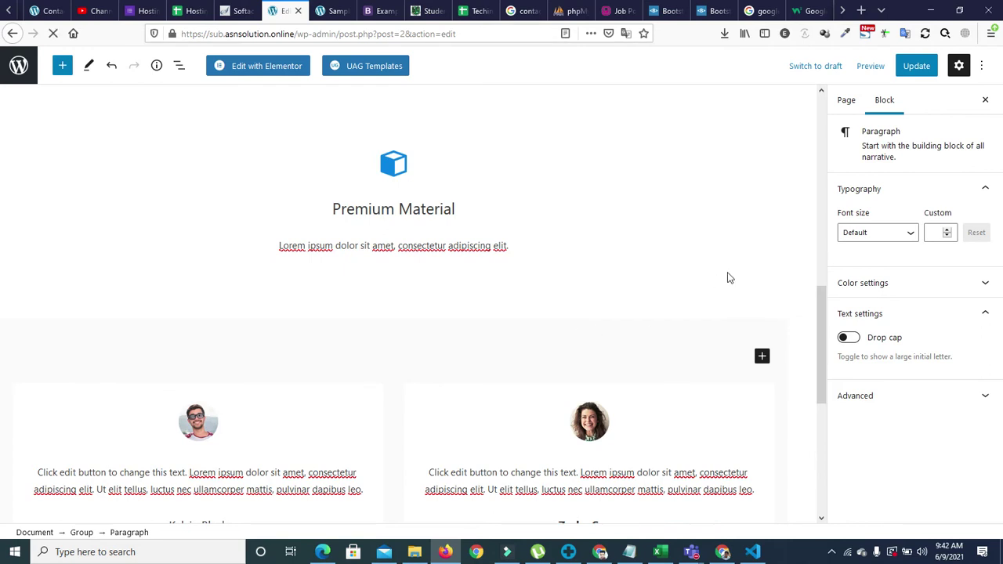
Try to select the testimonial blocks at the end of the page together.
{"action": "scroll", "coordinate": [817, 296], "scroll_direction": "up", "scroll_amount": 10}
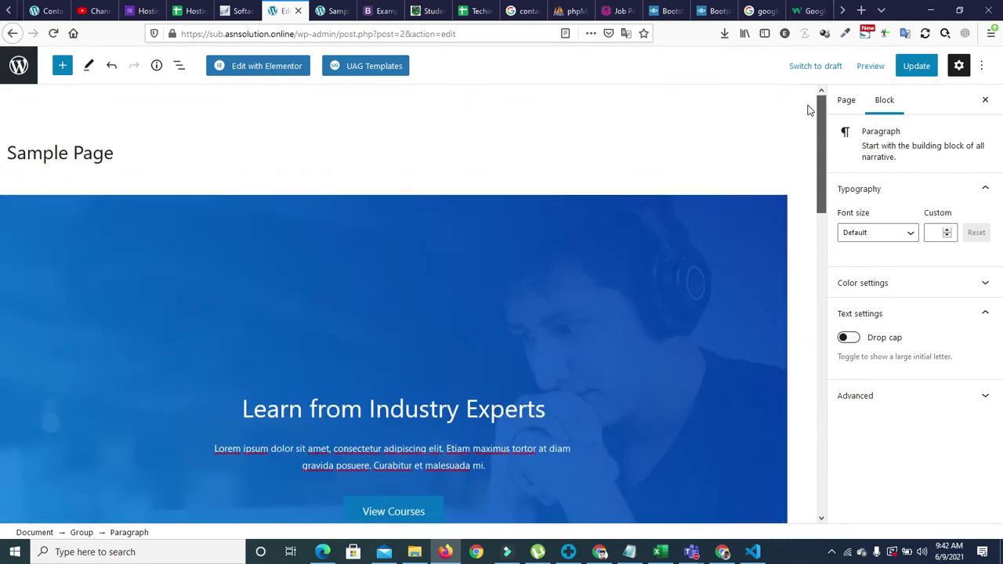
{"action": "left_click", "coordinate": [110, 161]}
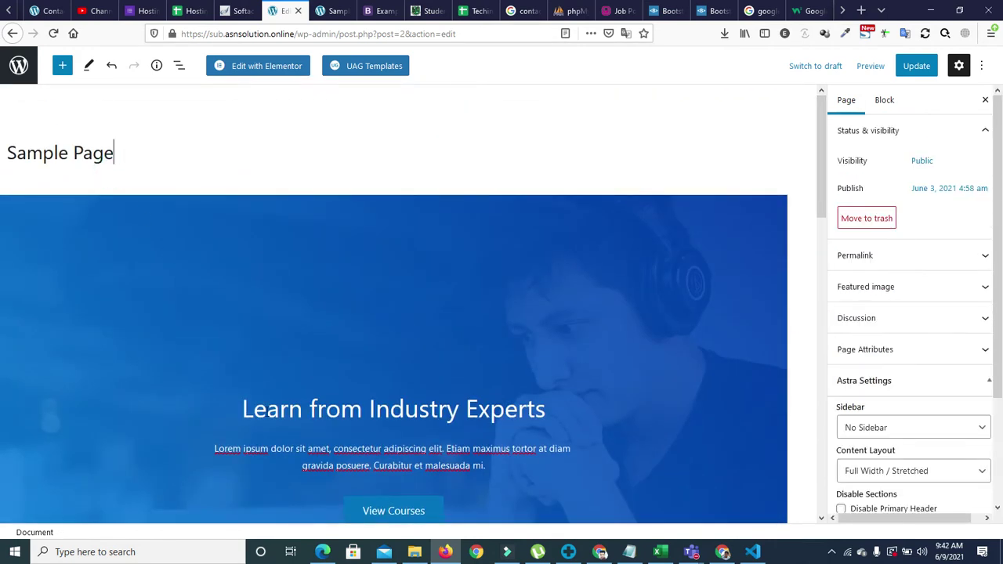
{"action": "left_click_drag", "start_coordinate": [820, 124], "coordinate": [724, 503]}
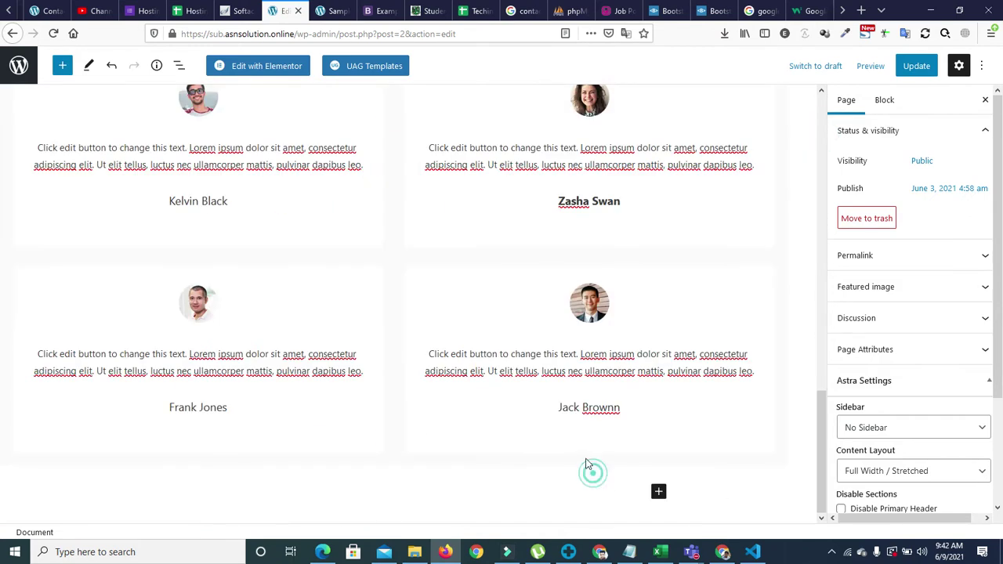
{"action": "left_click_drag", "start_coordinate": [587, 464], "coordinate": [205, 140]}
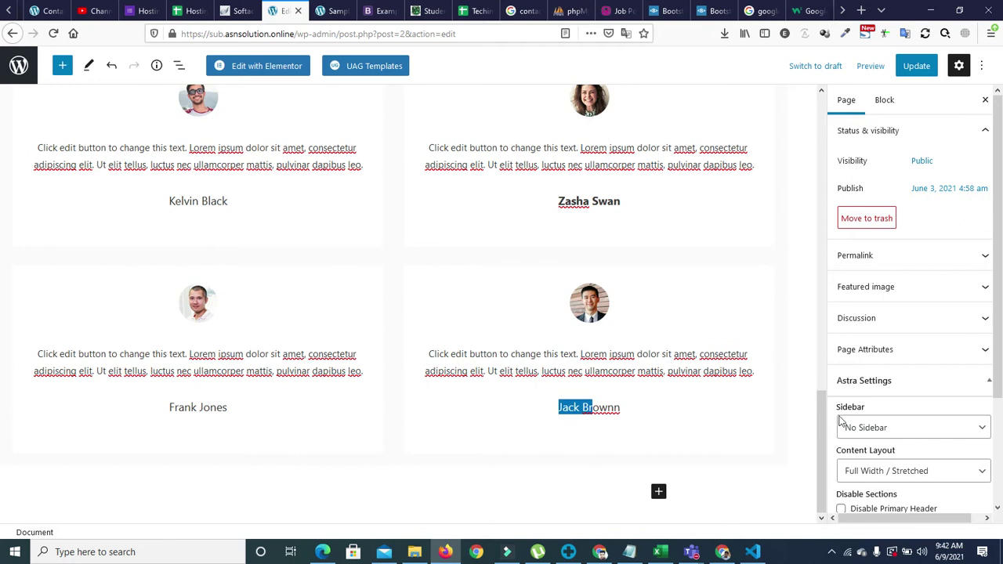
Delete the first row of student testimonials, including its two-column block.
{"action": "left_click_drag", "start_coordinate": [826, 424], "coordinate": [817, 360]}
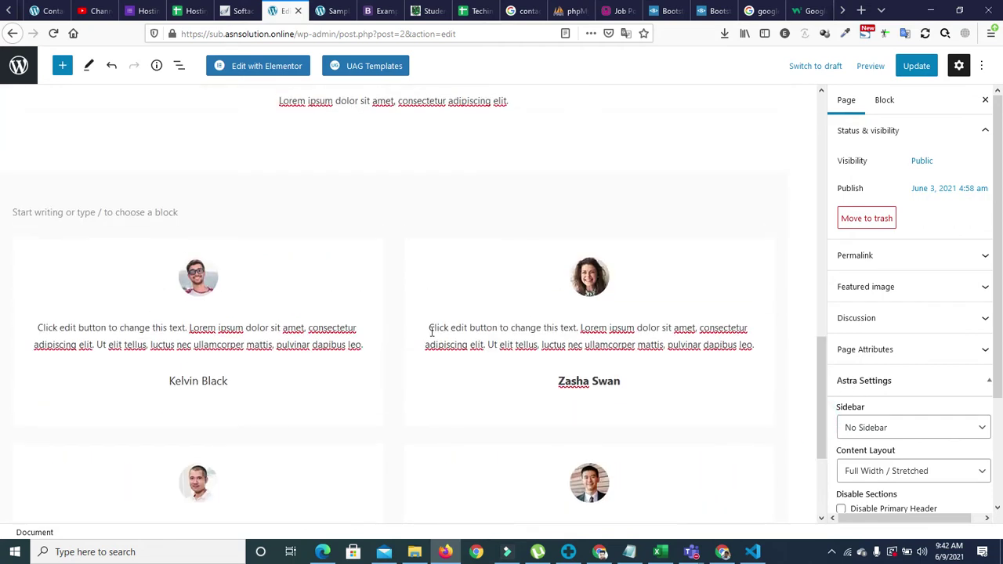
{"action": "left_click", "coordinate": [131, 259]}
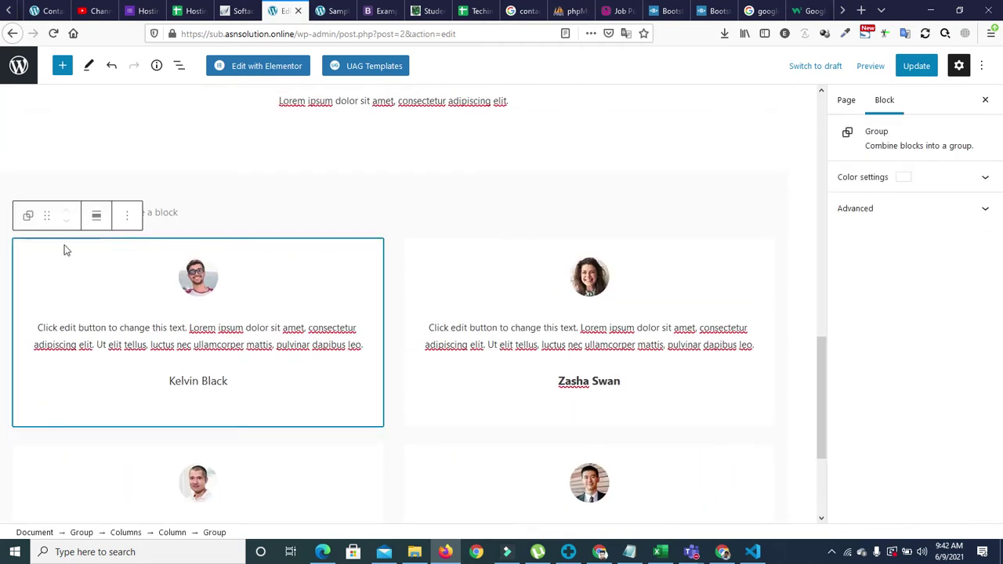
{"action": "left_click", "coordinate": [134, 227]}
{"action": "left_click", "coordinate": [184, 259]}
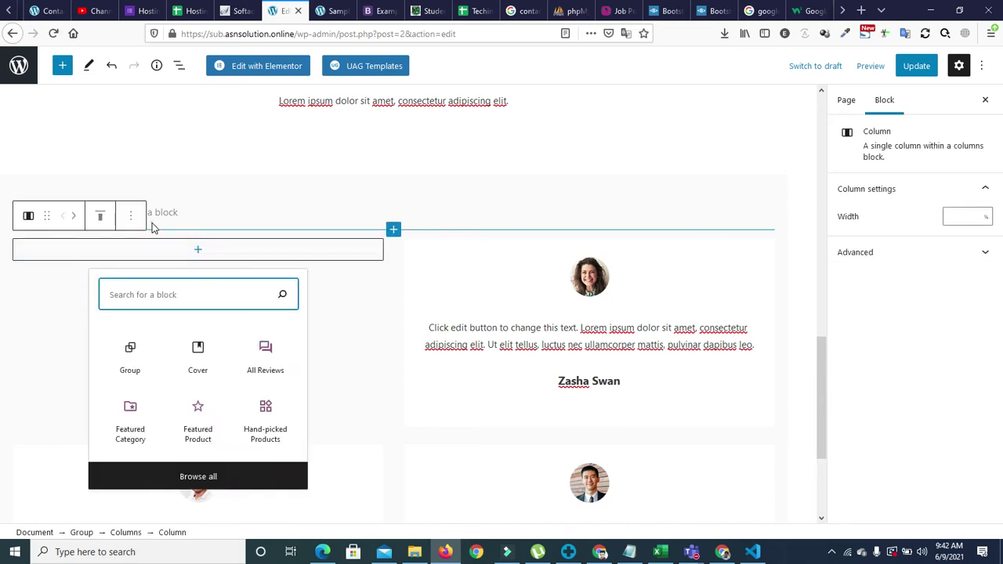
{"action": "left_click", "coordinate": [393, 235]}
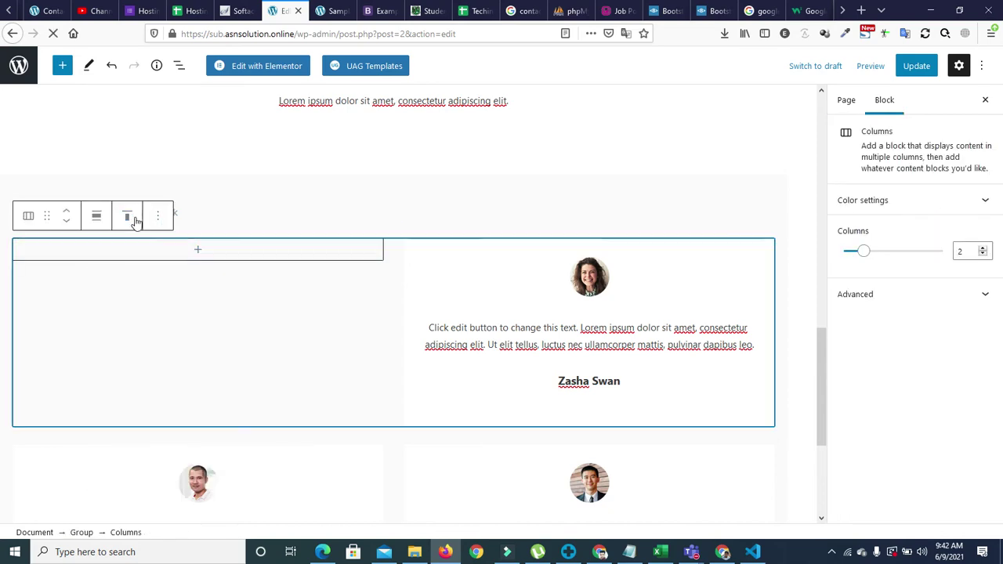
{"action": "left_click", "coordinate": [382, 244]}
{"action": "left_click", "coordinate": [383, 244]}
{"action": "key", "text": "Delete"}
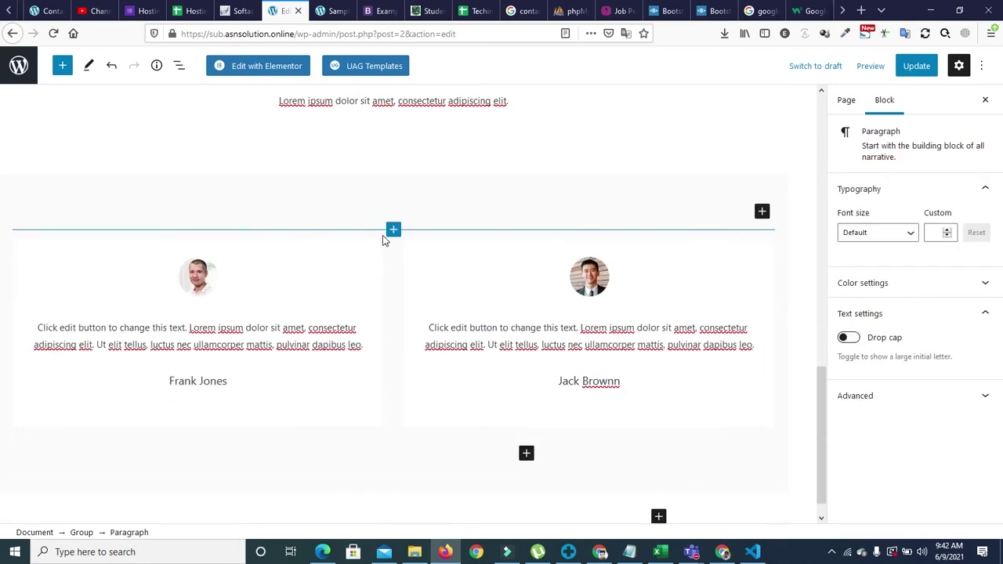
Delete both testimonial cards in the remaining testimonial row.
{"action": "left_click", "coordinate": [392, 232]}
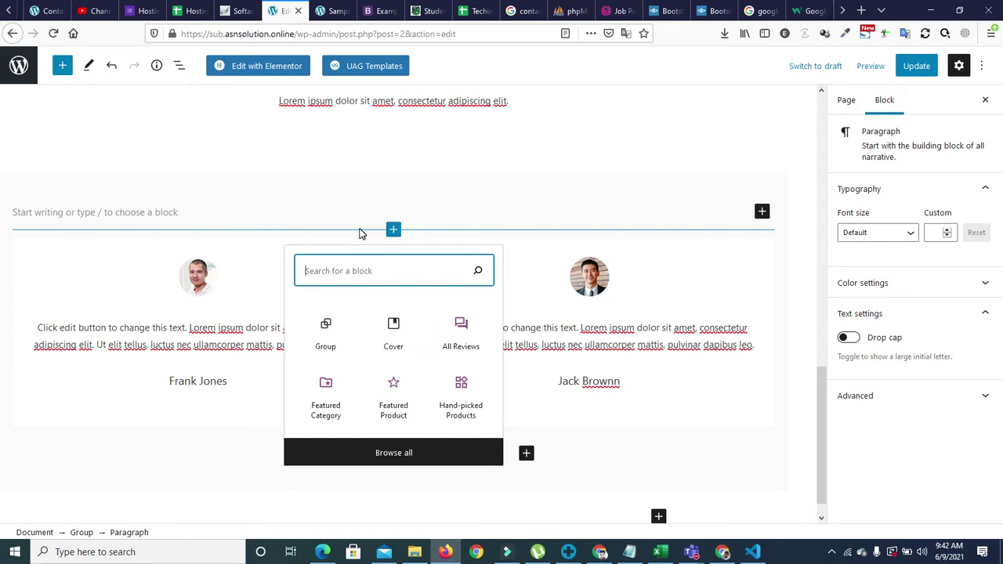
{"action": "left_click", "coordinate": [361, 234]}
{"action": "left_click", "coordinate": [373, 244]}
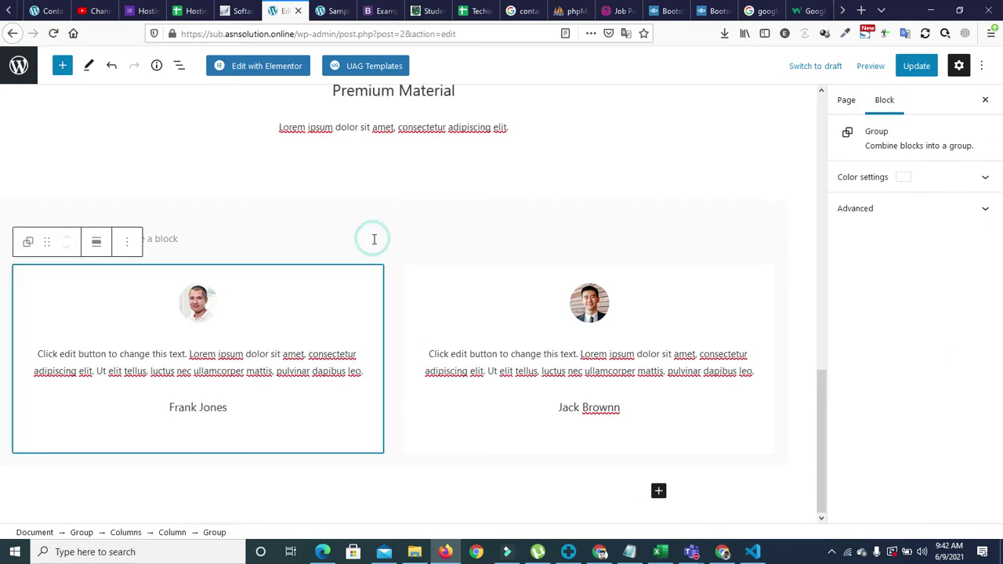
{"action": "key", "text": "Delete"}
{"action": "left_click", "coordinate": [415, 278]}
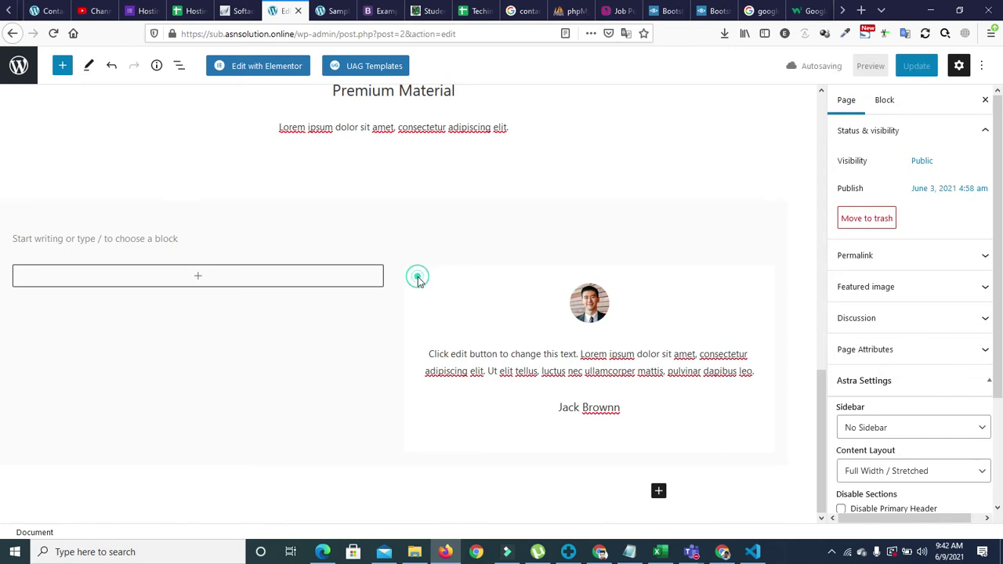
{"action": "key", "text": "Delete"}
Delete the remaining testimonial group, the Premium Material section and the cover block, and update the page.
{"action": "left_click", "coordinate": [409, 383]}
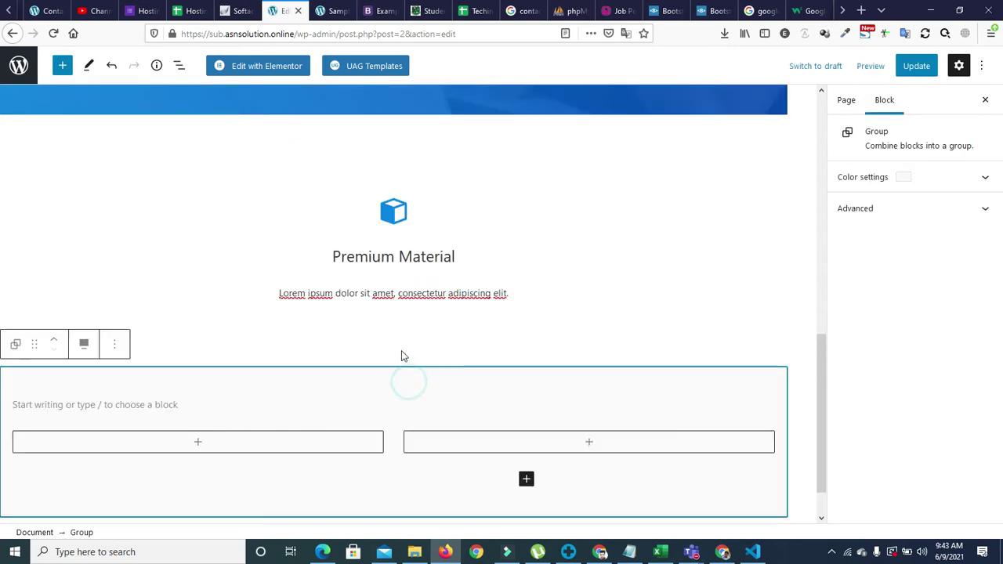
{"action": "key", "text": "Delete"}
{"action": "key", "text": "Delete"}
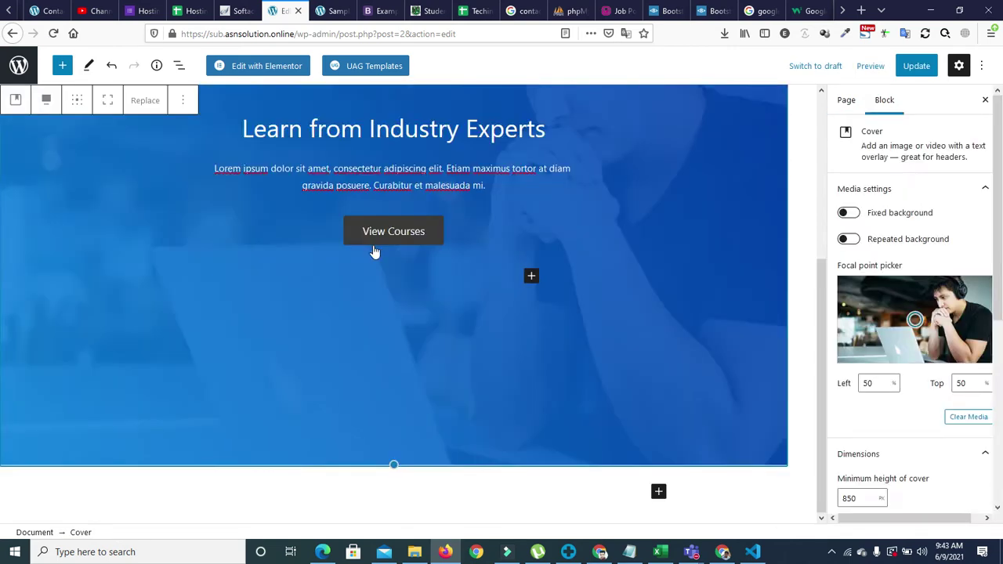
{"action": "key", "text": "Delete"}
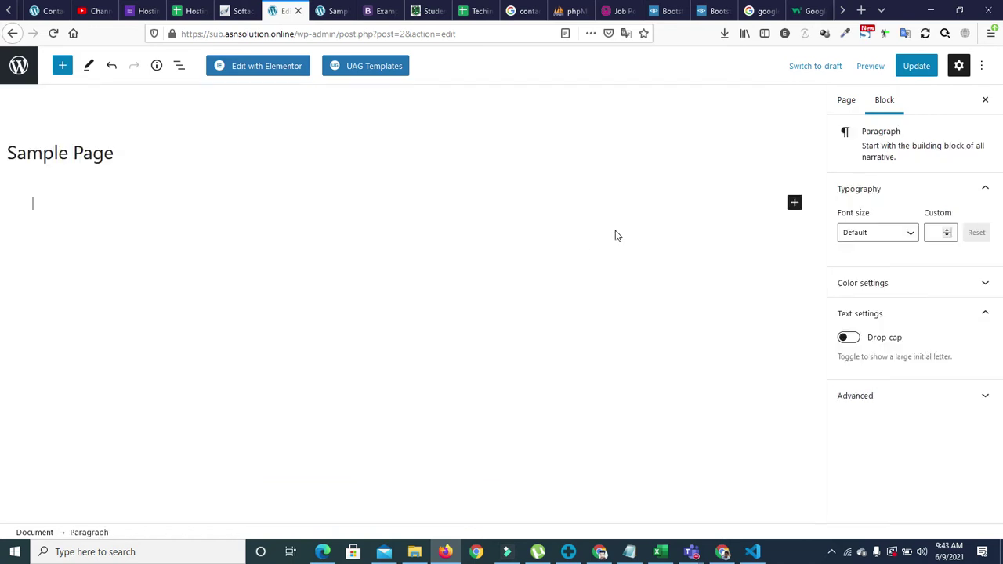
{"action": "left_click", "coordinate": [912, 72]}
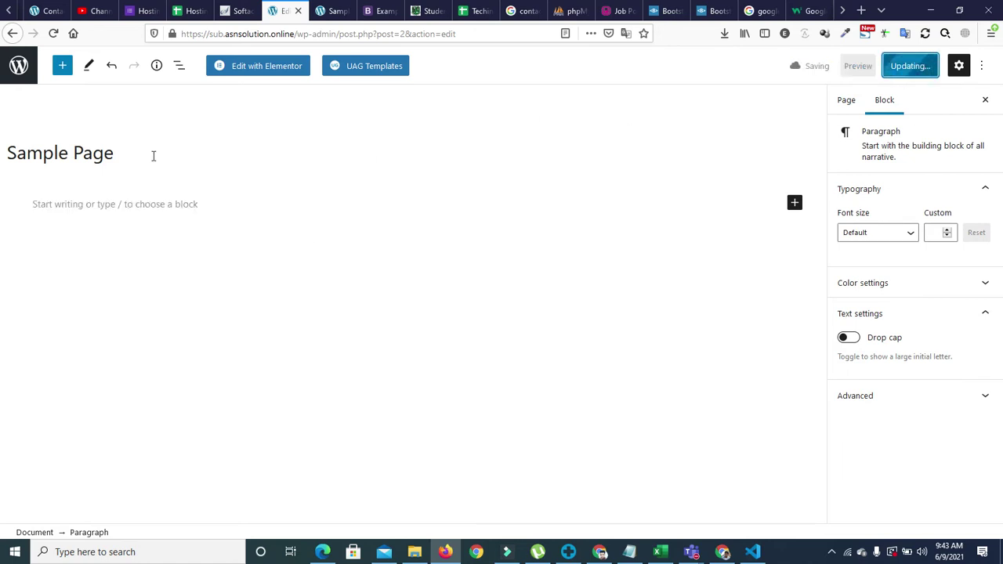
Open the Sample Page for editing with Elementor and show the Blocks templates in its library.
{"action": "left_click", "coordinate": [243, 70]}
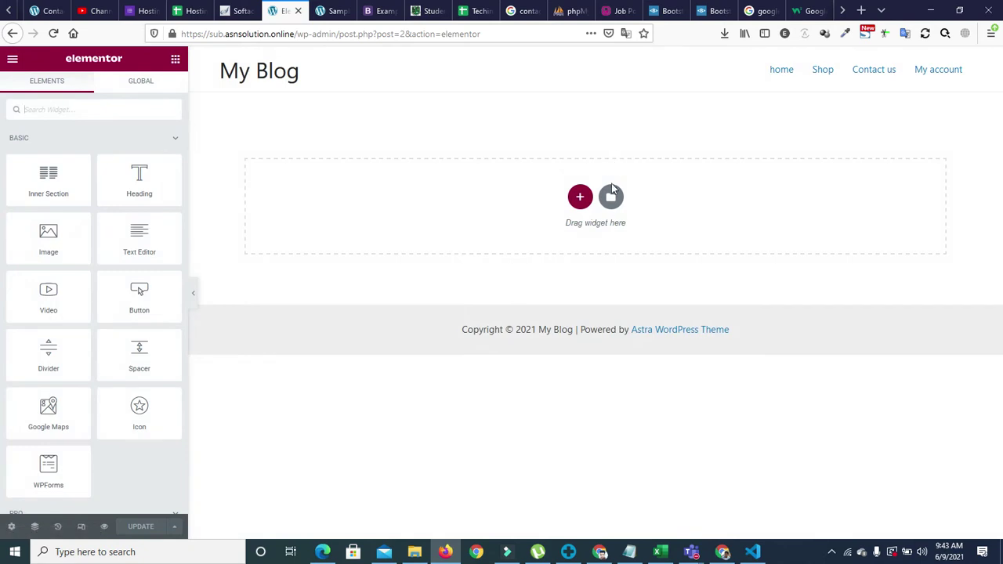
{"action": "left_click", "coordinate": [612, 198]}
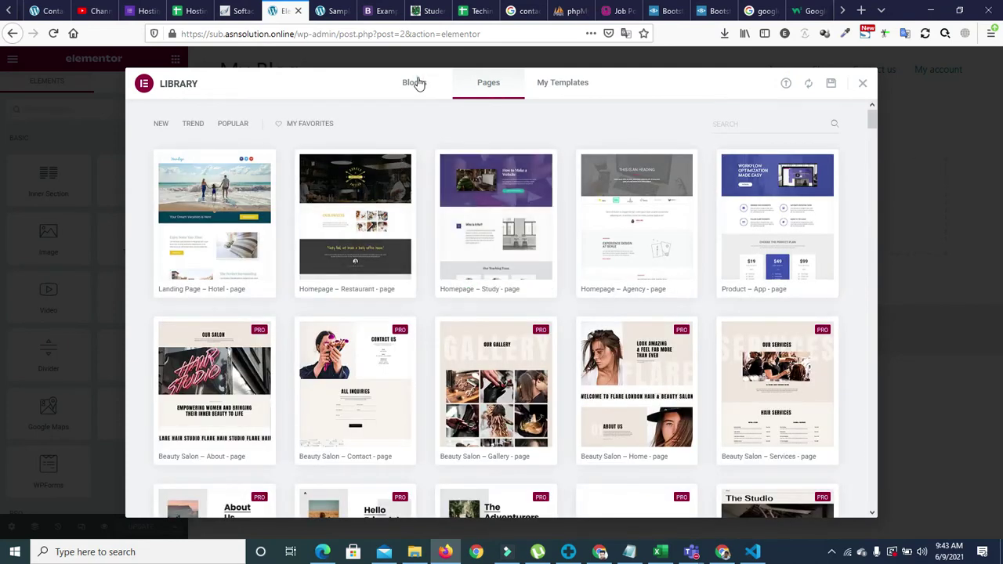
{"action": "left_click", "coordinate": [417, 83]}
{"action": "left_click", "coordinate": [422, 92]}
{"action": "left_click", "coordinate": [424, 93]}
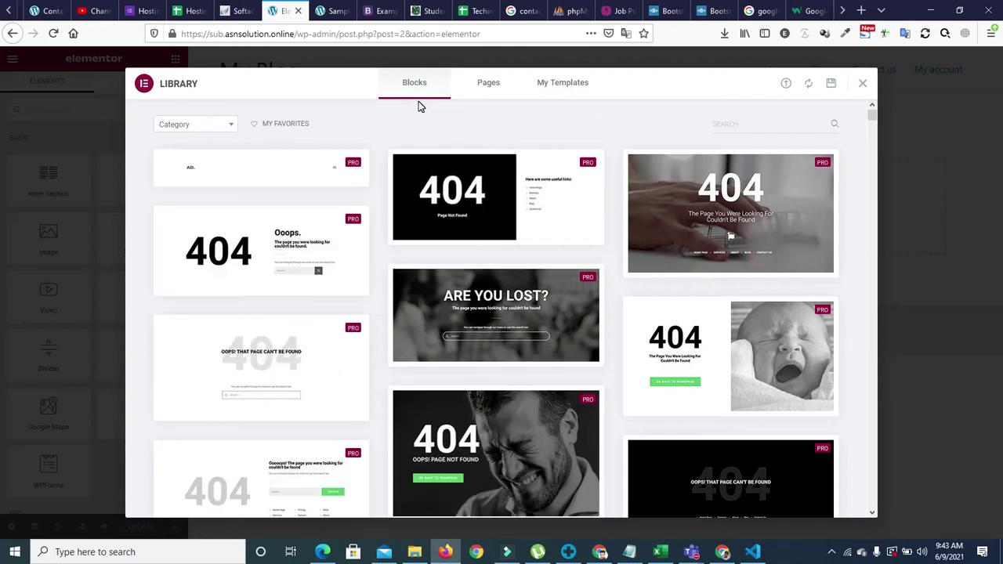
Browse the block categories and look through the available block templates in the library.
{"action": "mouse_move", "coordinate": [873, 112]}
{"action": "left_mouse_down"}
{"action": "mouse_move", "coordinate": [872, 159]}
{"action": "mouse_move", "coordinate": [874, 94]}
{"action": "left_mouse_up"}
{"action": "left_click", "coordinate": [210, 125]}
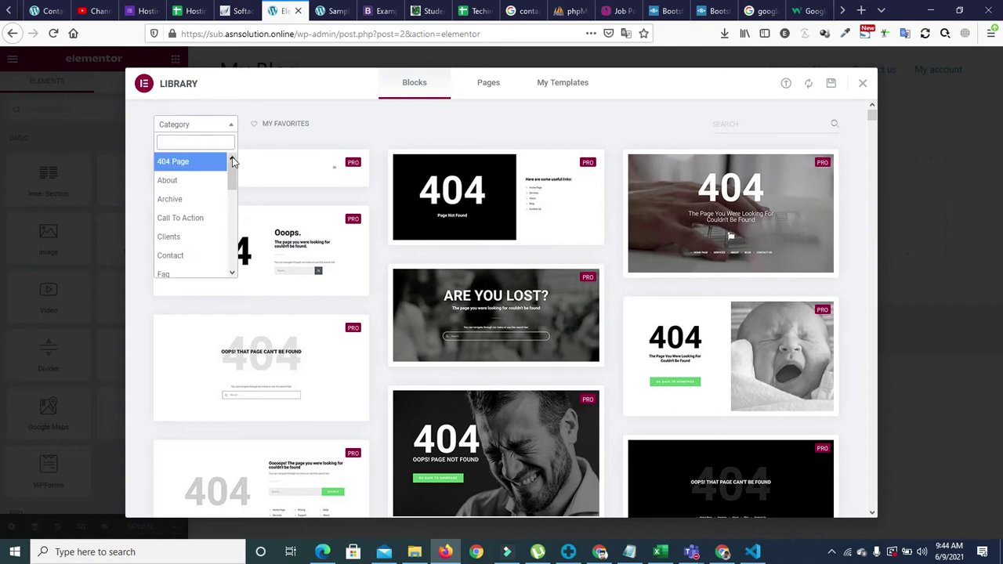
{"action": "left_click_drag", "start_coordinate": [232, 167], "coordinate": [239, 99]}
{"action": "left_click", "coordinate": [290, 109]}
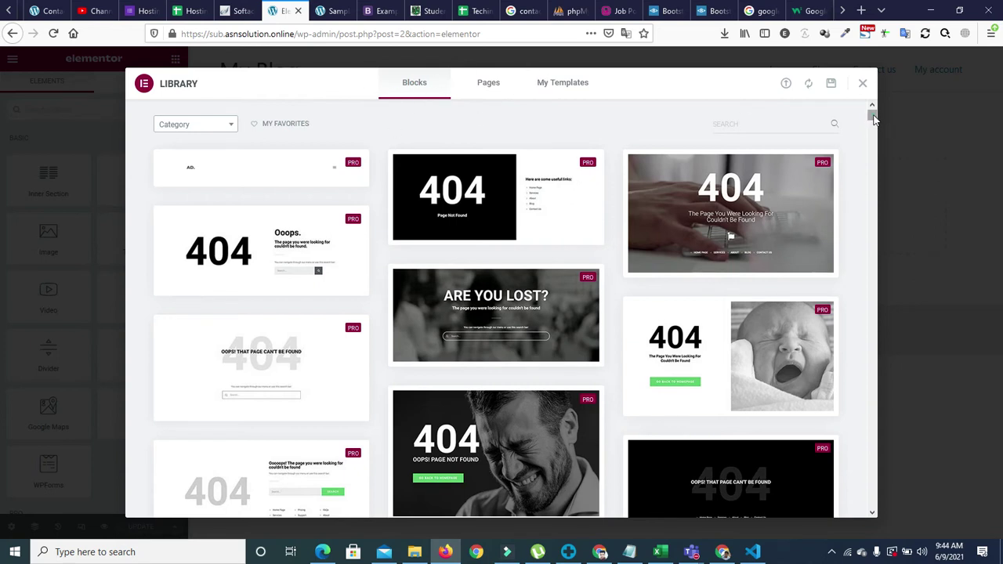
{"action": "scroll", "coordinate": [875, 119], "scroll_direction": "down", "scroll_amount": 10}
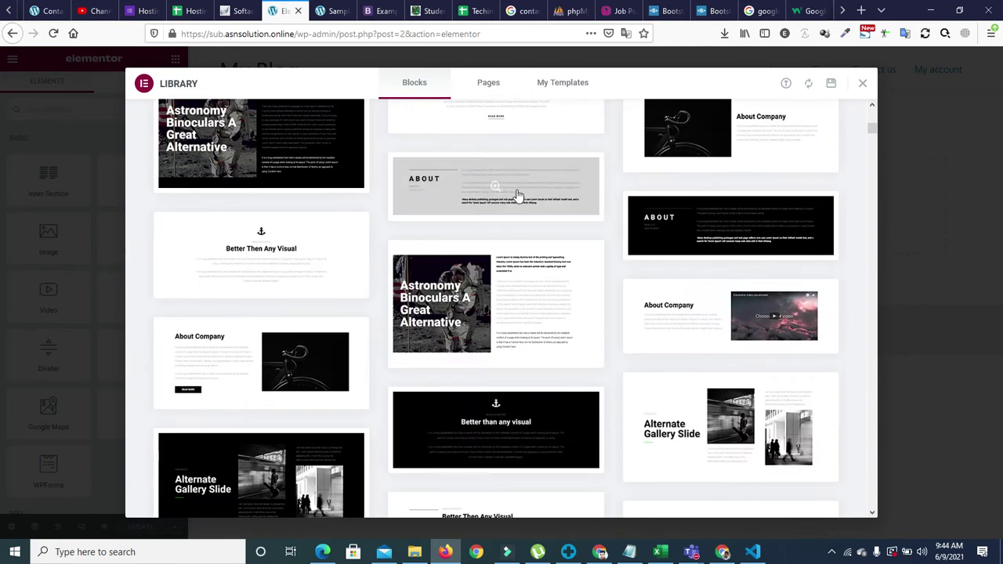
{"action": "mouse_move", "coordinate": [250, 273]}
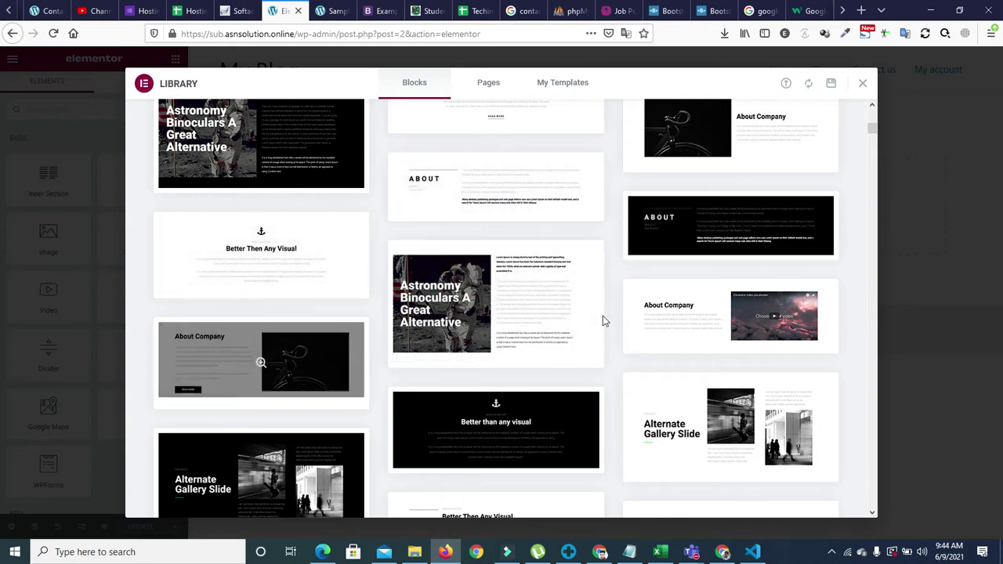
{"action": "mouse_move", "coordinate": [876, 133]}
{"action": "left_mouse_down"}
{"action": "mouse_move", "coordinate": [871, 141]}
{"action": "mouse_move", "coordinate": [873, 116]}
{"action": "left_mouse_up"}
Choose the free "We Transform Your Vision into Creative Results" page template for insertion and start connecting to the template library.
{"action": "left_click", "coordinate": [478, 88]}
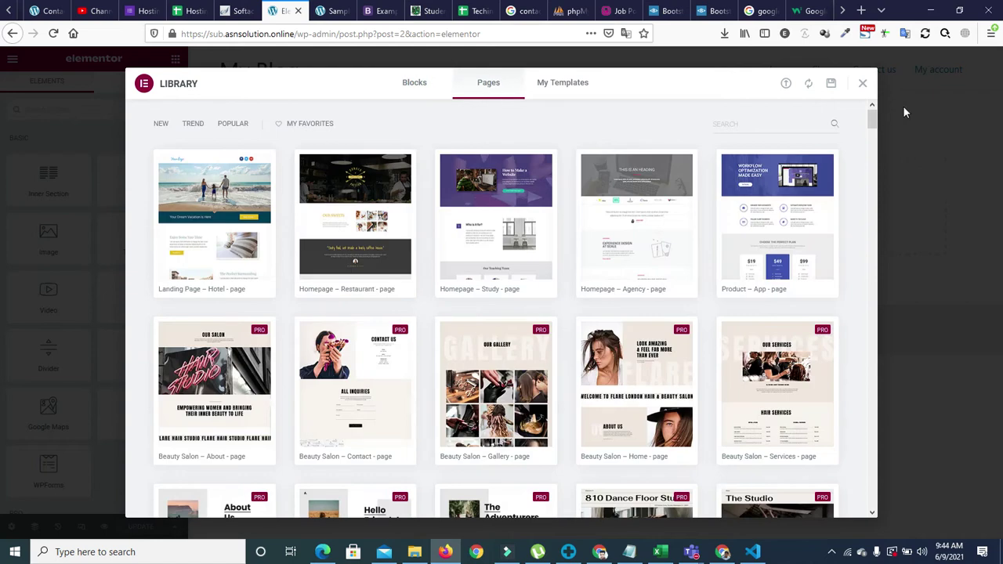
{"action": "left_click_drag", "start_coordinate": [875, 117], "coordinate": [874, 252]}
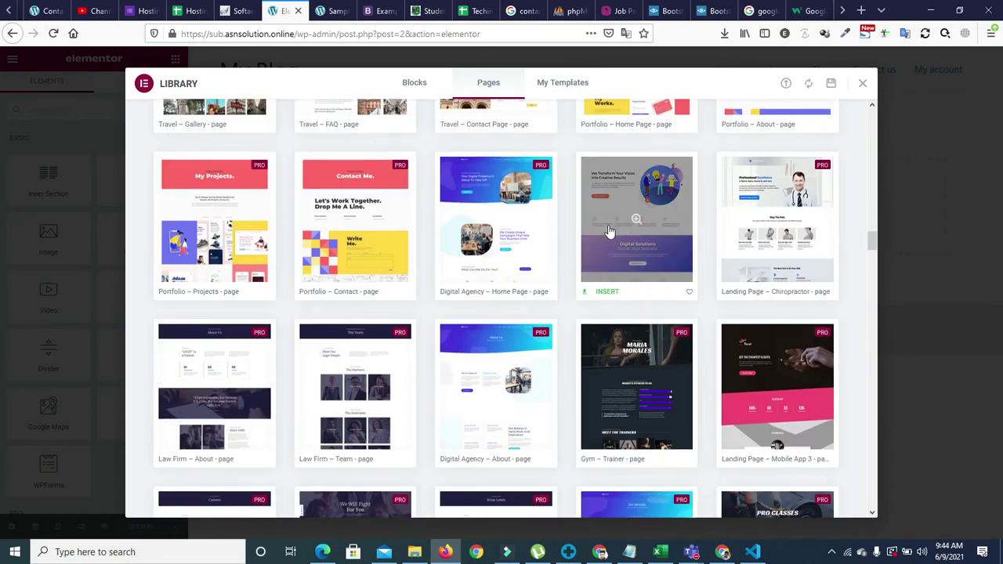
{"action": "left_click", "coordinate": [602, 289]}
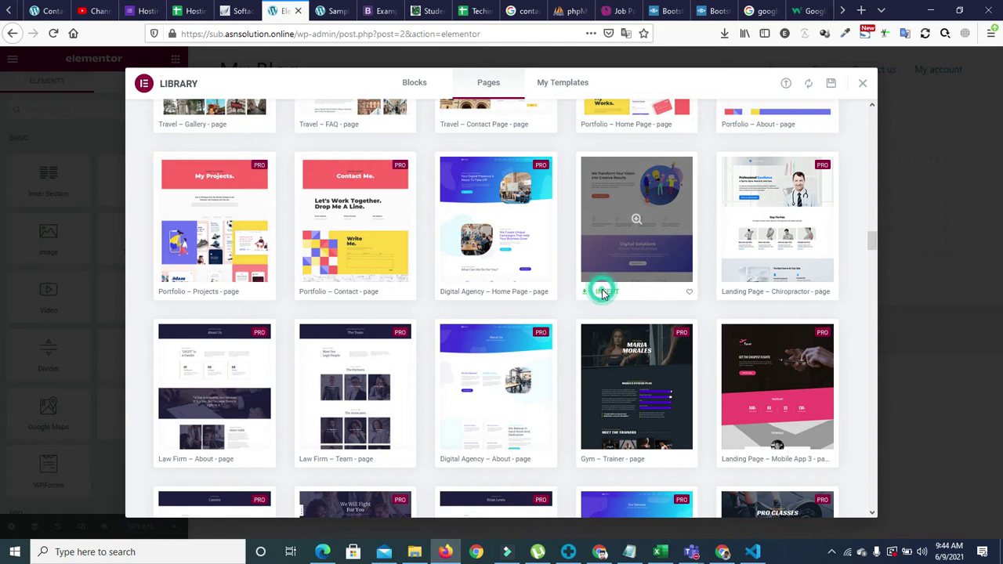
{"action": "left_click", "coordinate": [483, 308]}
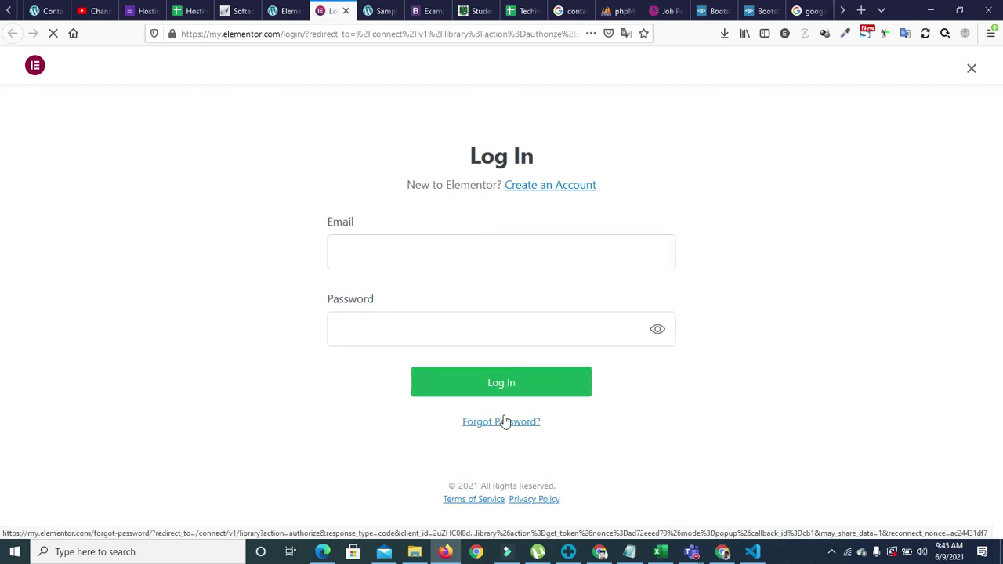
Switch to account creation, fill in the account email and password, and submit the Elementor sign-up.
{"action": "left_click", "coordinate": [540, 195]}
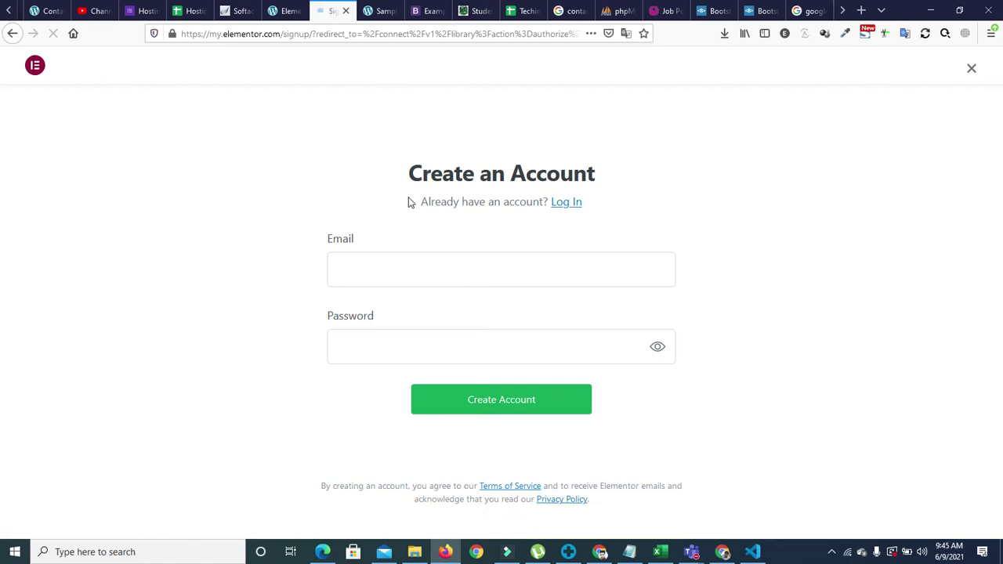
{"action": "left_click", "coordinate": [420, 261]}
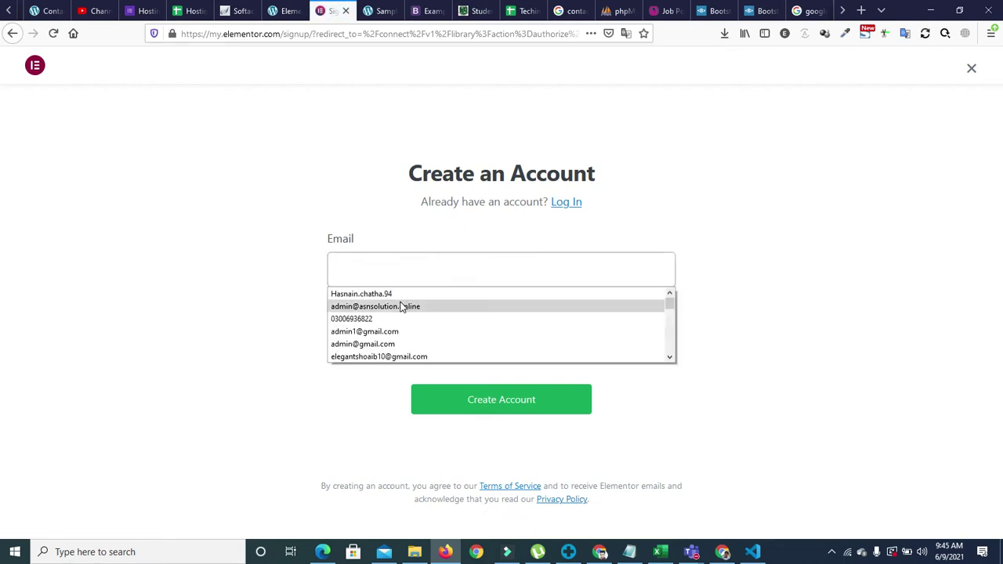
{"action": "left_click", "coordinate": [403, 307]}
{"action": "left_click", "coordinate": [388, 335]}
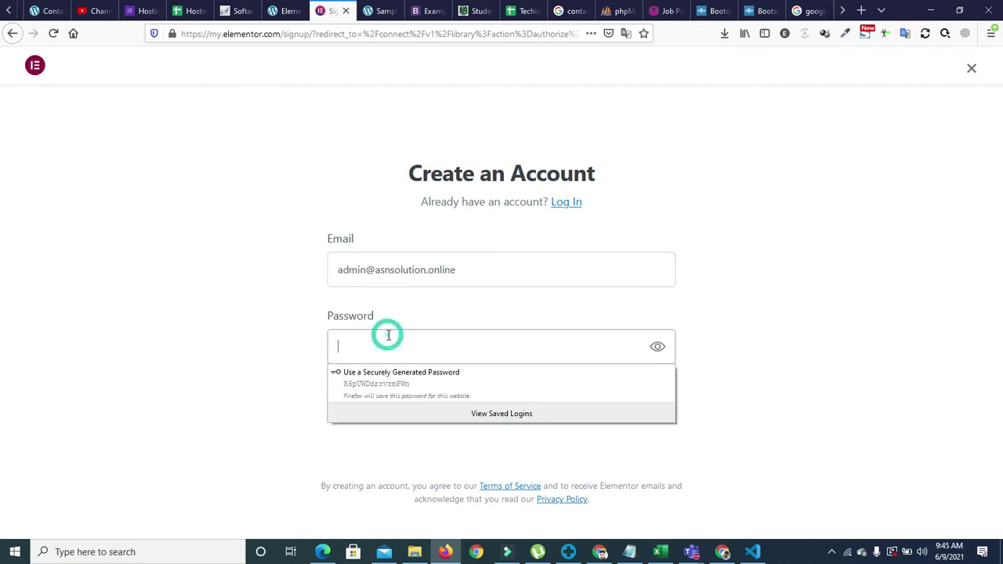
{"action": "type", "text": "••••"}
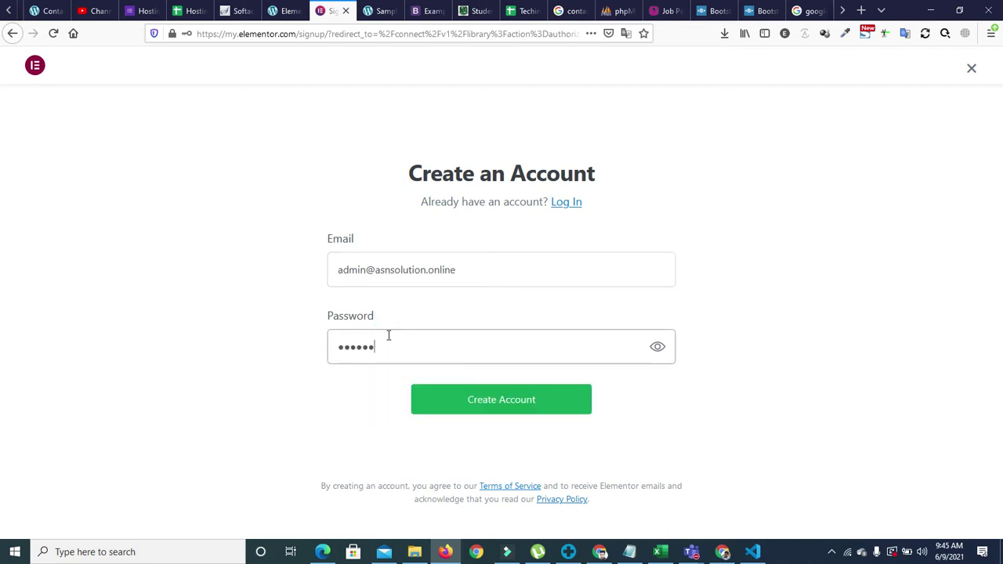
{"action": "type", "text": "•••••"}
{"action": "key", "text": "Return"}
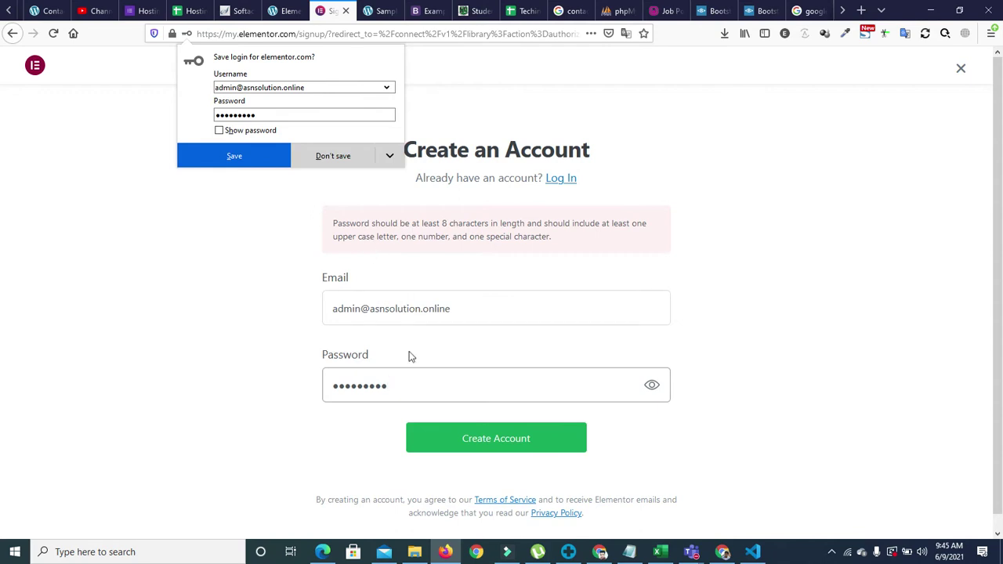
Extend the account password, resubmit the sign-up, and connect the site to the Template Library.
{"action": "left_click", "coordinate": [413, 380]}
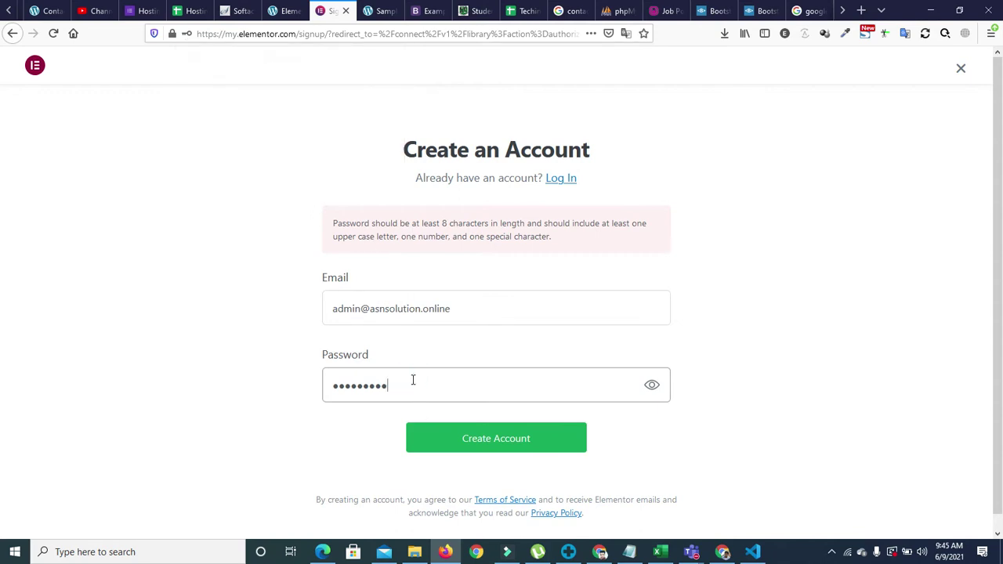
{"action": "type", "text": "•"}
{"action": "key", "text": "Return"}
{"action": "key", "text": "Return"}
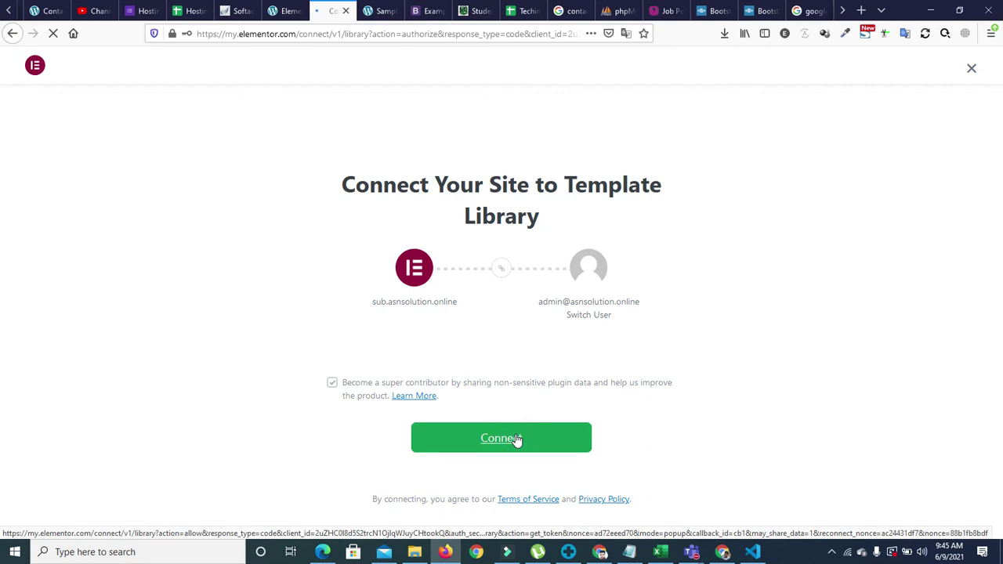
{"action": "left_click", "coordinate": [516, 438]}
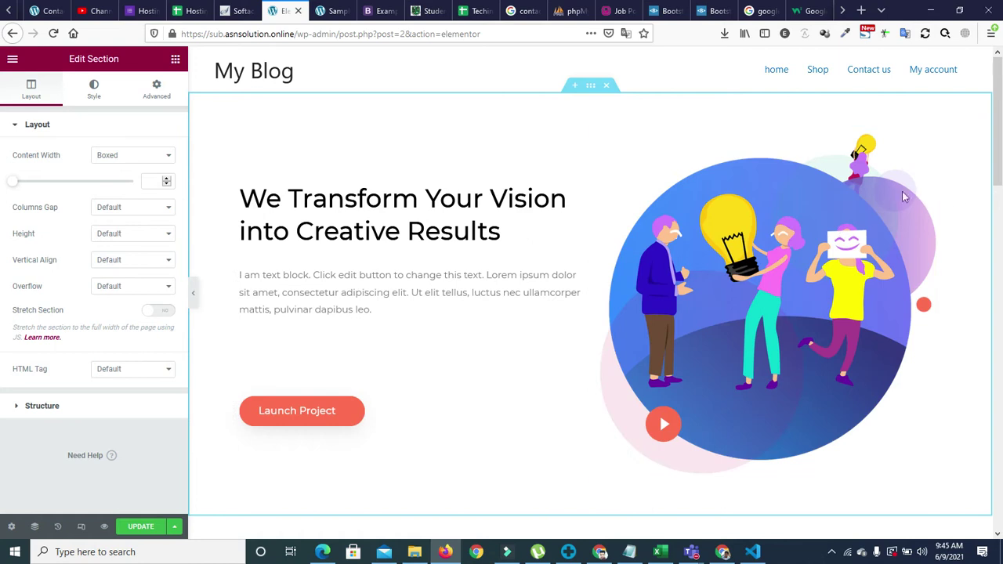
Examine the editing options of the hero image and the icon image boxes below it.
{"action": "left_click", "coordinate": [885, 198]}
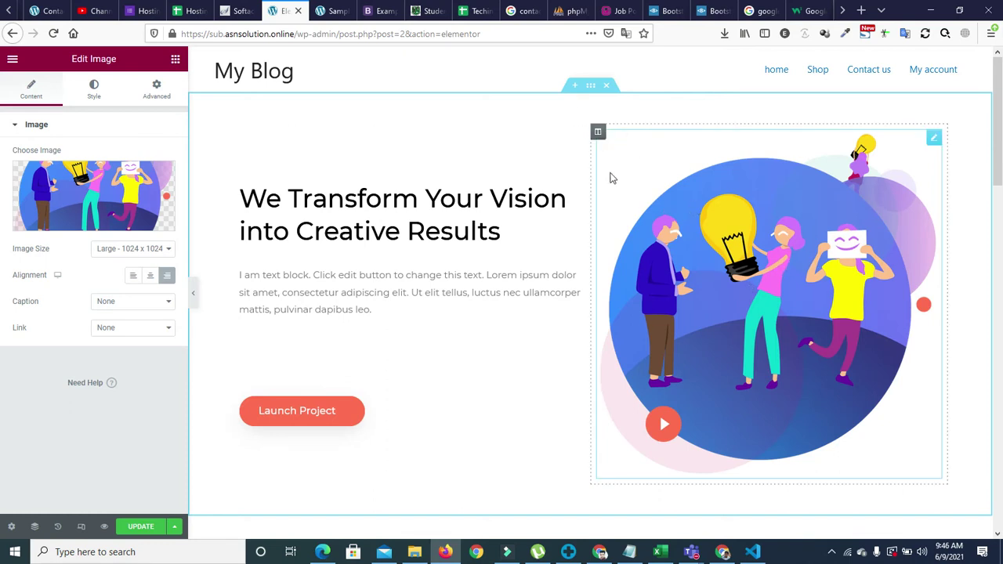
{"action": "scroll", "coordinate": [502, 235], "scroll_direction": "down", "scroll_amount": 3}
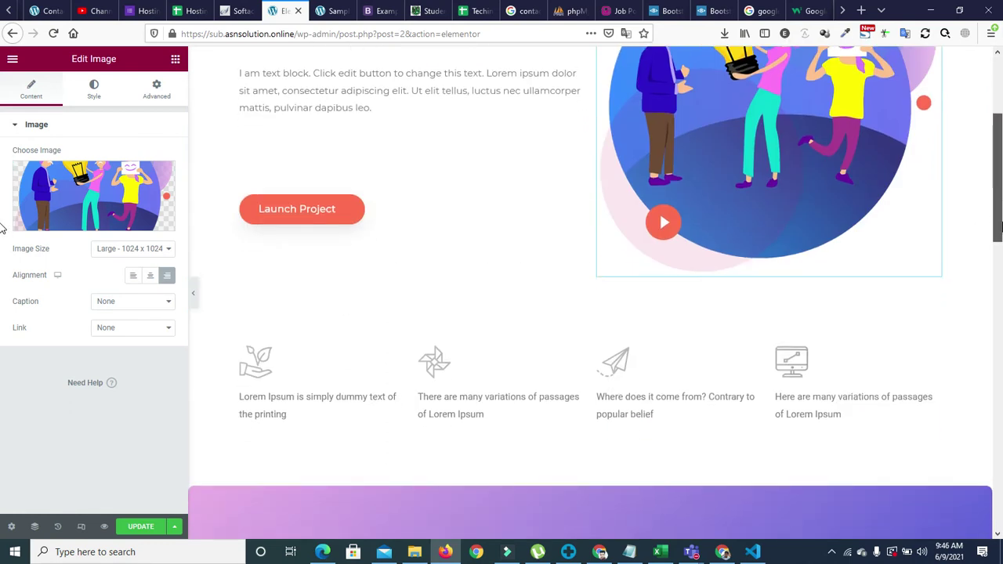
{"action": "left_click", "coordinate": [605, 357]}
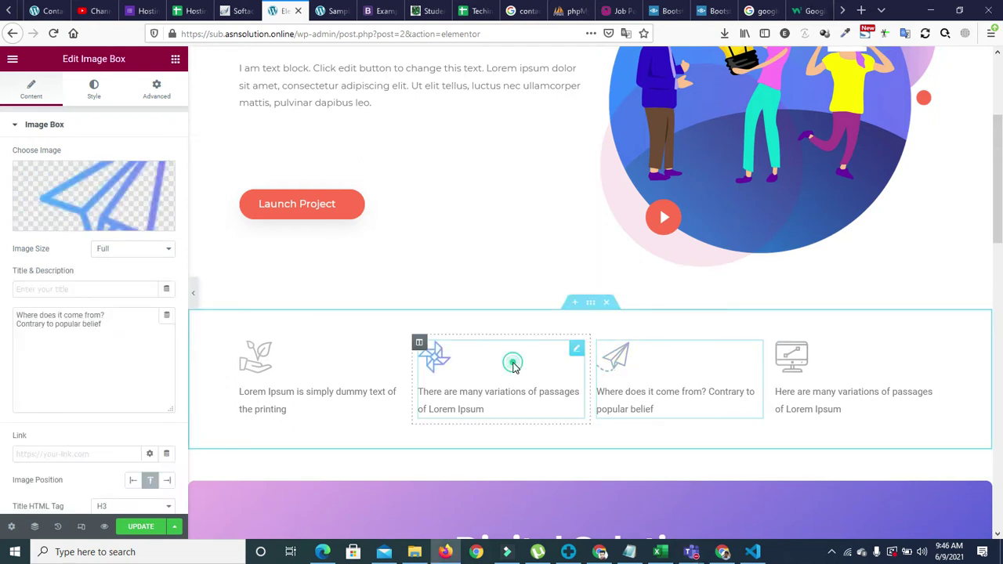
{"action": "left_click", "coordinate": [514, 366]}
{"action": "left_click", "coordinate": [320, 360]}
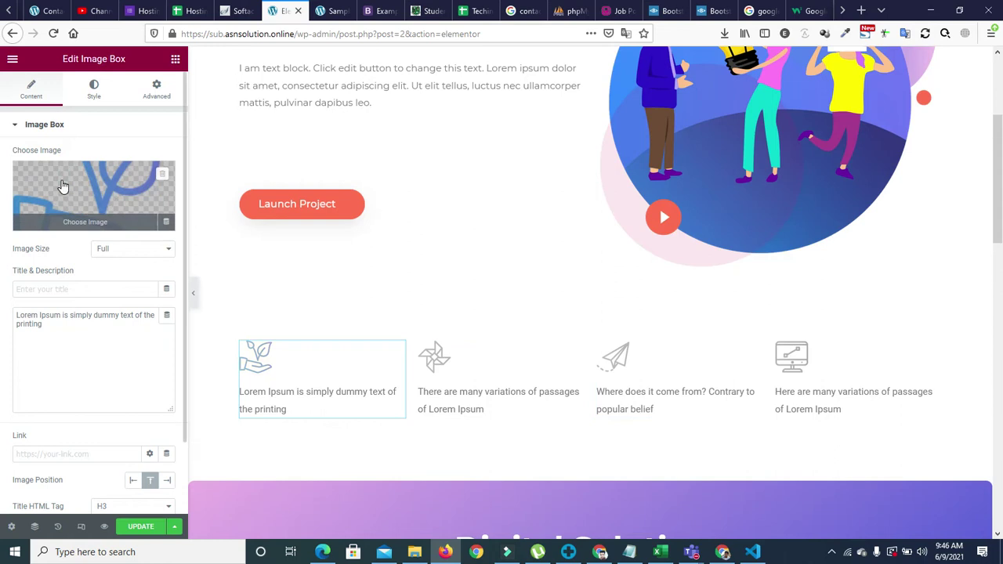
{"action": "left_click", "coordinate": [790, 370]}
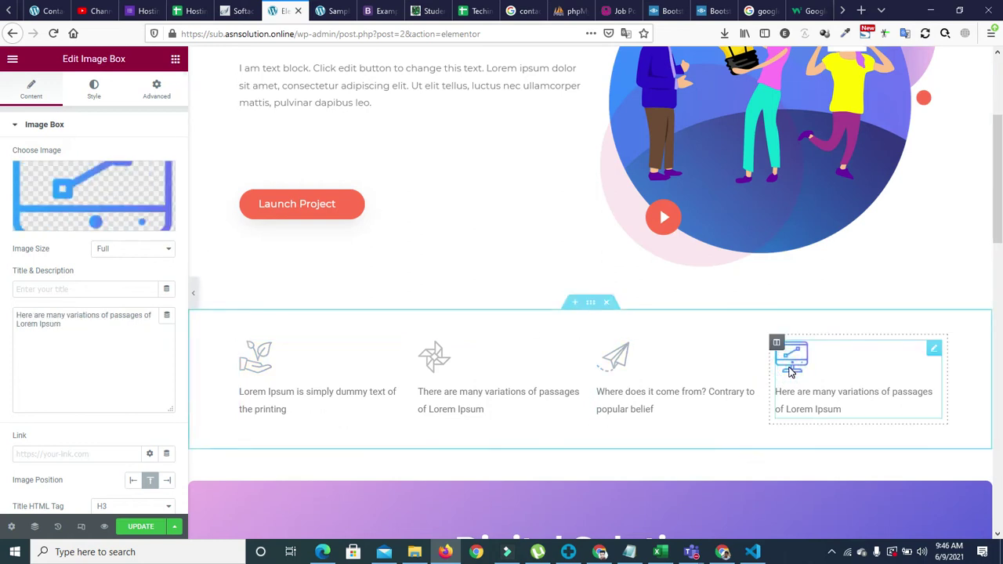
Compare the two lines of the "Digital Solutions Boost Your Success" heading with the HTML tags in its title text.
{"action": "left_click_drag", "start_coordinate": [1001, 203], "coordinate": [1002, 308]}
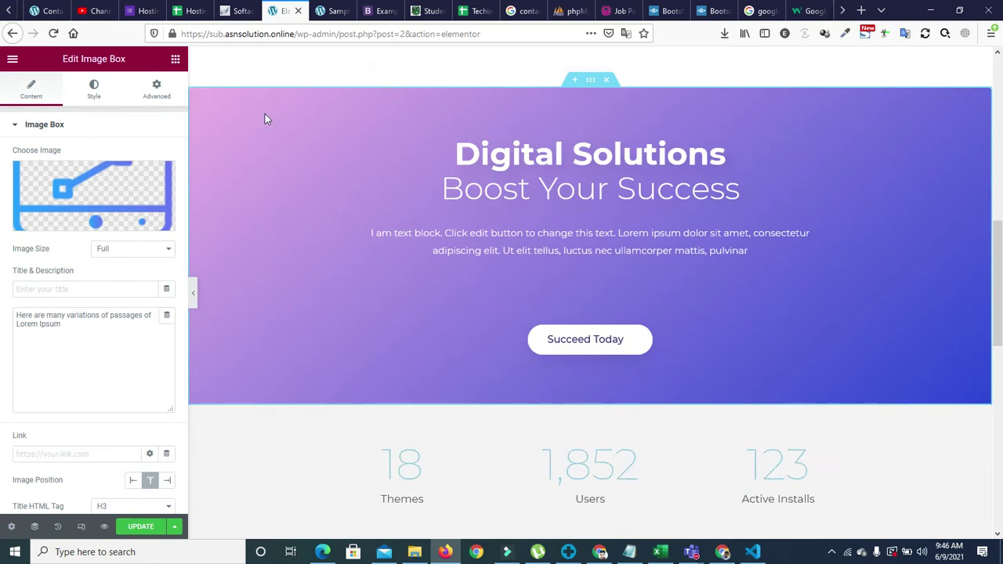
{"action": "left_click", "coordinate": [510, 161]}
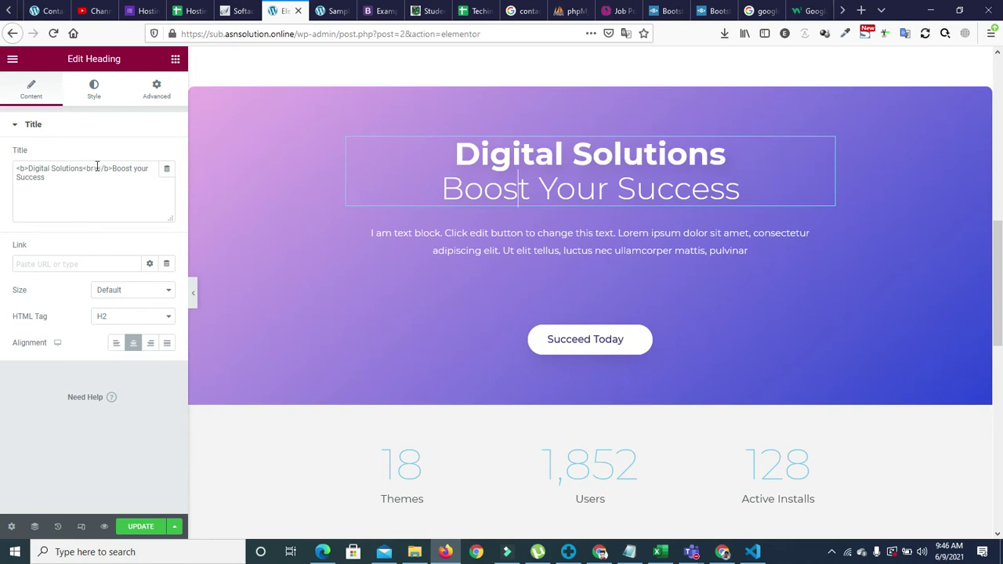
{"action": "left_click_drag", "start_coordinate": [49, 180], "coordinate": [95, 167]}
{"action": "left_click", "coordinate": [90, 192]}
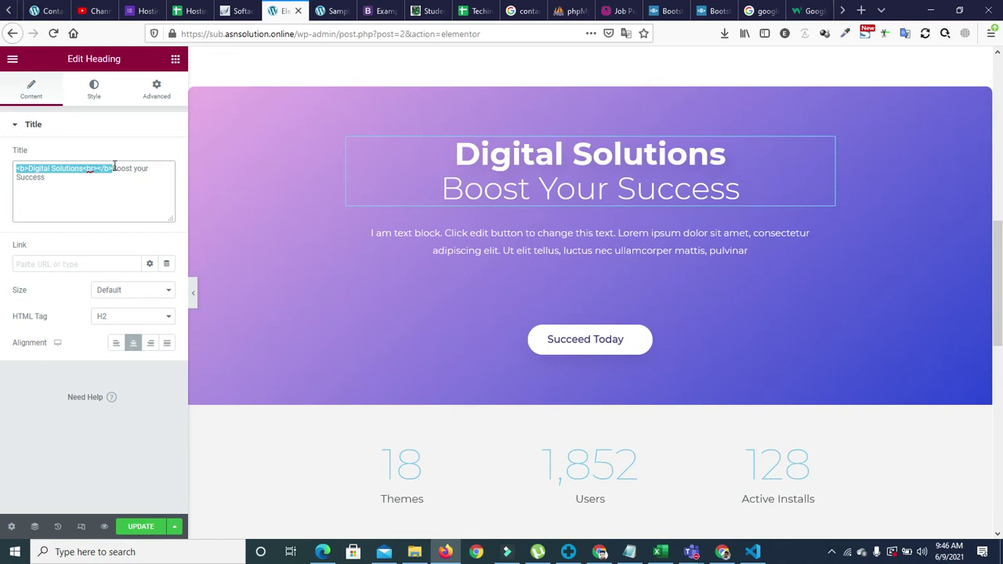
{"action": "left_click_drag", "start_coordinate": [457, 153], "coordinate": [726, 172]}
{"action": "left_click", "coordinate": [726, 169]}
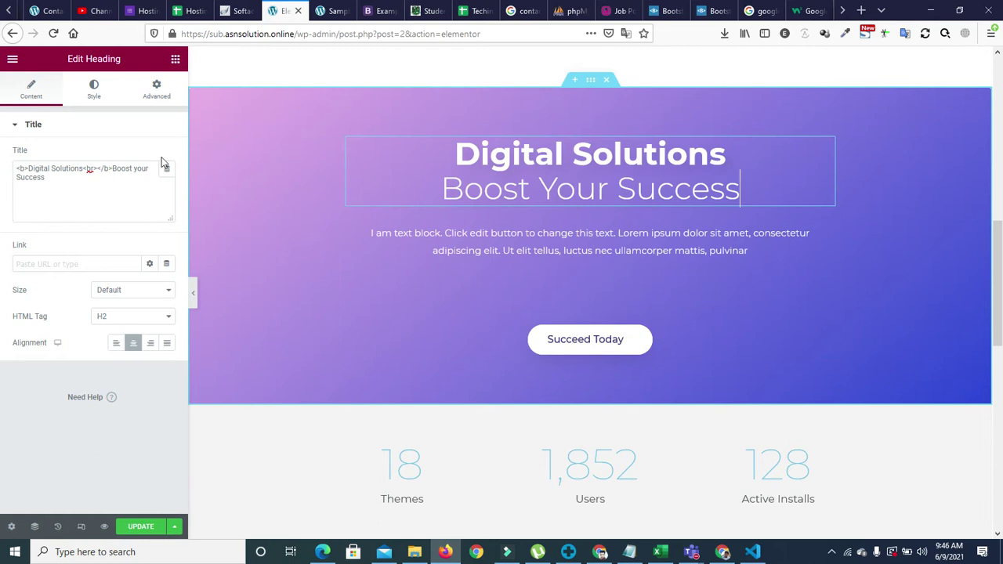
{"action": "left_click_drag", "start_coordinate": [89, 174], "coordinate": [71, 182]}
{"action": "left_click", "coordinate": [77, 190]}
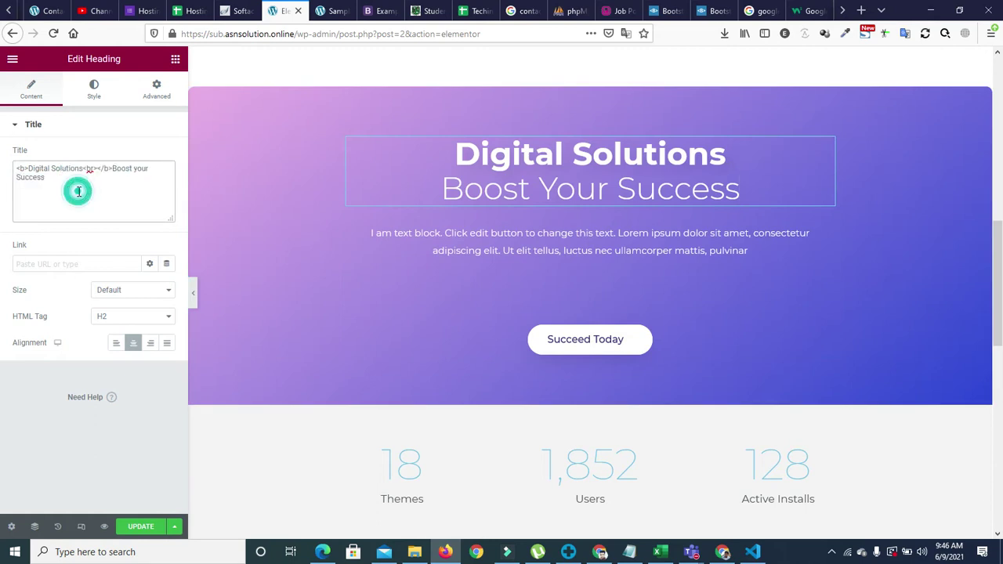
{"action": "left_click_drag", "start_coordinate": [16, 167], "coordinate": [112, 160]}
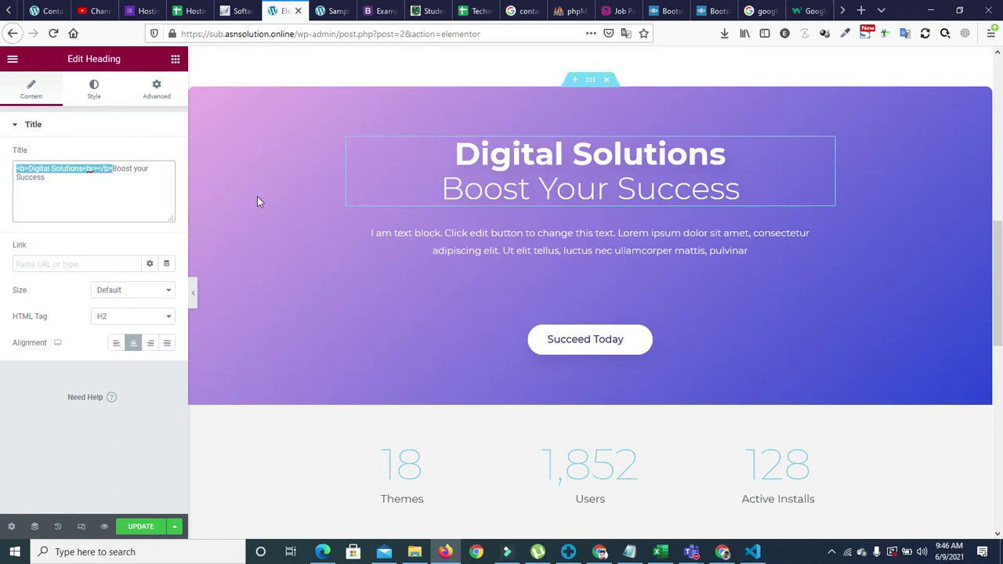
{"action": "left_click_drag", "start_coordinate": [480, 154], "coordinate": [738, 149]}
{"action": "left_click", "coordinate": [738, 146]}
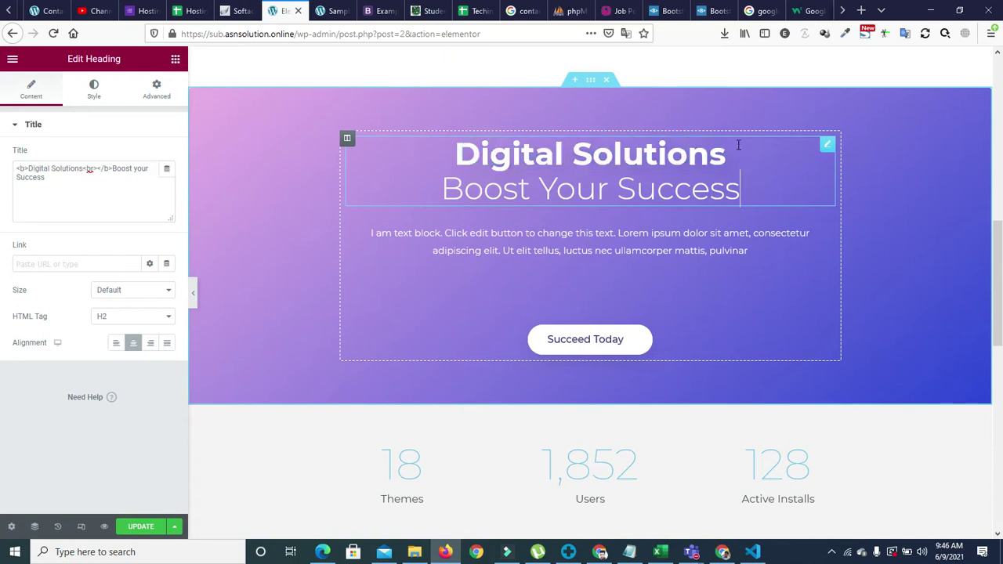
{"action": "left_click_drag", "start_coordinate": [443, 189], "coordinate": [741, 188]}
{"action": "left_click", "coordinate": [117, 172]}
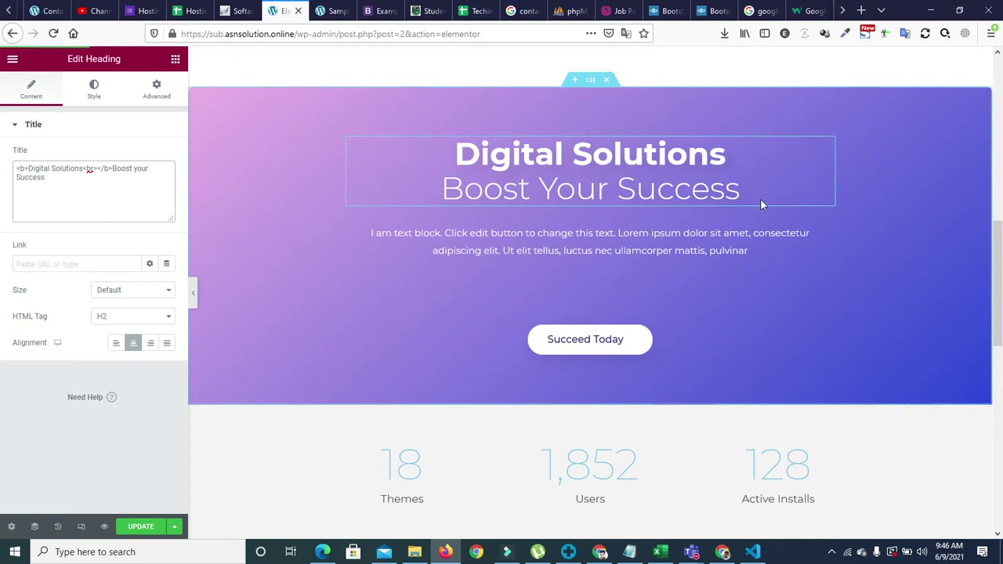
Examine the settings of the Users, Themes and Active Installs counters and view the Our Team section.
{"action": "scroll", "coordinate": [618, 302], "scroll_direction": "down", "scroll_amount": 3}
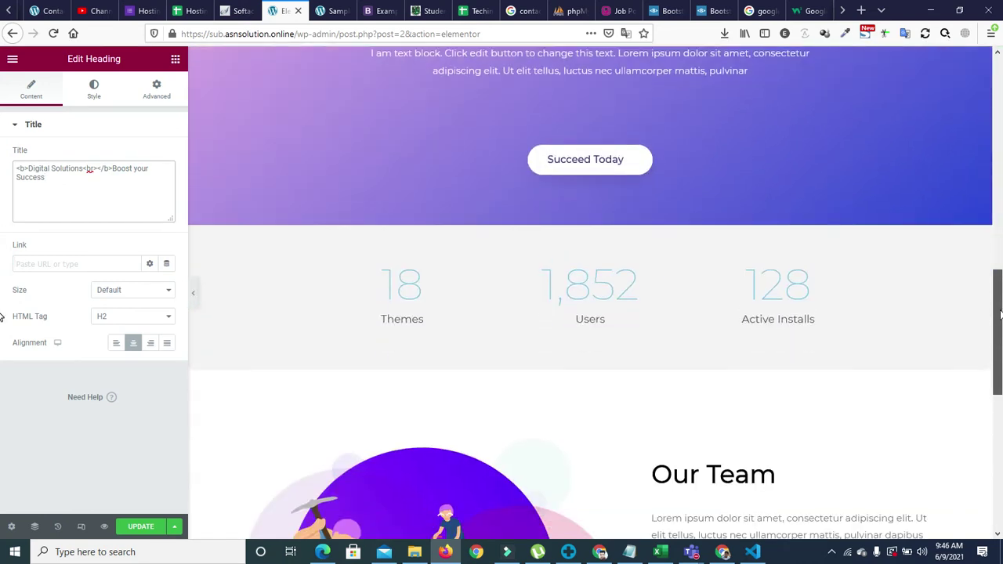
{"action": "left_click", "coordinate": [629, 317]}
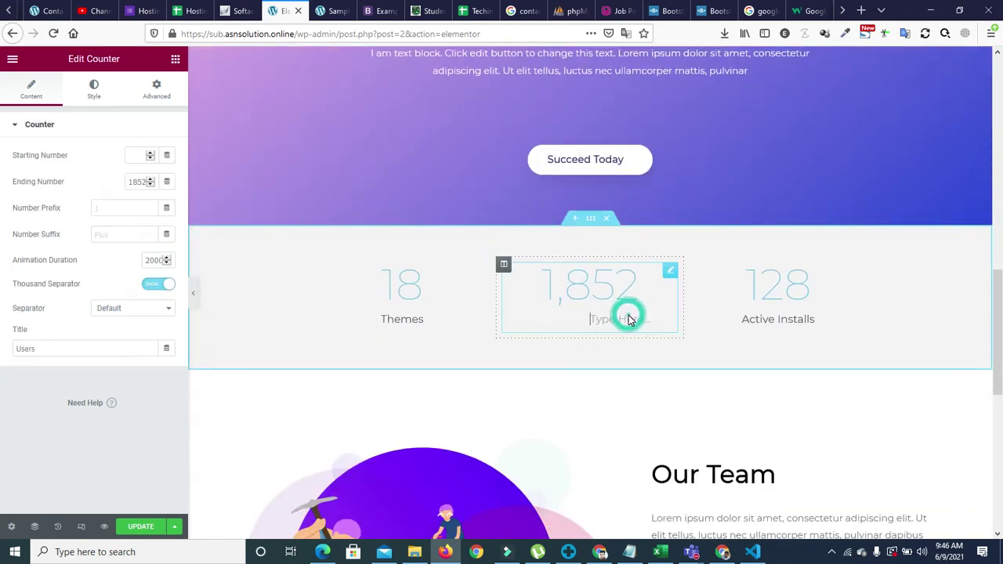
{"action": "left_click", "coordinate": [408, 285]}
{"action": "left_click", "coordinate": [786, 297]}
{"action": "left_click_drag", "start_coordinate": [996, 282], "coordinate": [1000, 358]}
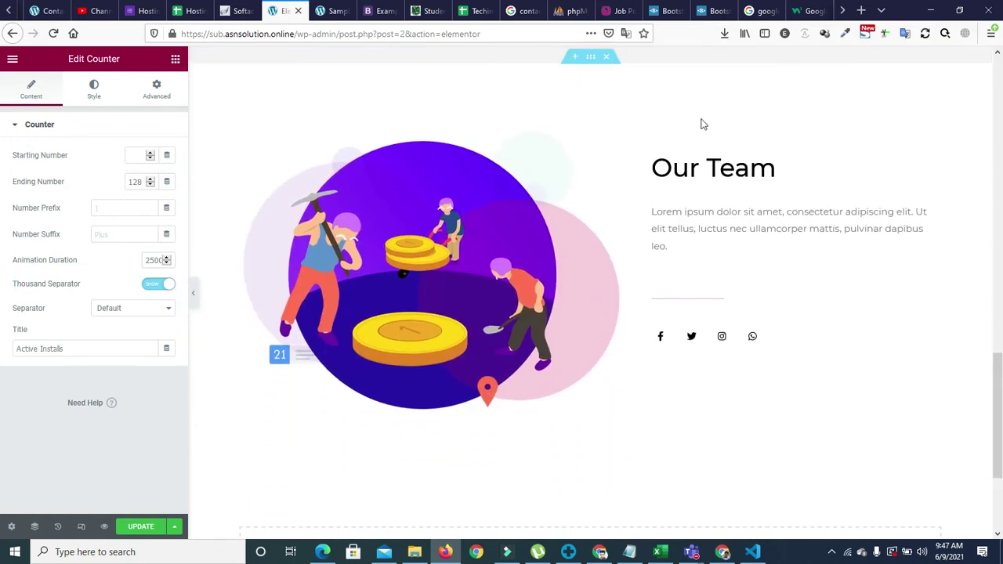
Examine the settings of the divider line in the Our Team section.
{"action": "left_click", "coordinate": [549, 235]}
{"action": "left_click_drag", "start_coordinate": [993, 359], "coordinate": [4, 385]}
{"action": "left_click", "coordinate": [706, 254]}
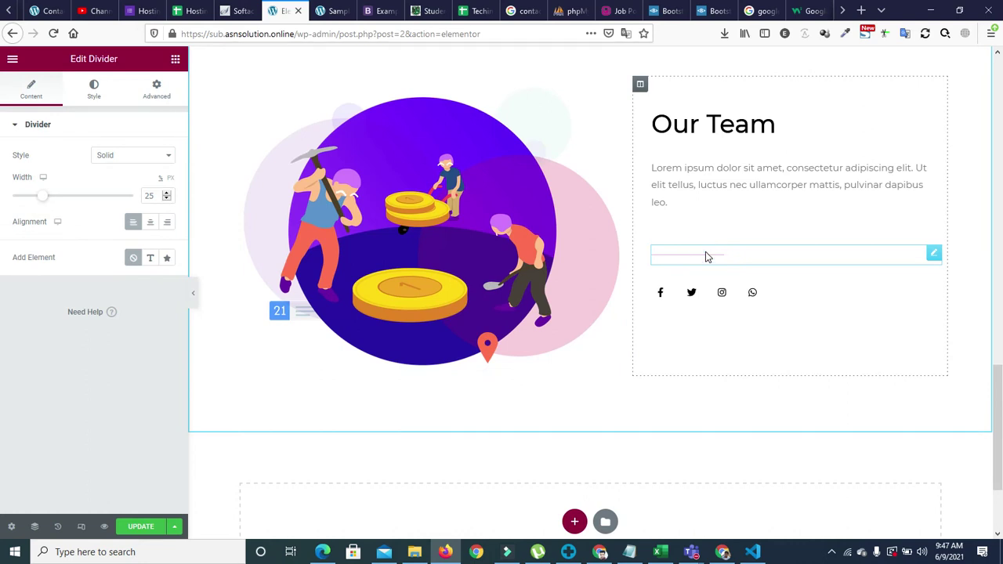
Insert the free black library block with a map and Location, Our Hours and Contact Us columns at the end of the page.
{"action": "left_click_drag", "start_coordinate": [4, 338], "coordinate": [4, 428]}
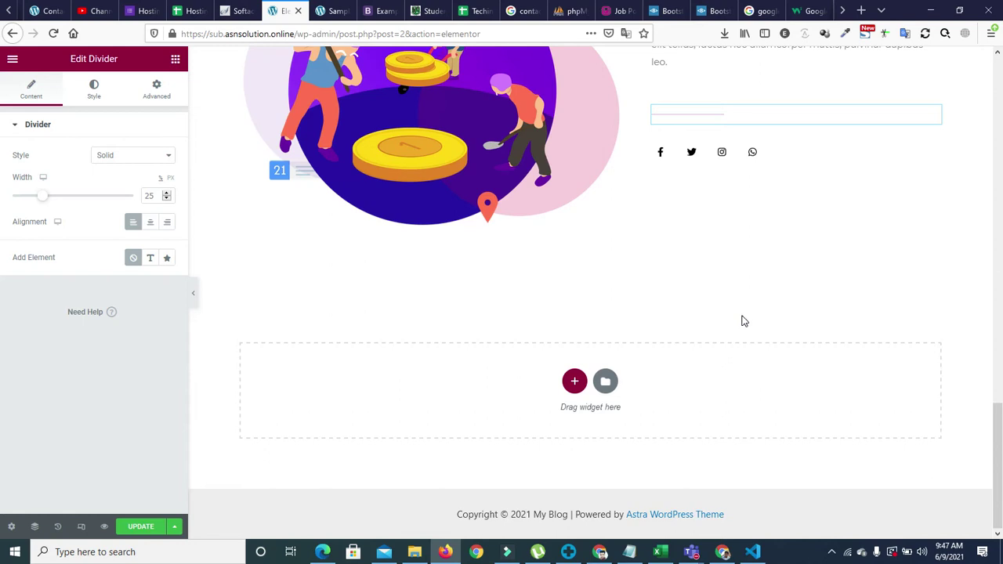
{"action": "left_click", "coordinate": [599, 384]}
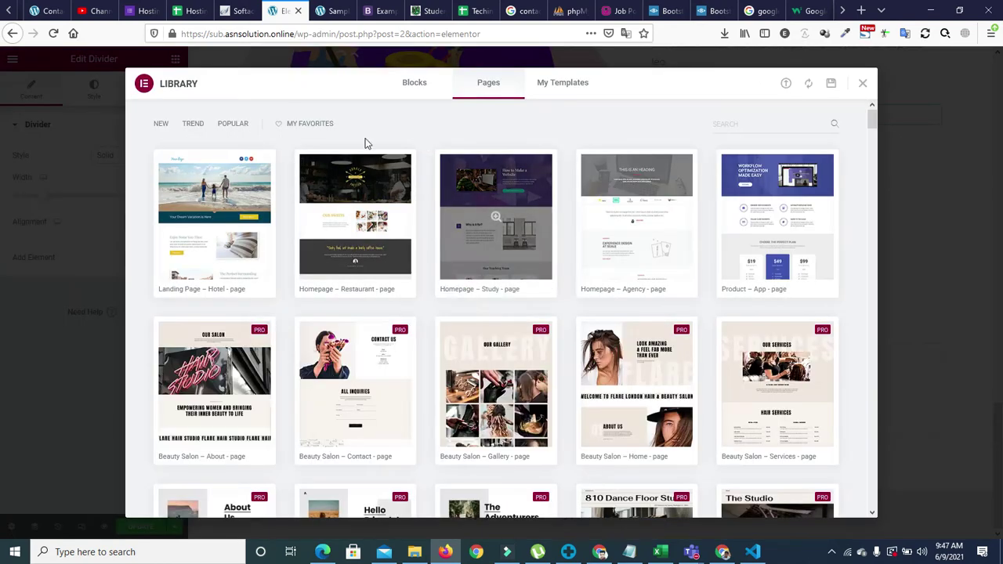
{"action": "left_click", "coordinate": [406, 84]}
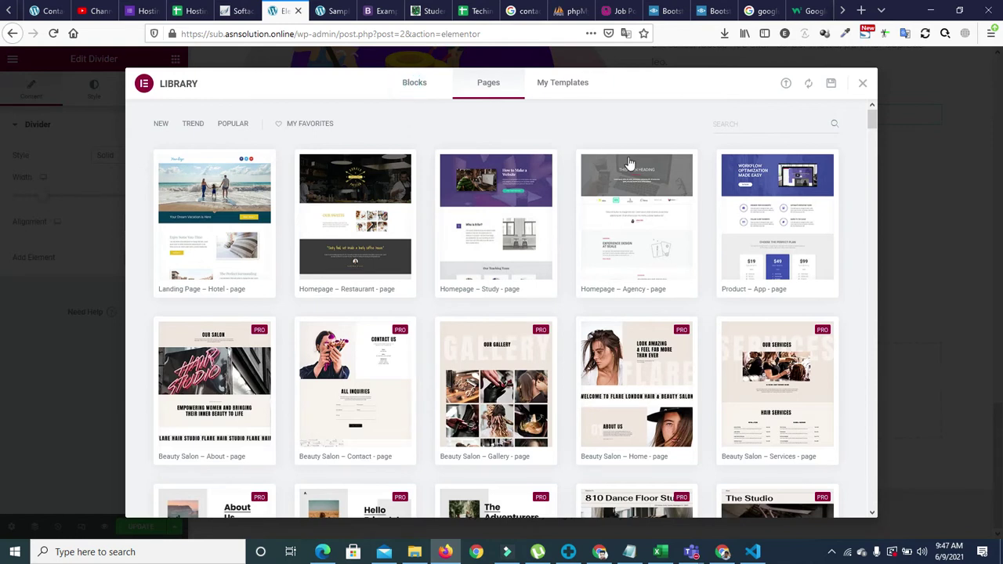
{"action": "left_click", "coordinate": [412, 84]}
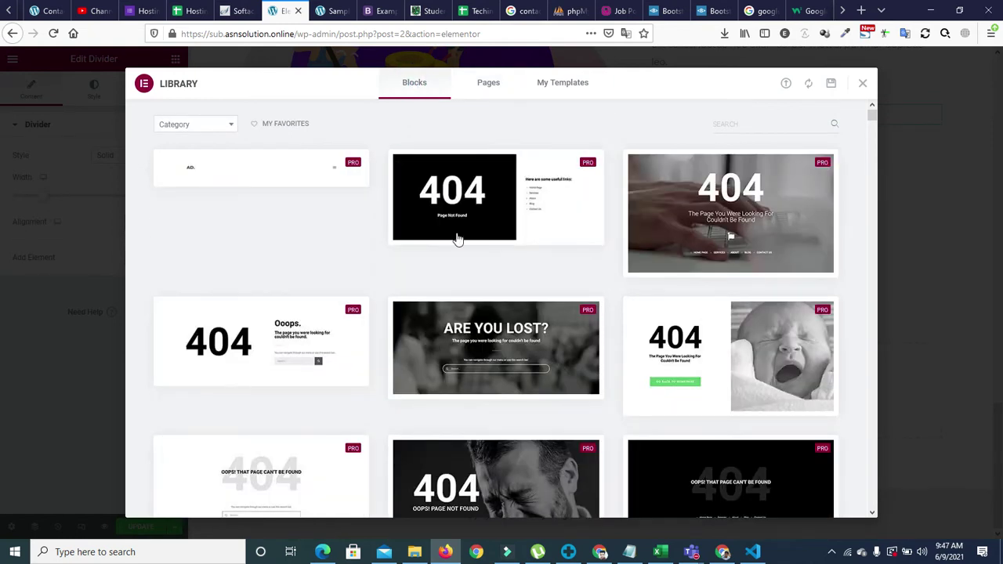
{"action": "left_click_drag", "start_coordinate": [872, 114], "coordinate": [873, 164]}
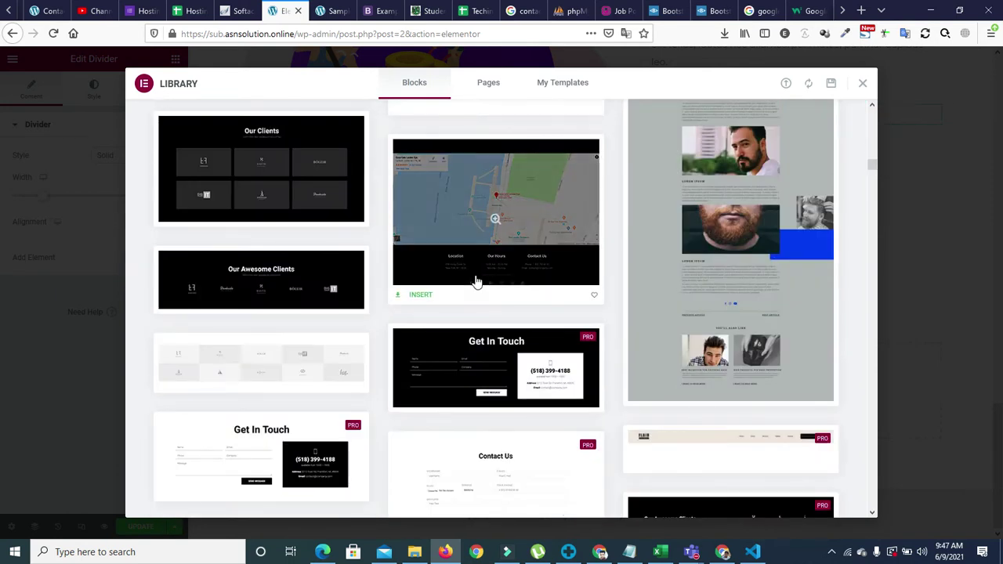
{"action": "left_click", "coordinate": [405, 295]}
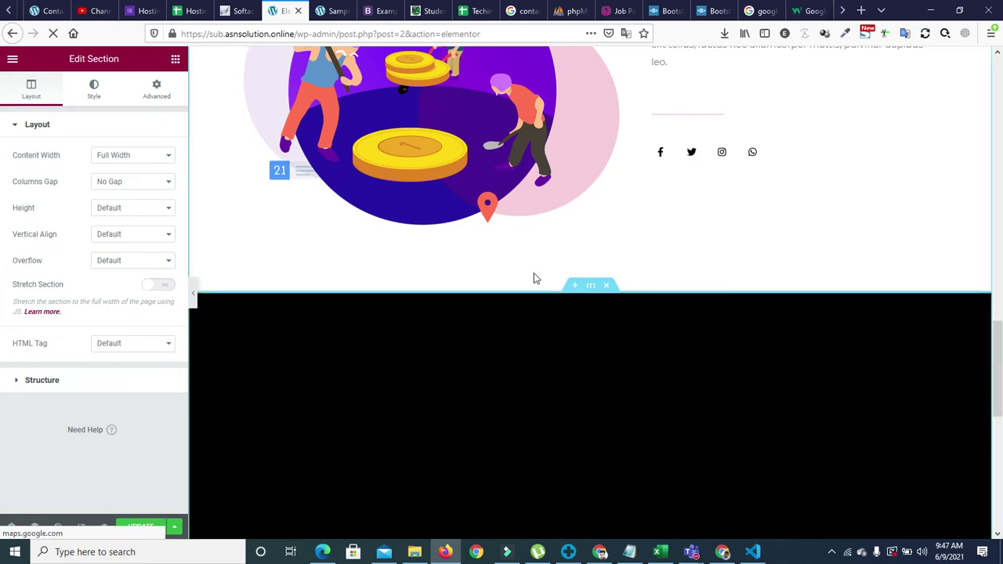
{"action": "left_click_drag", "start_coordinate": [1002, 335], "coordinate": [995, 435]}
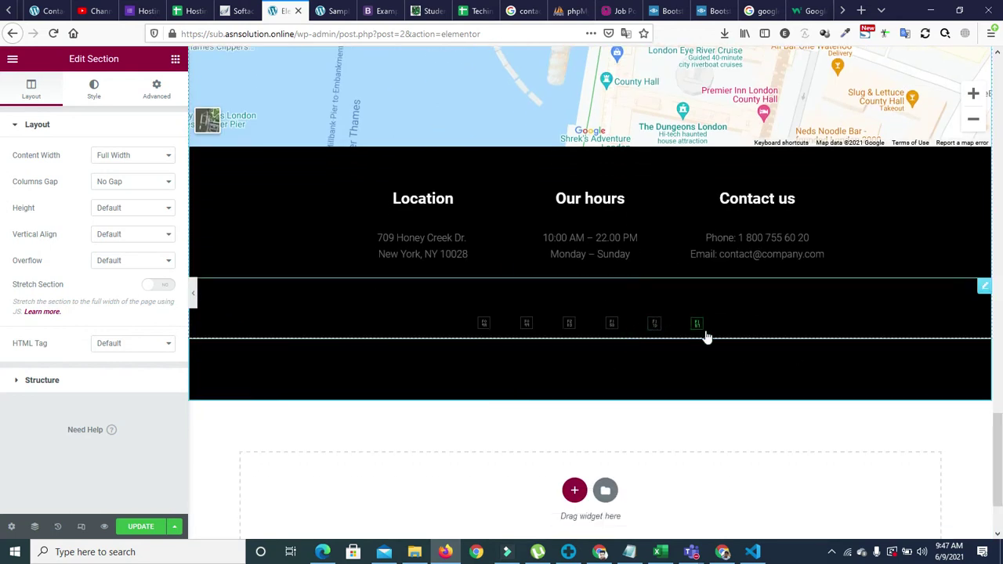
Save the whole page to the library as a template named "home templete".
{"action": "left_click", "coordinate": [175, 529]}
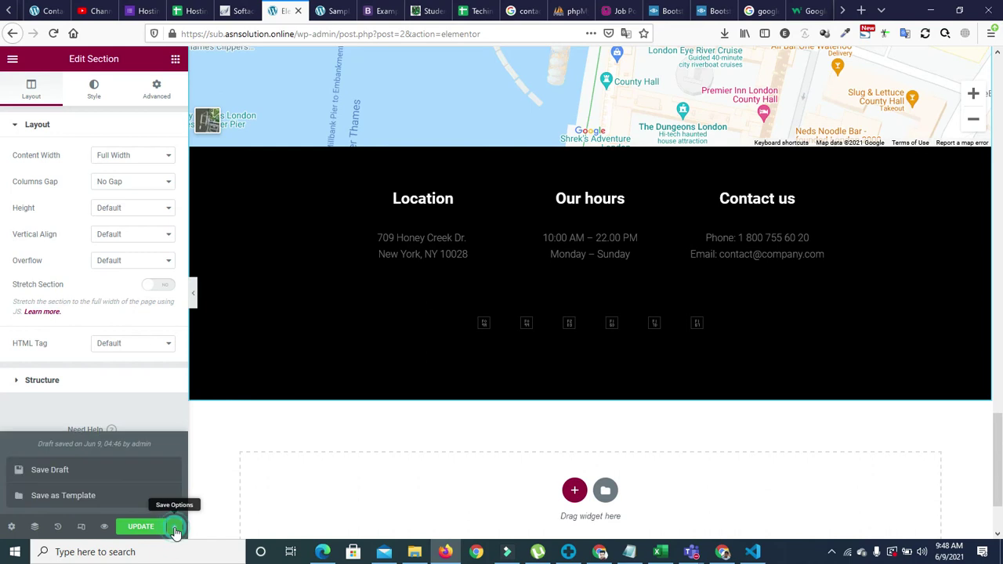
{"action": "left_click", "coordinate": [66, 496]}
{"action": "left_click", "coordinate": [355, 311]}
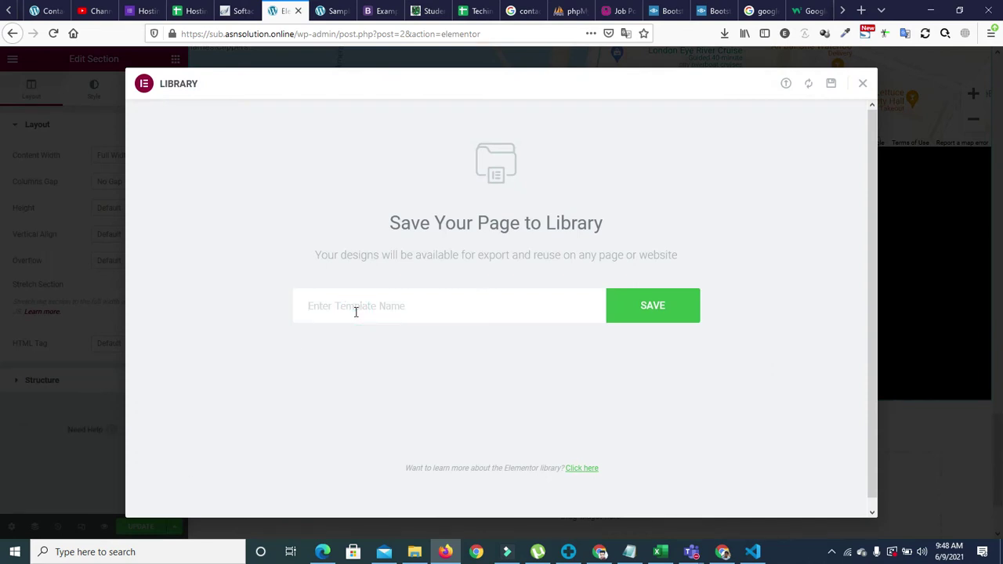
{"action": "type", "text": "home templete"}
{"action": "left_click", "coordinate": [638, 305]}
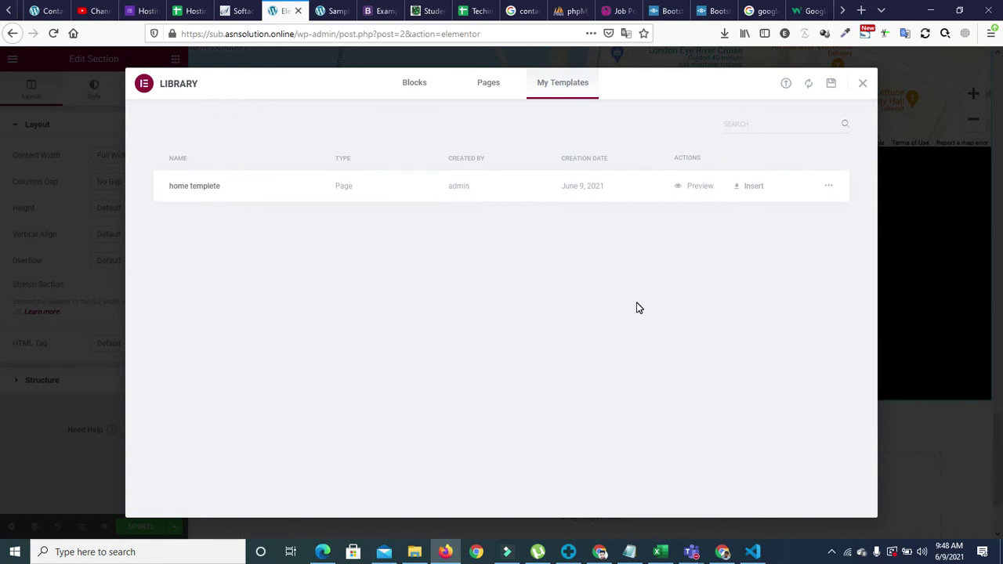
Preview the saved "home templete" page, then close the preview and the template library.
{"action": "left_click", "coordinate": [678, 191]}
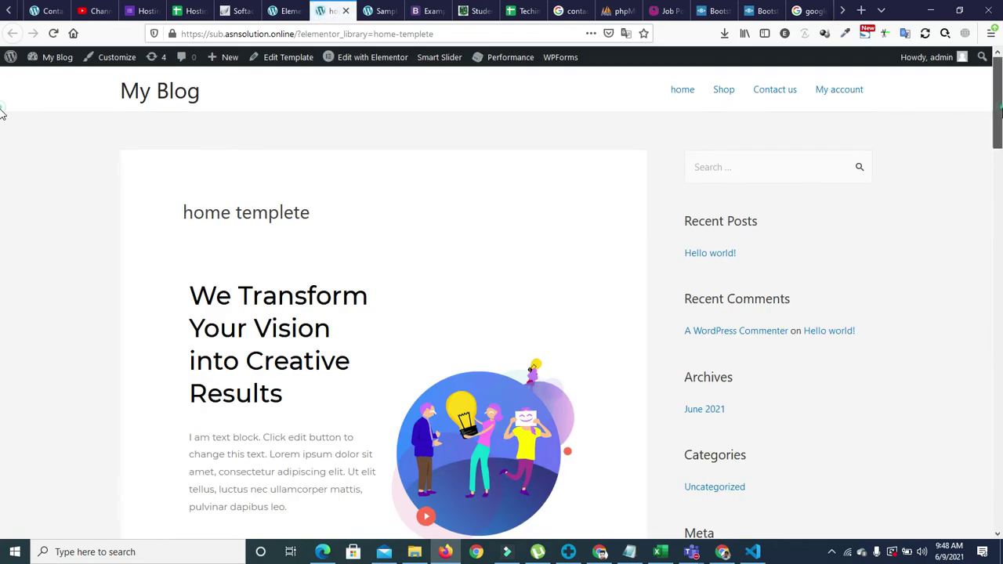
{"action": "left_click_drag", "start_coordinate": [995, 74], "coordinate": [744, 337]}
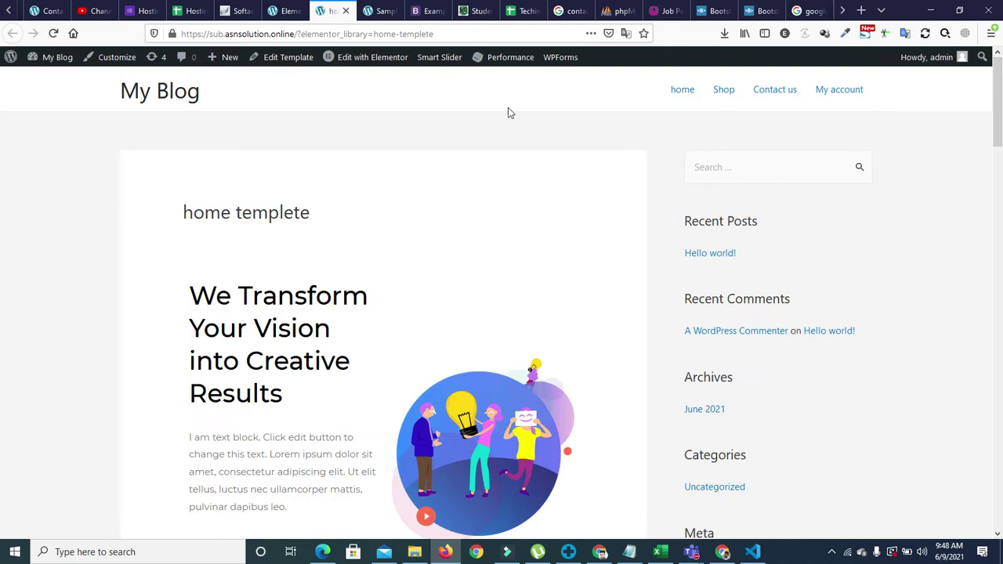
{"action": "left_click", "coordinate": [346, 12]}
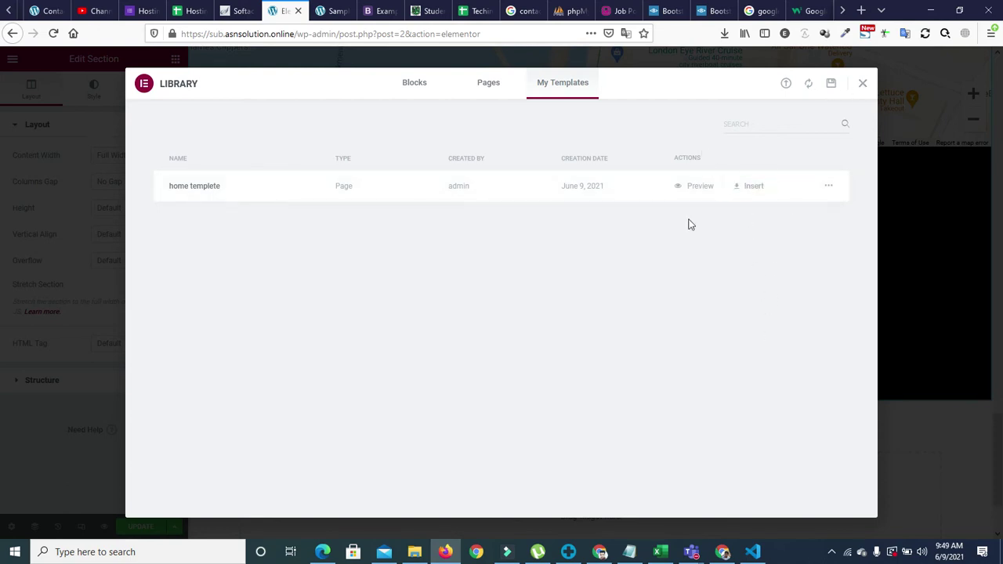
{"action": "left_click", "coordinate": [863, 84]}
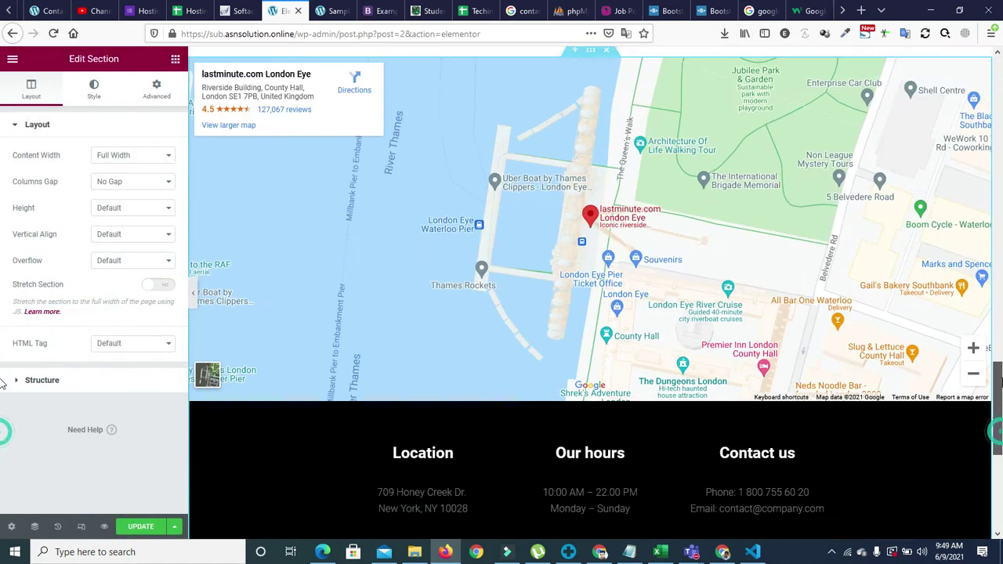
Save the Our Team section to the library as a template named "image with text".
{"action": "scroll", "coordinate": [610, 453], "scroll_direction": "up", "scroll_amount": 10}
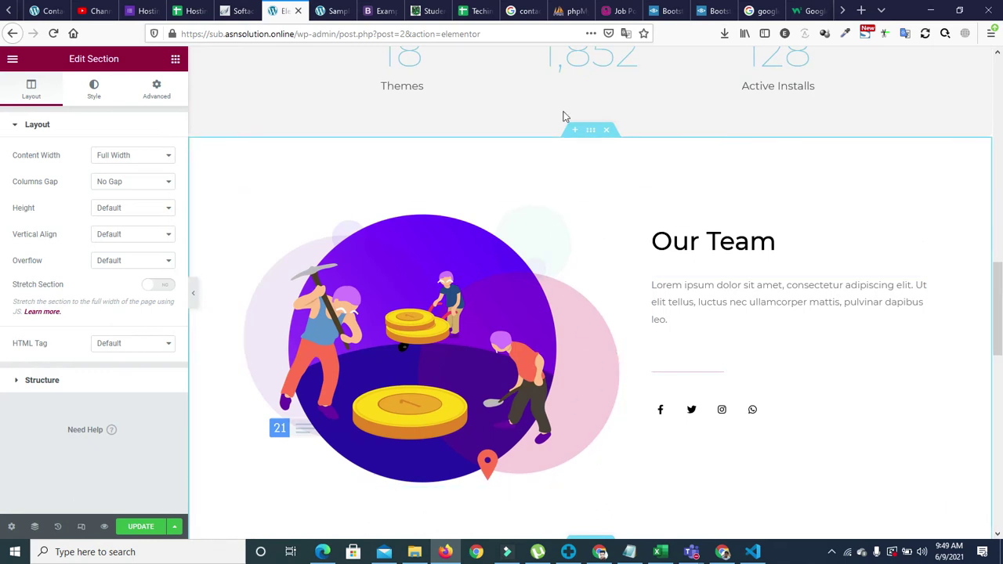
{"action": "right_click", "coordinate": [591, 132]}
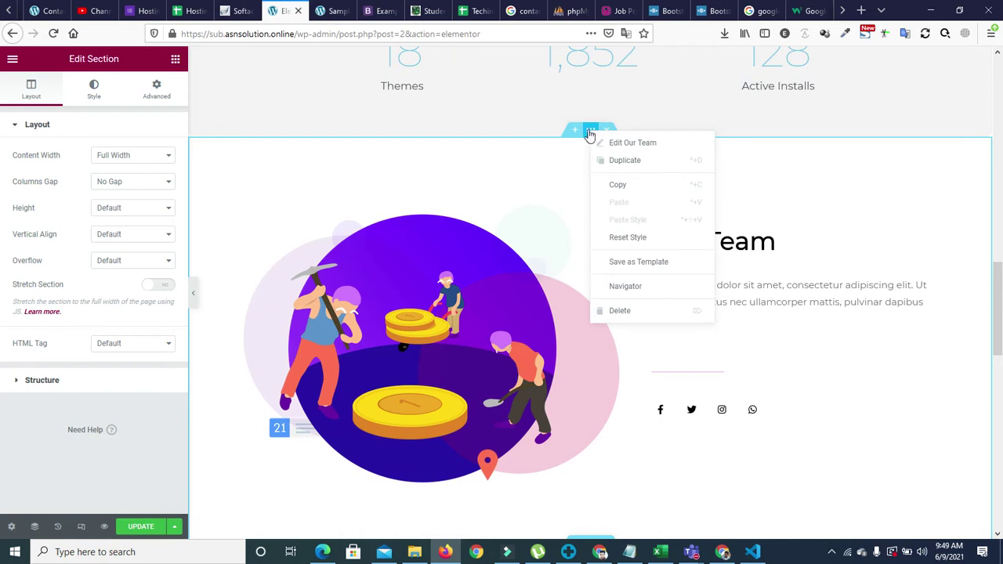
{"action": "right_click", "coordinate": [587, 131]}
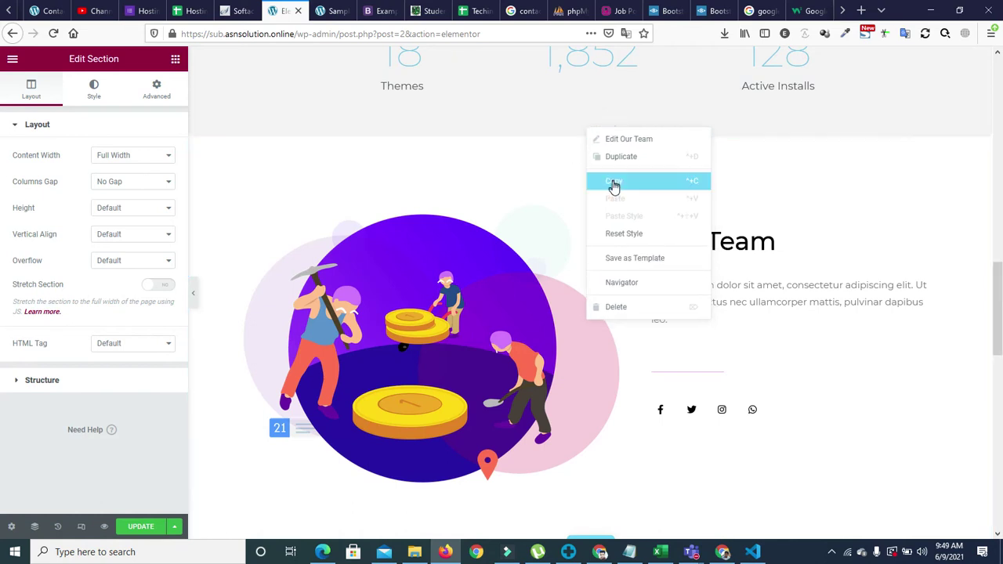
{"action": "left_click", "coordinate": [627, 260]}
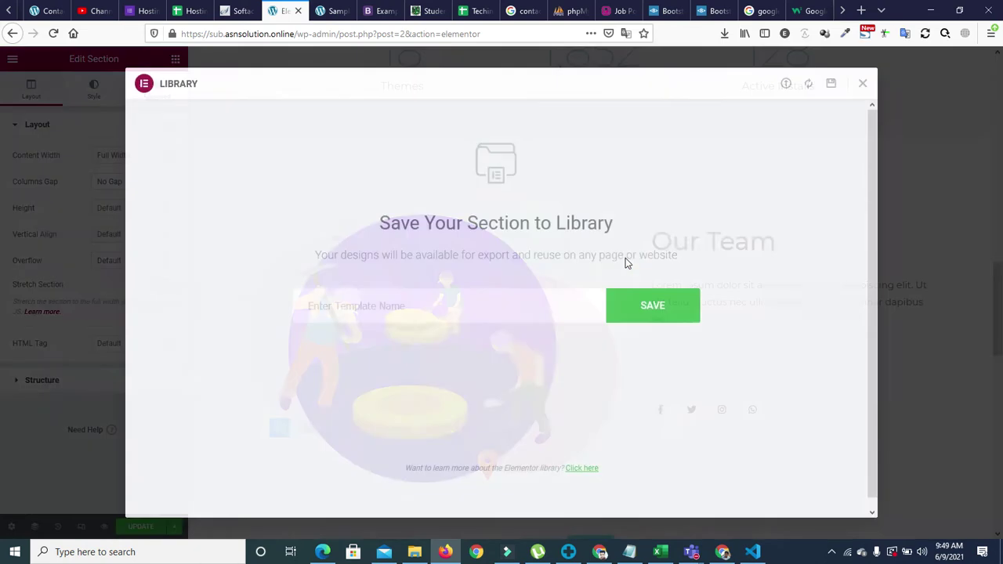
{"action": "left_click", "coordinate": [541, 311]}
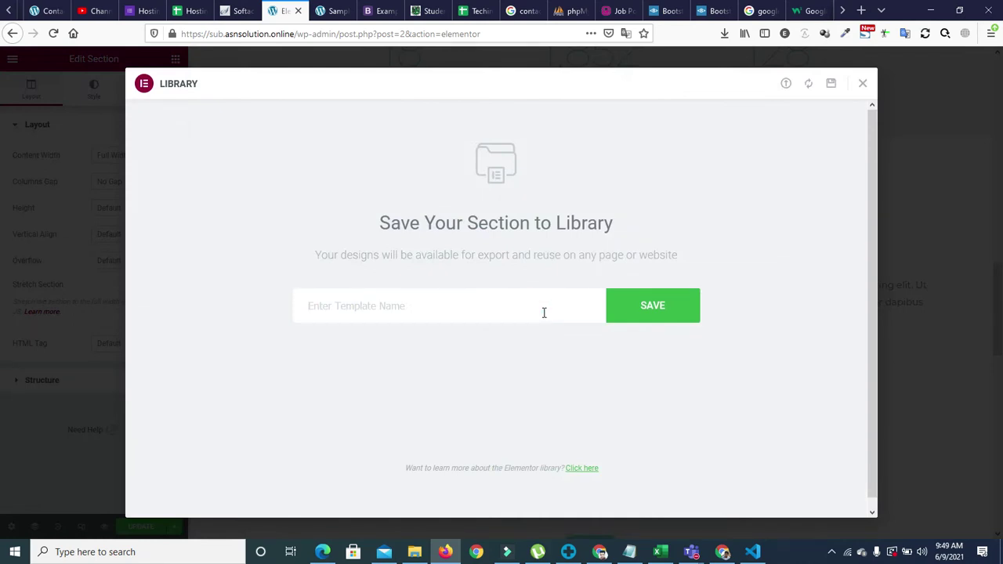
{"action": "type", "text": "Ima"}
{"action": "left_click", "coordinate": [641, 307]}
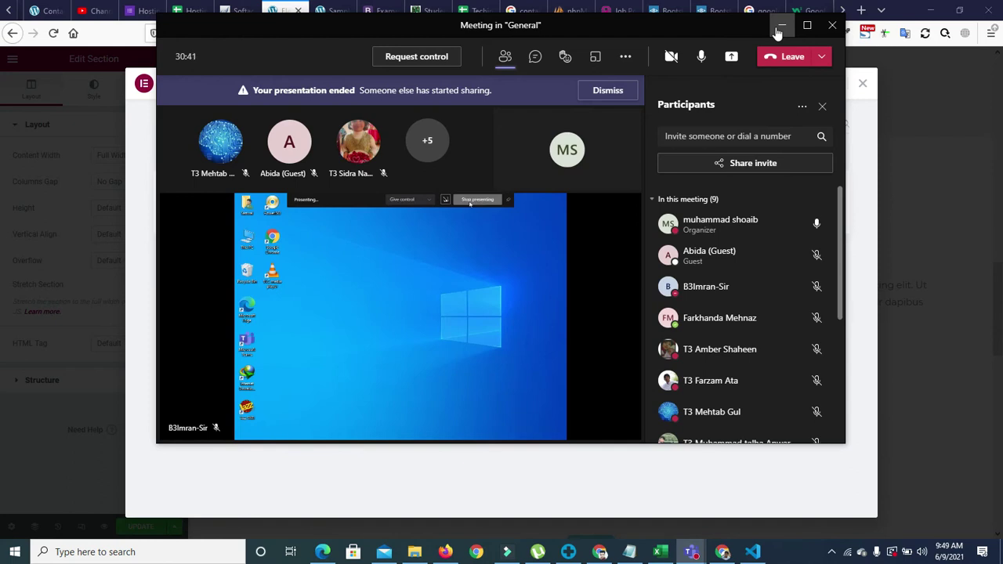
Share the screen again in the Microsoft Teams meeting, then return to Elementor and close the template library.
{"action": "left_click", "coordinate": [735, 65]}
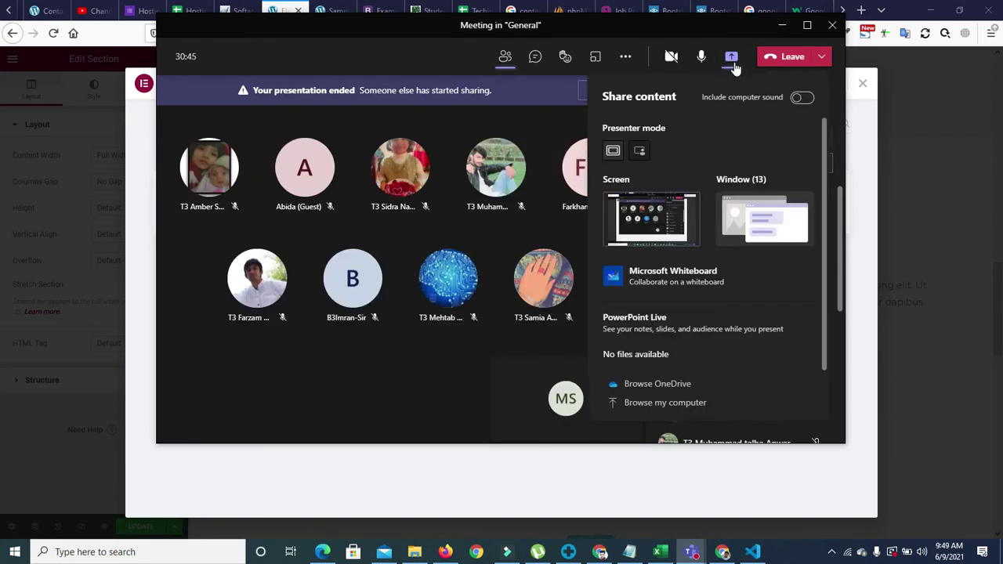
{"action": "left_click", "coordinate": [656, 245]}
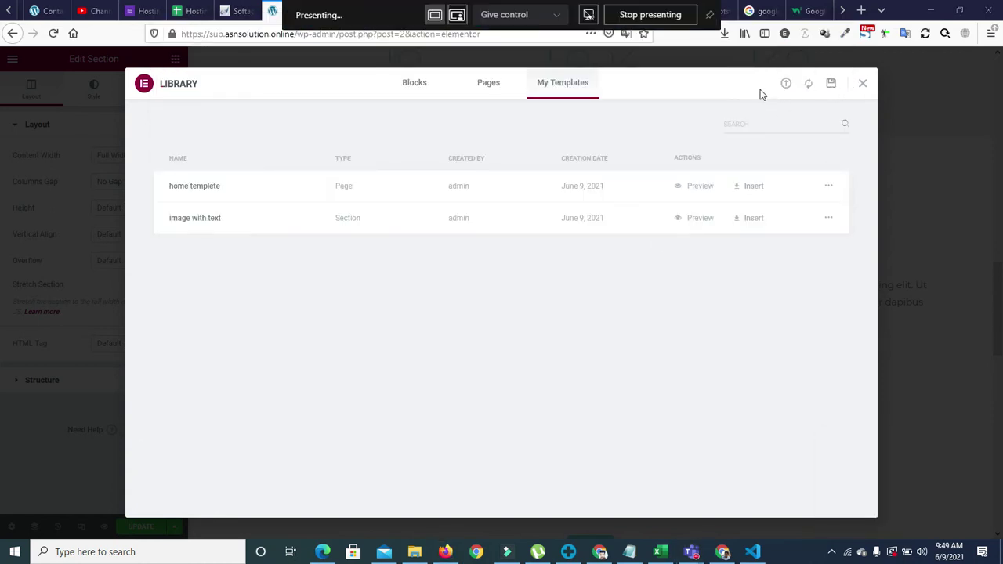
{"action": "left_click", "coordinate": [928, 196]}
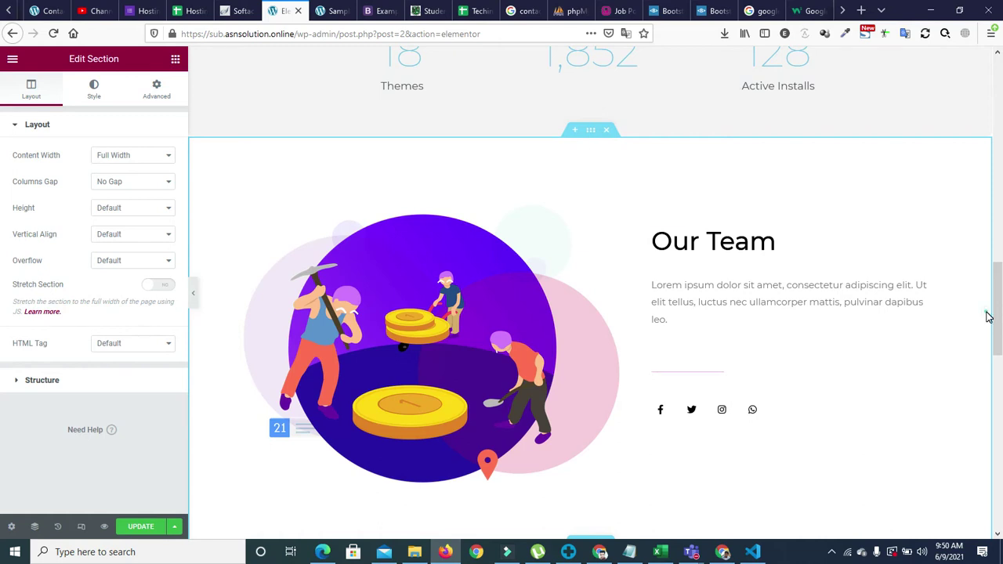
{"action": "left_click_drag", "start_coordinate": [998, 287], "coordinate": [999, 125]}
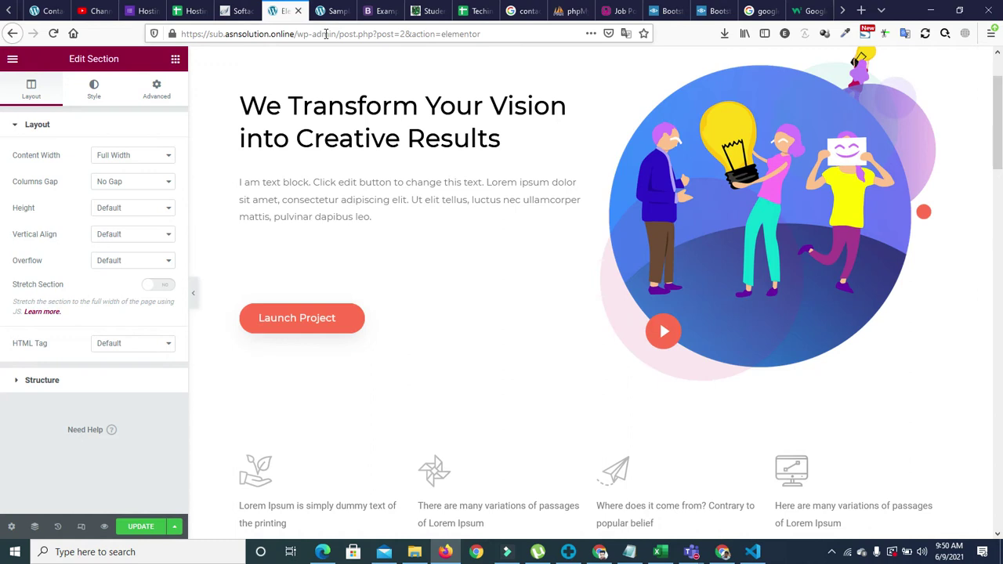
{"action": "left_click_drag", "start_coordinate": [339, 35], "coordinate": [529, 49]}
{"action": "key", "text": "BackSpace"}
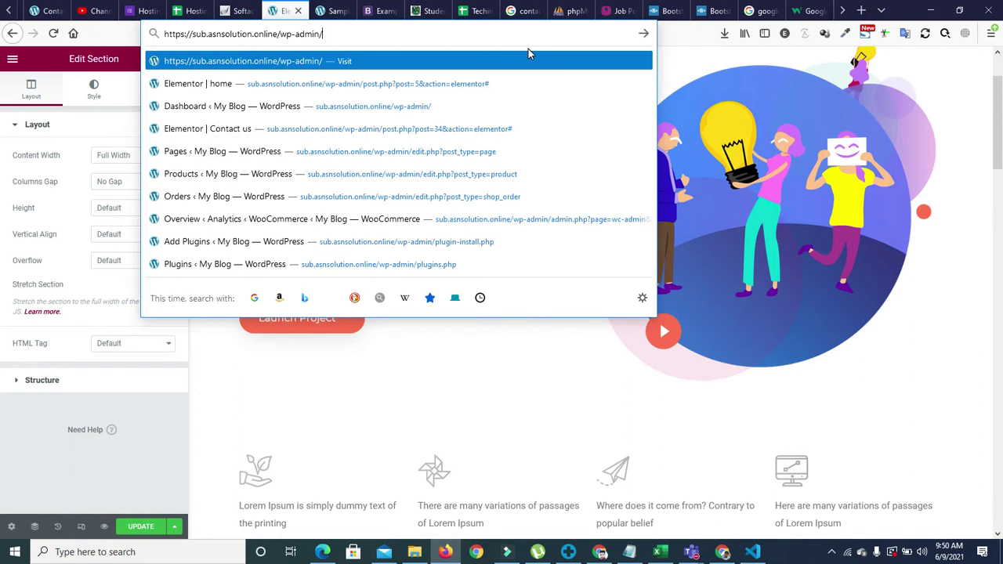
{"action": "key", "text": "Return"}
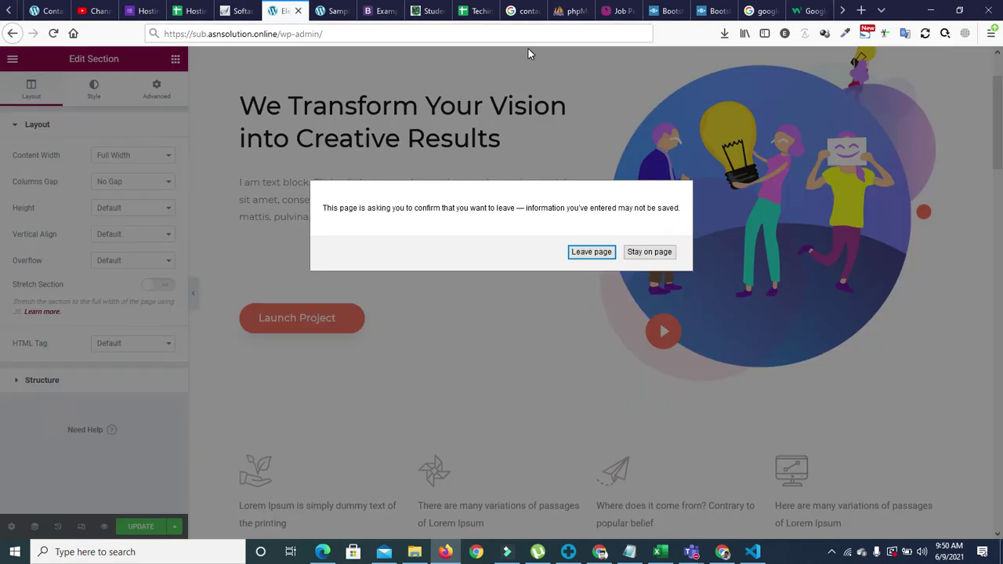
{"action": "left_click", "coordinate": [650, 252]}
Update the page to save its changes and go to the site's wp-admin dashboard.
{"action": "left_click", "coordinate": [130, 526]}
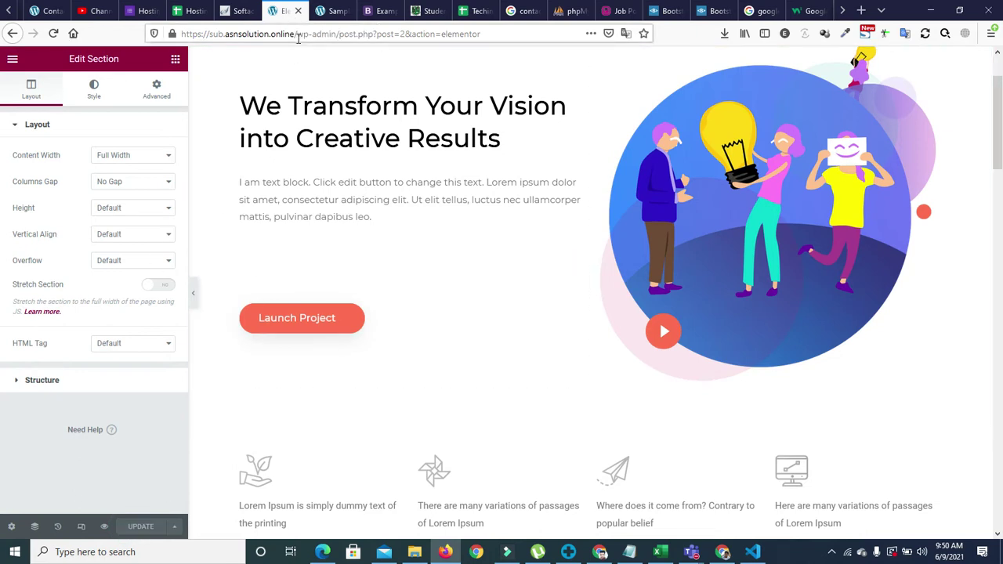
{"action": "left_click_drag", "start_coordinate": [341, 34], "coordinate": [529, 36]}
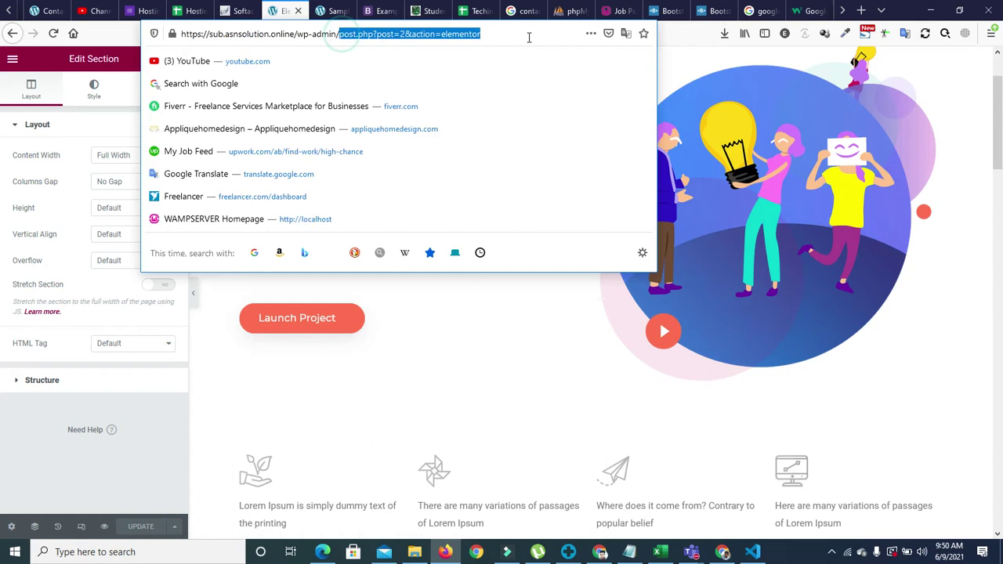
{"action": "key", "text": "BackSpace"}
{"action": "key", "text": "Return"}
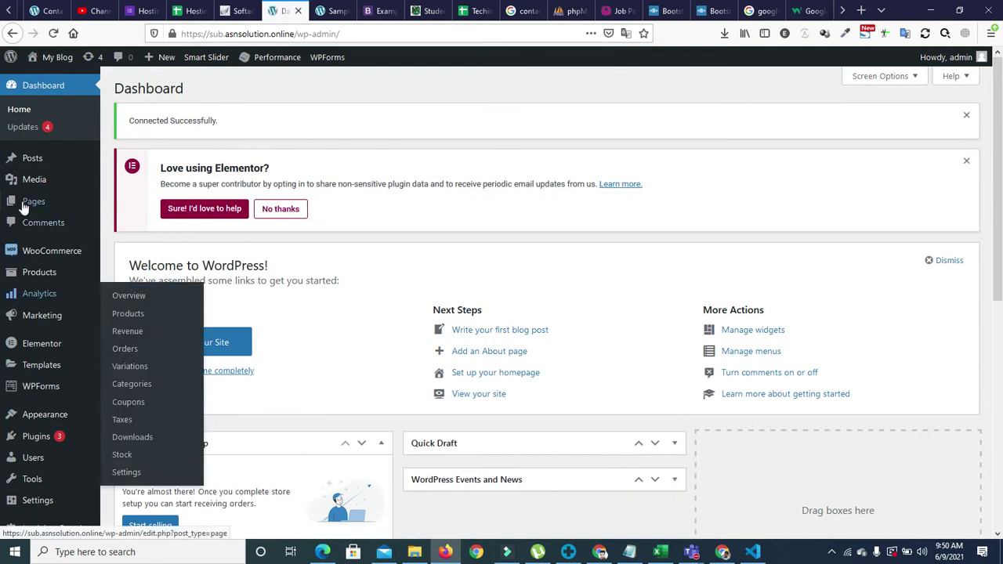
Open the home page from the site's list of pages for editing with Elementor.
{"action": "left_click", "coordinate": [28, 204]}
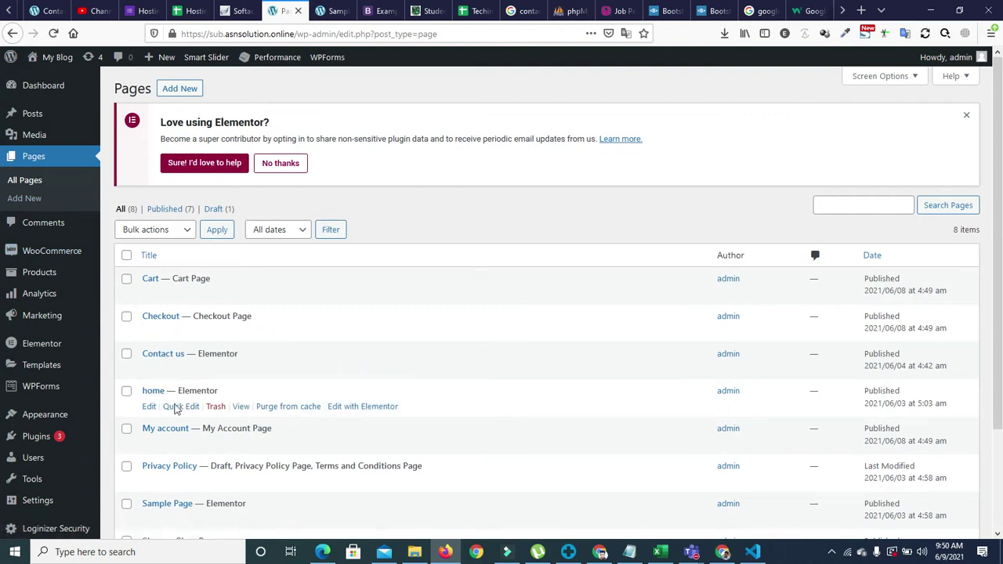
{"action": "left_click", "coordinate": [366, 408]}
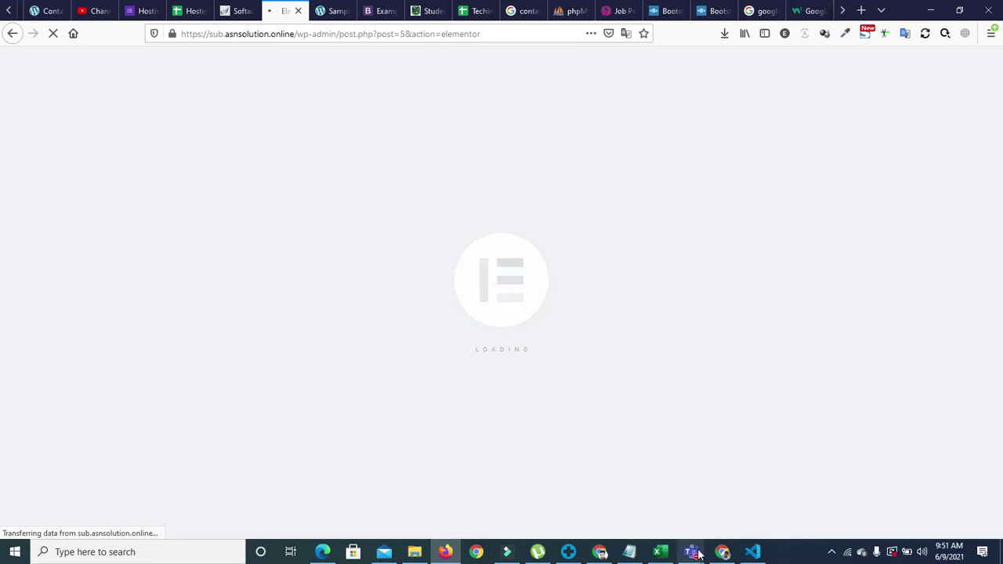
Check the Microsoft Teams meeting window, then minimize it and return to the Elementor editor.
{"action": "mouse_move", "coordinate": [695, 554]}
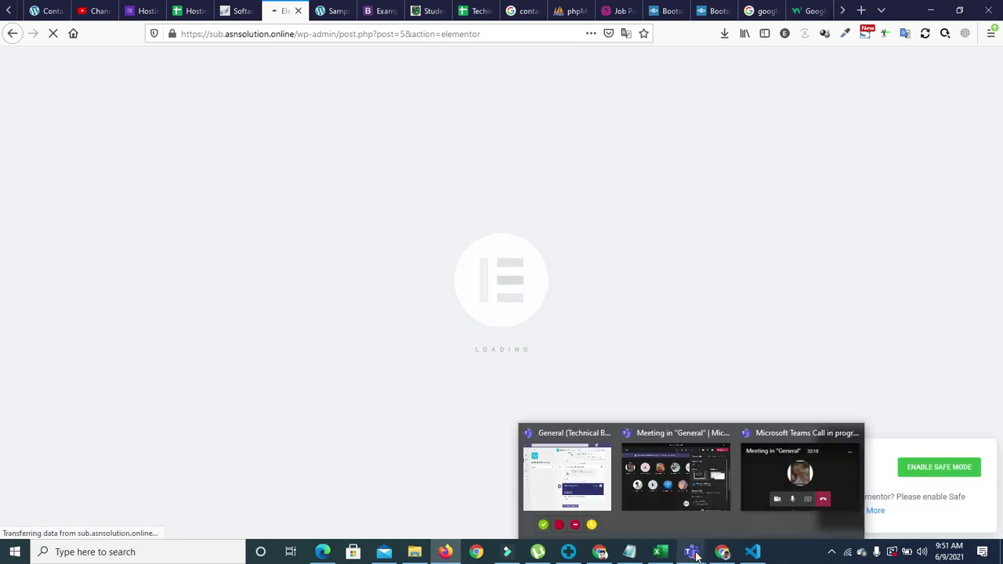
{"action": "left_click", "coordinate": [670, 495]}
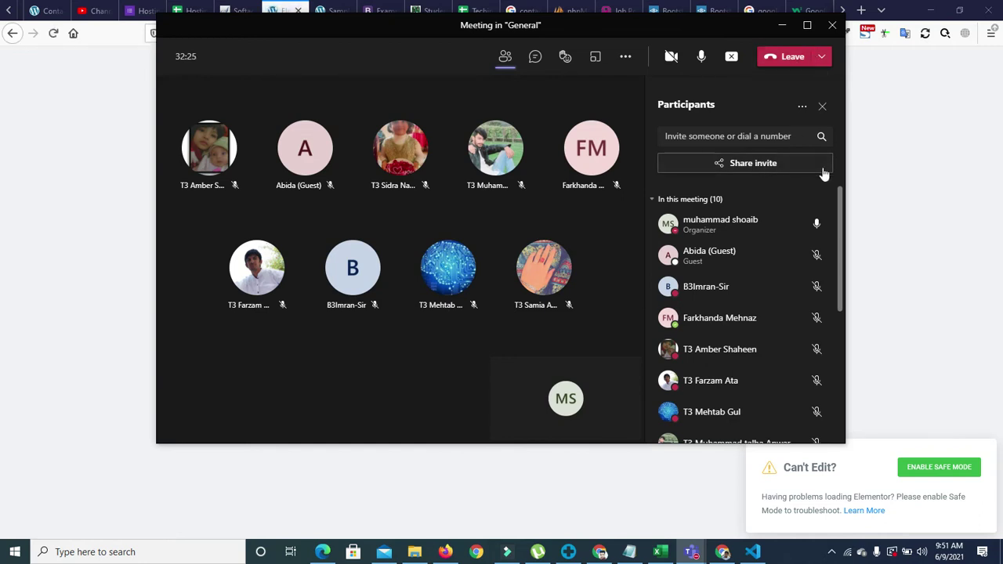
{"action": "left_click", "coordinate": [781, 25]}
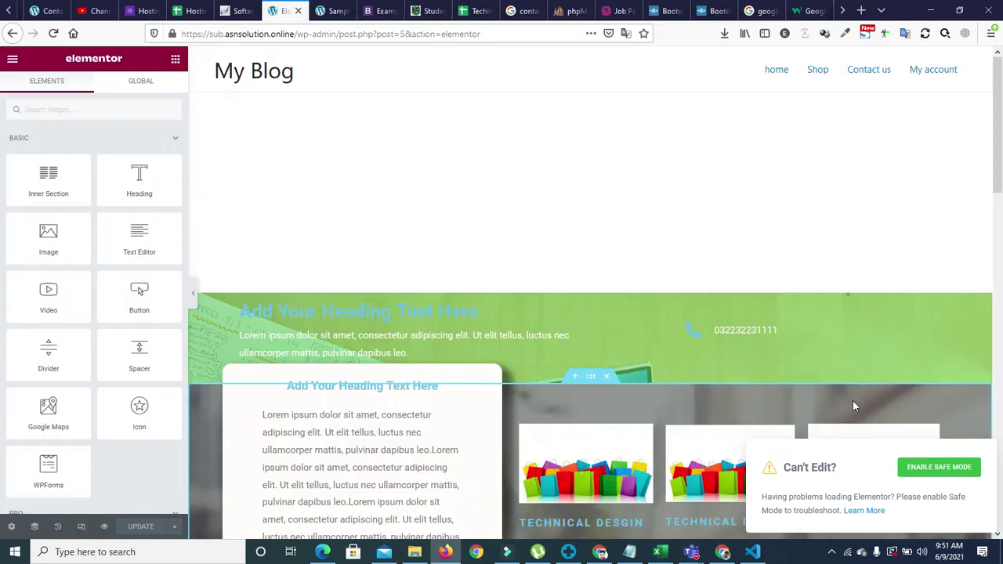
Insert the saved "image with text" section template from My Templates at the end of the home page.
{"action": "key", "text": "alt"}
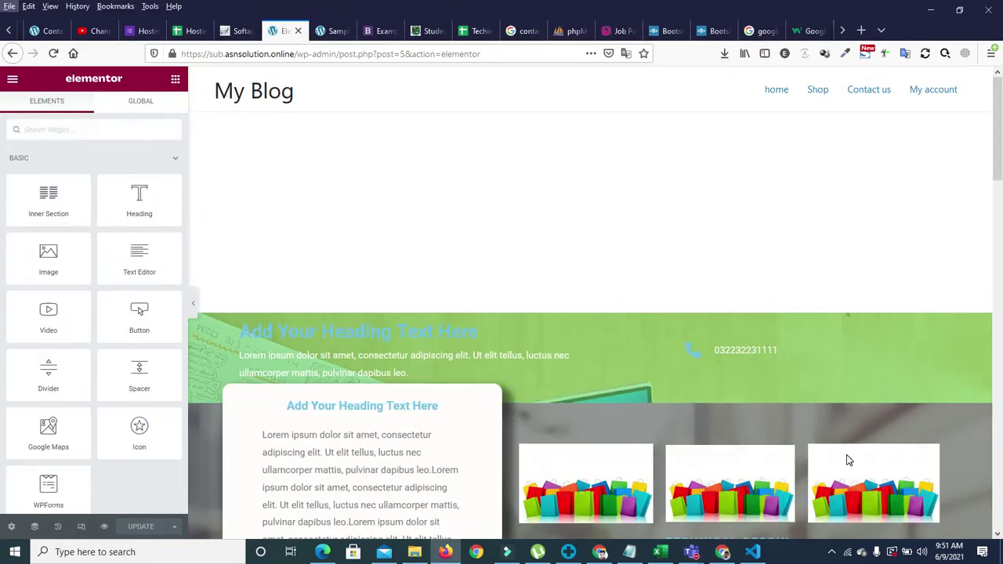
{"action": "key", "text": "alt"}
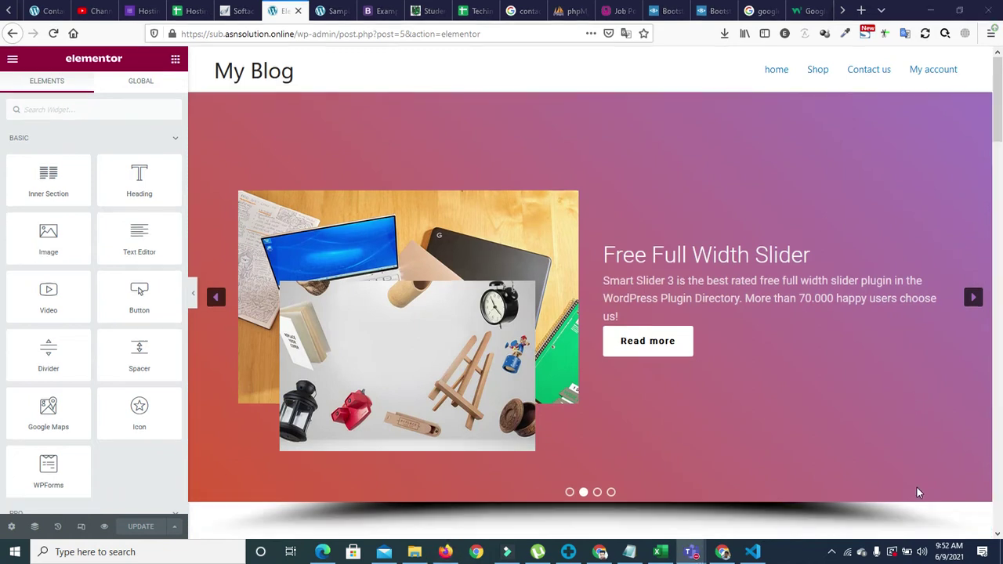
{"action": "scroll", "coordinate": [588, 313], "scroll_direction": "down", "scroll_amount": 15}
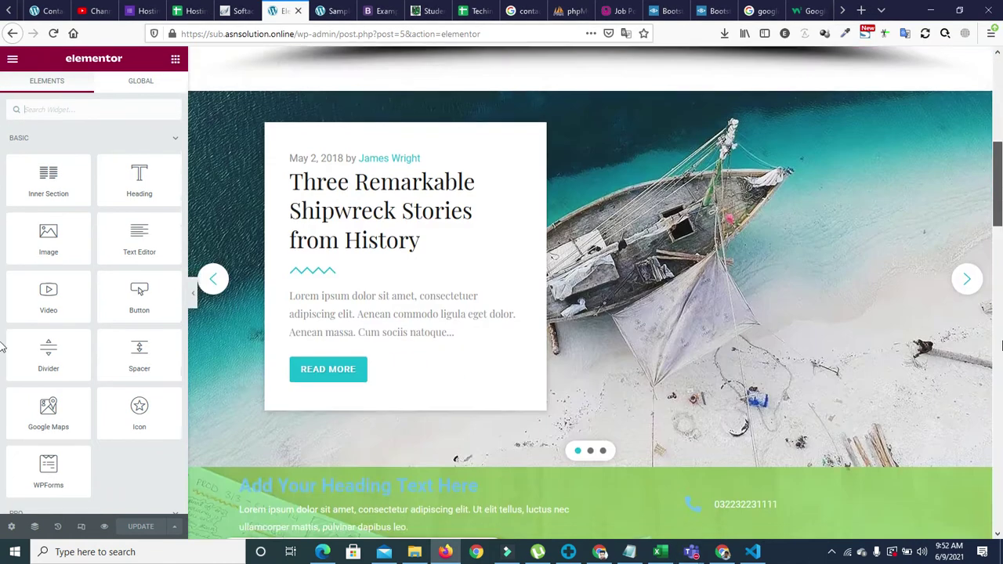
{"action": "scroll", "coordinate": [588, 313], "scroll_direction": "down", "scroll_amount": 3}
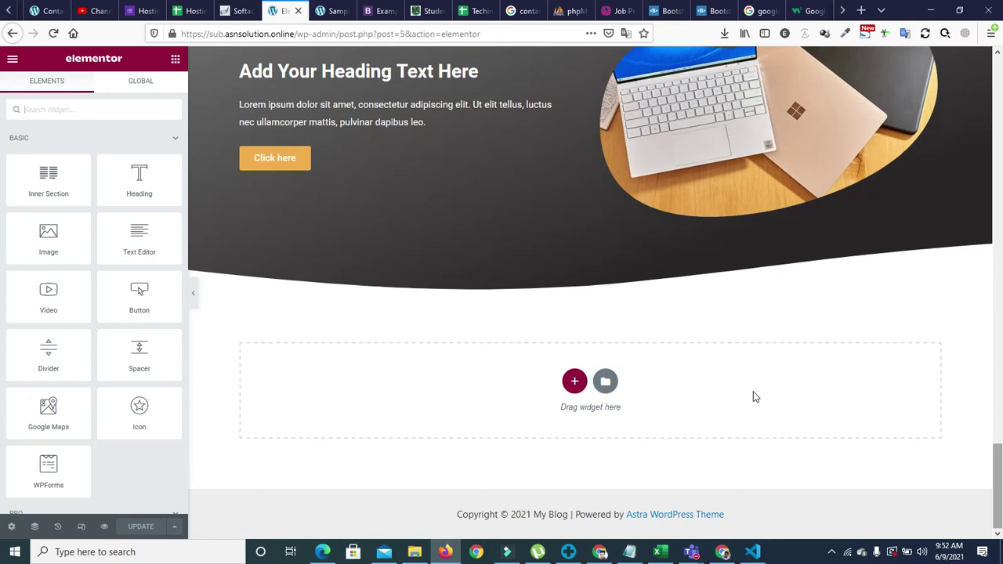
{"action": "scroll", "coordinate": [993, 447], "scroll_direction": "up", "scroll_amount": 5}
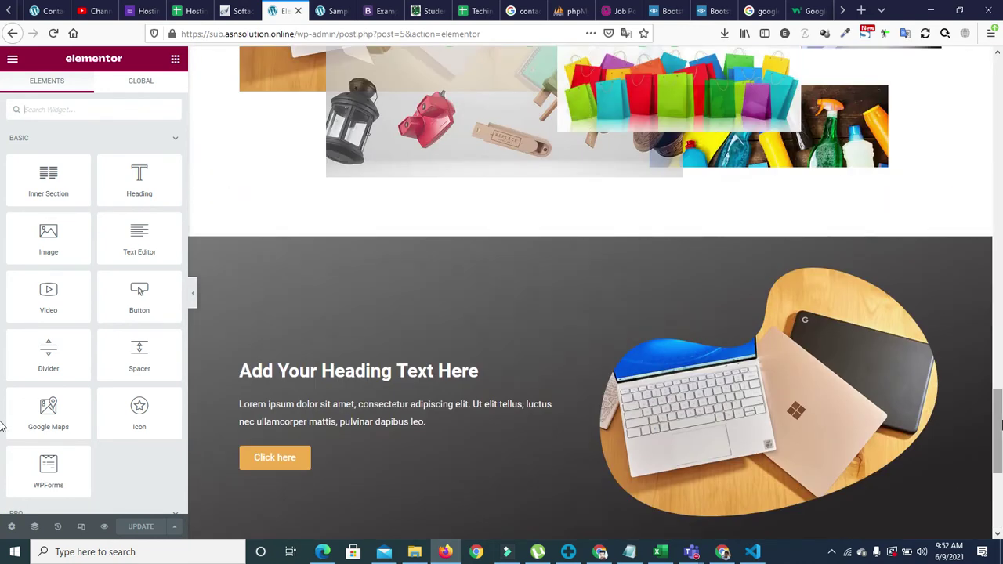
{"action": "scroll", "coordinate": [995, 416], "scroll_direction": "down", "scroll_amount": 4}
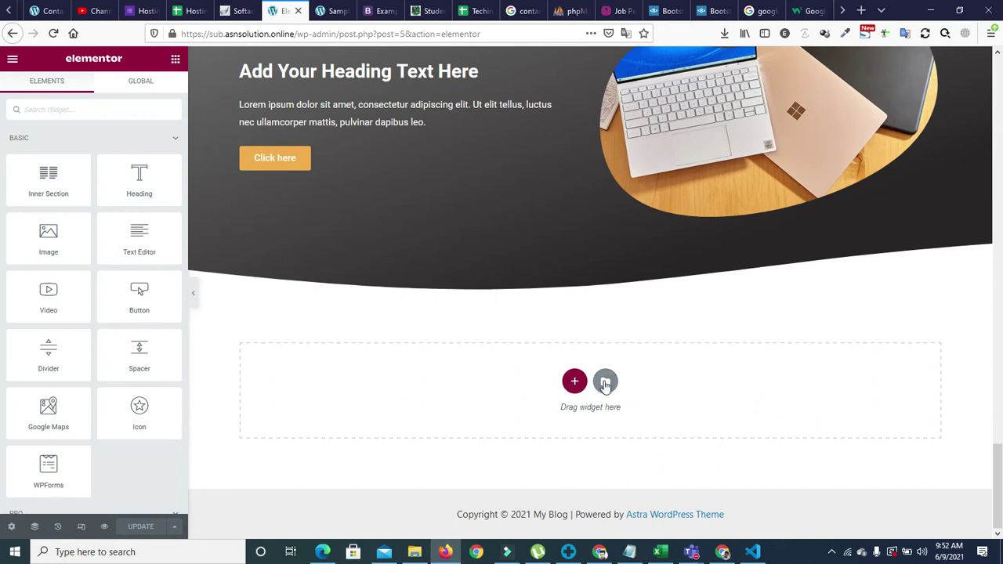
{"action": "left_click", "coordinate": [605, 382]}
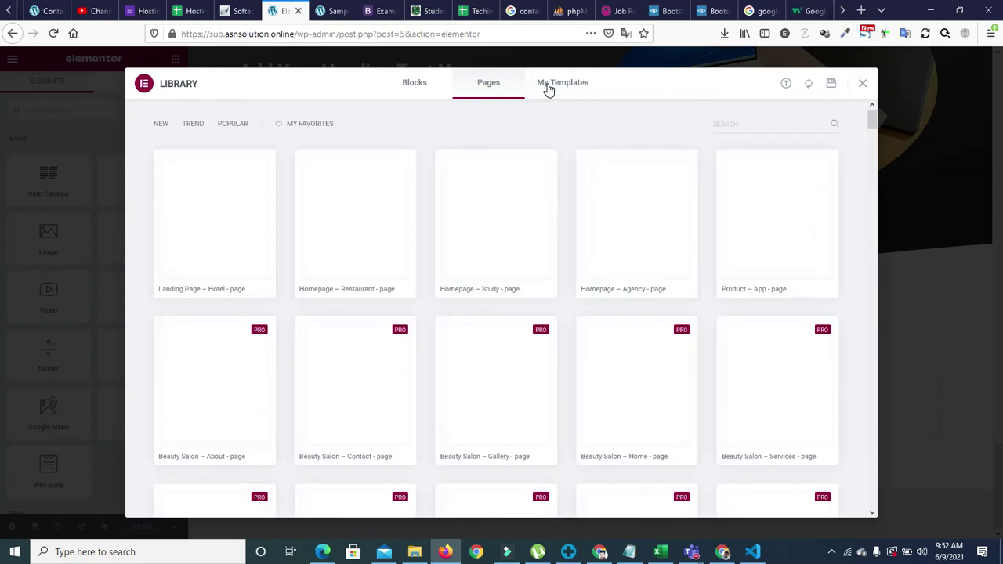
{"action": "left_click", "coordinate": [548, 88]}
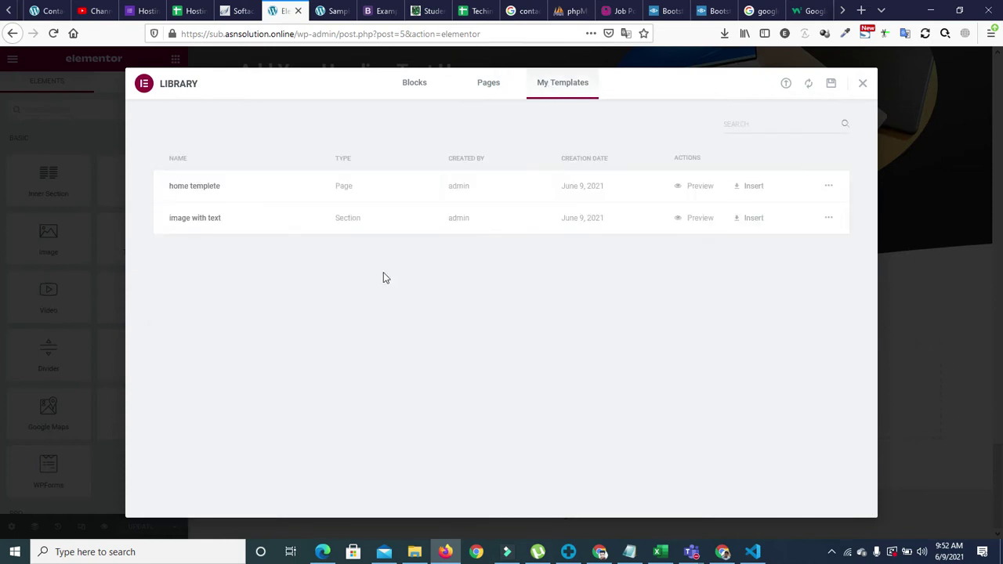
{"action": "left_click", "coordinate": [737, 224]}
{"action": "left_click", "coordinate": [552, 338]}
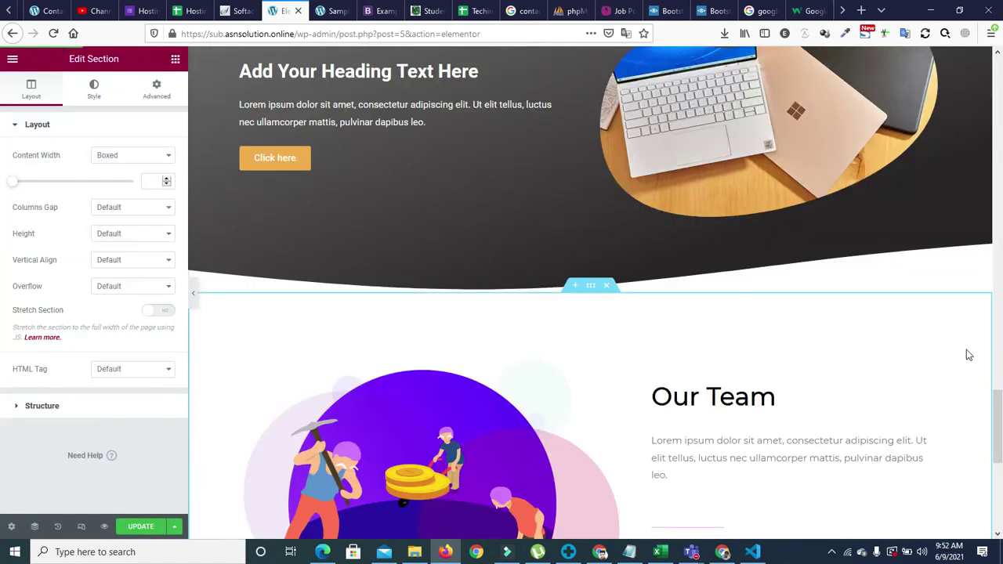
{"action": "left_click_drag", "start_coordinate": [998, 427], "coordinate": [1002, 450]}
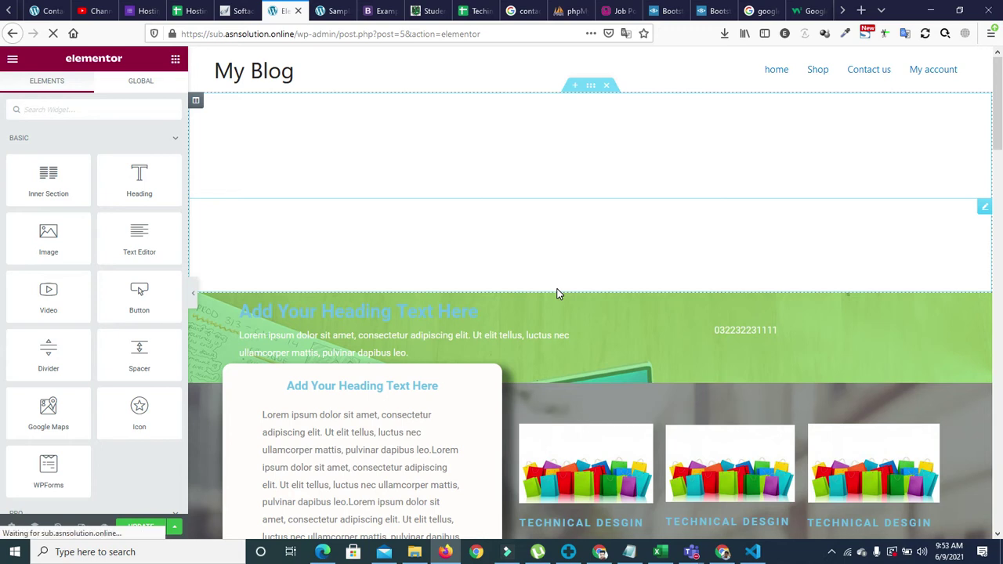
Check the home page down to the inserted Our Team section and update the page to save it.
{"action": "scroll", "coordinate": [832, 241], "scroll_direction": "down", "scroll_amount": 10}
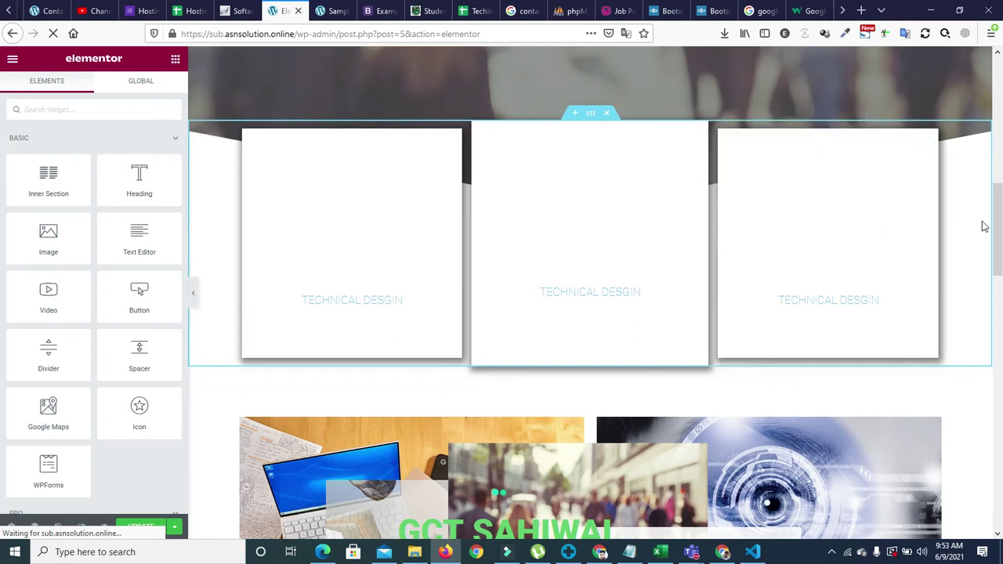
{"action": "scroll", "coordinate": [635, 270], "scroll_direction": "down", "scroll_amount": 10}
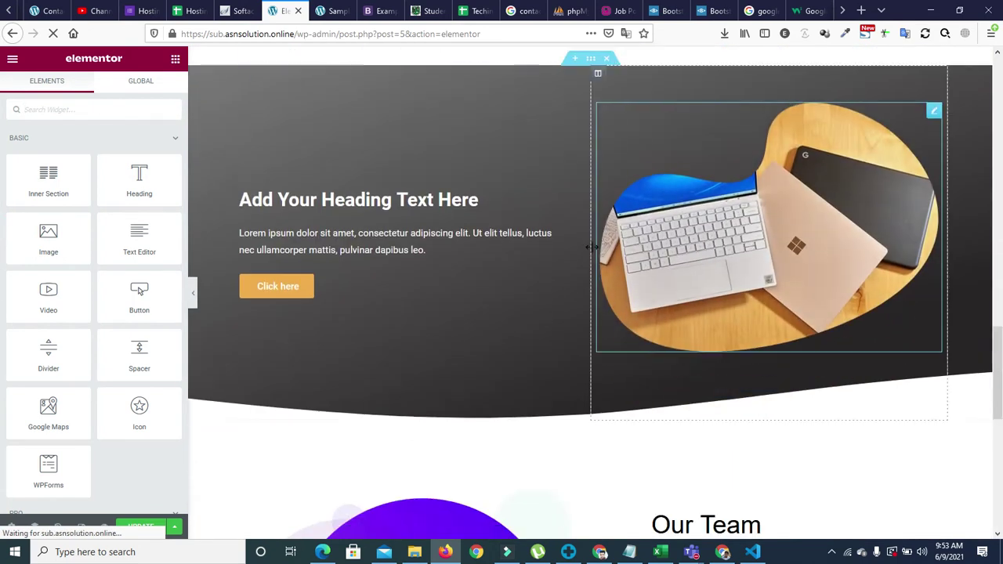
{"action": "scroll", "coordinate": [634, 270], "scroll_direction": "down", "scroll_amount": 5}
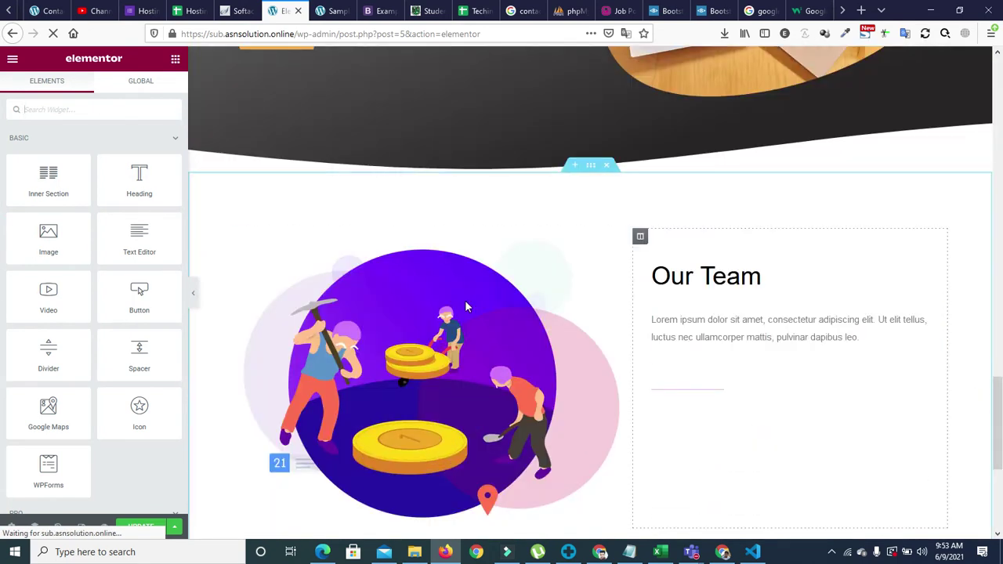
{"action": "scroll", "coordinate": [980, 419], "scroll_direction": "down", "scroll_amount": 3}
{"action": "scroll", "coordinate": [979, 420], "scroll_direction": "up", "scroll_amount": 3}
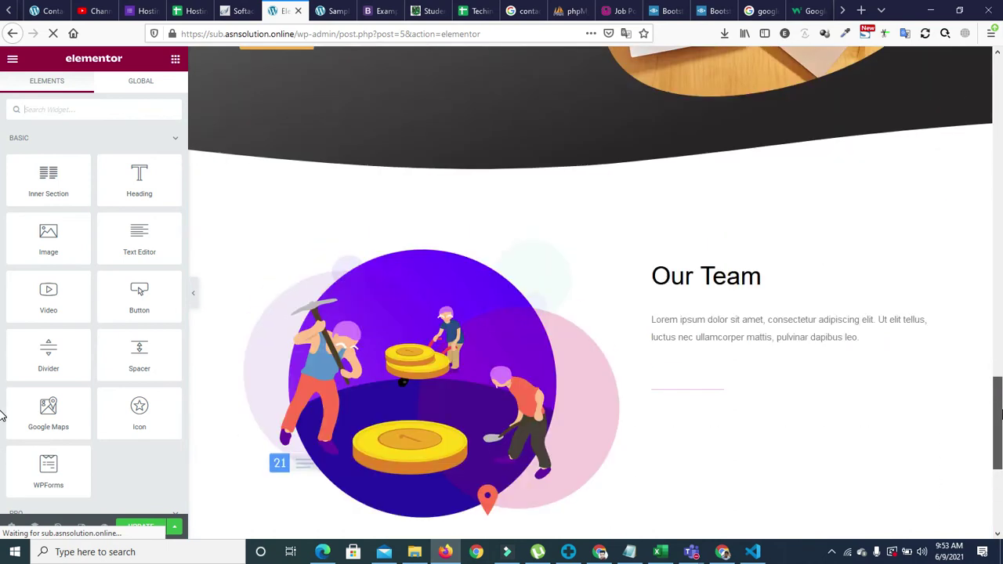
{"action": "left_click", "coordinate": [138, 529]}
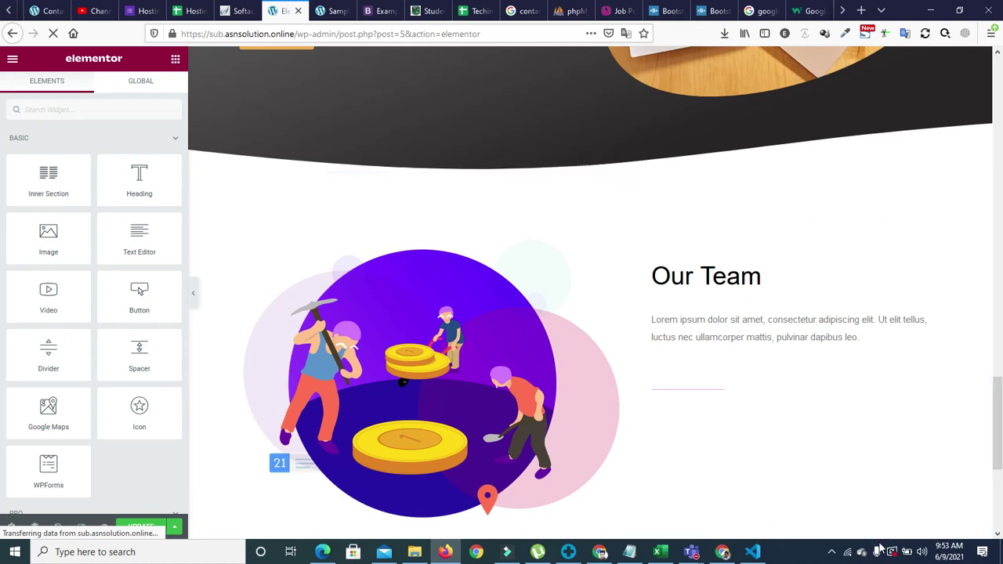
Switch the computer's Wi-Fi connection to the other available network and return to the Elementor editor.
{"action": "left_click", "coordinate": [847, 553]}
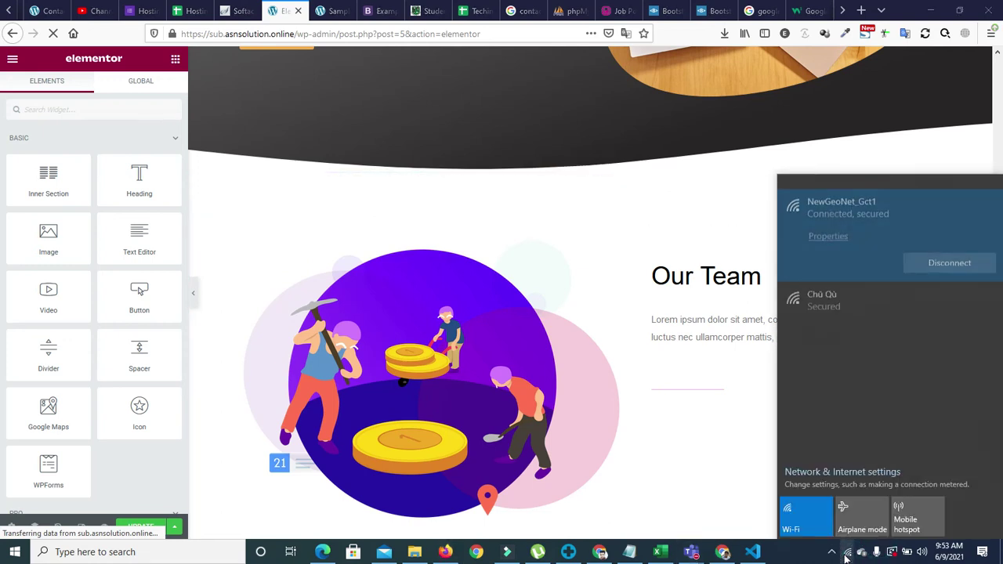
{"action": "left_click", "coordinate": [843, 302]}
{"action": "left_click", "coordinate": [921, 307]}
{"action": "left_click", "coordinate": [447, 420]}
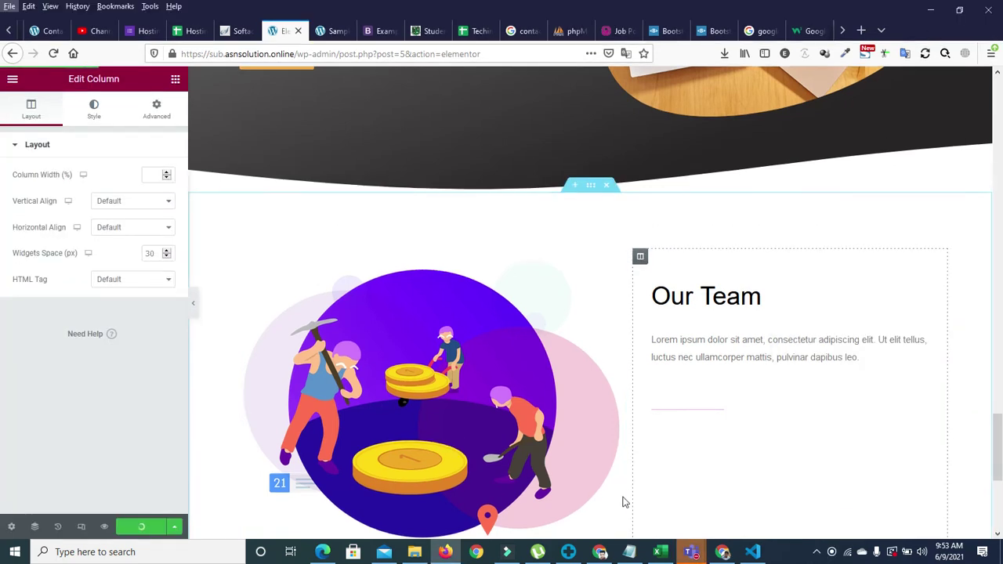
Check the connection in the Microsoft Teams meeting window and minimize the window again.
{"action": "left_click", "coordinate": [691, 552]}
{"action": "left_click", "coordinate": [730, 464]}
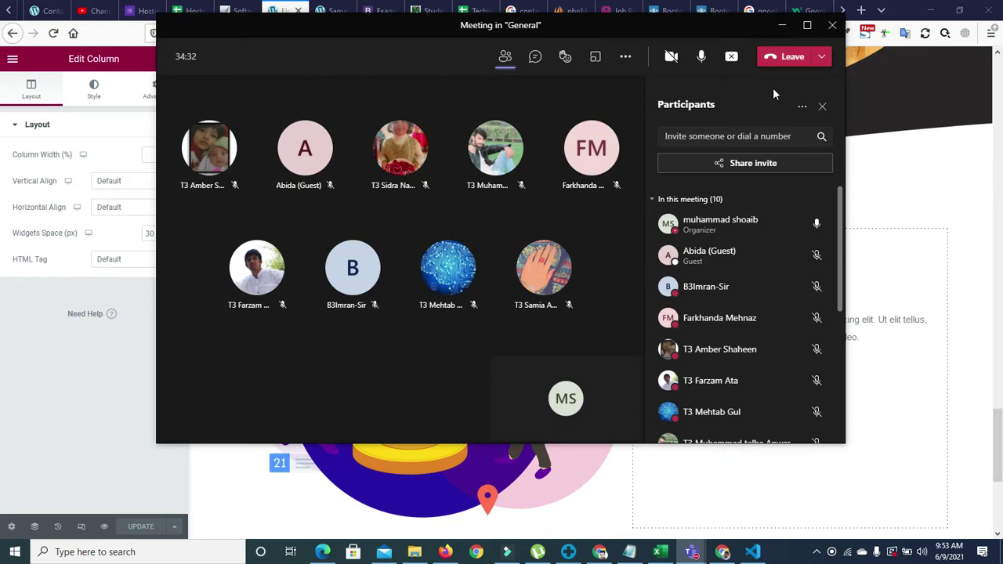
{"action": "left_click", "coordinate": [780, 29]}
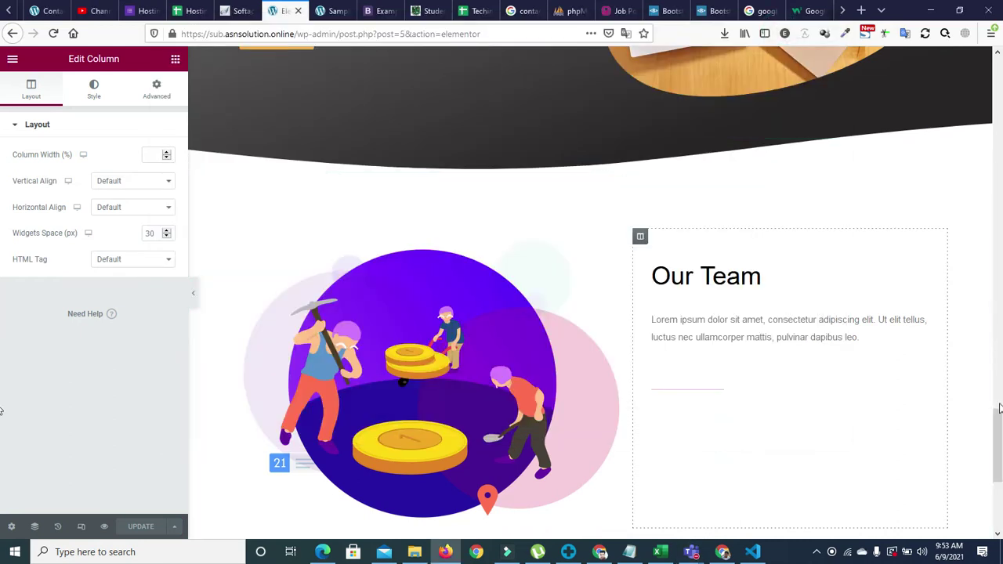
Preview the home page down to its Our Team section, closing the old Sample Page preview.
{"action": "left_click_drag", "start_coordinate": [997, 431], "coordinate": [999, 448]}
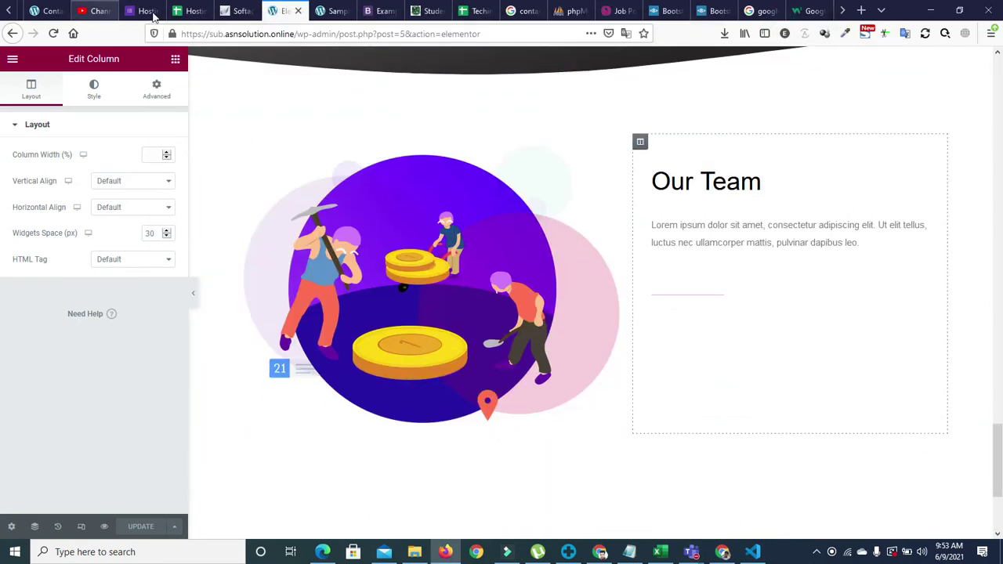
{"action": "left_click", "coordinate": [105, 531]}
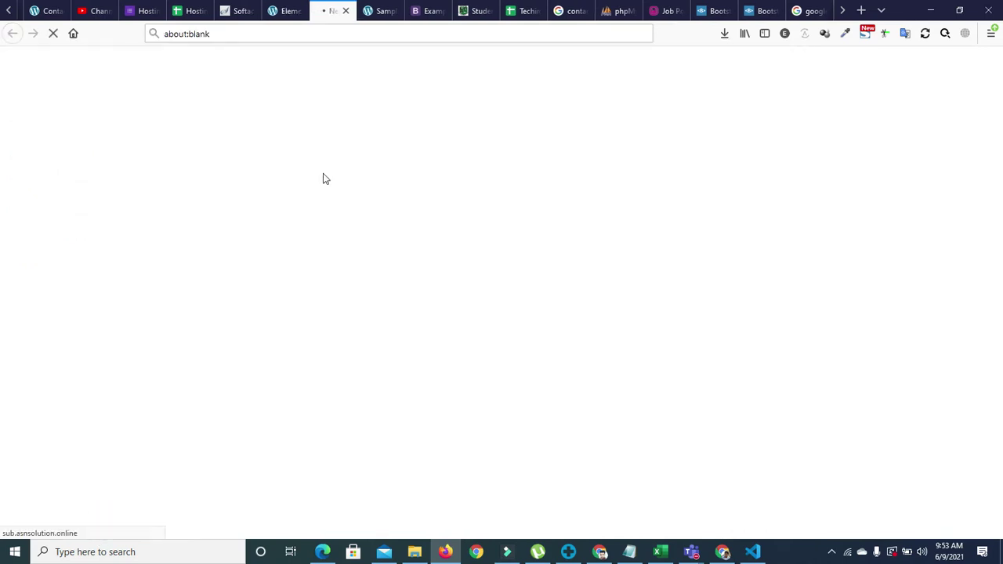
{"action": "left_click", "coordinate": [380, 12]}
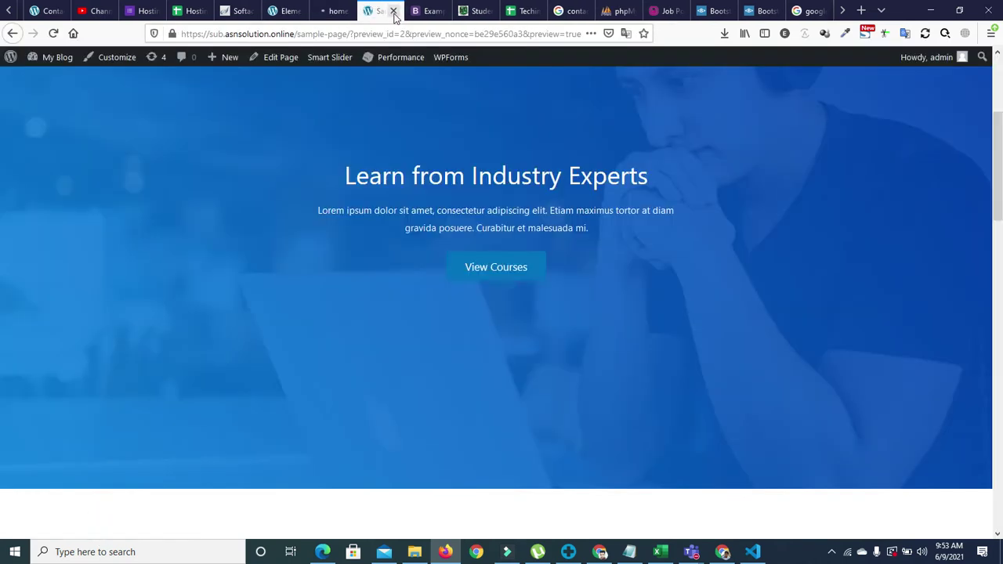
{"action": "left_click", "coordinate": [394, 11]}
{"action": "left_click", "coordinate": [335, 11]}
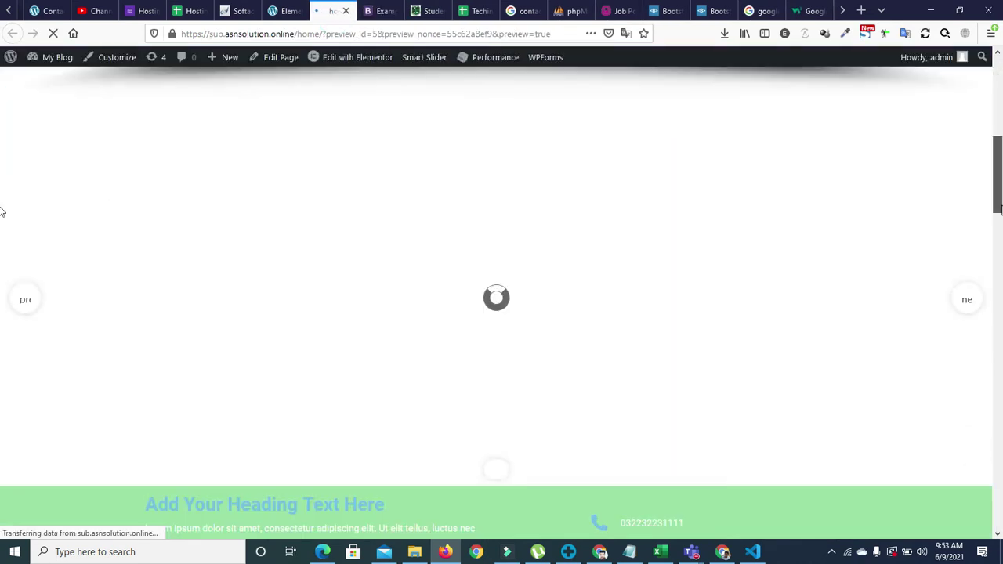
{"action": "scroll", "coordinate": [1, 208], "scroll_direction": "down", "scroll_amount": 5}
{"action": "scroll", "coordinate": [1, 251], "scroll_direction": "down", "scroll_amount": 2}
{"action": "scroll", "coordinate": [2, 330], "scroll_direction": "down", "scroll_amount": 6}
{"action": "scroll", "coordinate": [2, 392], "scroll_direction": "down", "scroll_amount": 12}
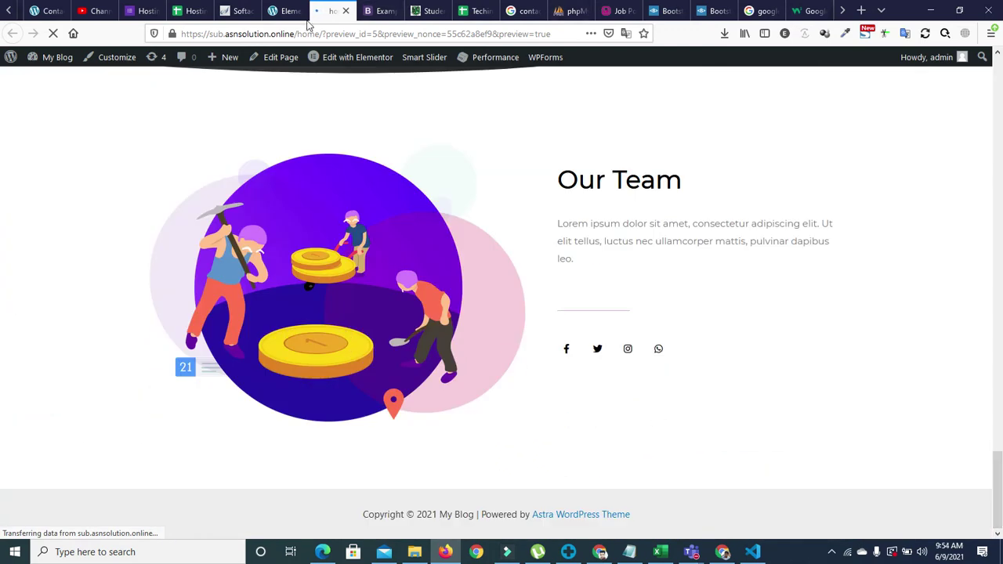
Reload the home page's Elementor editor and postpone the Windows restart by an hour.
{"action": "left_click", "coordinate": [284, 11]}
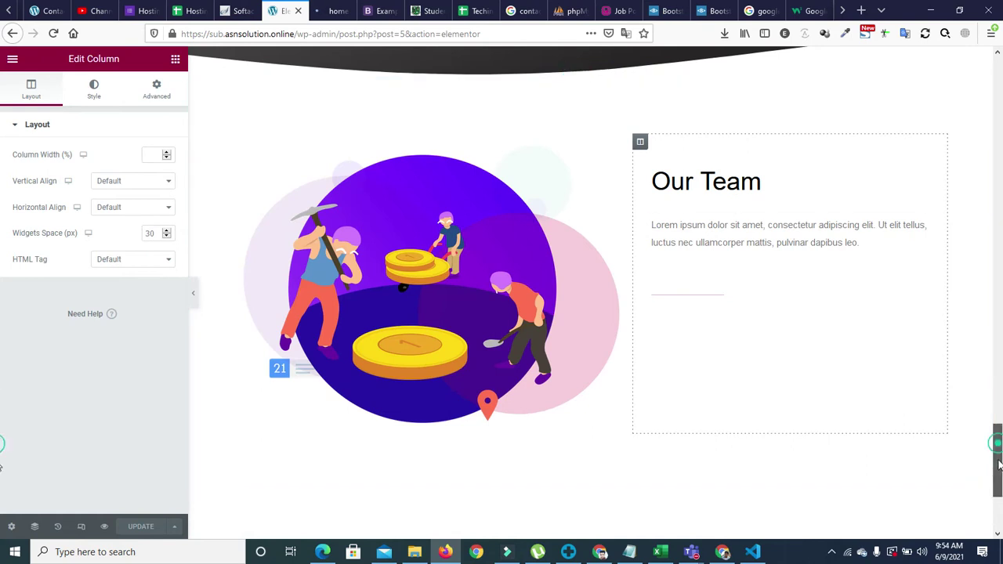
{"action": "left_click_drag", "start_coordinate": [993, 449], "coordinate": [996, 466]}
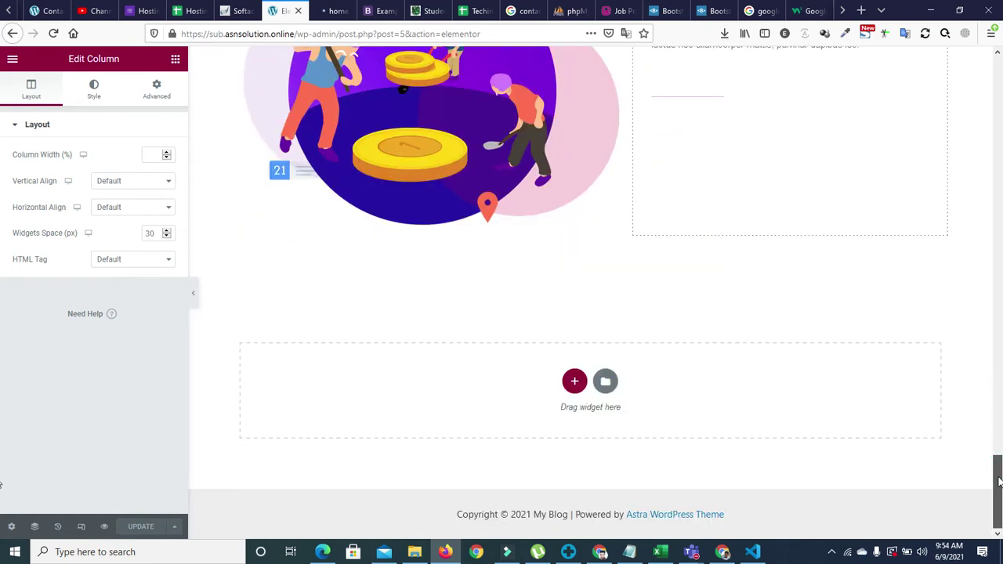
{"action": "left_click", "coordinate": [53, 33]}
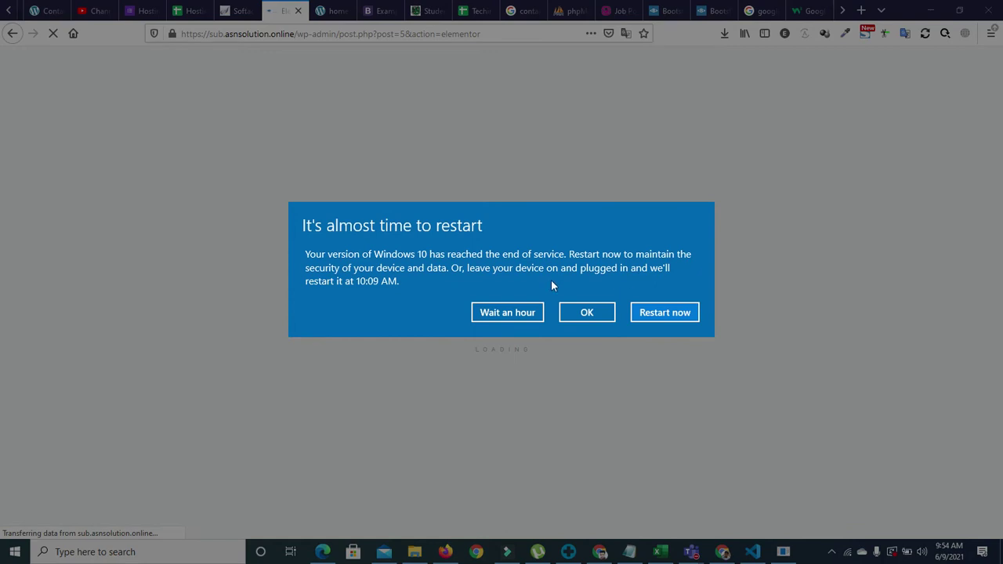
{"action": "left_click", "coordinate": [485, 316]}
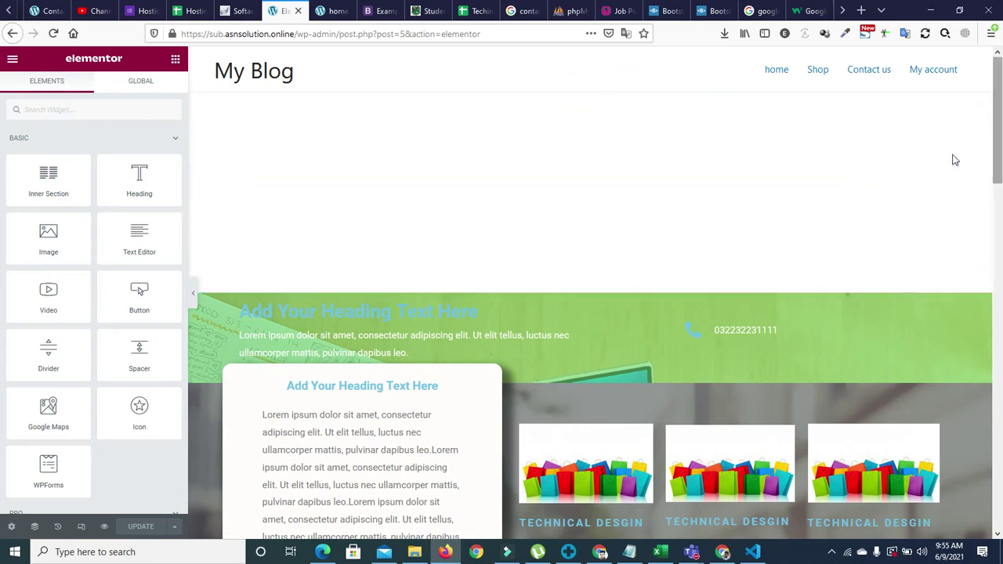
Examine the home page in responsive mode using the mobile and tablet layouts.
{"action": "scroll", "coordinate": [994, 141], "scroll_direction": "down", "scroll_amount": 2}
{"action": "left_click_drag", "start_coordinate": [996, 145], "coordinate": [994, 498]}
{"action": "left_click_drag", "start_coordinate": [2, 493], "coordinate": [2, 142]}
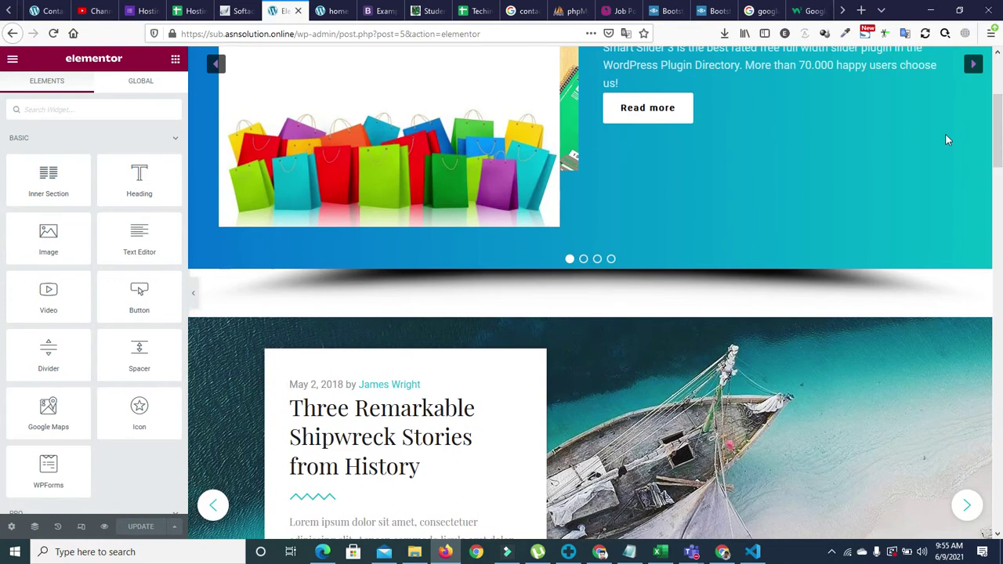
{"action": "left_click", "coordinate": [81, 529]}
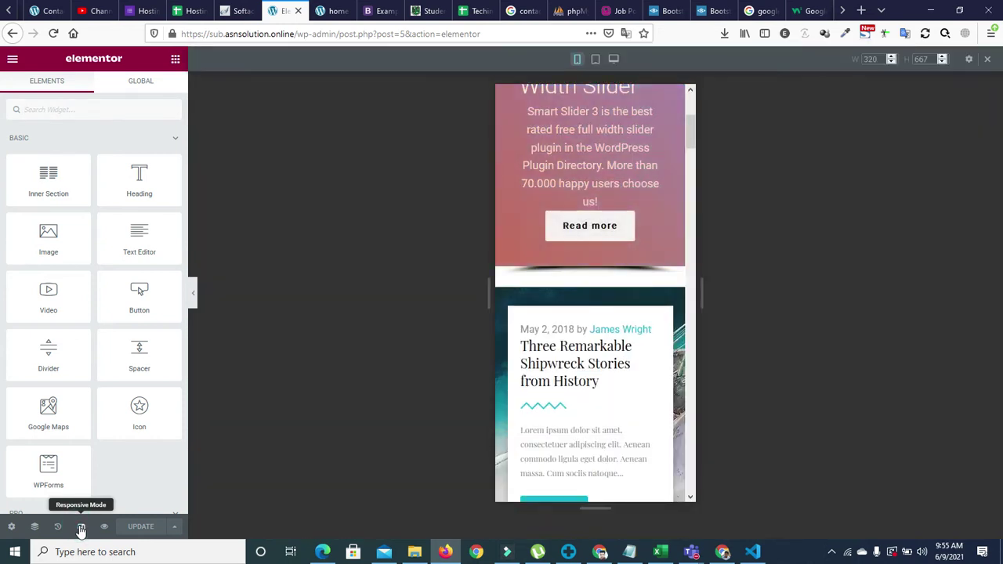
{"action": "left_click", "coordinate": [81, 530]}
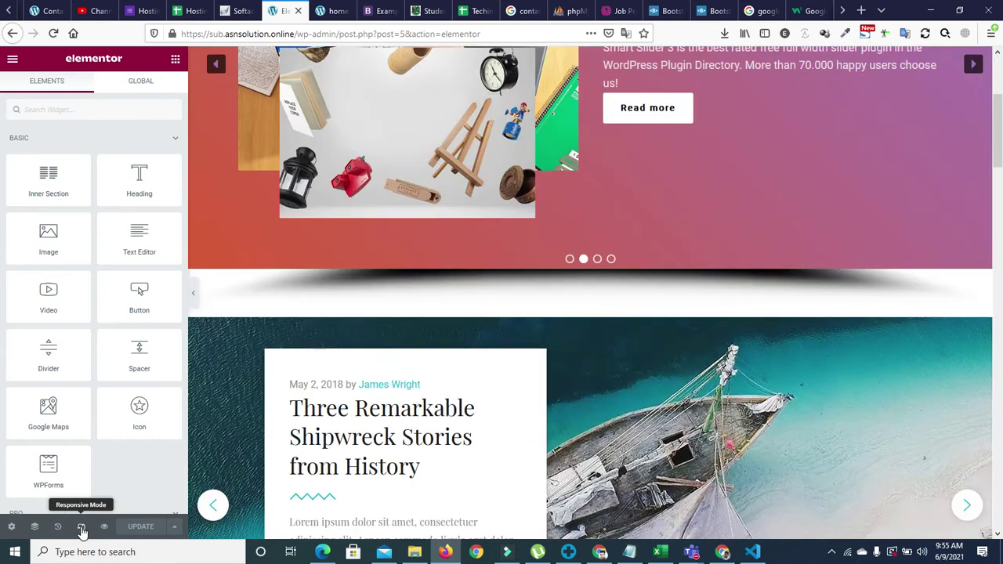
{"action": "left_click", "coordinate": [81, 530]}
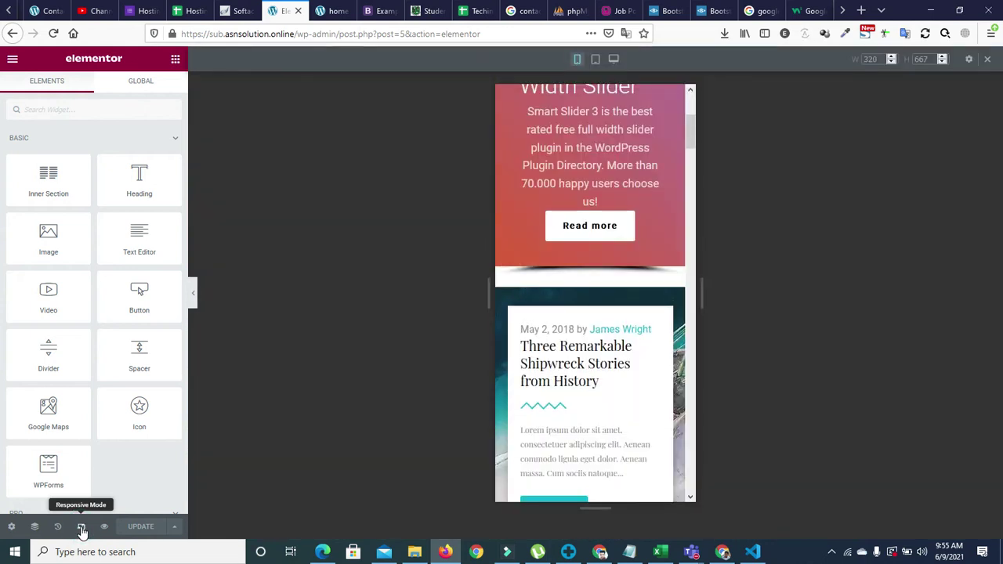
{"action": "left_click", "coordinate": [595, 59]}
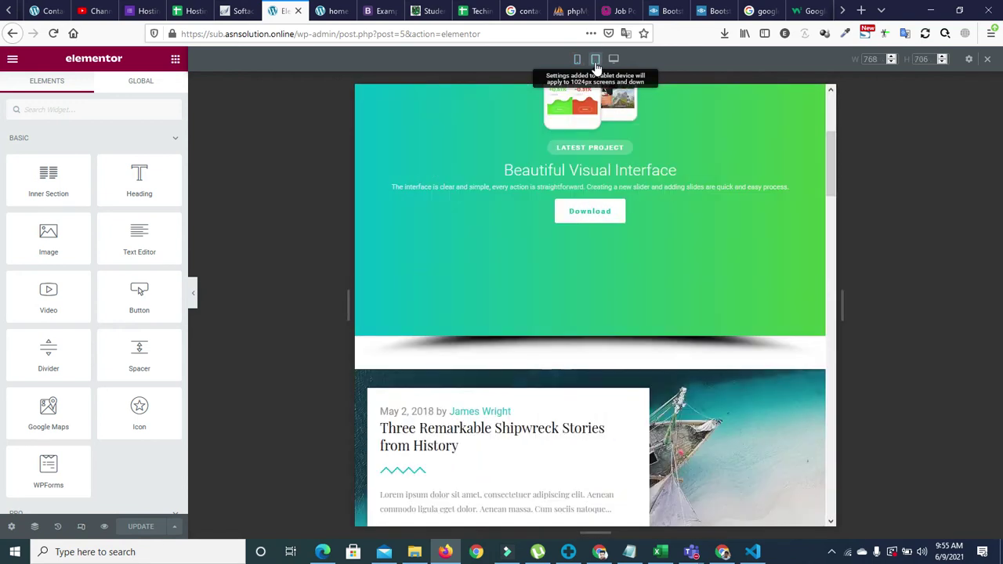
{"action": "left_click_drag", "start_coordinate": [834, 150], "coordinate": [833, 106]}
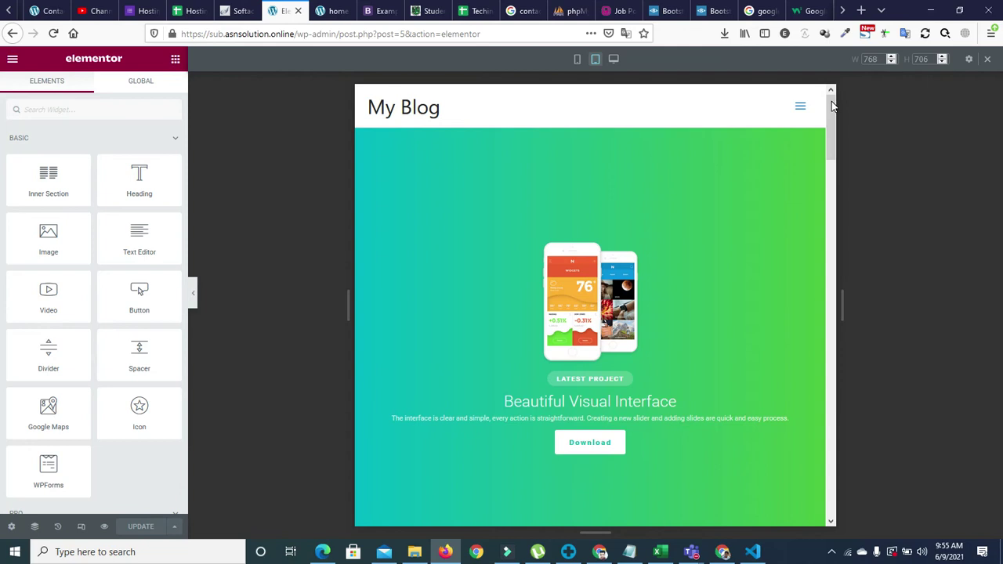
{"action": "left_click_drag", "start_coordinate": [834, 106], "coordinate": [836, 116]}
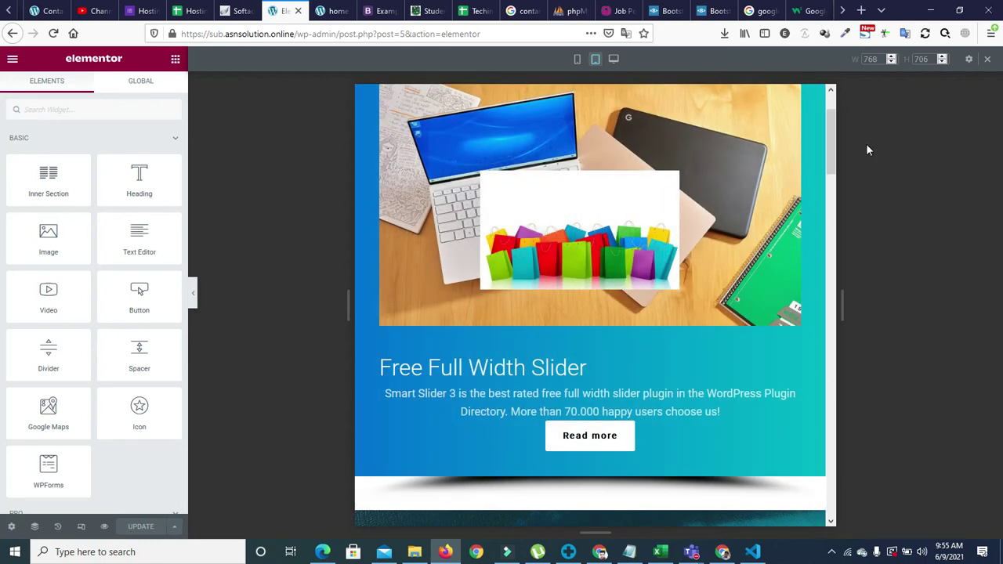
Set the tablet font size of the white card's paragraph text to 13 px.
{"action": "left_click_drag", "start_coordinate": [832, 149], "coordinate": [833, 258]}
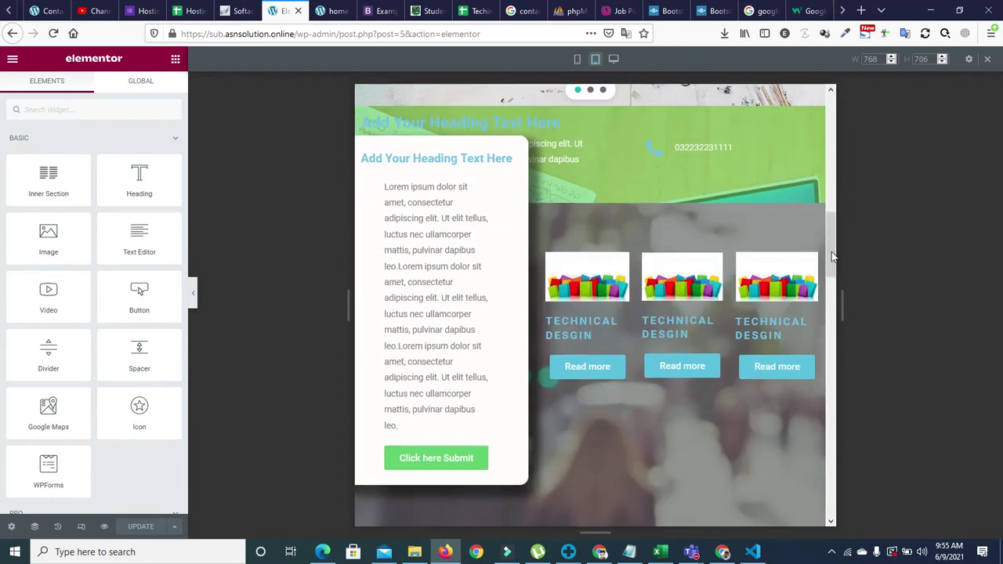
{"action": "left_click", "coordinate": [439, 232]}
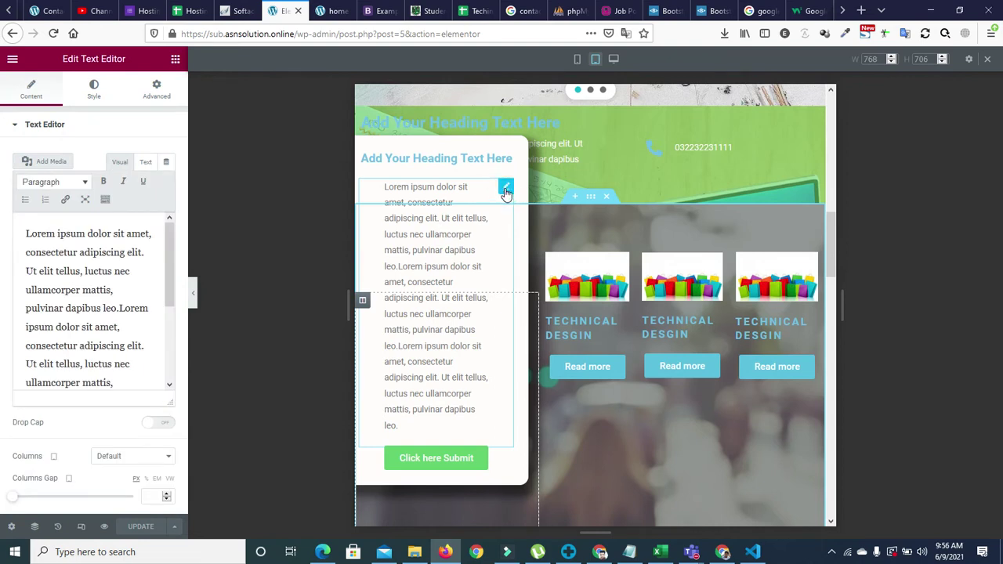
{"action": "left_click", "coordinate": [97, 91]}
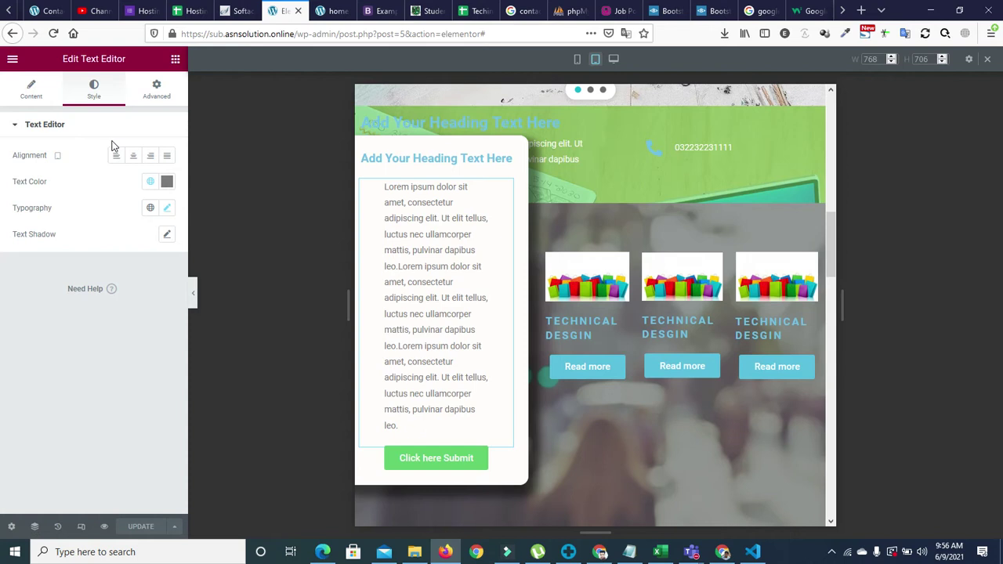
{"action": "left_click", "coordinate": [167, 210]}
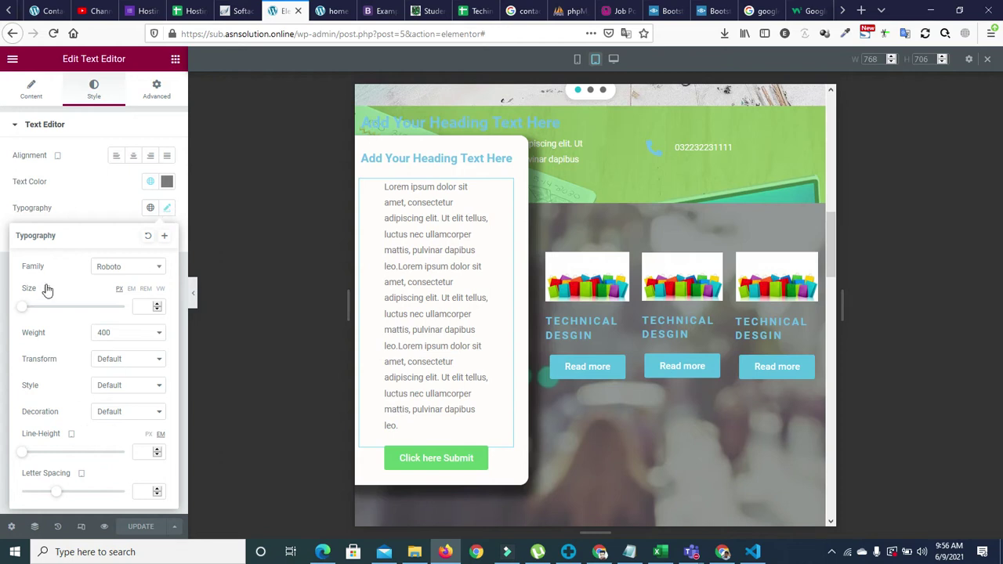
{"action": "left_click_drag", "start_coordinate": [22, 307], "coordinate": [29, 311]}
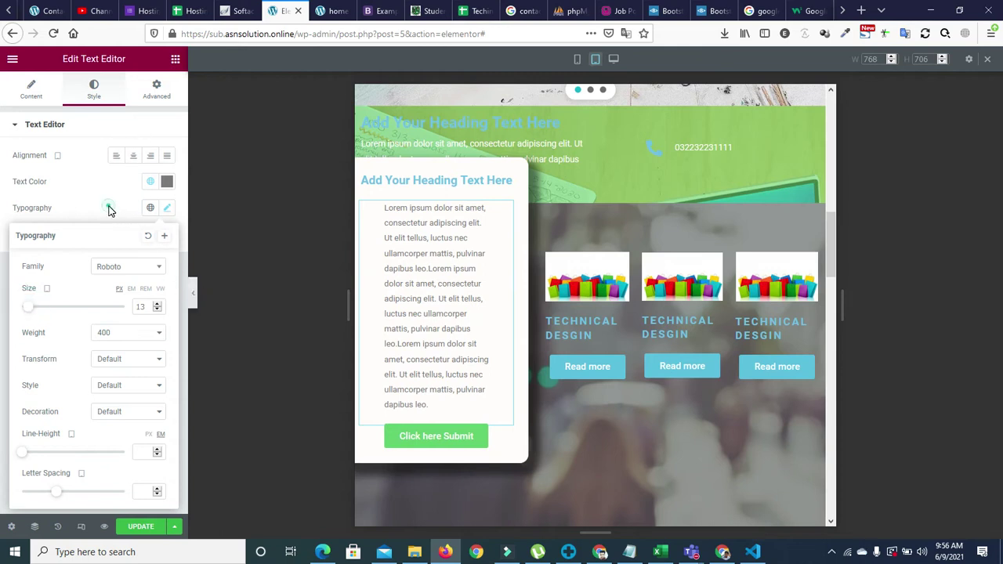
Set the white card paragraph's tablet margin to 0 px on all sides.
{"action": "left_click", "coordinate": [155, 94]}
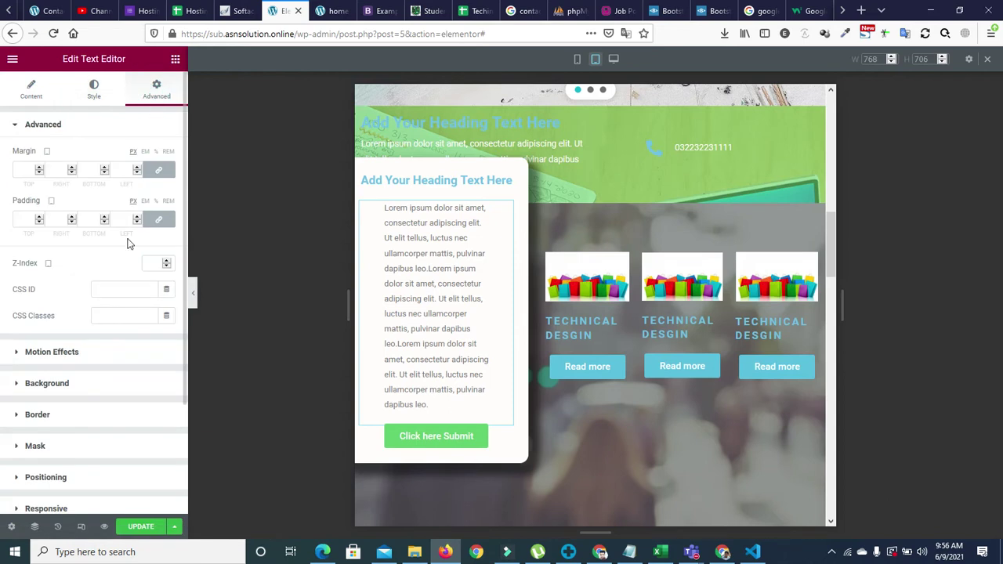
{"action": "left_click", "coordinate": [40, 168]}
{"action": "left_click", "coordinate": [40, 172]}
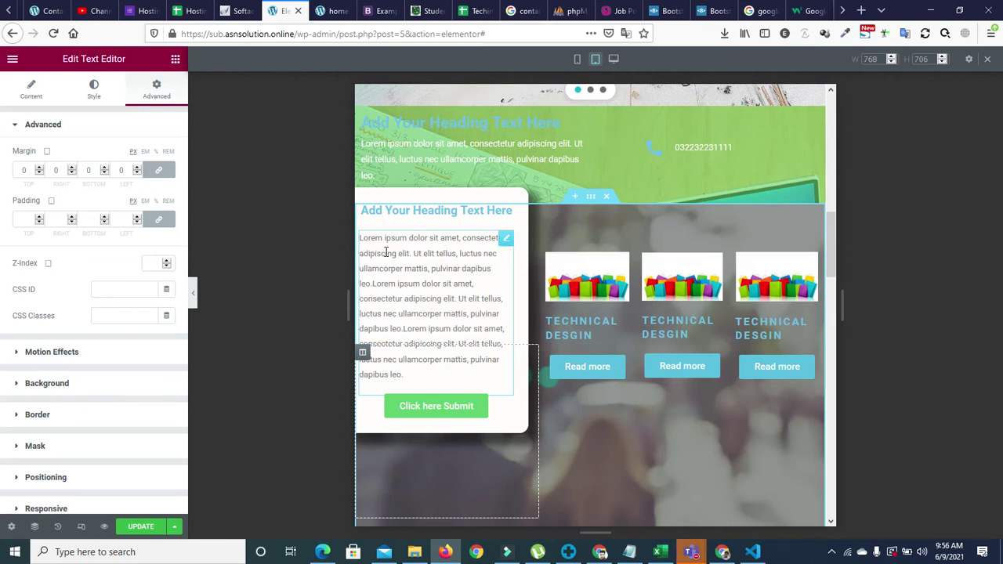
{"action": "key", "text": "alt"}
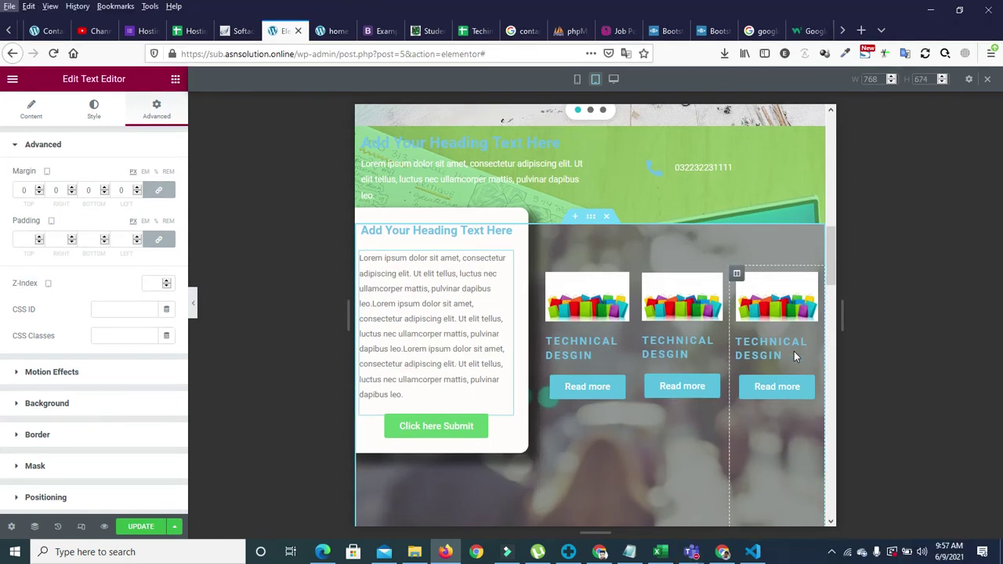
{"action": "left_click", "coordinate": [436, 278]}
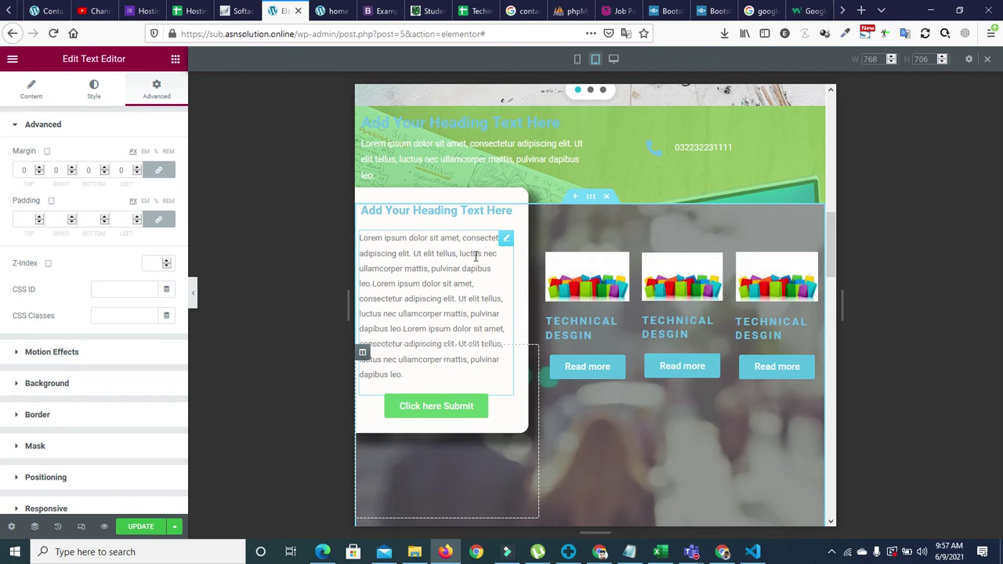
Set the tablet margin of the middle icon card's column to 0 px on all sides.
{"action": "left_click_drag", "start_coordinate": [833, 234], "coordinate": [834, 302]}
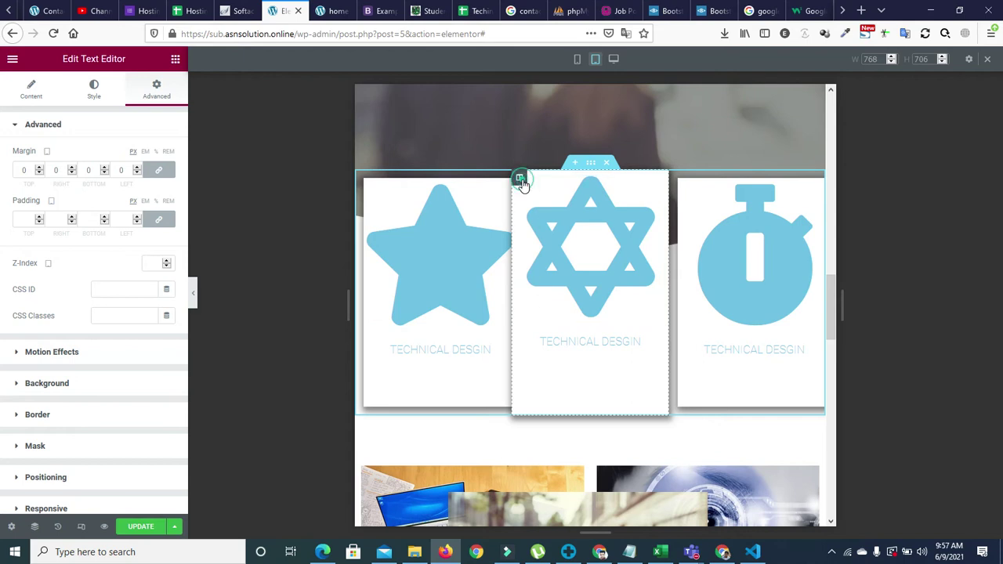
{"action": "left_click", "coordinate": [519, 179]}
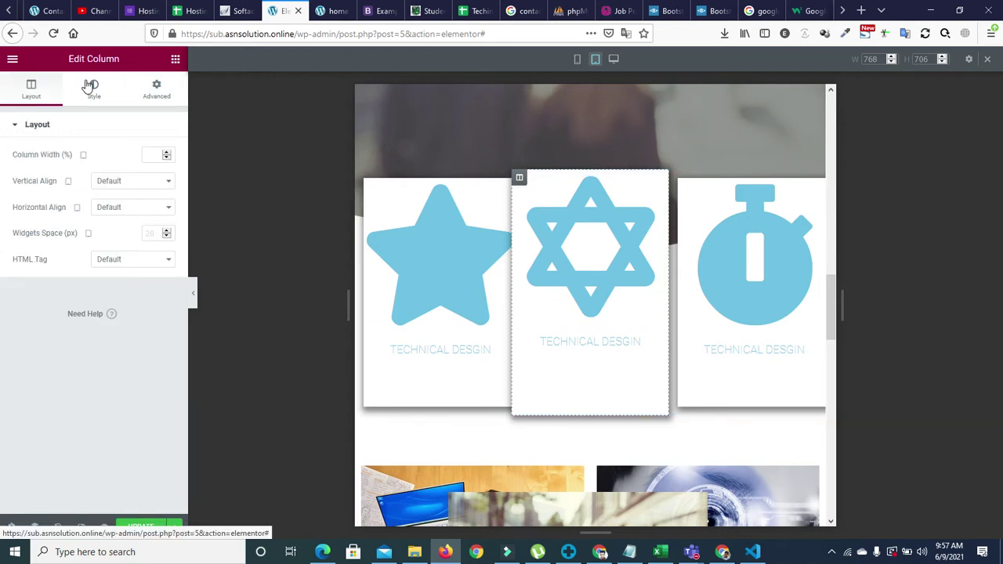
{"action": "left_click", "coordinate": [153, 88]}
{"action": "left_click", "coordinate": [39, 167]}
{"action": "left_click", "coordinate": [40, 172]}
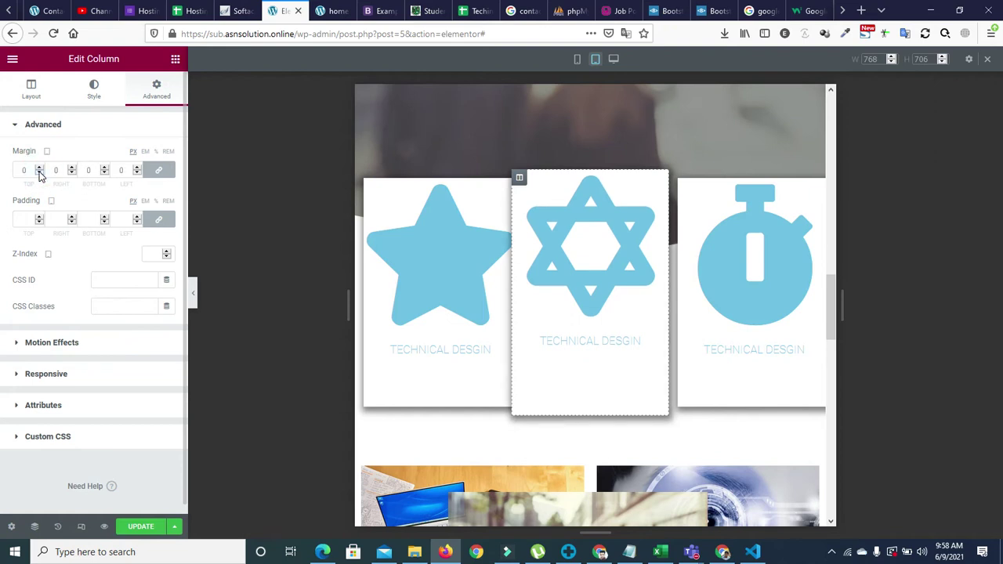
{"action": "left_click", "coordinate": [95, 92]}
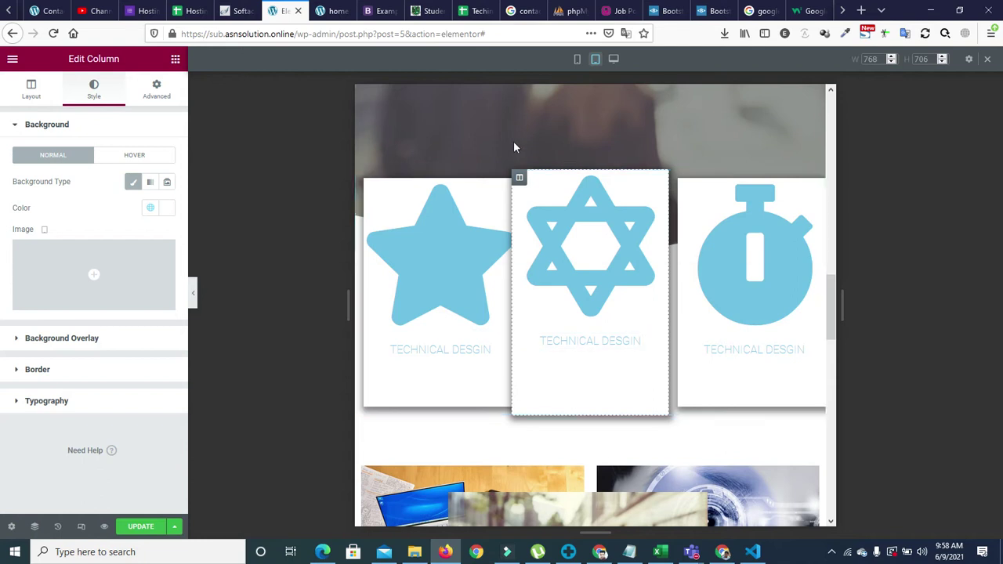
{"action": "left_click", "coordinate": [519, 179]}
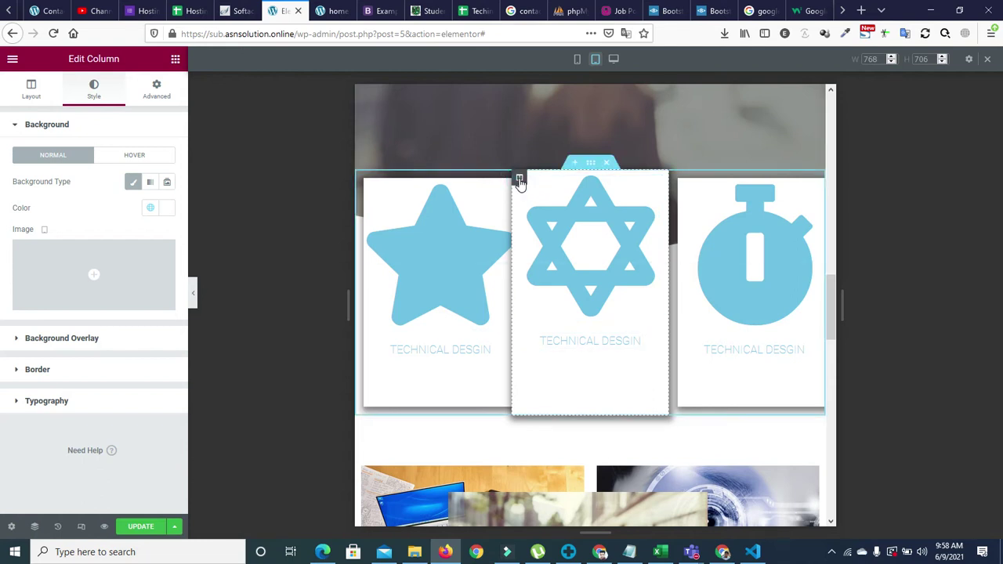
{"action": "left_click", "coordinate": [88, 86]}
{"action": "left_click", "coordinate": [30, 89]}
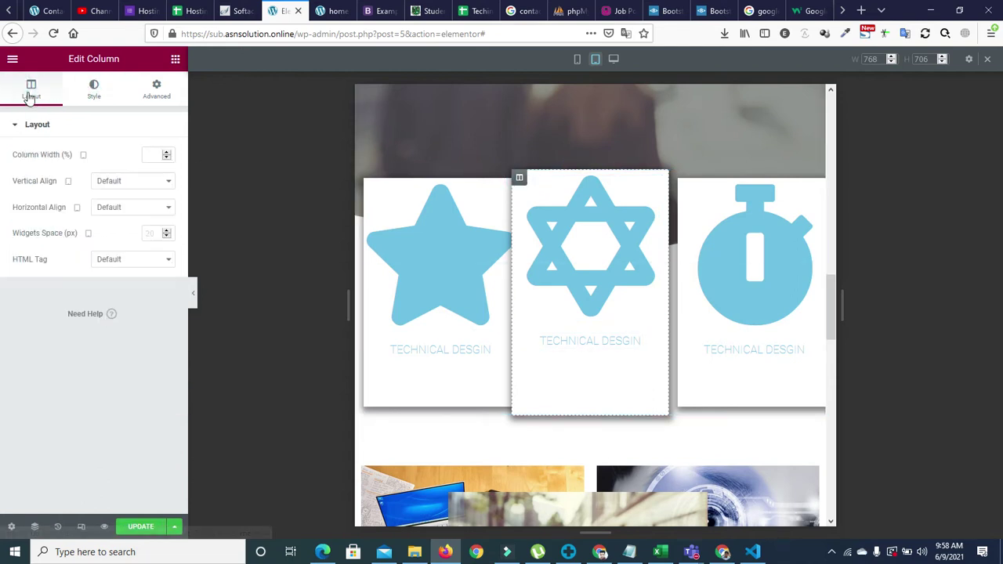
Unlink the middle icon card column's tablet margins and set its left margin to 14 px.
{"action": "left_click", "coordinate": [157, 89]}
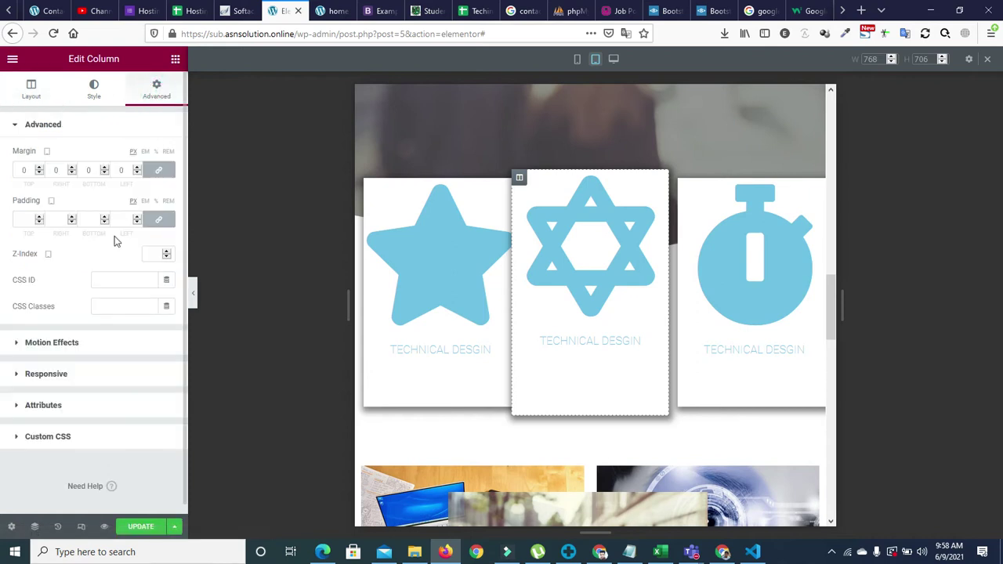
{"action": "left_click", "coordinate": [168, 176]}
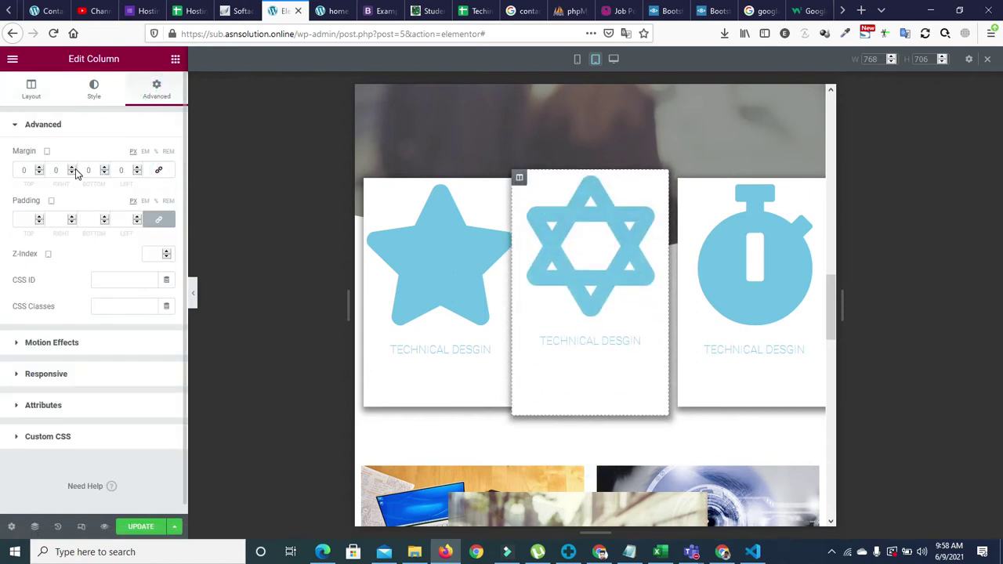
{"action": "left_click", "coordinate": [138, 168]}
{"action": "left_click", "coordinate": [138, 168]}
{"action": "left_click", "coordinate": [138, 167]}
{"action": "left_click", "coordinate": [138, 168]}
{"action": "left_click", "coordinate": [138, 168]}
{"action": "left_click", "coordinate": [138, 168]}
{"action": "left_click", "coordinate": [138, 168]}
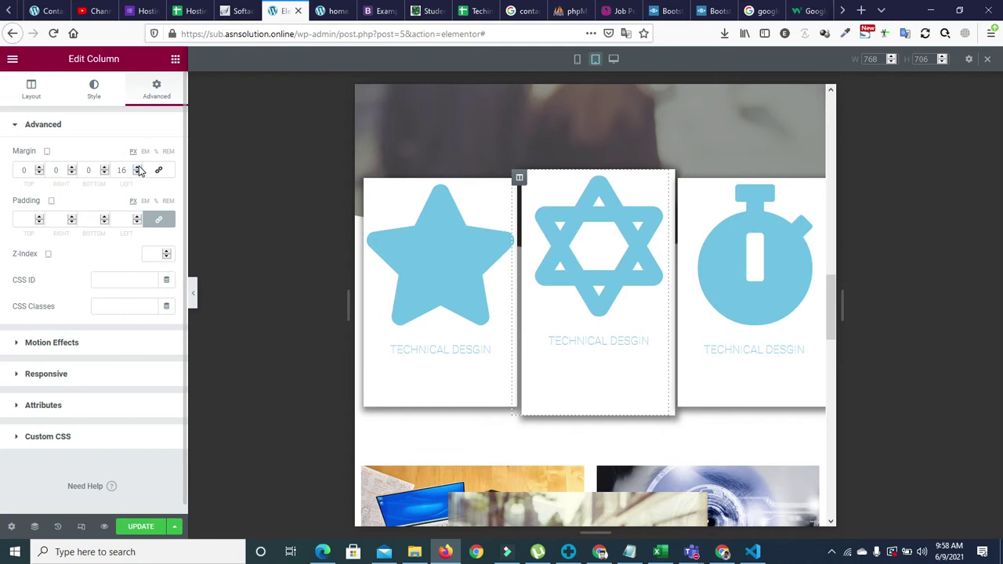
{"action": "left_click", "coordinate": [137, 174]}
{"action": "left_click", "coordinate": [137, 173]}
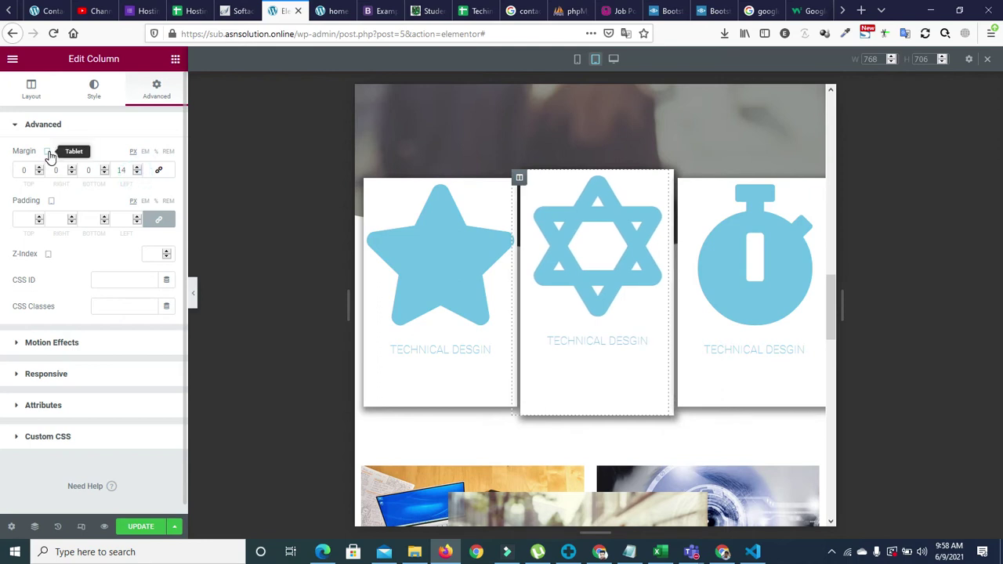
{"action": "left_click", "coordinate": [138, 173]}
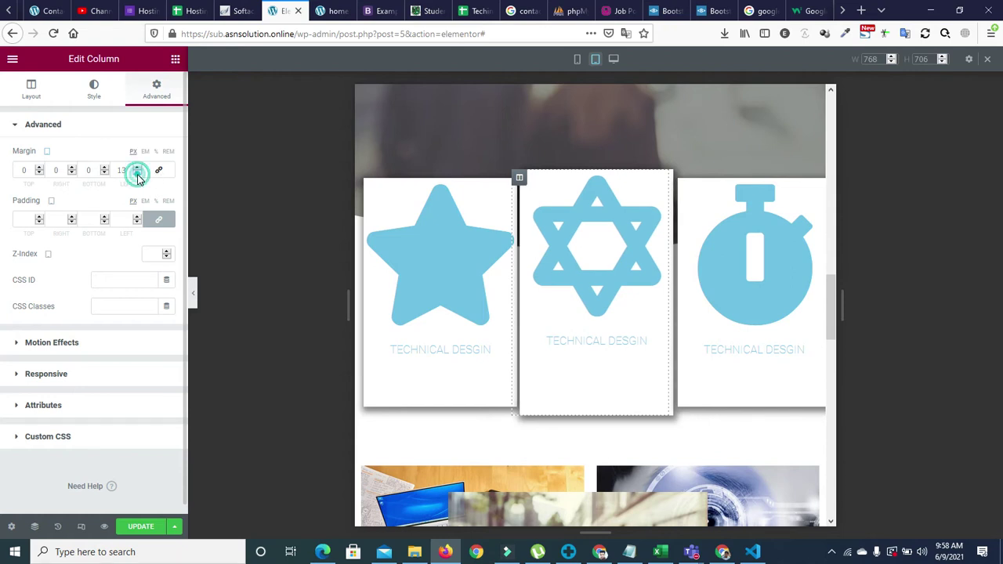
{"action": "left_click", "coordinate": [138, 168]}
{"action": "left_click", "coordinate": [138, 168]}
{"action": "left_click", "coordinate": [138, 168]}
{"action": "left_click", "coordinate": [138, 174]}
{"action": "left_click", "coordinate": [138, 174]}
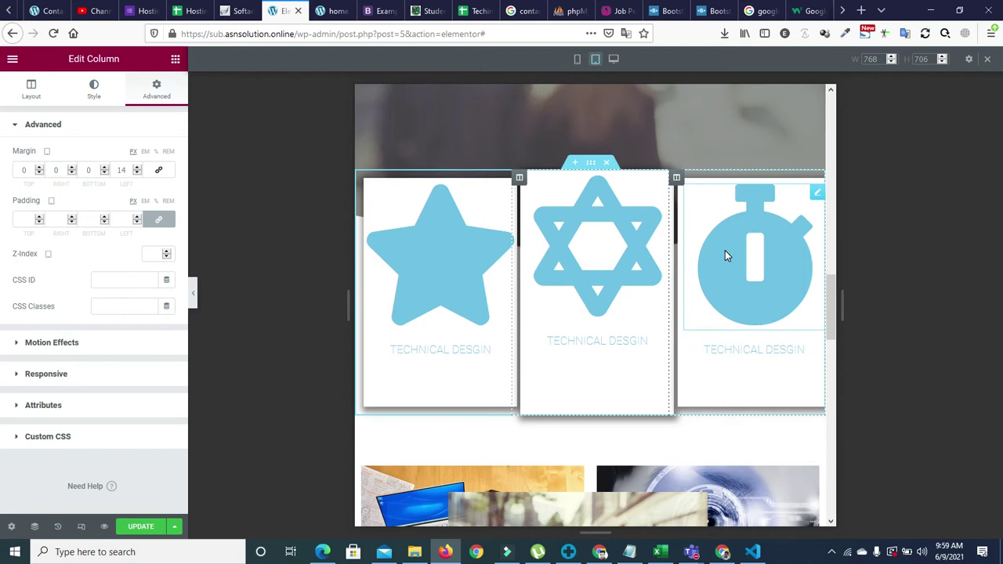
Set the middle card icon's tablet size to 200 and rotation to 76, and copy the size value.
{"action": "left_click", "coordinate": [577, 242]}
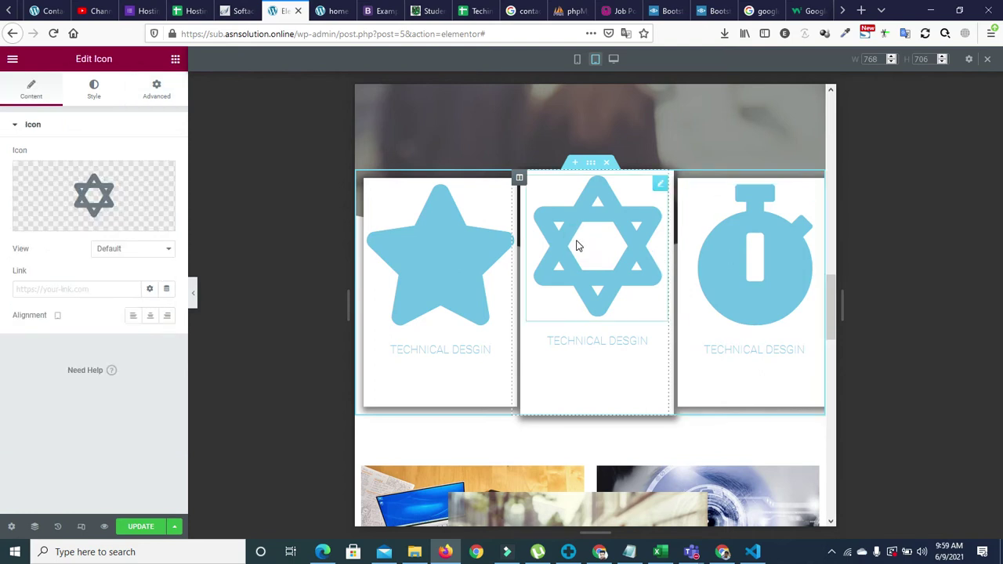
{"action": "left_click", "coordinate": [91, 216]}
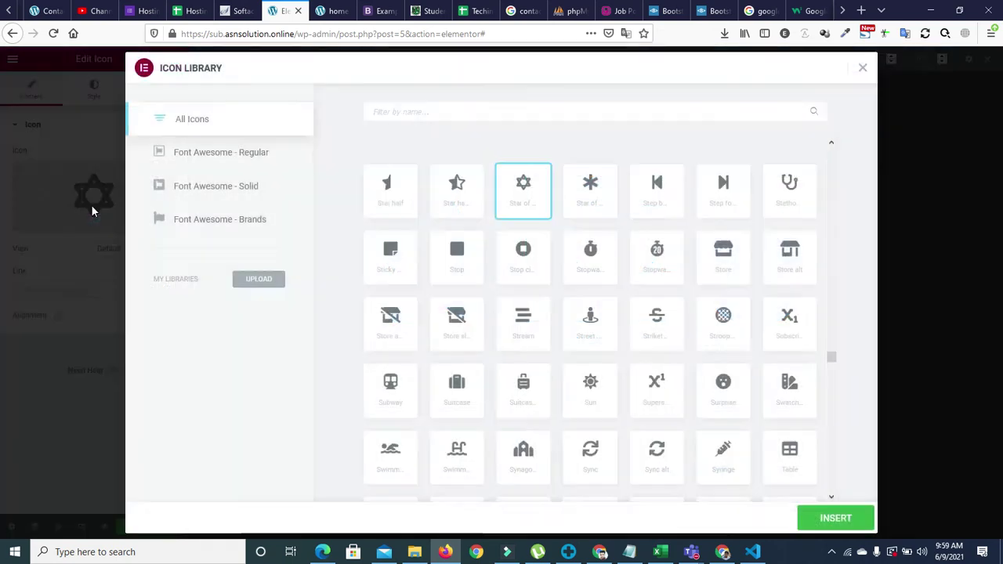
{"action": "left_click", "coordinate": [863, 68]}
{"action": "left_click", "coordinate": [91, 95]}
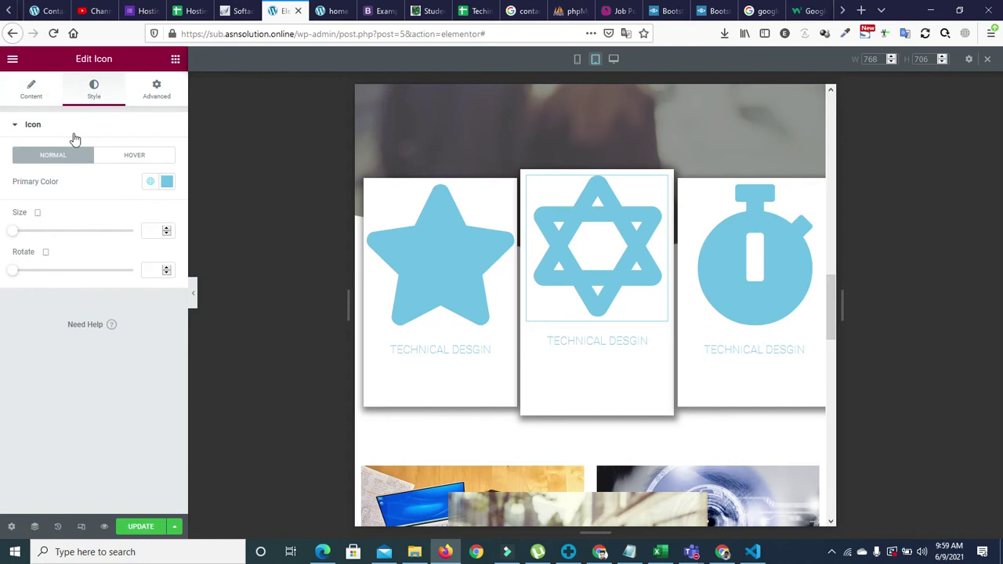
{"action": "left_click", "coordinate": [17, 231]}
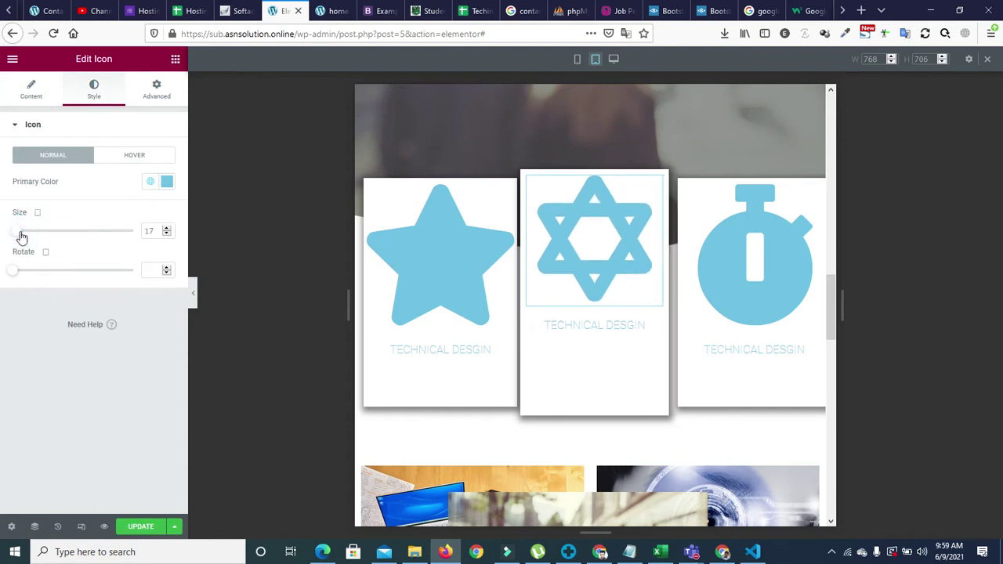
{"action": "left_click_drag", "start_coordinate": [25, 236], "coordinate": [94, 233]}
{"action": "left_click_drag", "start_coordinate": [13, 272], "coordinate": [40, 275]}
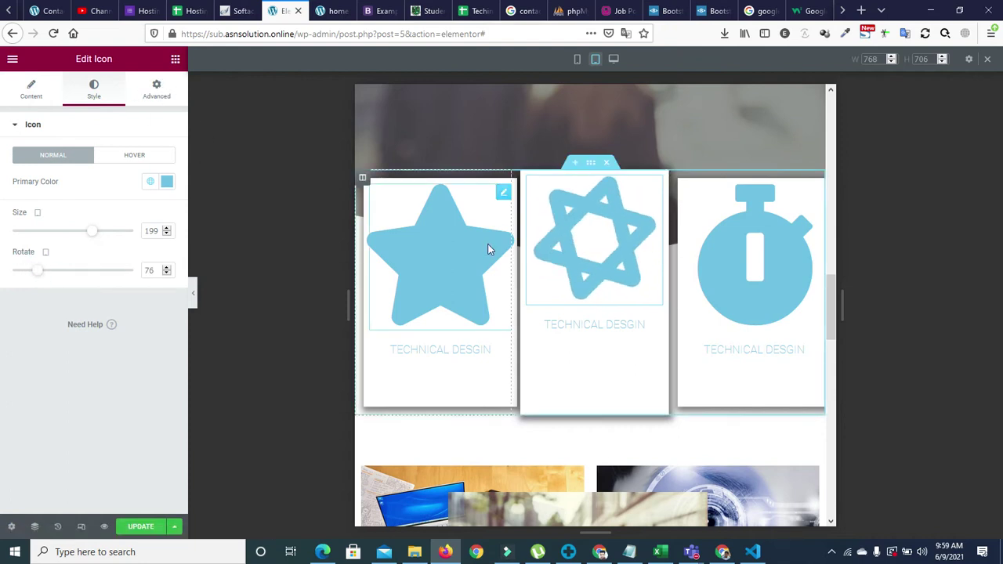
{"action": "left_click", "coordinate": [166, 229]}
{"action": "left_click_drag", "start_coordinate": [159, 231], "coordinate": [147, 231]}
{"action": "key", "text": "ctrl+c"}
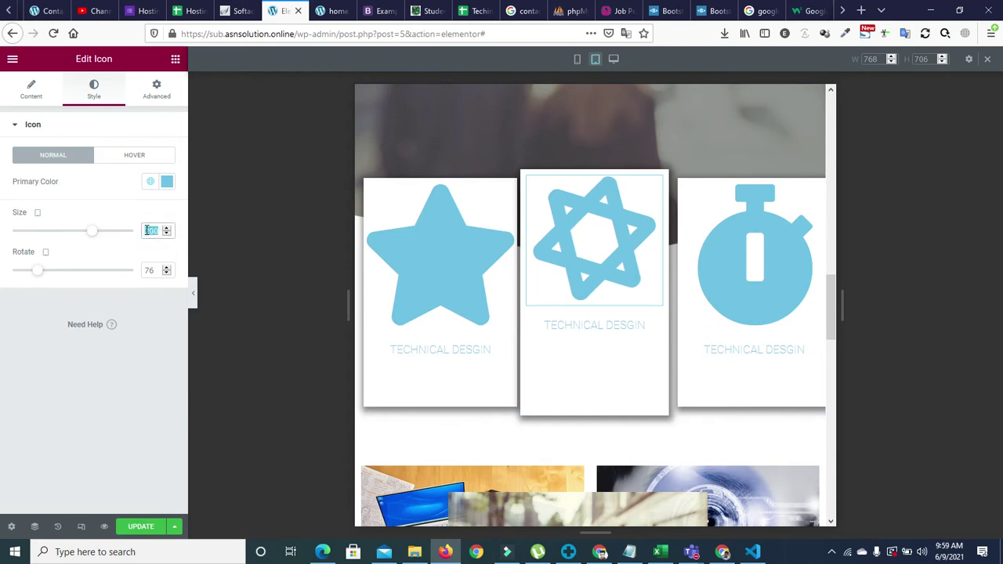
Apply the copied tablet size of 200 to the star and stopwatch icons in the outer cards.
{"action": "left_click", "coordinate": [437, 241]}
{"action": "left_click", "coordinate": [92, 105]}
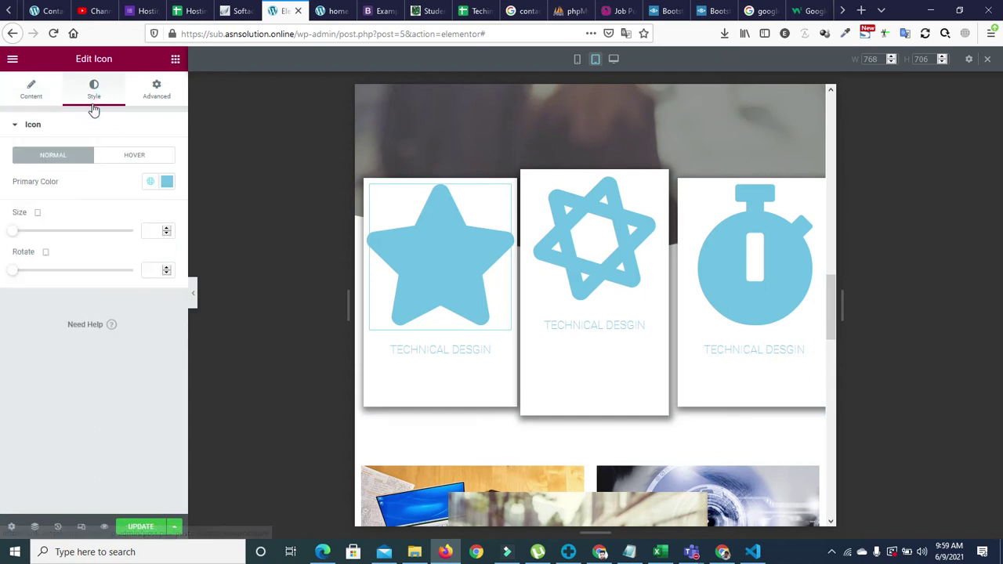
{"action": "key", "text": "ctrl+v"}
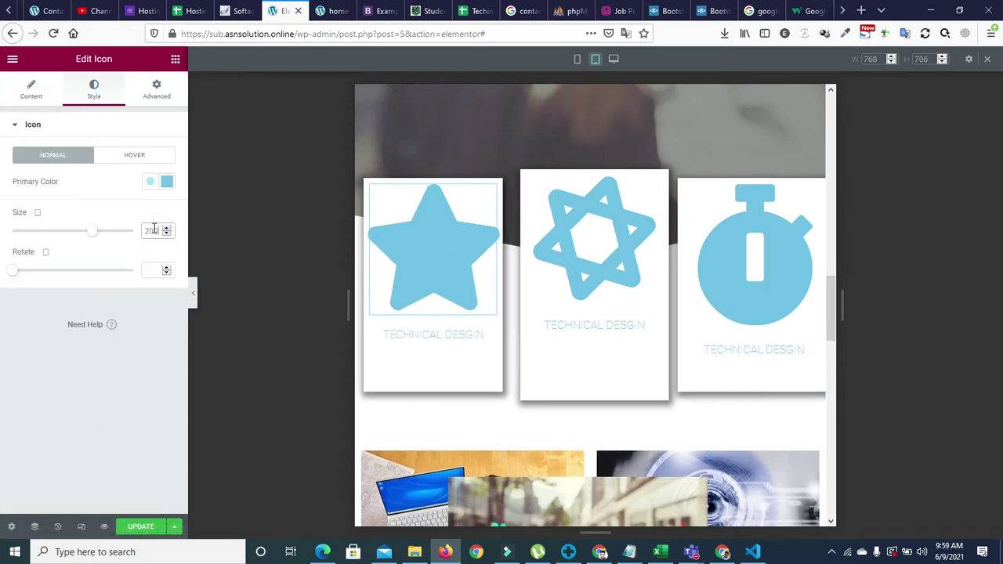
{"action": "left_click", "coordinate": [726, 265]}
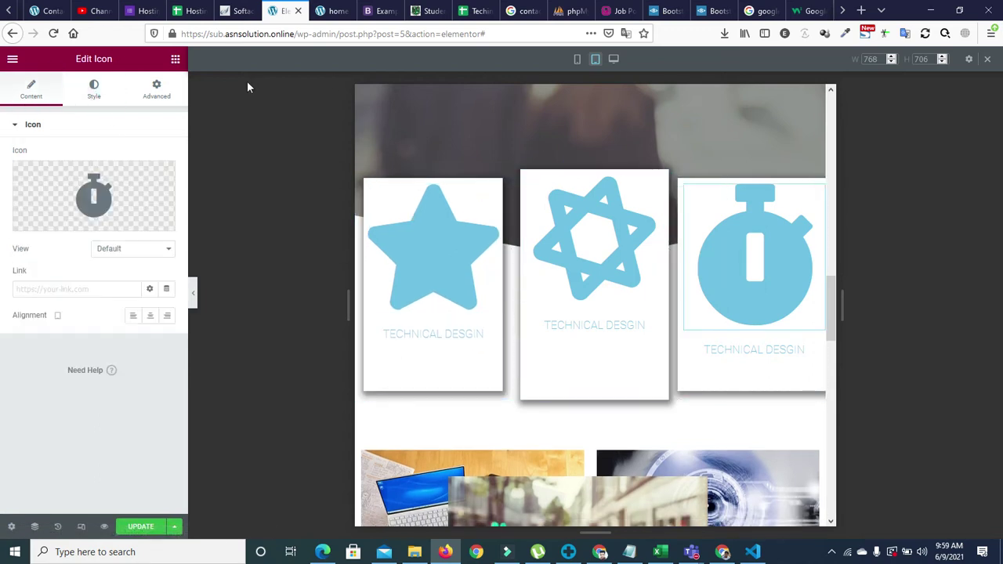
{"action": "left_click", "coordinate": [94, 88]}
{"action": "left_click", "coordinate": [152, 229]}
{"action": "key", "text": "ctrl+v"}
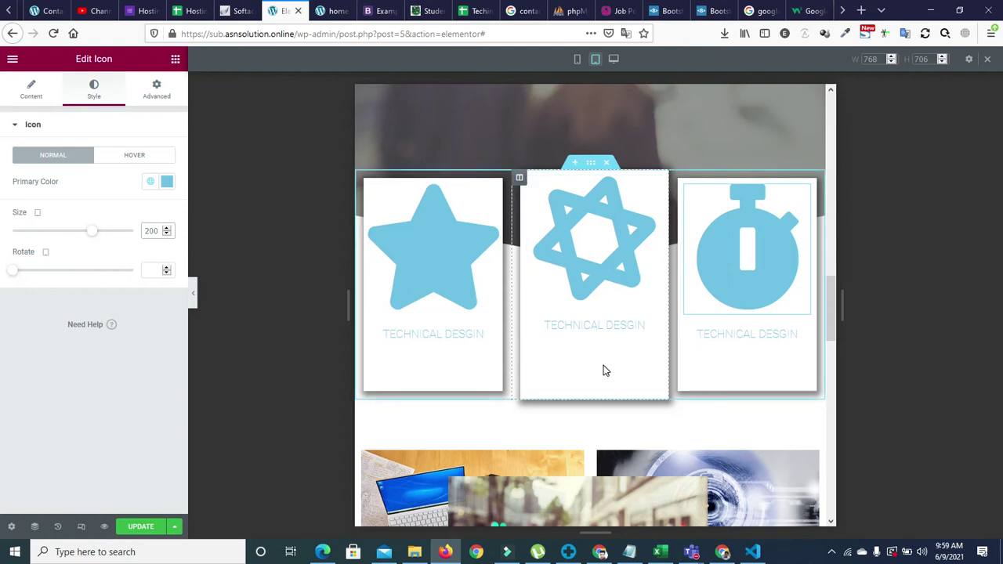
Set the middle icon card column's left tablet margin to 0 px and link its margin values again.
{"action": "left_click", "coordinate": [519, 180]}
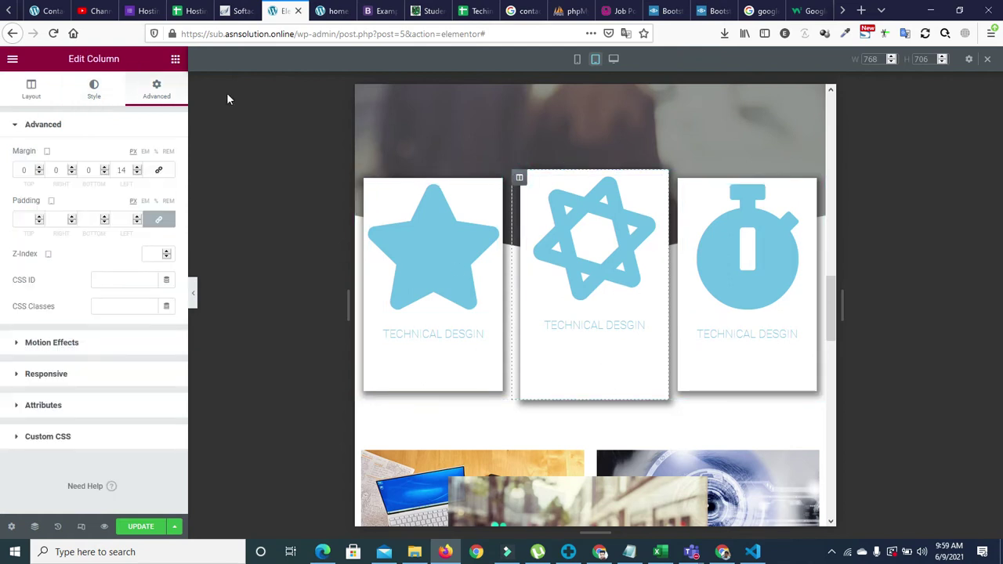
{"action": "left_click", "coordinate": [94, 90]}
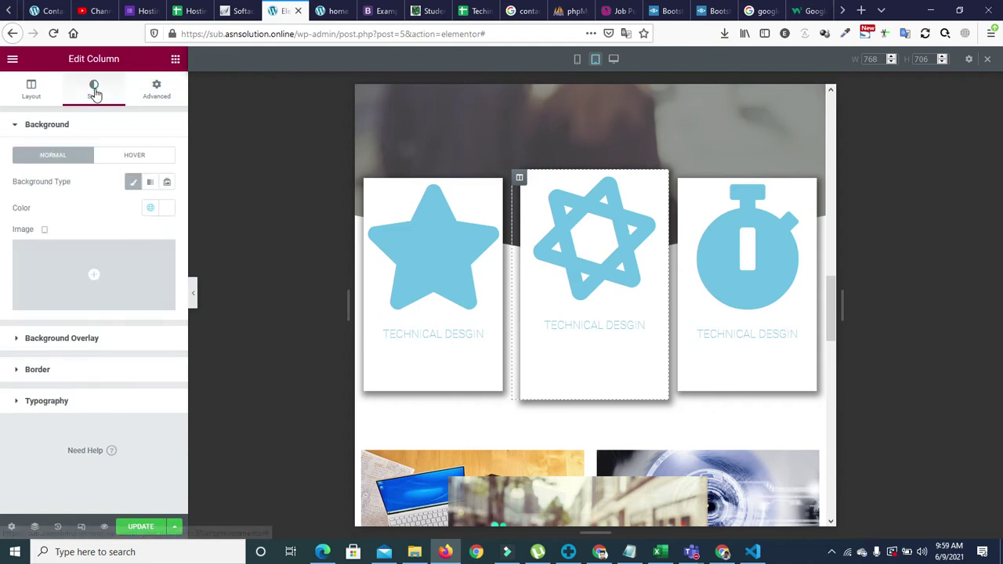
{"action": "left_click", "coordinate": [32, 89]}
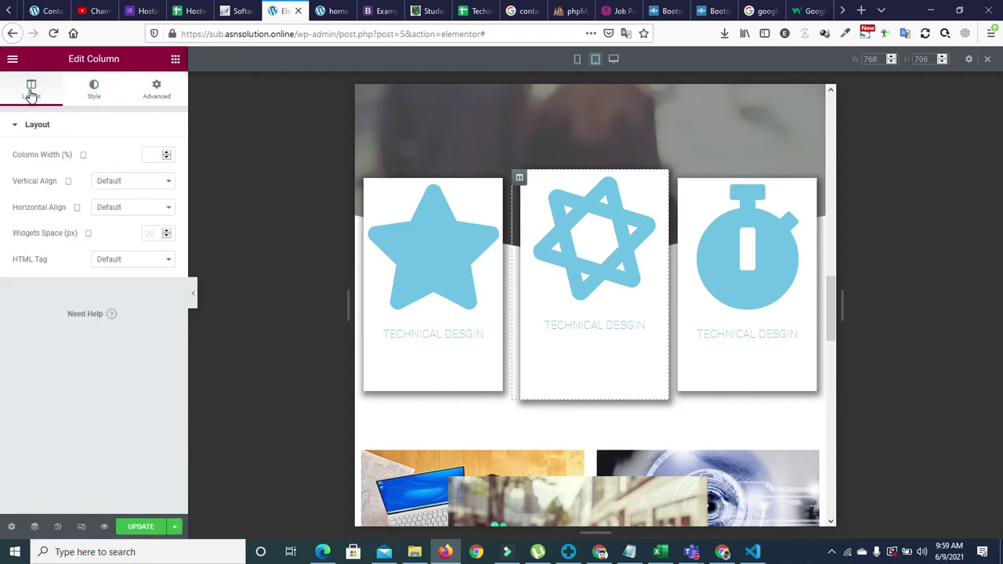
{"action": "left_click", "coordinate": [157, 90]}
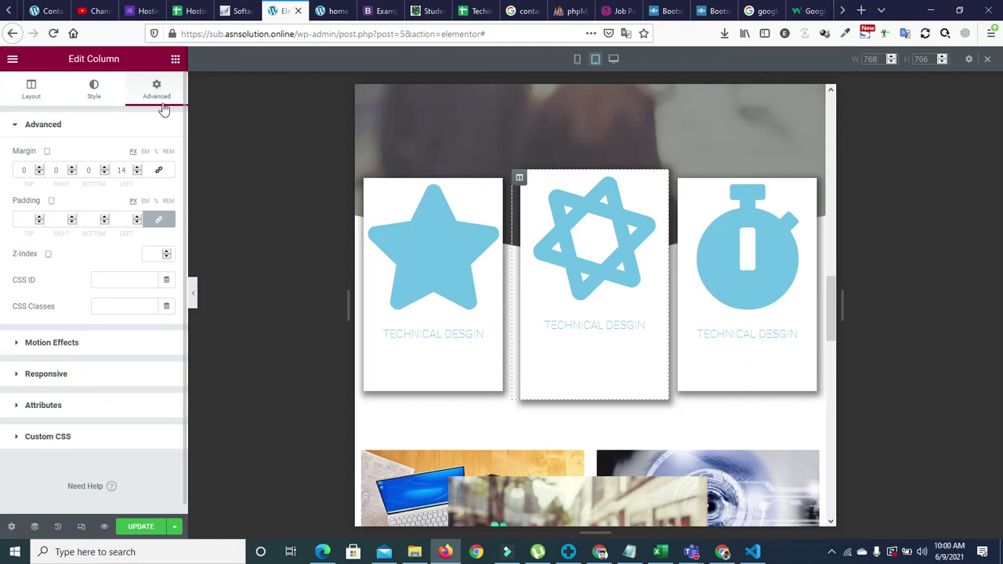
{"action": "double_click", "coordinate": [128, 169]}
{"action": "type", "text": "0"}
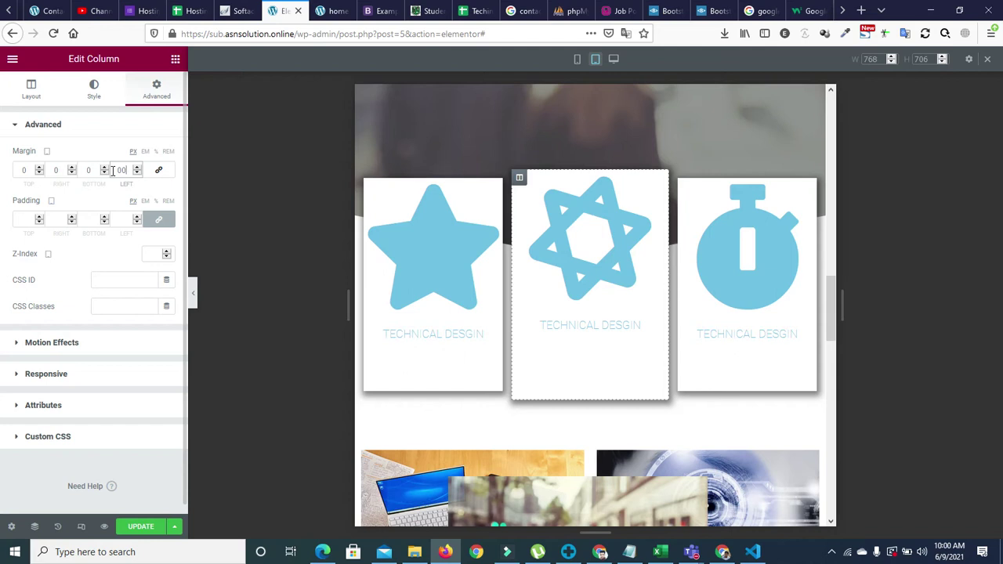
{"action": "left_click", "coordinate": [159, 170]}
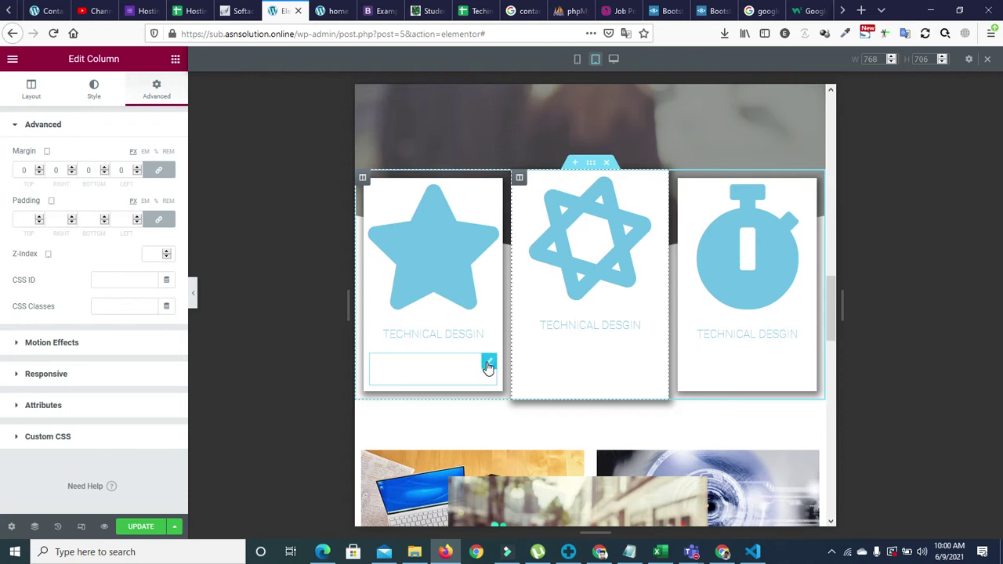
Hide the spacer under the star card's TECHNICAL DESGIN text on tablet and mobile.
{"action": "left_click", "coordinate": [488, 365]}
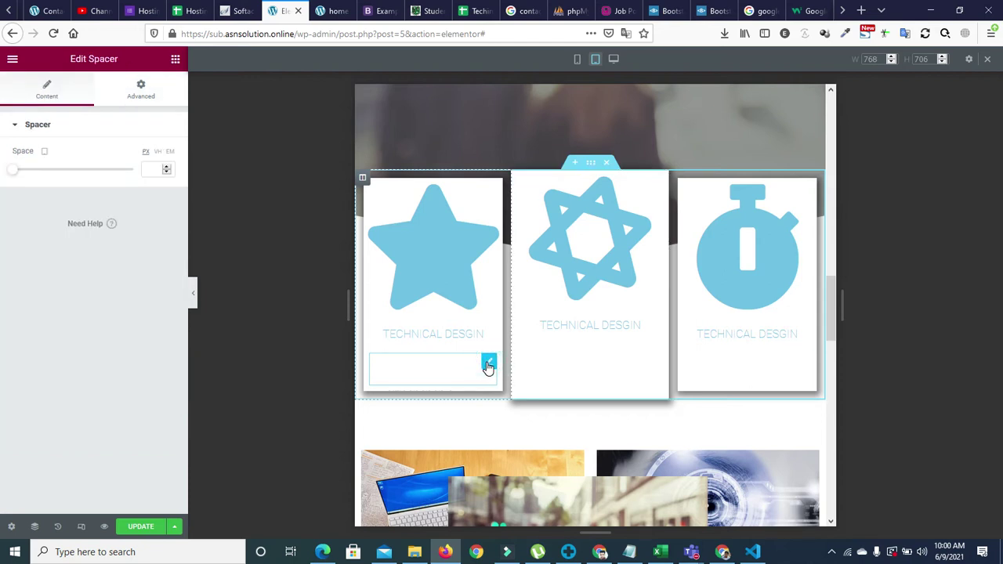
{"action": "left_click", "coordinate": [143, 94]}
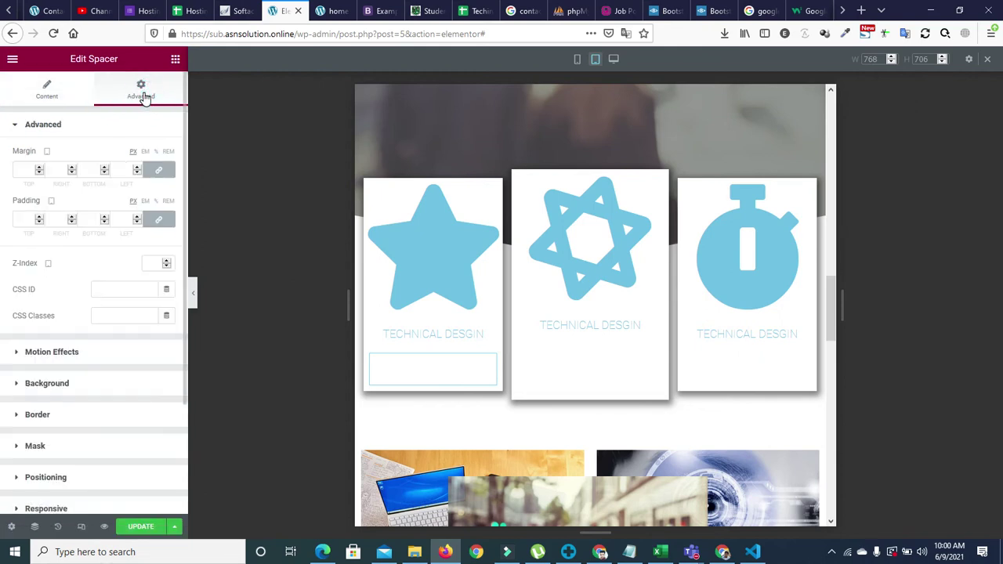
{"action": "left_click_drag", "start_coordinate": [184, 242], "coordinate": [179, 379]}
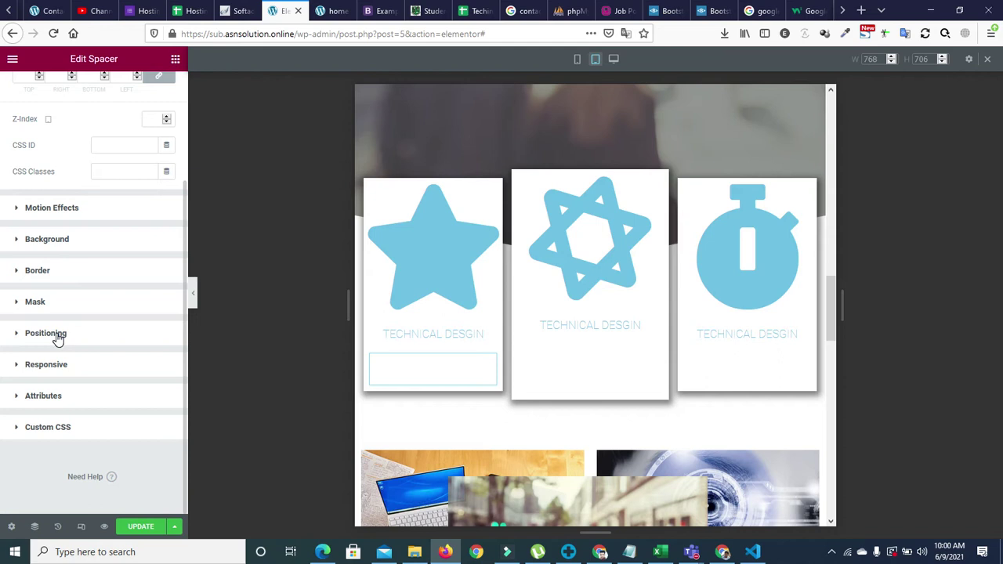
{"action": "left_click", "coordinate": [19, 369]}
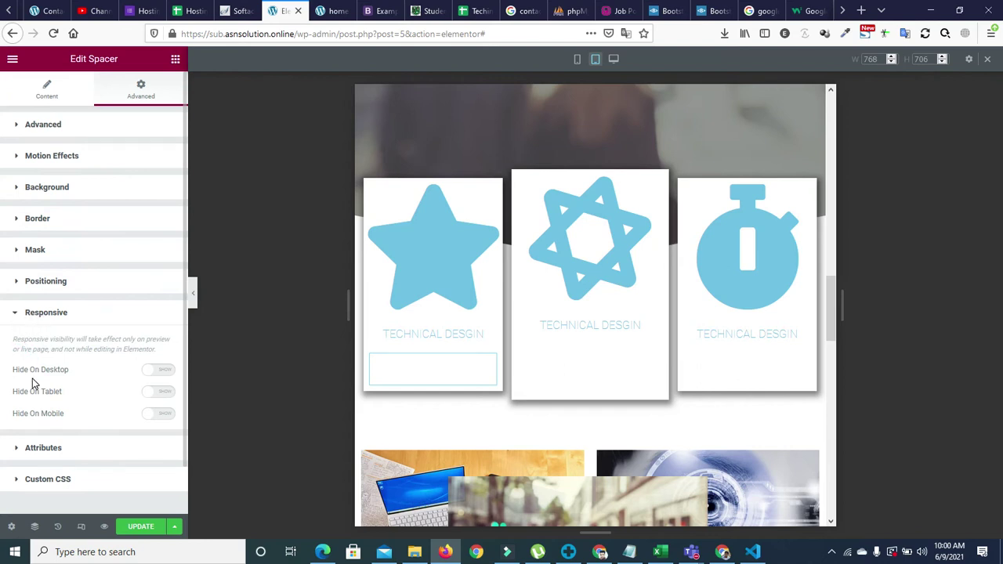
{"action": "left_click", "coordinate": [161, 394]}
{"action": "left_click", "coordinate": [165, 413]}
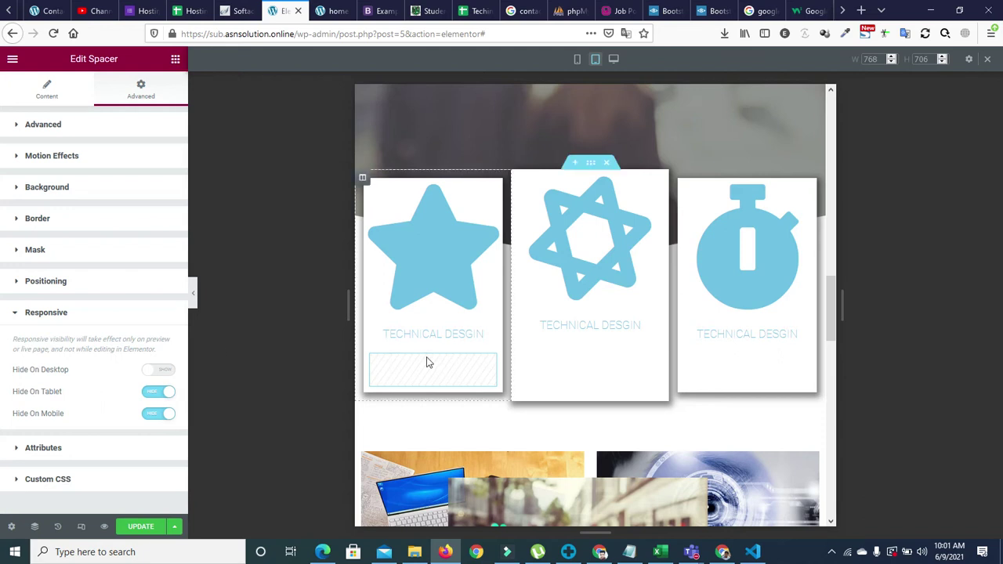
Update the home page and reload its preview in the other browser tab.
{"action": "left_click", "coordinate": [586, 370]}
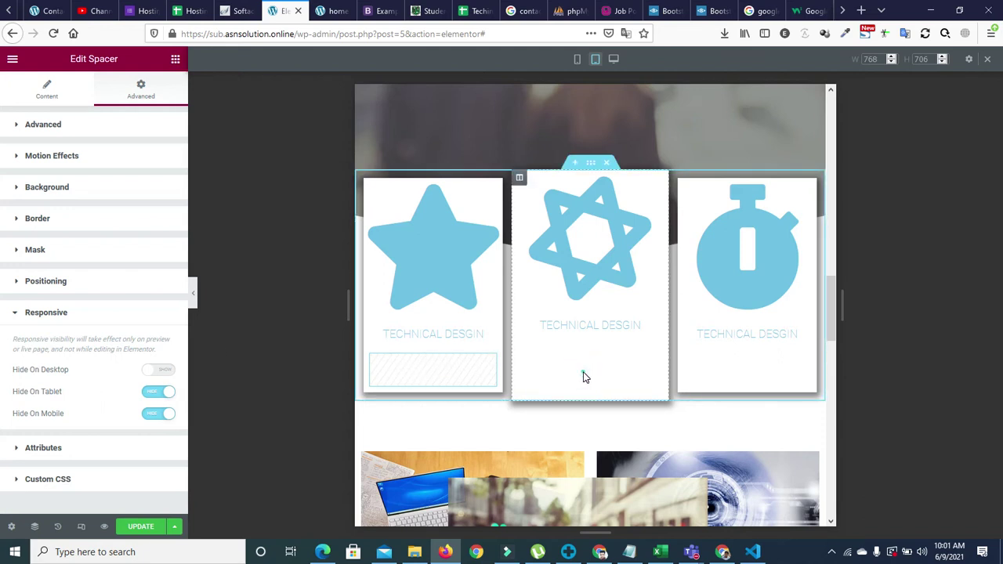
{"action": "left_click", "coordinate": [725, 300]}
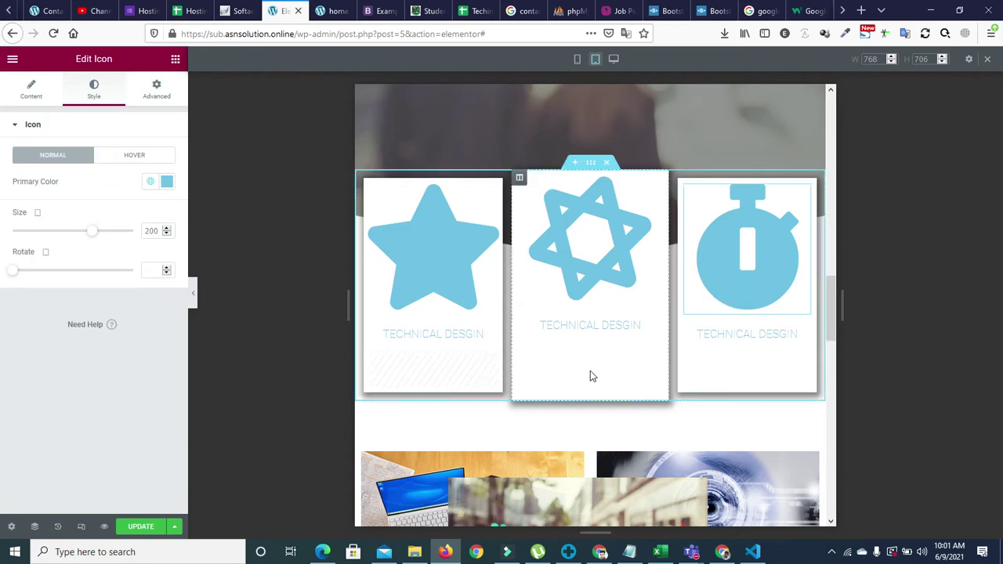
{"action": "left_click", "coordinate": [149, 528]}
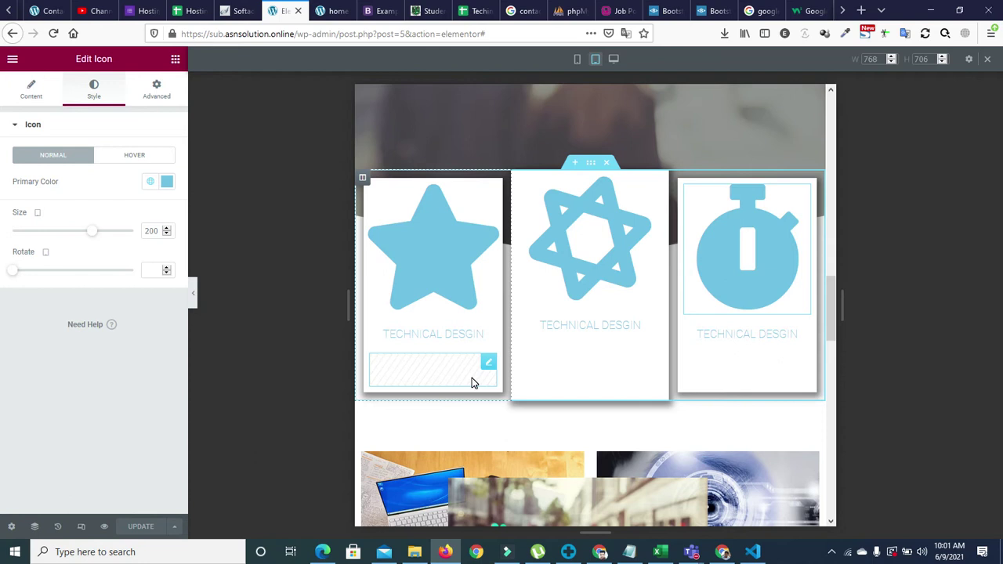
{"action": "left_click", "coordinate": [334, 10]}
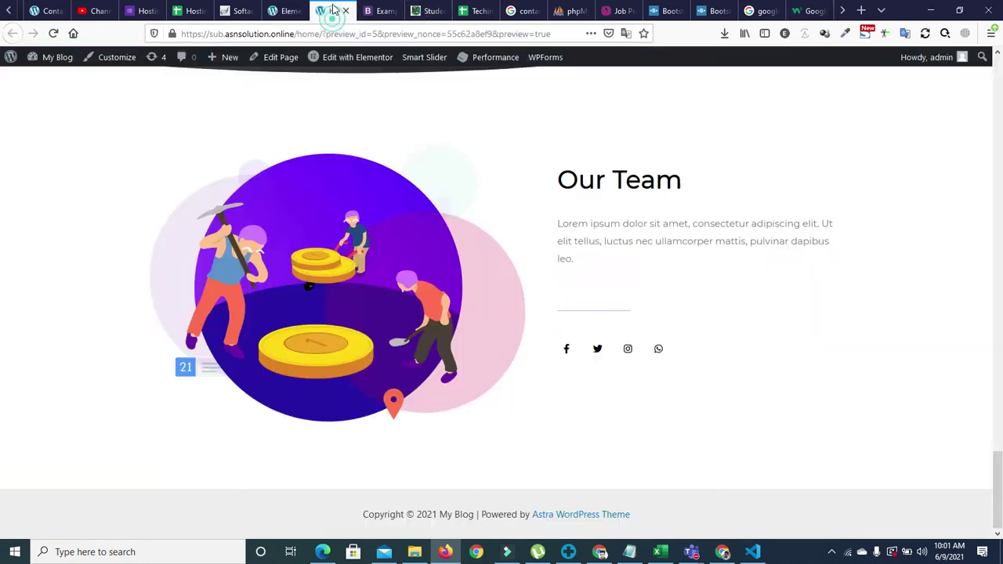
{"action": "left_click", "coordinate": [54, 33]}
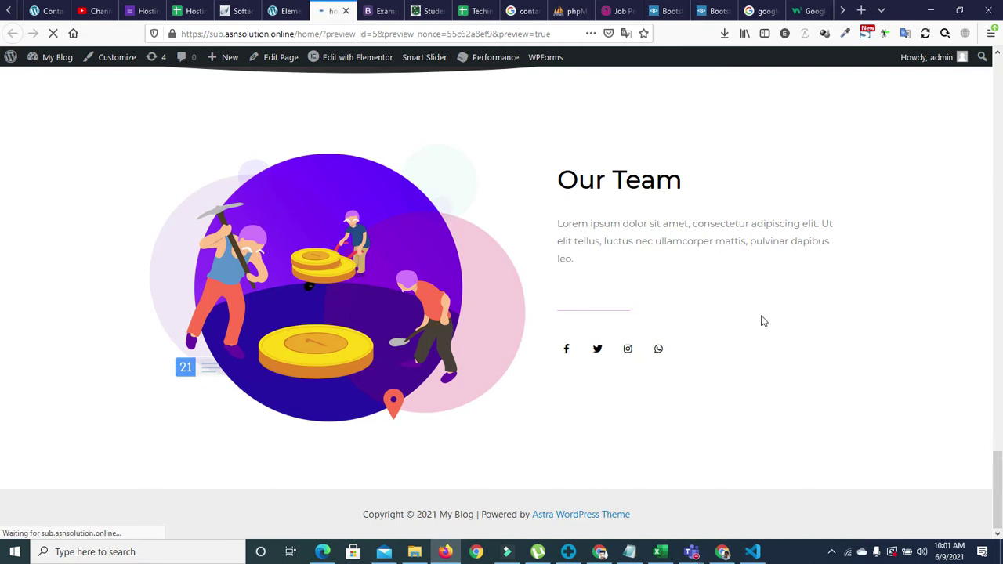
Open the browser's developer tools on the preview and emulate the page on an iPad.
{"action": "key", "text": "F12"}
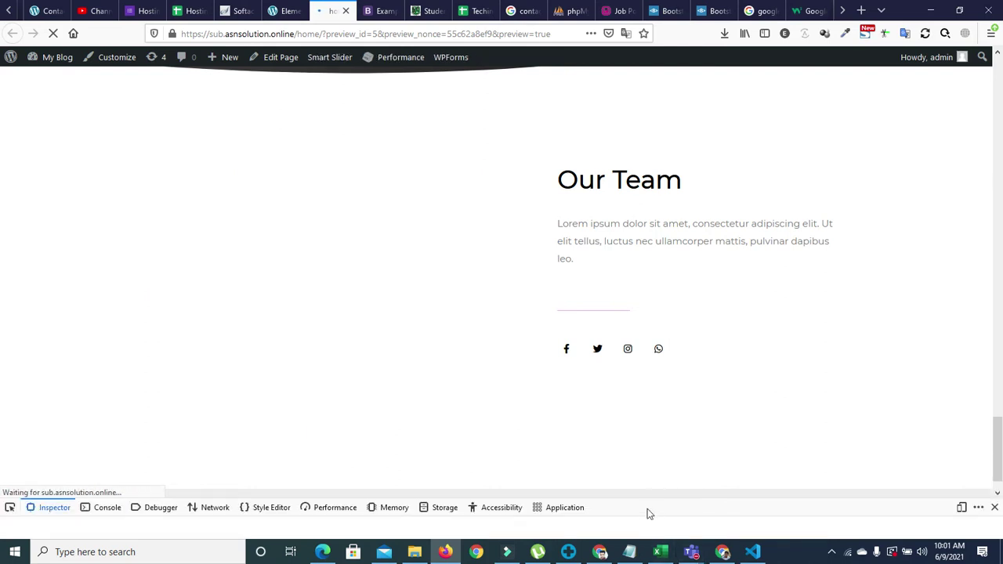
{"action": "left_click_drag", "start_coordinate": [649, 499], "coordinate": [655, 285]}
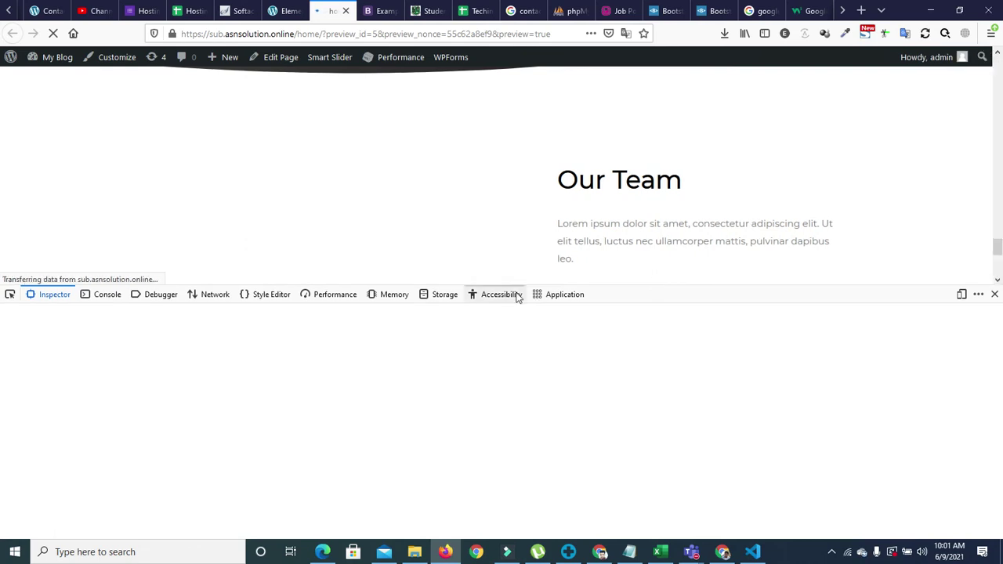
{"action": "left_click_drag", "start_coordinate": [600, 287], "coordinate": [603, 316]}
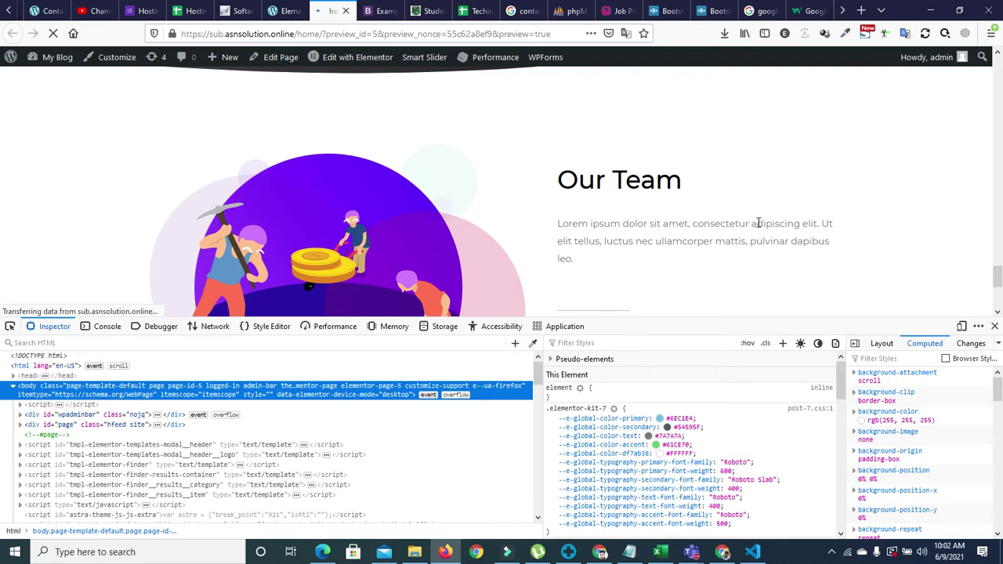
{"action": "left_click_drag", "start_coordinate": [992, 280], "coordinate": [999, 48]}
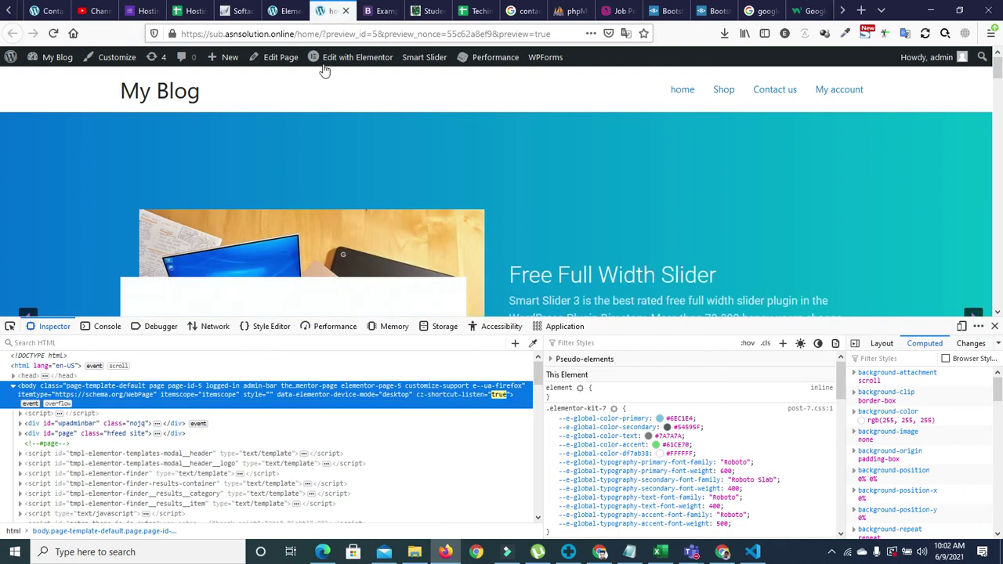
{"action": "left_click", "coordinate": [961, 327]}
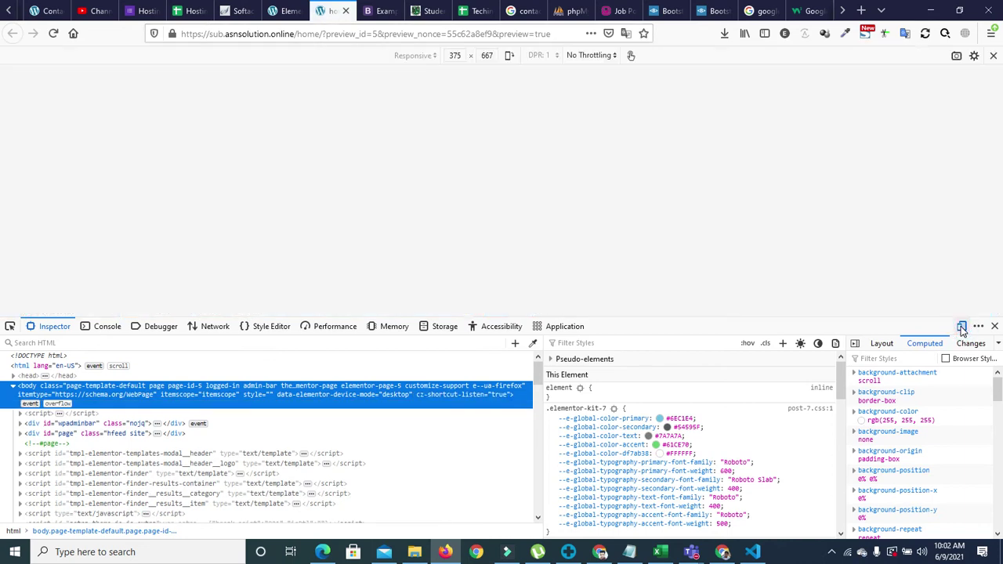
{"action": "left_click", "coordinate": [424, 58]}
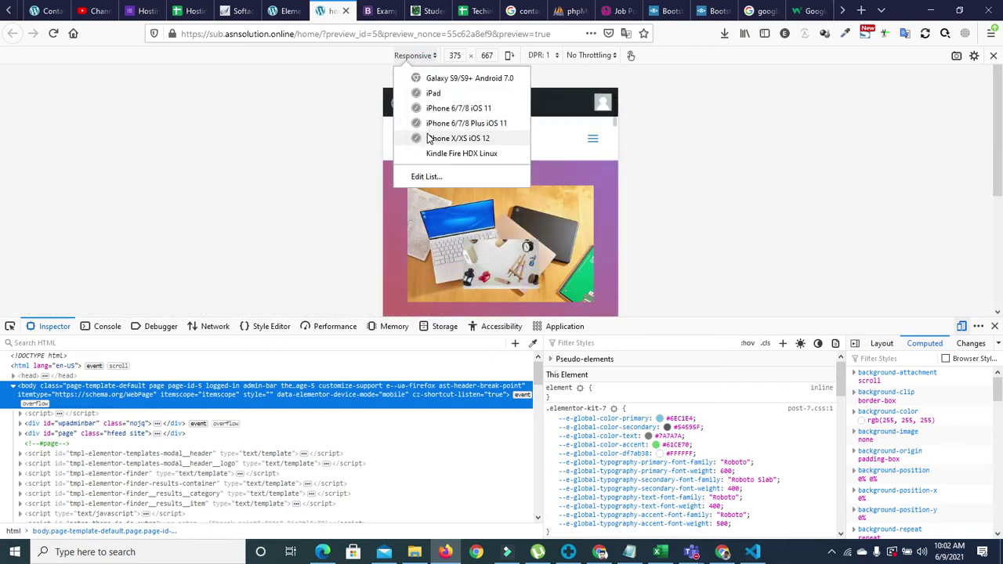
{"action": "left_click", "coordinate": [433, 95]}
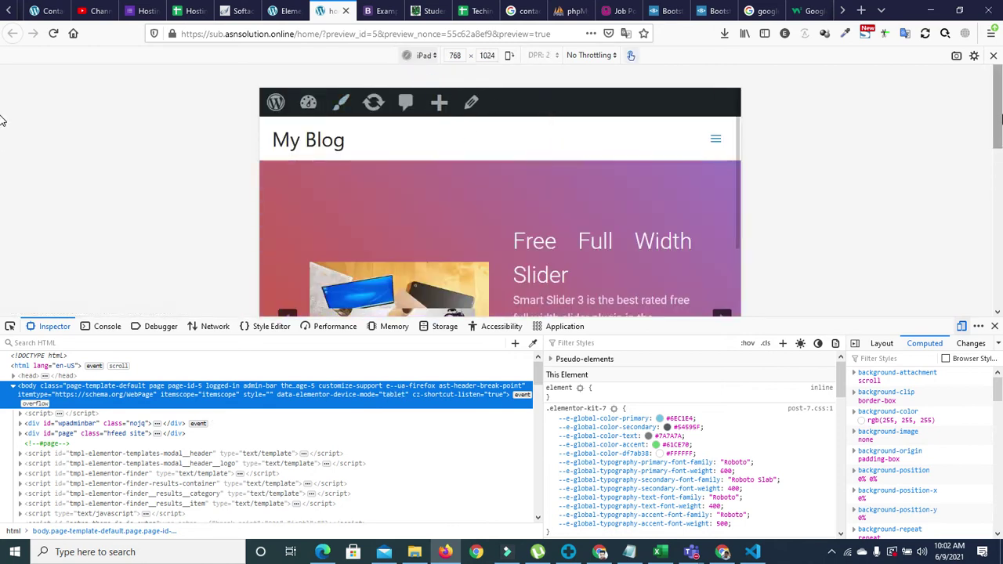
Enlarge the iPad preview area and examine the three icon cards and the star card's hidden spacer.
{"action": "scroll", "coordinate": [3, 120], "scroll_direction": "down", "scroll_amount": 1}
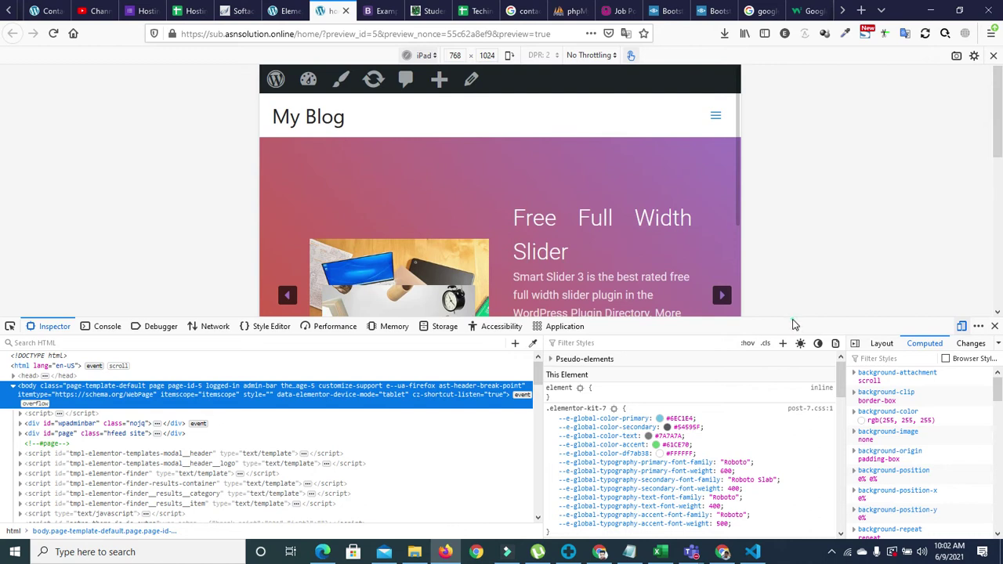
{"action": "left_click_drag", "start_coordinate": [793, 324], "coordinate": [790, 427]}
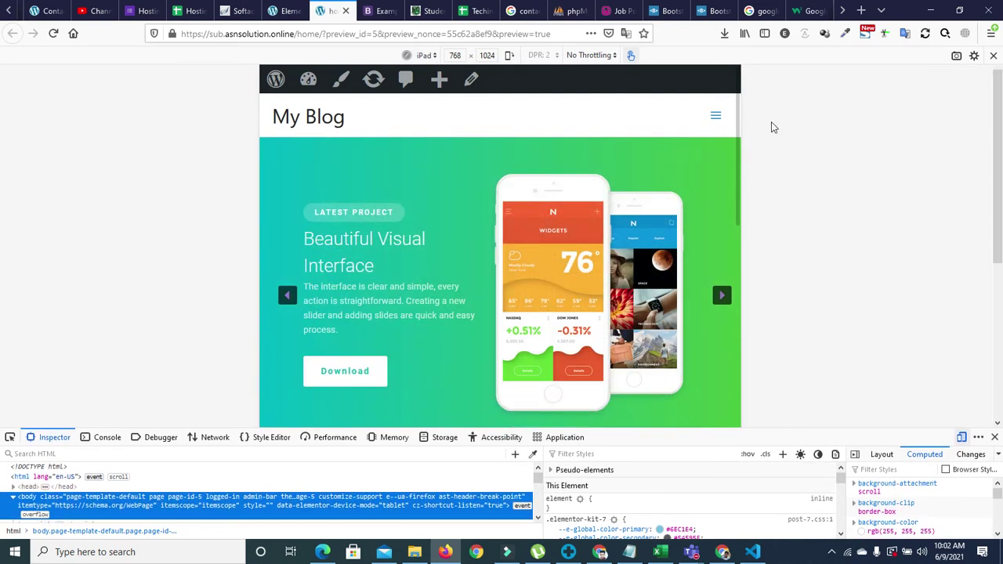
{"action": "left_click", "coordinate": [740, 142]}
{"action": "left_click_drag", "start_coordinate": [739, 174], "coordinate": [740, 238]}
{"action": "left_click", "coordinate": [740, 238]}
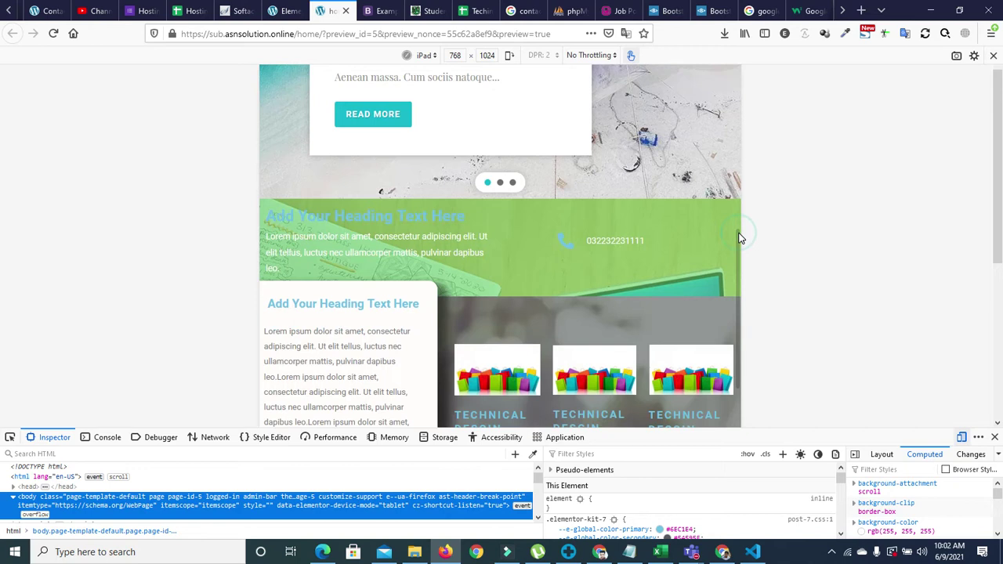
{"action": "scroll", "coordinate": [740, 239], "scroll_direction": "down", "scroll_amount": 6}
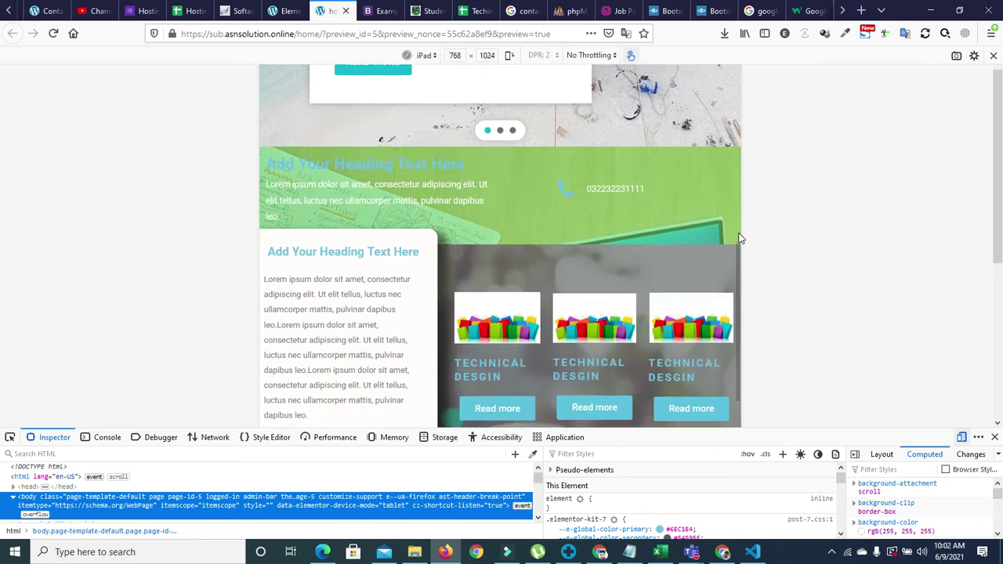
{"action": "scroll", "coordinate": [740, 238], "scroll_direction": "down", "scroll_amount": 5}
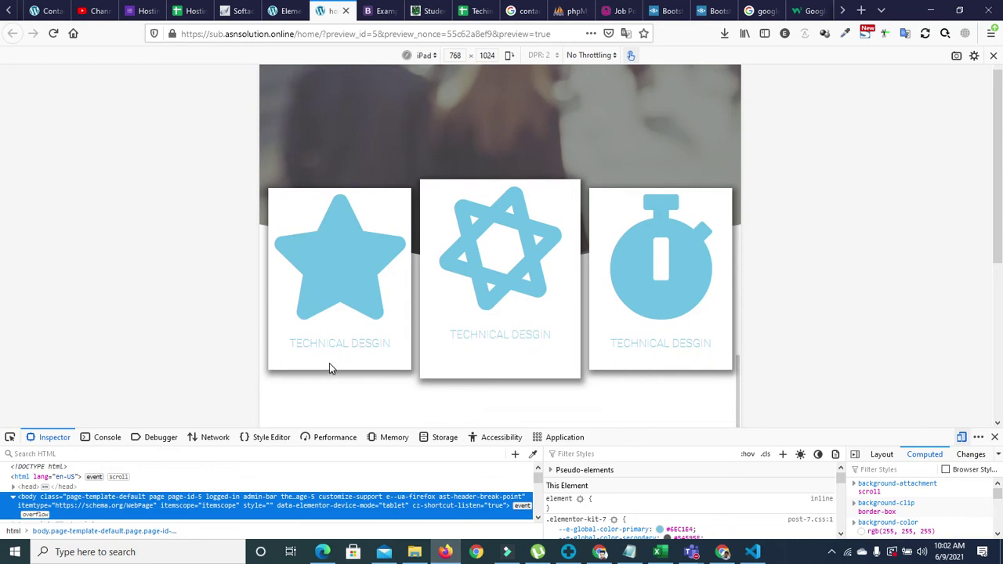
Compare the icon cards in the editor, the desktop preview and the iPad preview, and return to the Elementor editor.
{"action": "left_click", "coordinate": [284, 10]}
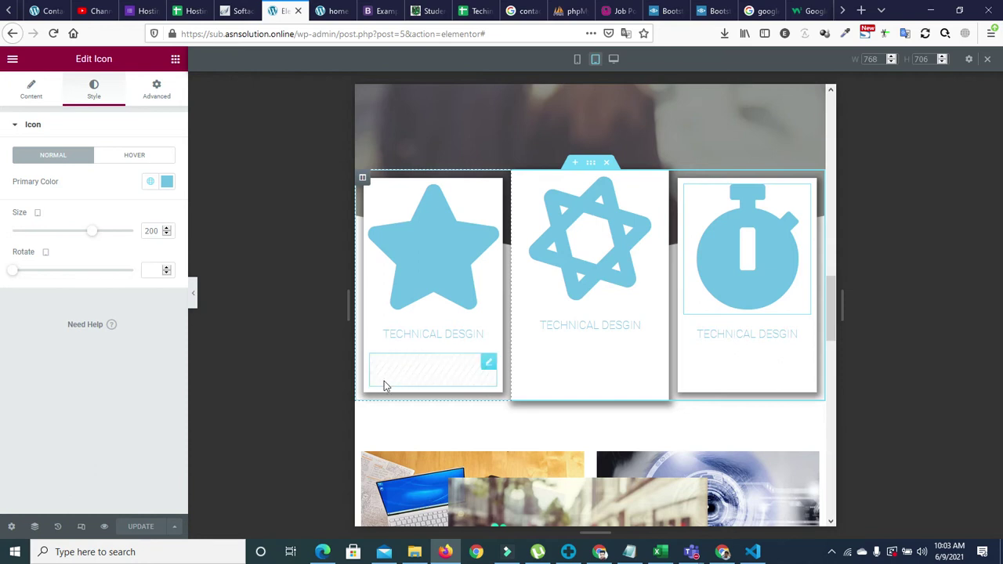
{"action": "key", "text": "ctrl+Tab"}
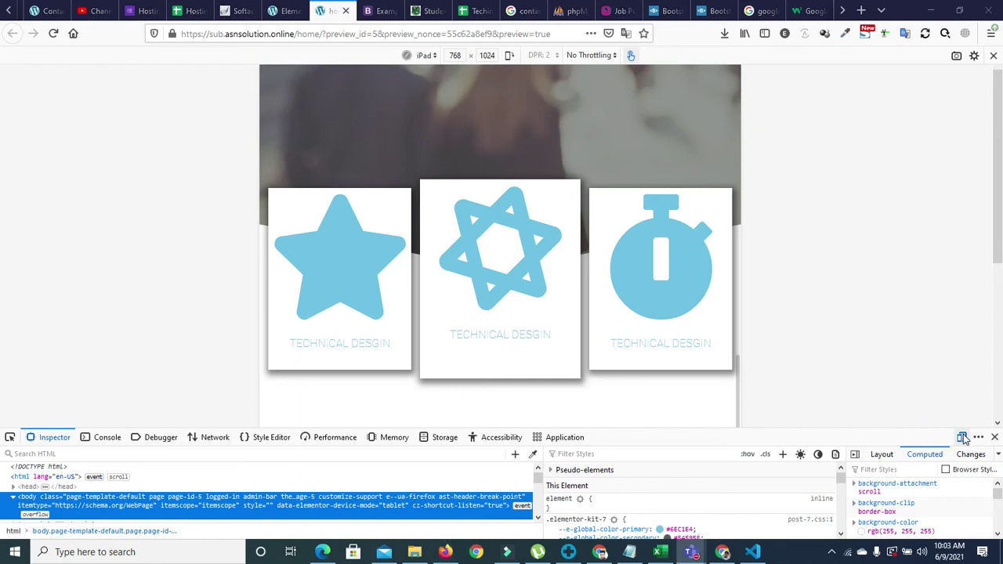
{"action": "left_click", "coordinate": [962, 437]}
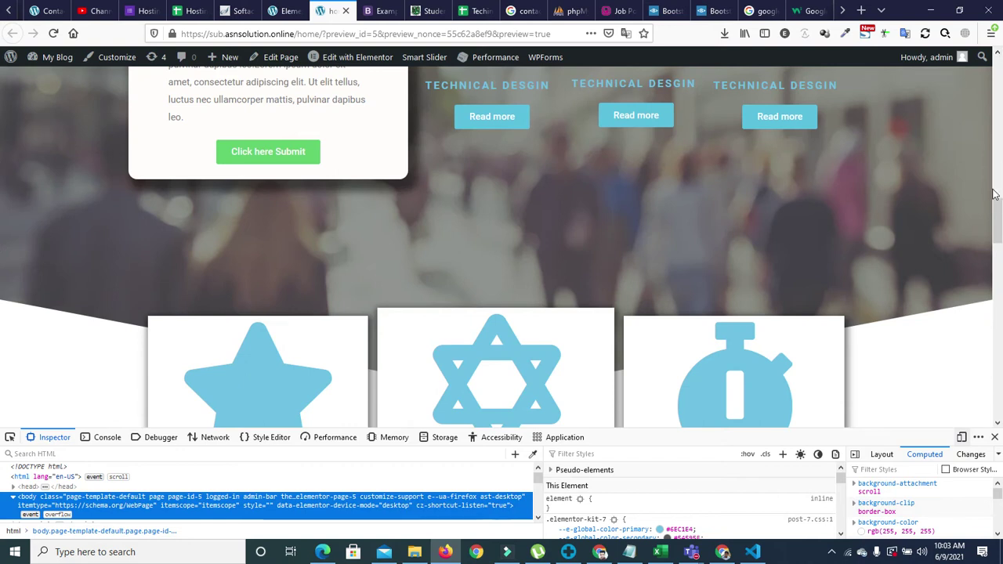
{"action": "scroll", "coordinate": [570, 274], "scroll_direction": "down", "scroll_amount": 3}
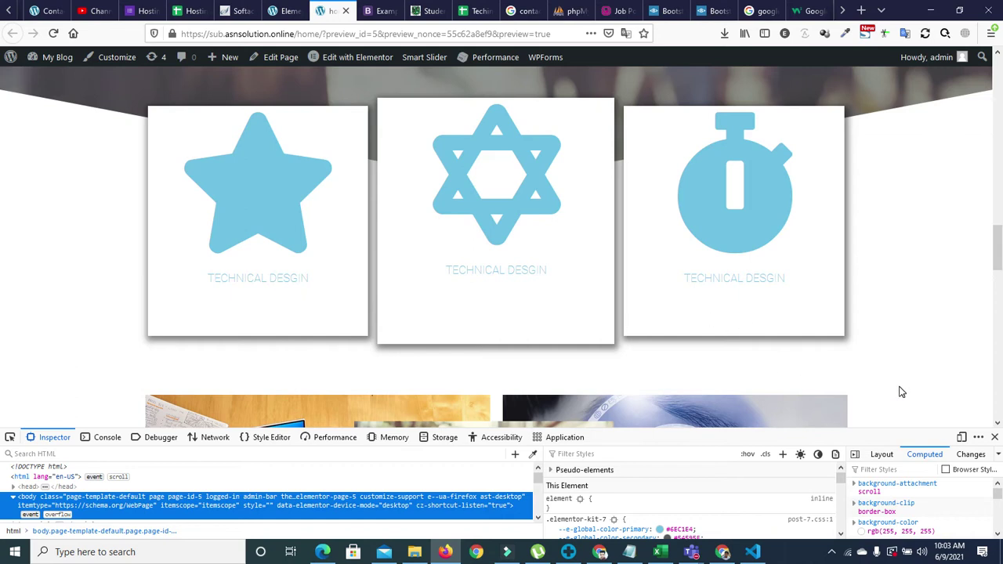
{"action": "left_click", "coordinate": [962, 437]}
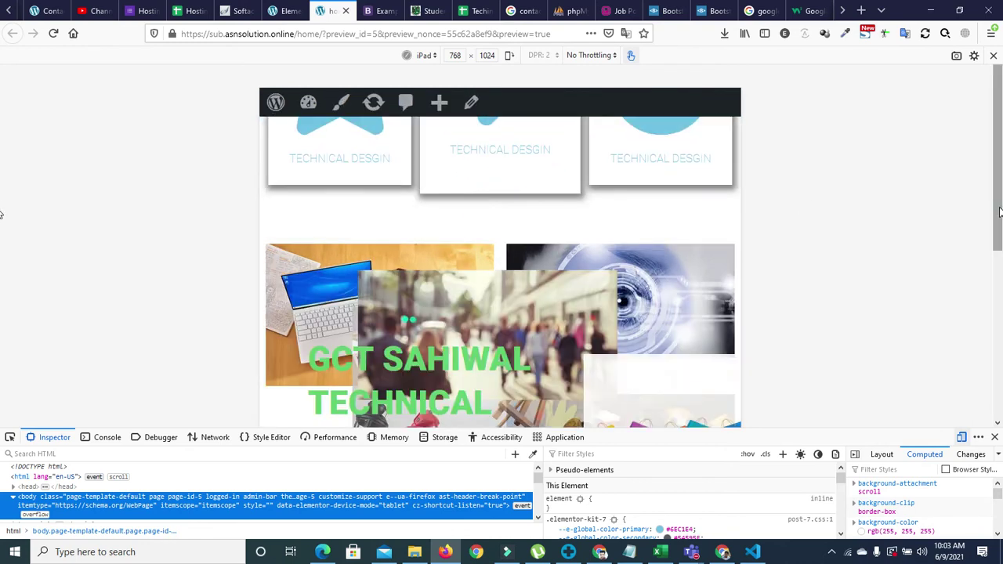
{"action": "scroll", "coordinate": [577, 162], "scroll_direction": "up", "scroll_amount": 3}
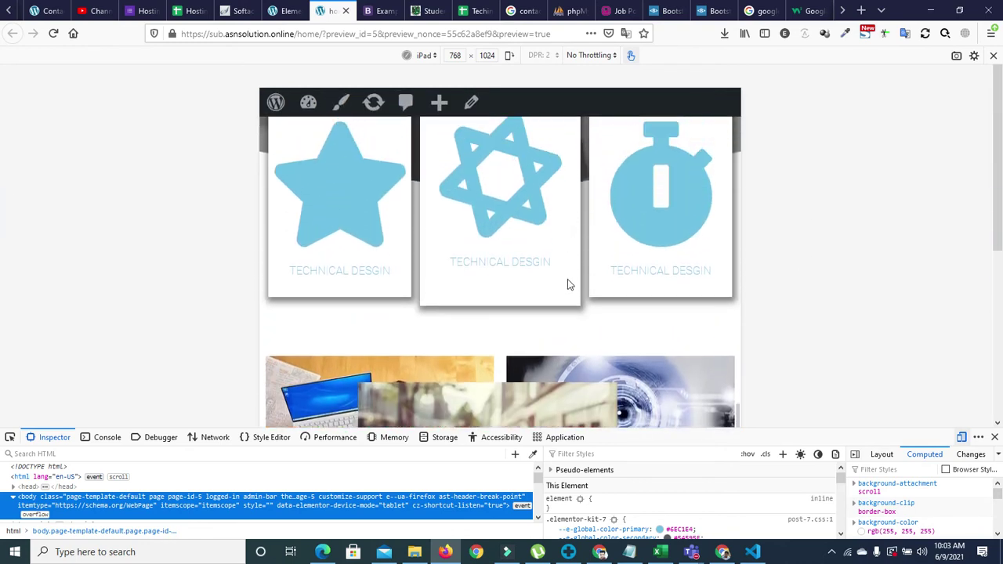
{"action": "left_click", "coordinate": [284, 10]}
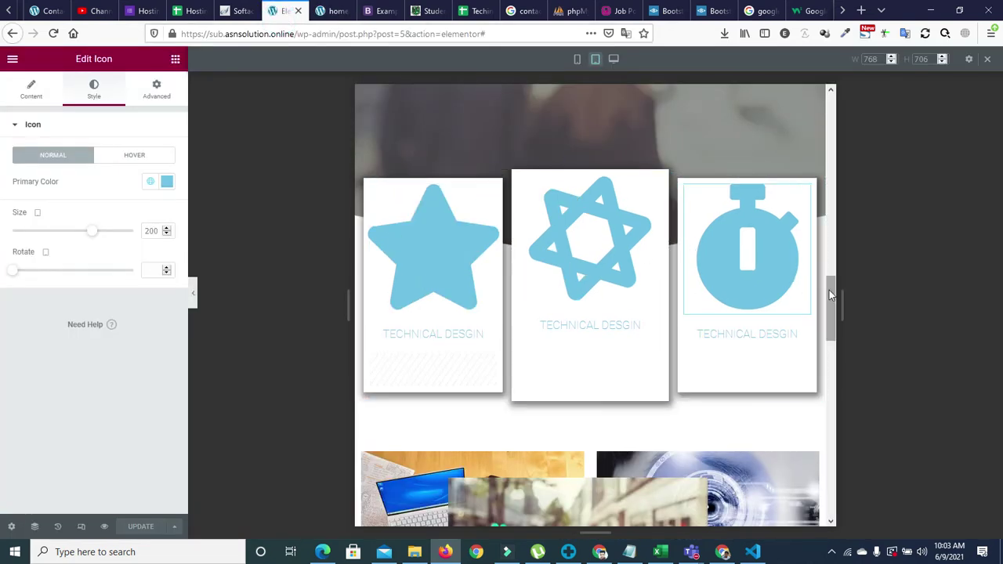
Reposition the green heading over the street photo for tablet with a horizontal offset of -155 px and a vertical offset of 83 px.
{"action": "left_click_drag", "start_coordinate": [831, 289], "coordinate": [834, 334]}
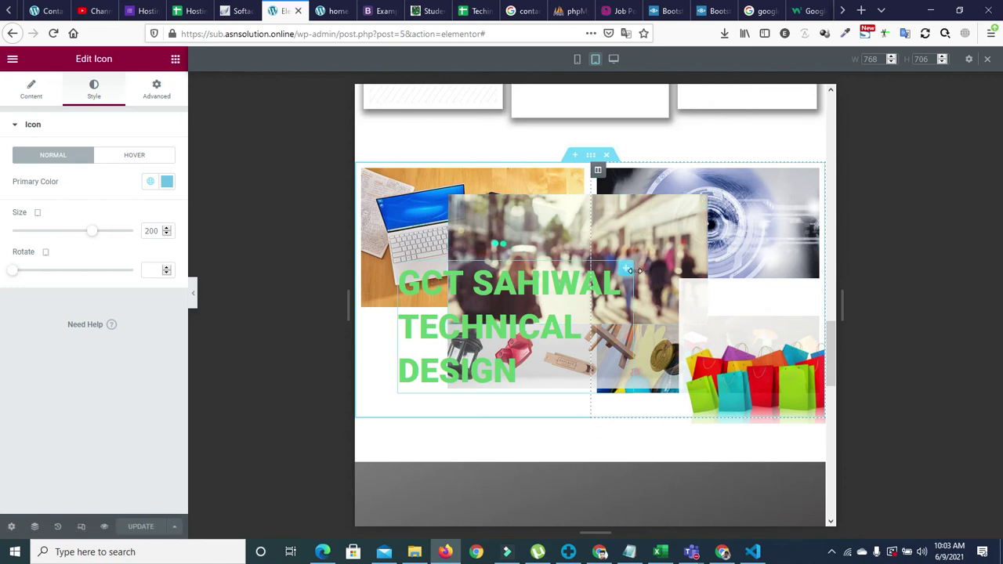
{"action": "left_click", "coordinate": [486, 290]}
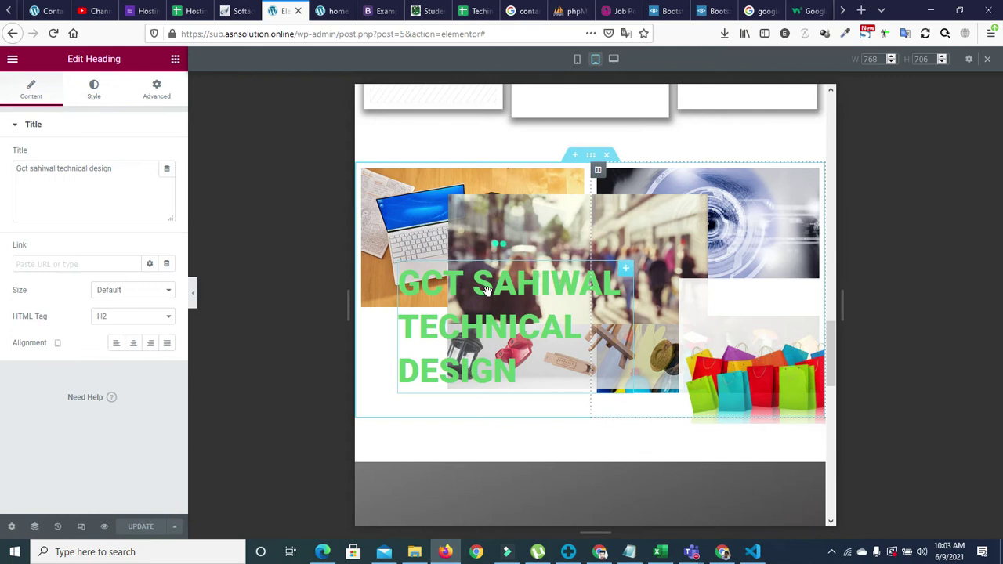
{"action": "left_click", "coordinate": [156, 93]}
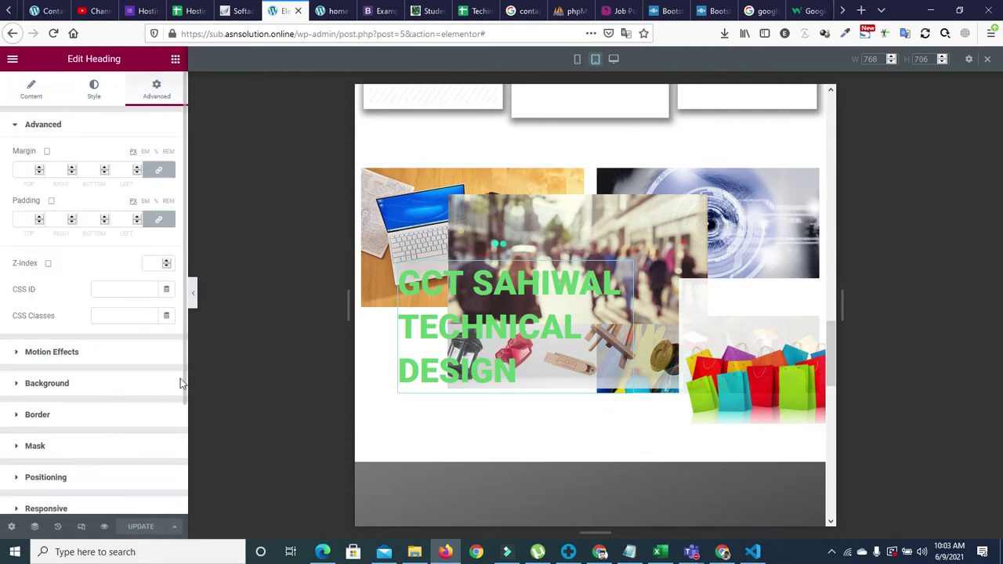
{"action": "left_click_drag", "start_coordinate": [185, 382], "coordinate": [177, 455]}
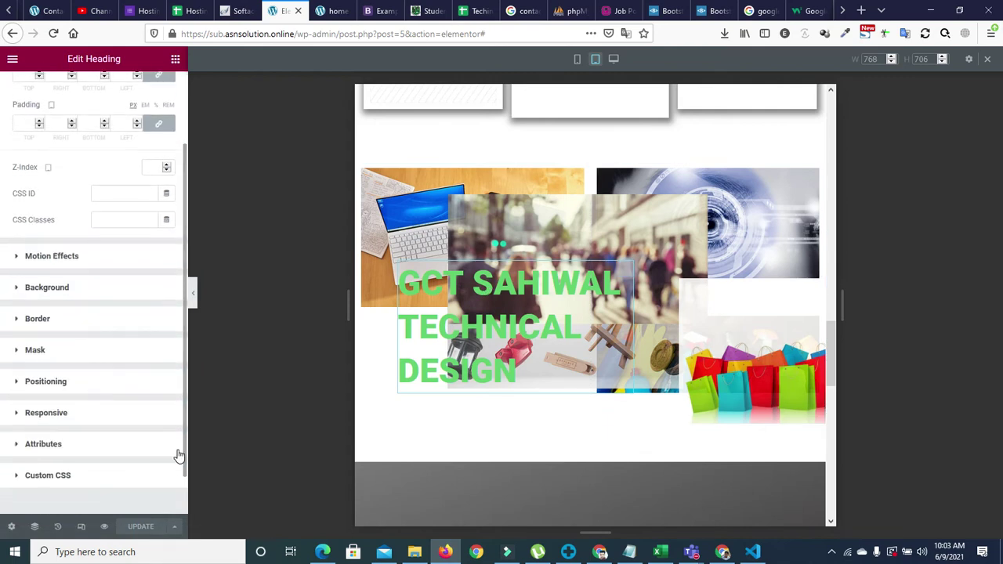
{"action": "left_click", "coordinate": [27, 378]}
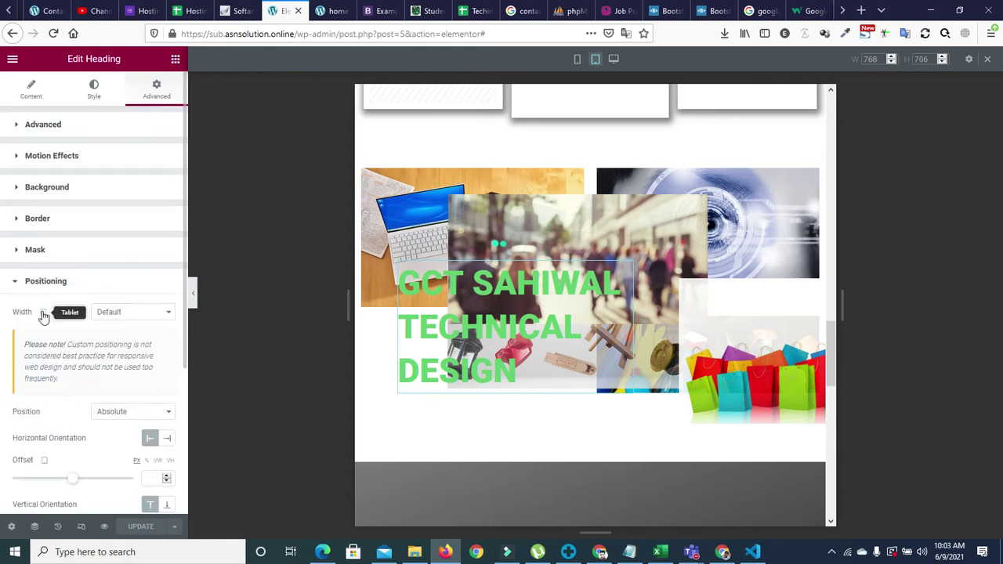
{"action": "left_click_drag", "start_coordinate": [183, 319], "coordinate": [186, 385]}
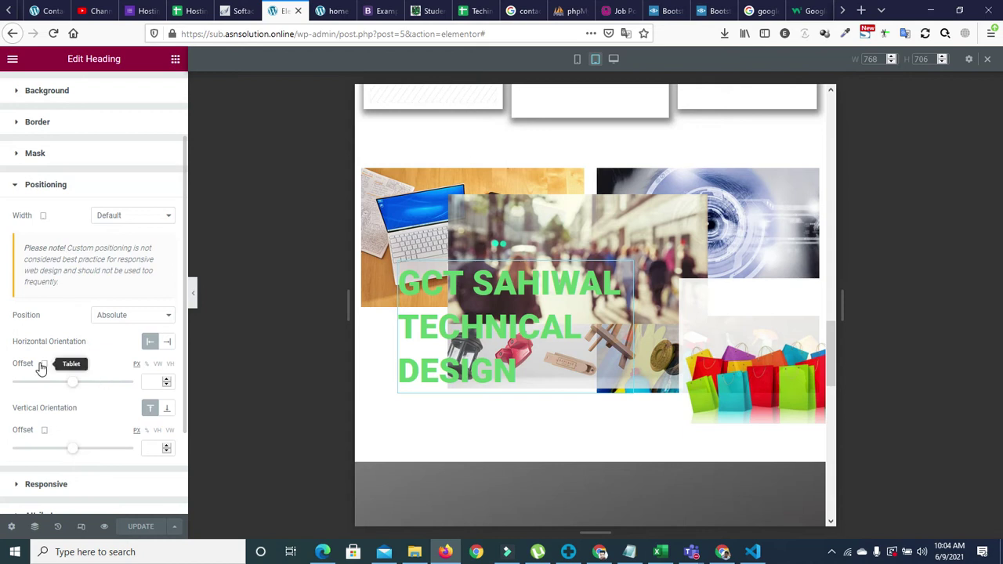
{"action": "left_click", "coordinate": [73, 382]}
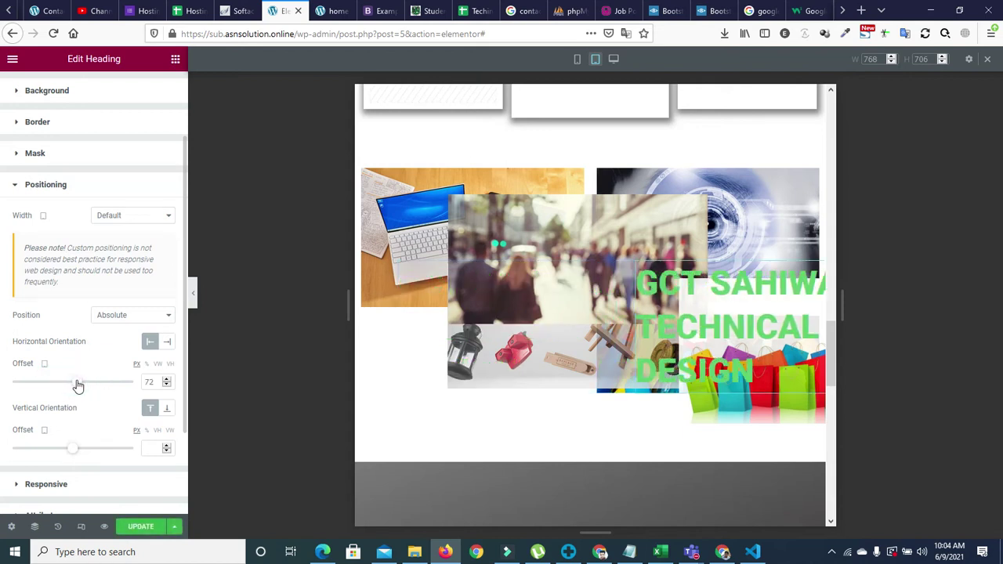
{"action": "left_click_drag", "start_coordinate": [73, 385], "coordinate": [63, 384]}
{"action": "left_click_drag", "start_coordinate": [70, 454], "coordinate": [76, 453]}
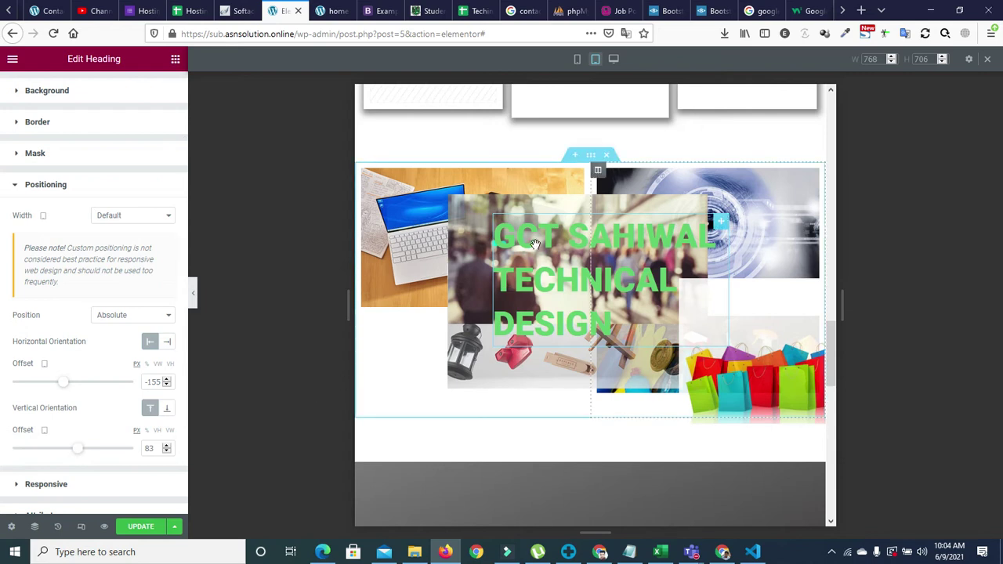
Set the green heading's tablet font size to 44 px in its typography settings.
{"action": "left_click_drag", "start_coordinate": [185, 154], "coordinate": [185, 78]}
{"action": "left_click", "coordinate": [95, 98]}
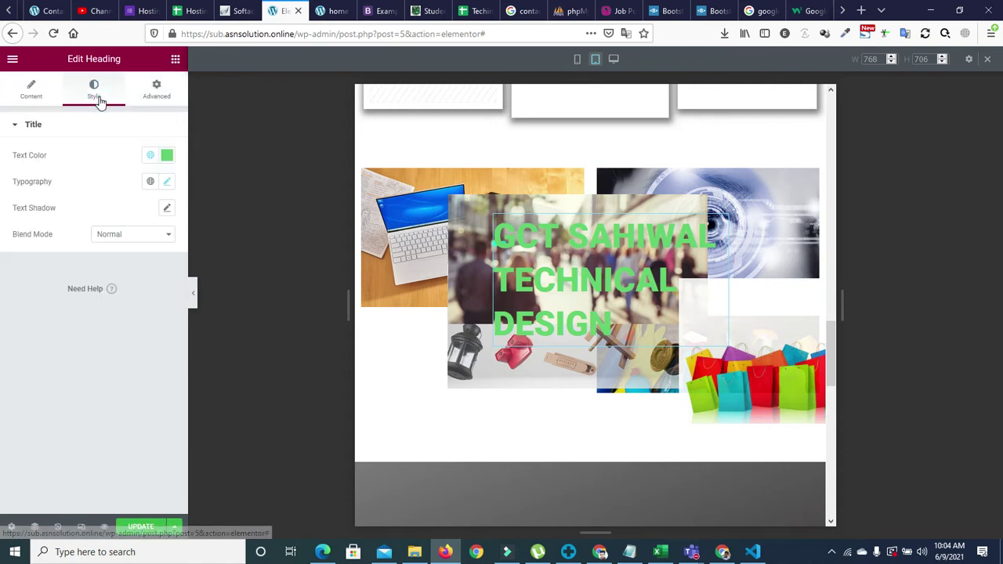
{"action": "left_click", "coordinate": [167, 156]}
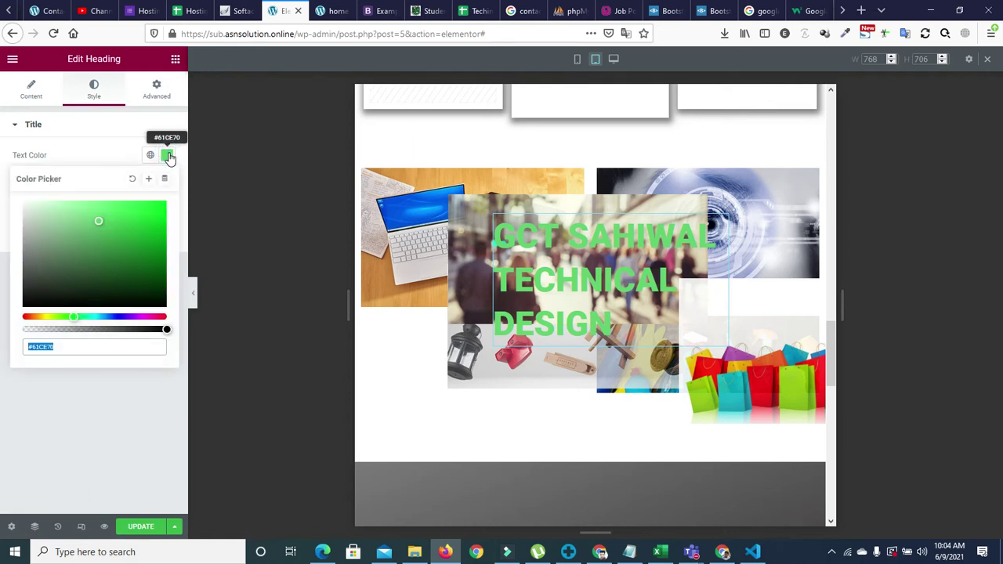
{"action": "left_click", "coordinate": [167, 156]}
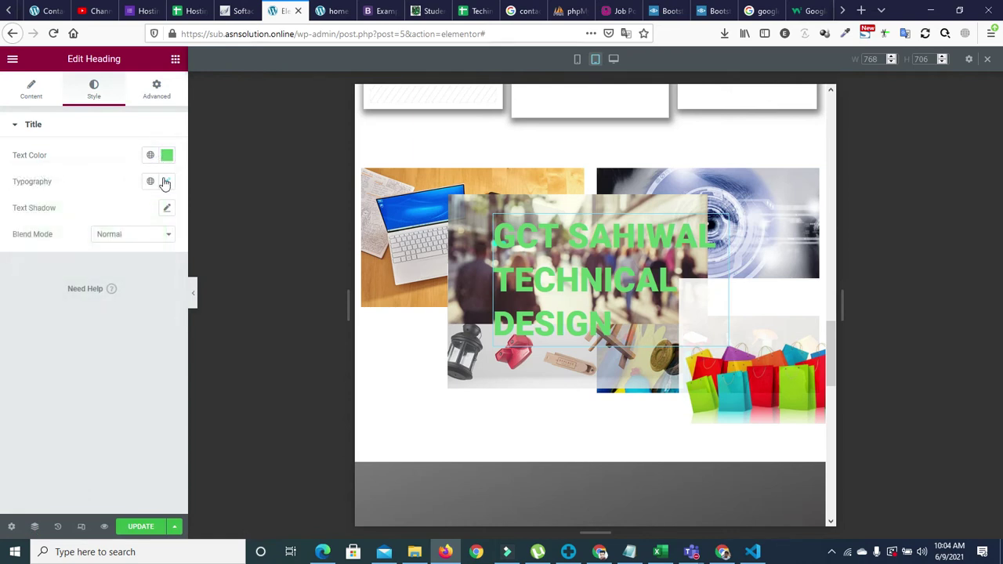
{"action": "left_click", "coordinate": [165, 181]}
{"action": "mouse_move", "coordinate": [33, 281]}
{"action": "left_mouse_down"}
{"action": "mouse_move", "coordinate": [59, 284]}
{"action": "mouse_move", "coordinate": [34, 283]}
{"action": "mouse_move", "coordinate": [44, 287]}
{"action": "left_mouse_up"}
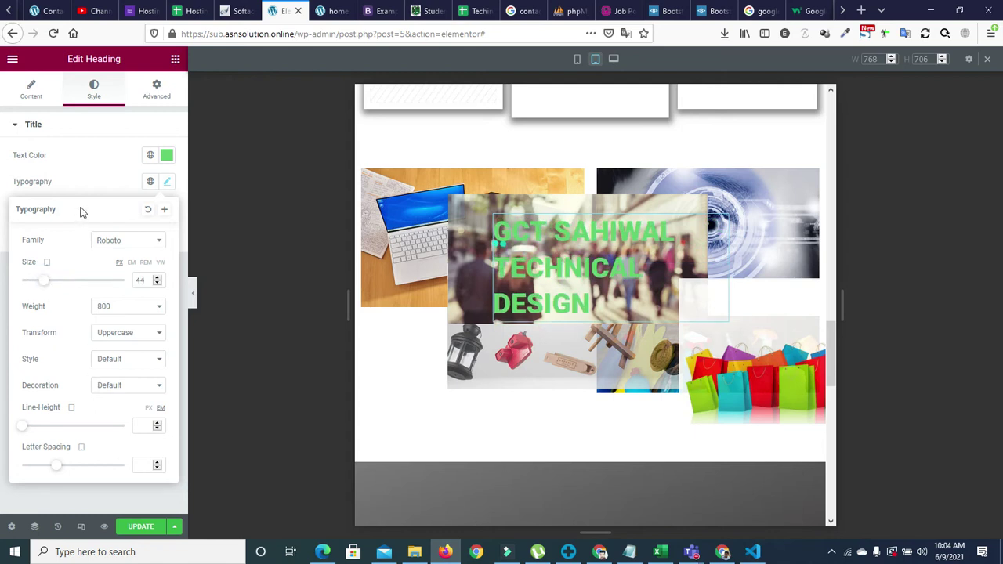
{"action": "left_click", "coordinate": [91, 171]}
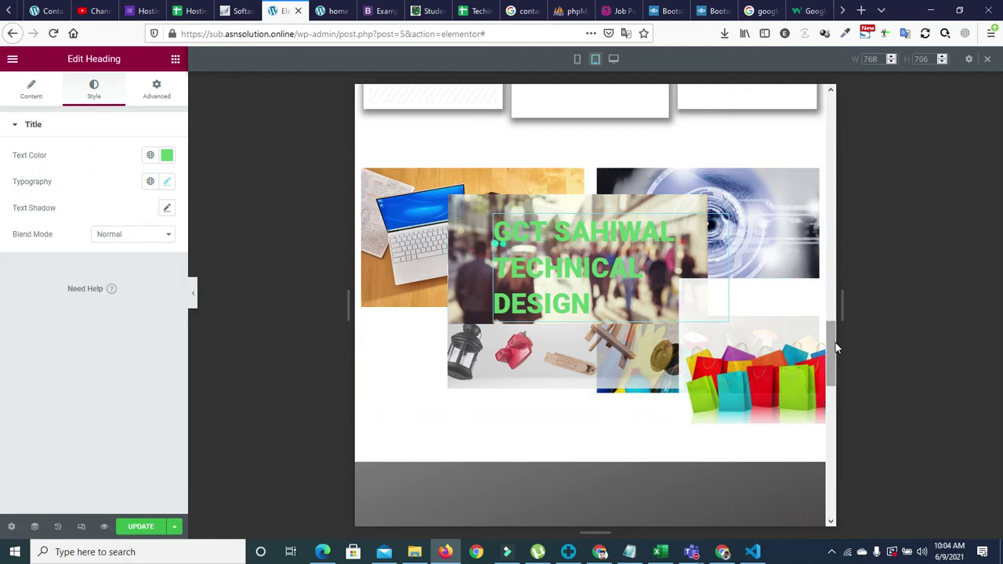
Review the dark laptop section in the tablet view and switch the editor's responsive preview to mobile.
{"action": "left_click_drag", "start_coordinate": [834, 335], "coordinate": [833, 396]}
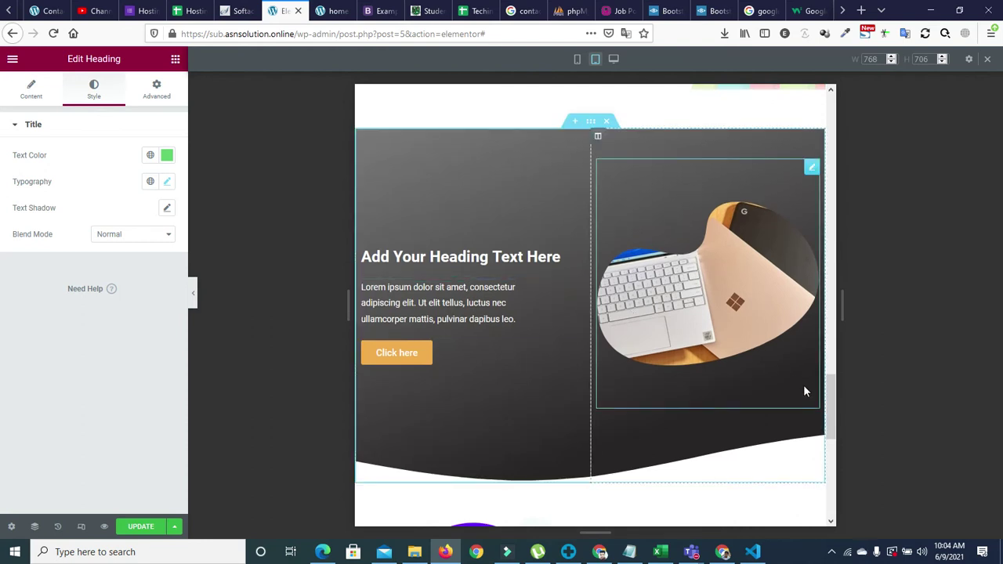
{"action": "mouse_move", "coordinate": [830, 384]}
{"action": "left_mouse_down"}
{"action": "mouse_move", "coordinate": [845, 446]}
{"action": "mouse_move", "coordinate": [845, 379]}
{"action": "left_mouse_up"}
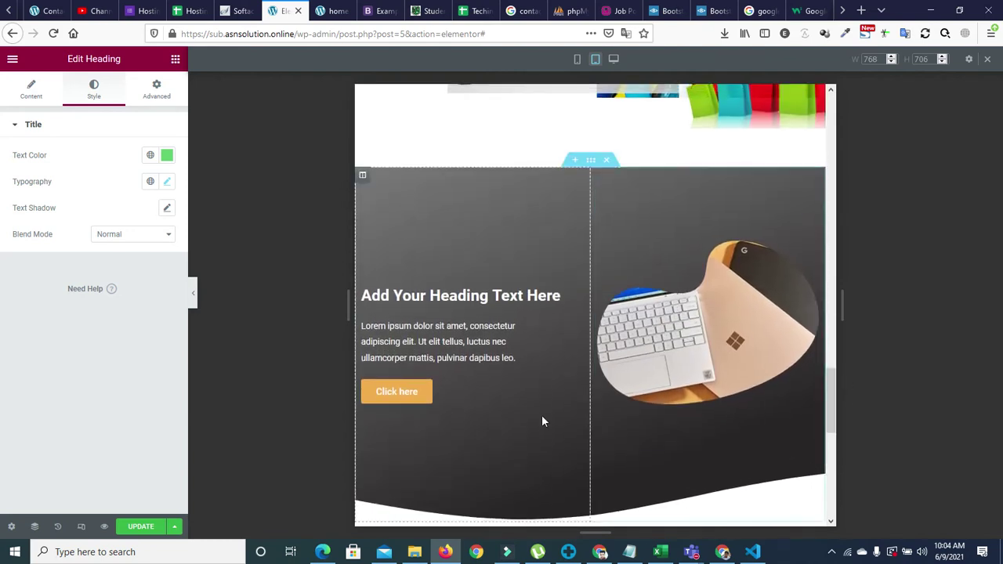
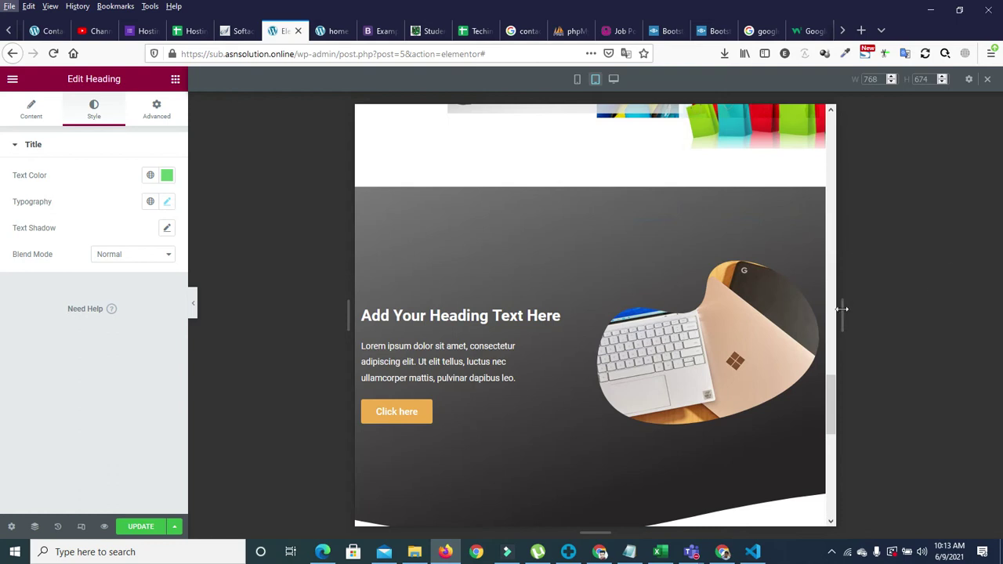
{"action": "left_click_drag", "start_coordinate": [828, 318], "coordinate": [832, 125]}
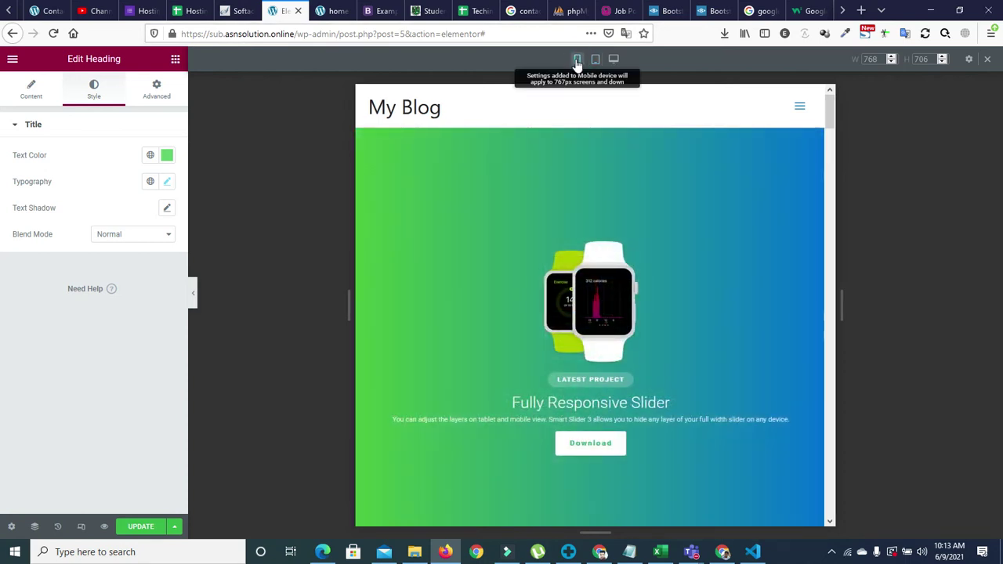
{"action": "left_click", "coordinate": [576, 60]}
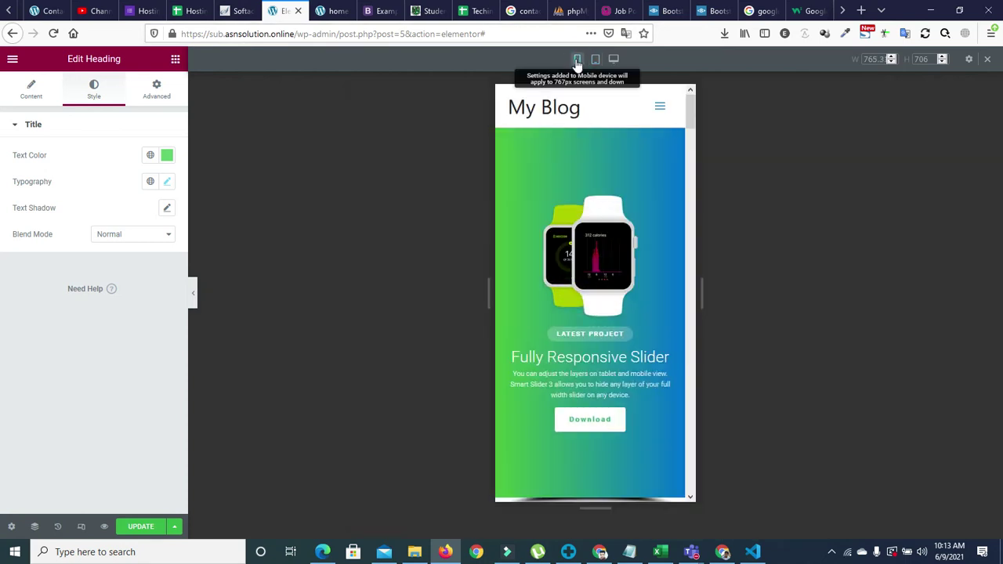
{"action": "scroll", "coordinate": [602, 221], "scroll_direction": "down", "scroll_amount": 10}
{"action": "left_click_drag", "start_coordinate": [688, 371], "coordinate": [666, 109]}
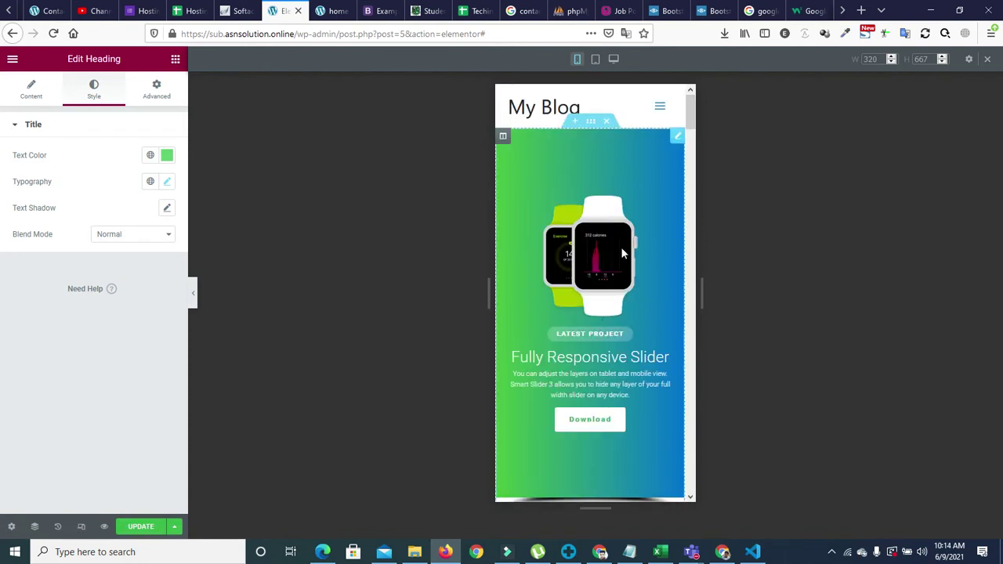
Examine the two sliders and the white text card overlapping the green section in the mobile view.
{"action": "left_click", "coordinate": [650, 277]}
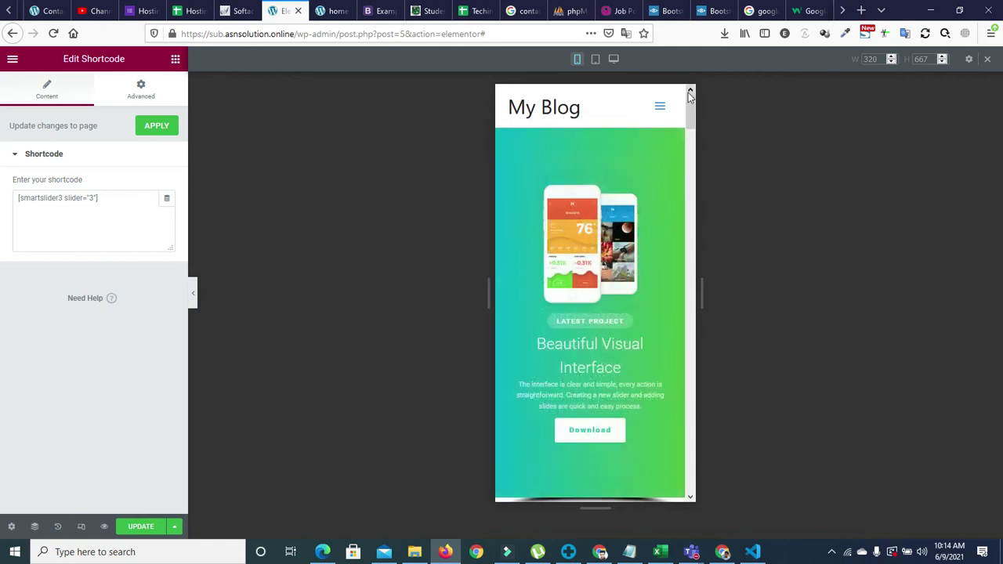
{"action": "scroll", "coordinate": [692, 102], "scroll_direction": "down", "scroll_amount": 1}
{"action": "left_click_drag", "start_coordinate": [691, 102], "coordinate": [666, 138]}
{"action": "scroll", "coordinate": [688, 131], "scroll_direction": "up", "scroll_amount": 2}
{"action": "scroll", "coordinate": [690, 135], "scroll_direction": "down", "scroll_amount": 1}
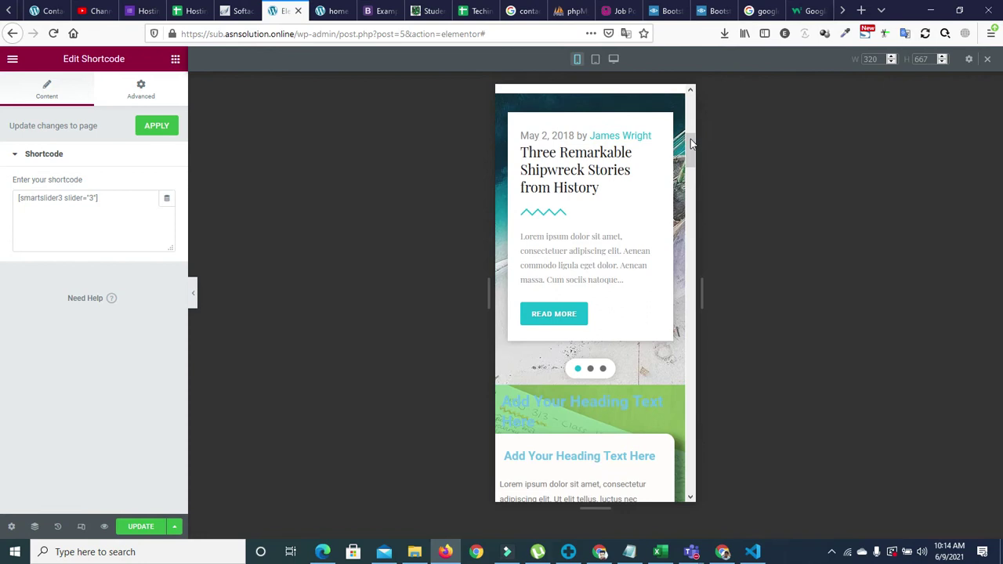
{"action": "left_click", "coordinate": [603, 368]}
{"action": "left_click_drag", "start_coordinate": [688, 153], "coordinate": [690, 186]}
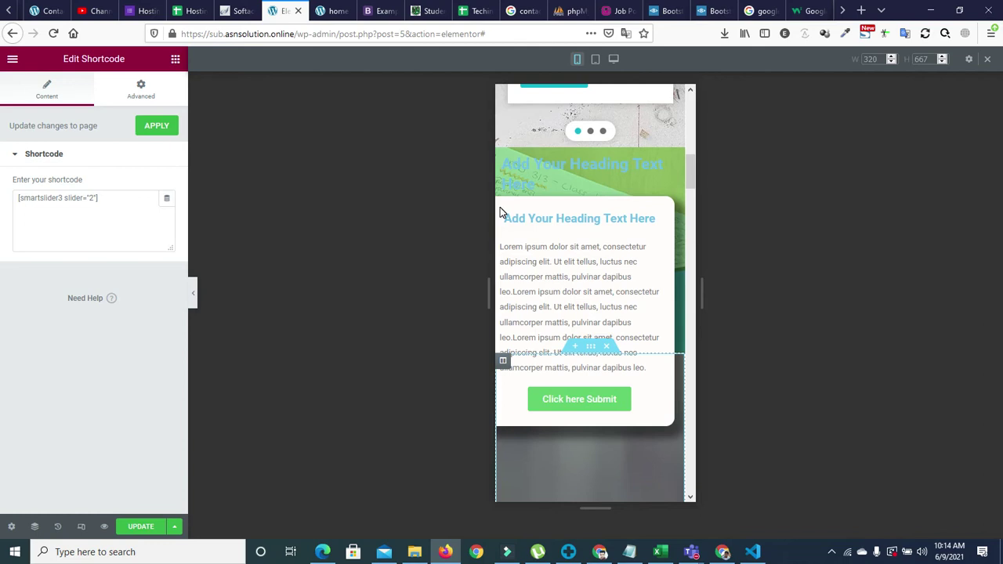
{"action": "mouse_move", "coordinate": [689, 174]}
{"action": "left_mouse_down"}
{"action": "mouse_move", "coordinate": [691, 300]}
{"action": "mouse_move", "coordinate": [689, 157]}
{"action": "left_mouse_up"}
{"action": "left_click", "coordinate": [692, 234]}
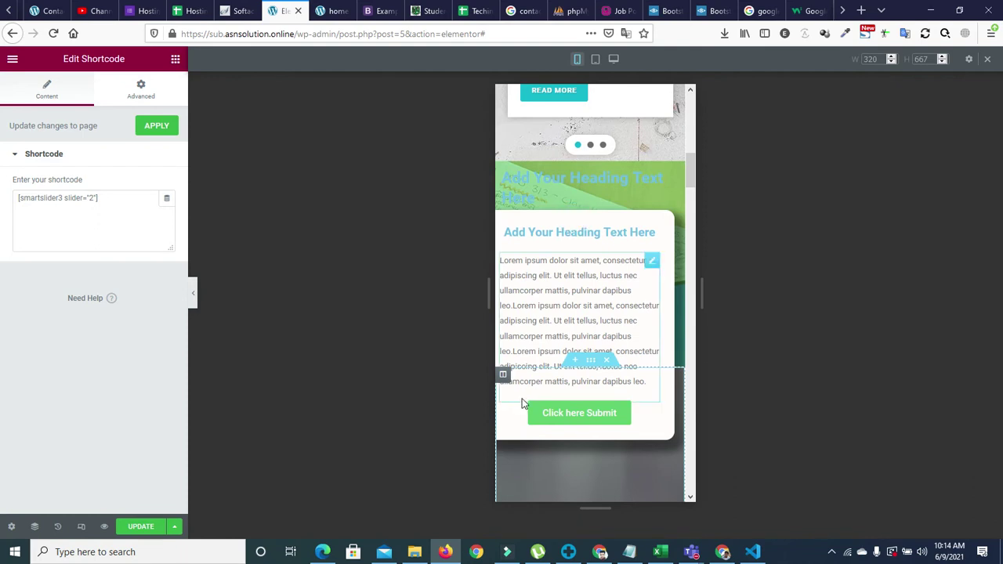
Set all four mobile margins of the white text card's column to 0 px and check the stacked layout.
{"action": "left_click", "coordinate": [503, 375]}
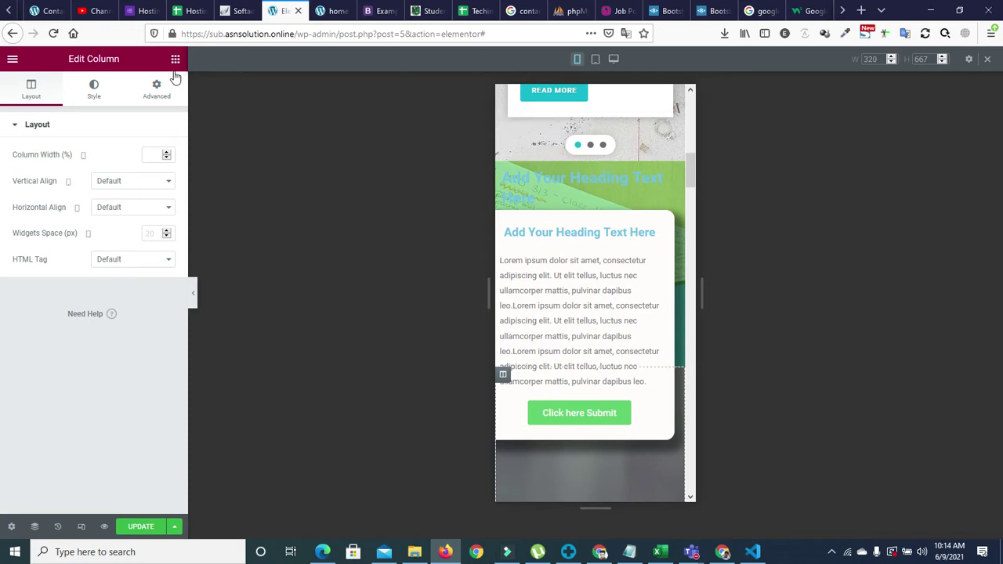
{"action": "left_click", "coordinate": [153, 85]}
{"action": "left_click", "coordinate": [136, 170]}
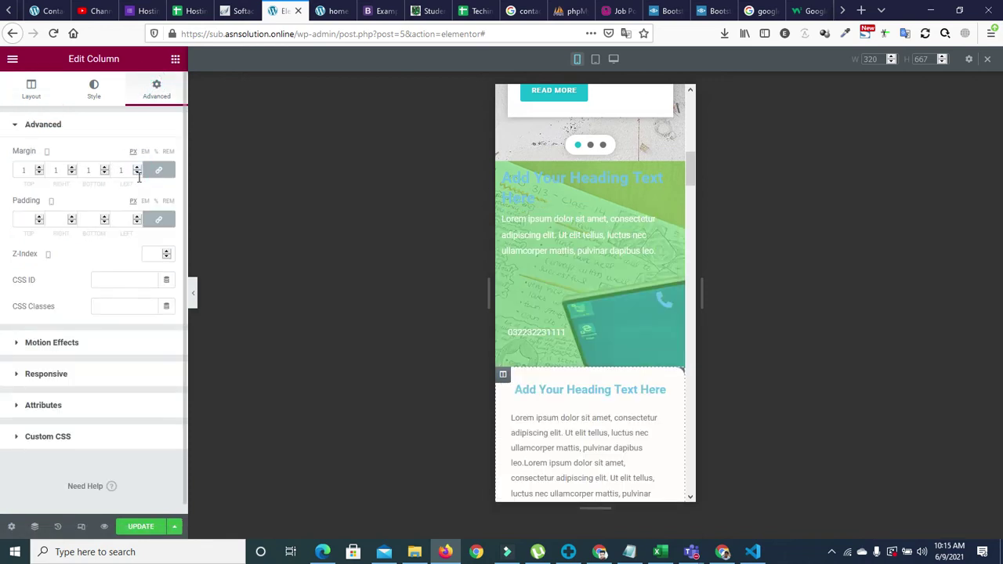
{"action": "left_click", "coordinate": [137, 173]}
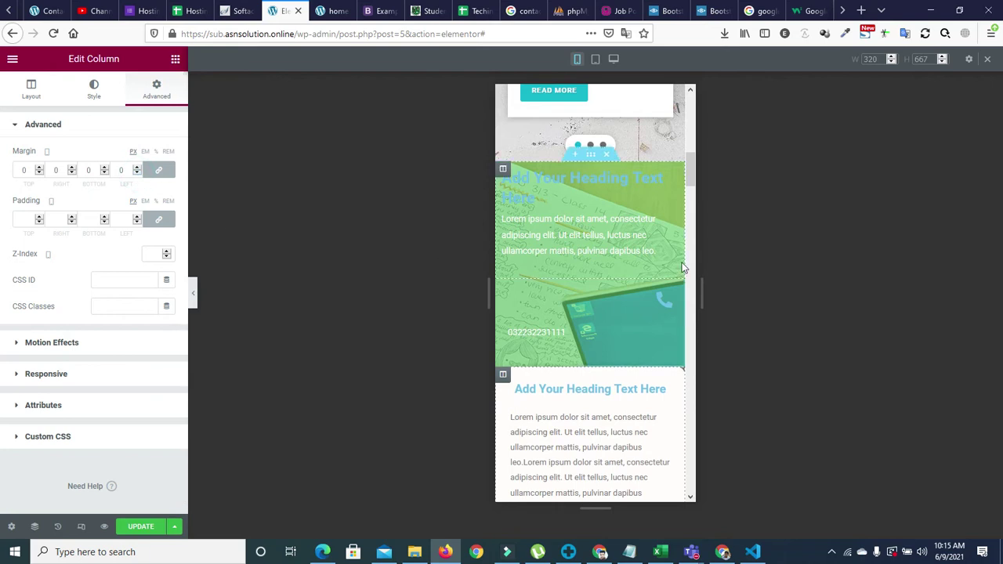
{"action": "scroll", "coordinate": [689, 188], "scroll_direction": "down", "scroll_amount": 5}
{"action": "scroll", "coordinate": [691, 188], "scroll_direction": "up", "scroll_amount": 2}
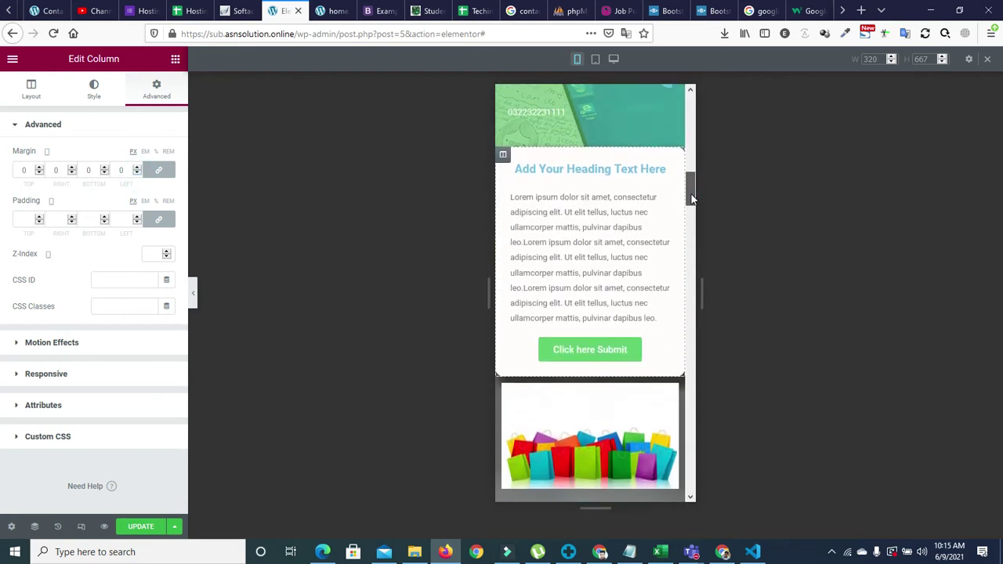
{"action": "scroll", "coordinate": [692, 193], "scroll_direction": "down", "scroll_amount": 2}
{"action": "scroll", "coordinate": [691, 188], "scroll_direction": "up", "scroll_amount": 5}
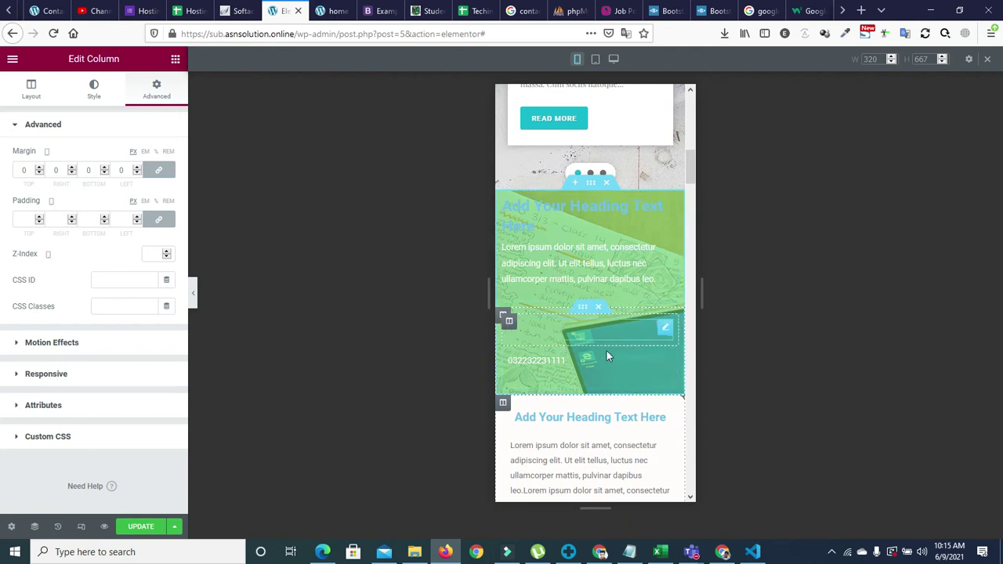
Set the mobile column width of the phone icon to 3% in the green section.
{"action": "left_click", "coordinate": [508, 324]}
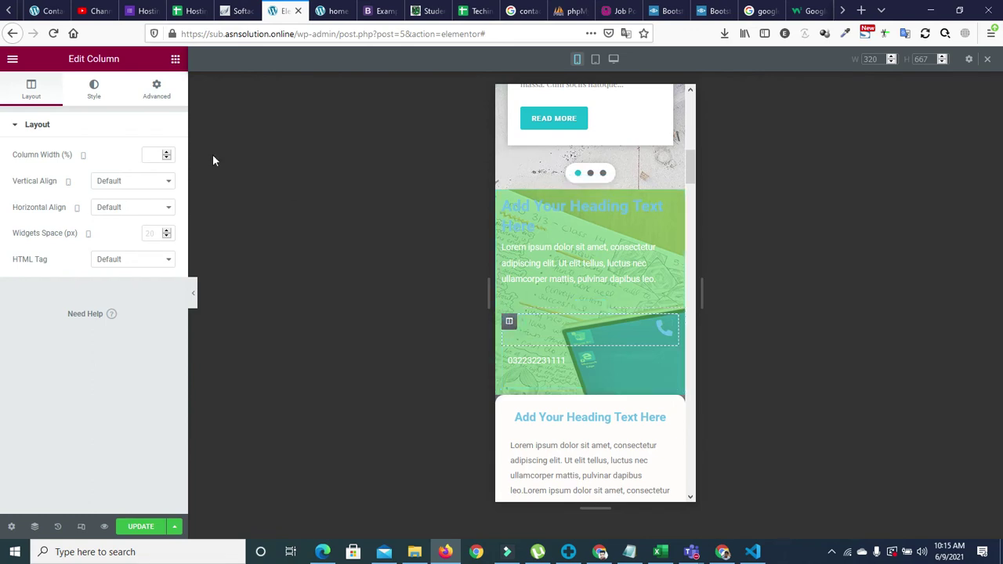
{"action": "left_click", "coordinate": [166, 156]}
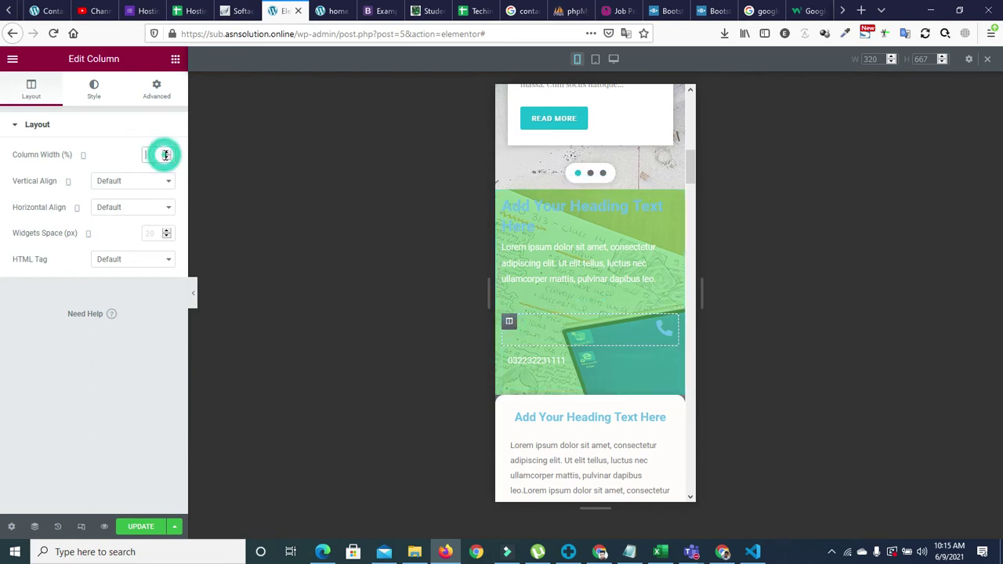
{"action": "left_click", "coordinate": [166, 154]}
{"action": "left_click", "coordinate": [167, 154]}
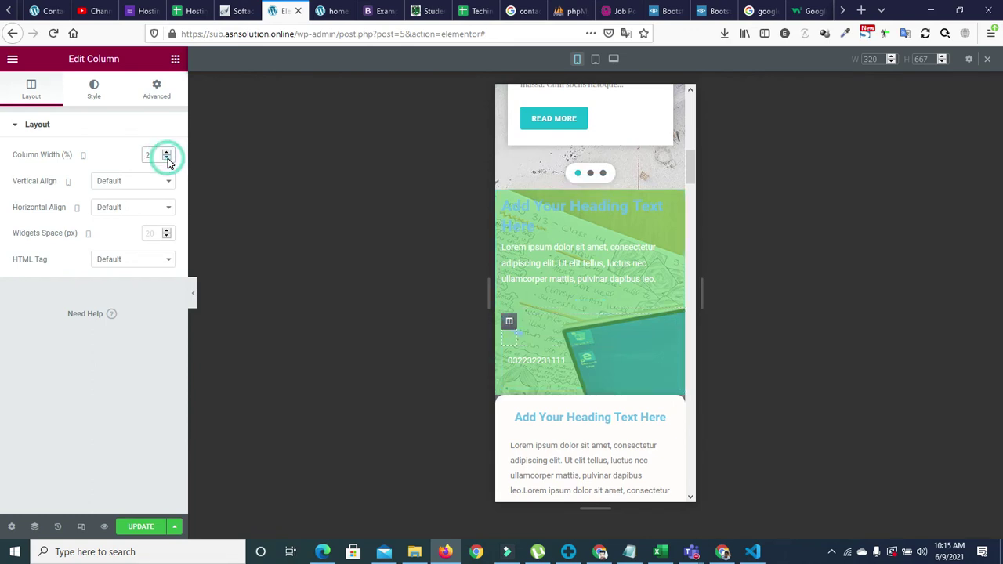
{"action": "left_click", "coordinate": [167, 153]}
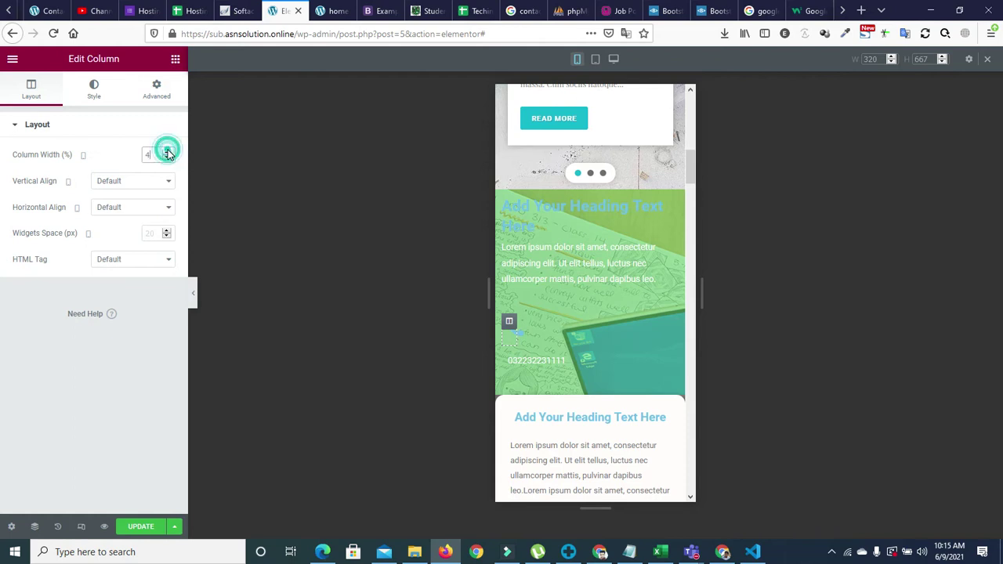
{"action": "left_click", "coordinate": [167, 158]}
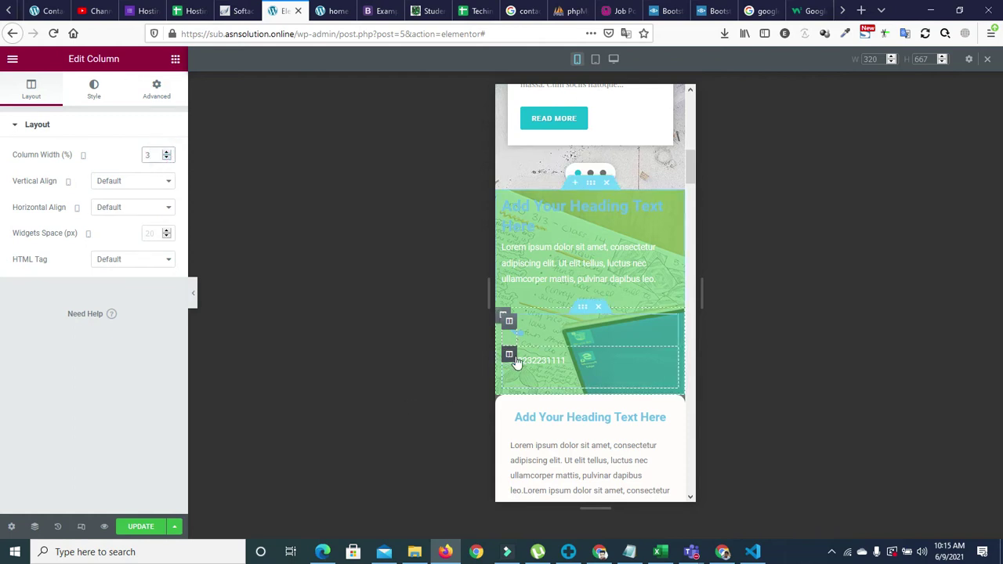
Try a 55% mobile column width for the phone number in the green section.
{"action": "left_click", "coordinate": [510, 357]}
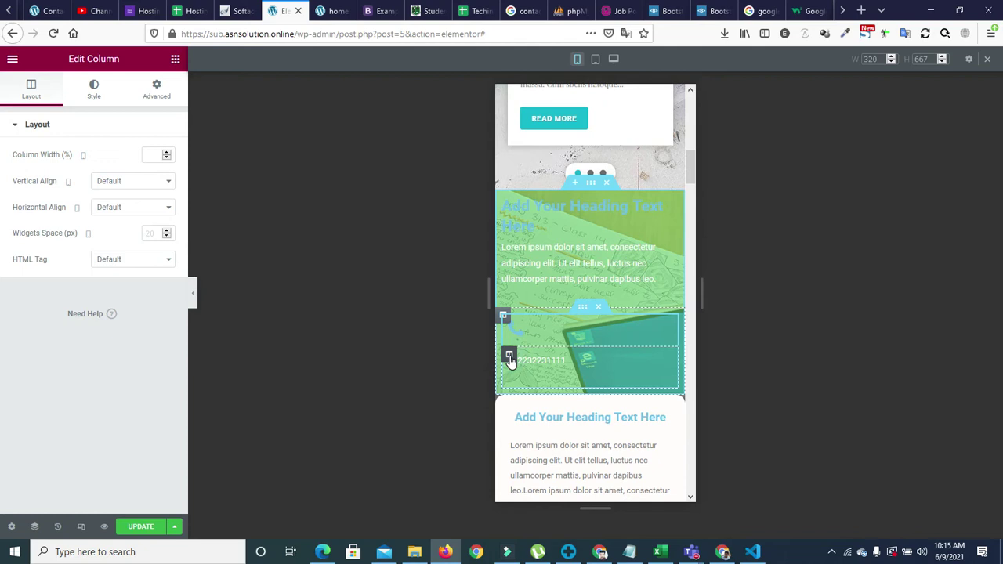
{"action": "left_click", "coordinate": [167, 157]}
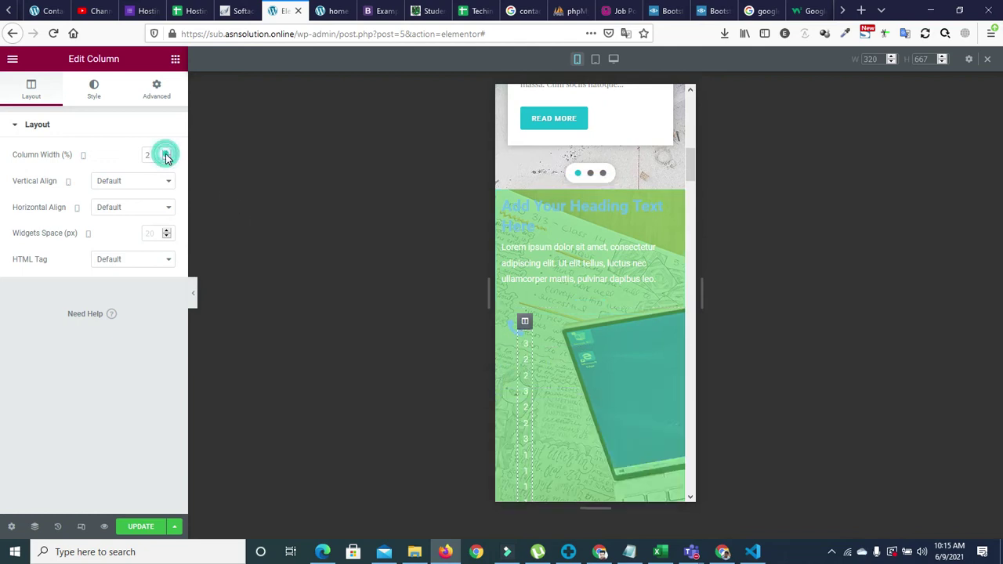
{"action": "left_click", "coordinate": [166, 154]}
{"action": "left_click", "coordinate": [167, 154]}
{"action": "left_click", "coordinate": [167, 154]}
{"action": "left_click", "coordinate": [167, 154]}
{"action": "left_click", "coordinate": [166, 154]}
{"action": "left_click", "coordinate": [167, 153]}
{"action": "left_click", "coordinate": [167, 154]}
{"action": "left_click", "coordinate": [167, 153]}
{"action": "left_click", "coordinate": [167, 153]}
{"action": "left_click", "coordinate": [167, 154]}
{"action": "left_click", "coordinate": [167, 153]}
{"action": "left_click", "coordinate": [167, 153]}
{"action": "left_click", "coordinate": [167, 153]}
{"action": "left_click", "coordinate": [167, 154]}
{"action": "left_click", "coordinate": [167, 154]}
{"action": "left_click", "coordinate": [167, 154]}
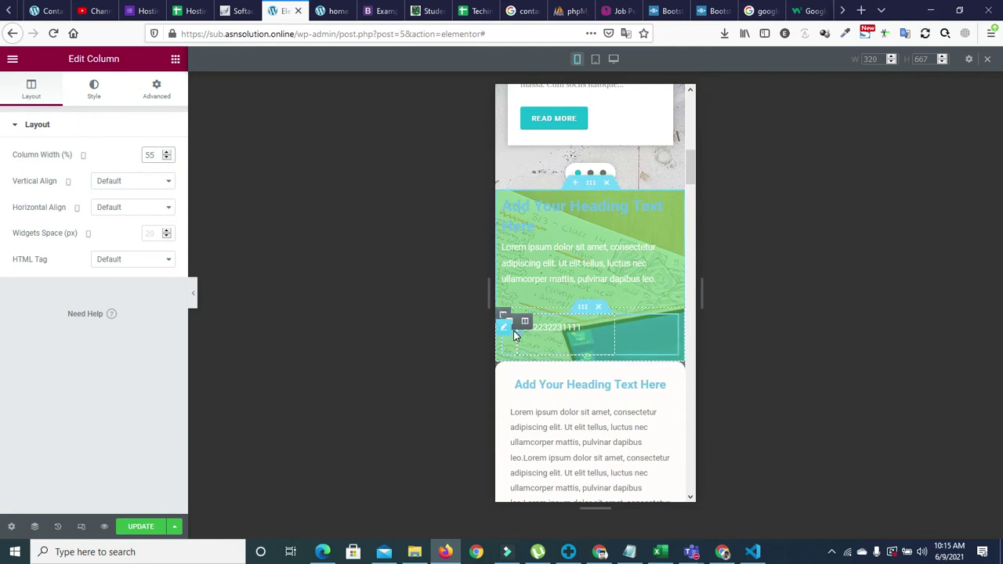
Try other mobile widths for the phone icon's column and undo the recent column width changes.
{"action": "key", "text": "BackSpace"}
{"action": "key", "text": "BackSpace"}
{"action": "type", "text": "3"}
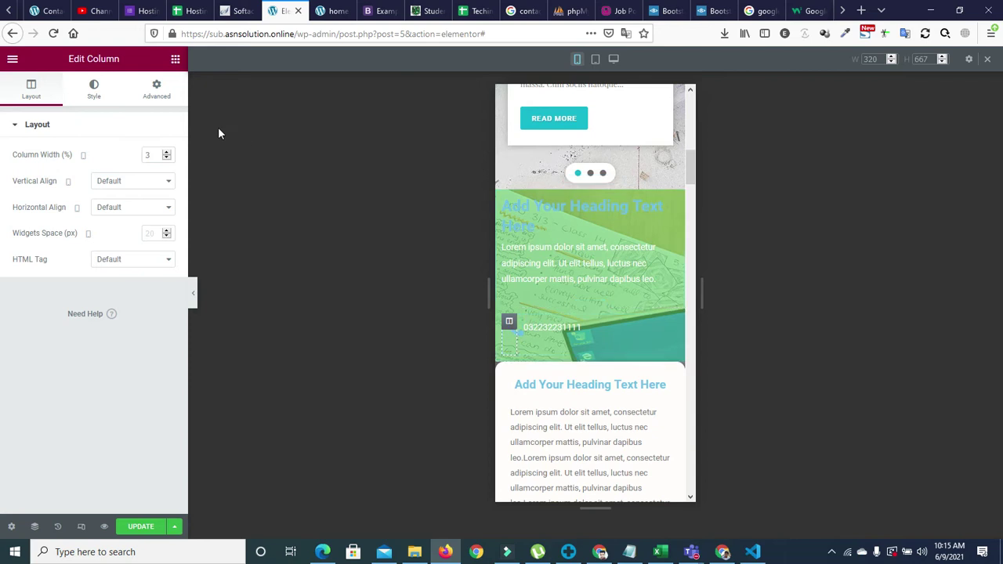
{"action": "left_click", "coordinate": [166, 152]}
{"action": "left_click", "coordinate": [167, 153]}
{"action": "left_click", "coordinate": [166, 152]}
{"action": "left_click", "coordinate": [166, 152]}
{"action": "left_click", "coordinate": [166, 152]}
{"action": "key", "text": "ctrl+z"}
{"action": "key", "text": "ctrl+z"}
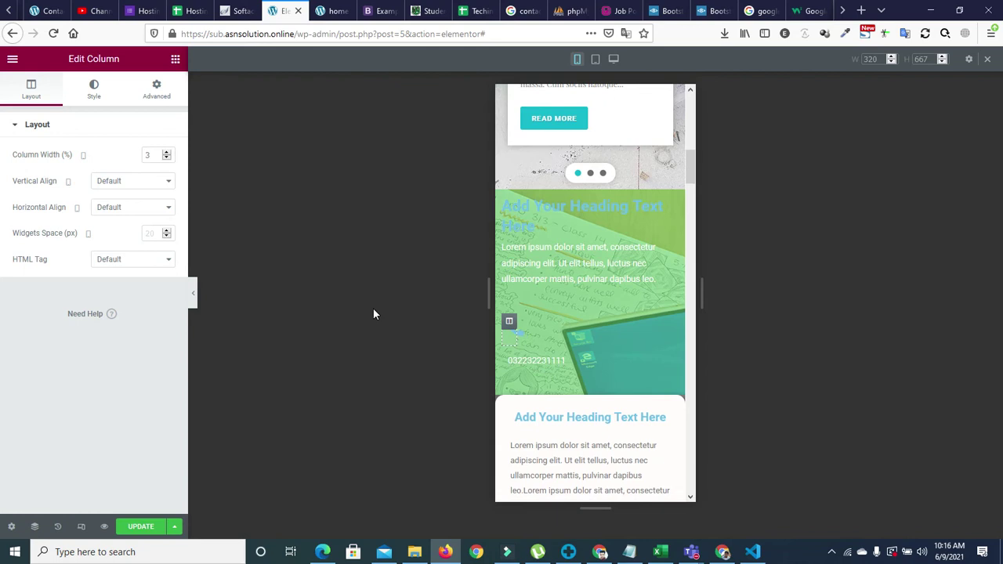
Set the mobile column width of the phone icon to 16% in the green section.
{"action": "key", "text": "Down"}
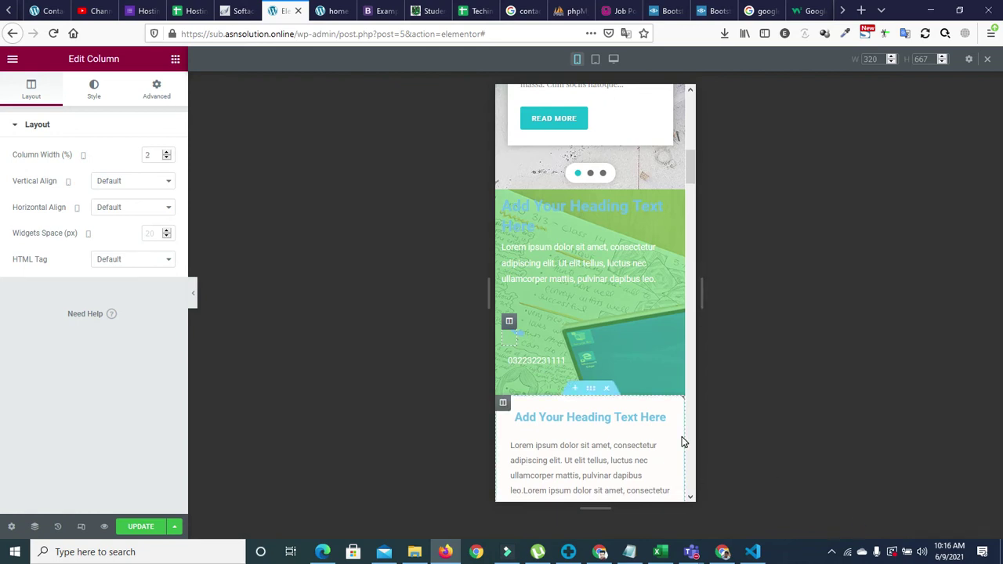
{"action": "key", "text": "BackSpace"}
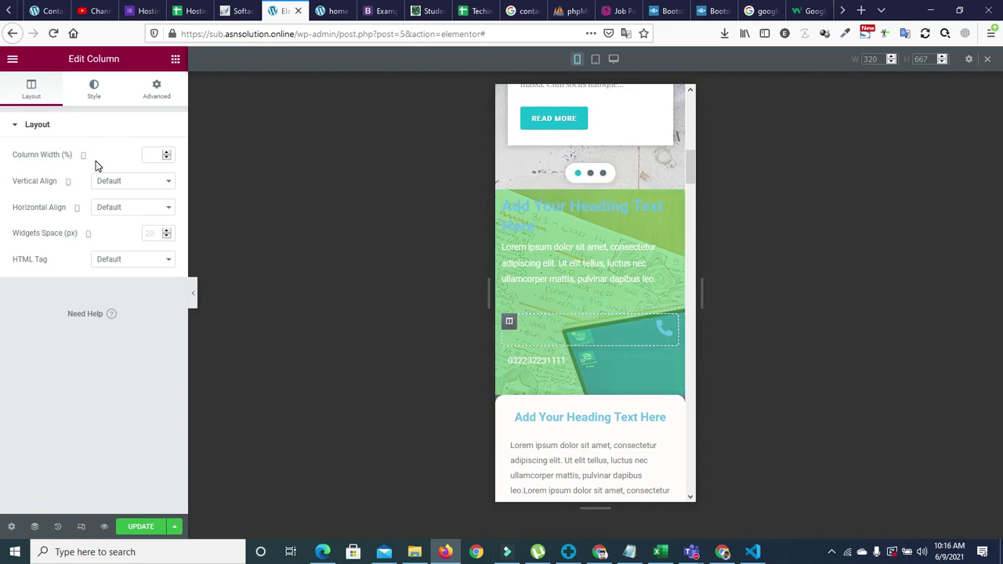
{"action": "left_click", "coordinate": [166, 156]}
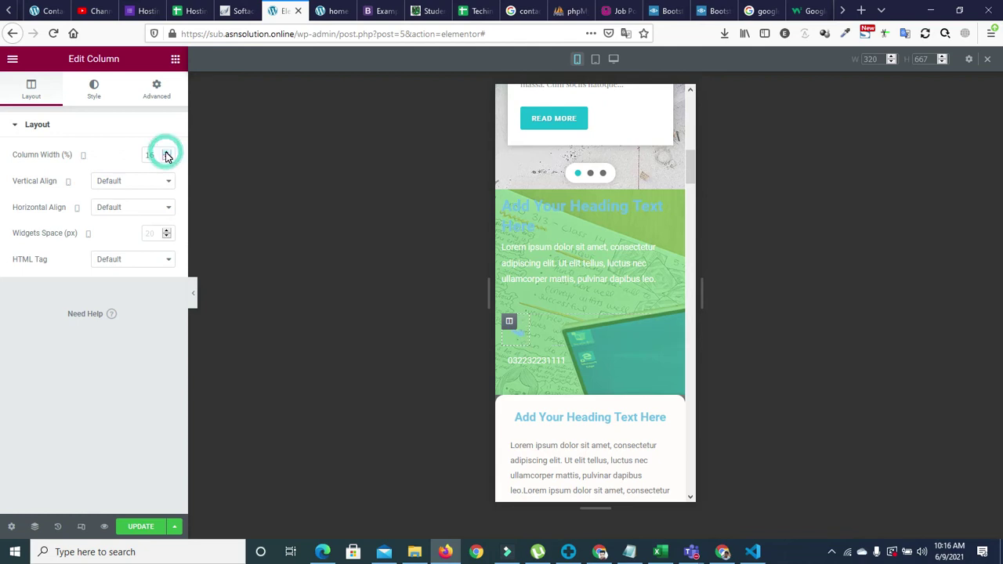
Set the mobile column width of the phone number in the green section to 49%.
{"action": "left_click", "coordinate": [509, 357]}
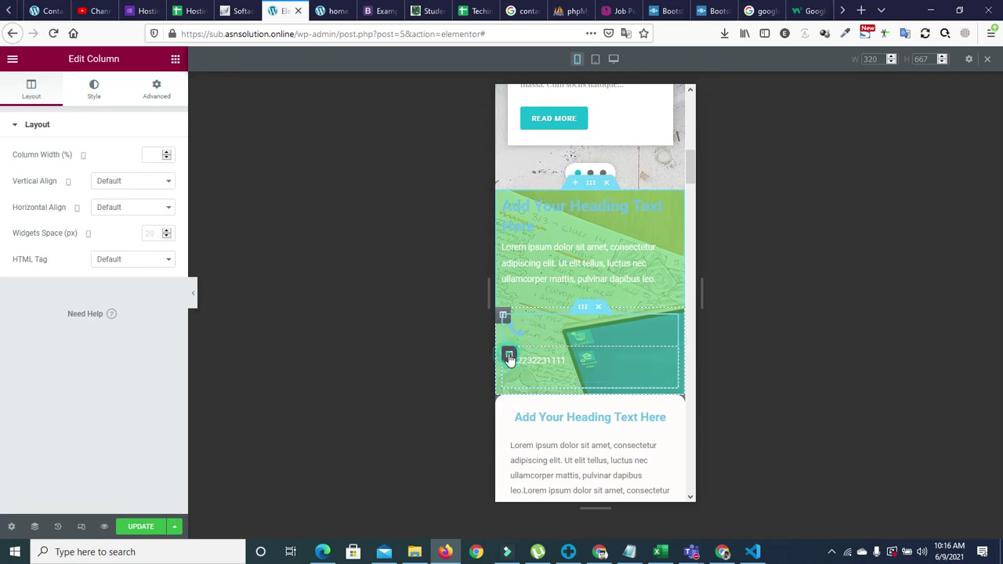
{"action": "left_click", "coordinate": [167, 152]}
{"action": "left_click", "coordinate": [166, 151]}
{"action": "left_click", "coordinate": [166, 152]}
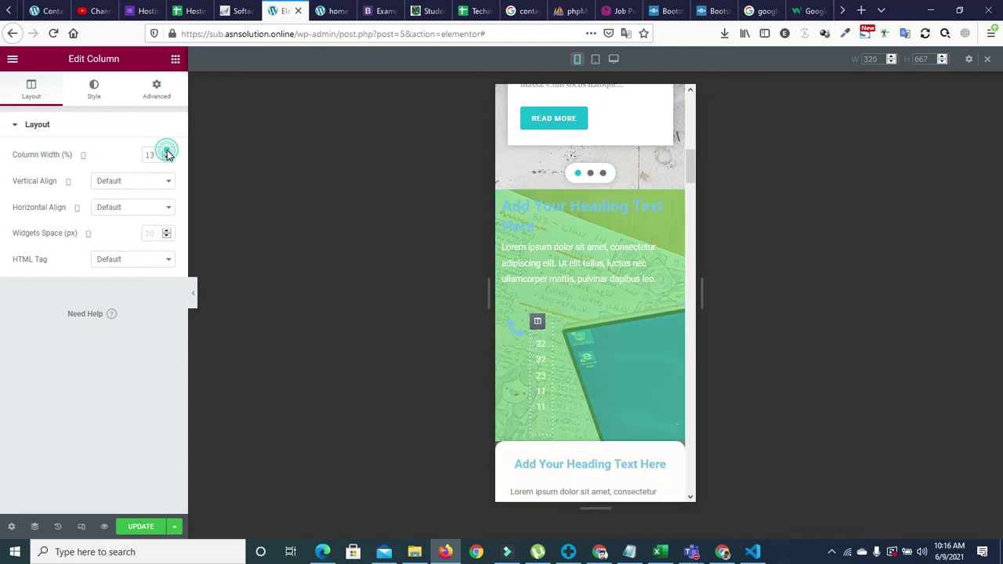
{"action": "left_click", "coordinate": [167, 153]}
{"action": "scroll", "coordinate": [167, 154], "scroll_direction": "up", "scroll_amount": 7}
{"action": "scroll", "coordinate": [167, 154], "scroll_direction": "up", "scroll_amount": 8}
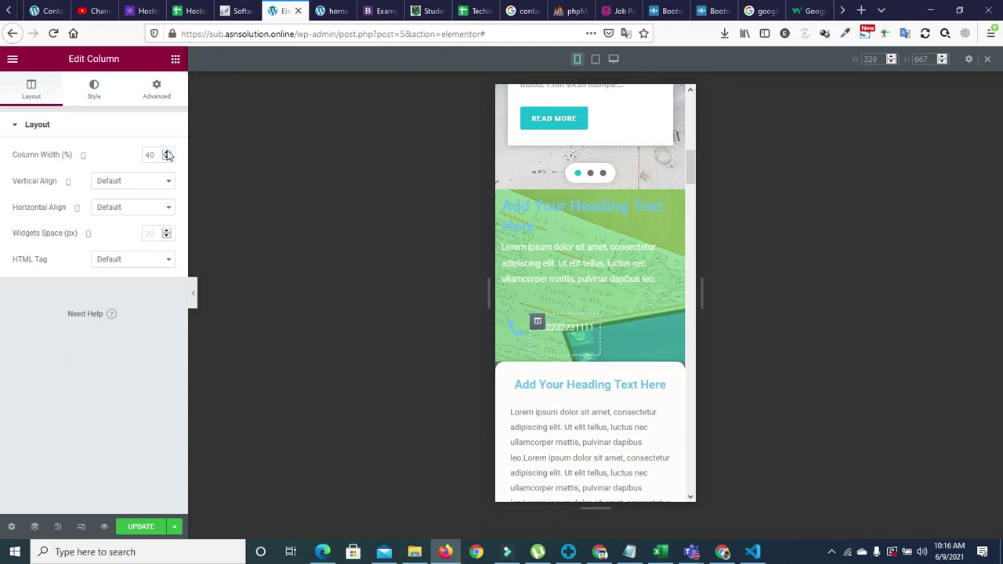
{"action": "left_click", "coordinate": [167, 152]}
{"action": "left_click", "coordinate": [166, 152]}
{"action": "left_click", "coordinate": [167, 152]}
{"action": "left_click", "coordinate": [166, 152]}
{"action": "scroll", "coordinate": [690, 169], "scroll_direction": "down", "scroll_amount": 1}
Hide the spacer below the first Read more button in the Technical Desgin section on mobile.
{"action": "left_click_drag", "start_coordinate": [690, 168], "coordinate": [693, 188]}
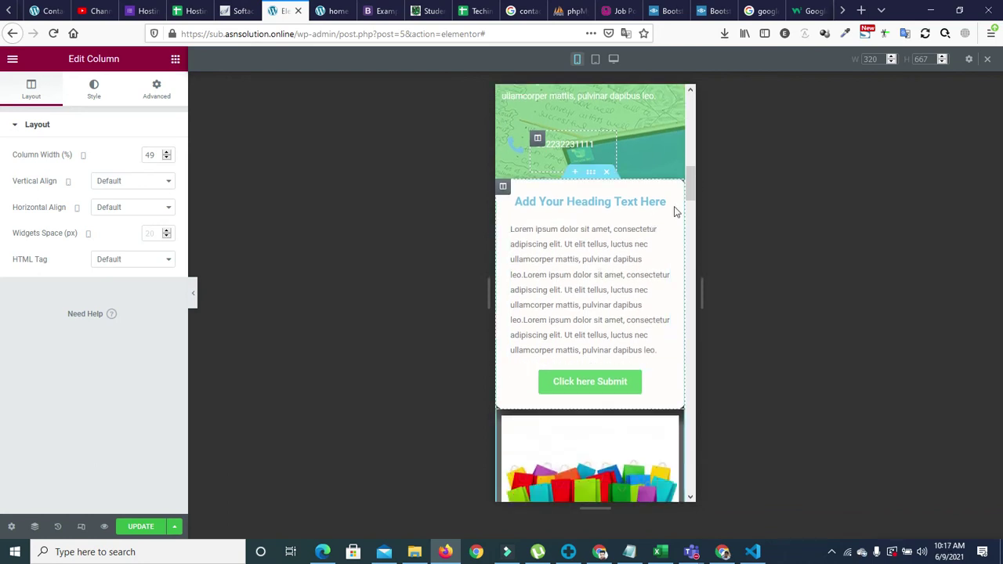
{"action": "left_click_drag", "start_coordinate": [691, 182], "coordinate": [692, 229]}
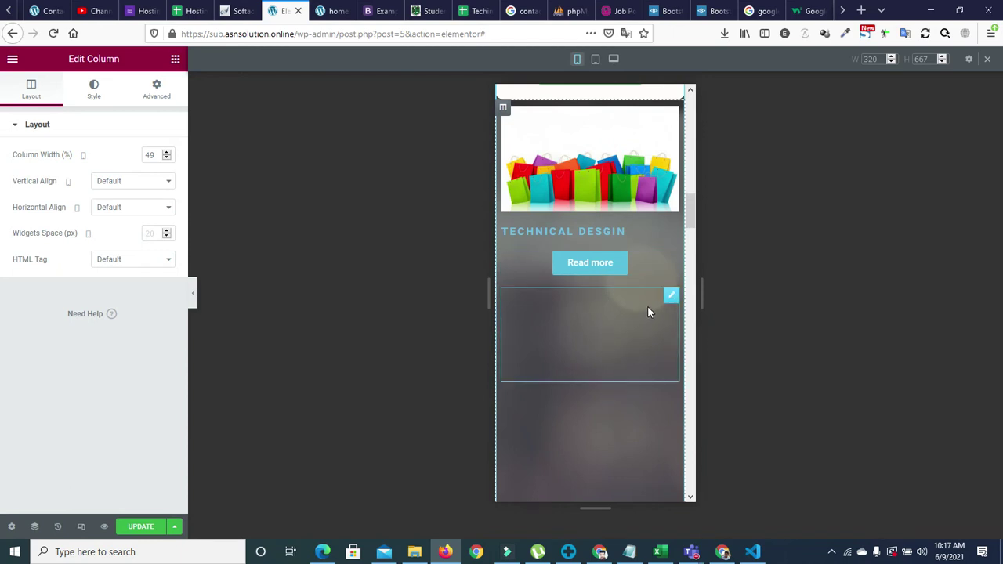
{"action": "left_click", "coordinate": [669, 298]}
{"action": "left_click", "coordinate": [141, 87]}
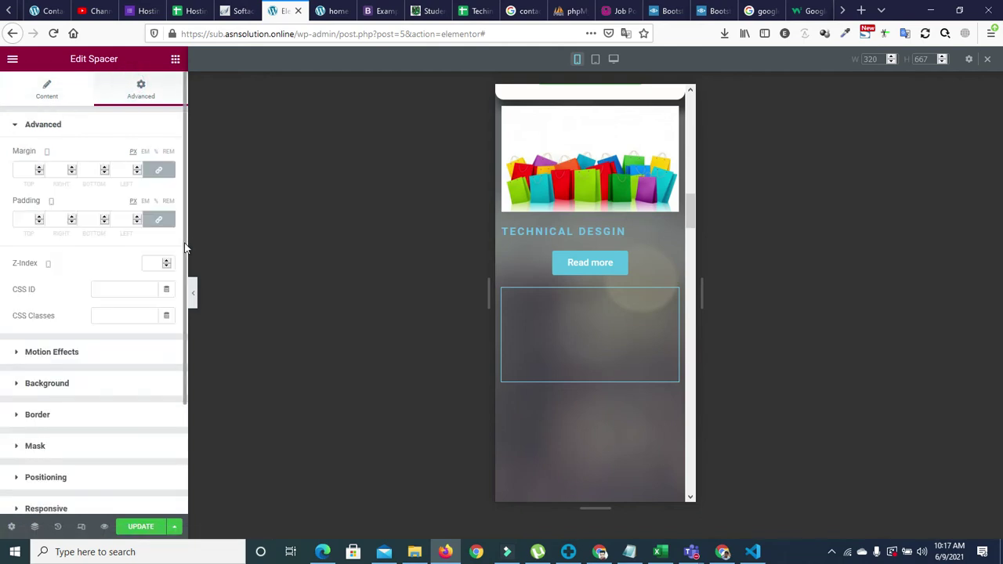
{"action": "scroll", "coordinate": [183, 242], "scroll_direction": "down", "scroll_amount": 2}
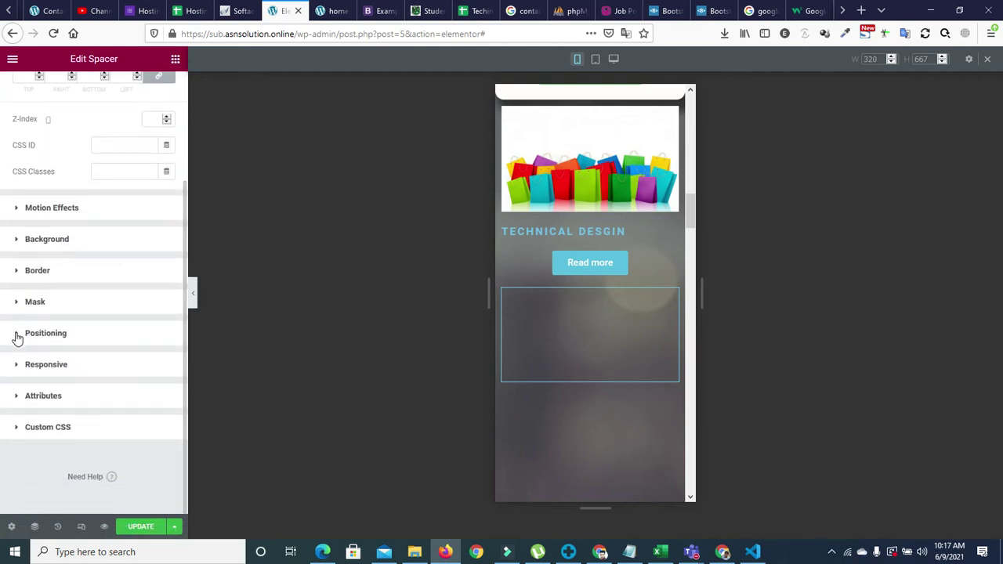
{"action": "left_click", "coordinate": [18, 363]}
{"action": "left_click", "coordinate": [165, 415]}
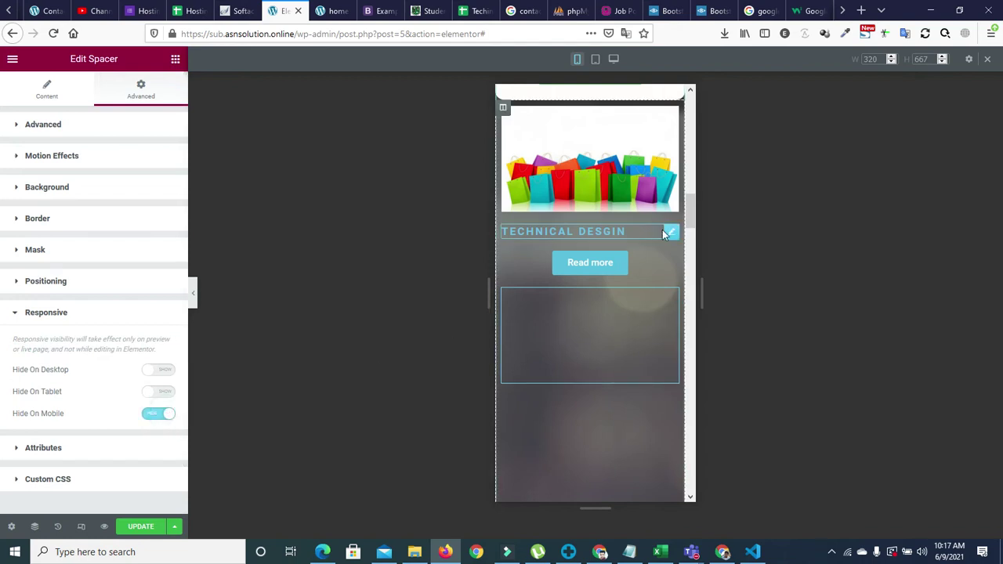
Set the mobile margin of the first shopping-bags column, below the submit form, to 0 px on all four sides.
{"action": "left_click_drag", "start_coordinate": [688, 211], "coordinate": [692, 234]}
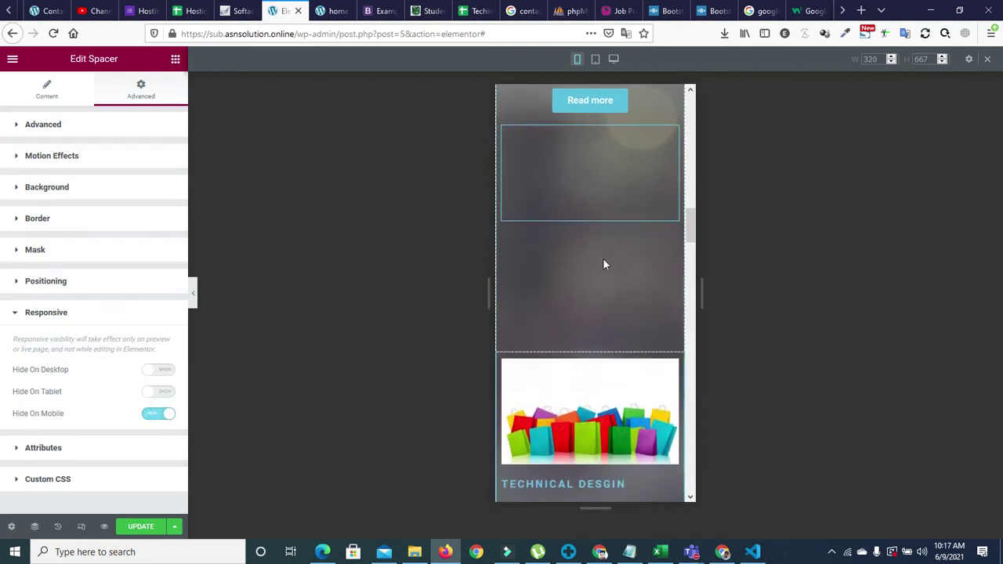
{"action": "left_click", "coordinate": [596, 263]}
{"action": "mouse_move", "coordinate": [690, 217]}
{"action": "left_mouse_down"}
{"action": "mouse_move", "coordinate": [690, 190]}
{"action": "mouse_move", "coordinate": [692, 218]}
{"action": "left_mouse_up"}
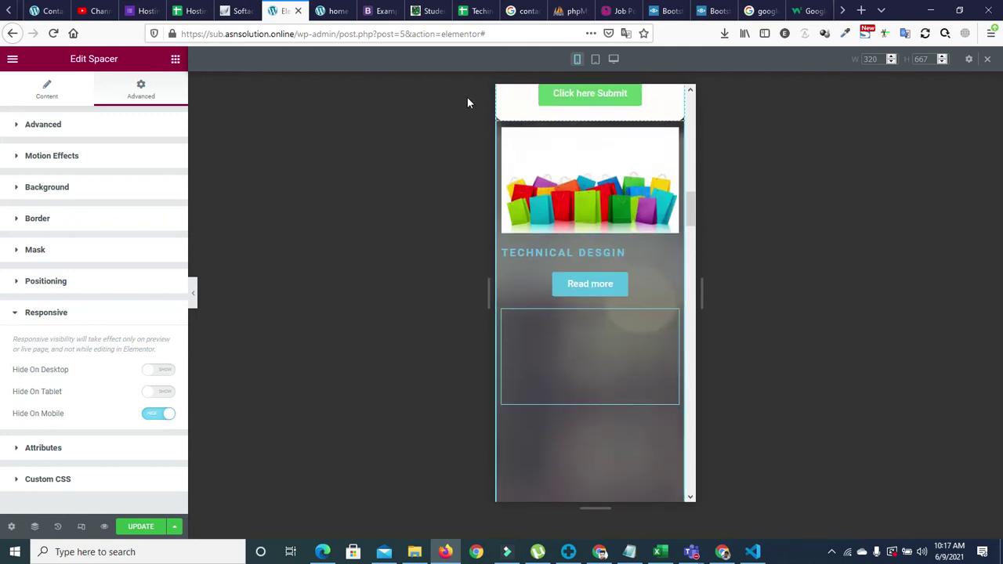
{"action": "left_click", "coordinate": [503, 130]}
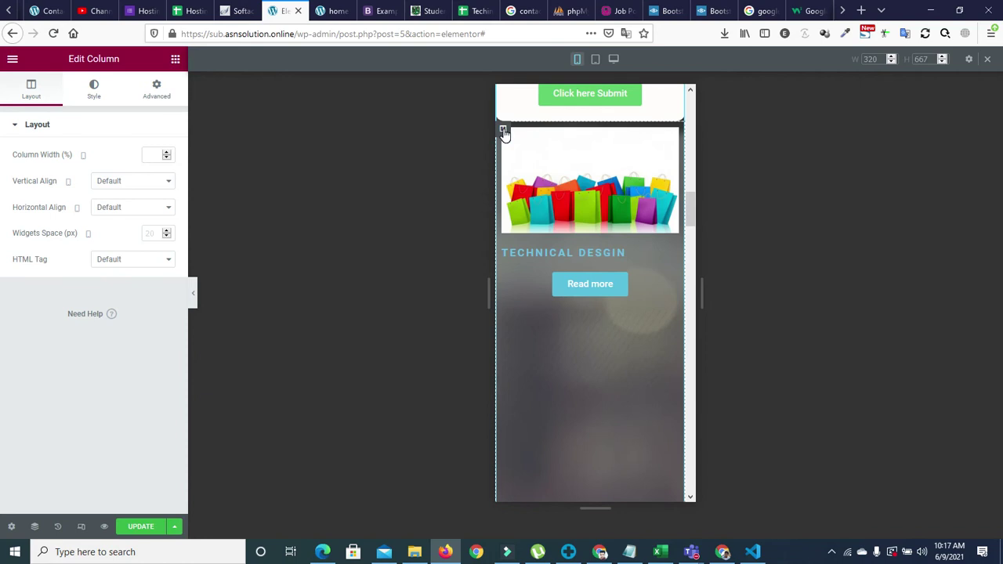
{"action": "left_click", "coordinate": [157, 85]}
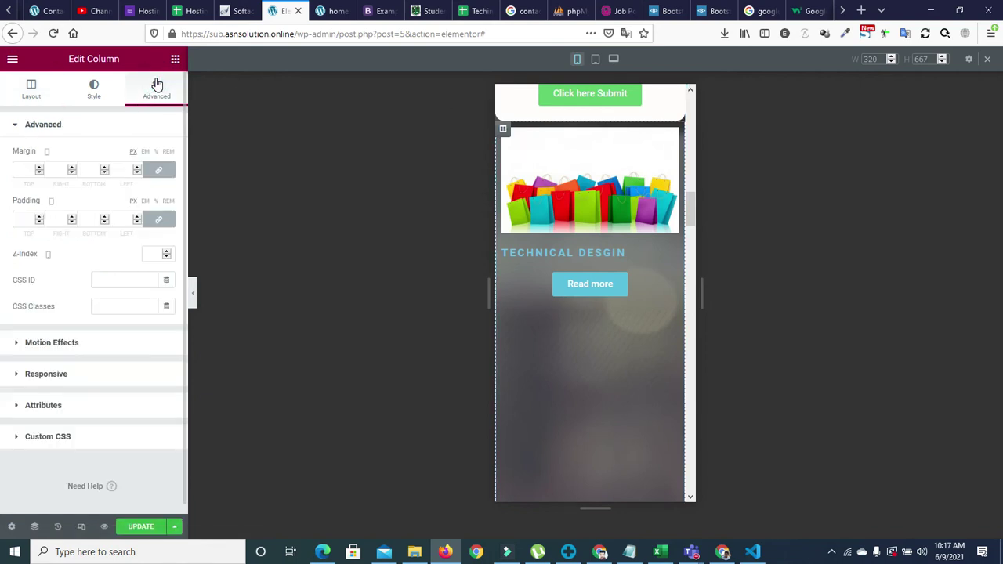
{"action": "left_click", "coordinate": [137, 167]}
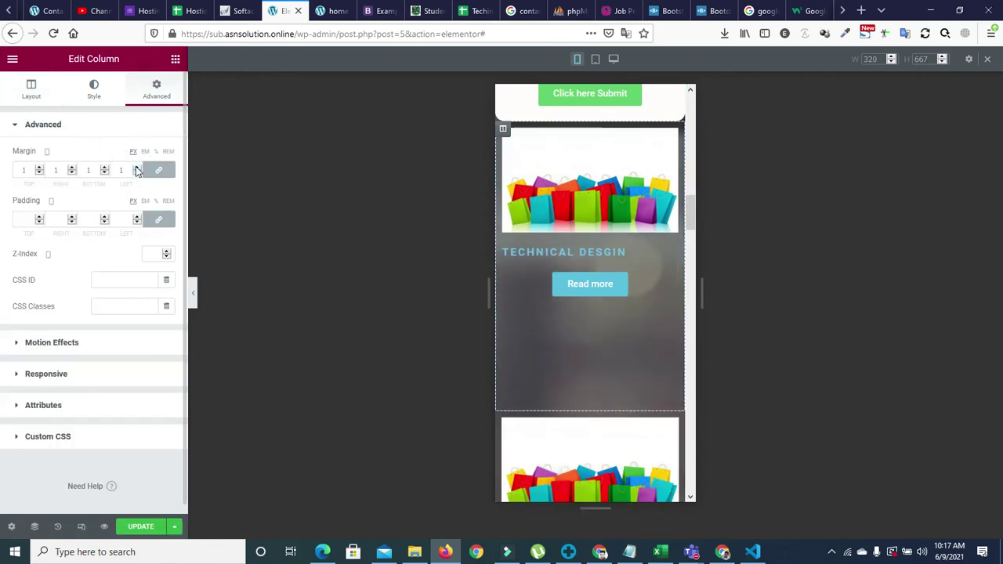
{"action": "left_click", "coordinate": [137, 173]}
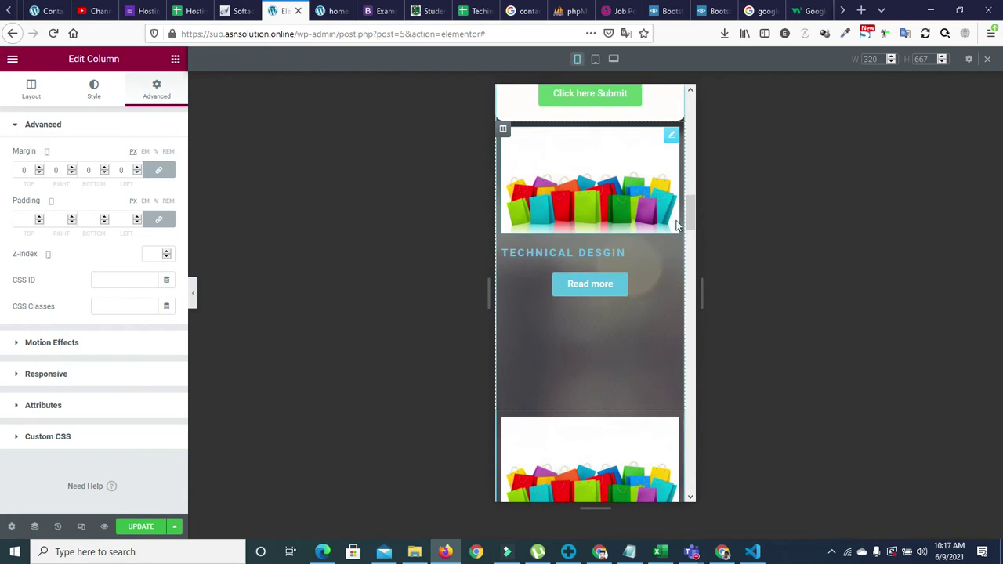
Set the mobile margin of the second shopping-bags column to 0 px on all four sides.
{"action": "left_click_drag", "start_coordinate": [690, 212], "coordinate": [690, 235]}
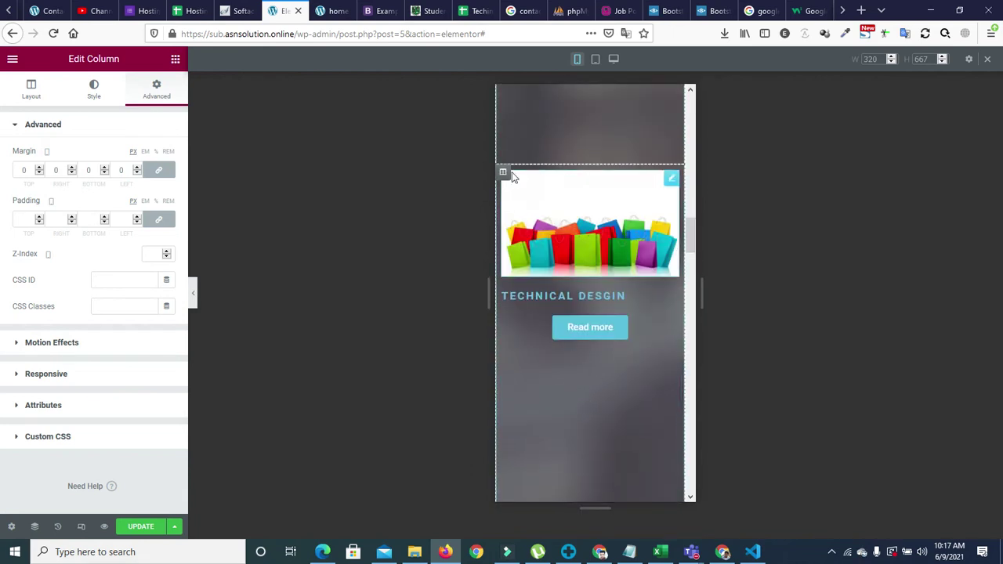
{"action": "left_click", "coordinate": [504, 172]}
{"action": "left_click", "coordinate": [155, 82]}
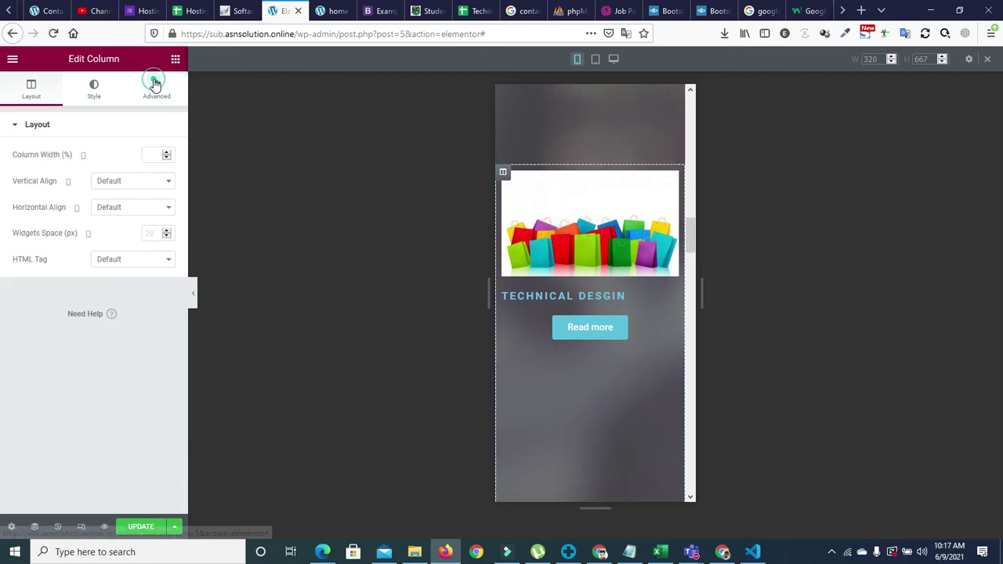
{"action": "left_click", "coordinate": [137, 169]}
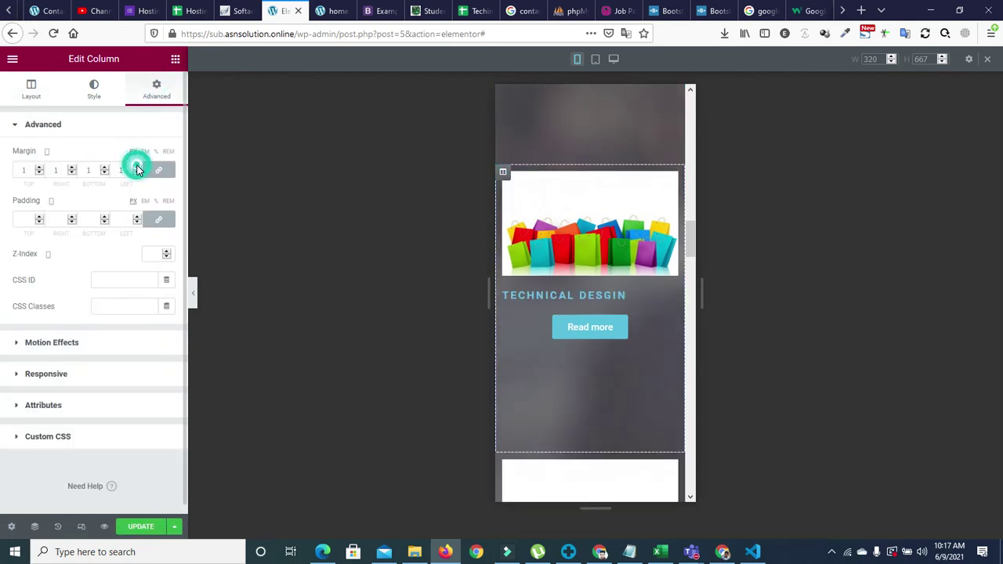
{"action": "left_click", "coordinate": [137, 172]}
Enable Hide On Mobile for the spacer below the Read more button in the second shopping-bags column.
{"action": "left_click_drag", "start_coordinate": [689, 243], "coordinate": [690, 264]}
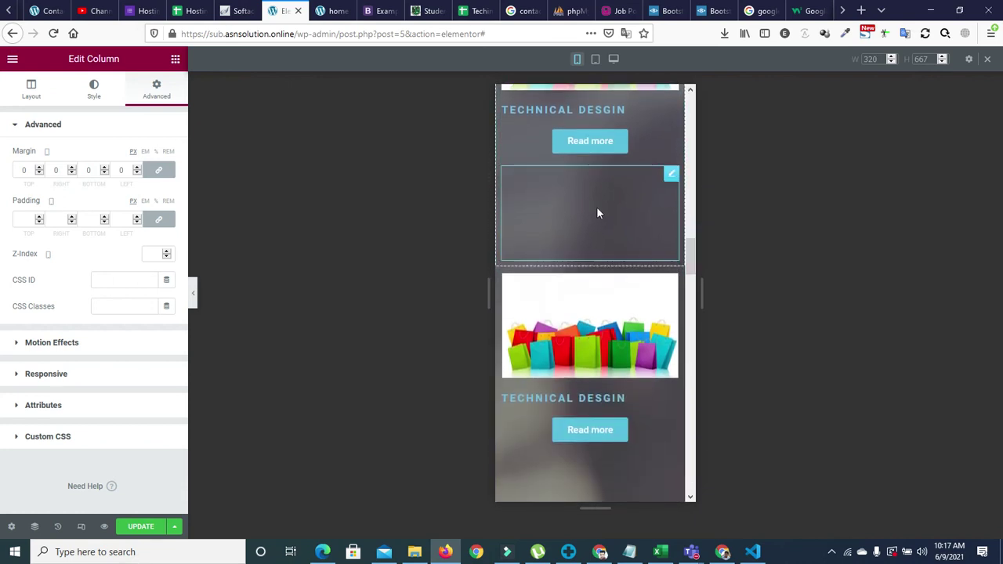
{"action": "left_click", "coordinate": [670, 178]}
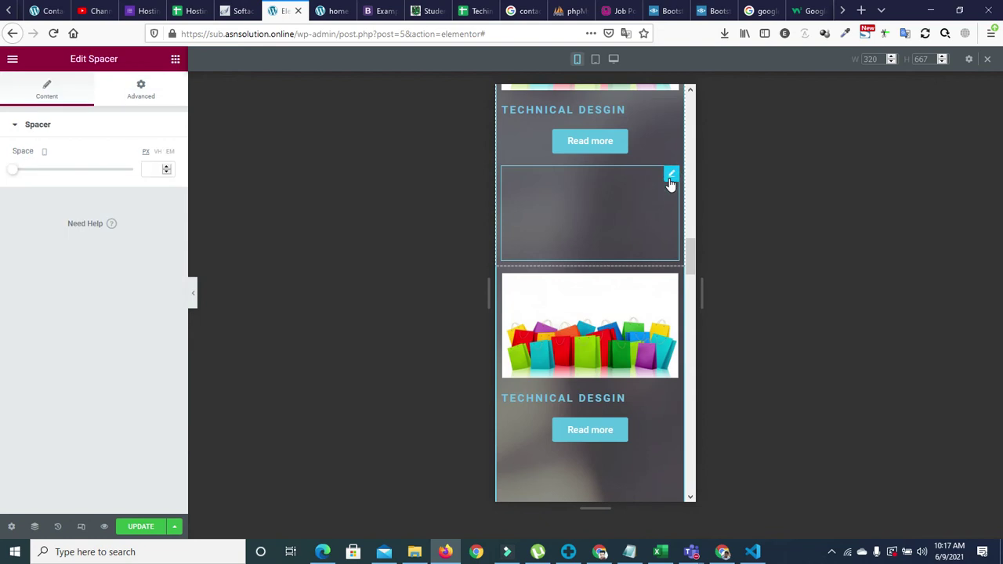
{"action": "left_click", "coordinate": [132, 92]}
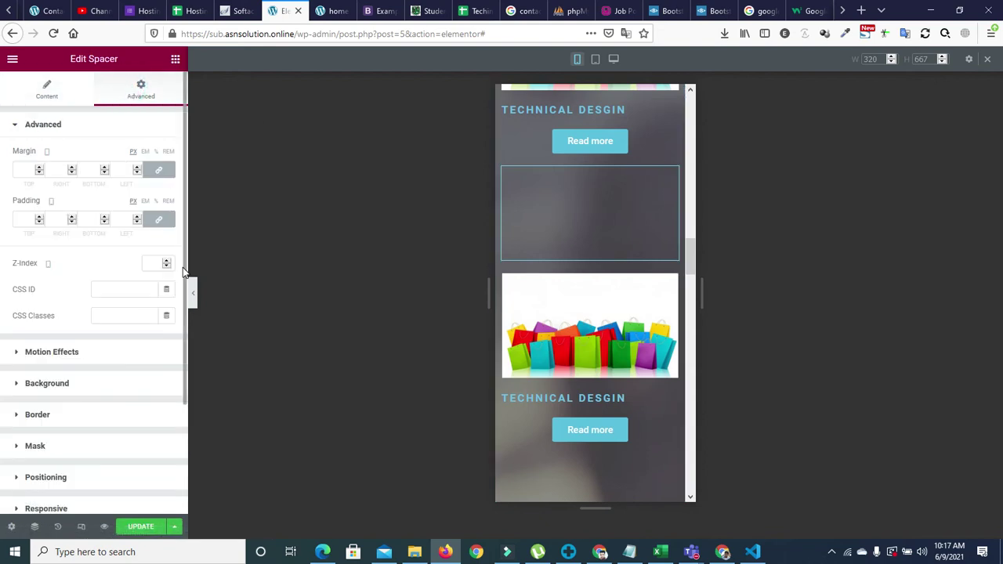
{"action": "scroll", "coordinate": [185, 275], "scroll_direction": "down", "scroll_amount": 2}
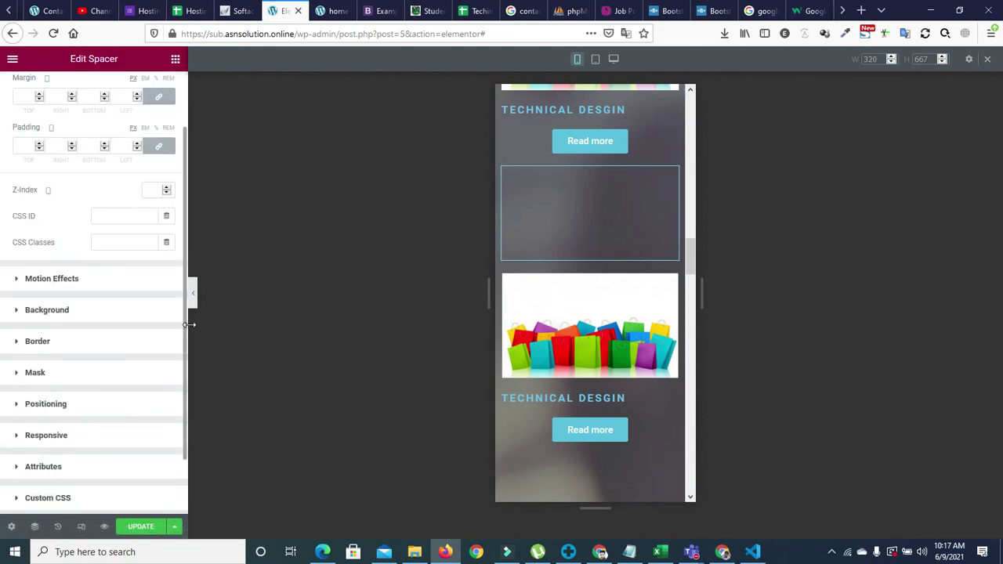
{"action": "left_click", "coordinate": [17, 442]}
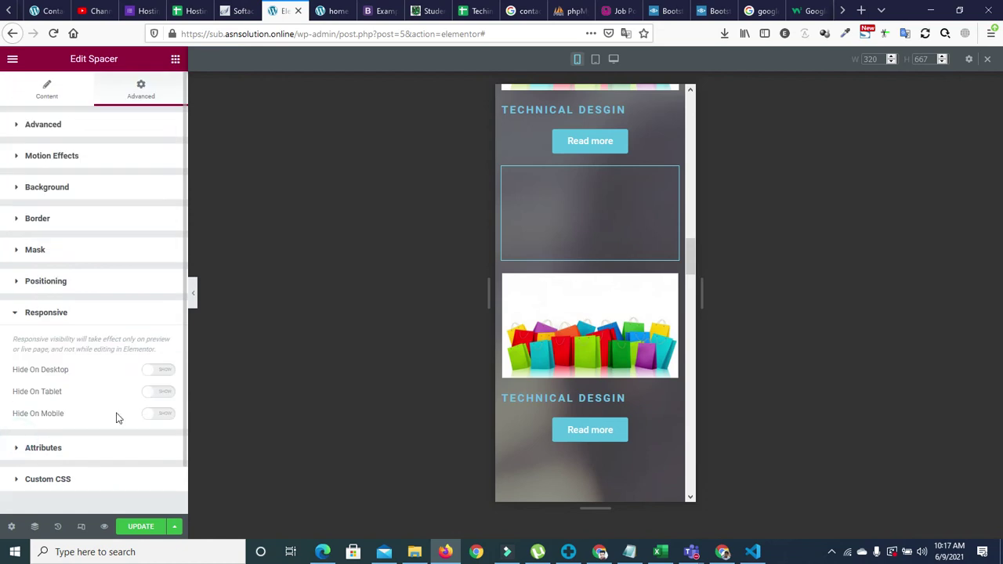
{"action": "left_click", "coordinate": [161, 414]}
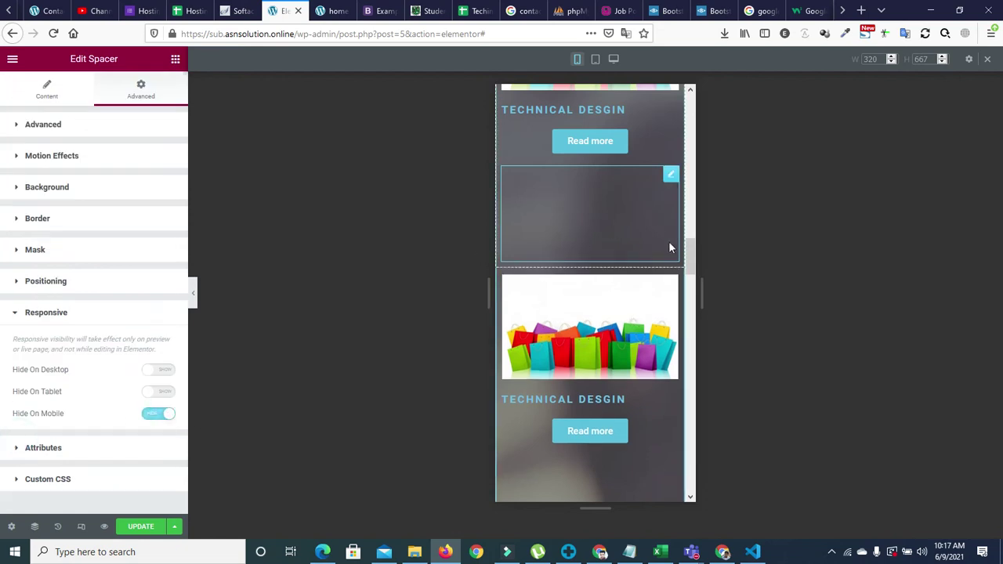
Enable Hide On Mobile for the spacer in the third shopping-bags column, just above the star card.
{"action": "left_click_drag", "start_coordinate": [690, 242], "coordinate": [692, 258]}
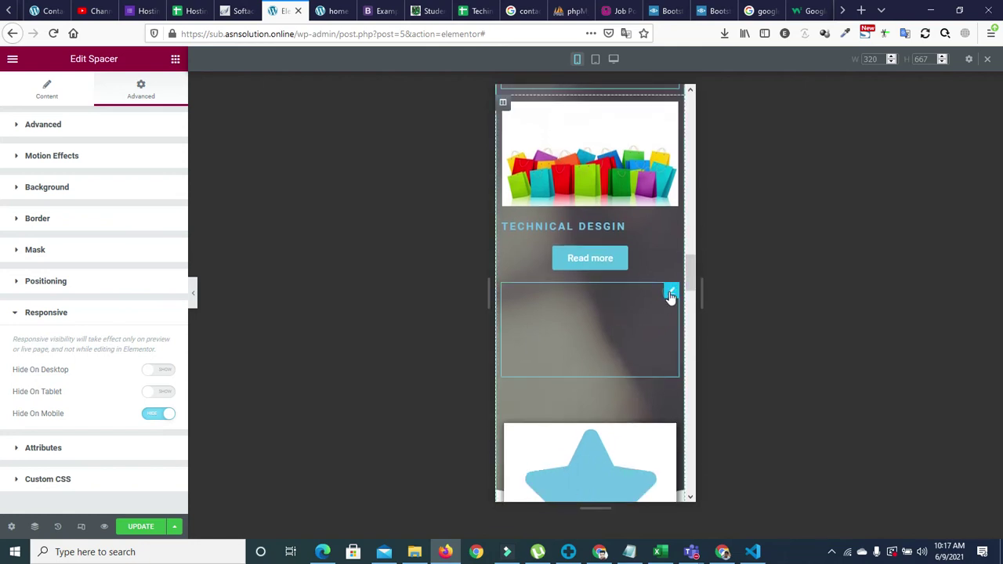
{"action": "left_click", "coordinate": [671, 295]}
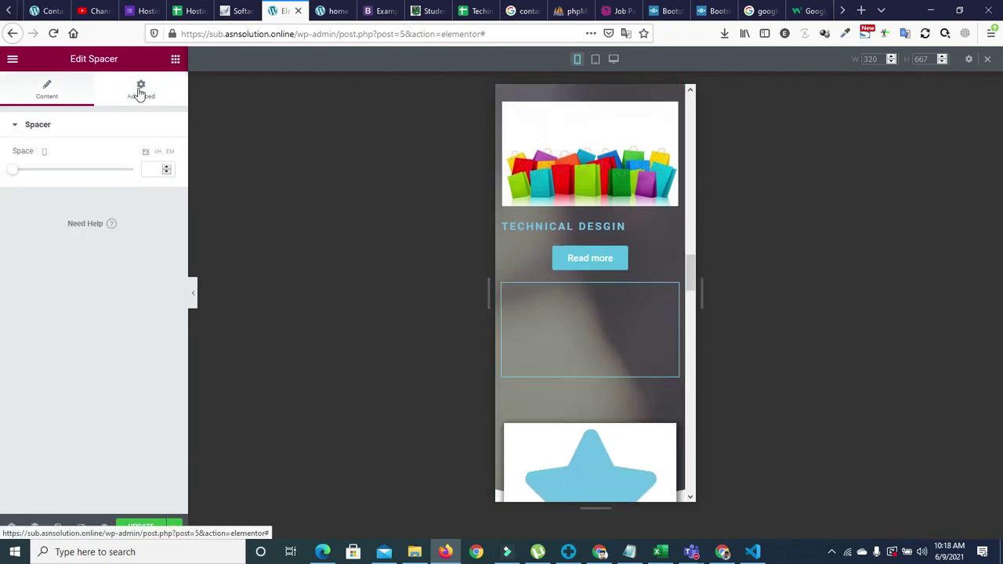
{"action": "left_click", "coordinate": [175, 59]}
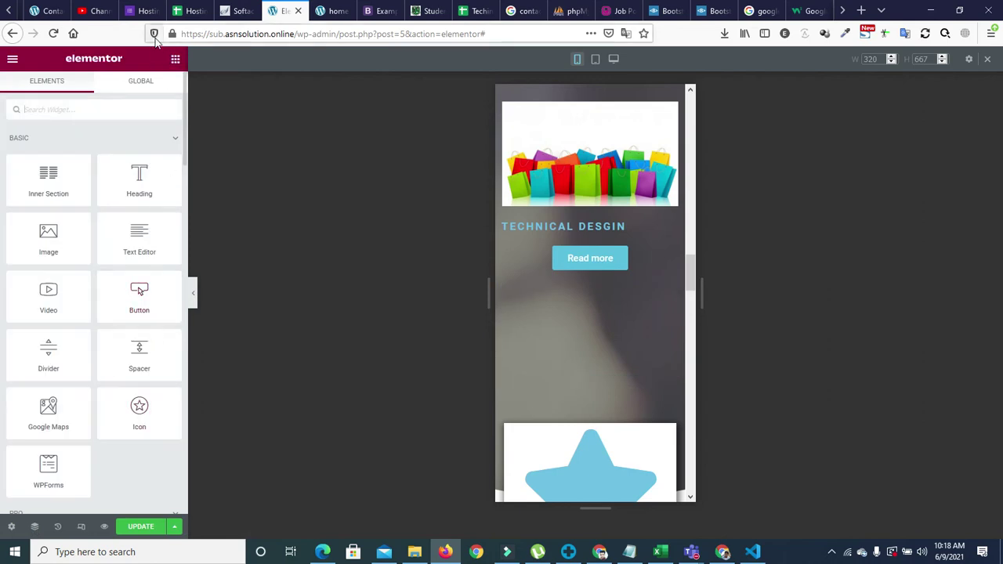
{"action": "left_click", "coordinate": [591, 333]}
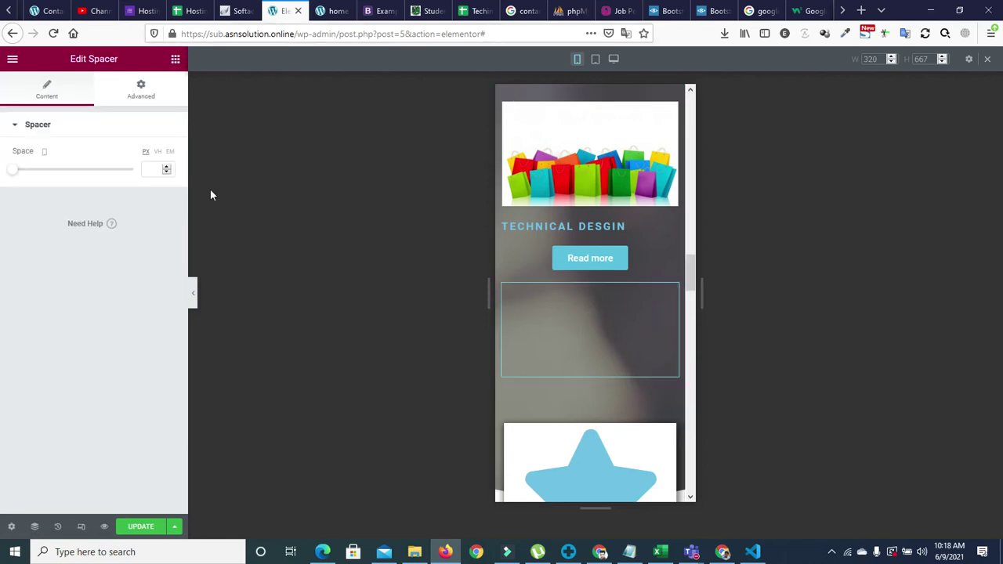
{"action": "left_click", "coordinate": [123, 86]}
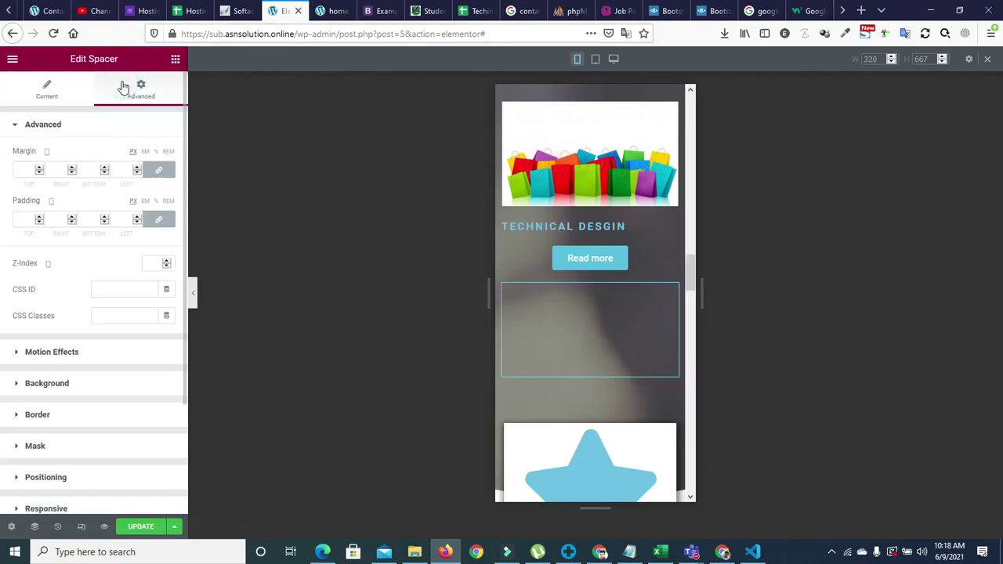
{"action": "left_click", "coordinate": [45, 509]}
{"action": "left_click", "coordinate": [163, 416]}
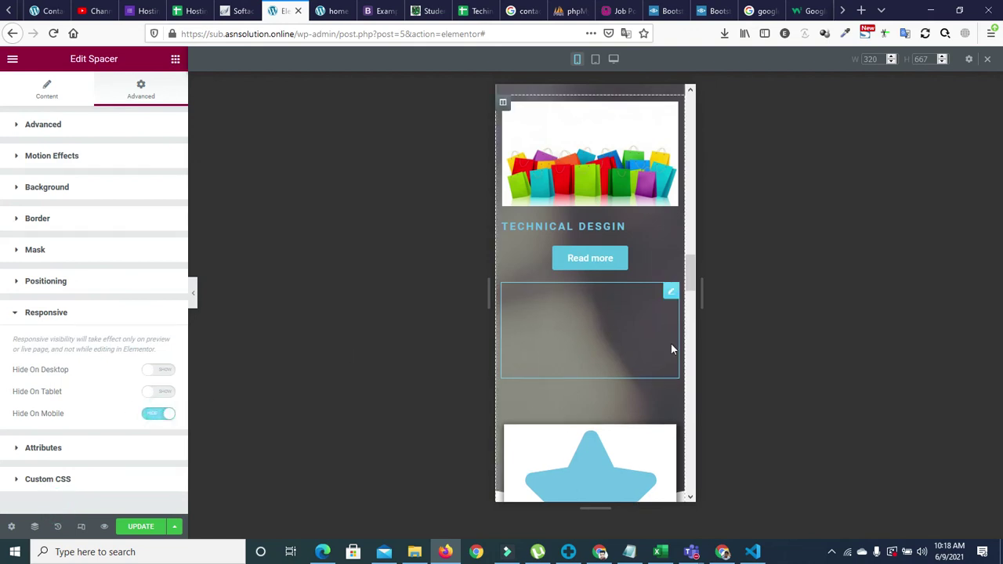
Set the mobile margin of the third shopping-bags column to 0 px on all four sides.
{"action": "mouse_move", "coordinate": [691, 276]}
{"action": "left_mouse_down"}
{"action": "mouse_move", "coordinate": [694, 246]}
{"action": "mouse_move", "coordinate": [694, 280]}
{"action": "left_mouse_up"}
{"action": "scroll", "coordinate": [693, 282], "scroll_direction": "down", "scroll_amount": 3}
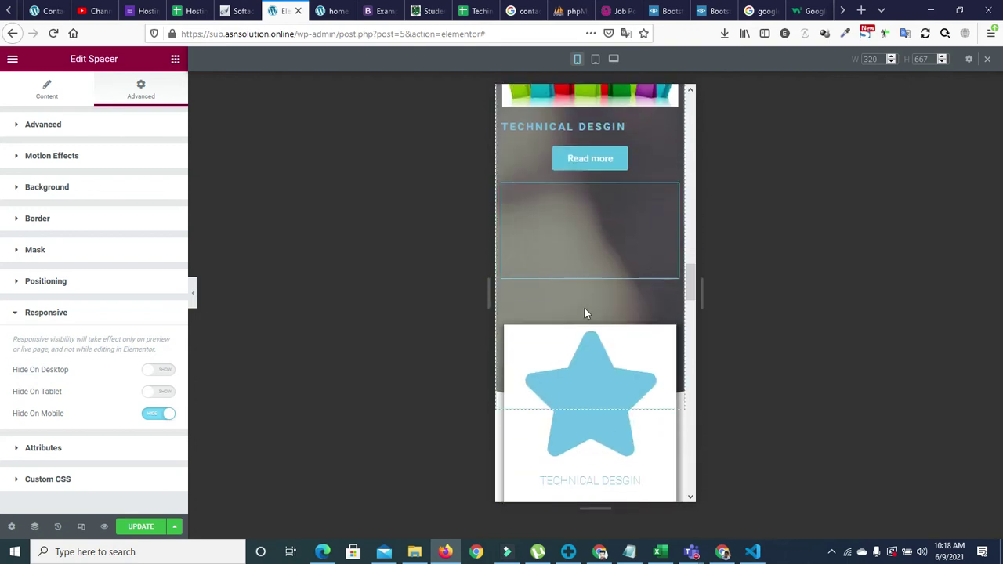
{"action": "scroll", "coordinate": [693, 280], "scroll_direction": "up", "scroll_amount": 5}
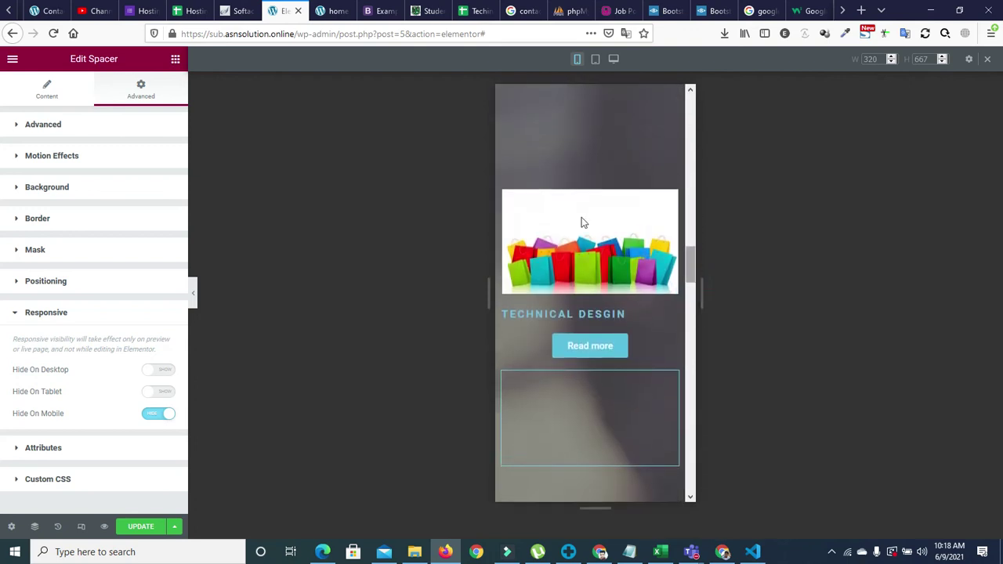
{"action": "left_click", "coordinate": [504, 193]}
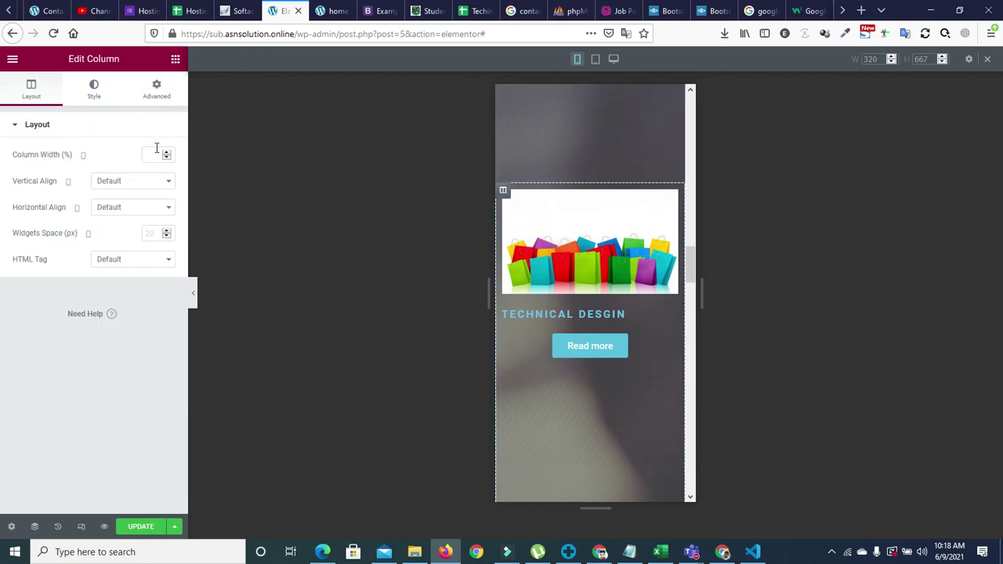
{"action": "left_click", "coordinate": [157, 94]}
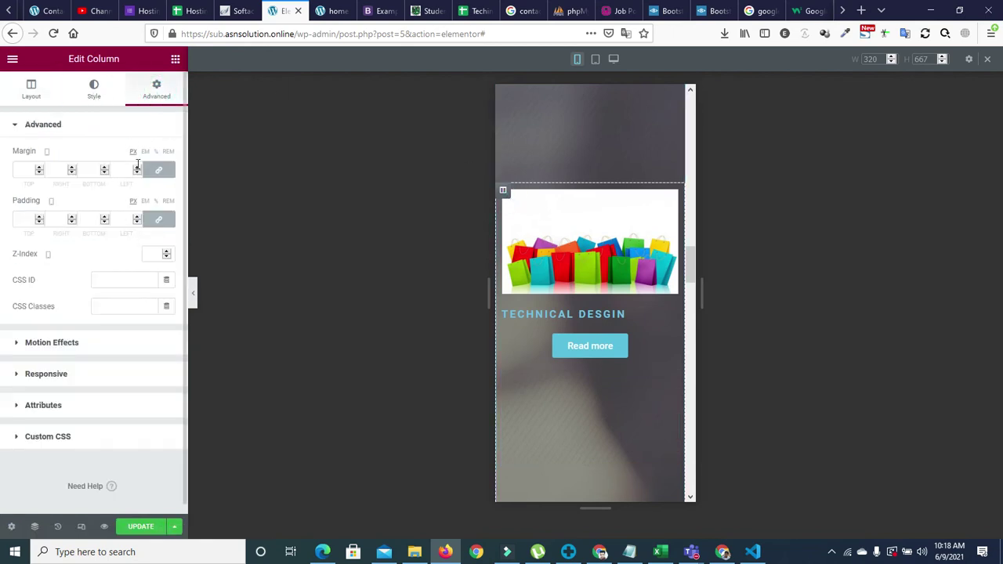
{"action": "left_click", "coordinate": [137, 171]}
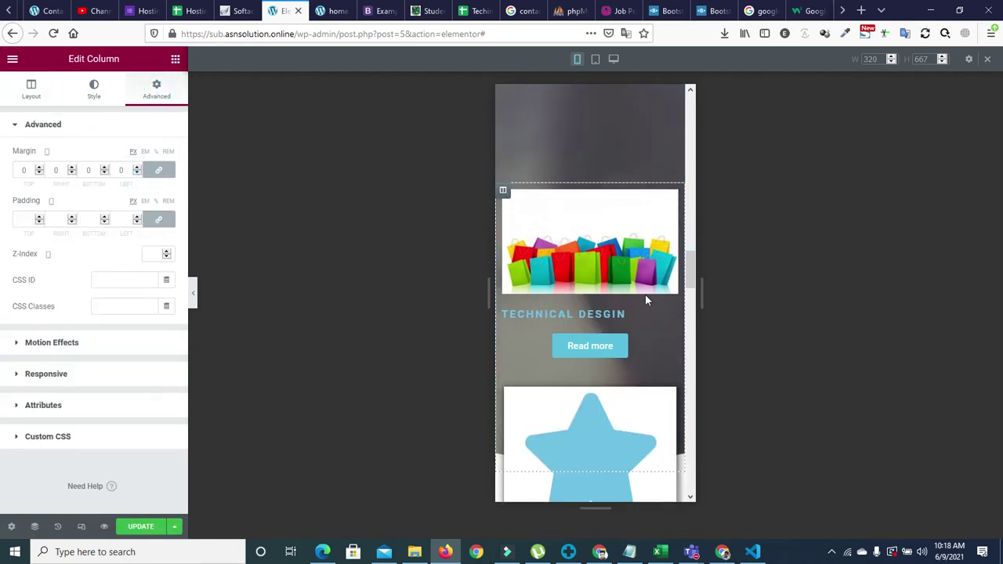
Try hiding the section with the overlapping laptop, crowd and cleaning-supplies images on mobile.
{"action": "left_click_drag", "start_coordinate": [693, 273], "coordinate": [693, 307]}
{"action": "scroll", "coordinate": [691, 280], "scroll_direction": "down", "scroll_amount": 3}
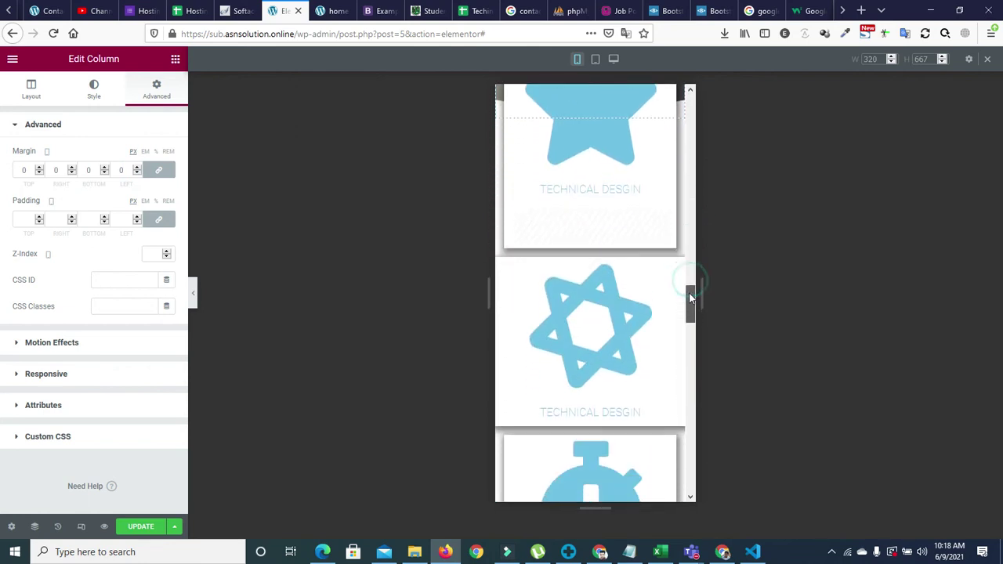
{"action": "left_click_drag", "start_coordinate": [690, 297], "coordinate": [689, 359]}
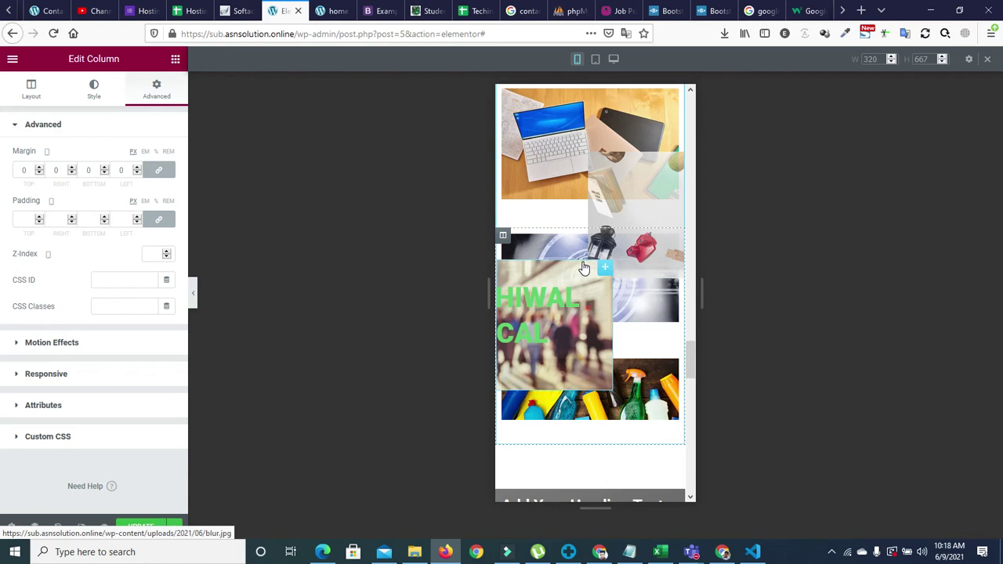
{"action": "scroll", "coordinate": [687, 348], "scroll_direction": "up", "scroll_amount": 3}
{"action": "scroll", "coordinate": [686, 346], "scroll_direction": "down", "scroll_amount": 1}
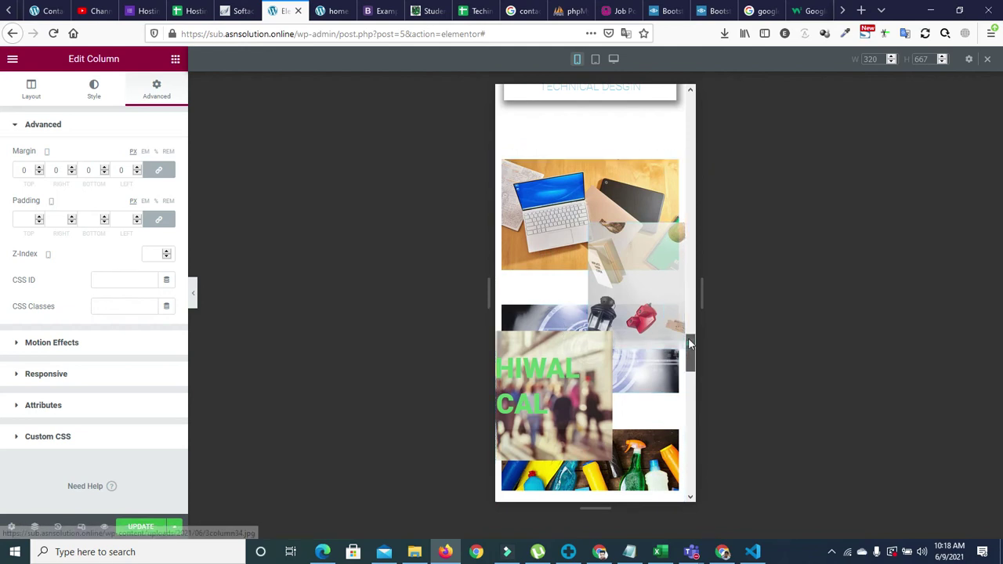
{"action": "scroll", "coordinate": [687, 348], "scroll_direction": "up", "scroll_amount": 2}
{"action": "left_click", "coordinate": [591, 259]}
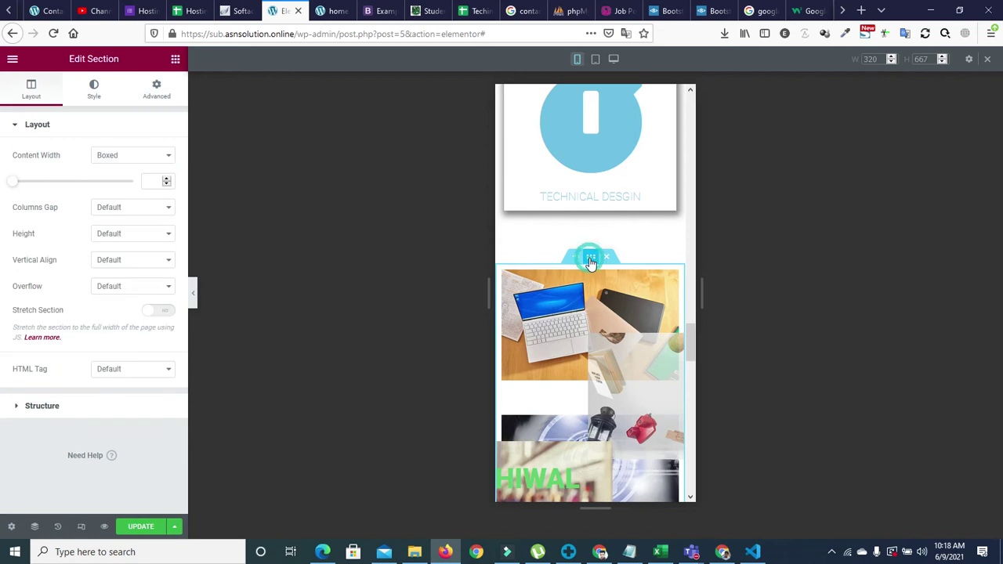
{"action": "left_click", "coordinate": [159, 87]}
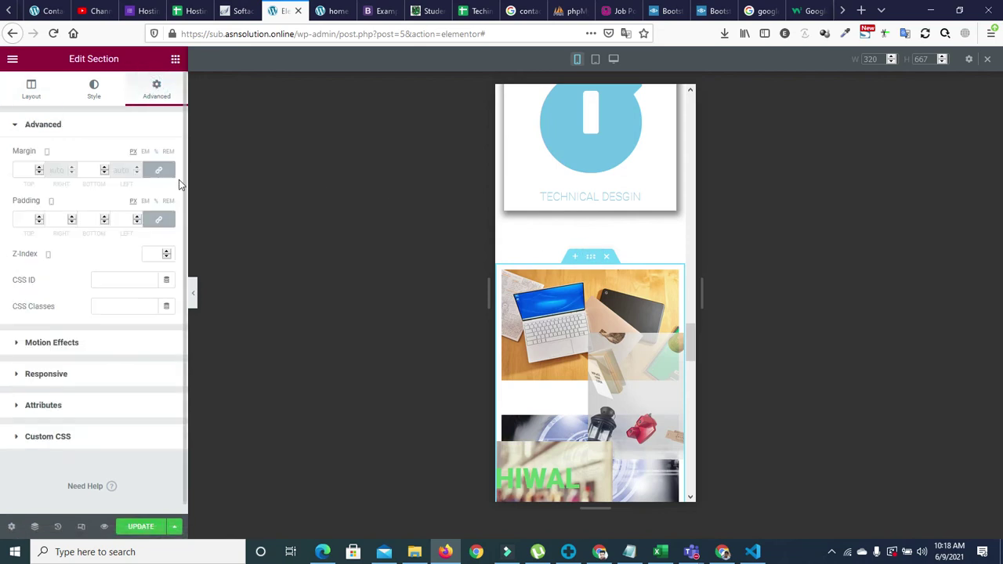
{"action": "scroll", "coordinate": [47, 384], "scroll_direction": "down", "scroll_amount": 1}
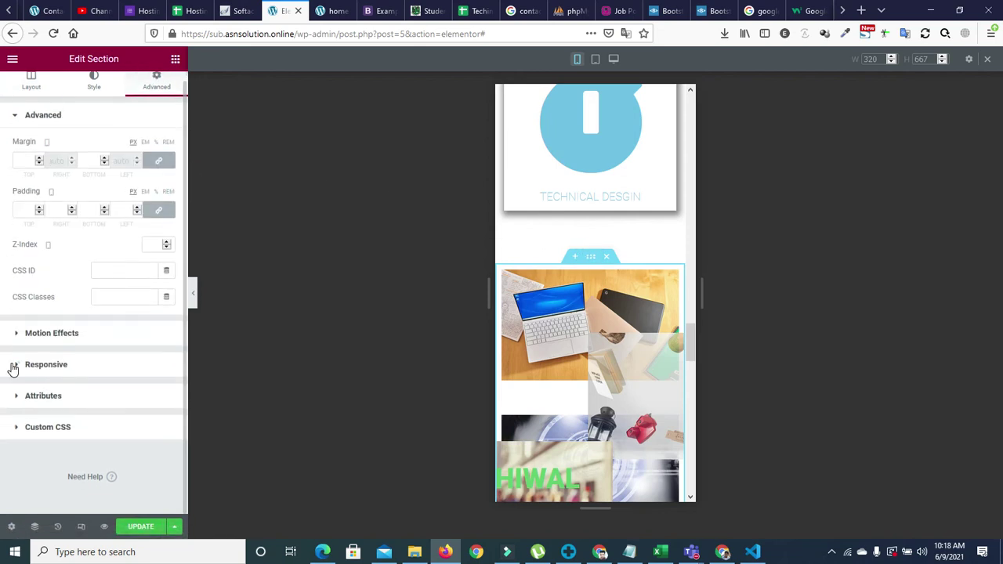
{"action": "left_click", "coordinate": [13, 366]}
{"action": "left_click", "coordinate": [164, 359]}
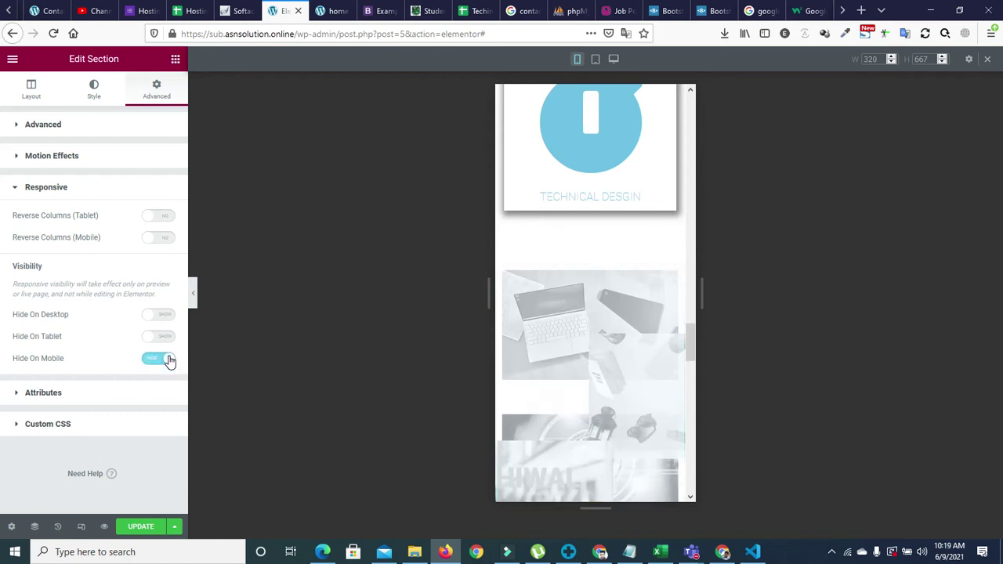
Turn Hide On Mobile back off for the overlapping image section.
{"action": "scroll", "coordinate": [690, 329], "scroll_direction": "down", "scroll_amount": 2}
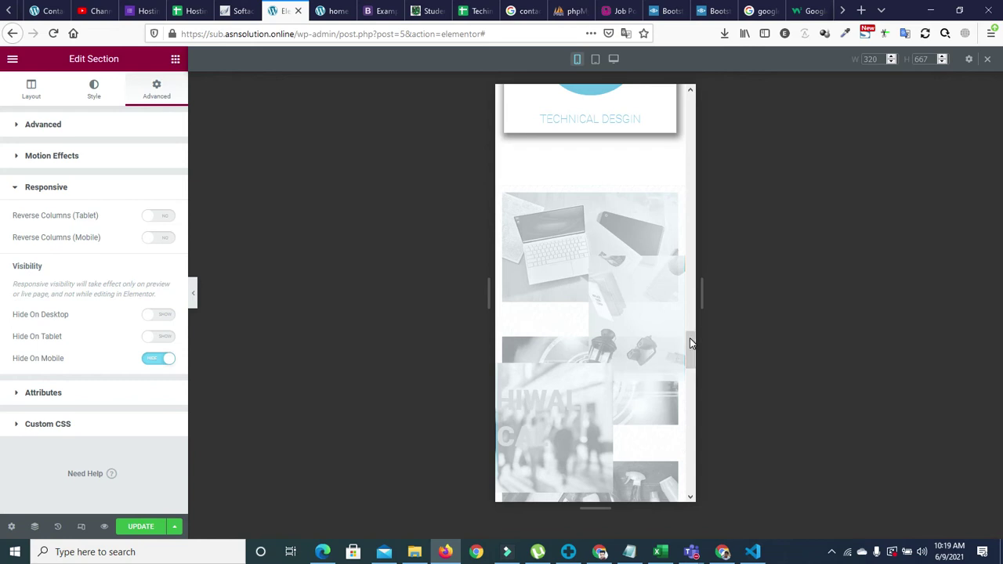
{"action": "left_click", "coordinate": [148, 360]}
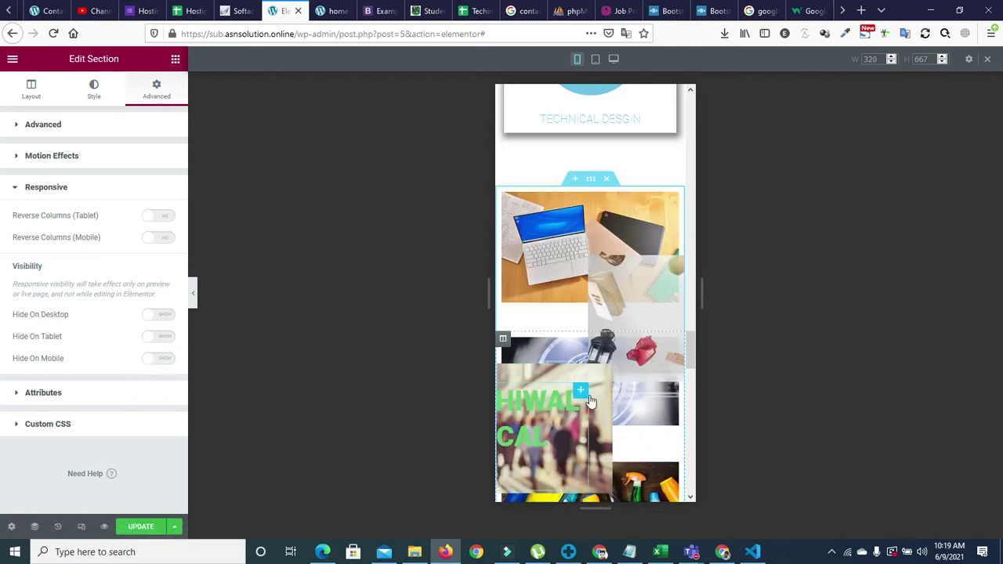
Set the mobile position offsets of the heading overlapping the crowd image to 10 px horizontally and -103 px vertically.
{"action": "left_click", "coordinate": [580, 393]}
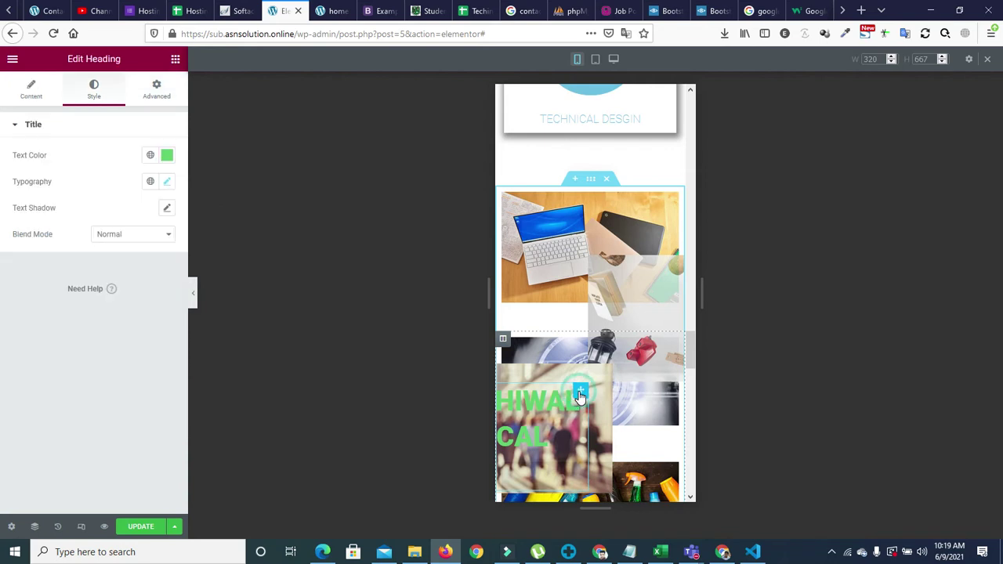
{"action": "left_click", "coordinate": [161, 96]}
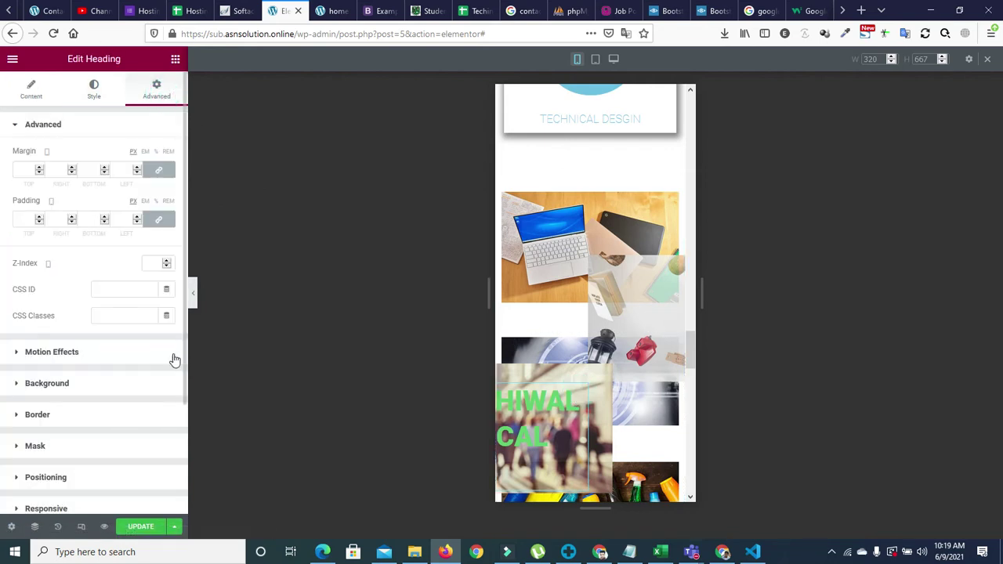
{"action": "left_click_drag", "start_coordinate": [185, 366], "coordinate": [183, 435]}
{"action": "left_click", "coordinate": [47, 426]}
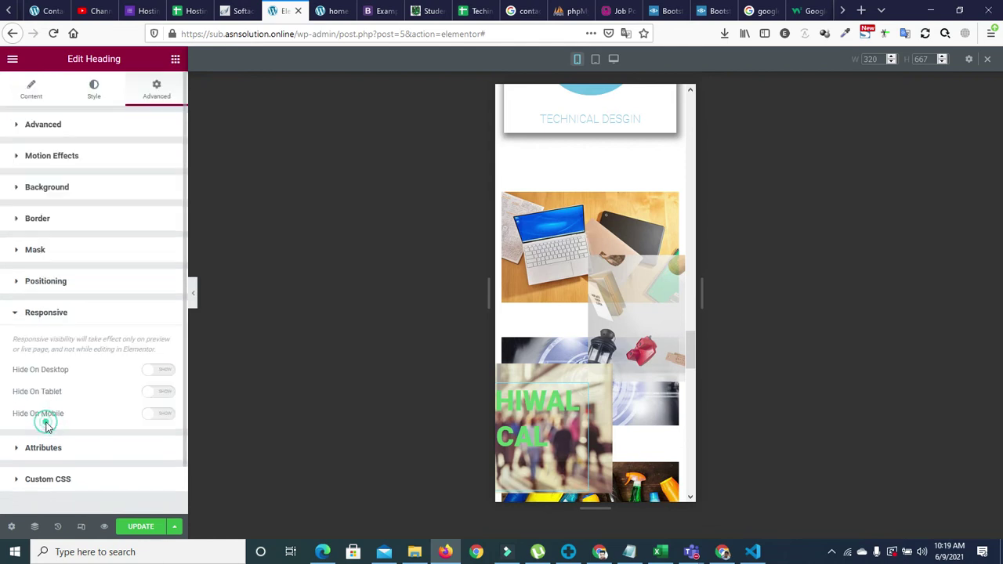
{"action": "left_click", "coordinate": [47, 280]}
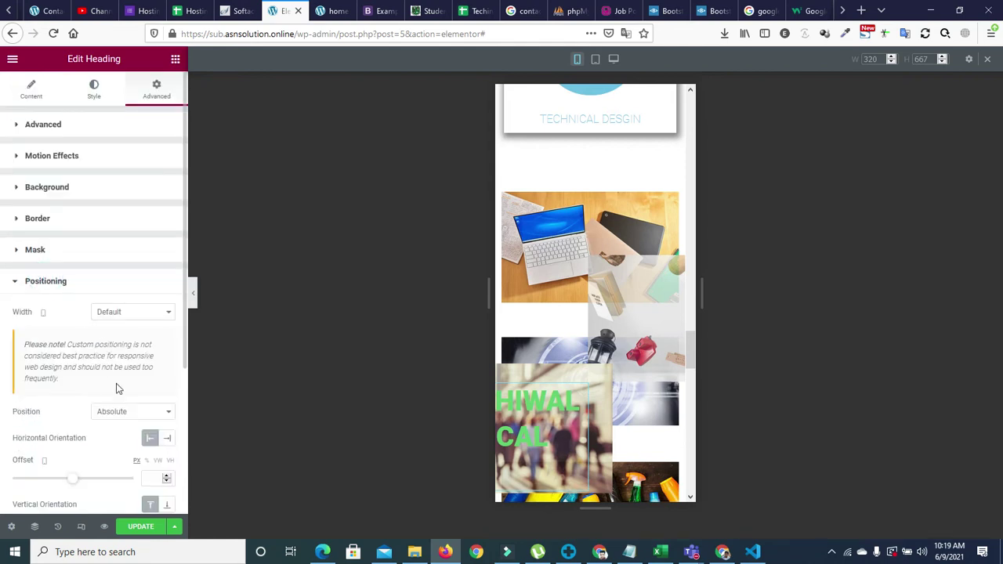
{"action": "left_click_drag", "start_coordinate": [185, 330], "coordinate": [182, 429]}
{"action": "left_click", "coordinate": [74, 360]}
{"action": "left_click_drag", "start_coordinate": [76, 366], "coordinate": [74, 368]}
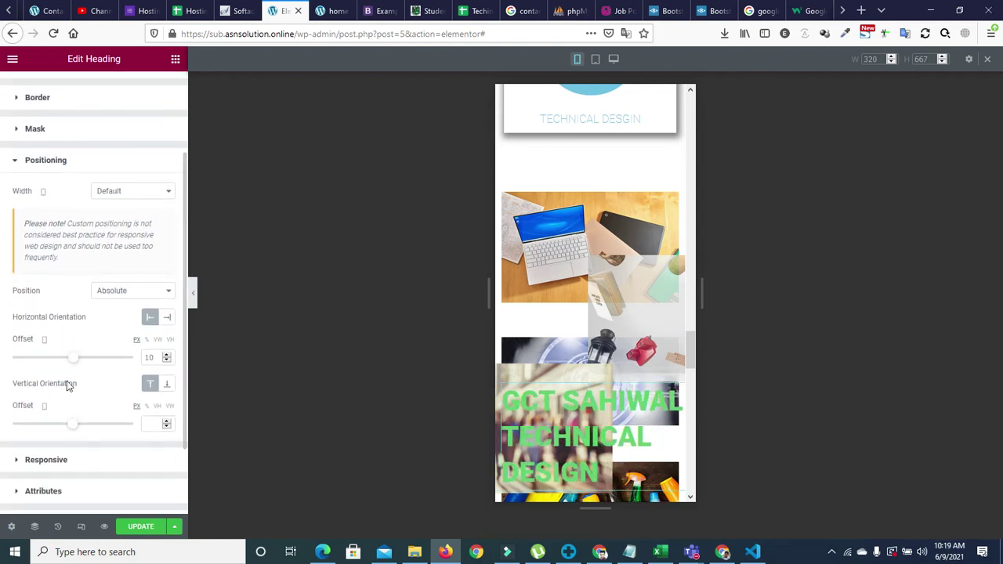
{"action": "left_click_drag", "start_coordinate": [71, 430], "coordinate": [65, 428]}
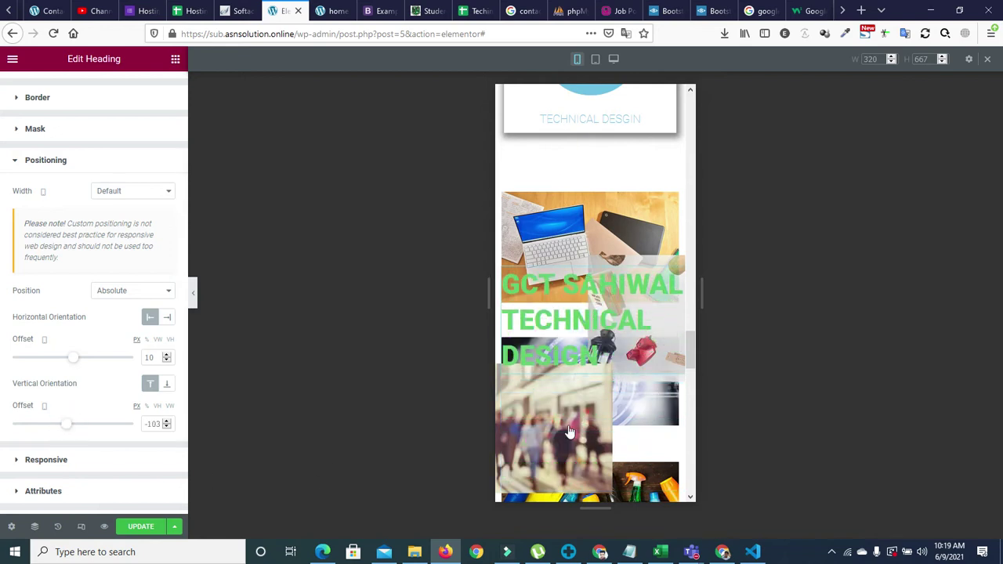
Delete the spacer above the blob-shaped laptop image in the dark "Add Your Heading Text Here" section.
{"action": "left_click_drag", "start_coordinate": [692, 362], "coordinate": [688, 392]}
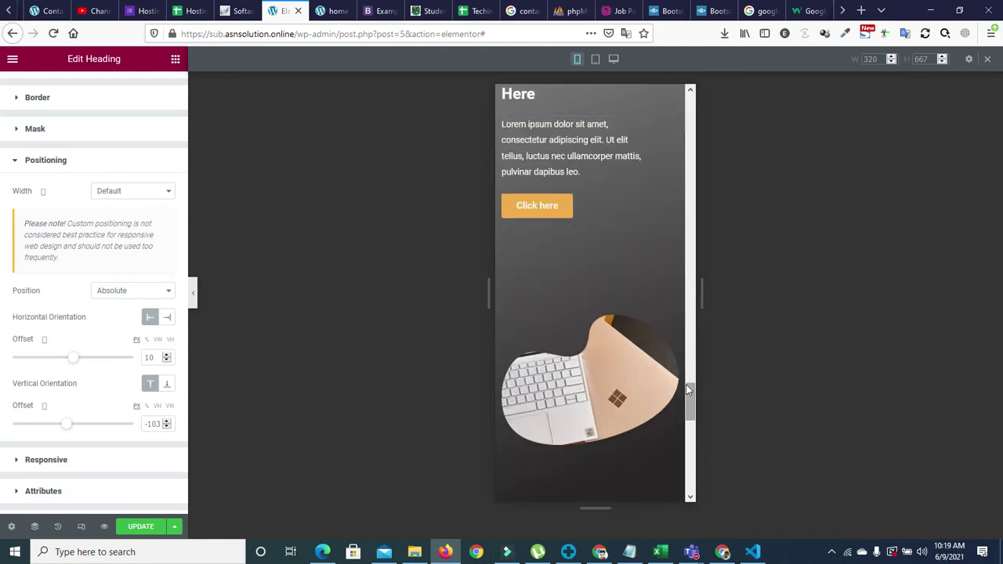
{"action": "left_click_drag", "start_coordinate": [689, 388], "coordinate": [690, 385]}
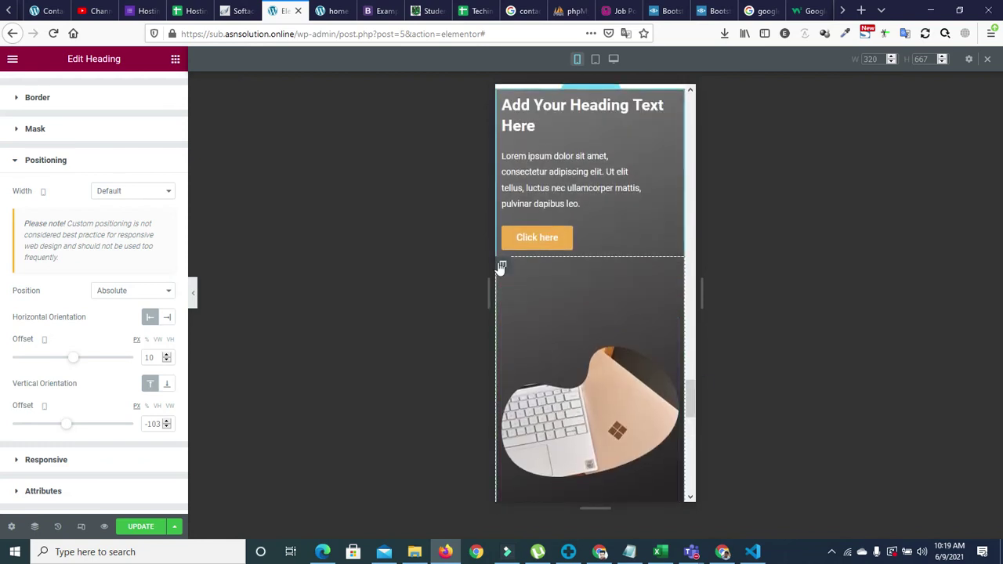
{"action": "left_click", "coordinate": [504, 268]}
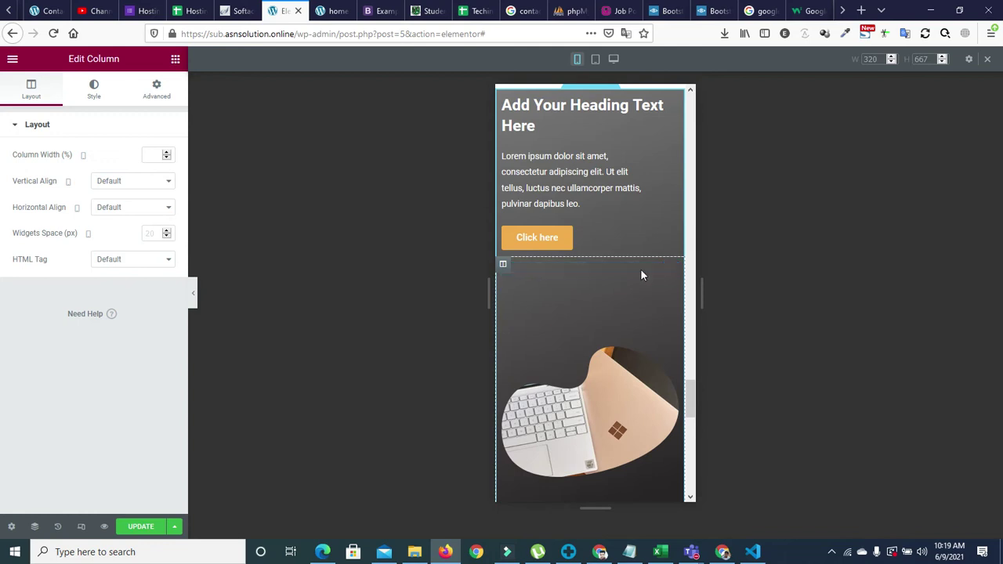
{"action": "left_click", "coordinate": [670, 270]}
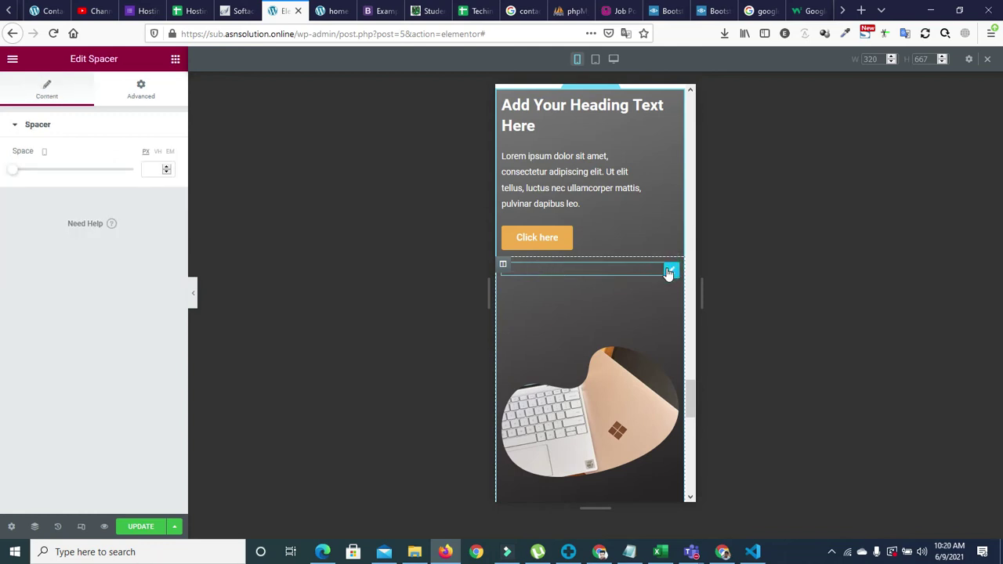
{"action": "right_click", "coordinate": [670, 270]}
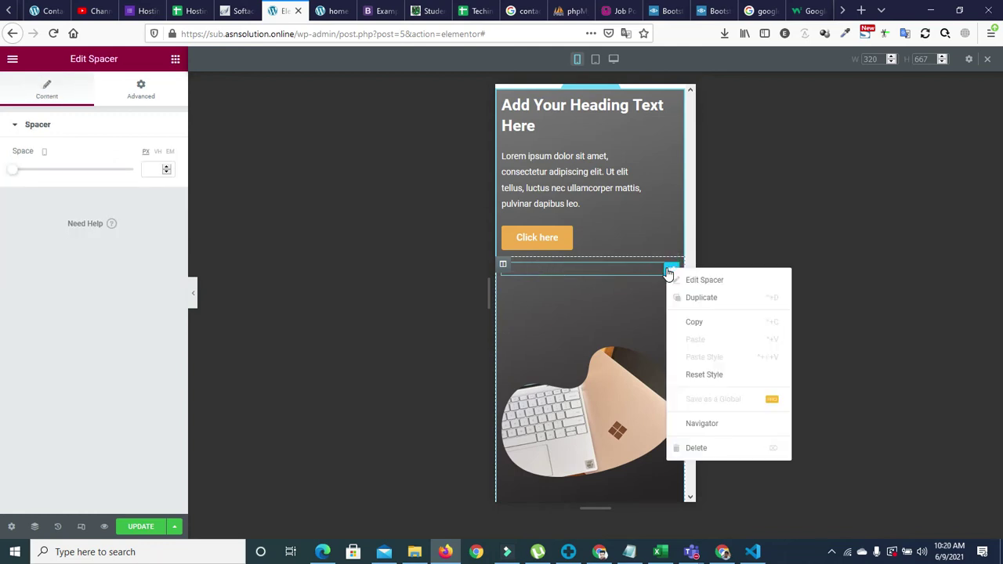
{"action": "left_click", "coordinate": [695, 447]}
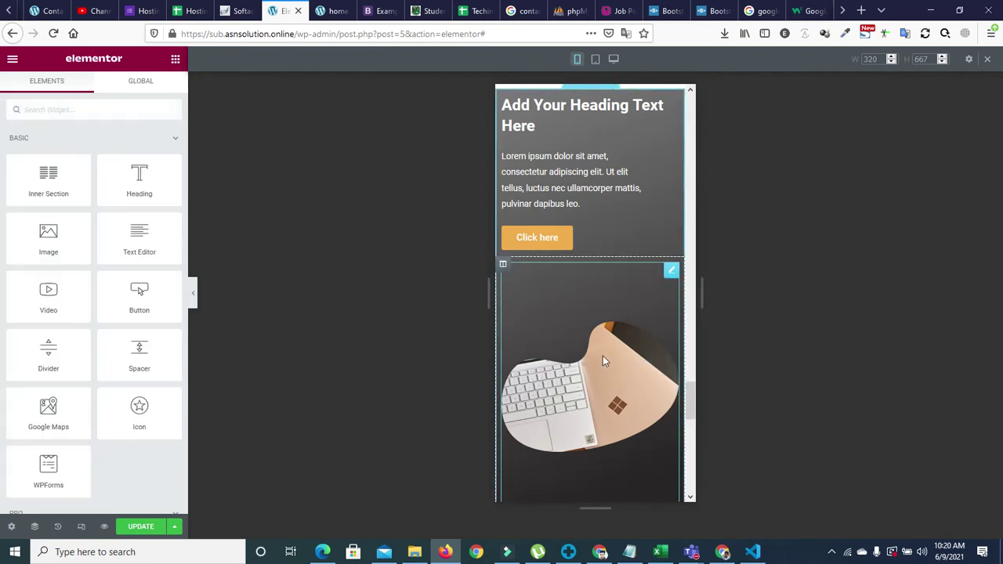
Set the blob-shaped laptop image's mobile width and max width to 100% and its height to 213 px.
{"action": "mouse_move", "coordinate": [690, 398]}
{"action": "left_mouse_down"}
{"action": "mouse_move", "coordinate": [690, 410]}
{"action": "mouse_move", "coordinate": [689, 382]}
{"action": "mouse_move", "coordinate": [688, 398]}
{"action": "left_mouse_up"}
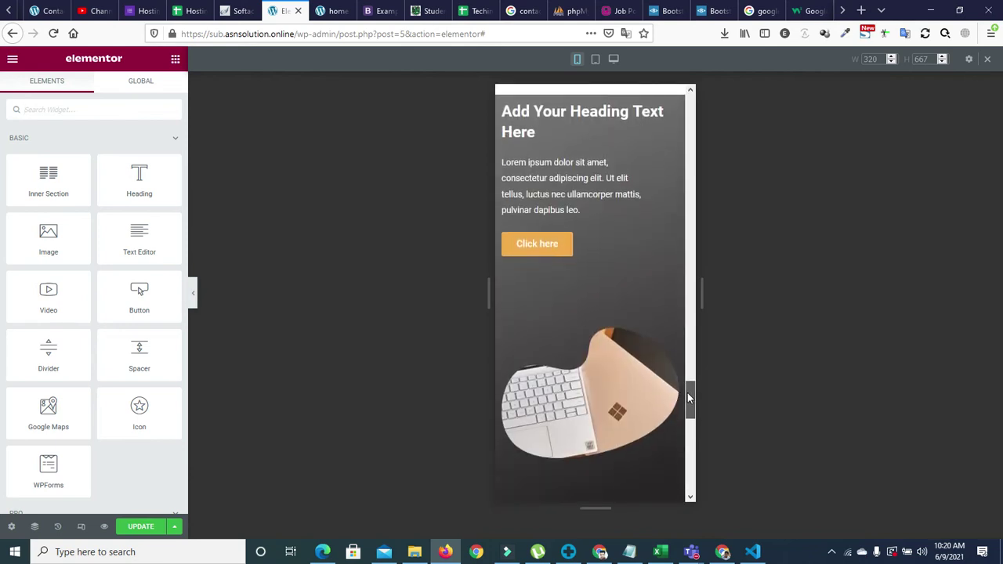
{"action": "left_click", "coordinate": [625, 399]}
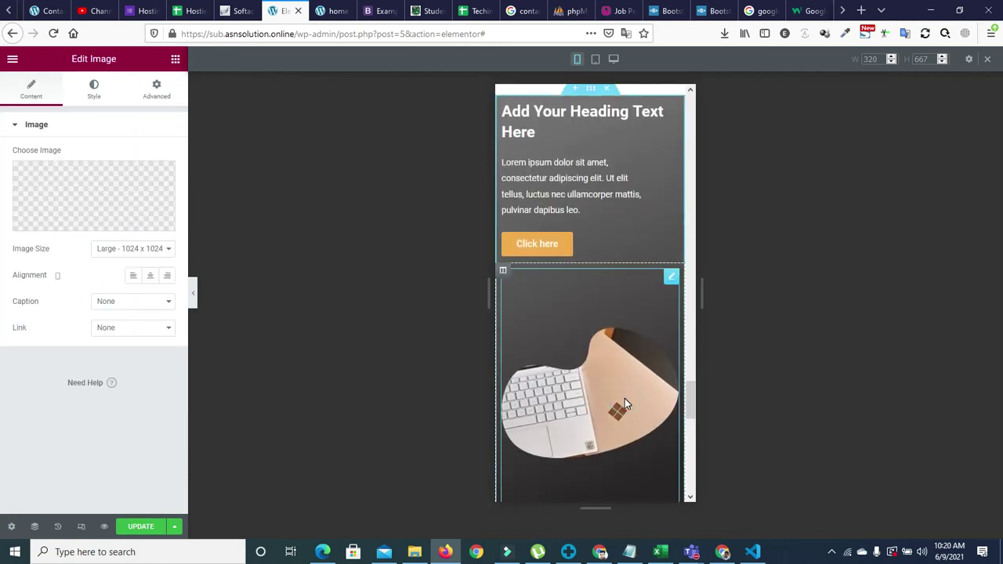
{"action": "left_click", "coordinate": [92, 88]}
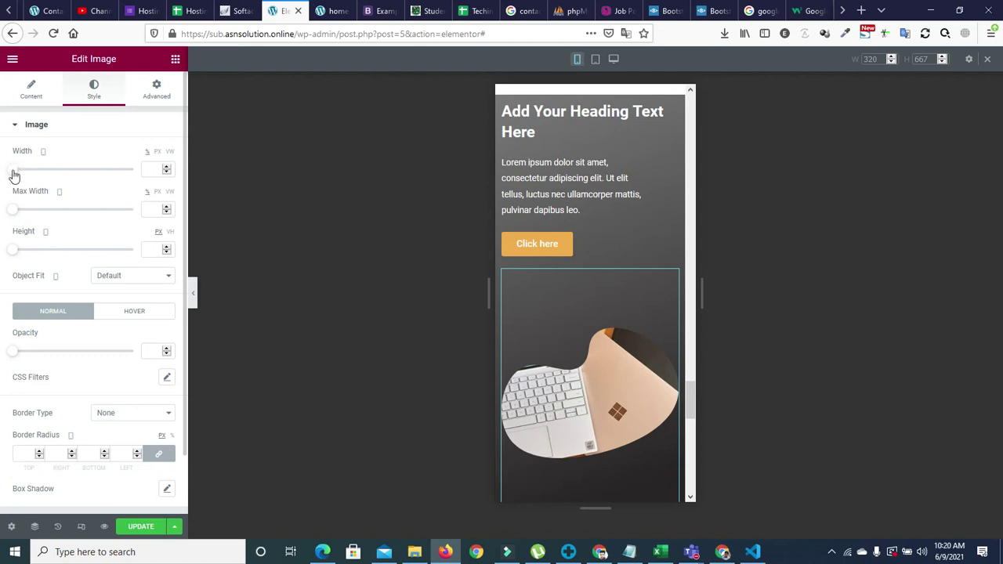
{"action": "left_click_drag", "start_coordinate": [15, 173], "coordinate": [159, 170]}
{"action": "left_click_drag", "start_coordinate": [15, 212], "coordinate": [139, 218]}
{"action": "left_click_drag", "start_coordinate": [13, 255], "coordinate": [65, 252]}
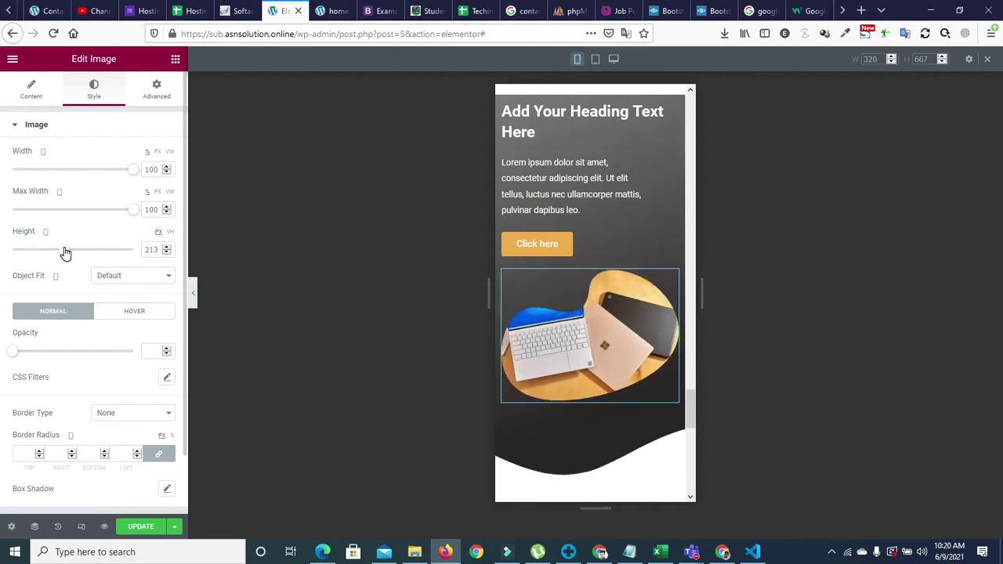
Center the social icons and the divider above them in the Our Team section on mobile.
{"action": "left_click_drag", "start_coordinate": [691, 396], "coordinate": [689, 428]}
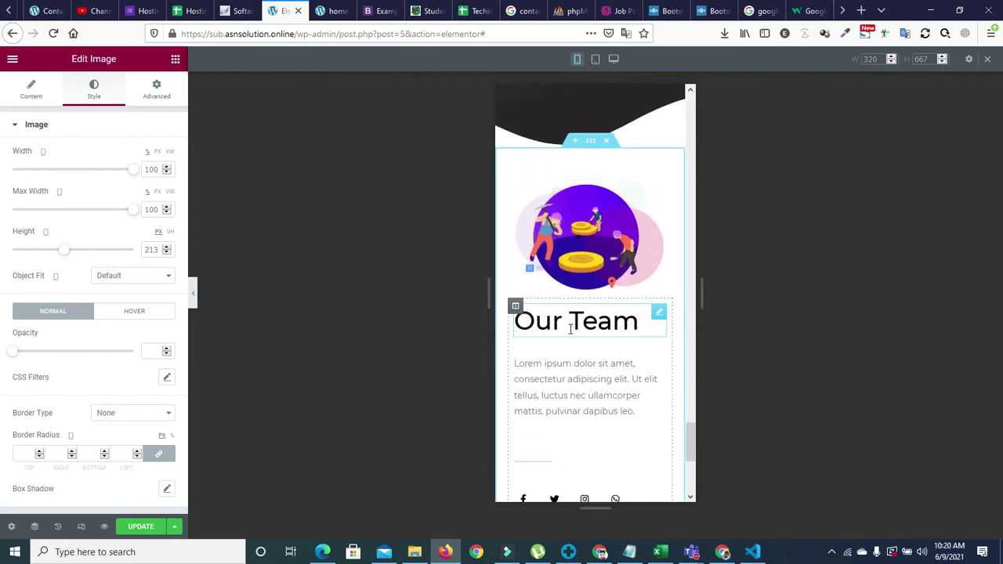
{"action": "left_click_drag", "start_coordinate": [690, 442], "coordinate": [693, 448]}
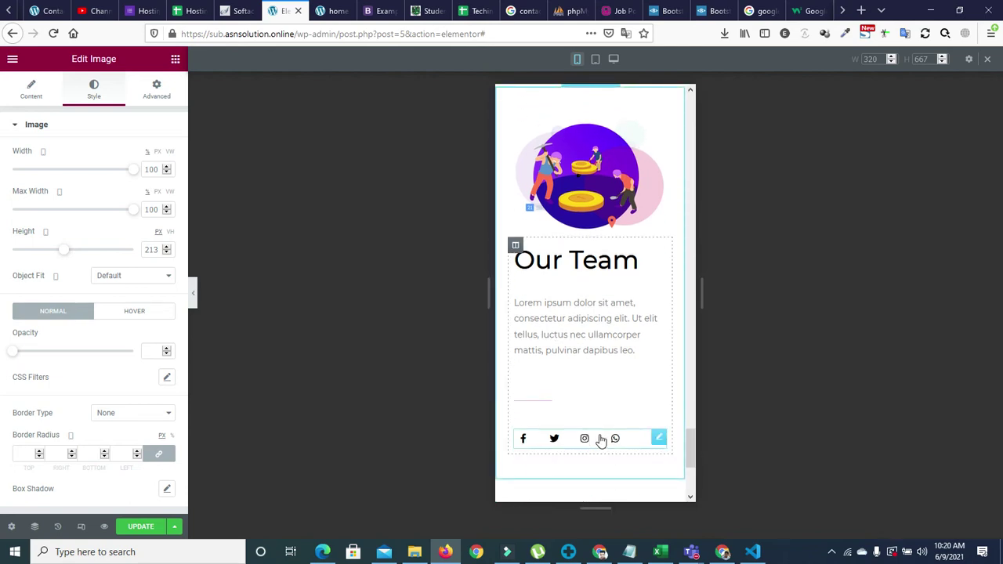
{"action": "left_click", "coordinate": [659, 439]}
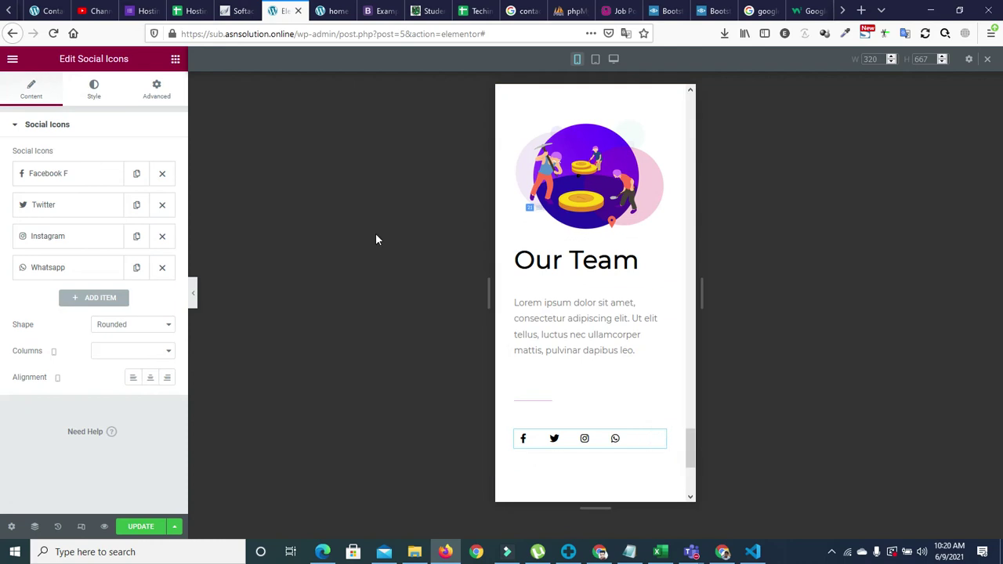
{"action": "left_click", "coordinate": [150, 377]}
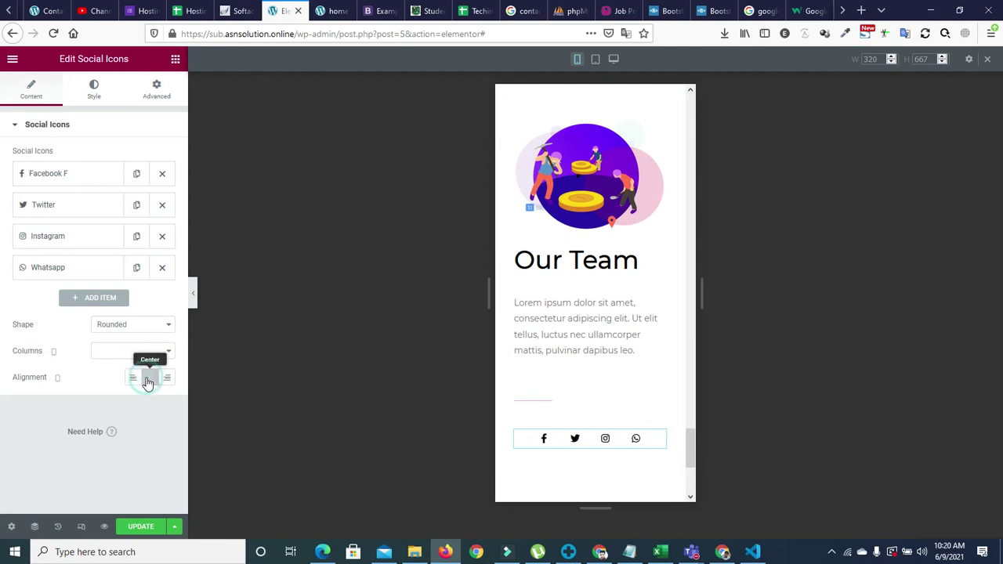
{"action": "left_click", "coordinate": [540, 401]}
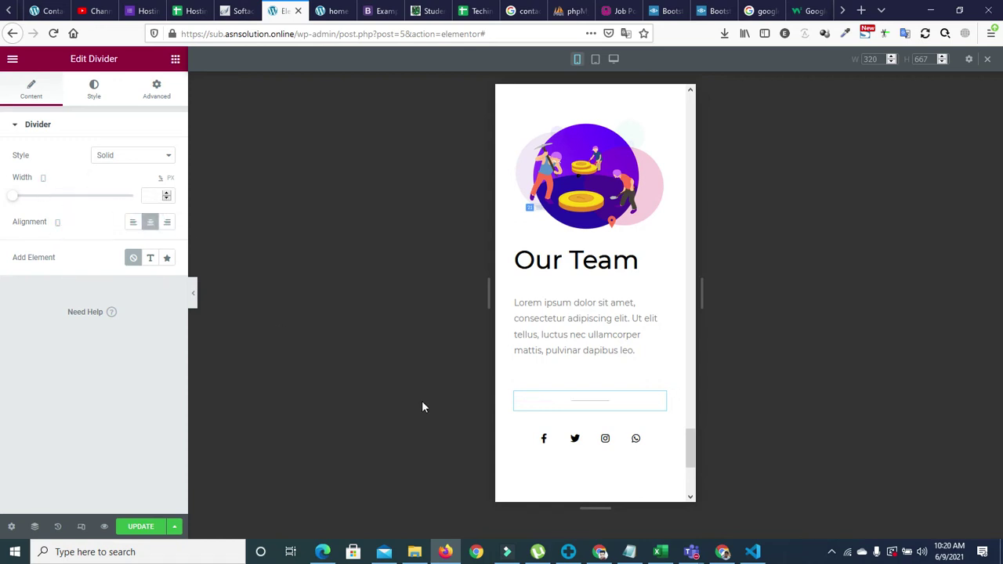
Center the "Our Team" heading on mobile.
{"action": "left_click", "coordinate": [578, 264]}
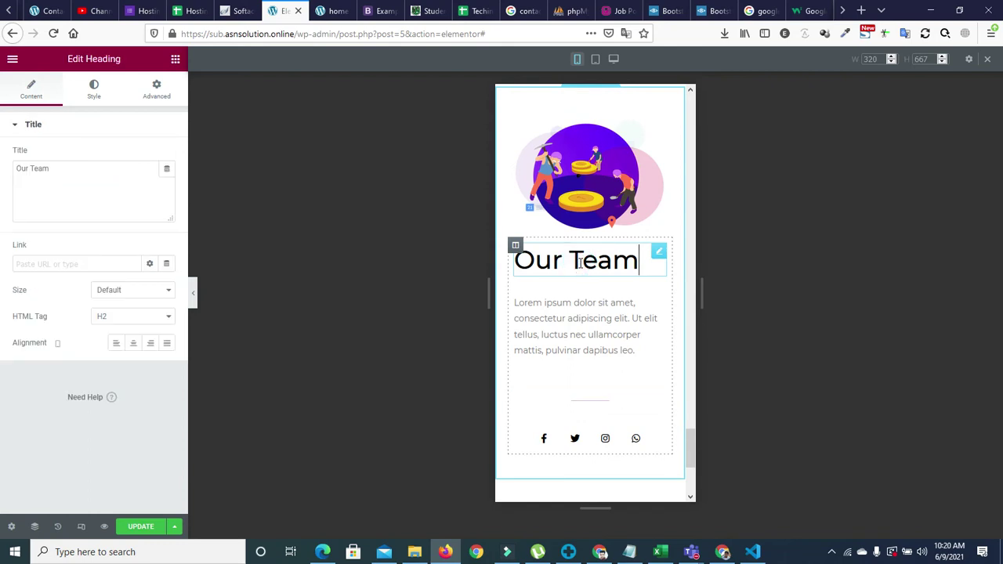
{"action": "left_click", "coordinate": [132, 350]}
{"action": "left_click", "coordinate": [545, 321]}
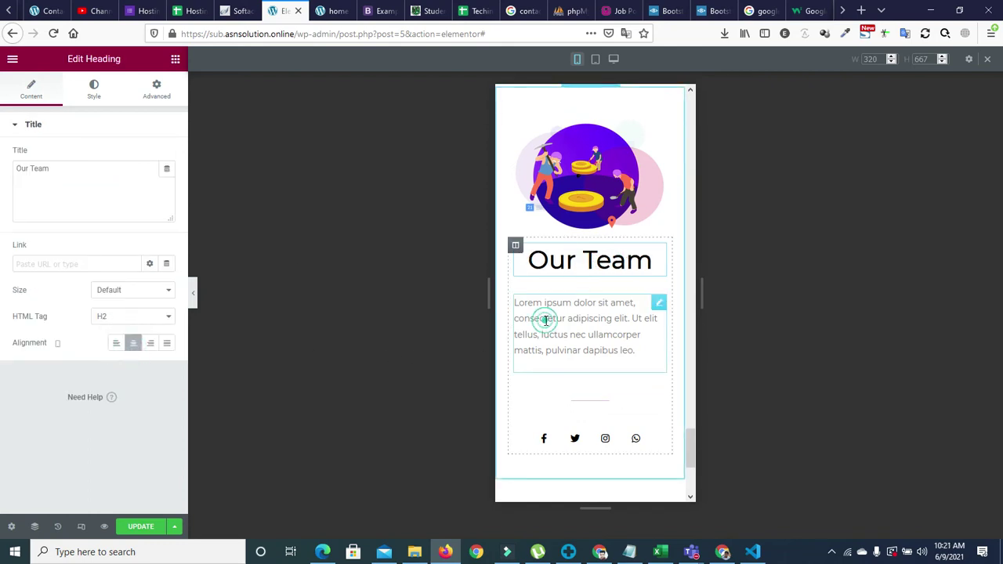
Set the mobile width and max width of the illustration above the Our Team heading to 100%.
{"action": "left_click", "coordinate": [593, 165]}
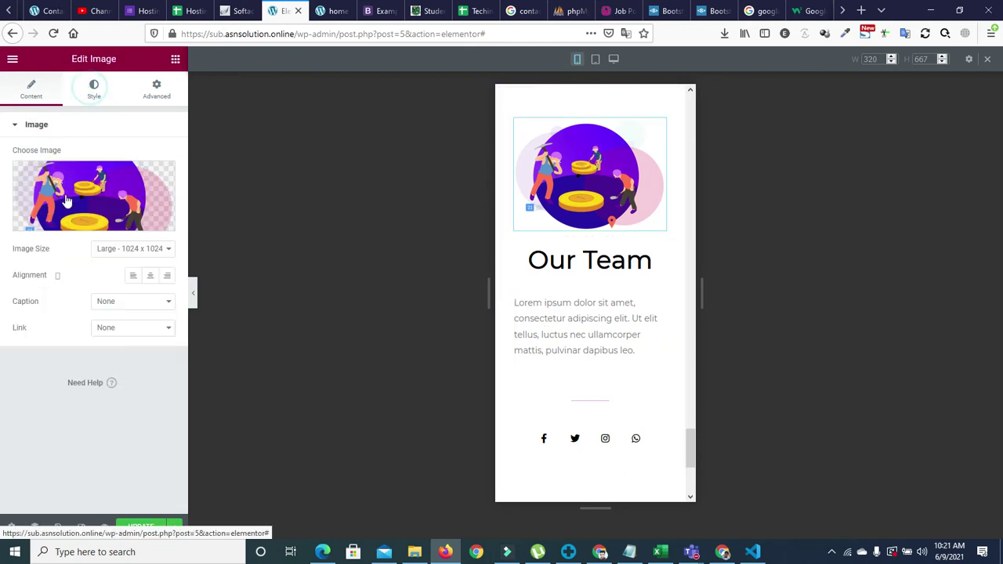
{"action": "left_click_drag", "start_coordinate": [14, 171], "coordinate": [179, 173]}
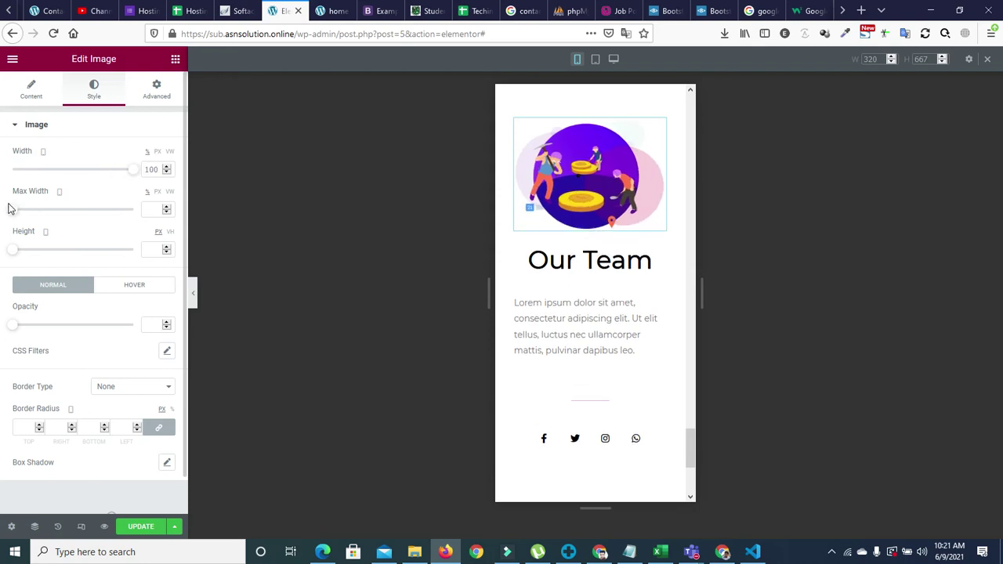
{"action": "left_click_drag", "start_coordinate": [15, 212], "coordinate": [144, 218]}
Try a mobile height of 259 px on the Our Team illustration and undo it.
{"action": "left_click_drag", "start_coordinate": [14, 252], "coordinate": [76, 257]}
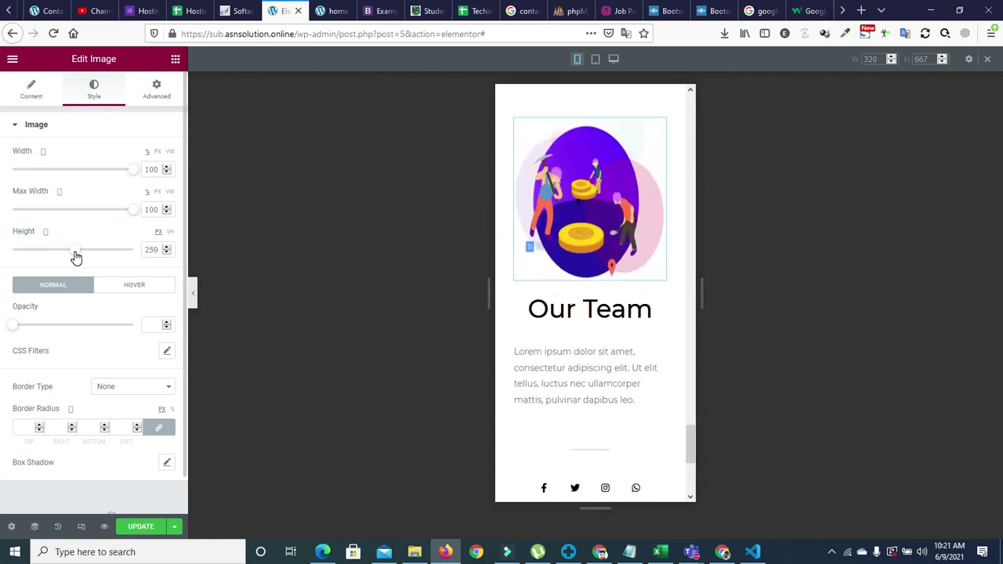
{"action": "key", "text": "ctrl+z"}
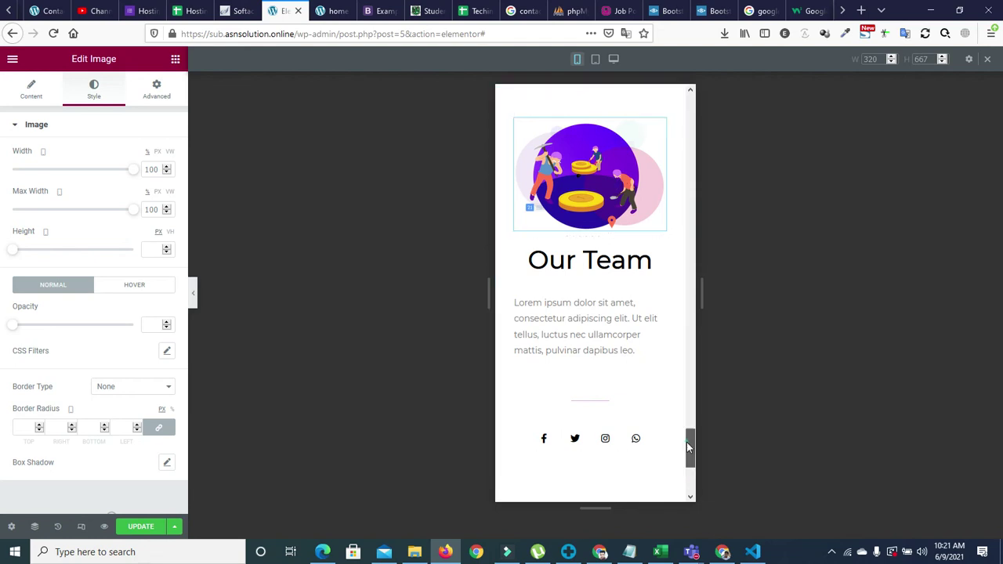
Update the page and reload its preview in the home browser tab.
{"action": "left_click_drag", "start_coordinate": [689, 447], "coordinate": [691, 480]}
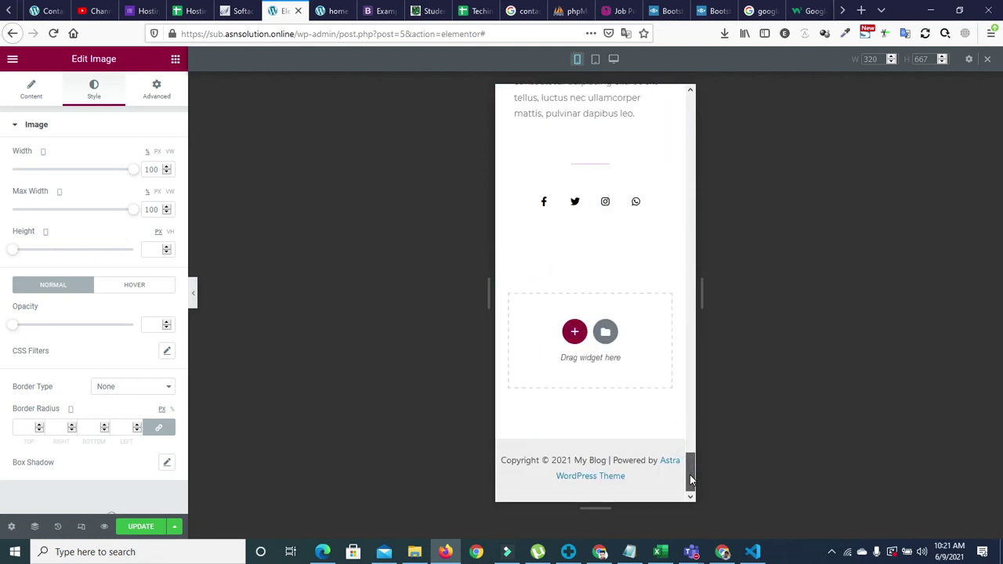
{"action": "left_click", "coordinate": [148, 526]}
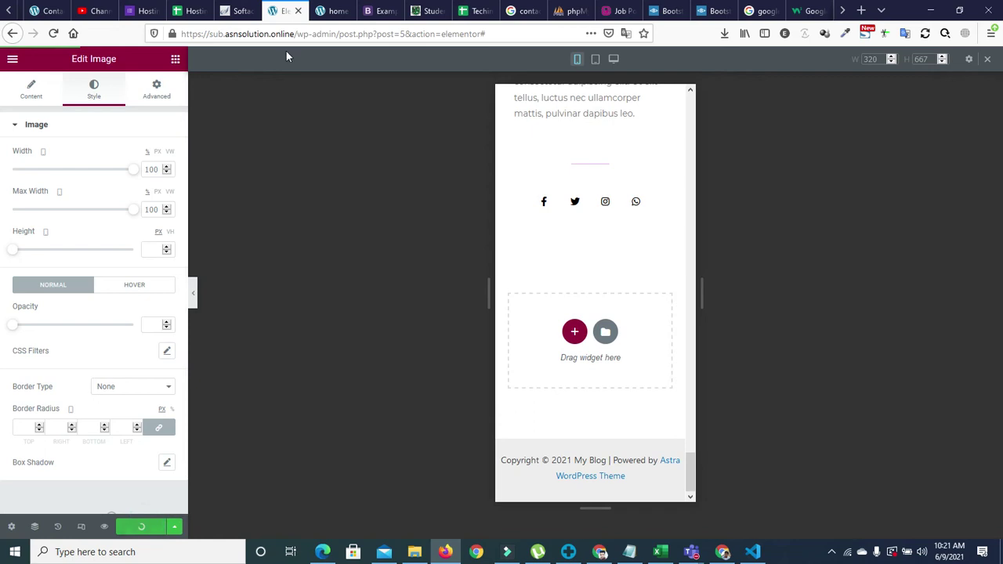
{"action": "left_click", "coordinate": [329, 11]}
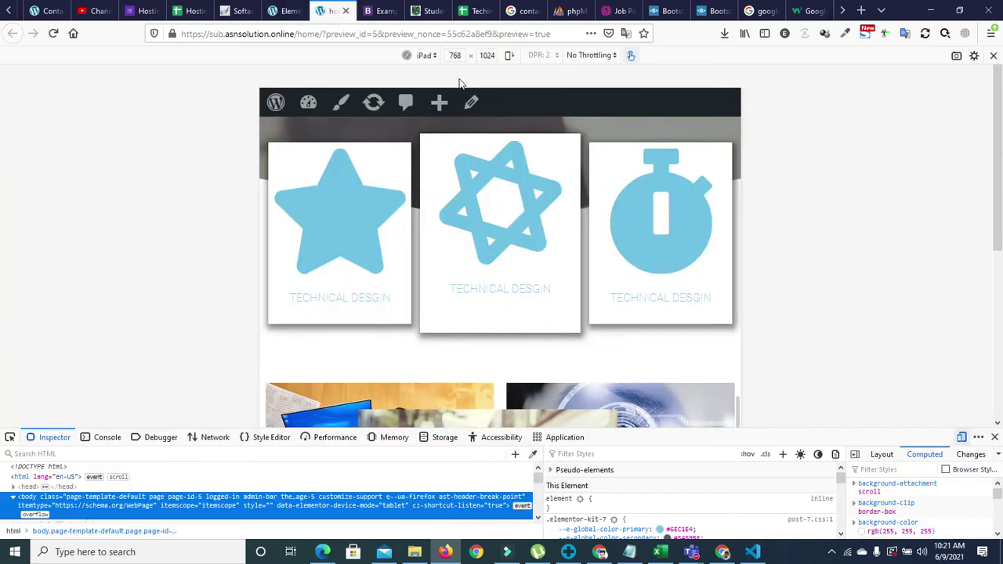
{"action": "left_click", "coordinate": [53, 33]}
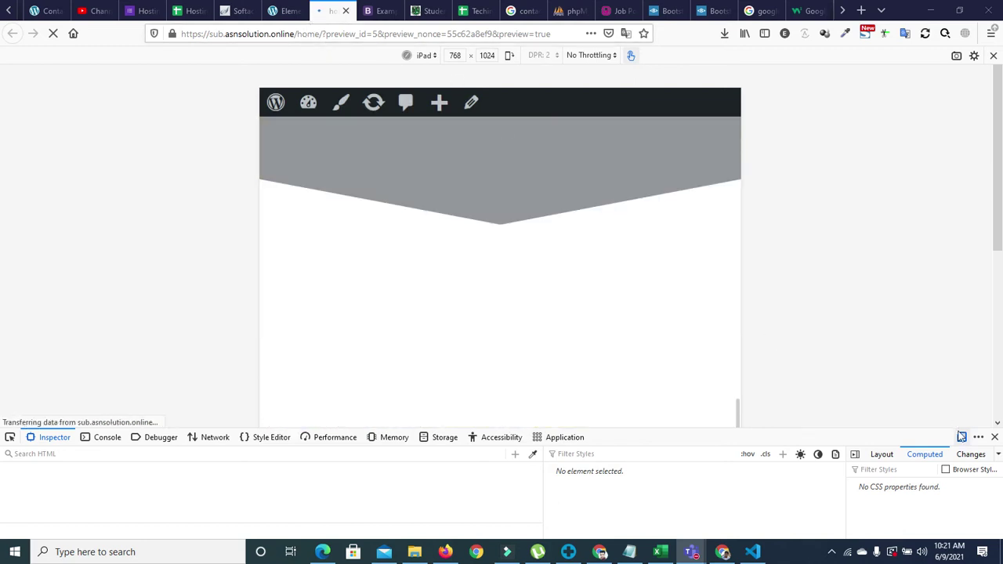
Turn off responsive design mode and examine the home page at desktop width, from the slider to the icon cards.
{"action": "left_click", "coordinate": [962, 437]}
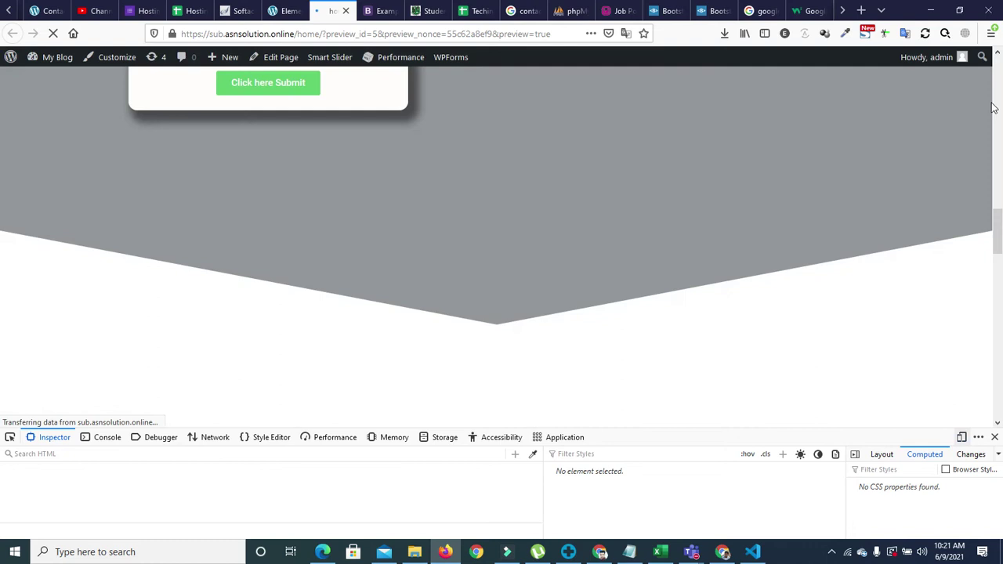
{"action": "left_click_drag", "start_coordinate": [1000, 242], "coordinate": [997, 89]}
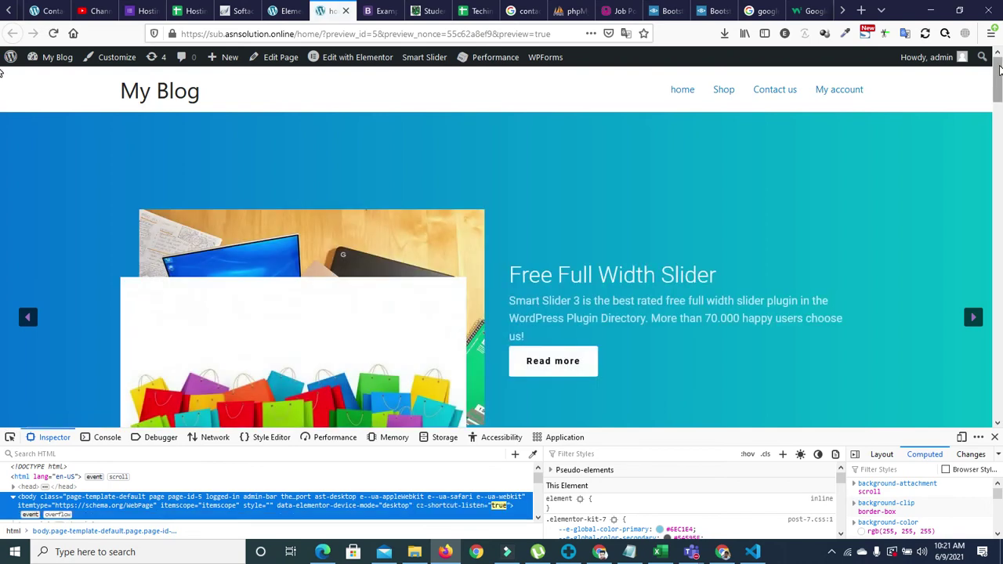
{"action": "left_click_drag", "start_coordinate": [999, 71], "coordinate": [1000, 241]}
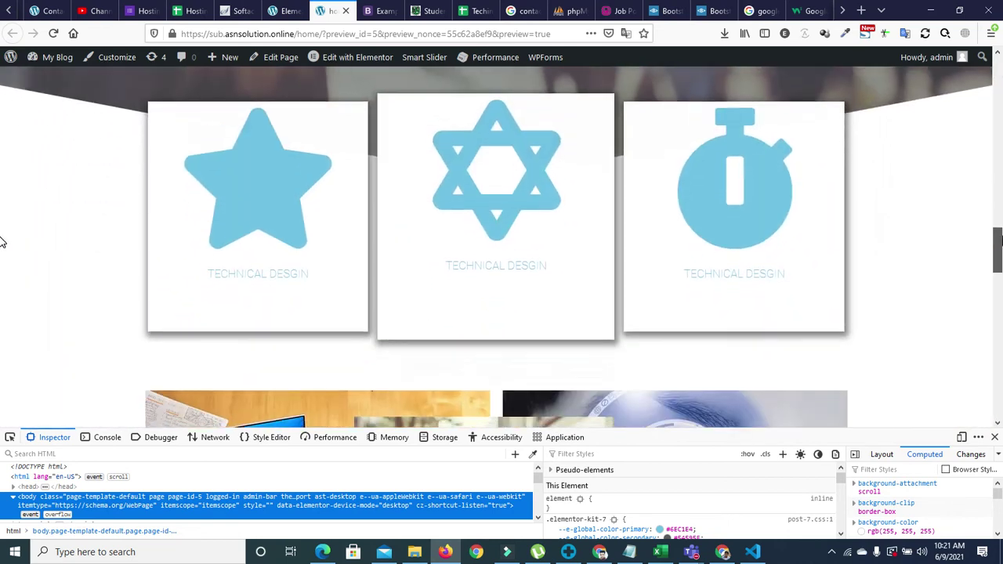
{"action": "left_click_drag", "start_coordinate": [2, 243], "coordinate": [2, 31]}
Turn on responsive design mode at iPad size and examine the home page from the slider down past the icon cards.
{"action": "left_click", "coordinate": [962, 438]}
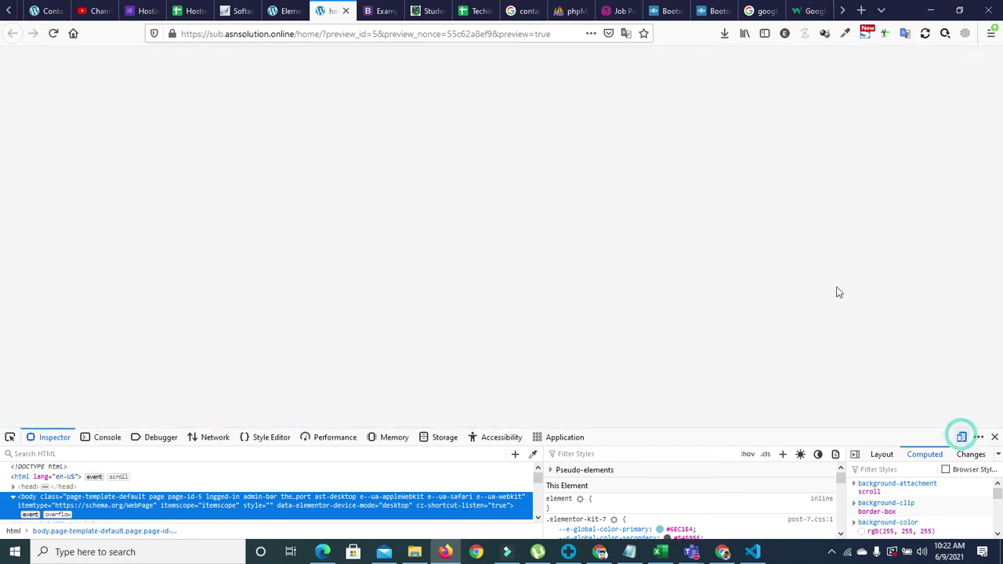
{"action": "left_click", "coordinate": [424, 55]}
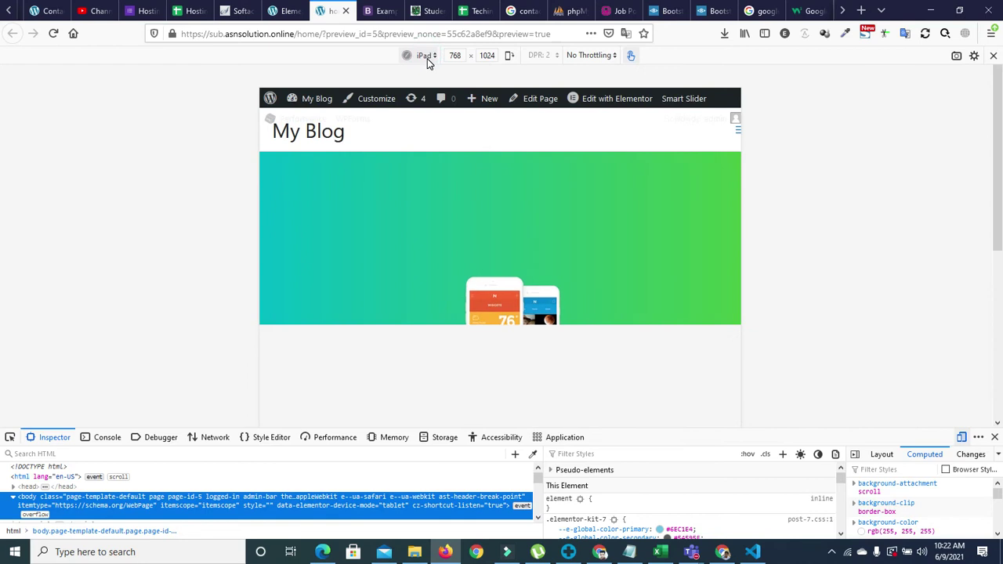
{"action": "left_click", "coordinate": [424, 55]}
{"action": "left_click", "coordinate": [424, 56]}
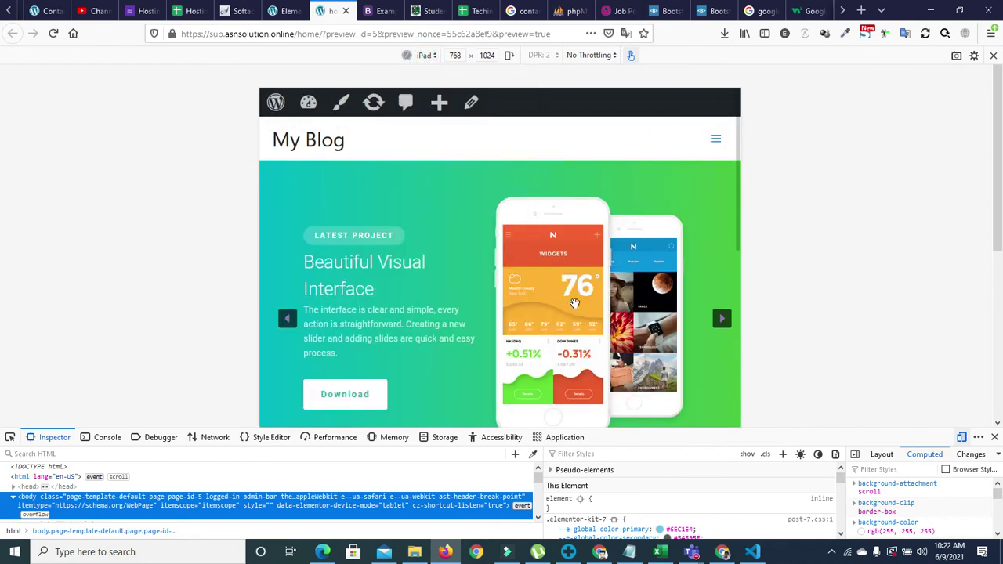
{"action": "scroll", "coordinate": [568, 298], "scroll_direction": "down", "scroll_amount": 3}
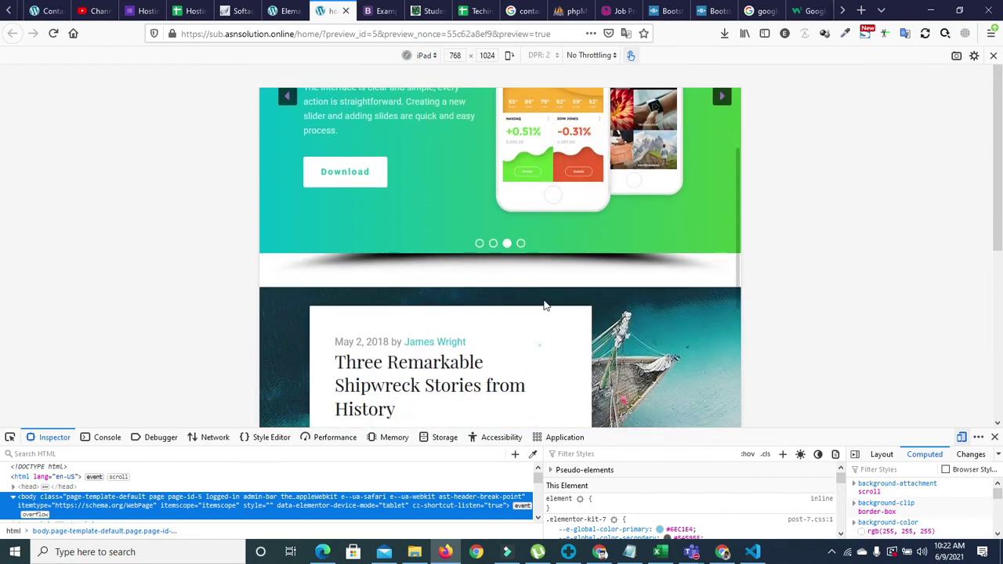
{"action": "scroll", "coordinate": [543, 335], "scroll_direction": "down", "scroll_amount": 4}
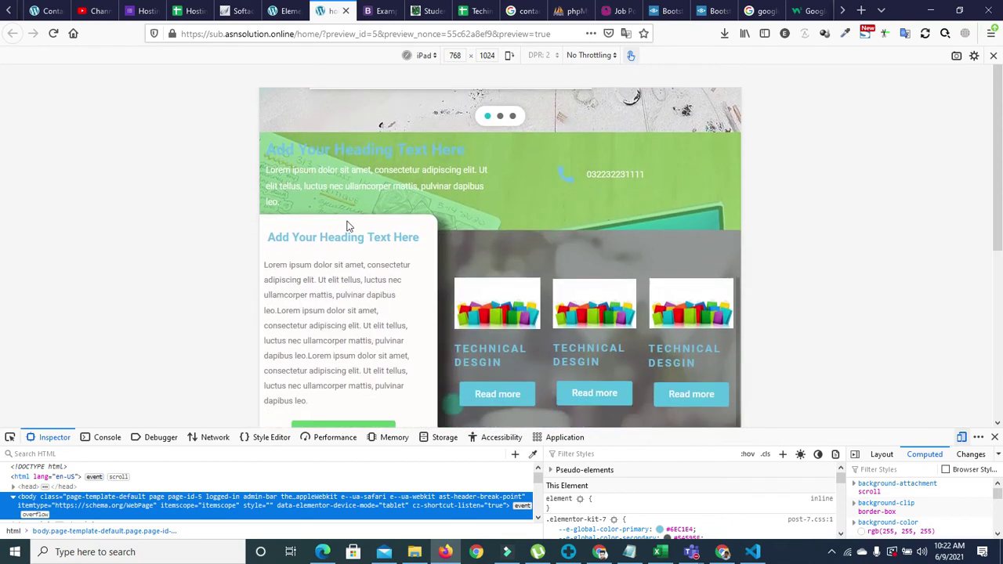
{"action": "scroll", "coordinate": [532, 293], "scroll_direction": "down", "scroll_amount": 5}
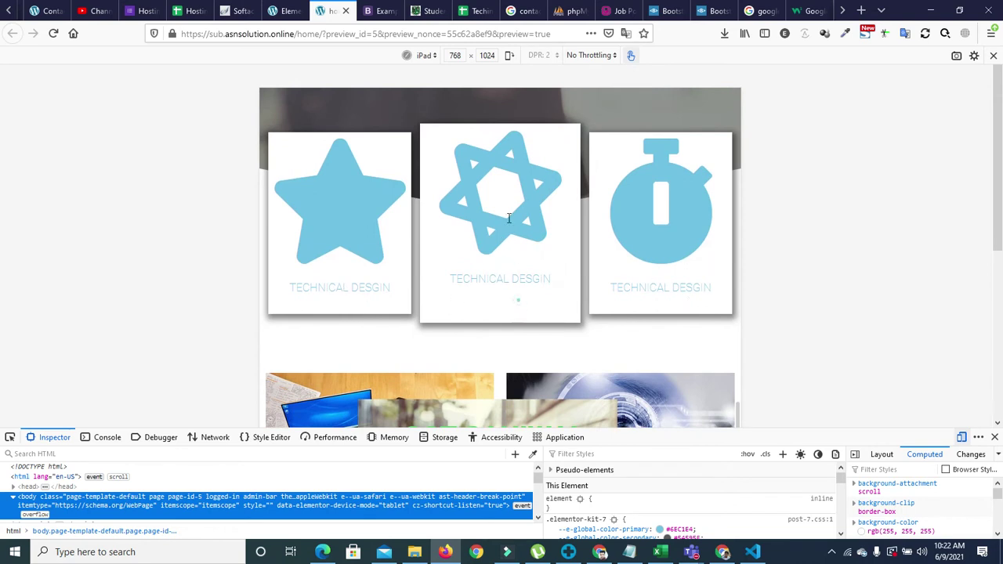
{"action": "scroll", "coordinate": [508, 218], "scroll_direction": "down", "scroll_amount": 10}
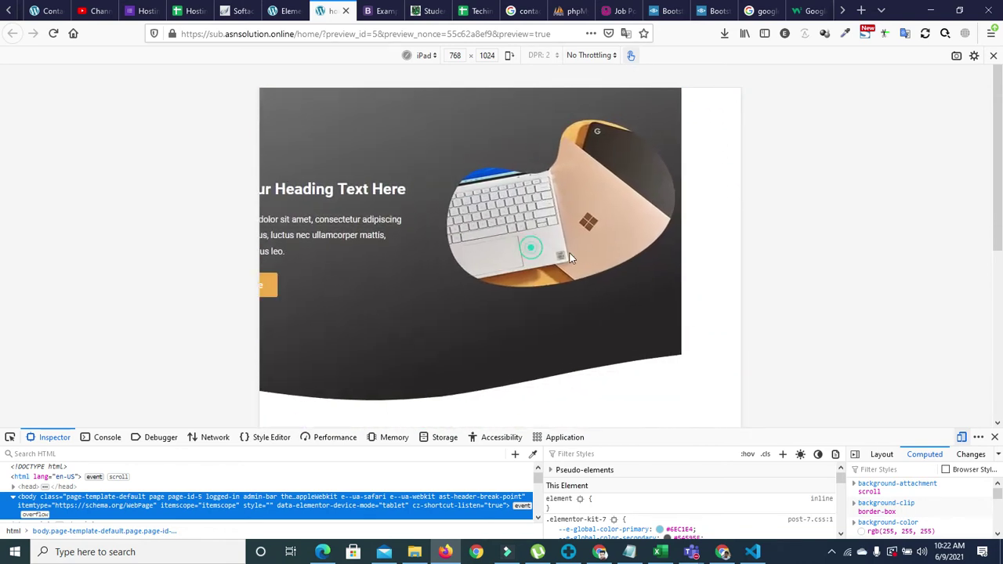
Examine the dark laptop section and the Our Team section at iPad size, and return to the upper sections.
{"action": "left_click_drag", "start_coordinate": [505, 273], "coordinate": [619, 264]}
{"action": "scroll", "coordinate": [571, 295], "scroll_direction": "down", "scroll_amount": 5}
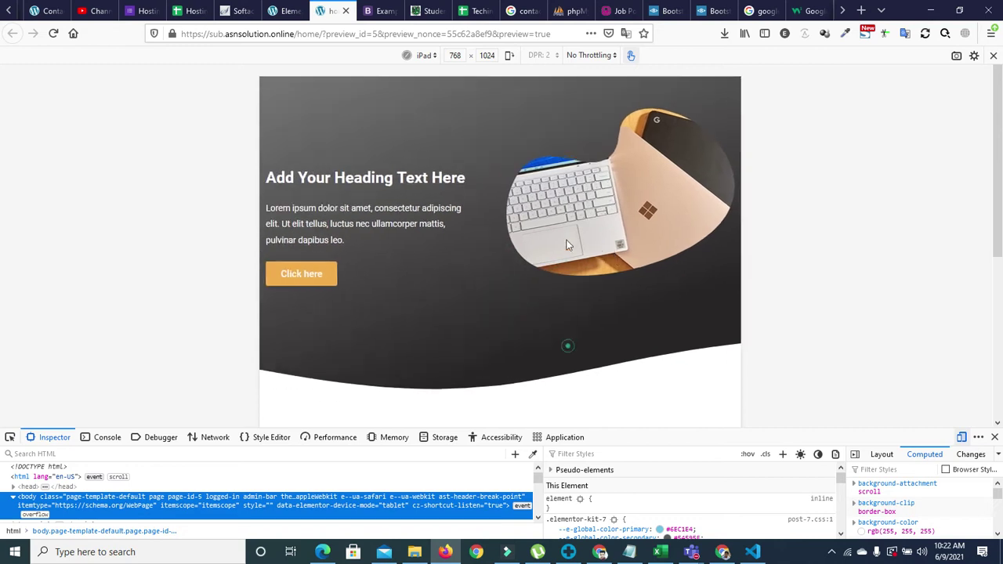
{"action": "left_click_drag", "start_coordinate": [575, 348], "coordinate": [573, 229]}
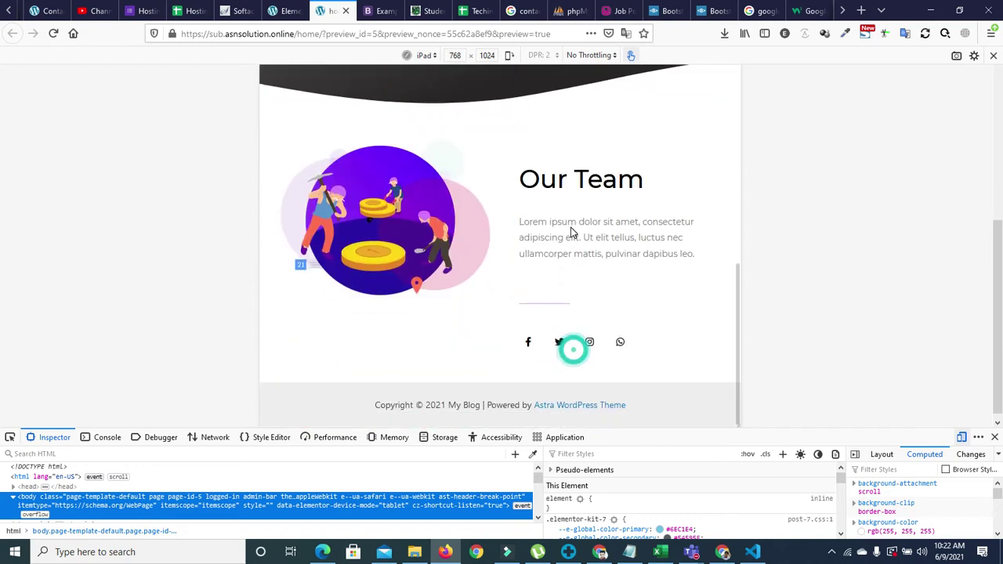
{"action": "left_click_drag", "start_coordinate": [565, 188], "coordinate": [609, 209]}
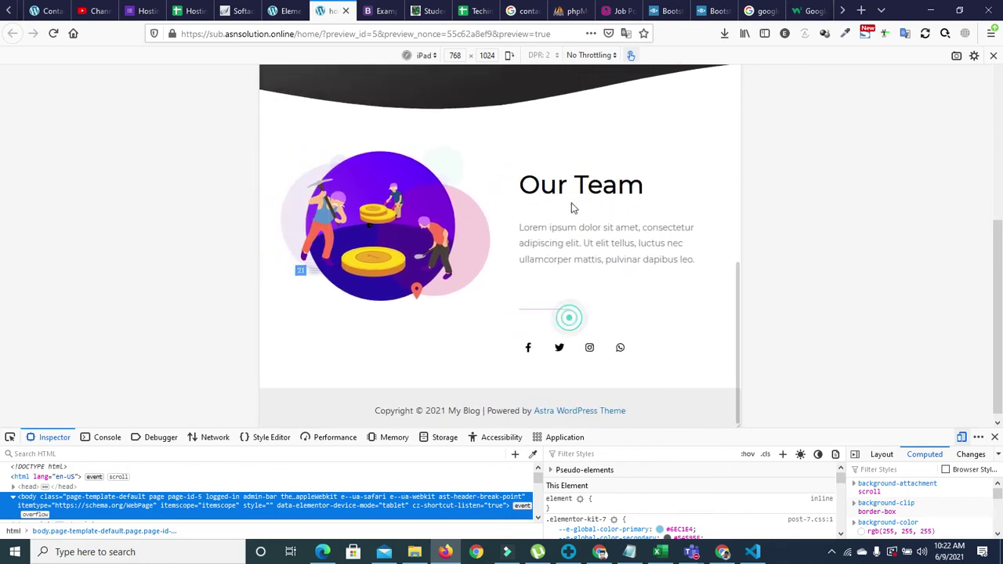
{"action": "left_click_drag", "start_coordinate": [534, 200], "coordinate": [550, 330]}
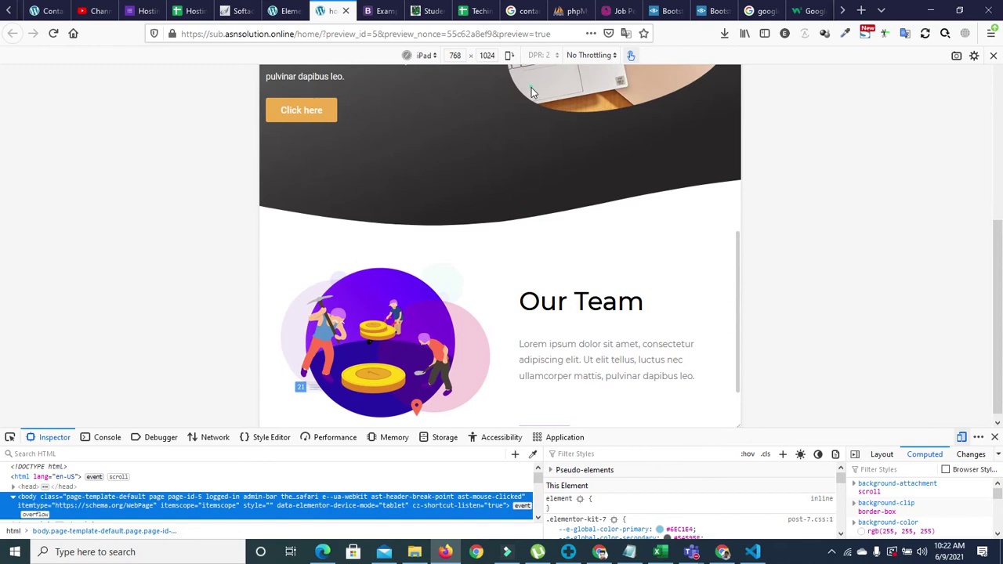
{"action": "left_click_drag", "start_coordinate": [530, 93], "coordinate": [549, 218]}
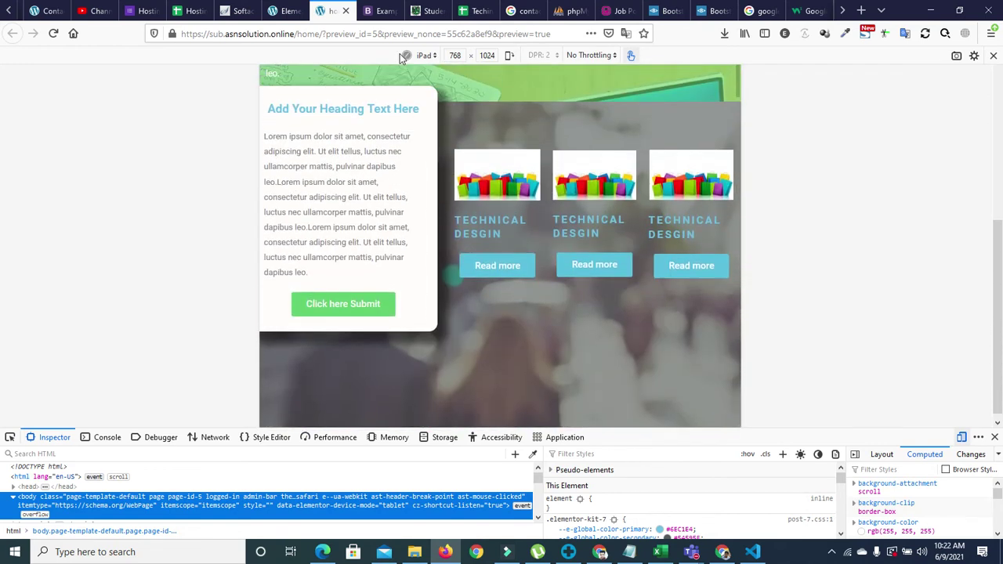
Switch the simulated device to iPhone 6/7/8 at 414 × 736 and examine the page from the slider to the shopping bag cards.
{"action": "left_click", "coordinate": [423, 55]}
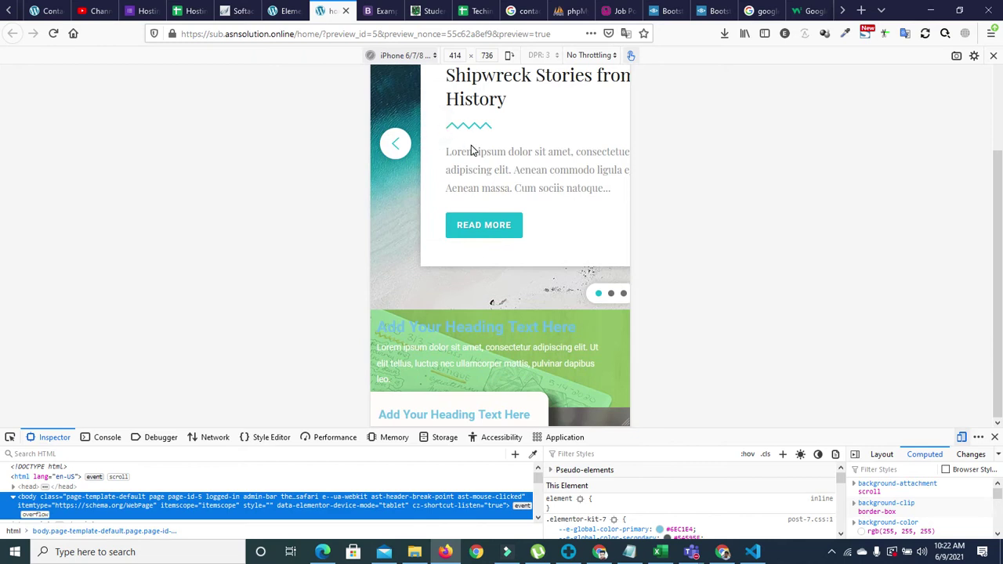
{"action": "scroll", "coordinate": [471, 150], "scroll_direction": "down", "scroll_amount": 2}
{"action": "scroll", "coordinate": [464, 138], "scroll_direction": "up", "scroll_amount": 6}
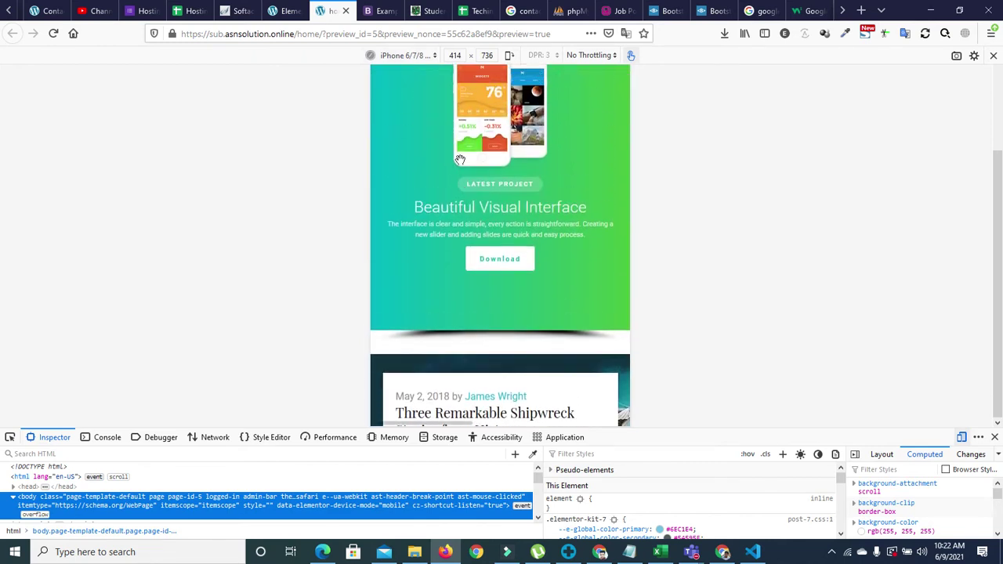
{"action": "scroll", "coordinate": [477, 251], "scroll_direction": "down", "scroll_amount": 5}
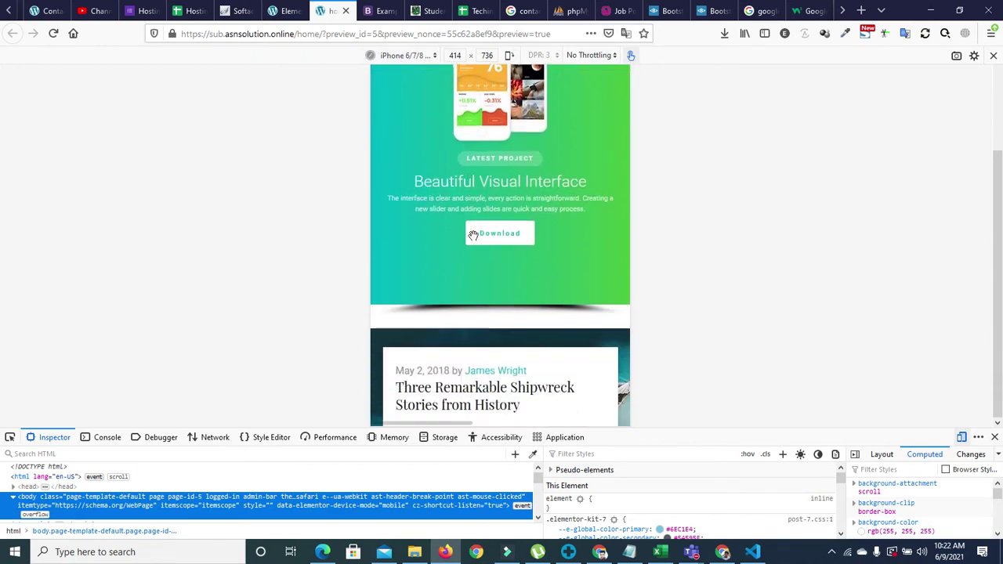
{"action": "scroll", "coordinate": [478, 236], "scroll_direction": "down", "scroll_amount": 2}
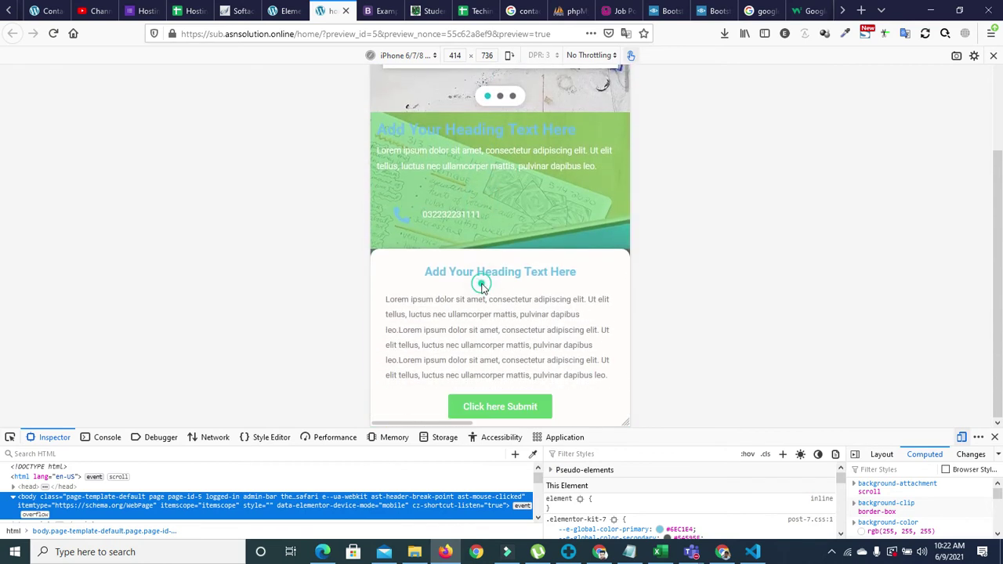
{"action": "scroll", "coordinate": [482, 280], "scroll_direction": "down", "scroll_amount": 1}
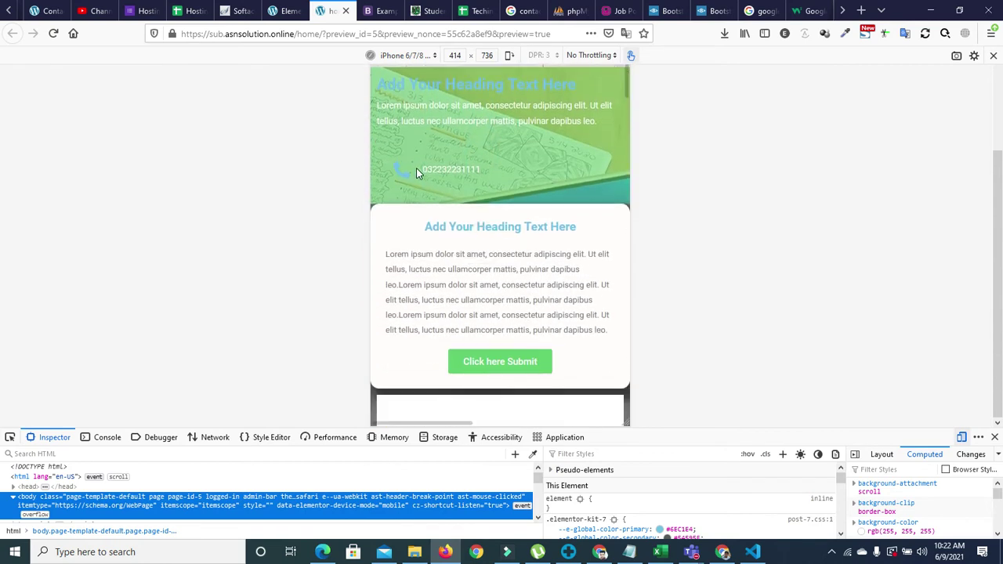
{"action": "left_click_drag", "start_coordinate": [461, 251], "coordinate": [460, 165]}
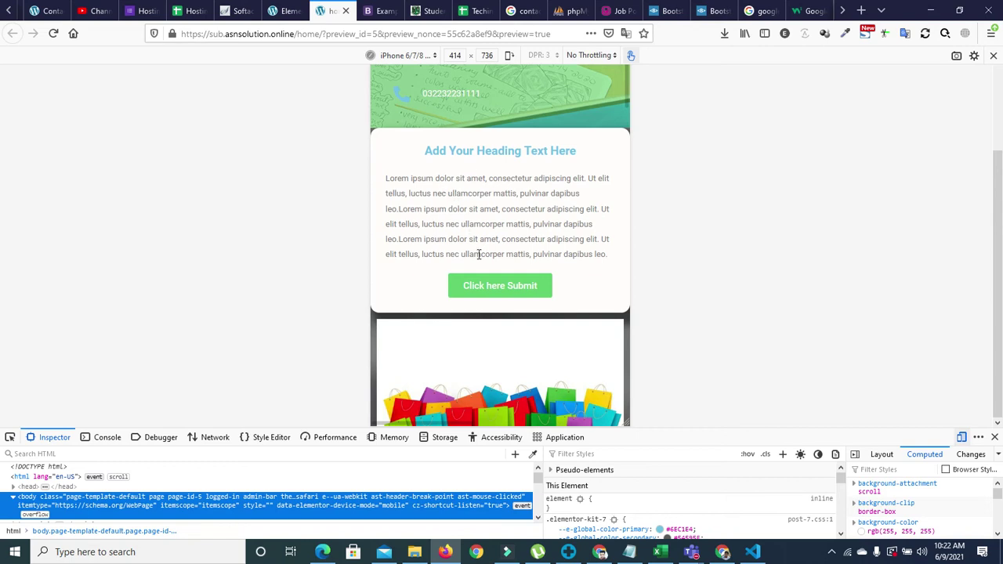
{"action": "scroll", "coordinate": [485, 202], "scroll_direction": "down", "scroll_amount": 3}
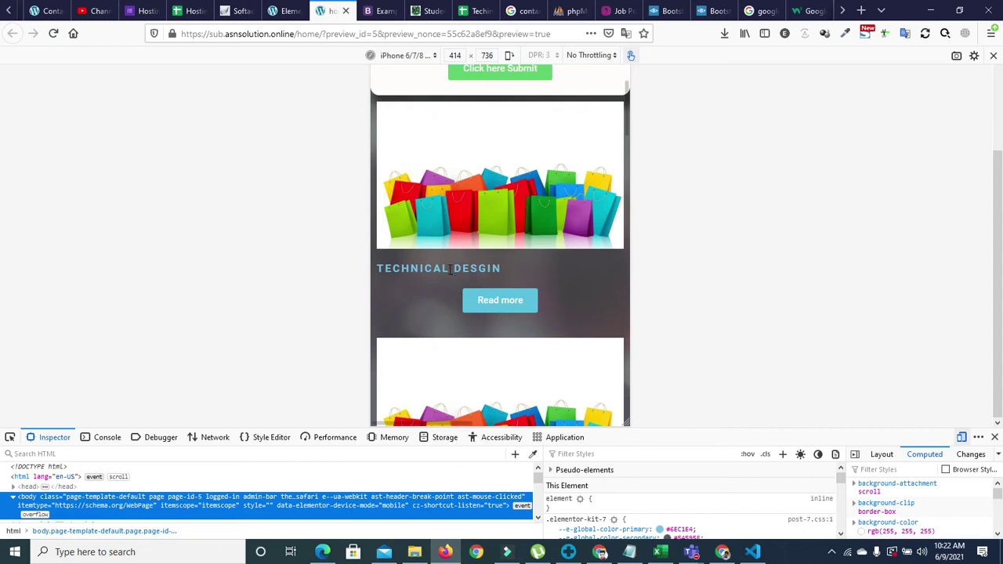
Examine the stacked shopping bag cards and the star, hexagram and stopwatch icon cards at iPhone size.
{"action": "left_click_drag", "start_coordinate": [500, 257], "coordinate": [502, 212]}
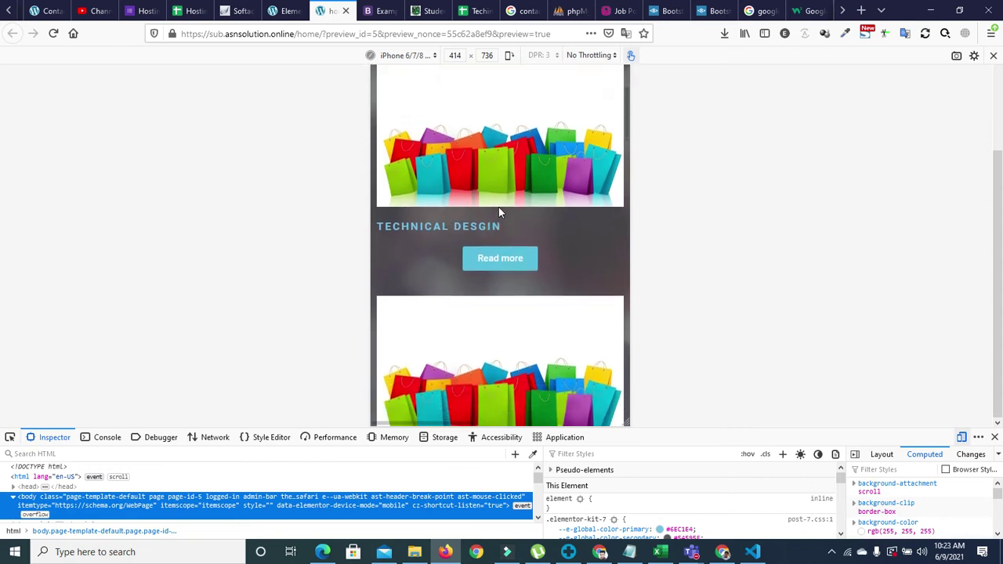
{"action": "left_click_drag", "start_coordinate": [506, 340], "coordinate": [502, 254]}
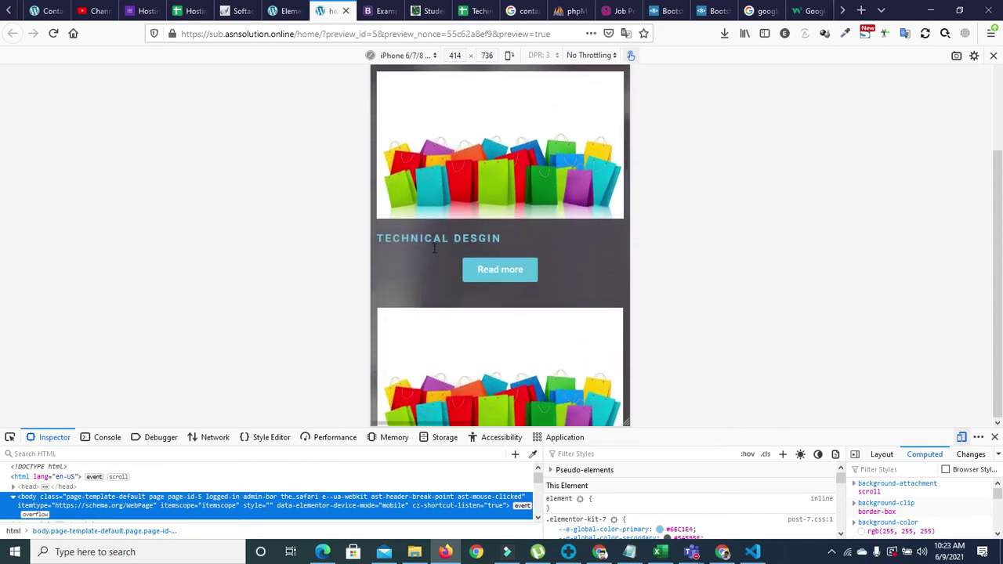
{"action": "left_click_drag", "start_coordinate": [503, 349], "coordinate": [497, 265]}
{"action": "left_click_drag", "start_coordinate": [502, 362], "coordinate": [497, 264]}
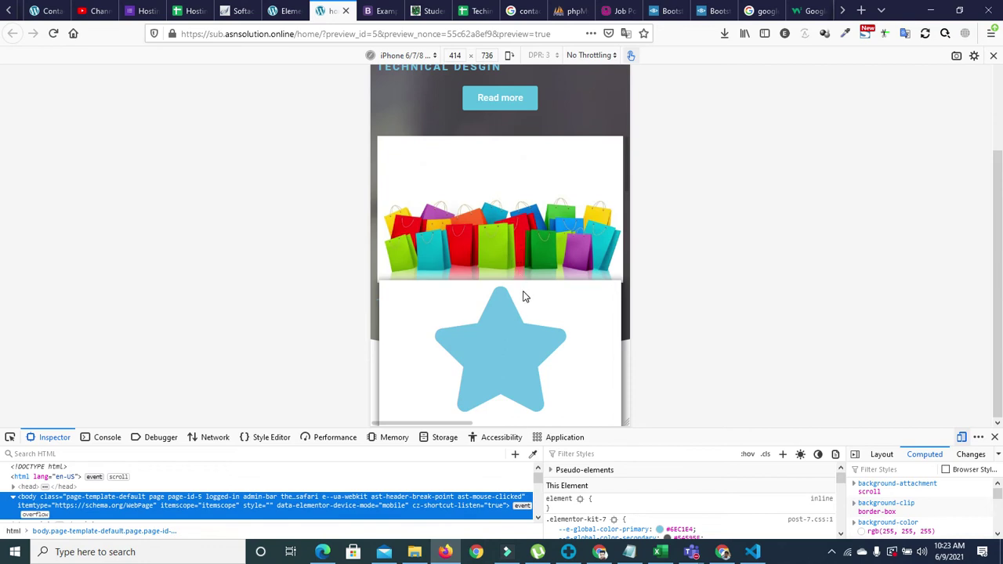
{"action": "left_click_drag", "start_coordinate": [525, 314], "coordinate": [521, 232]}
{"action": "left_click_drag", "start_coordinate": [516, 337], "coordinate": [516, 254]}
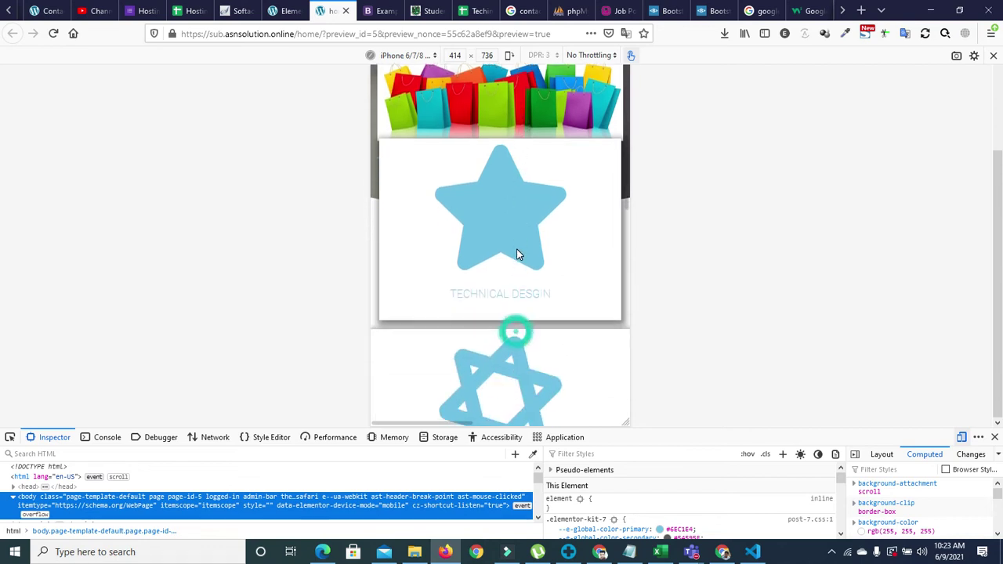
{"action": "left_click_drag", "start_coordinate": [513, 324], "coordinate": [500, 227]}
{"action": "left_click_drag", "start_coordinate": [504, 331], "coordinate": [500, 262]}
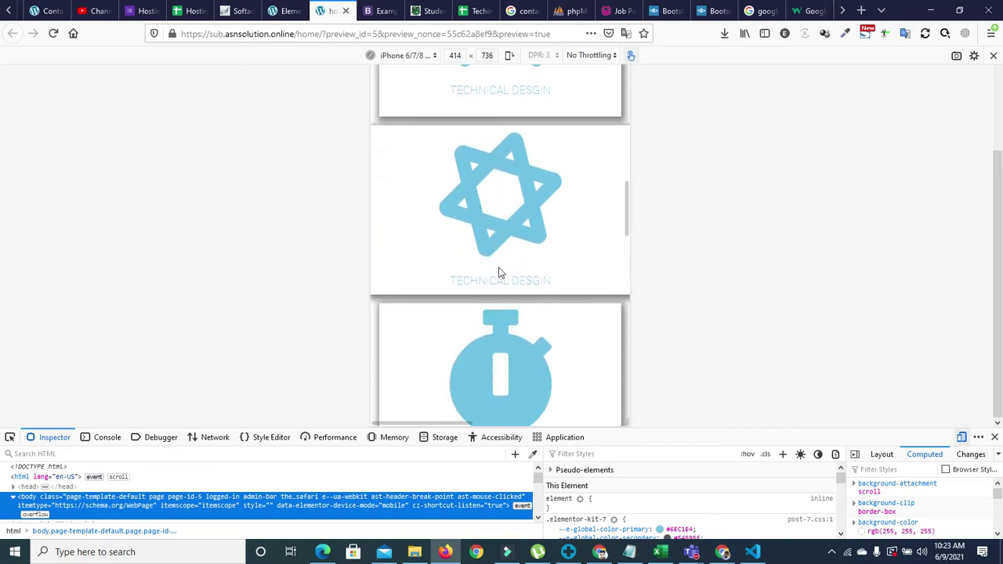
{"action": "left_click_drag", "start_coordinate": [501, 310], "coordinate": [497, 217]}
{"action": "left_click_drag", "start_coordinate": [500, 345], "coordinate": [505, 224]}
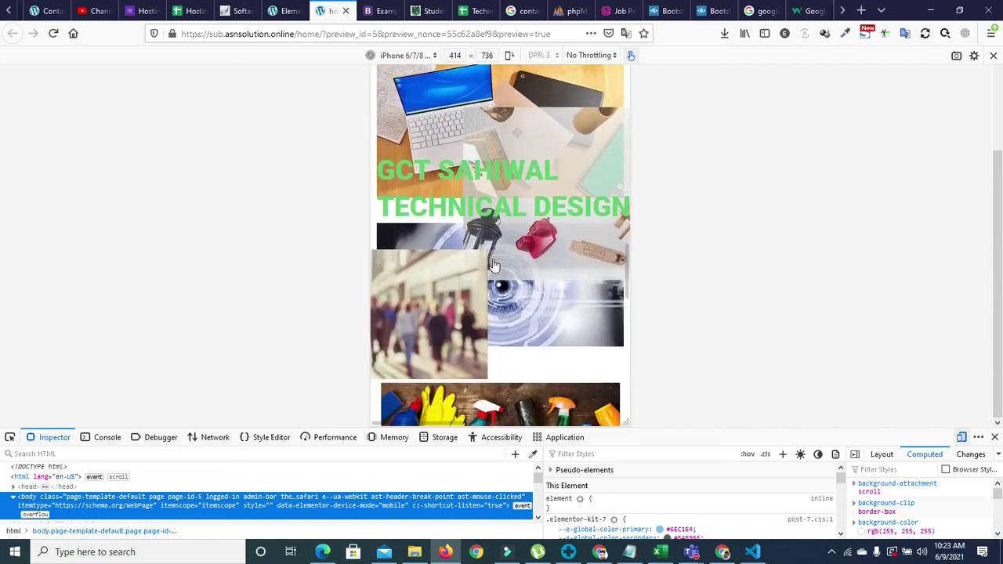
Check the overlapping images around the GCT SAHIWAL TECHNICAL DESIGN heading for horizontal overflow at iPhone size.
{"action": "mouse_move", "coordinate": [510, 358]}
{"action": "left_mouse_down"}
{"action": "mouse_move", "coordinate": [455, 356]}
{"action": "mouse_move", "coordinate": [500, 307]}
{"action": "mouse_move", "coordinate": [491, 336]}
{"action": "mouse_move", "coordinate": [520, 334]}
{"action": "mouse_move", "coordinate": [522, 344]}
{"action": "left_mouse_up"}
{"action": "left_click_drag", "start_coordinate": [529, 227], "coordinate": [455, 223]}
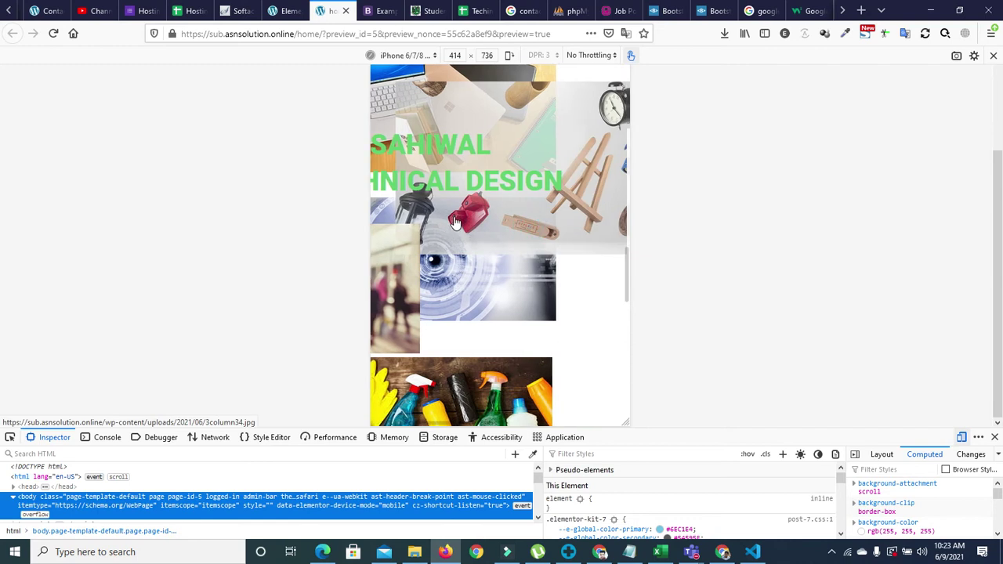
{"action": "left_click_drag", "start_coordinate": [606, 181], "coordinate": [434, 173]}
{"action": "left_click_drag", "start_coordinate": [541, 195], "coordinate": [500, 213]}
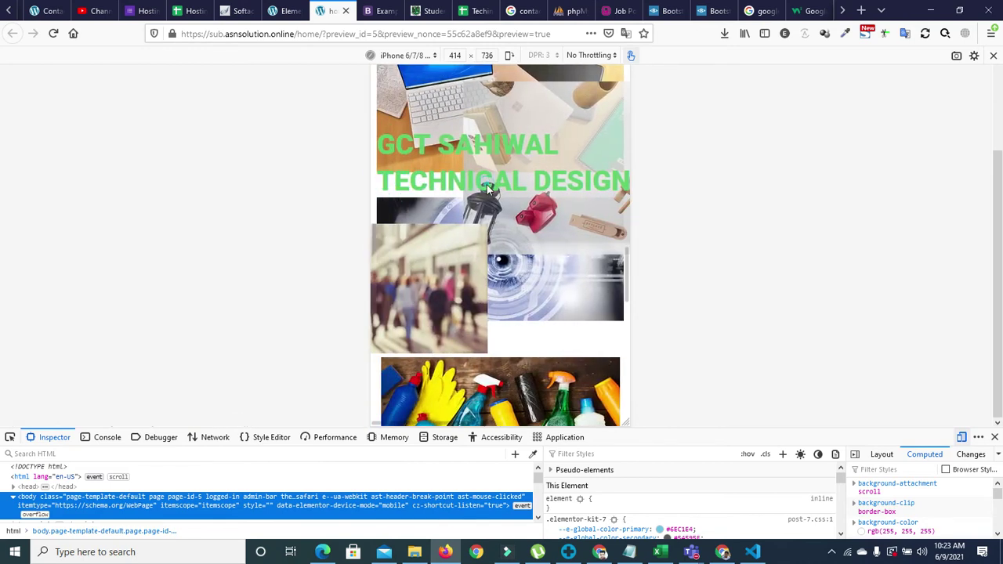
{"action": "left_click_drag", "start_coordinate": [533, 247], "coordinate": [405, 224]}
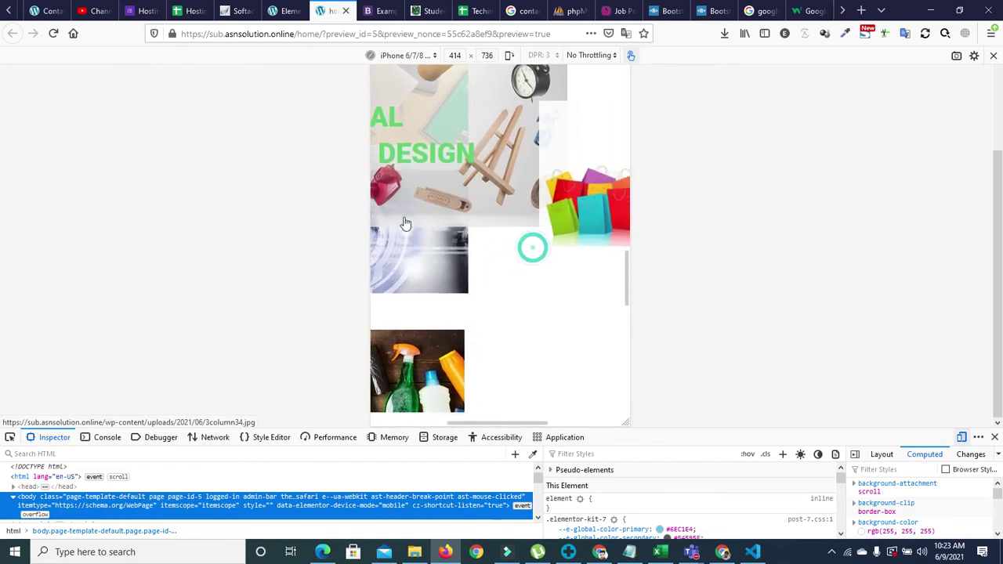
{"action": "left_click_drag", "start_coordinate": [578, 202], "coordinate": [464, 202]}
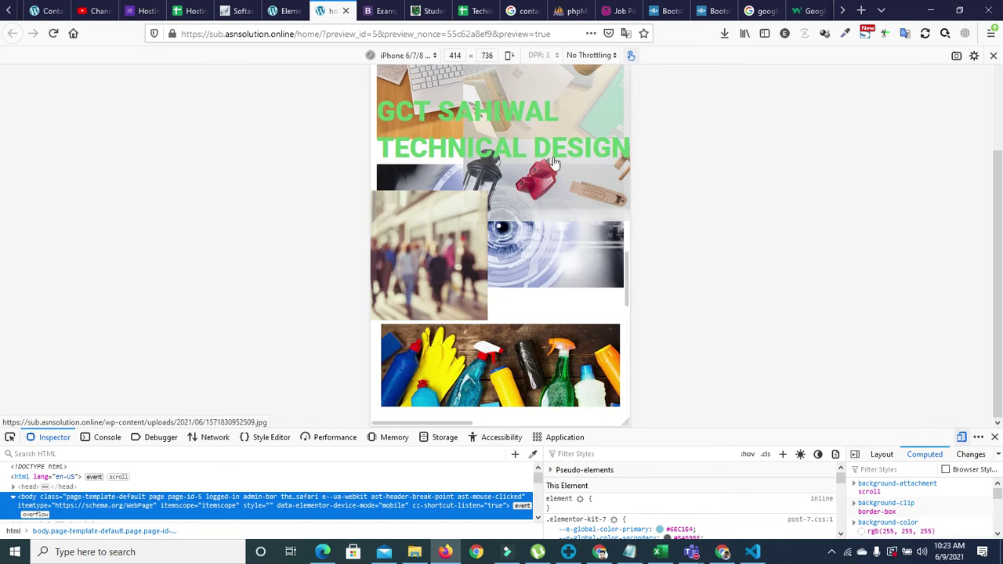
Examine the rest of the iPhone layout, from the cleaning supplies image through the laptop section to the footer.
{"action": "scroll", "coordinate": [549, 274], "scroll_direction": "down", "scroll_amount": 1}
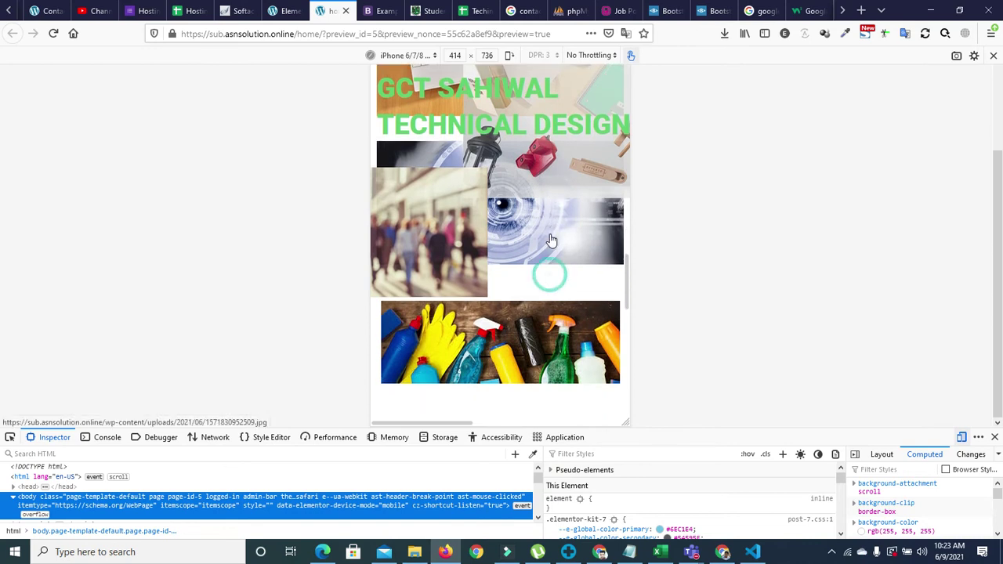
{"action": "scroll", "coordinate": [551, 342], "scroll_direction": "down", "scroll_amount": 2}
{"action": "left_click_drag", "start_coordinate": [544, 267], "coordinate": [540, 221]}
{"action": "left_click_drag", "start_coordinate": [544, 314], "coordinate": [537, 191]}
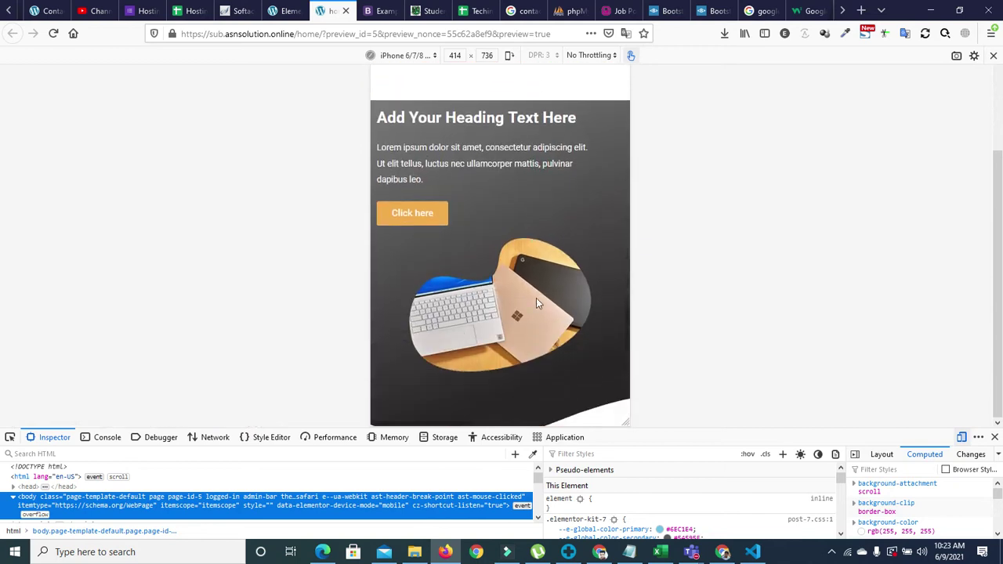
{"action": "scroll", "coordinate": [514, 201], "scroll_direction": "down", "scroll_amount": 10}
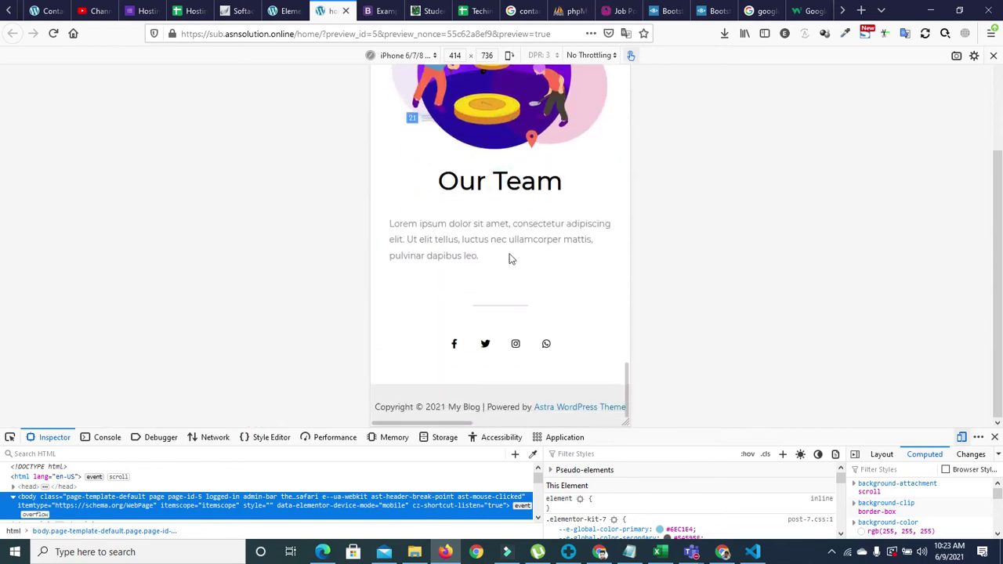
In the Elementor editor, hide the overlapping image section with the GCT SAHIWAL TECHNICAL DESIGN heading on mobile and update the page.
{"action": "left_click", "coordinate": [284, 11]}
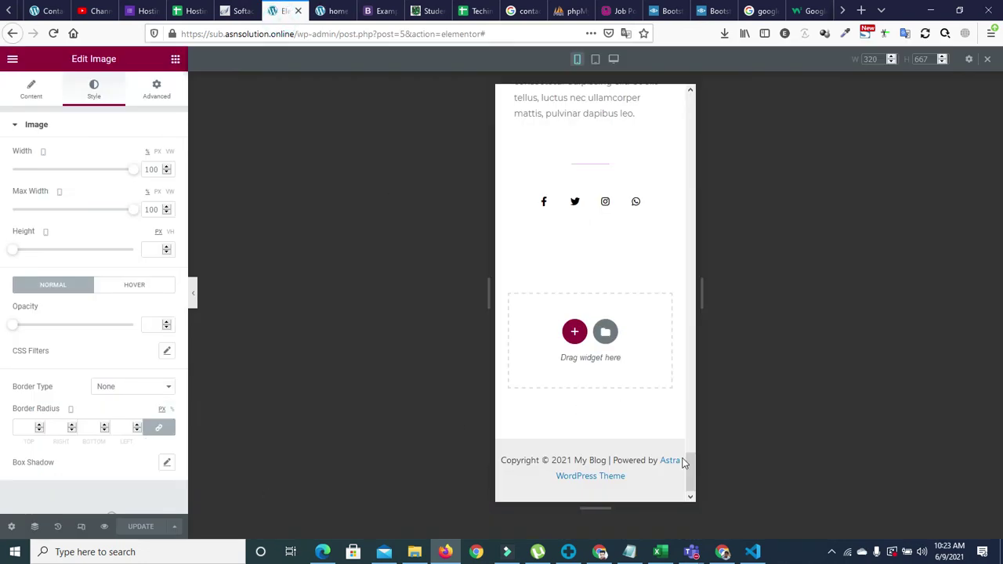
{"action": "left_click_drag", "start_coordinate": [690, 480], "coordinate": [691, 366]}
{"action": "left_click_drag", "start_coordinate": [679, 327], "coordinate": [635, 312]}
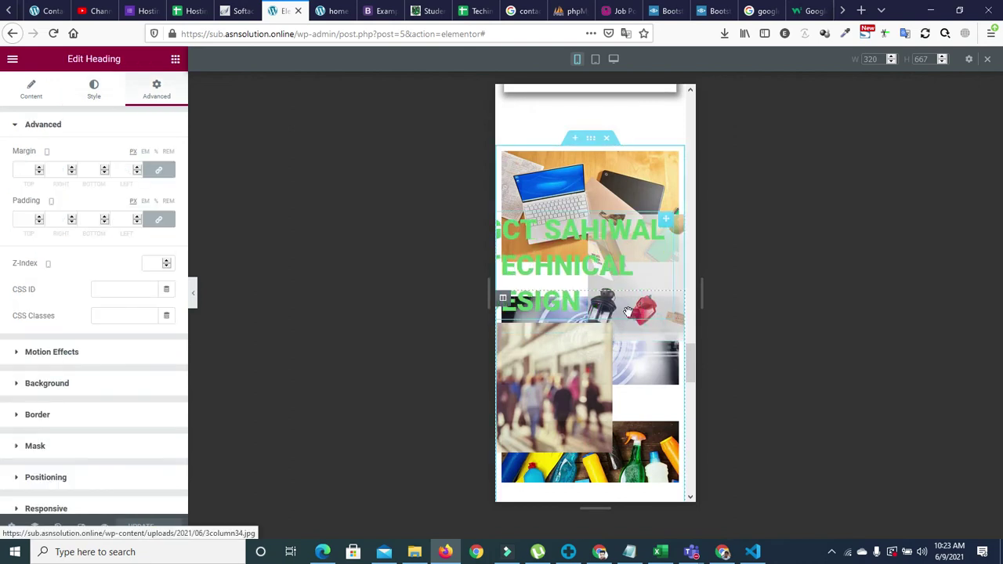
{"action": "left_click", "coordinate": [594, 139]}
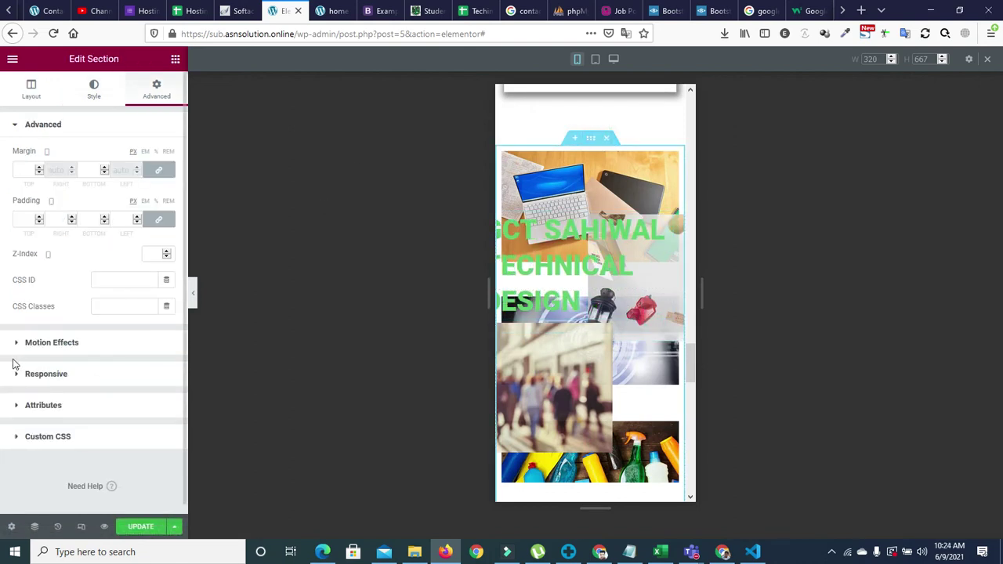
{"action": "left_click", "coordinate": [27, 408]}
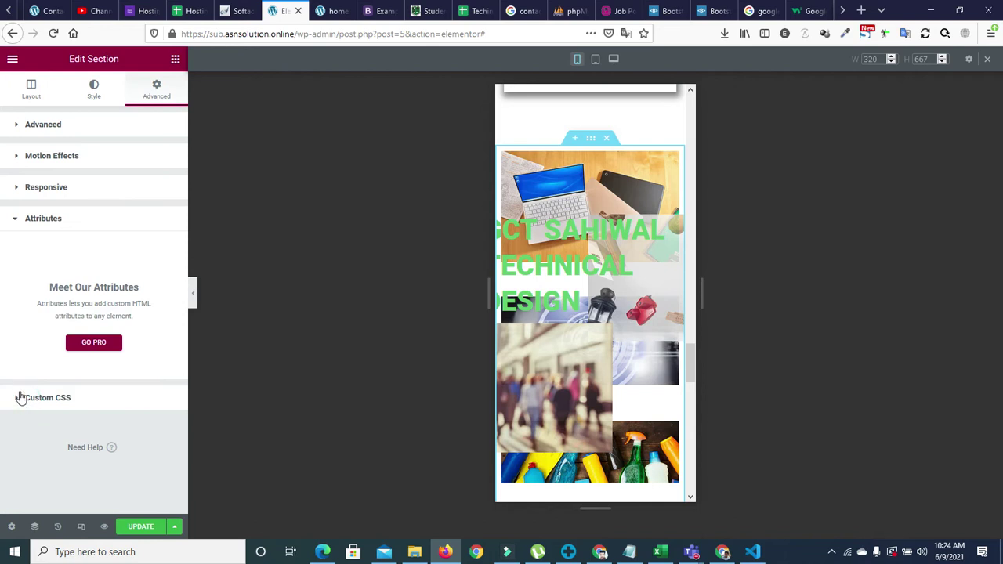
{"action": "left_click", "coordinate": [15, 189]}
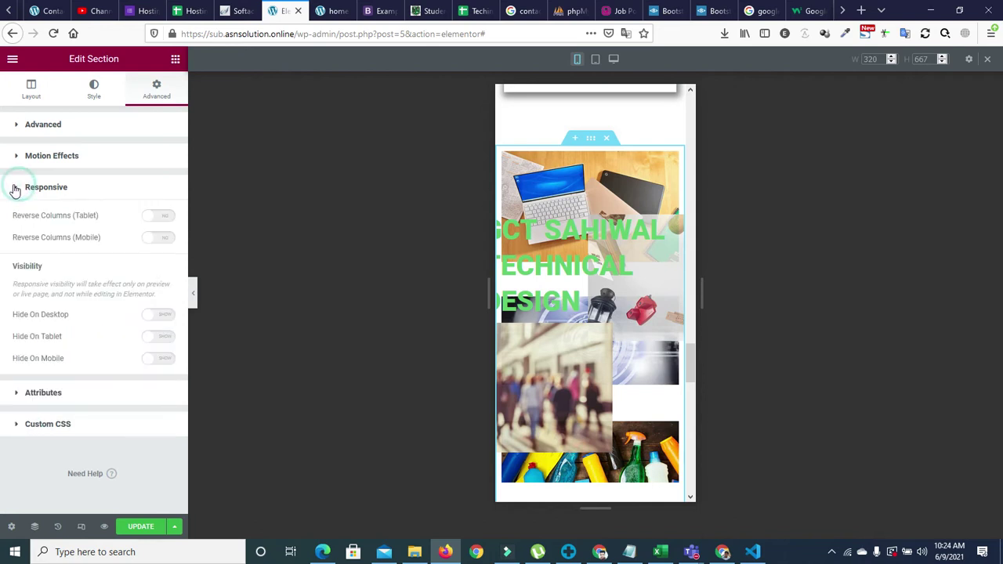
{"action": "left_click", "coordinate": [160, 359]}
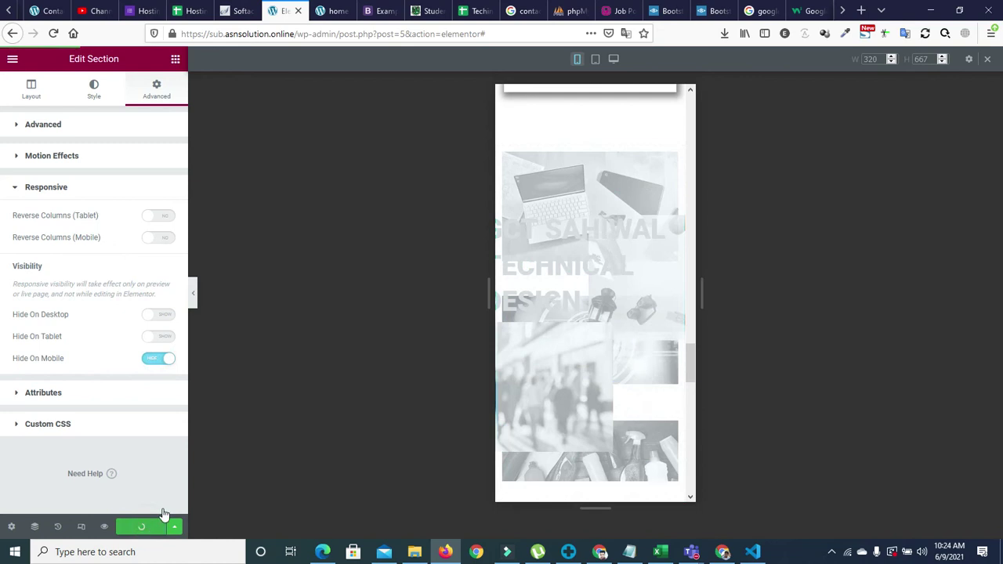
Return to the page preview and check the footer area for horizontal overflow at iPhone size.
{"action": "left_click", "coordinate": [326, 11]}
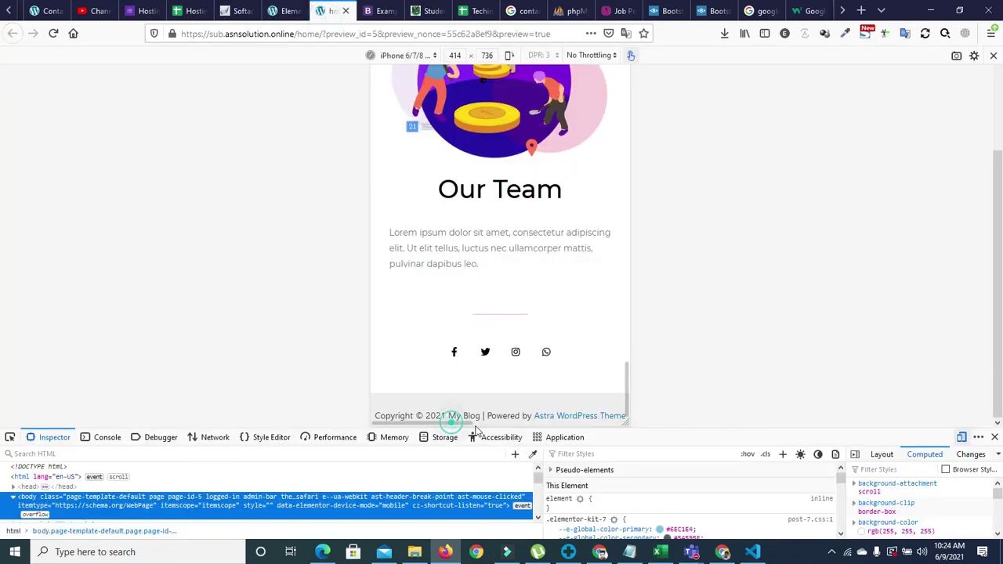
{"action": "left_click", "coordinate": [611, 424]}
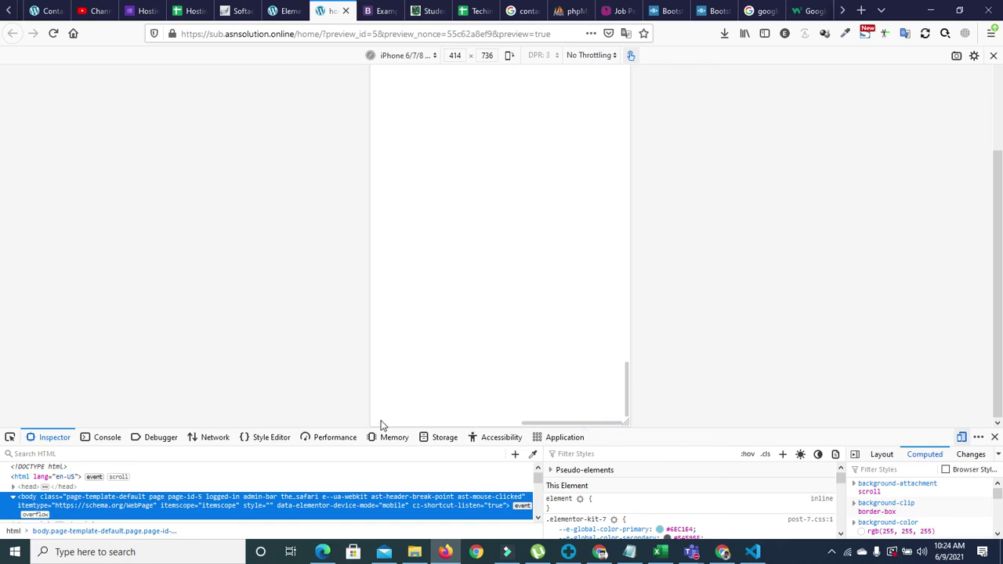
{"action": "left_click", "coordinate": [378, 424]}
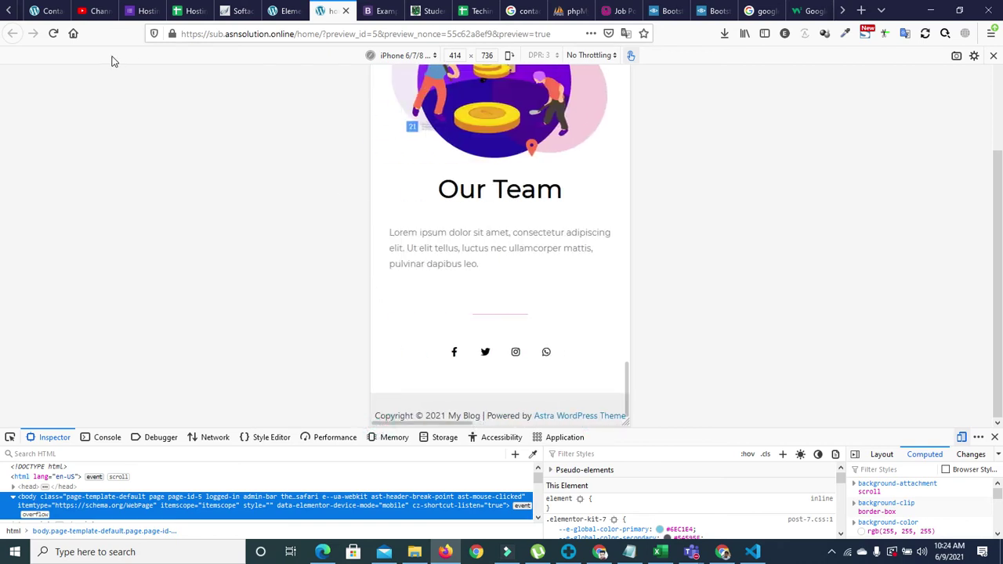
Reload the preview and examine the iPhone layout from the slider to the star and hexagram icon cards.
{"action": "left_click", "coordinate": [53, 33]}
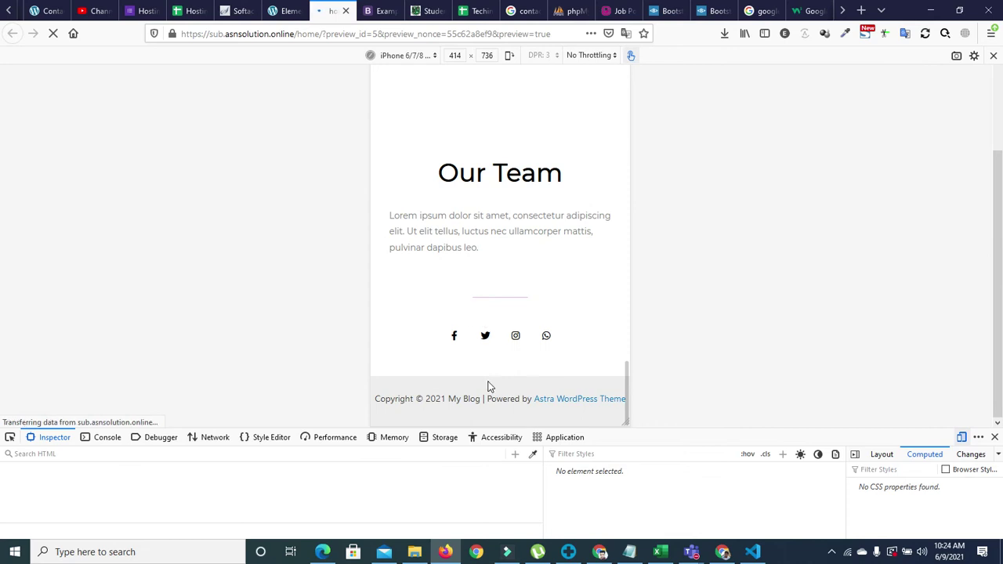
{"action": "scroll", "coordinate": [483, 142], "scroll_direction": "up", "scroll_amount": 5}
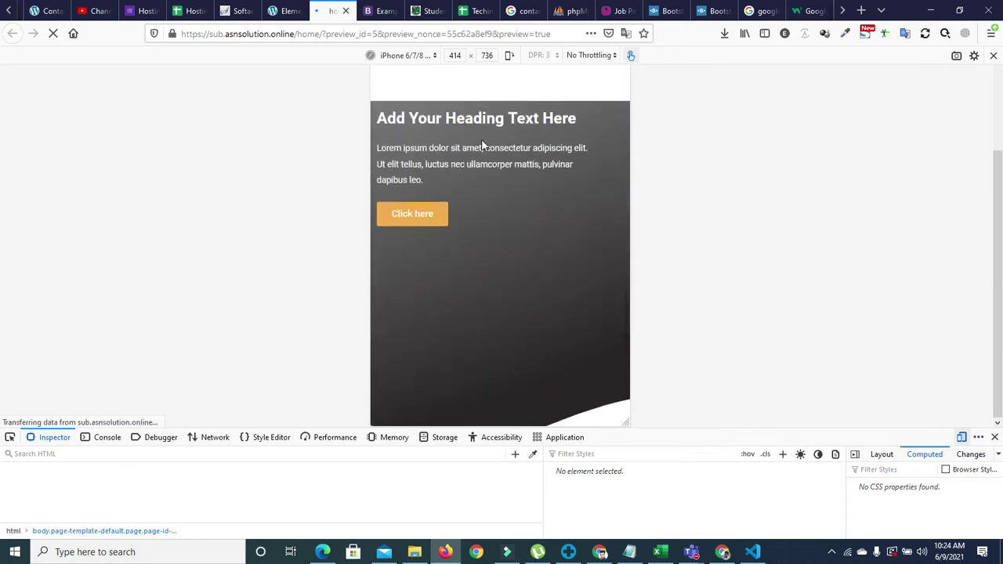
{"action": "scroll", "coordinate": [485, 188], "scroll_direction": "down", "scroll_amount": 10}
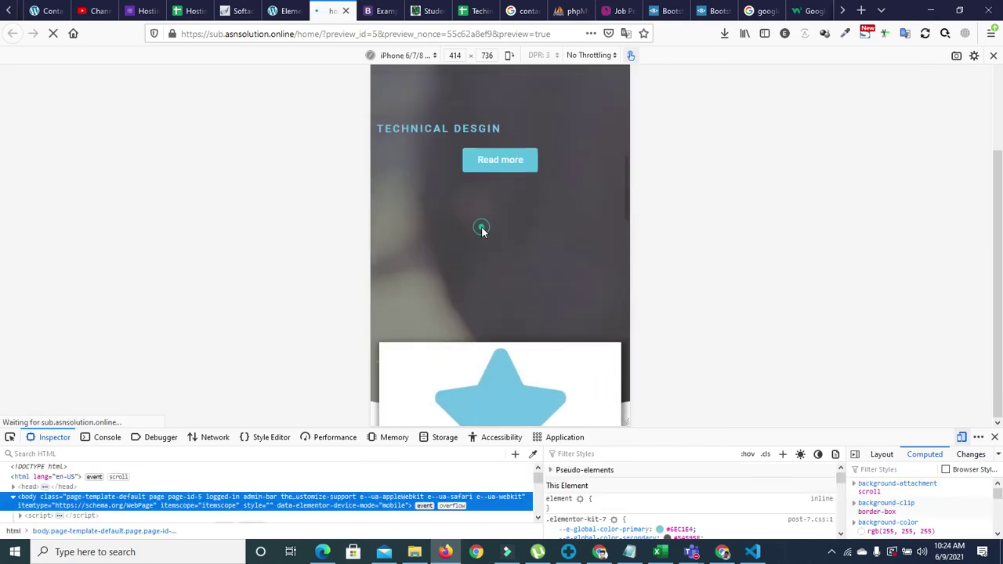
{"action": "scroll", "coordinate": [482, 235], "scroll_direction": "down", "scroll_amount": 5}
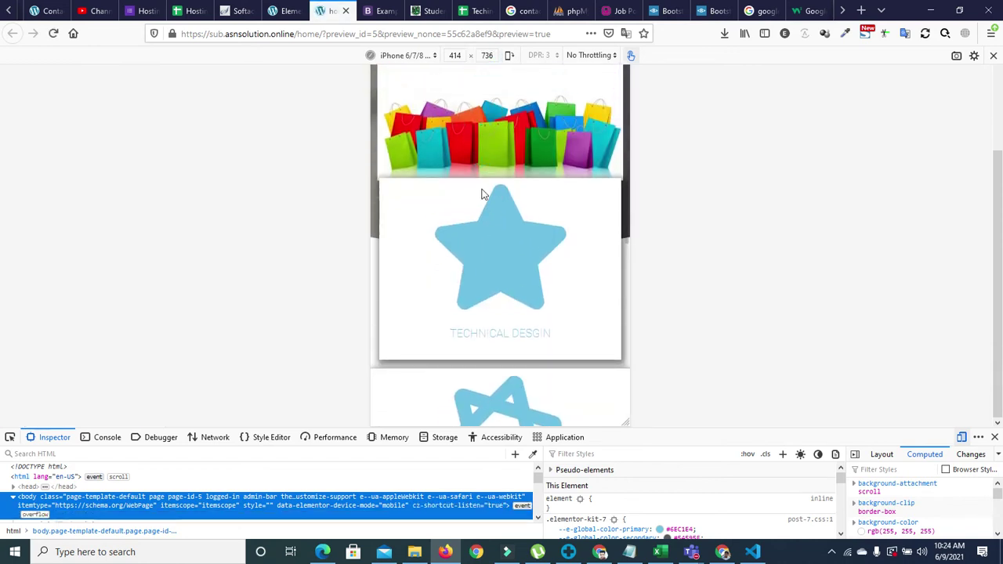
{"action": "scroll", "coordinate": [481, 174], "scroll_direction": "up", "scroll_amount": 8}
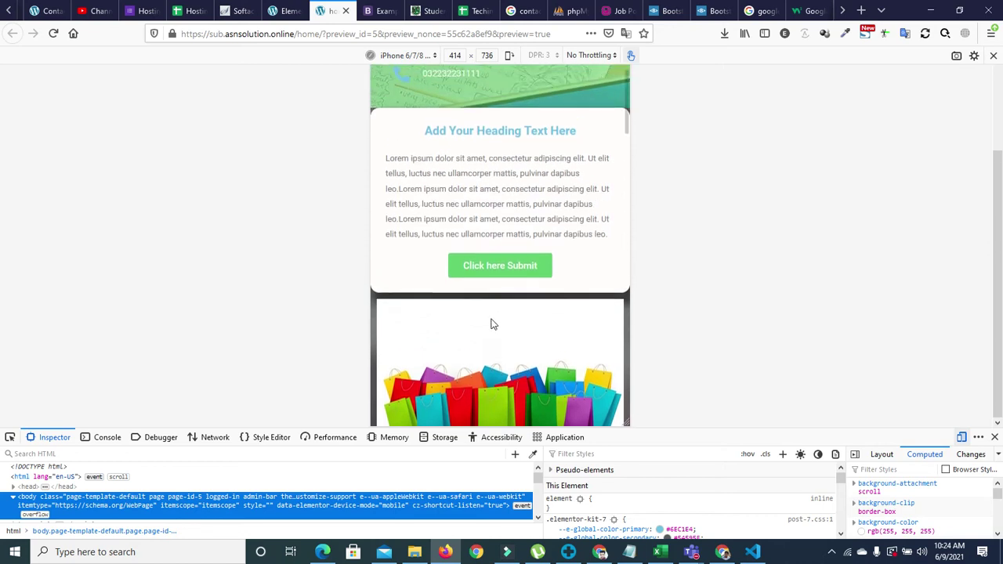
{"action": "scroll", "coordinate": [483, 175], "scroll_direction": "down", "scroll_amount": 8}
{"action": "scroll", "coordinate": [483, 175], "scroll_direction": "up", "scroll_amount": 9}
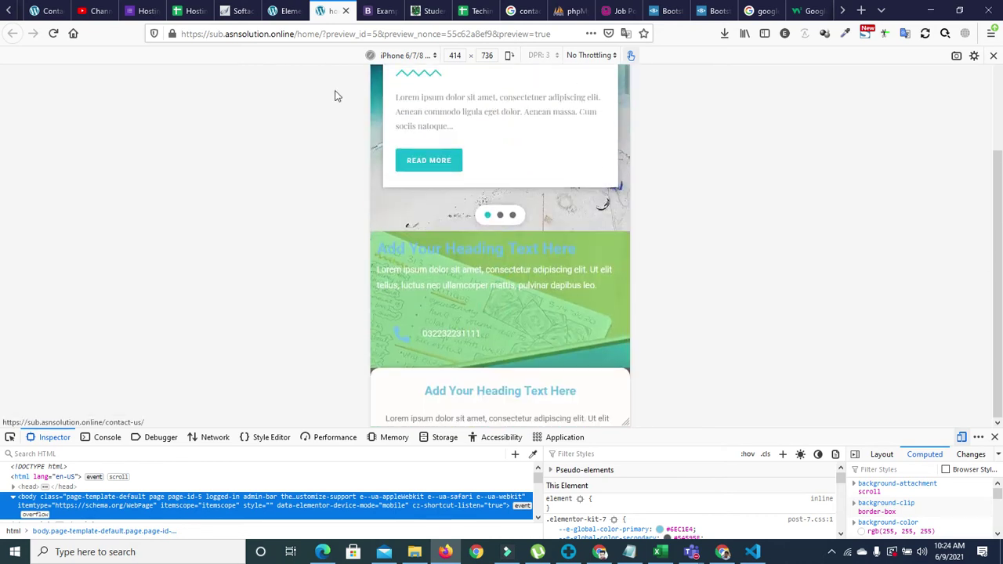
{"action": "scroll", "coordinate": [439, 118], "scroll_direction": "down", "scroll_amount": 2}
Switch the simulated device to iPad at 768 × 1024 and check the icon and shopping bag cards for horizontal overflow.
{"action": "left_click", "coordinate": [407, 55]}
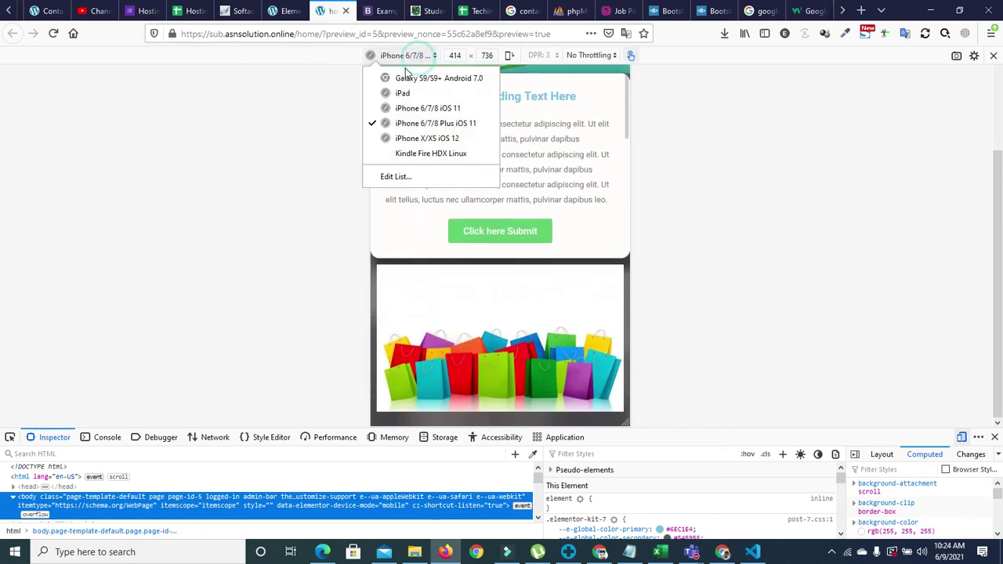
{"action": "left_click", "coordinate": [403, 94]}
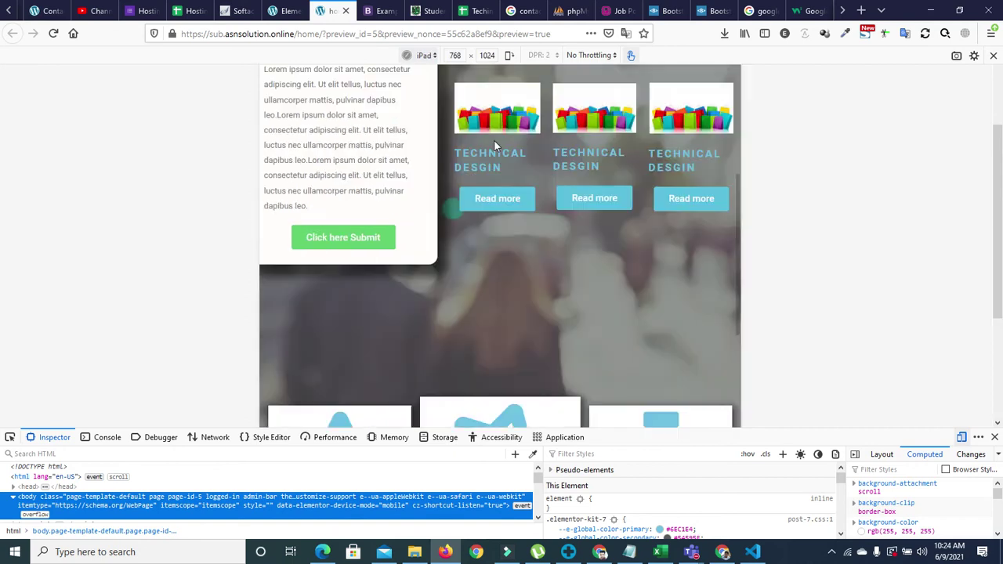
{"action": "scroll", "coordinate": [564, 295], "scroll_direction": "down", "scroll_amount": 3}
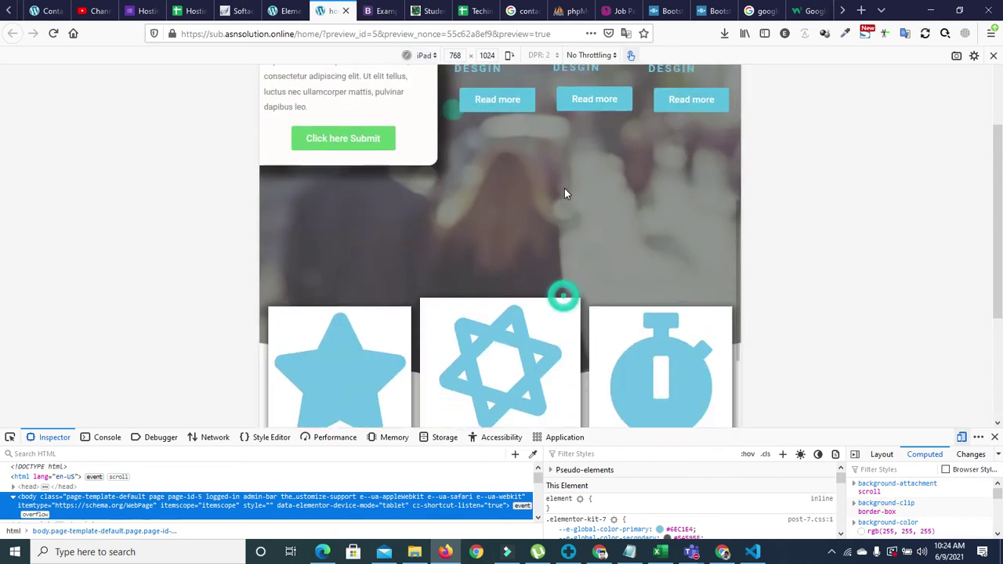
{"action": "scroll", "coordinate": [2, 251], "scroll_direction": "down", "scroll_amount": 4}
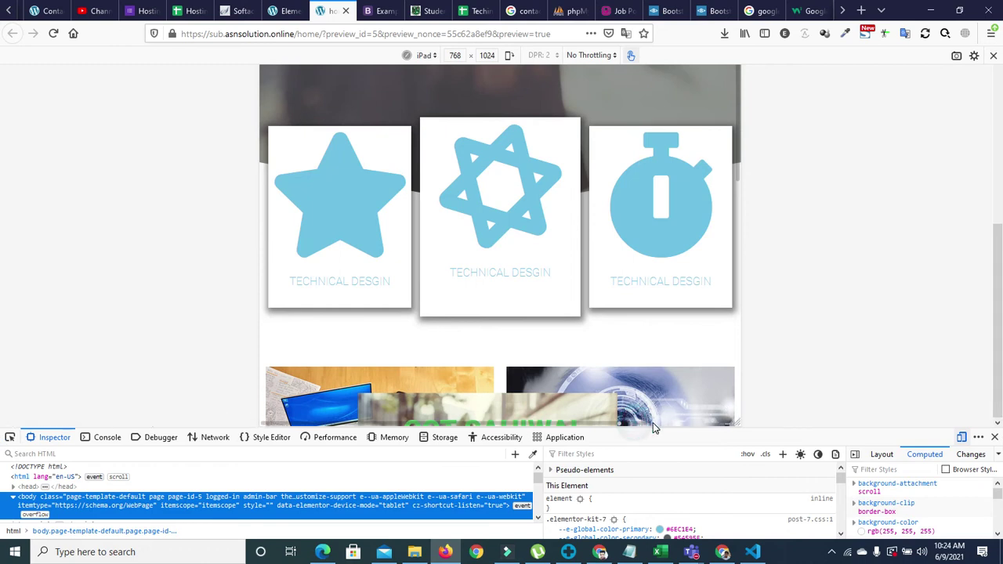
{"action": "scroll", "coordinate": [723, 425], "scroll_direction": "right", "scroll_amount": 3}
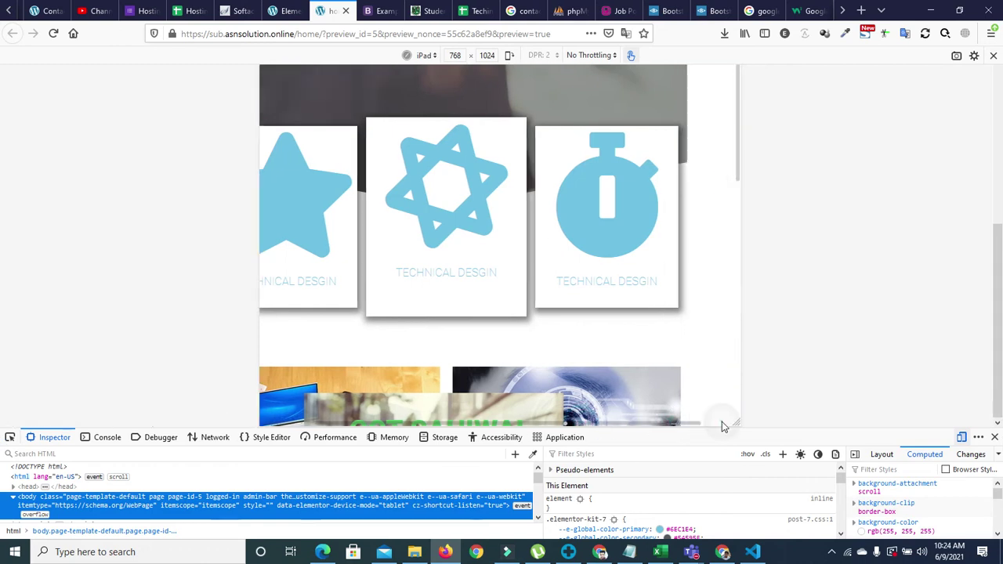
{"action": "scroll", "coordinate": [701, 145], "scroll_direction": "up", "scroll_amount": 5}
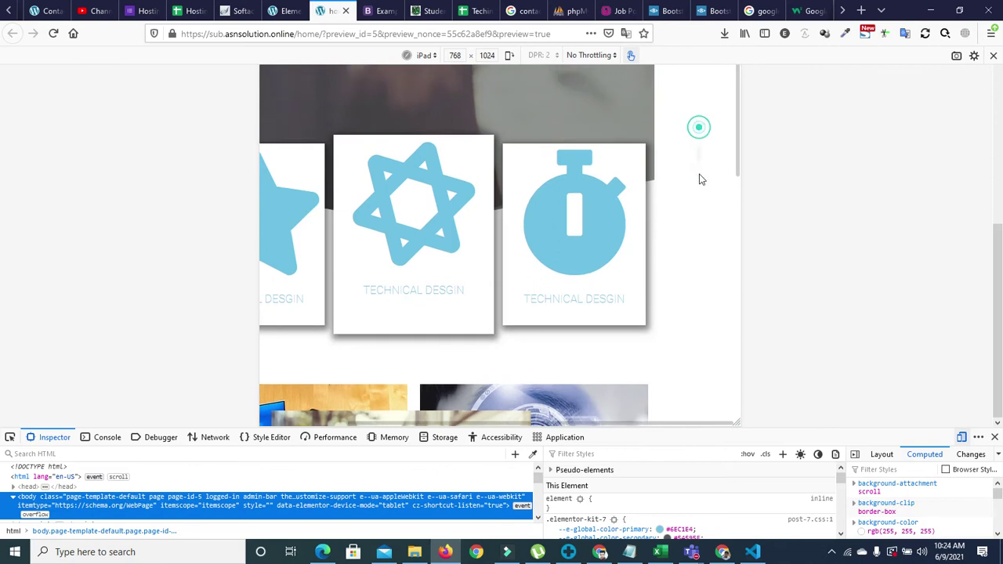
{"action": "scroll", "coordinate": [694, 118], "scroll_direction": "up", "scroll_amount": 2}
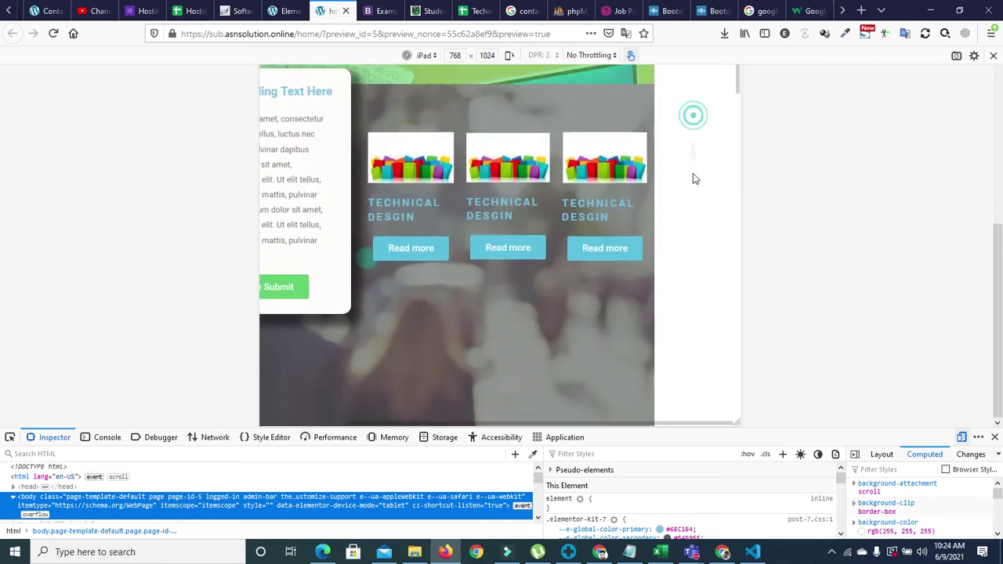
{"action": "scroll", "coordinate": [683, 132], "scroll_direction": "up", "scroll_amount": 2}
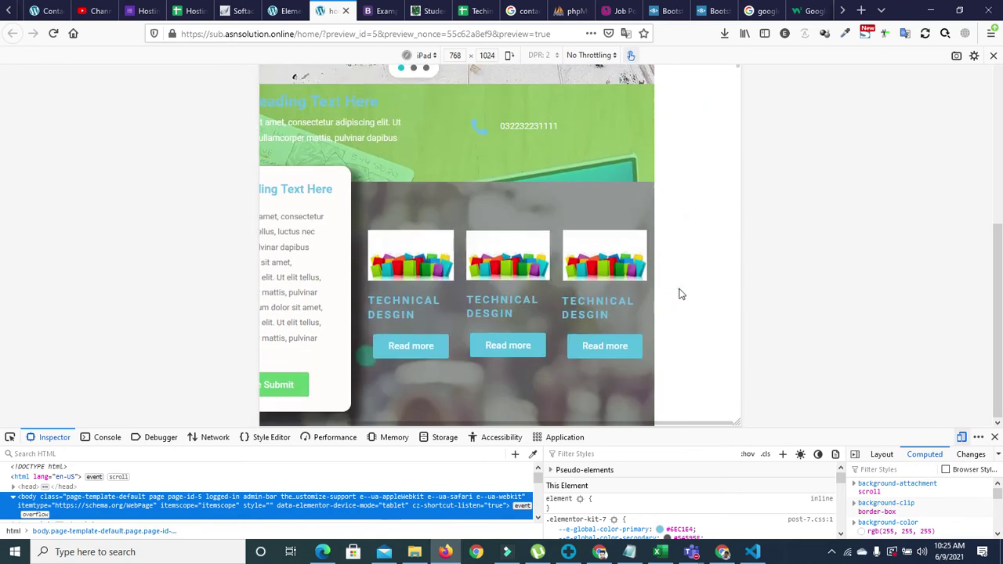
Inspect the overlapping images around the GCT SAHIWAL TECHNICAL DESIGN heading at iPad size for an element extending past the page edge.
{"action": "scroll", "coordinate": [674, 167], "scroll_direction": "down", "scroll_amount": 7}
{"action": "scroll", "coordinate": [678, 272], "scroll_direction": "down", "scroll_amount": 4}
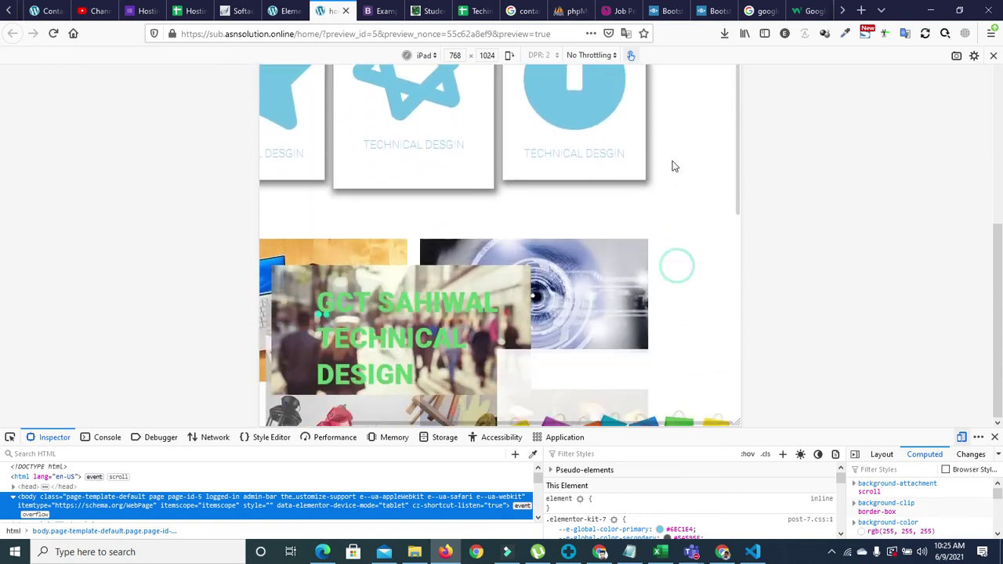
{"action": "left_click_drag", "start_coordinate": [673, 249], "coordinate": [674, 257]}
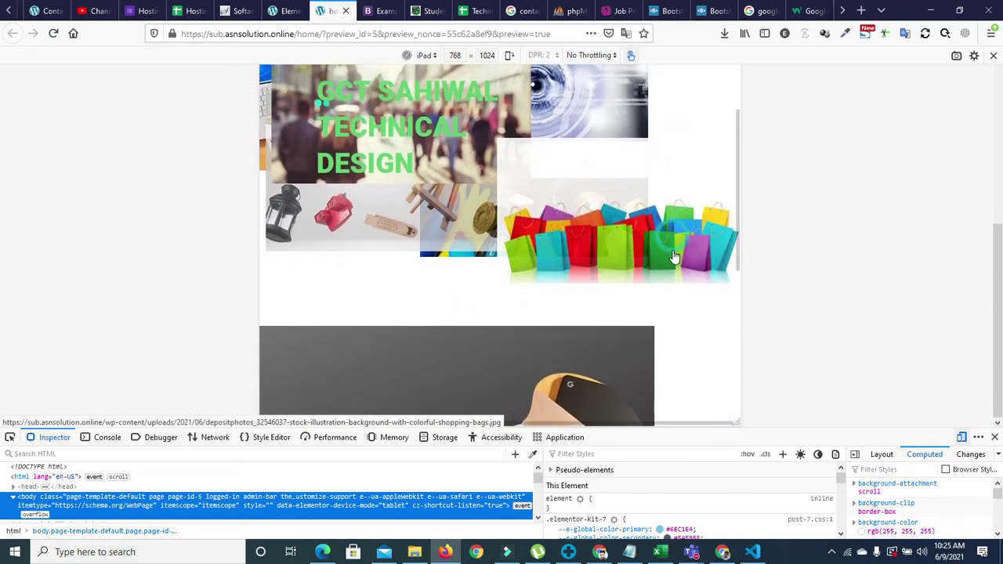
{"action": "left_click", "coordinate": [686, 248]}
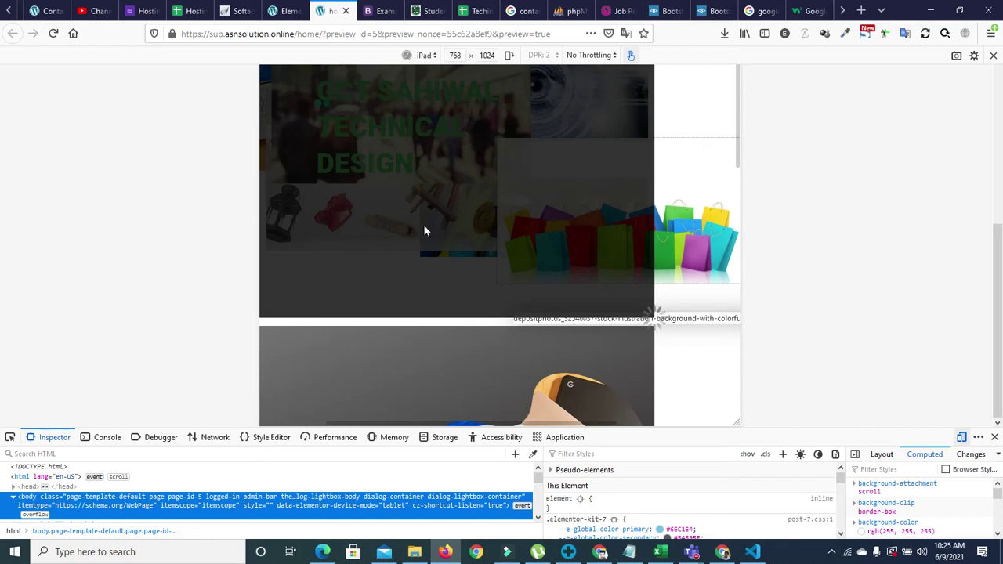
{"action": "left_click", "coordinate": [718, 187]}
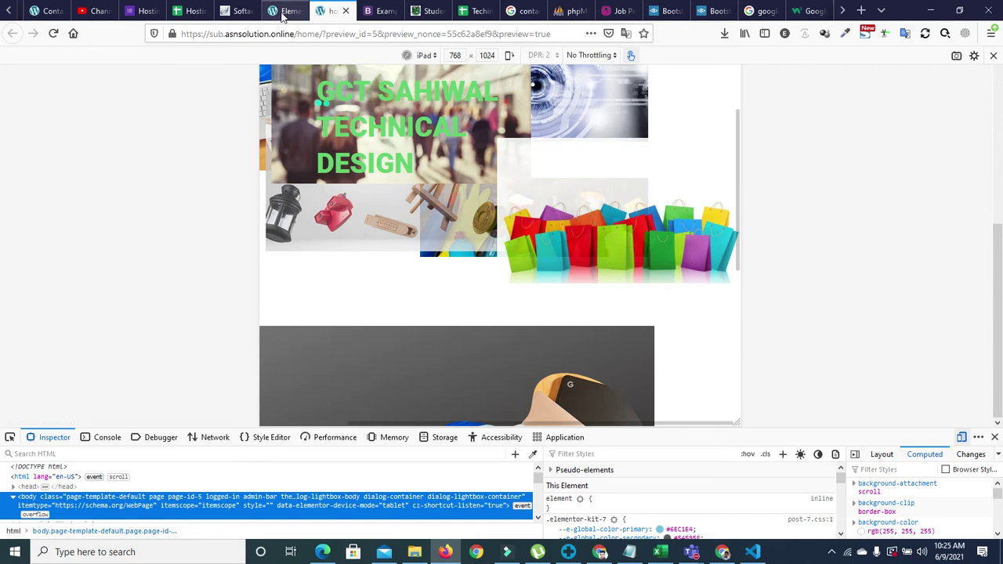
Return to the Elementor editor and switch its responsive view to tablet at the overlapping images section.
{"action": "left_click", "coordinate": [283, 11]}
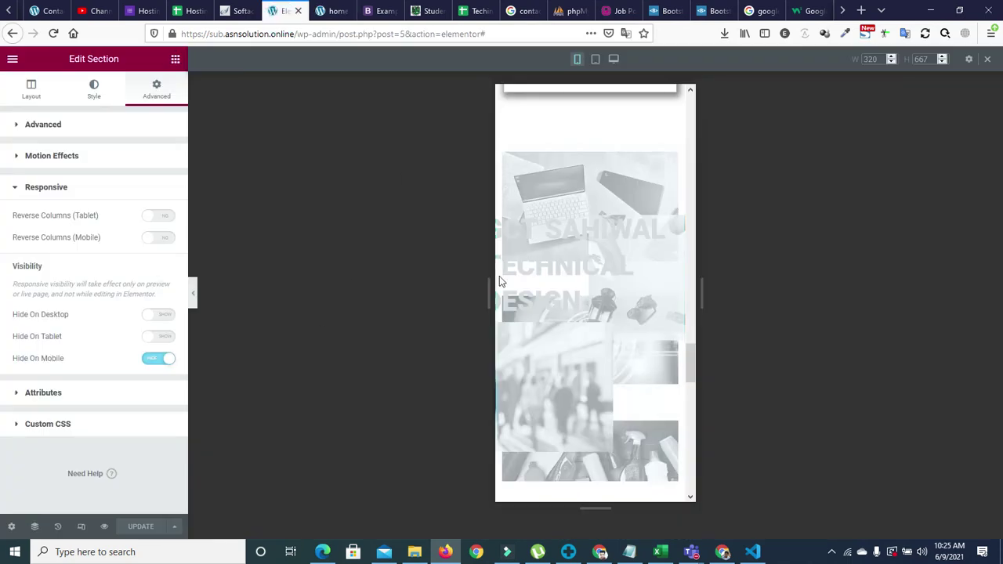
{"action": "left_click", "coordinate": [595, 61]}
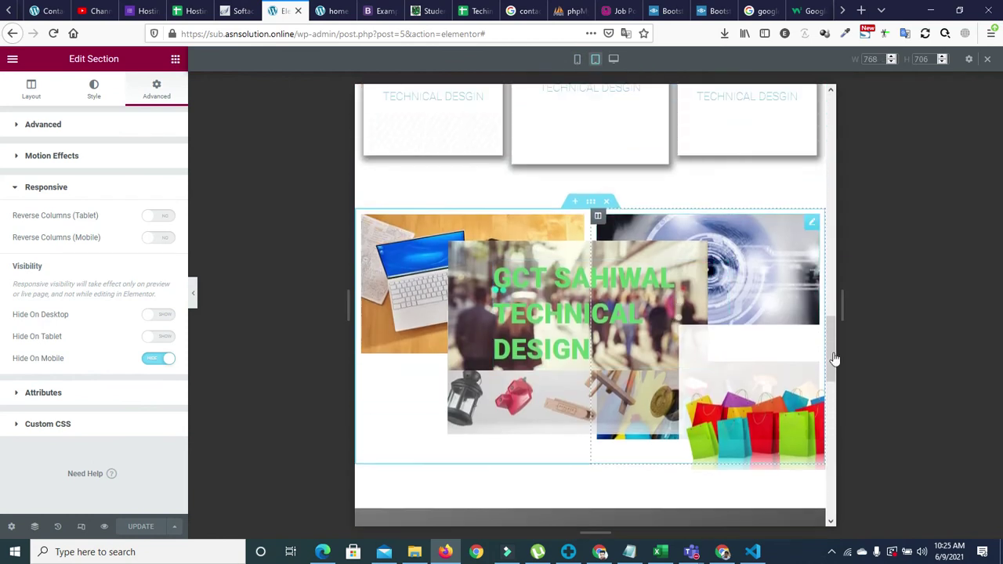
{"action": "left_click_drag", "start_coordinate": [829, 323], "coordinate": [821, 352]}
{"action": "left_click", "coordinate": [771, 296]}
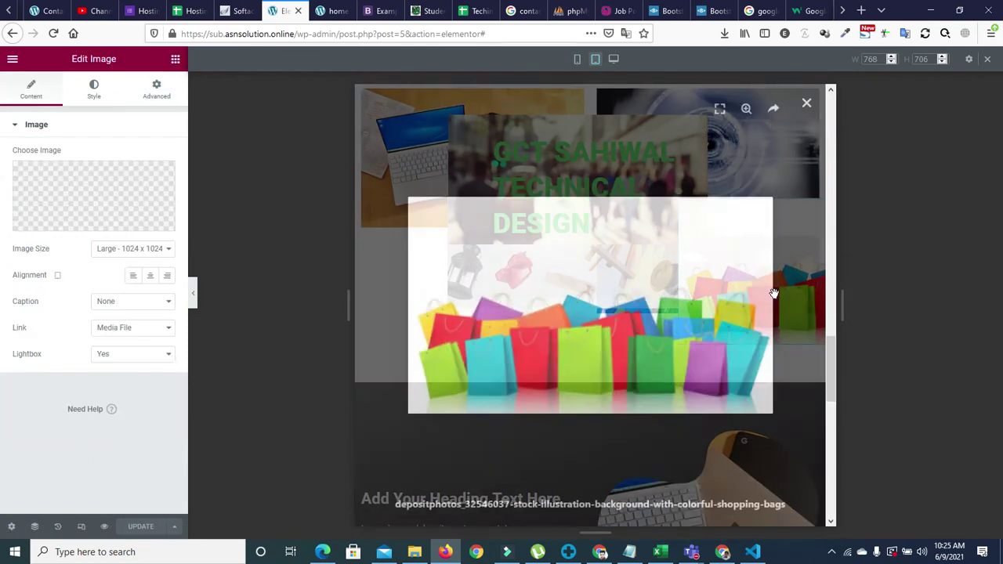
{"action": "left_click", "coordinate": [806, 110]}
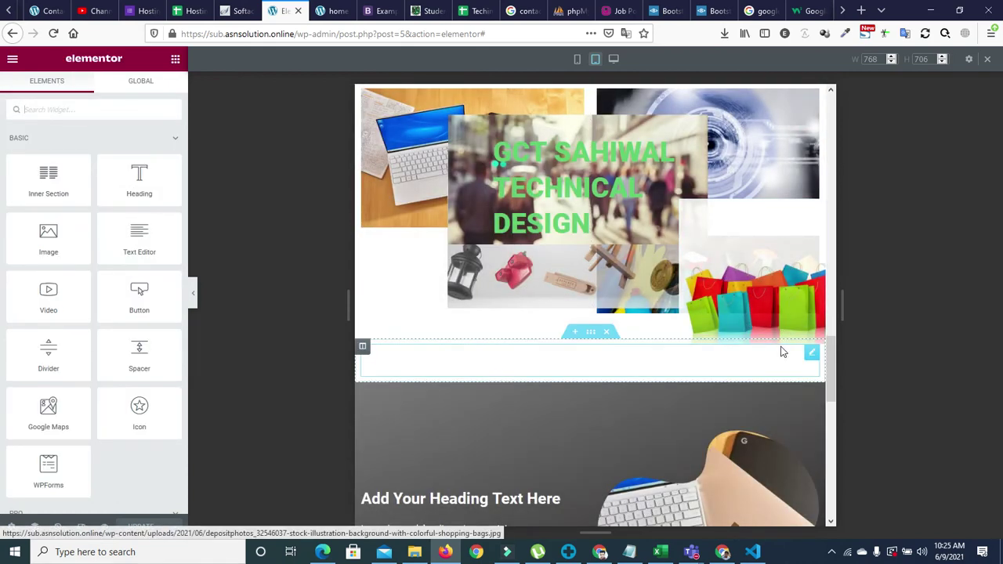
{"action": "left_click", "coordinate": [781, 347]}
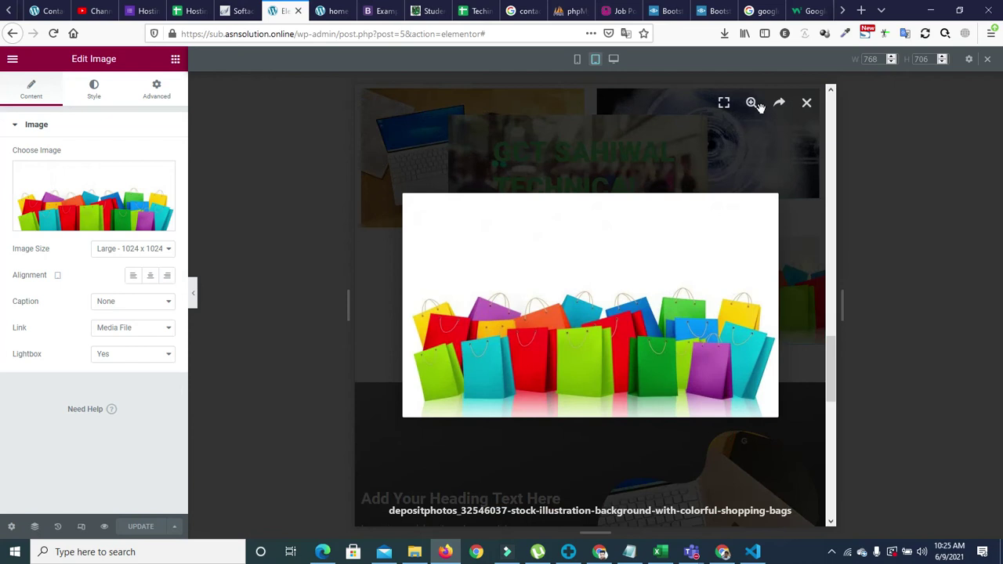
{"action": "left_click", "coordinate": [807, 107]}
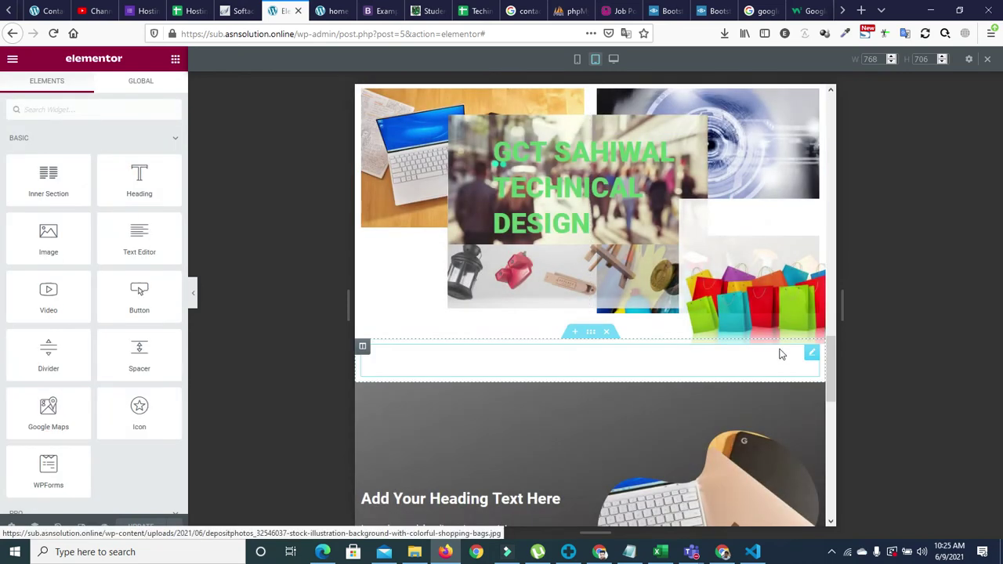
{"action": "left_click", "coordinate": [780, 346]}
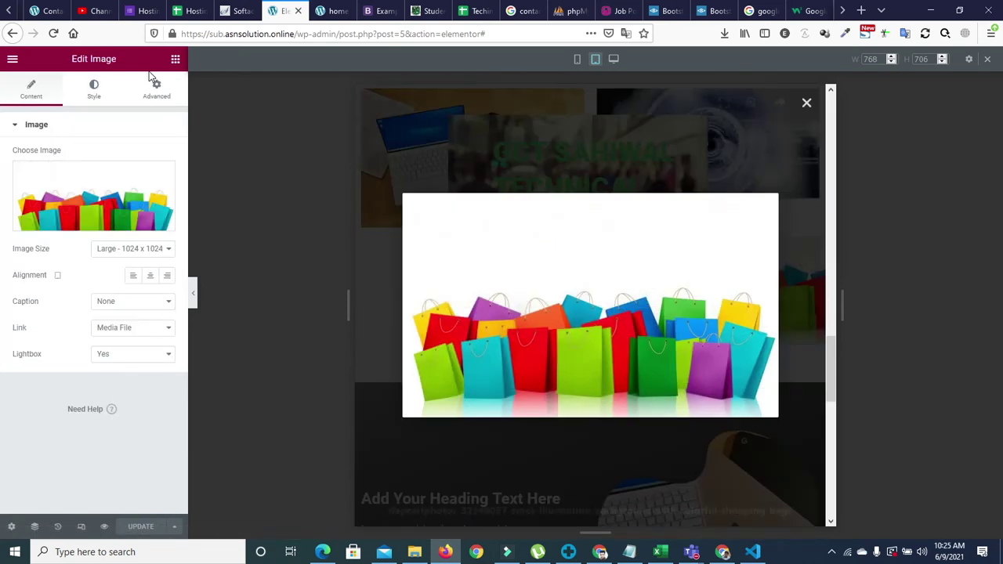
{"action": "left_click", "coordinate": [156, 90]}
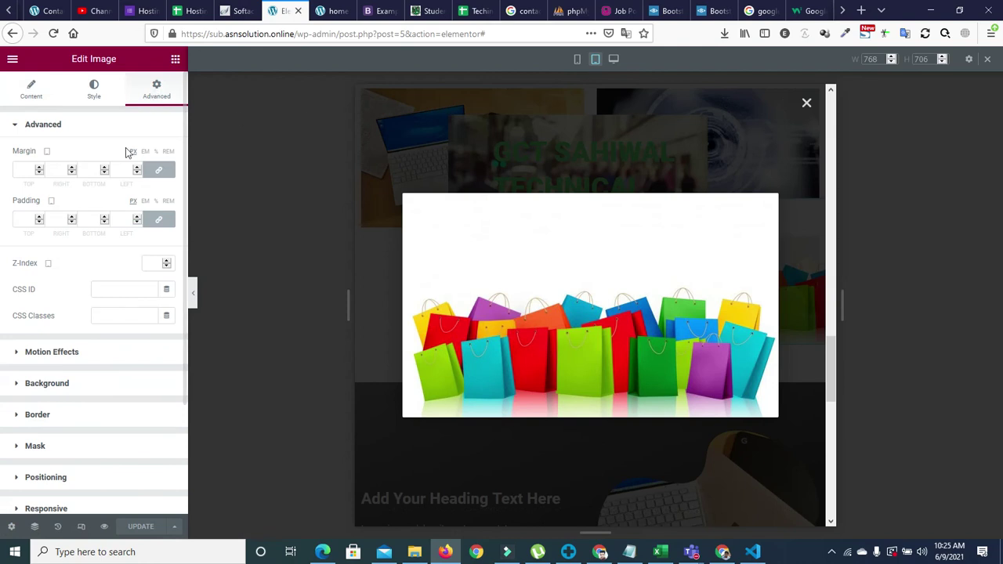
{"action": "scroll", "coordinate": [70, 357], "scroll_direction": "down", "scroll_amount": 3}
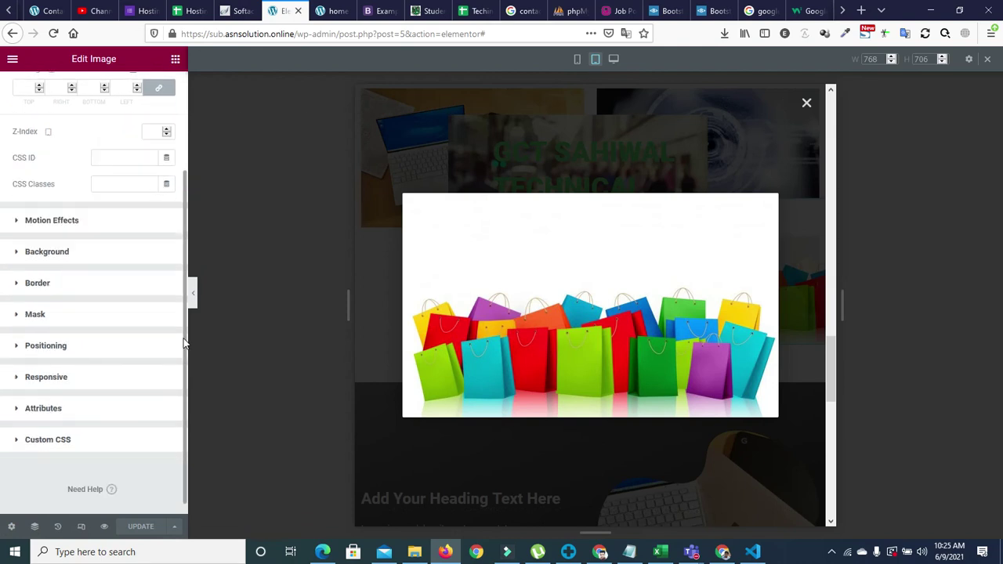
{"action": "left_click", "coordinate": [20, 337]}
{"action": "left_click_drag", "start_coordinate": [184, 345], "coordinate": [185, 424]}
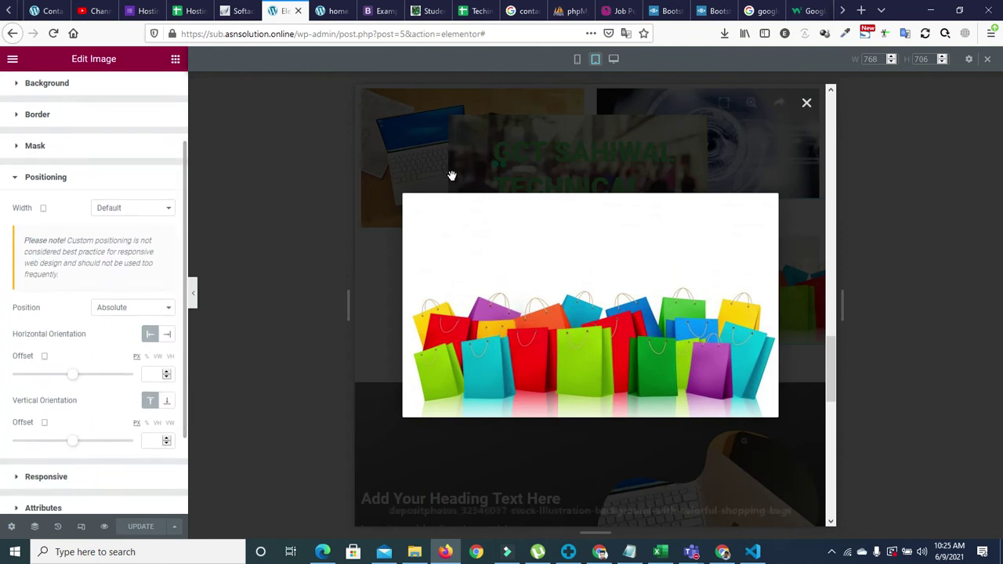
{"action": "left_click", "coordinate": [808, 103]}
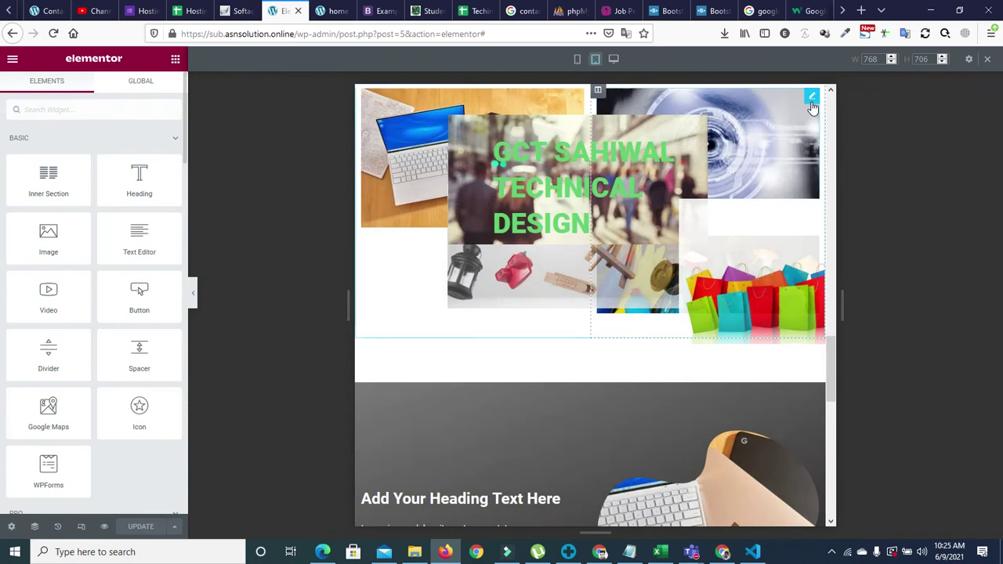
Set the shopping bags image's tablet position offsets to 362 px horizontal and 238 px vertical, and update the page.
{"action": "left_click", "coordinate": [811, 347]}
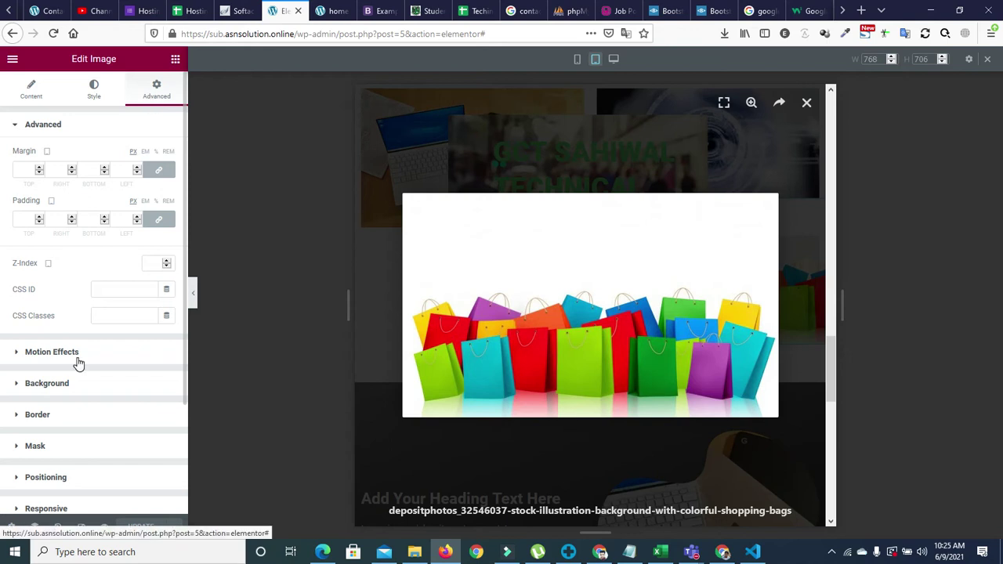
{"action": "left_click", "coordinate": [23, 477]}
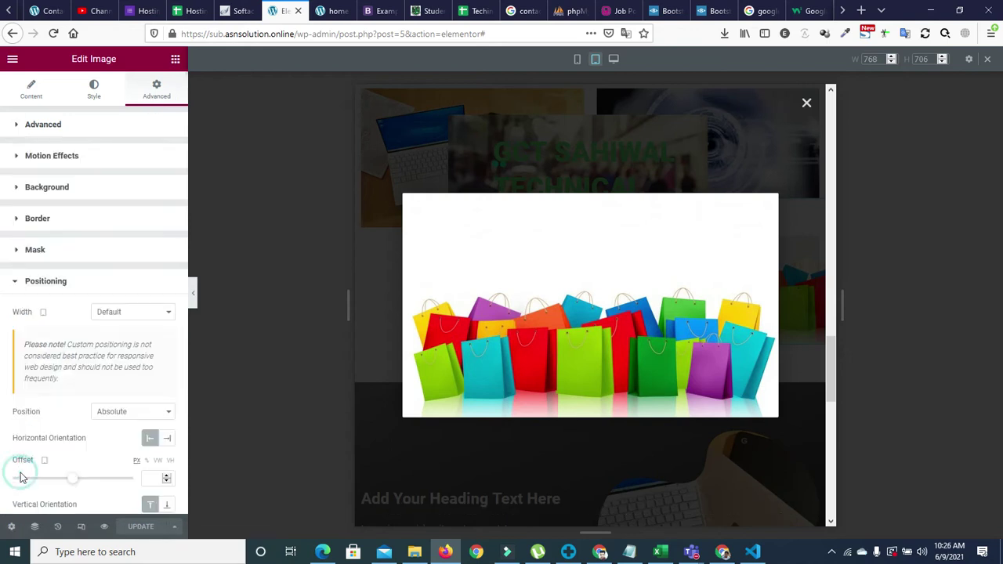
{"action": "left_click_drag", "start_coordinate": [75, 486], "coordinate": [97, 487]}
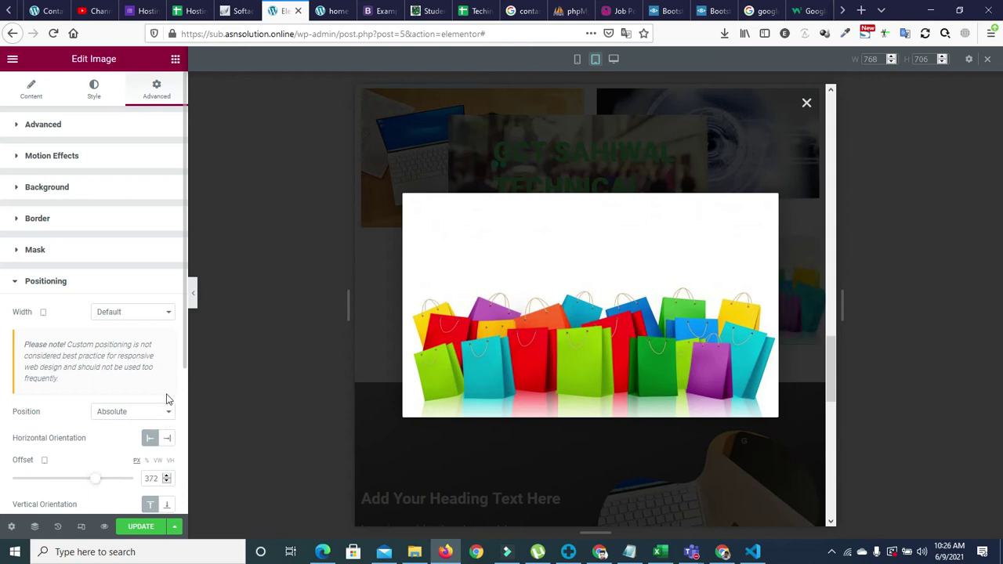
{"action": "scroll", "coordinate": [186, 338], "scroll_direction": "down", "scroll_amount": 3}
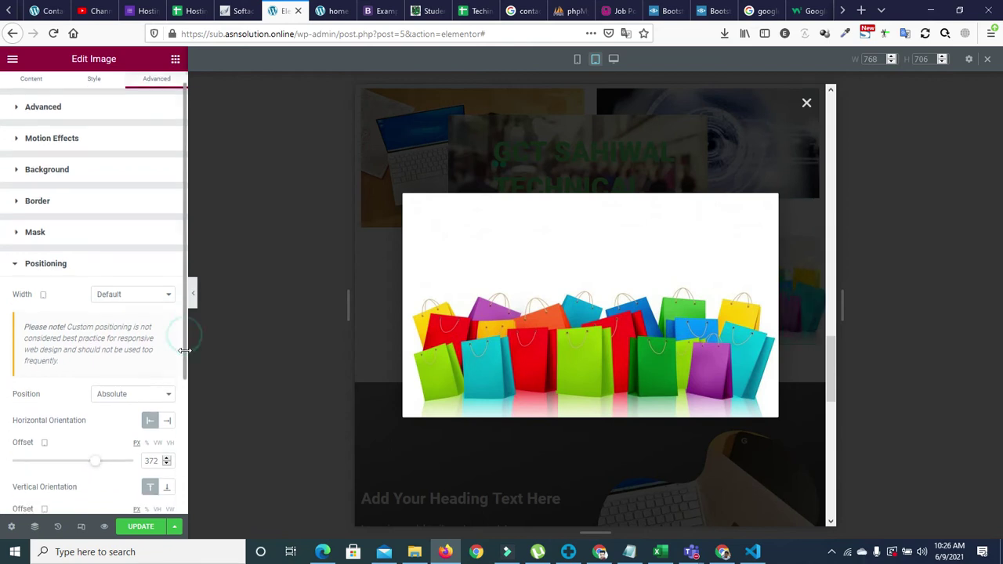
{"action": "left_click_drag", "start_coordinate": [72, 415], "coordinate": [87, 413]}
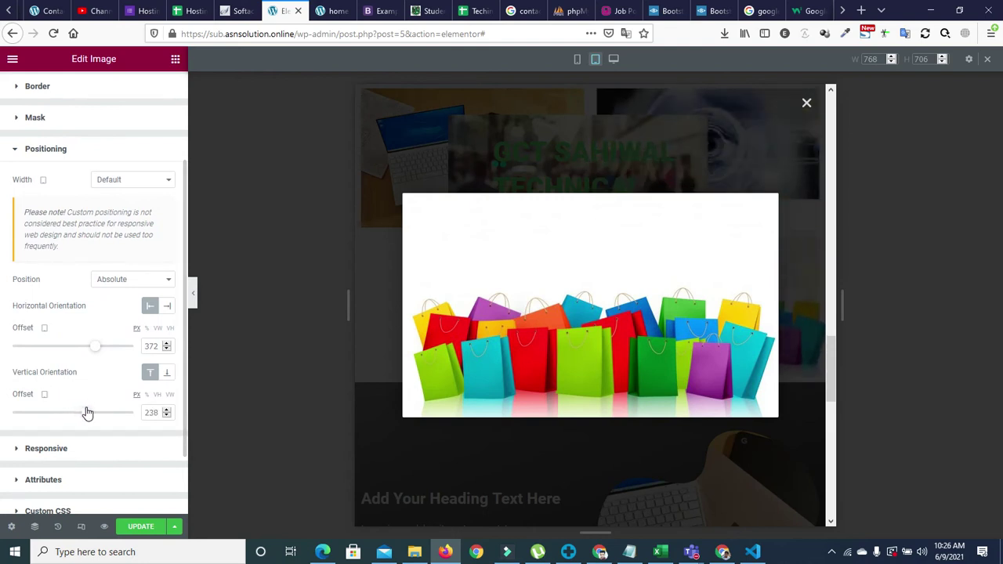
{"action": "left_click_drag", "start_coordinate": [92, 350], "coordinate": [92, 350]}
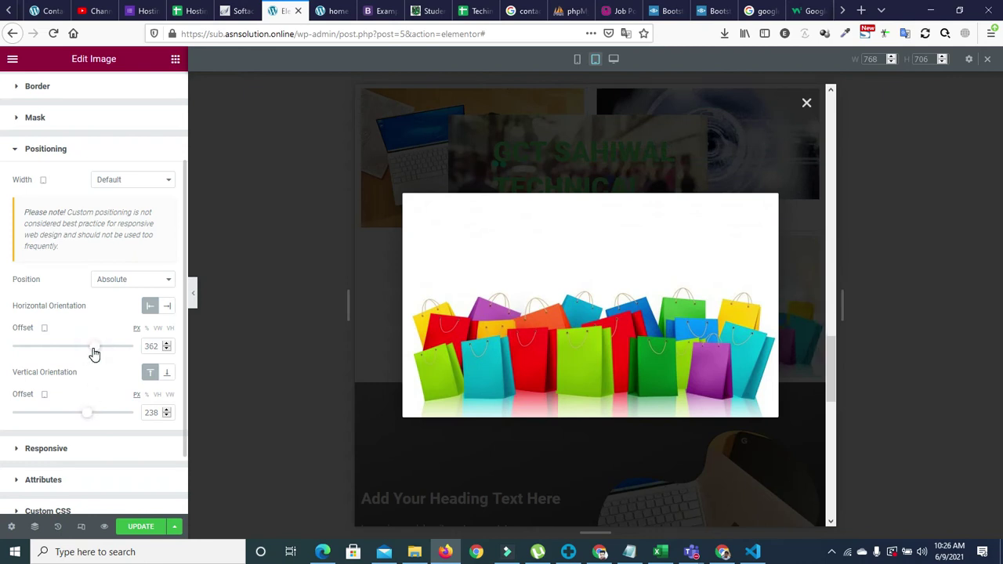
{"action": "left_click", "coordinate": [131, 525]}
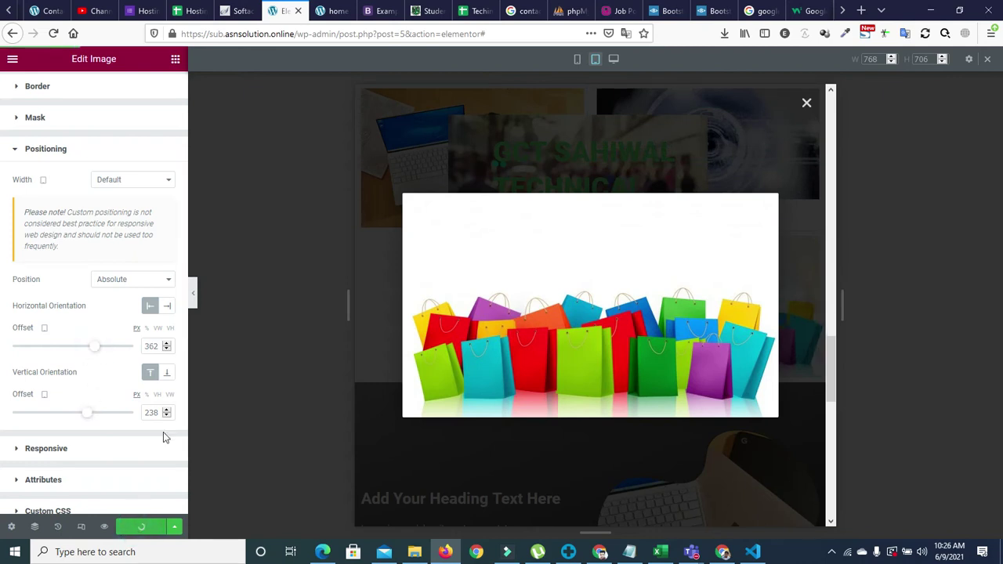
Reload the iPad-size page preview and check the overlapping images around the GCT SAHIWAL TECHNICAL DESIGN heading for horizontal overflow.
{"action": "left_click", "coordinate": [330, 11]}
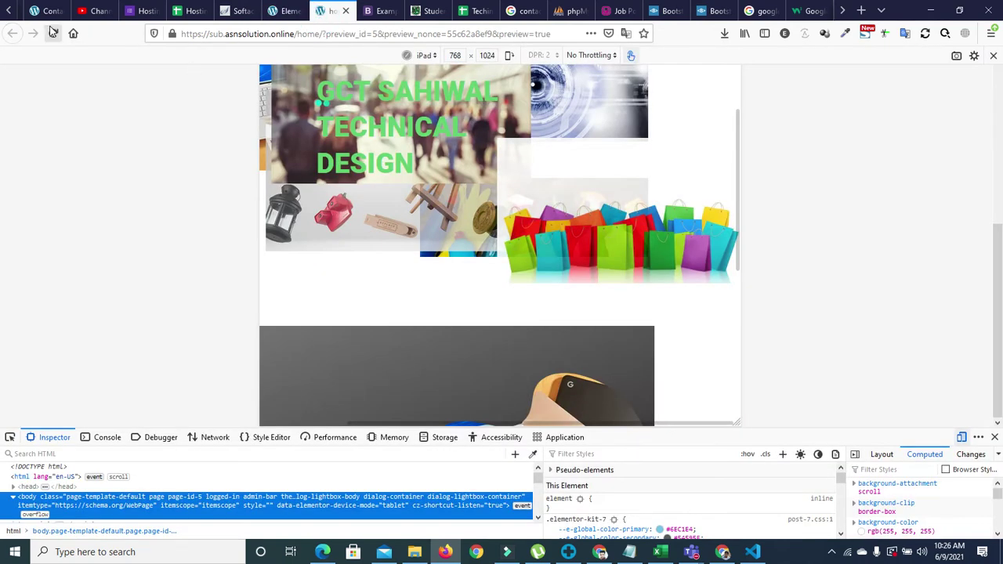
{"action": "left_click", "coordinate": [53, 35]}
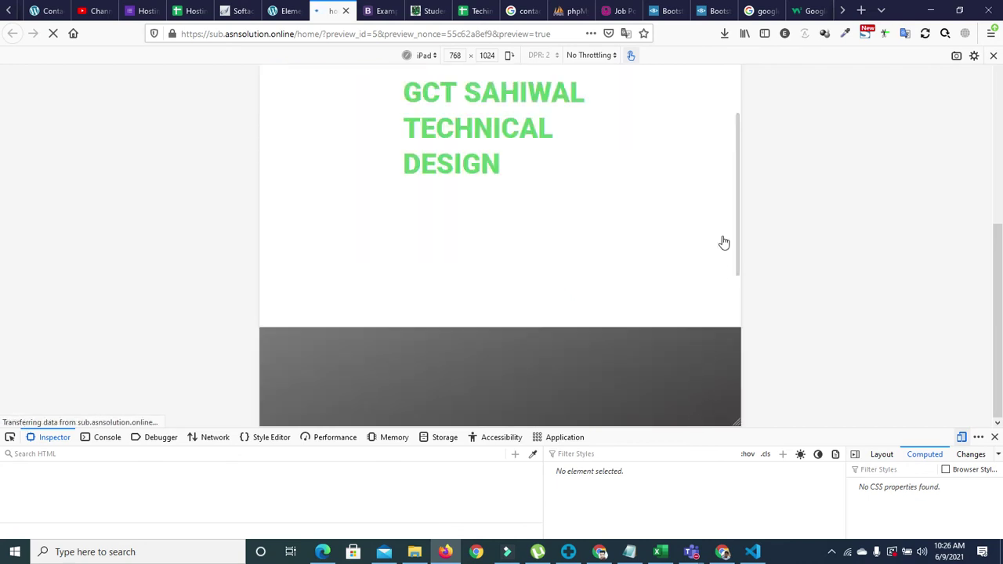
{"action": "left_click_drag", "start_coordinate": [577, 150], "coordinate": [576, 267]}
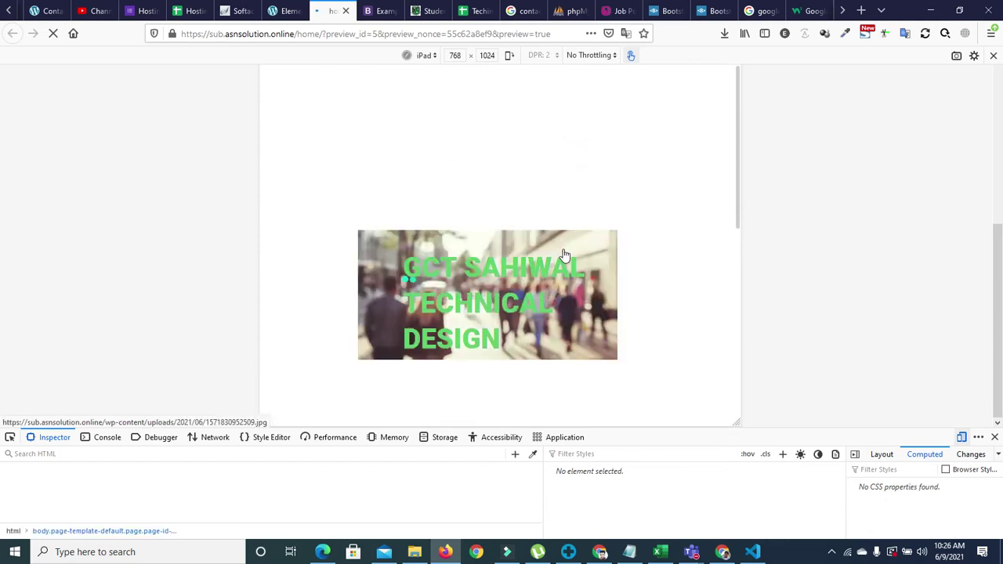
{"action": "left_click_drag", "start_coordinate": [551, 159], "coordinate": [529, 376]}
{"action": "left_click_drag", "start_coordinate": [517, 294], "coordinate": [530, 262]}
{"action": "left_click_drag", "start_coordinate": [525, 183], "coordinate": [525, 247]}
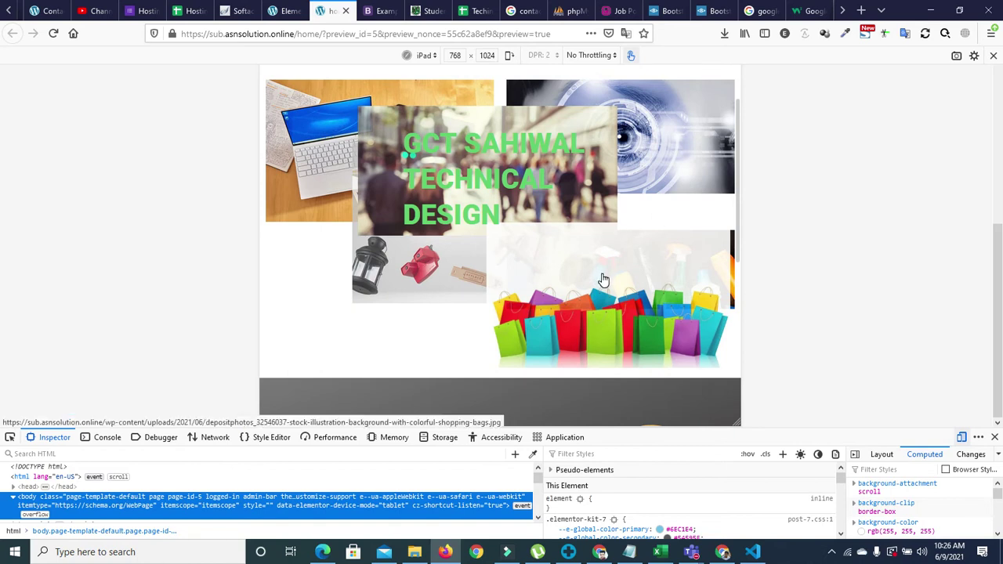
{"action": "left_click_drag", "start_coordinate": [604, 279], "coordinate": [560, 106]}
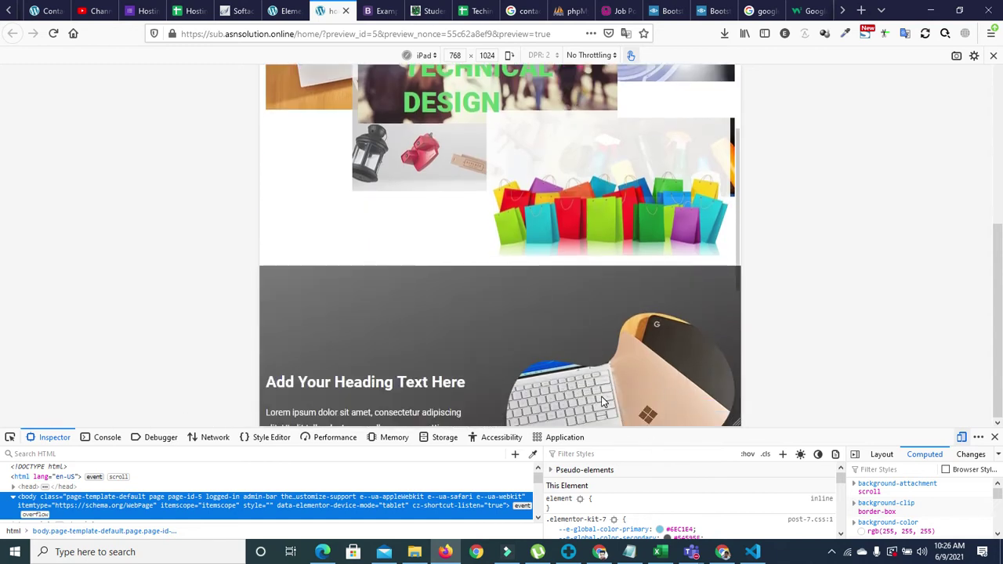
Examine the rest of the iPad preview from the footer up through the icon cards to the slider.
{"action": "scroll", "coordinate": [580, 361], "scroll_direction": "down", "scroll_amount": 10}
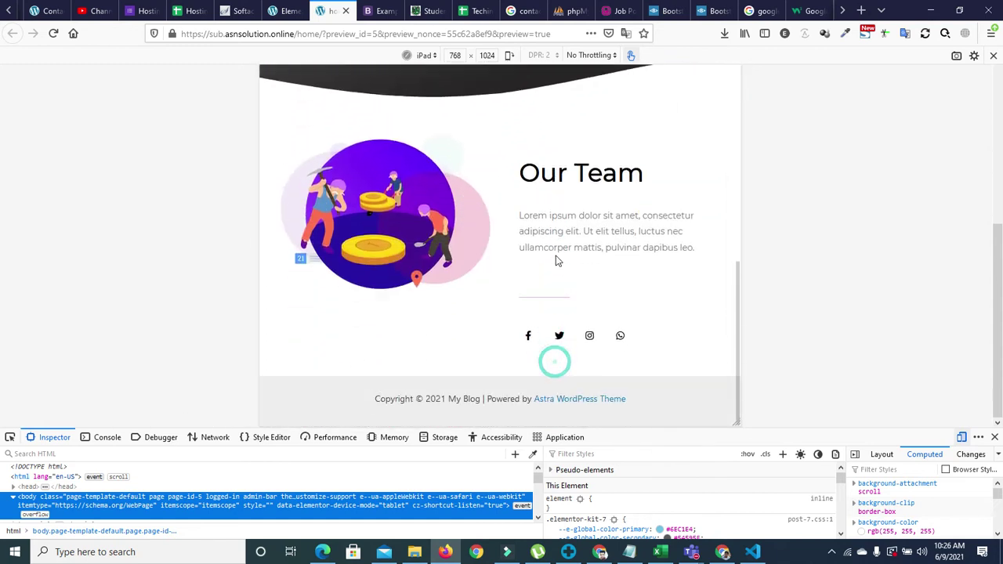
{"action": "scroll", "coordinate": [567, 313], "scroll_direction": "up", "scroll_amount": 10}
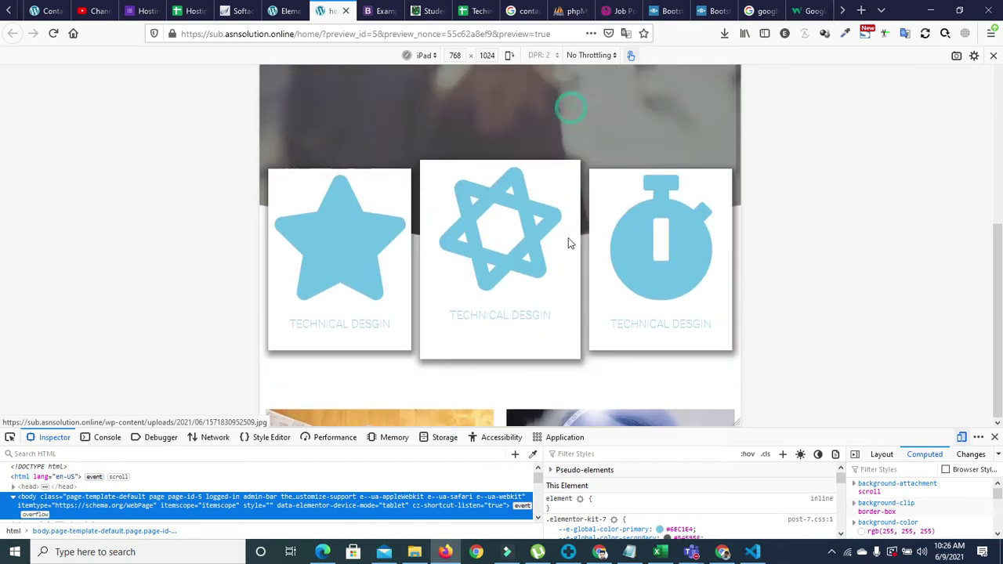
{"action": "scroll", "coordinate": [566, 71], "scroll_direction": "up", "scroll_amount": 8}
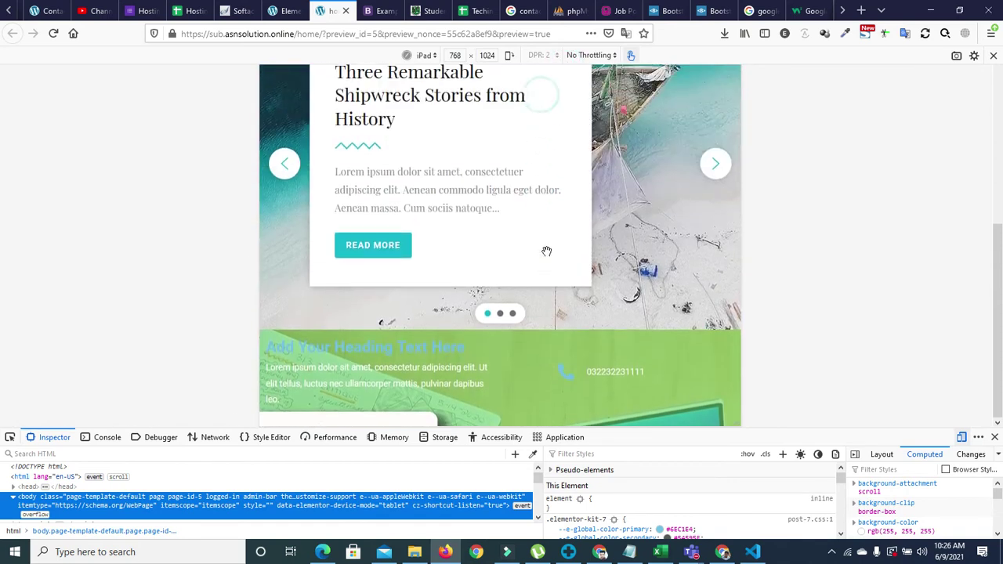
{"action": "scroll", "coordinate": [548, 257], "scroll_direction": "up", "scroll_amount": 2}
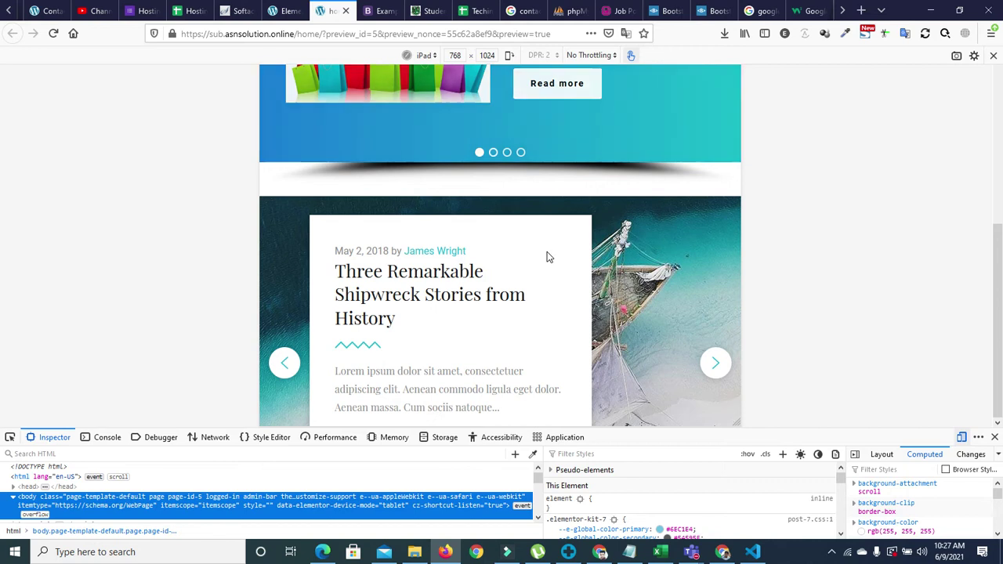
Return to the Elementor editor, set the responsive view back to desktop and exit responsive mode.
{"action": "left_click", "coordinate": [289, 11]}
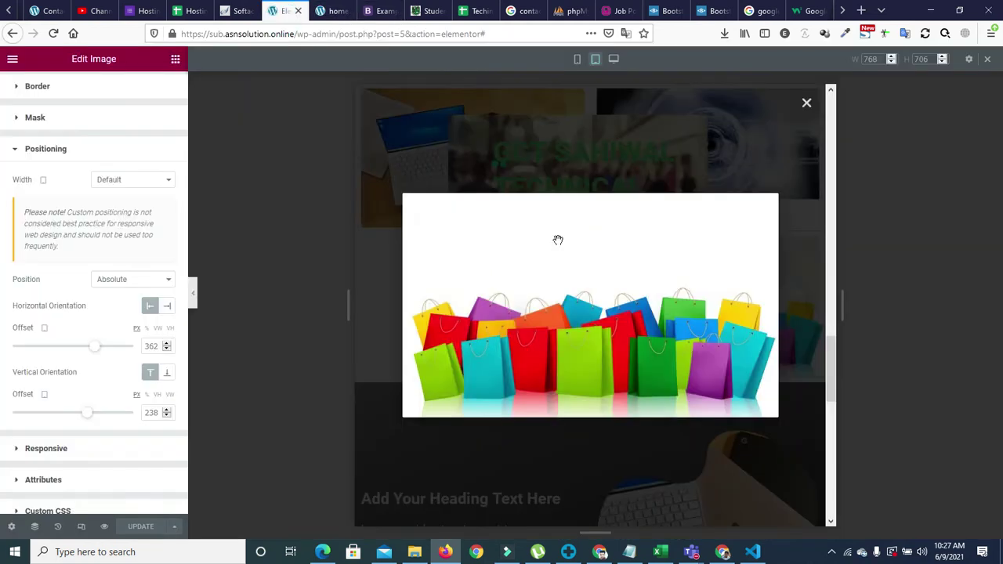
{"action": "left_click", "coordinate": [614, 59]}
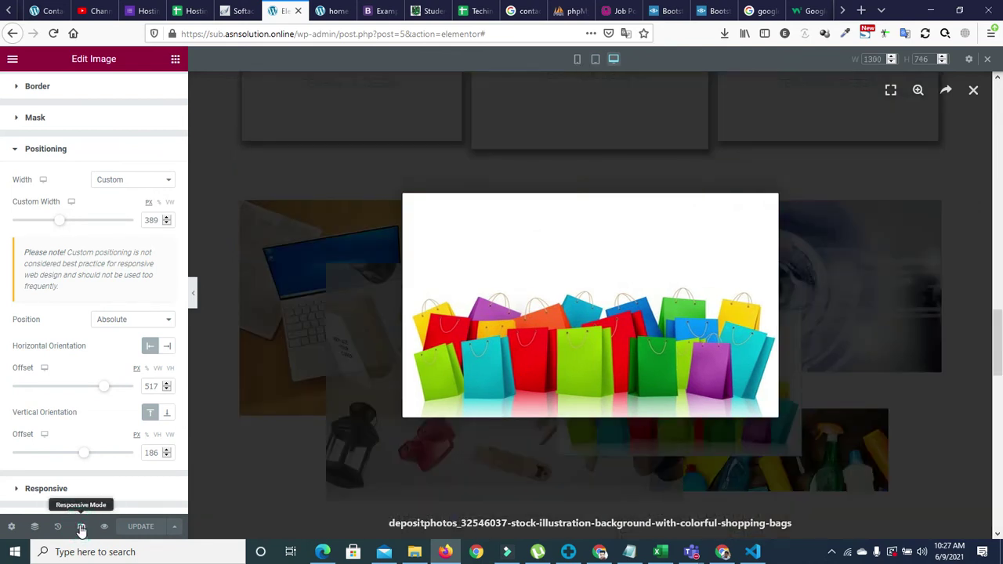
{"action": "left_click", "coordinate": [974, 90]}
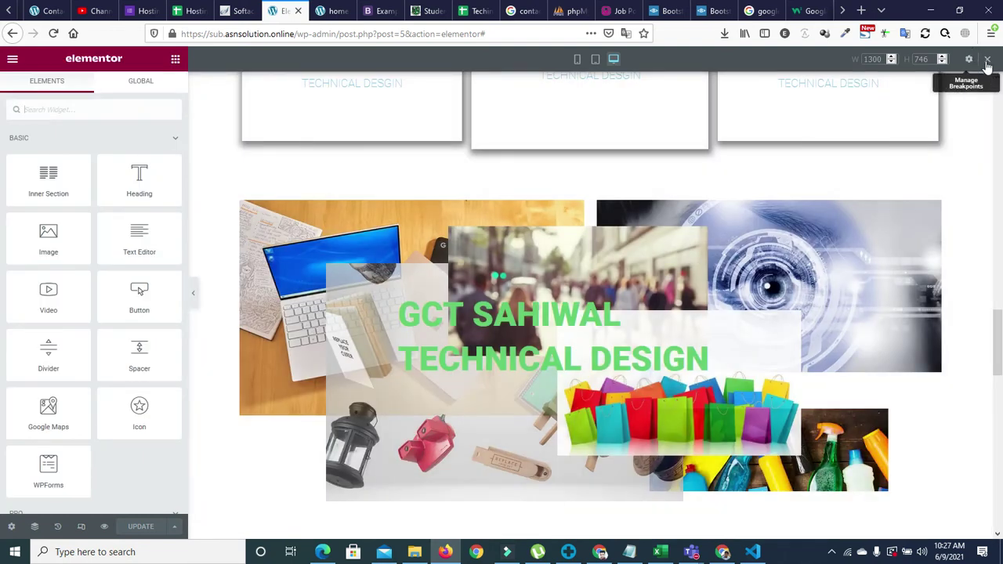
{"action": "scroll", "coordinate": [986, 79], "scroll_direction": "down", "scroll_amount": 1}
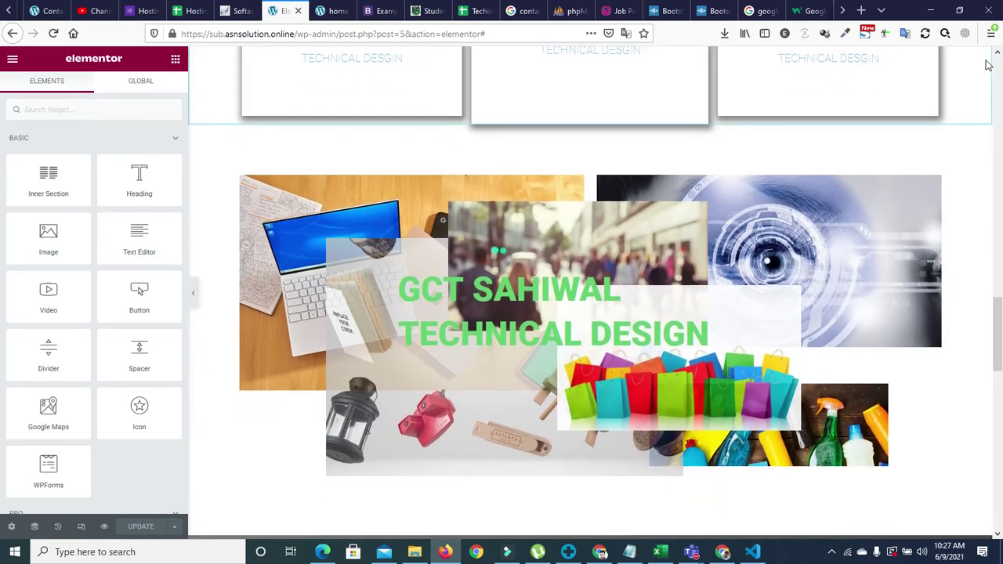
Review the desktop page in the editor from the top slider to the empty widget area, and open the Elementor main menu.
{"action": "left_click_drag", "start_coordinate": [998, 345], "coordinate": [2, 98]}
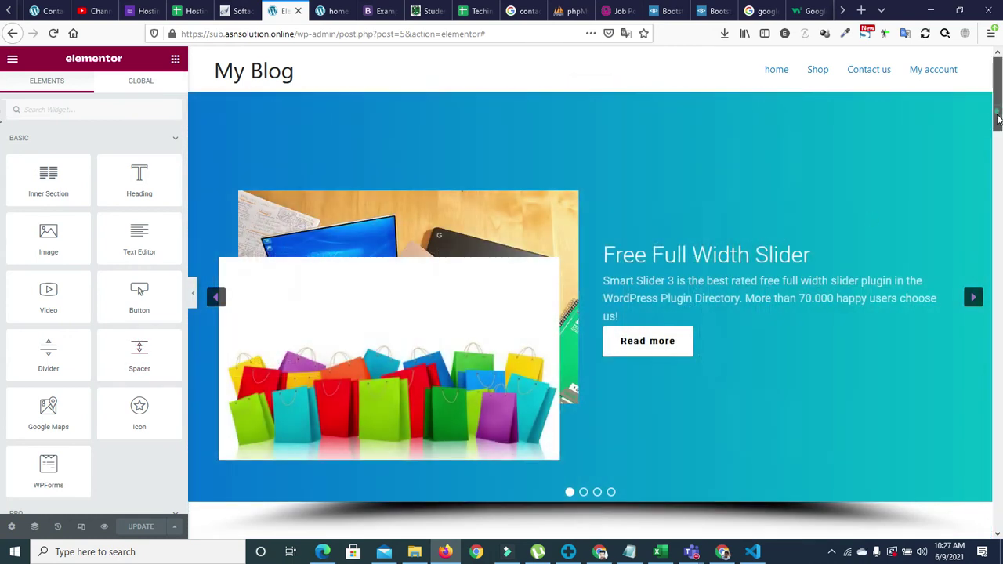
{"action": "left_click_drag", "start_coordinate": [998, 118], "coordinate": [992, 508]}
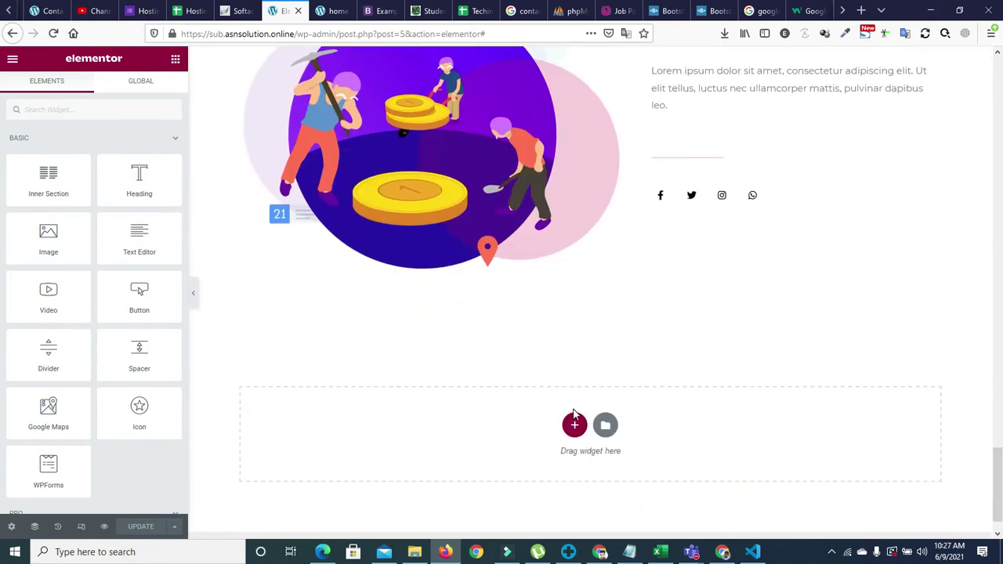
{"action": "left_click", "coordinate": [862, 468]}
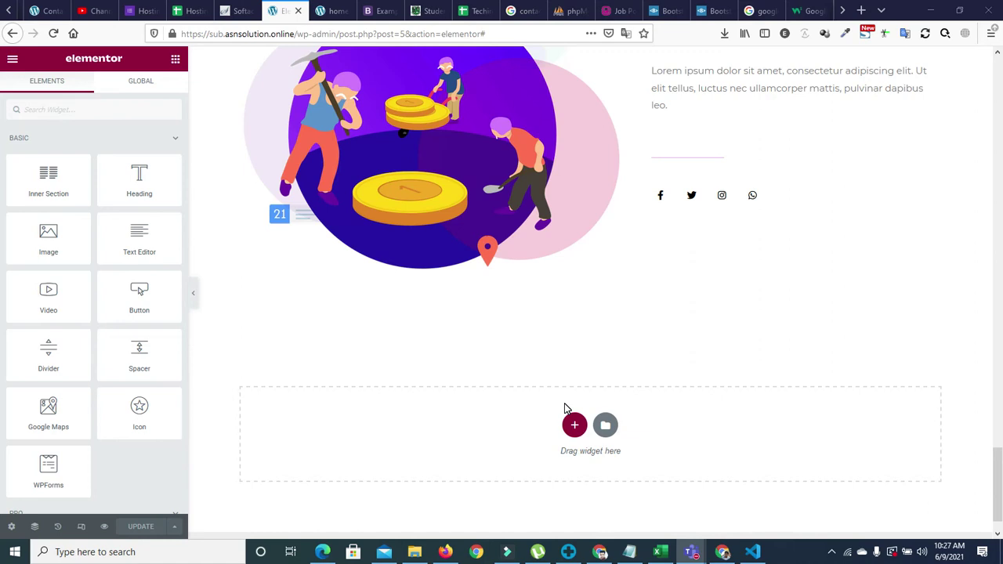
{"action": "left_click", "coordinate": [13, 59]}
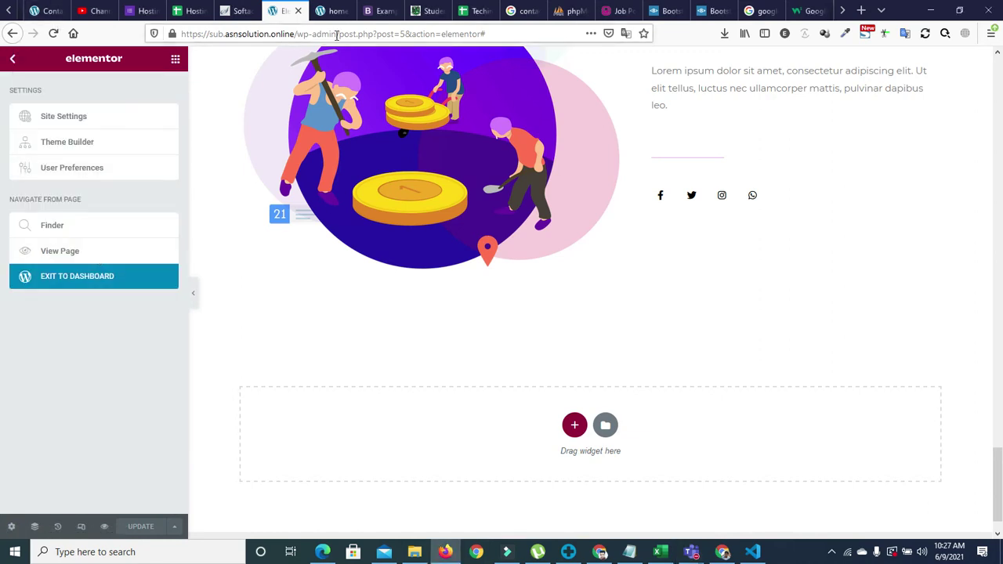
Leave the Elementor editor for the WordPress admin dashboard and open the page for adding new plugins.
{"action": "left_click_drag", "start_coordinate": [337, 35], "coordinate": [502, 52]}
{"action": "key", "text": "BackSpace"}
{"action": "key", "text": "Return"}
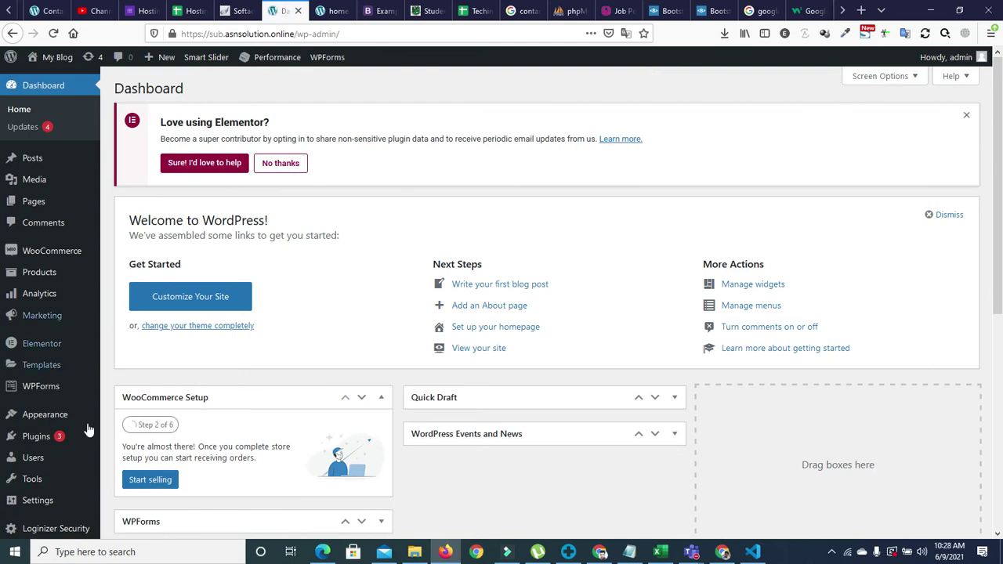
{"action": "left_click", "coordinate": [50, 443]}
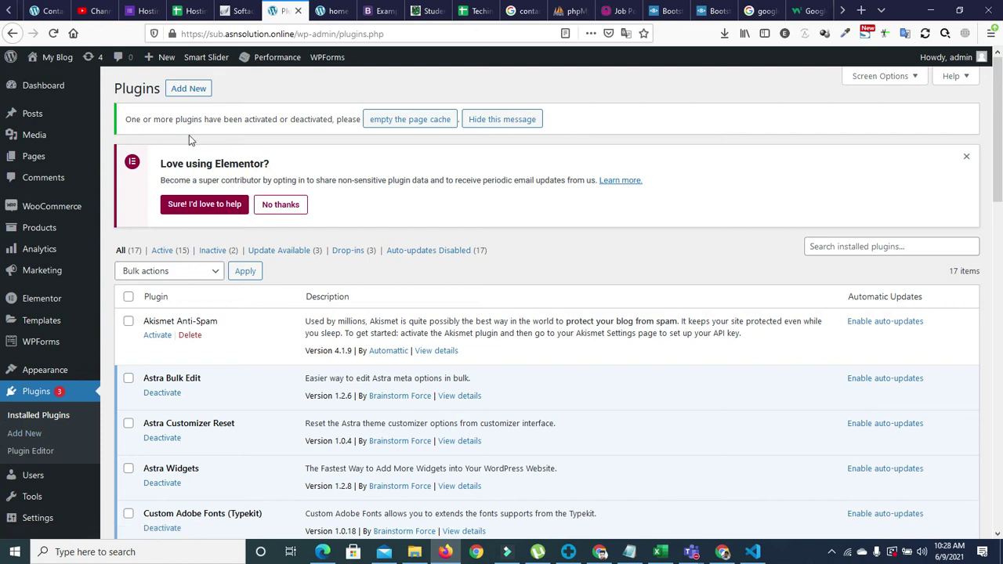
{"action": "left_click", "coordinate": [185, 90]}
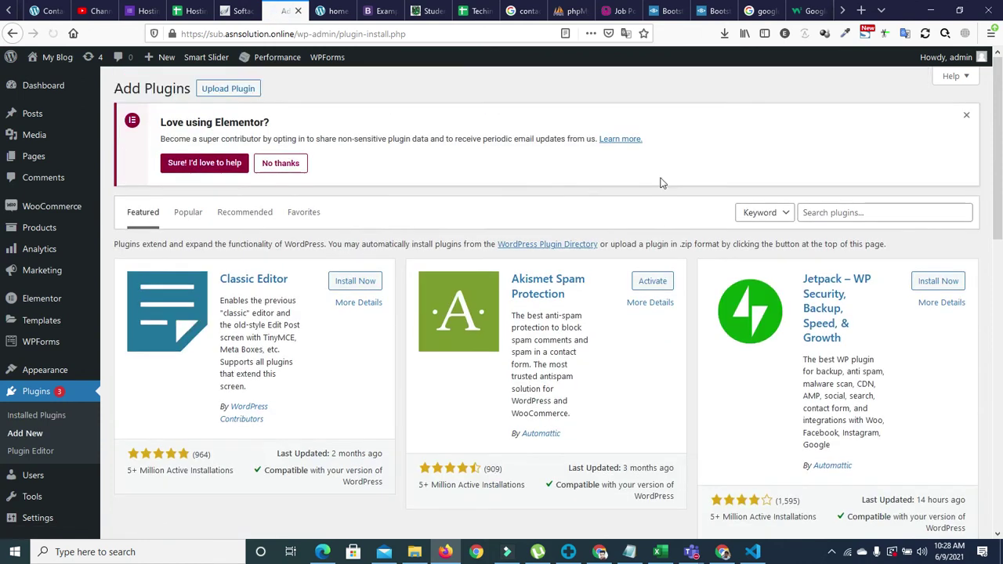
Search the plugin directory for "elementor".
{"action": "left_click", "coordinate": [812, 210]}
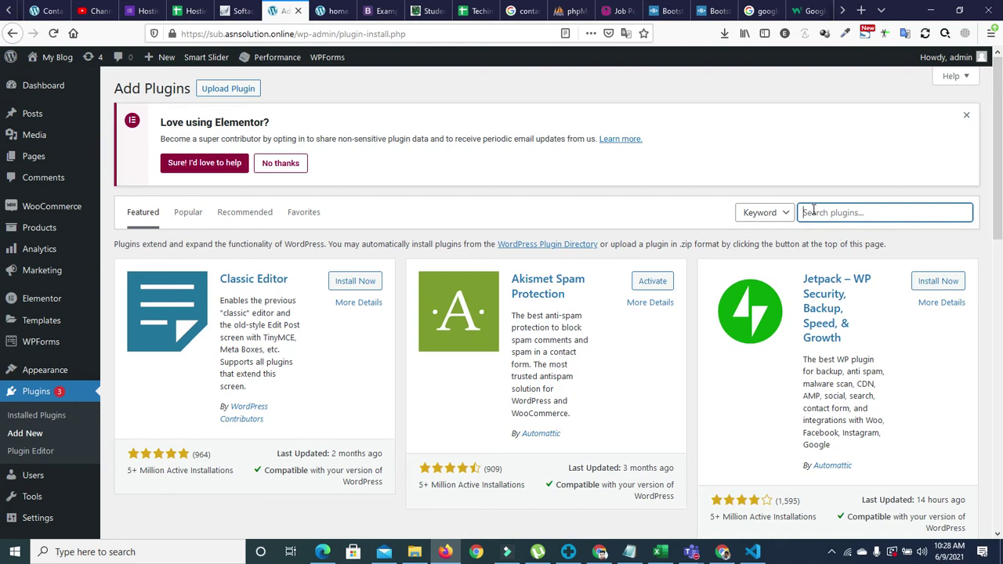
{"action": "type", "text": "el"}
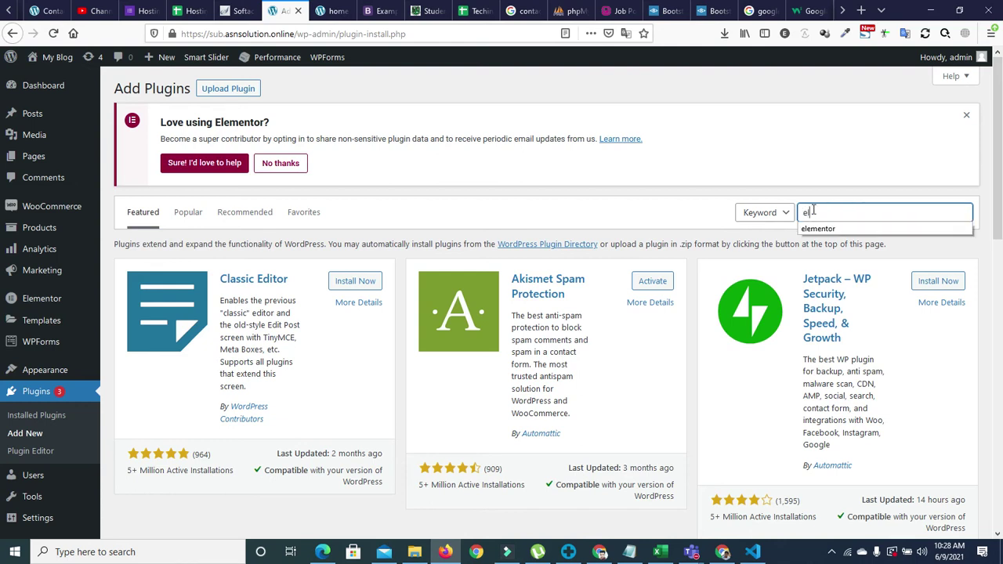
{"action": "key", "text": "Down"}
{"action": "key", "text": "Return"}
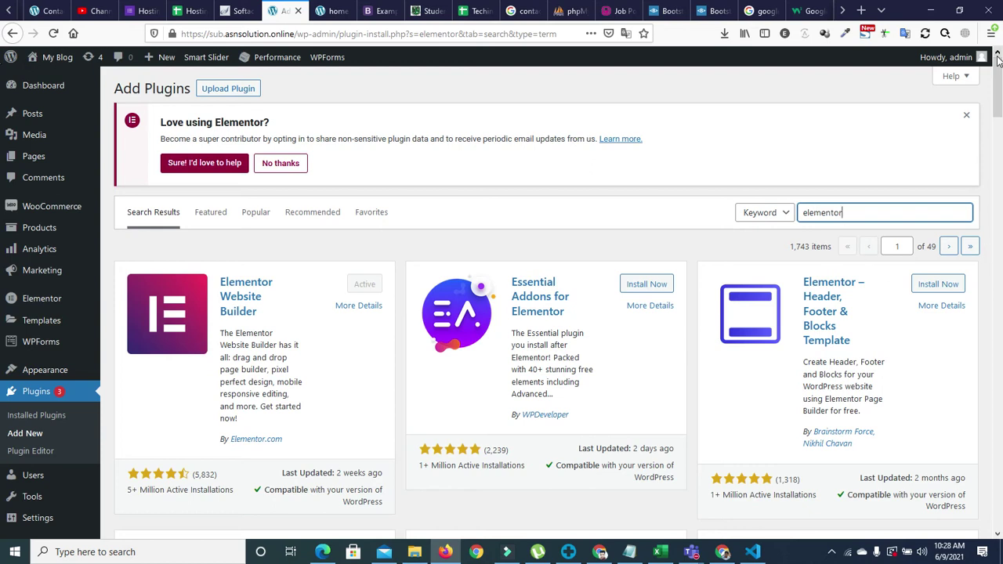
Install and activate the Essential Addons for Elementor plugin.
{"action": "scroll", "coordinate": [1000, 86], "scroll_direction": "down", "scroll_amount": 2}
{"action": "scroll", "coordinate": [1000, 87], "scroll_direction": "down", "scroll_amount": 2}
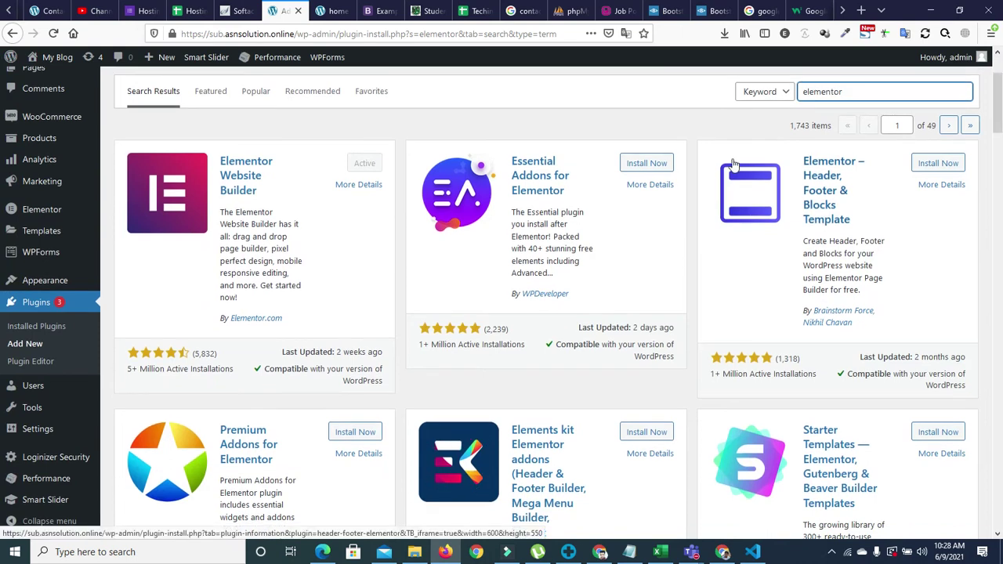
{"action": "left_click", "coordinate": [635, 170]}
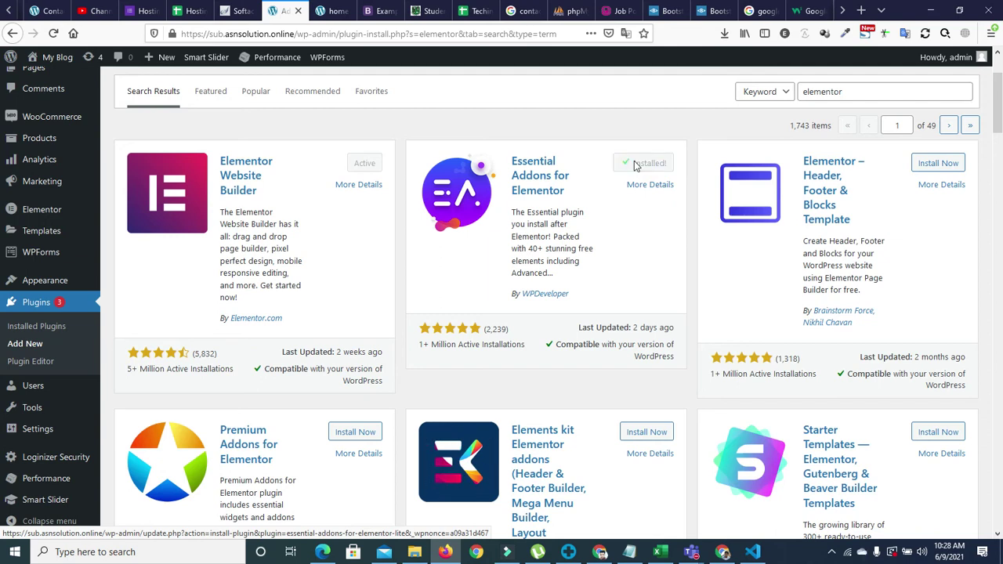
{"action": "left_click", "coordinate": [644, 166]}
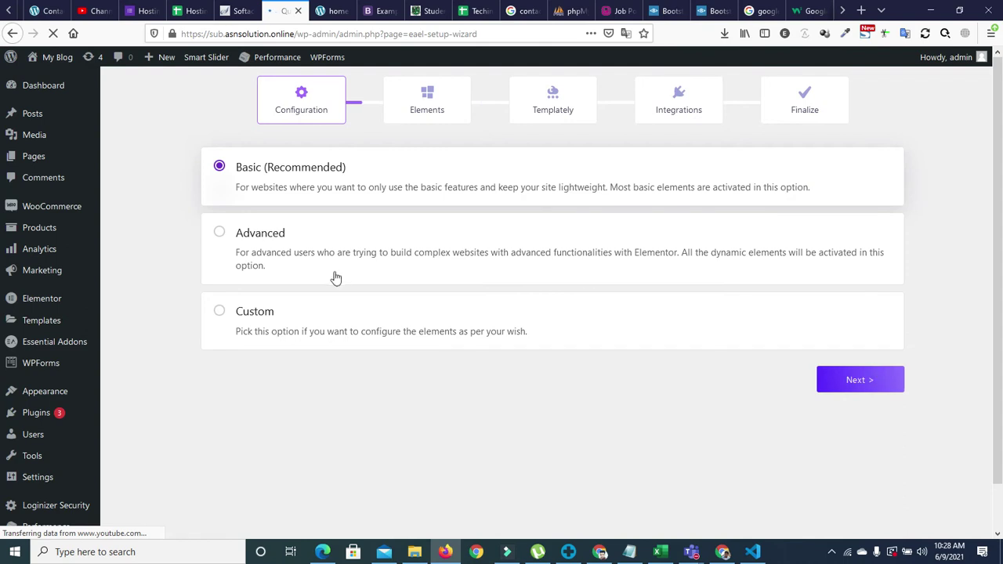
Choose the Advanced configuration in the setup wizard and enable the Advanced Data Table and Post Timeline elements.
{"action": "left_click", "coordinate": [218, 231]}
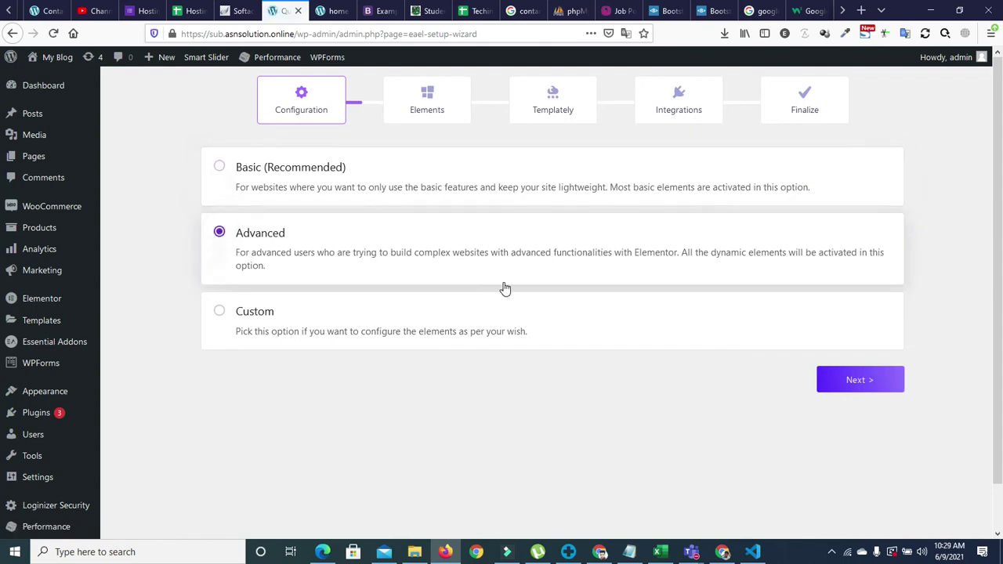
{"action": "left_click", "coordinate": [837, 379]}
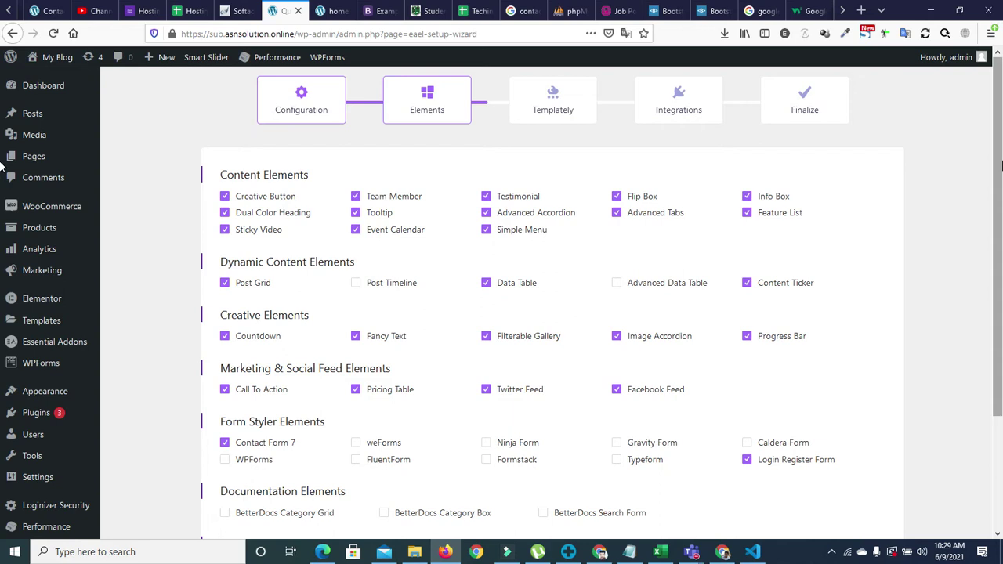
{"action": "scroll", "coordinate": [970, 220], "scroll_direction": "down", "scroll_amount": 3}
{"action": "left_click", "coordinate": [618, 141]}
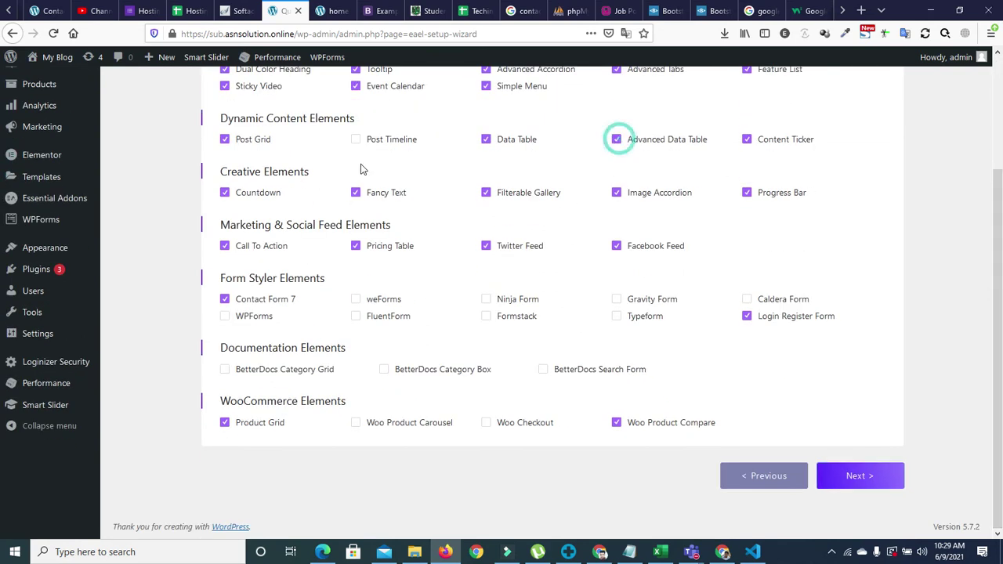
{"action": "left_click", "coordinate": [356, 140]}
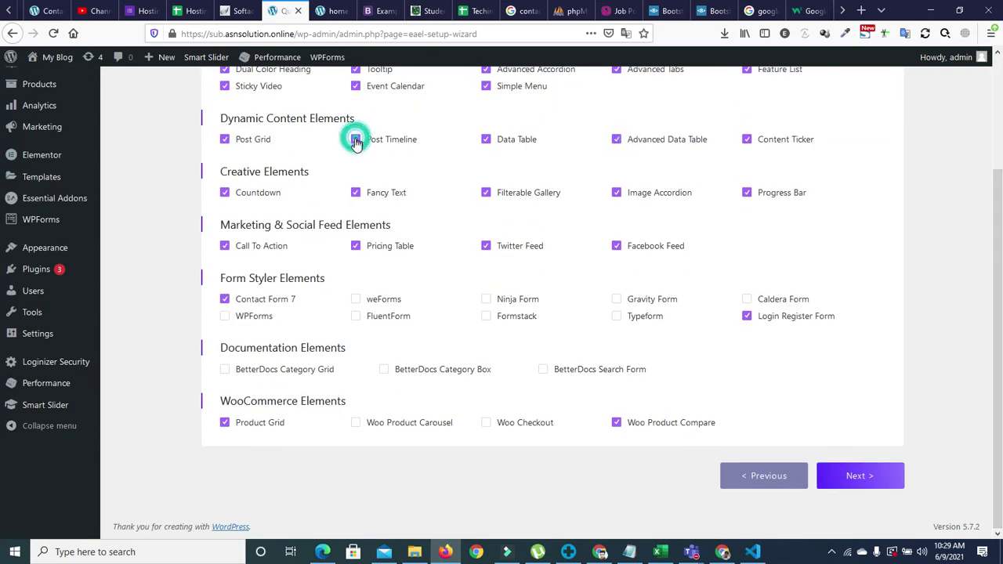
Enable the weForms, FluentForm, WPForms, Ninja Form, Formstack, Gravity Form, Typeform and Caldera Form styler elements.
{"action": "left_click", "coordinate": [356, 300]}
{"action": "left_click", "coordinate": [356, 316]}
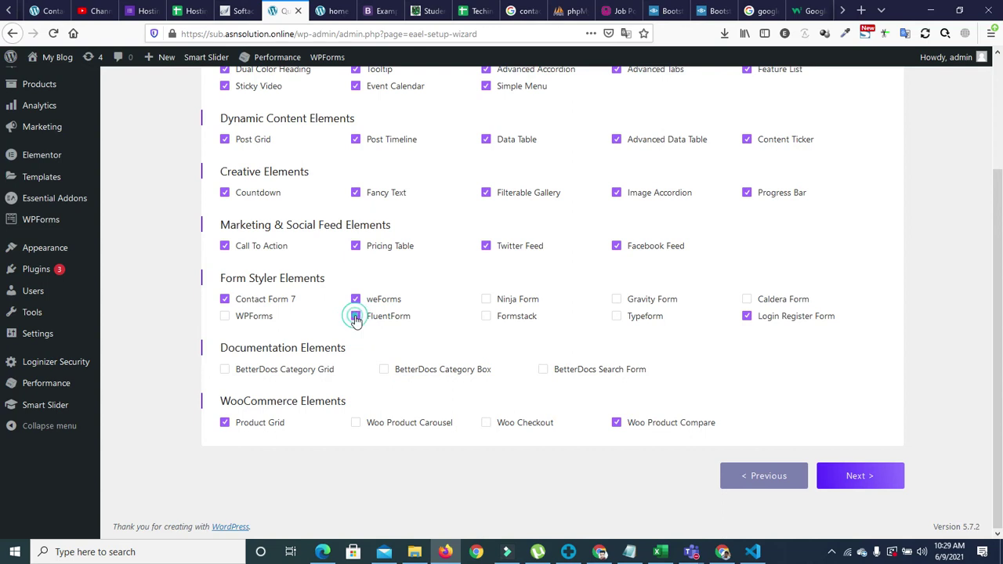
{"action": "left_click", "coordinate": [225, 317]}
{"action": "left_click", "coordinate": [486, 300]}
{"action": "left_click", "coordinate": [486, 316]}
{"action": "left_click", "coordinate": [617, 300]}
{"action": "left_click", "coordinate": [617, 317]}
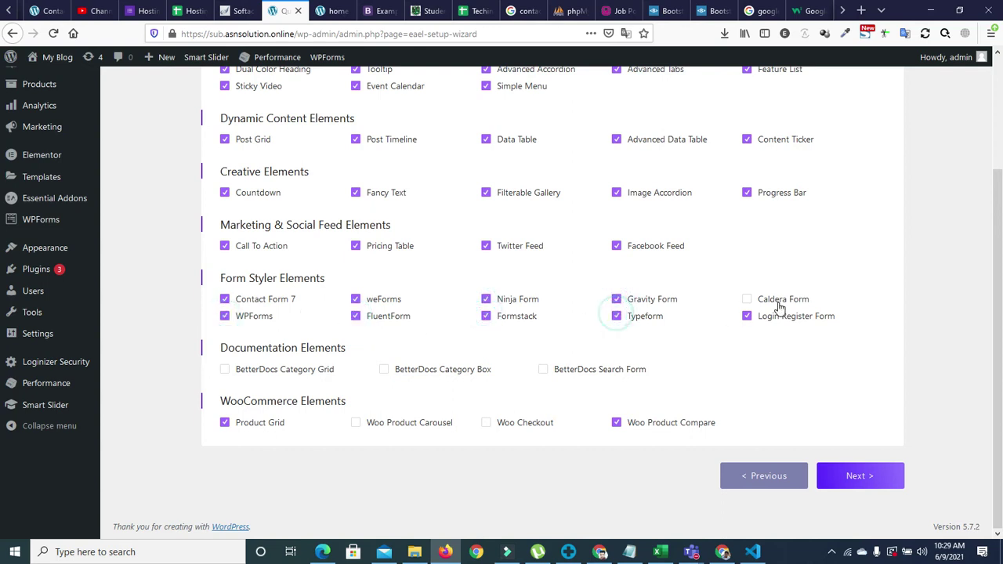
{"action": "left_click", "coordinate": [747, 300]}
Enable the BetterDocs Category Box, Category Grid and Search Form elements, plus Woo Checkout and Woo Product Carousel.
{"action": "left_click", "coordinate": [384, 370]}
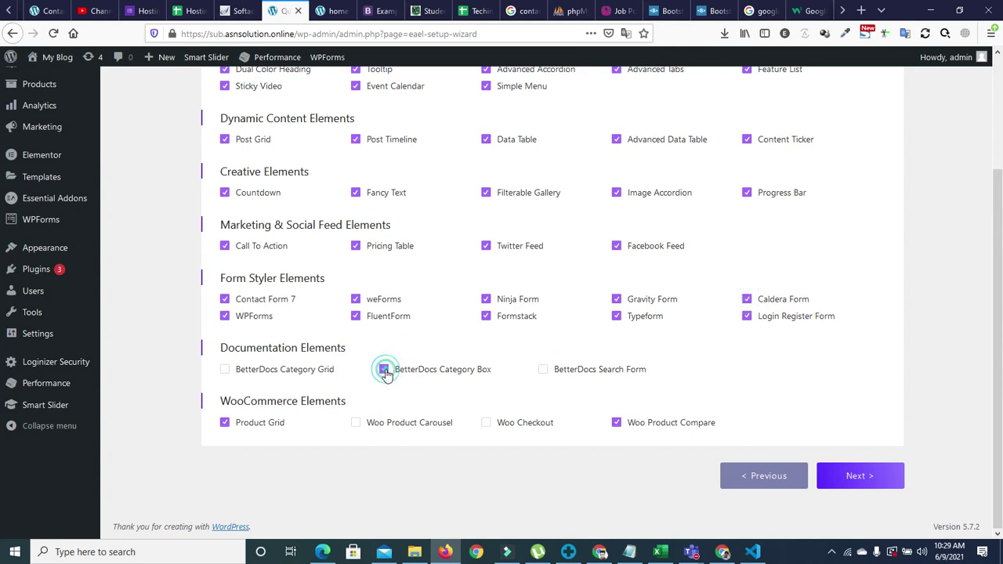
{"action": "left_click", "coordinate": [225, 370]}
{"action": "left_click", "coordinate": [543, 369]}
{"action": "left_click", "coordinate": [486, 423]}
{"action": "left_click", "coordinate": [356, 423]}
{"action": "left_click_drag", "start_coordinate": [865, 423], "coordinate": [869, 375]}
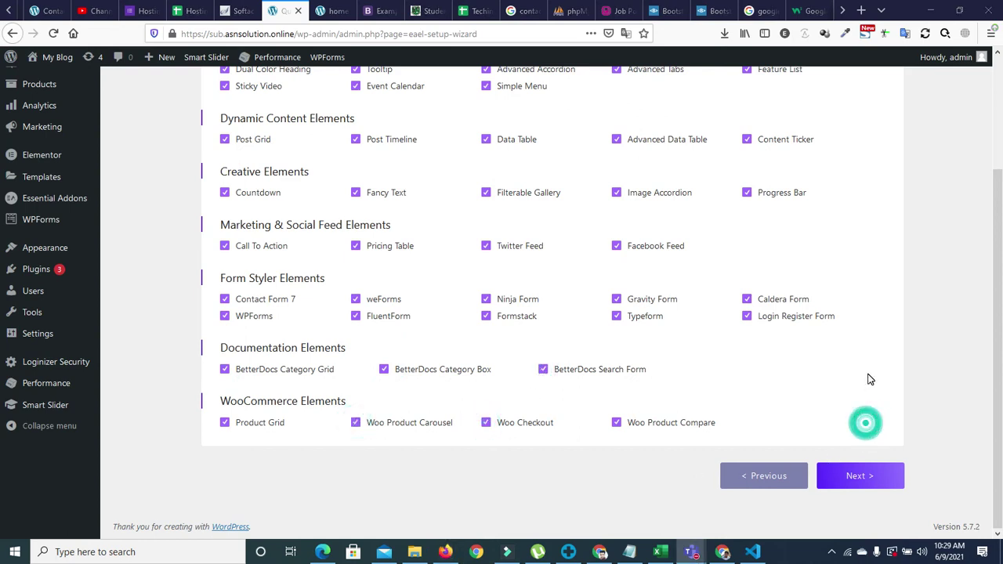
{"action": "left_click_drag", "start_coordinate": [884, 427], "coordinate": [879, 241]}
Proceed through the Templately and Integrations stages without installing any extra plugins and finish the Essential Addons setup.
{"action": "left_click", "coordinate": [854, 476]}
{"action": "left_click", "coordinate": [846, 389]}
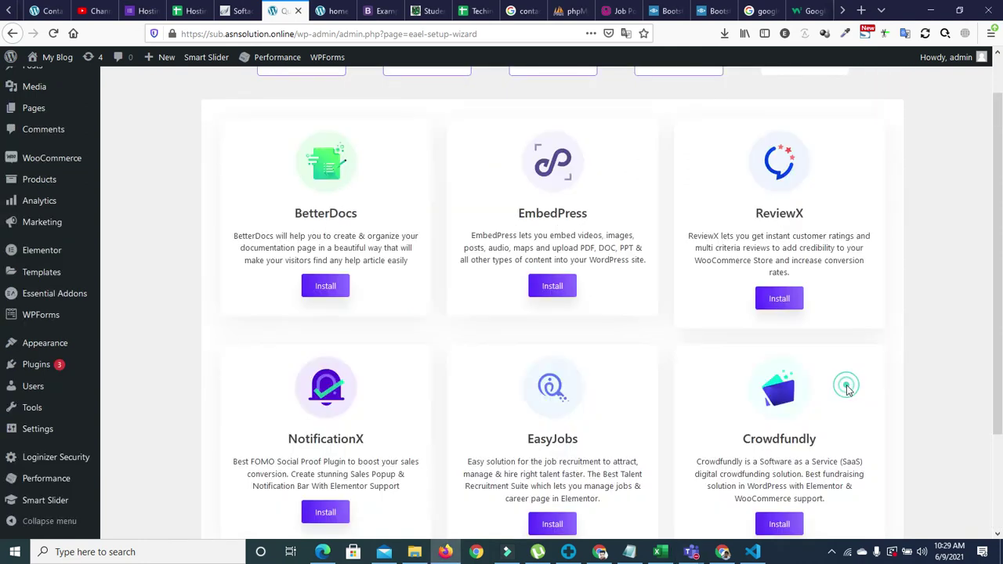
{"action": "left_click", "coordinate": [919, 236]}
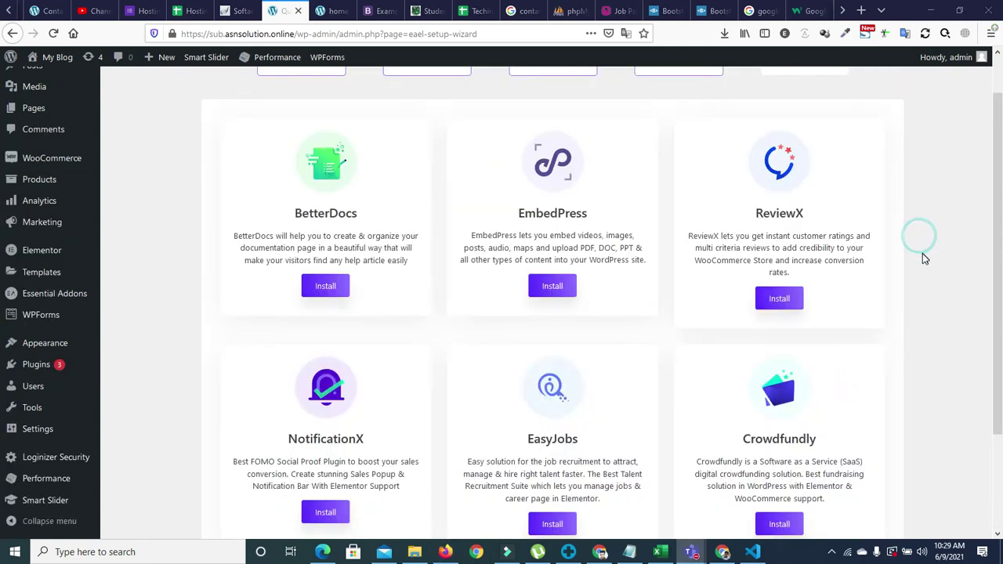
{"action": "scroll", "coordinate": [929, 361], "scroll_direction": "down", "scroll_amount": 3}
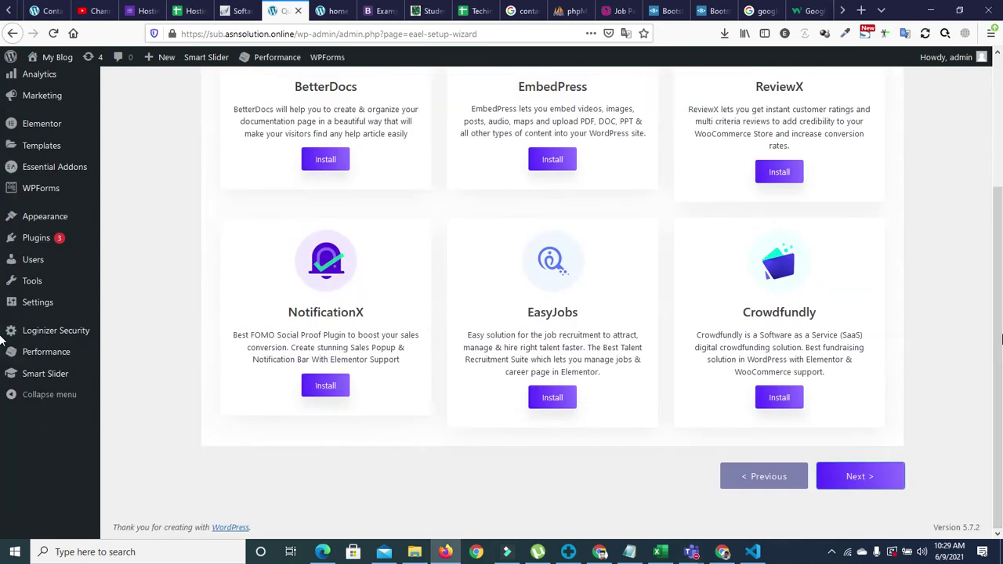
{"action": "left_click", "coordinate": [831, 477]}
{"action": "left_click", "coordinate": [831, 476]}
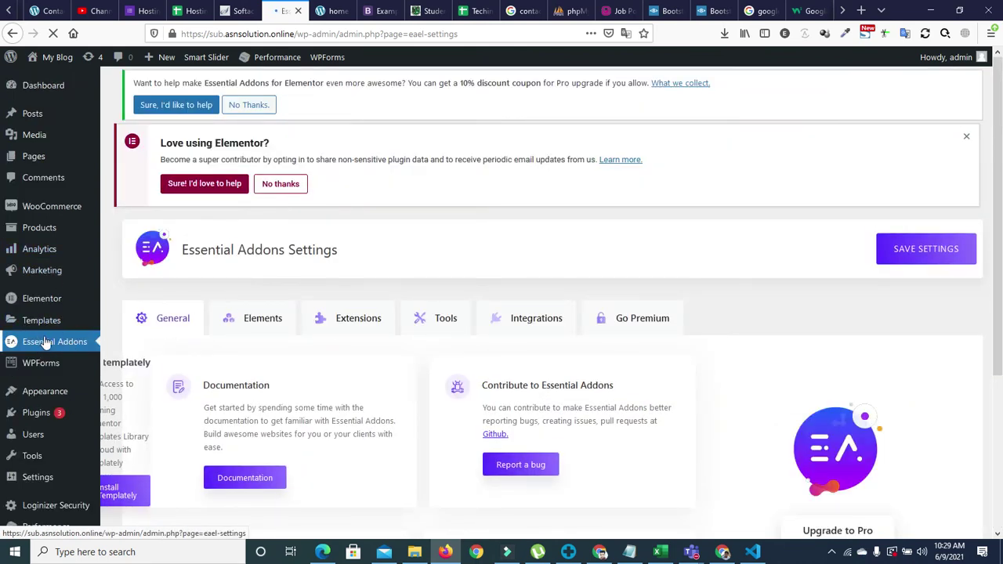
Look over the installed themes and return to the plugin directory search for adding new plugins.
{"action": "mouse_move", "coordinate": [57, 398]}
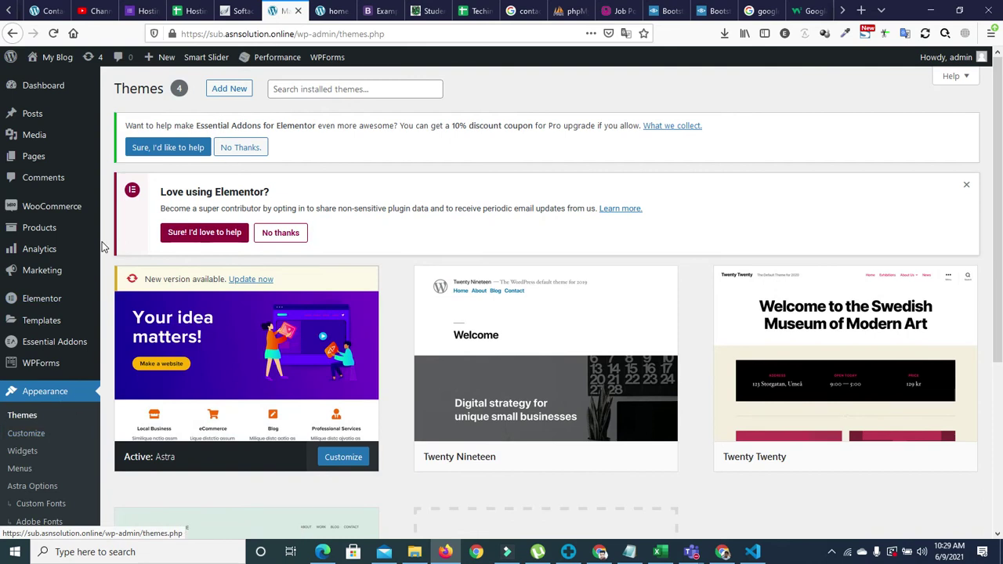
{"action": "scroll", "coordinate": [488, 284], "scroll_direction": "down", "scroll_amount": 3}
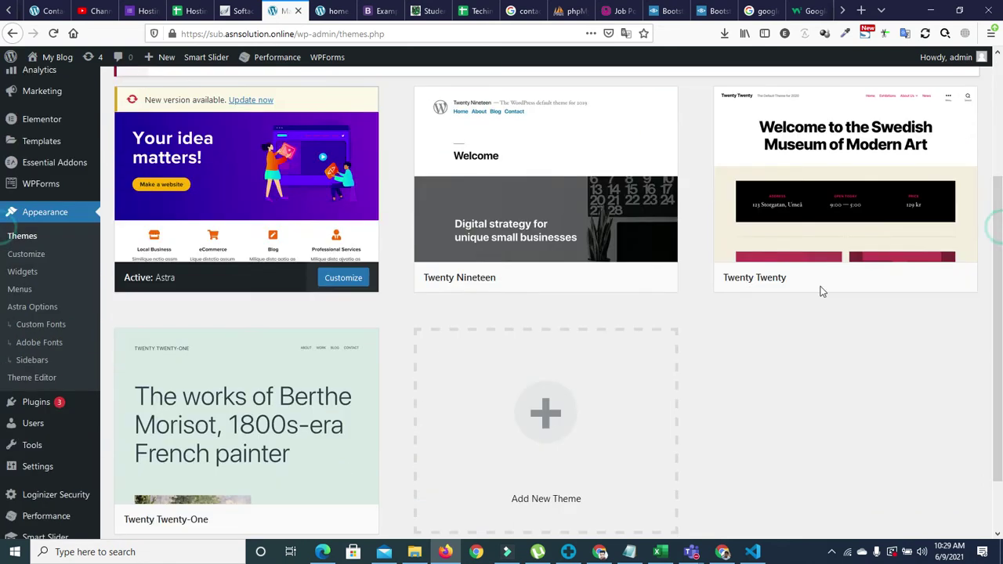
{"action": "left_click", "coordinate": [31, 408]}
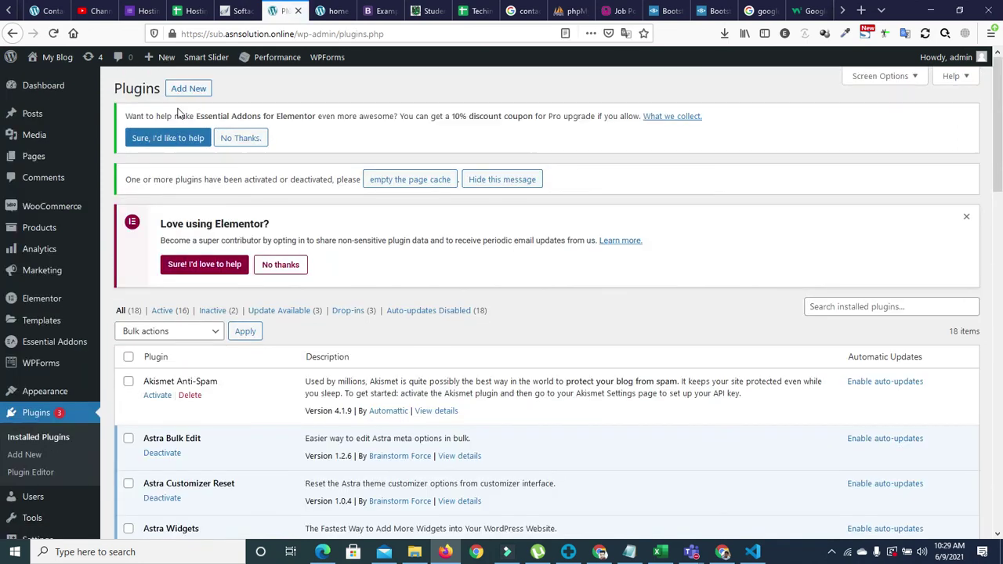
{"action": "left_click", "coordinate": [187, 90]}
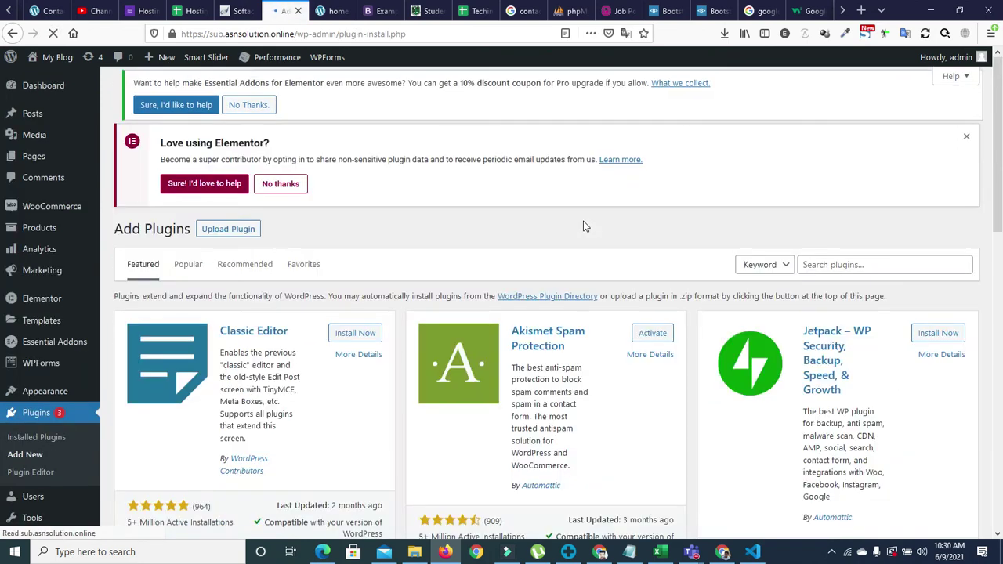
{"action": "left_click", "coordinate": [813, 270]}
{"action": "type", "text": "pre"}
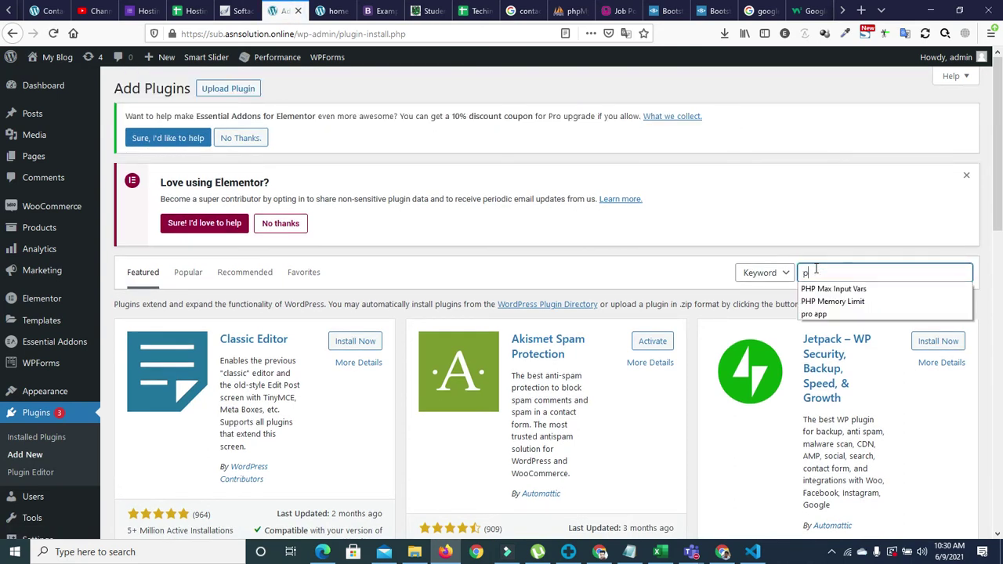
{"action": "key", "text": "BackSpace"}
{"action": "key", "text": "BackSpace"}
{"action": "key", "text": "BackSpace"}
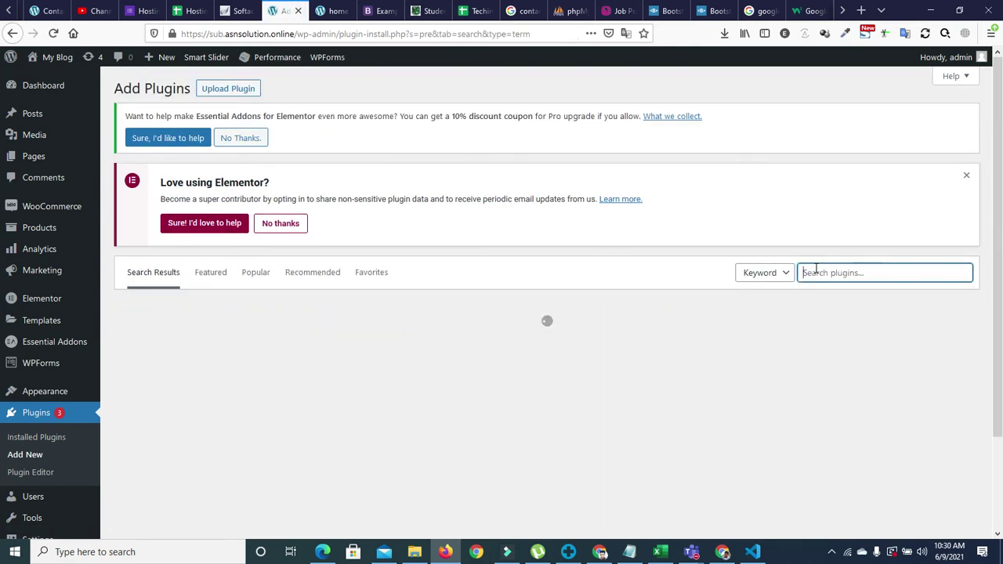
Search the plugin directory for "elementor", and install and activate Premium Addons for Elementor.
{"action": "type", "text": "ele"}
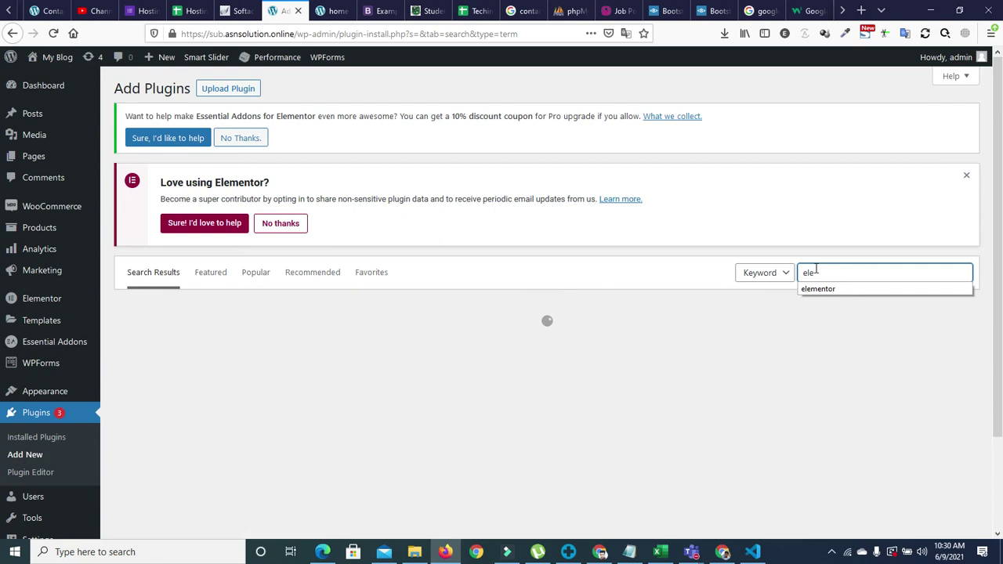
{"action": "left_click", "coordinate": [815, 290]}
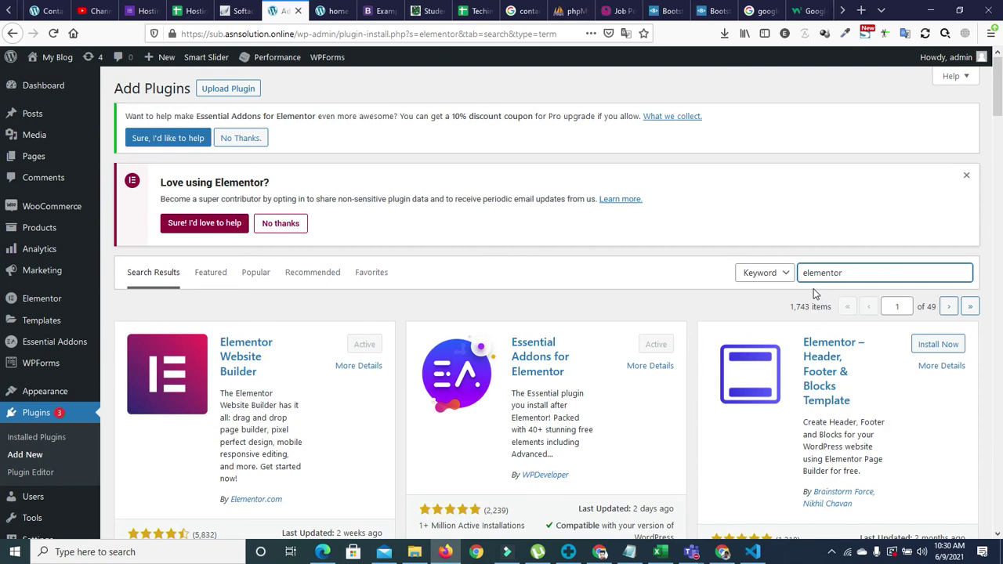
{"action": "scroll", "coordinate": [1000, 94], "scroll_direction": "down", "scroll_amount": 1}
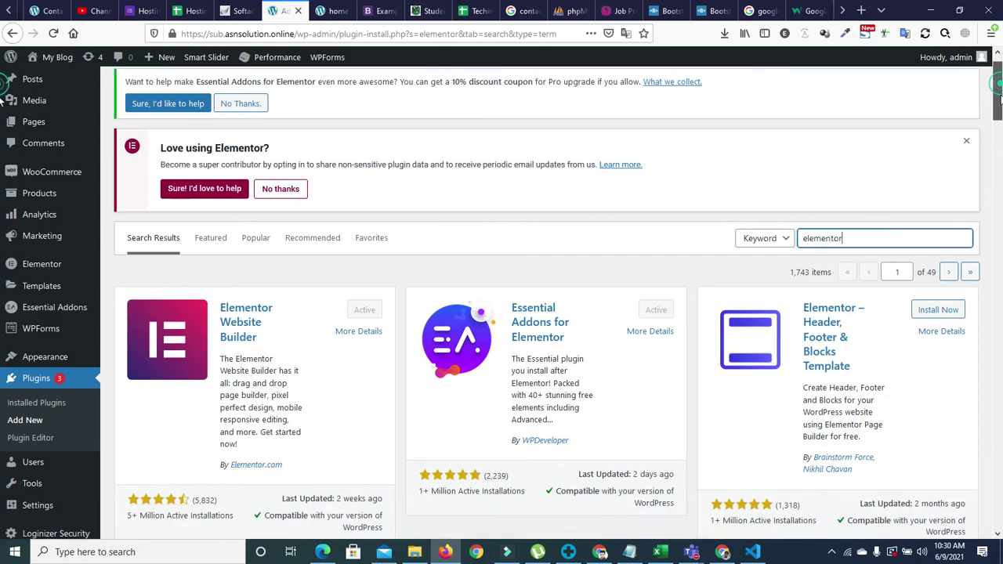
{"action": "scroll", "coordinate": [1001, 95], "scroll_direction": "down", "scroll_amount": 5}
{"action": "left_click", "coordinate": [350, 403]}
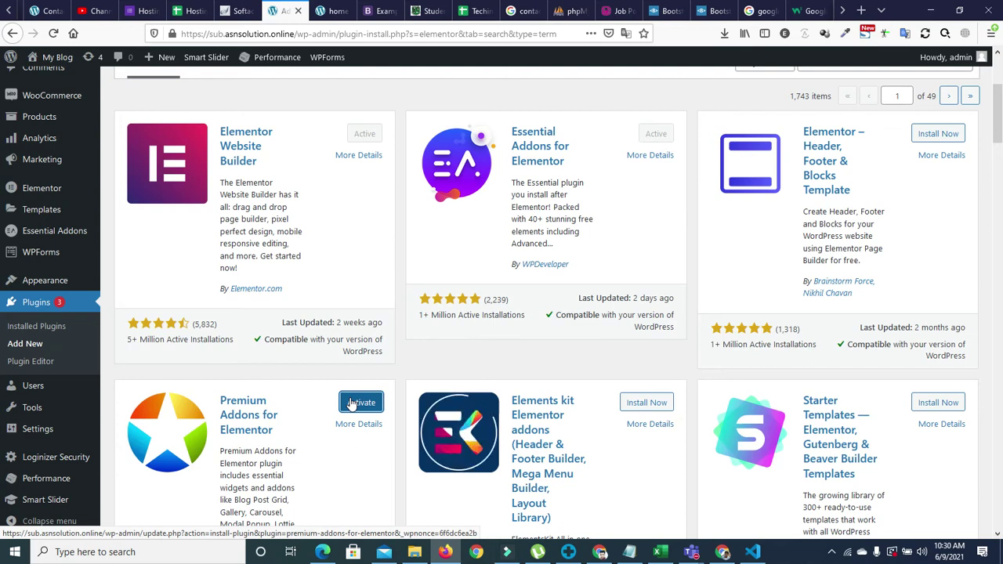
{"action": "left_click", "coordinate": [355, 404]}
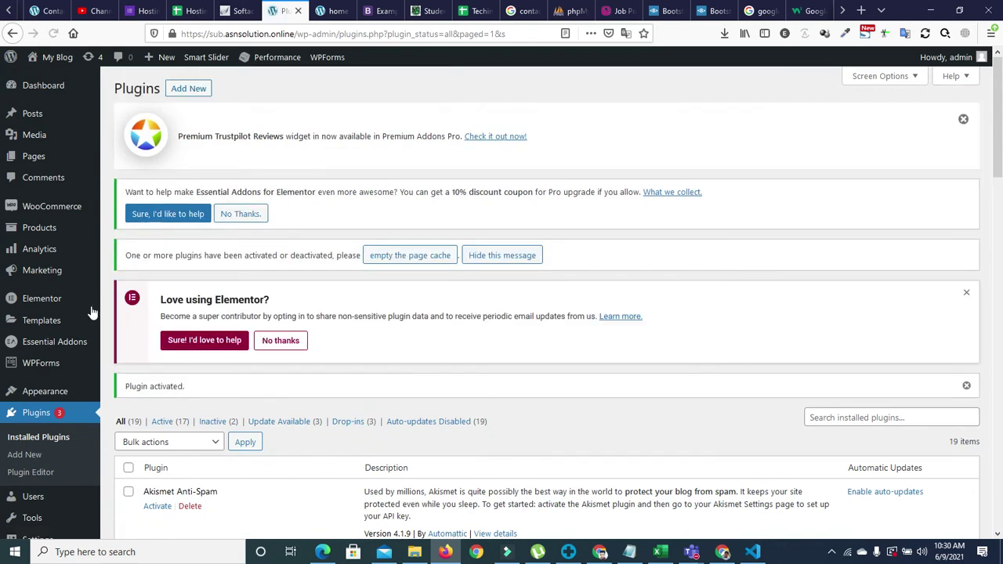
Open the list of all site pages and bring the home page entry into view.
{"action": "mouse_move", "coordinate": [47, 157]}
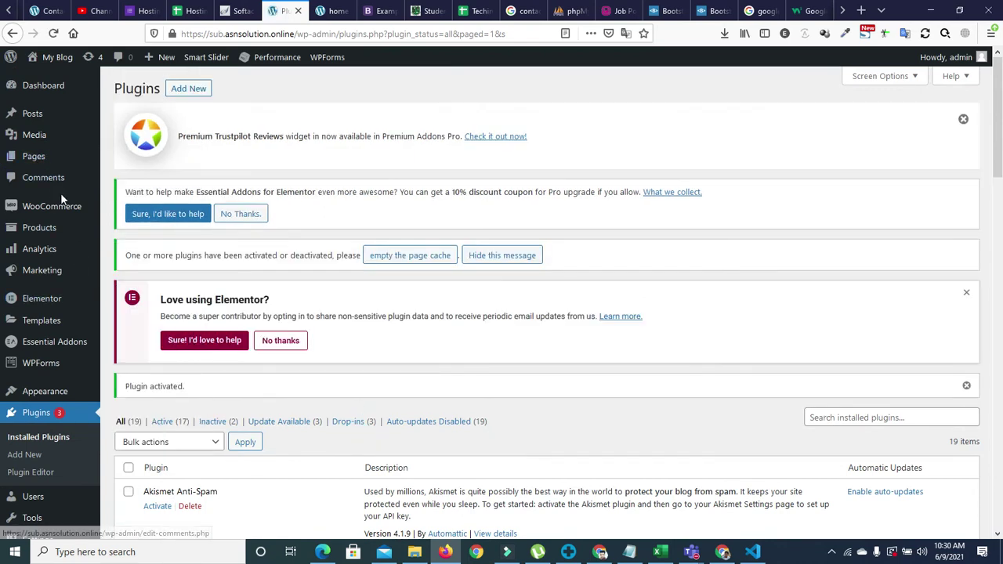
{"action": "left_click", "coordinate": [43, 163]}
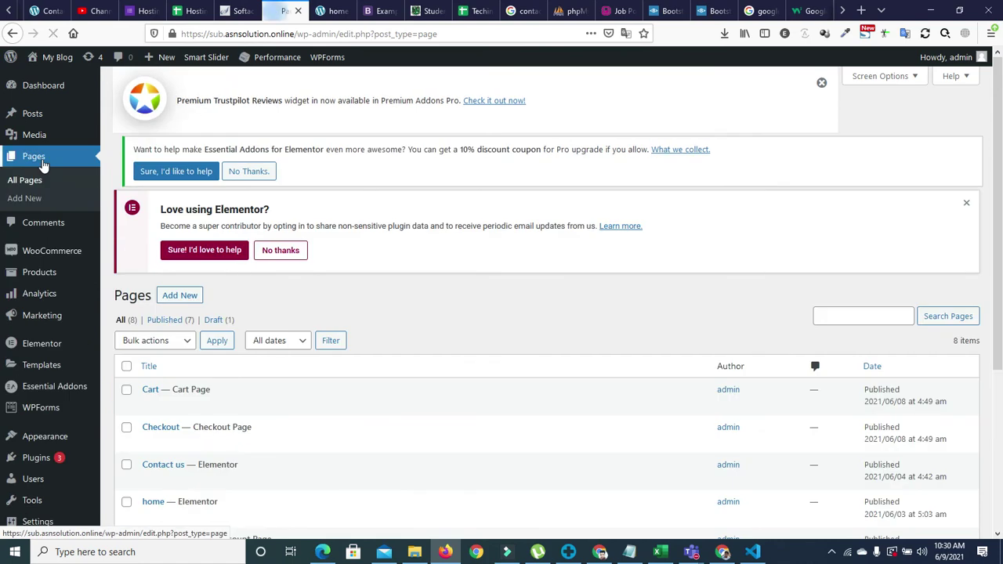
{"action": "scroll", "coordinate": [486, 392], "scroll_direction": "down", "scroll_amount": 3}
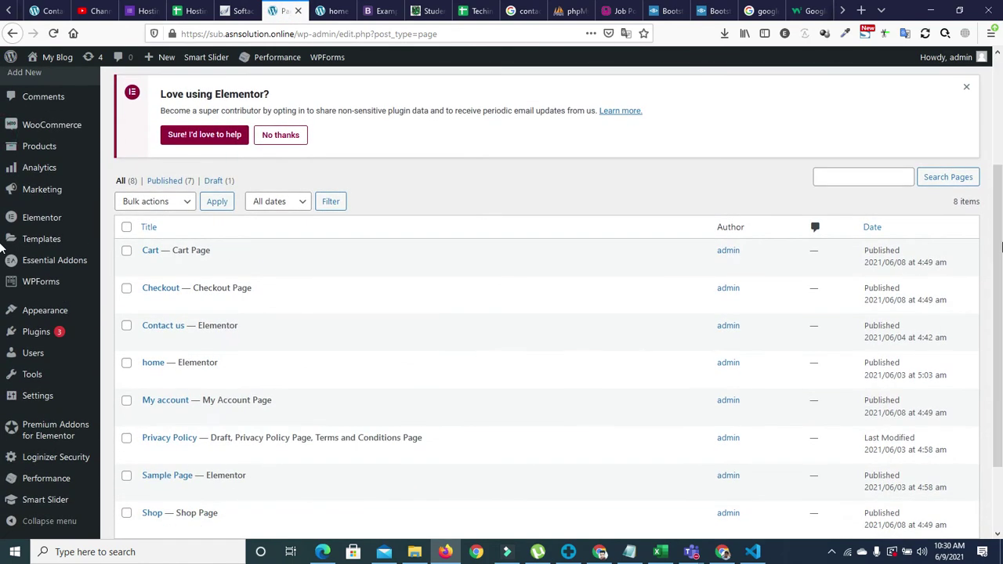
Duplicate the published home page using EA Duplicator.
{"action": "scroll", "coordinate": [482, 413], "scroll_direction": "down", "scroll_amount": 2}
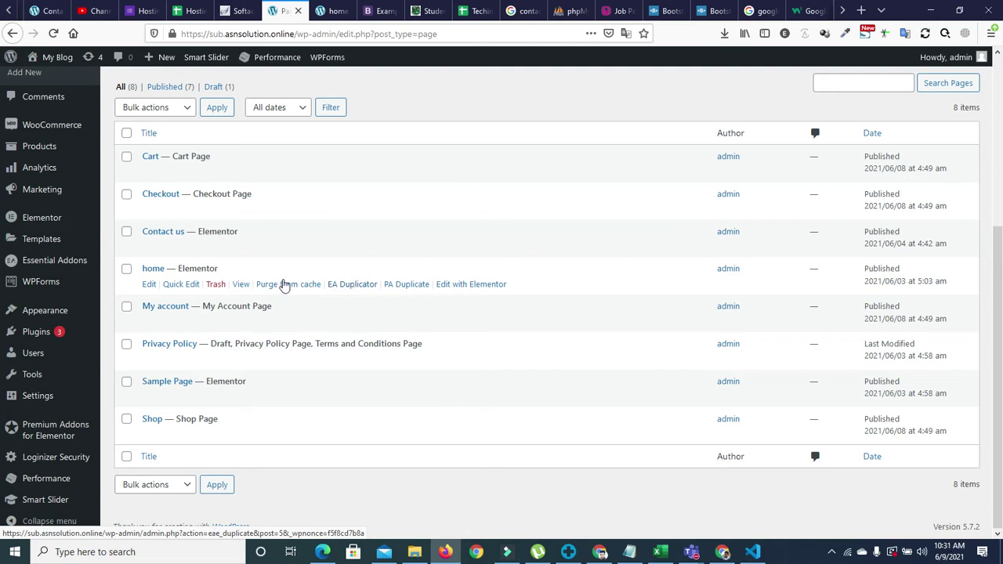
{"action": "left_click", "coordinate": [354, 286]}
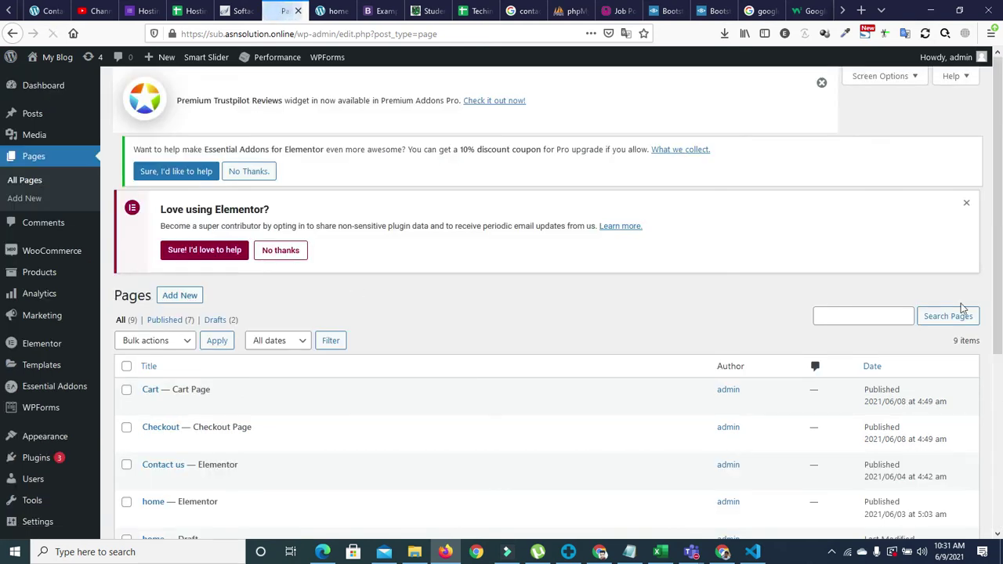
Quick-edit the duplicated home draft, setting its title to "homepage" and its status to Published, and update it.
{"action": "left_click_drag", "start_coordinate": [1002, 210], "coordinate": [977, 406]}
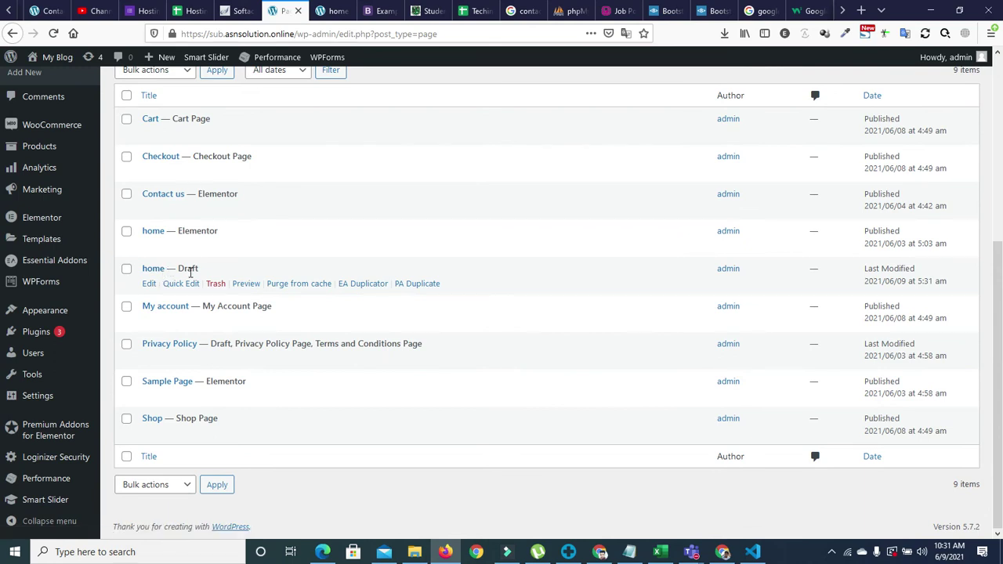
{"action": "left_click", "coordinate": [185, 285]}
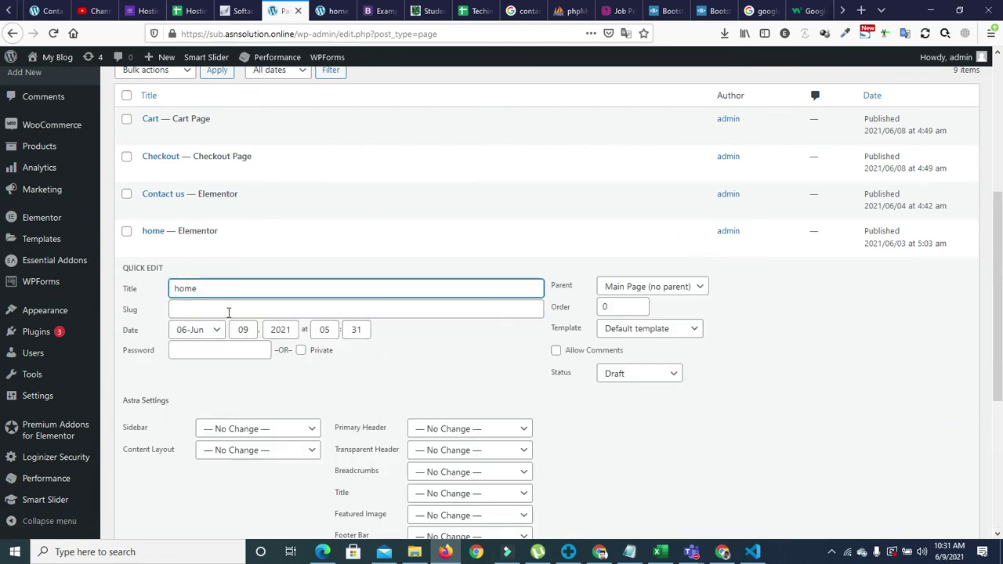
{"action": "left_click", "coordinate": [666, 373]}
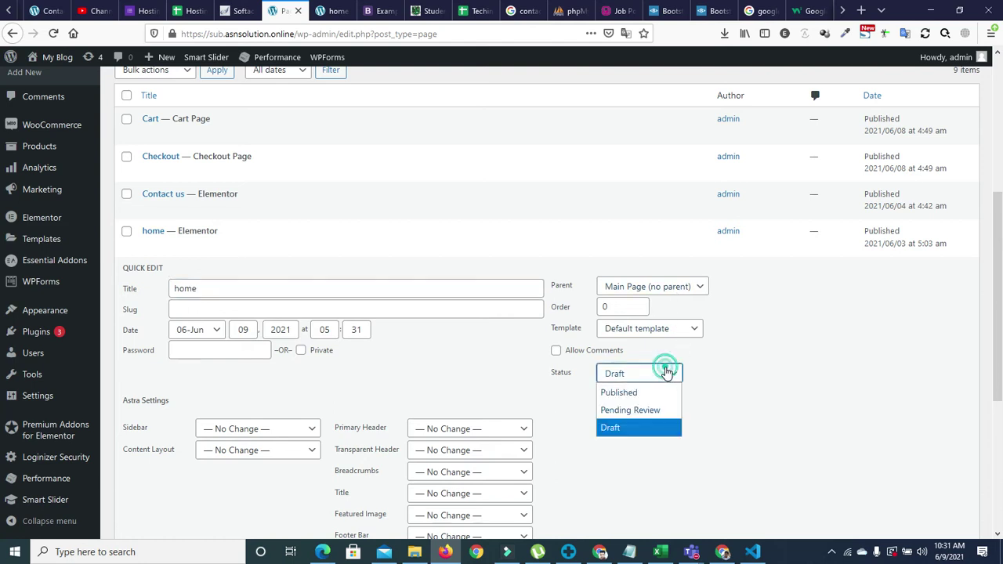
{"action": "left_click", "coordinate": [636, 398]}
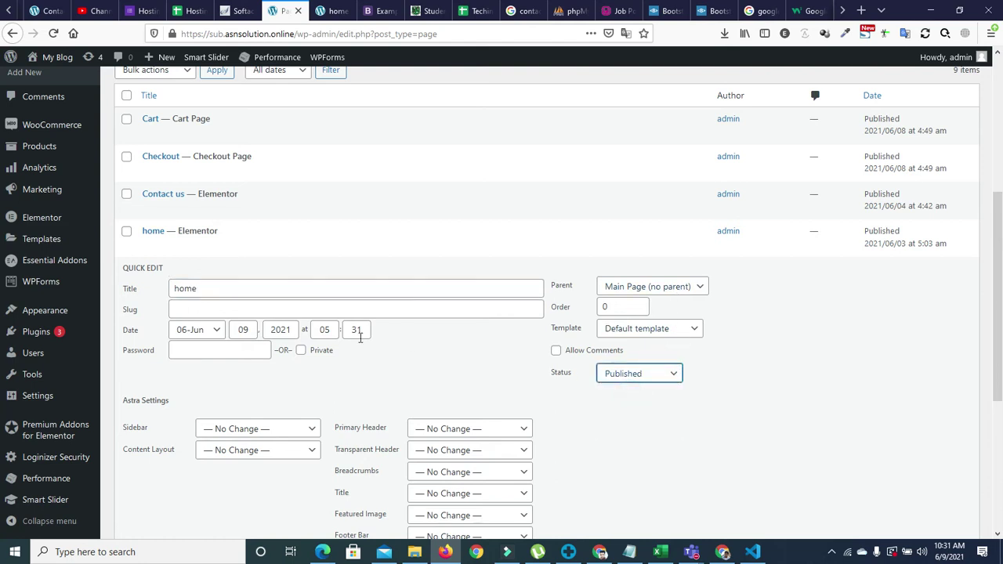
{"action": "left_click", "coordinate": [190, 286]}
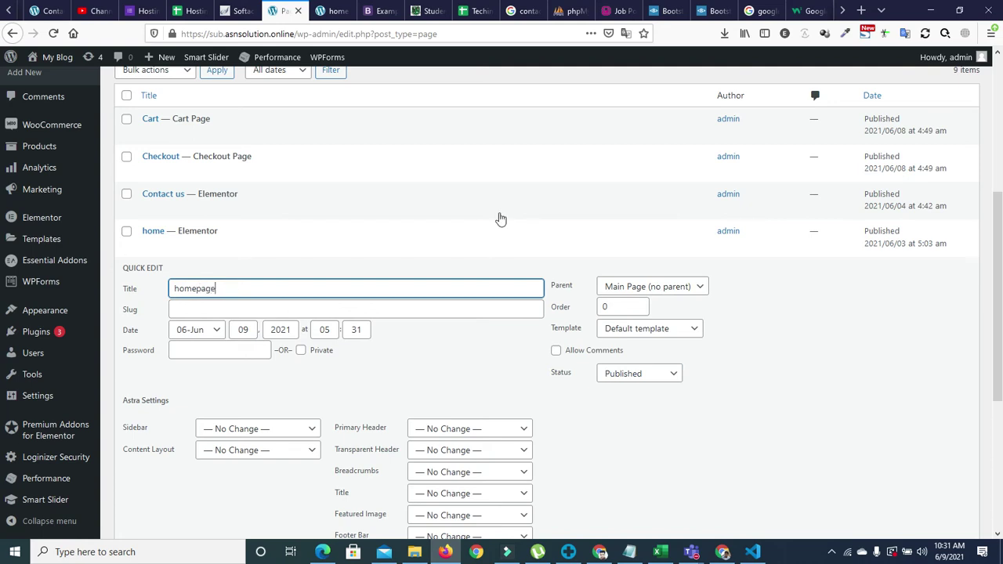
{"action": "scroll", "coordinate": [995, 291], "scroll_direction": "down", "scroll_amount": 3}
{"action": "scroll", "coordinate": [1001, 404], "scroll_direction": "down", "scroll_amount": 3}
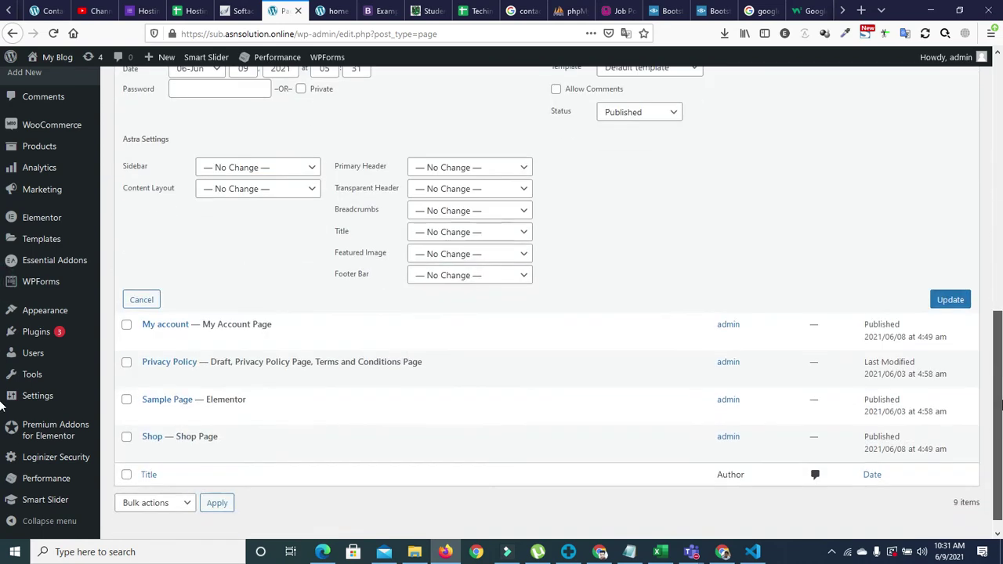
{"action": "left_click", "coordinate": [952, 307]}
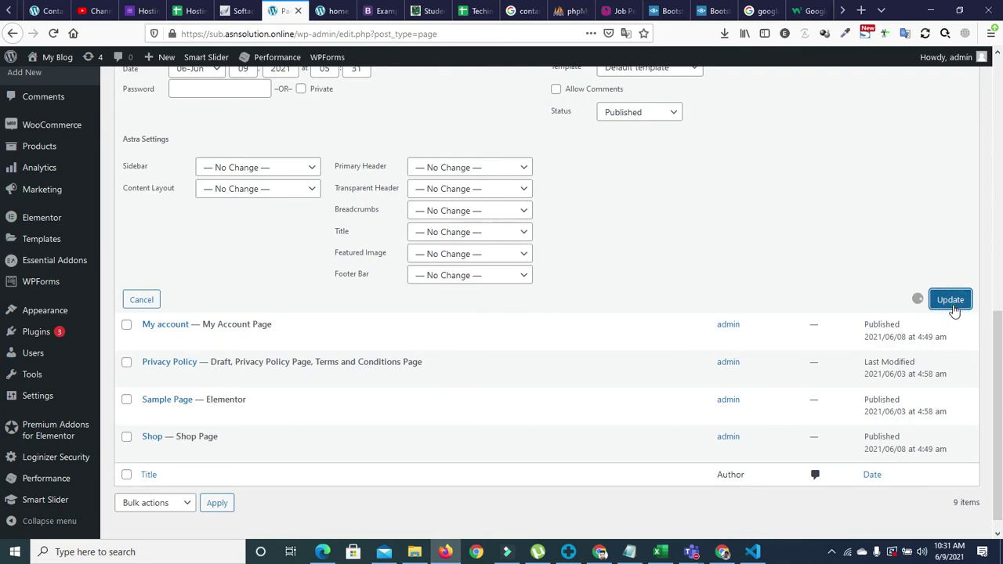
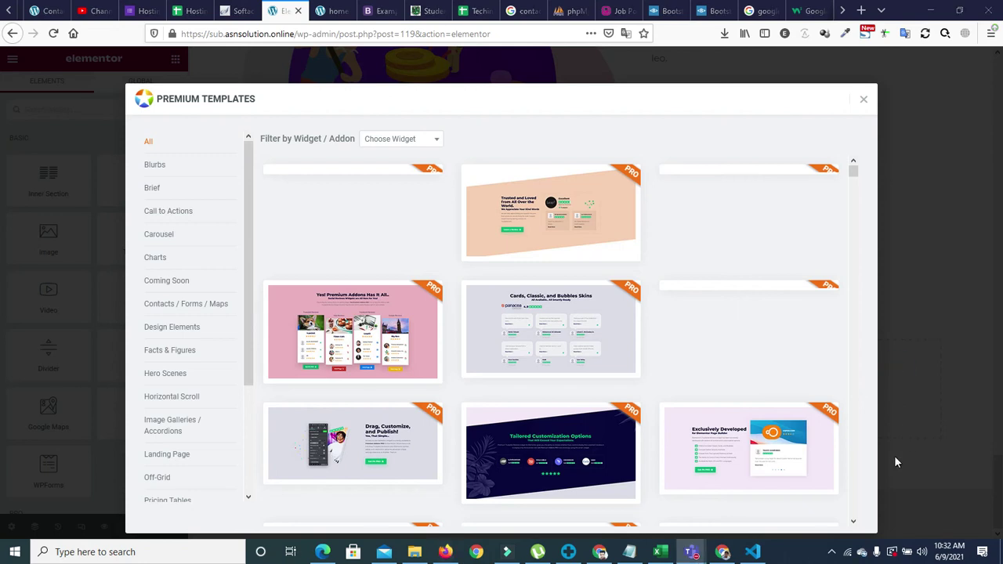
Browse the Blurbs and Brief categories of the Premium Templates library and examine the layouts offered for insertion.
{"action": "mouse_move", "coordinate": [589, 176]}
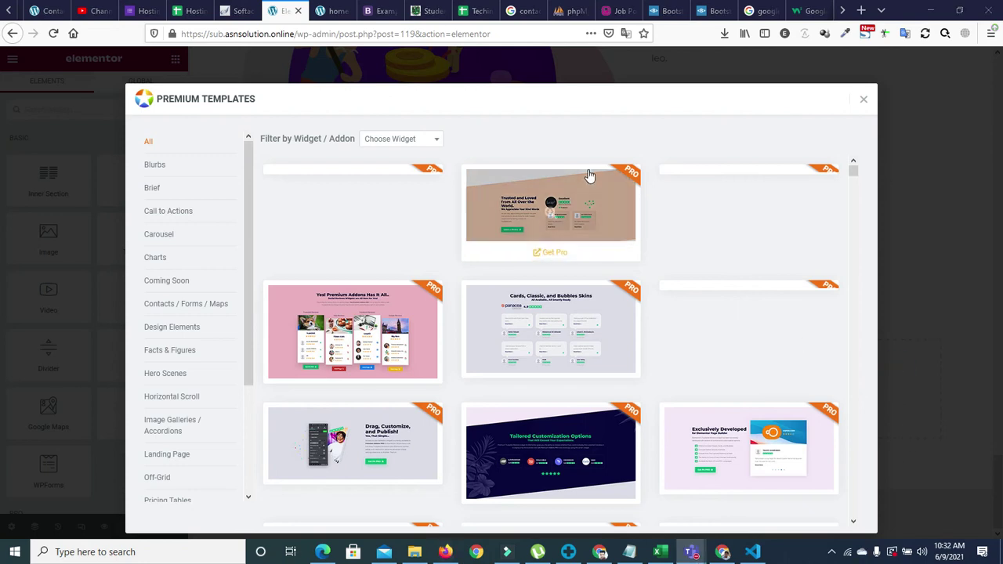
{"action": "left_click", "coordinate": [151, 165]}
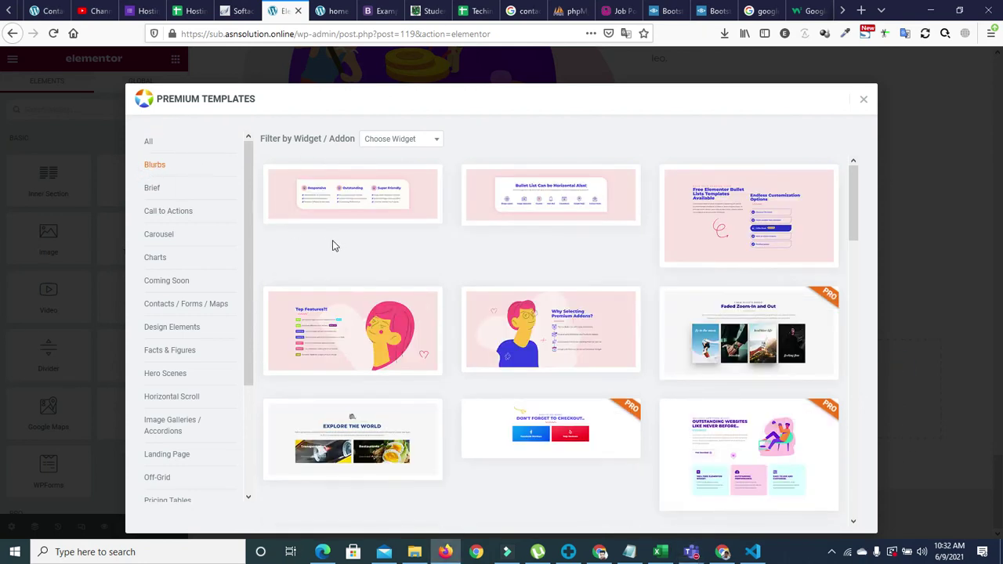
{"action": "left_click_drag", "start_coordinate": [852, 203], "coordinate": [858, 396]}
{"action": "scroll", "coordinate": [565, 361], "scroll_direction": "down", "scroll_amount": 2}
{"action": "mouse_move", "coordinate": [574, 309]}
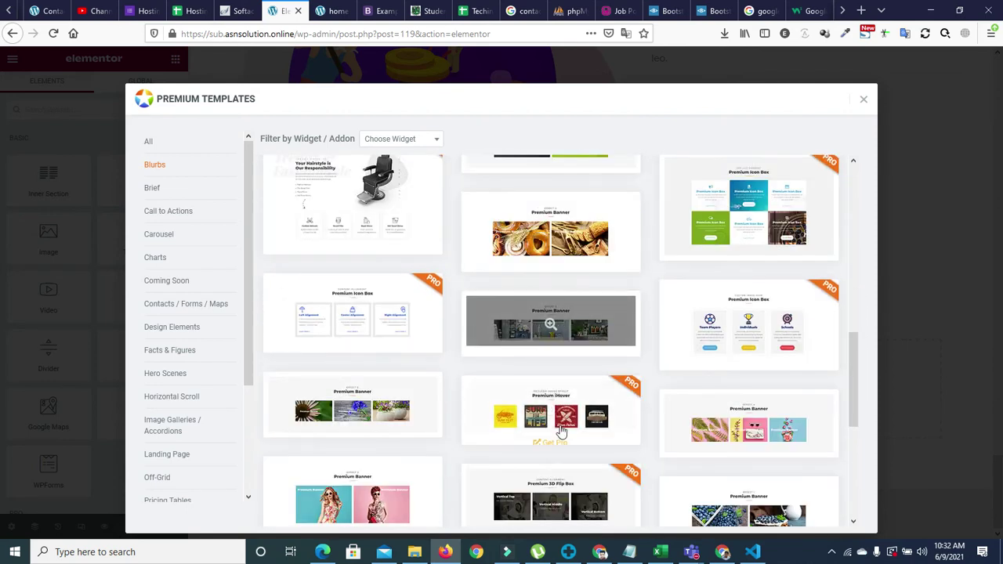
{"action": "scroll", "coordinate": [439, 297], "scroll_direction": "up", "scroll_amount": 6}
{"action": "left_click", "coordinate": [150, 189]}
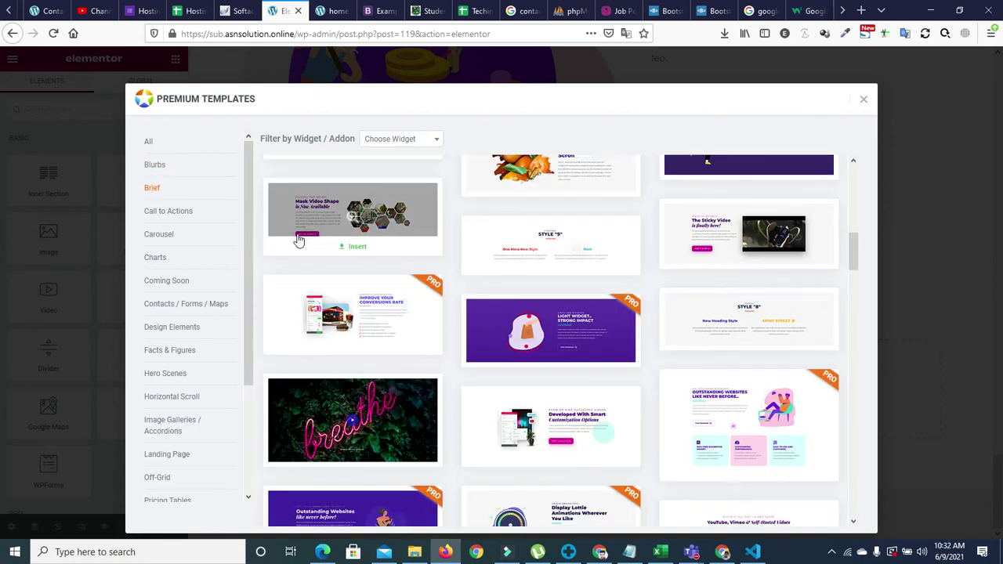
{"action": "mouse_move", "coordinate": [542, 268]}
{"action": "mouse_move", "coordinate": [354, 249]}
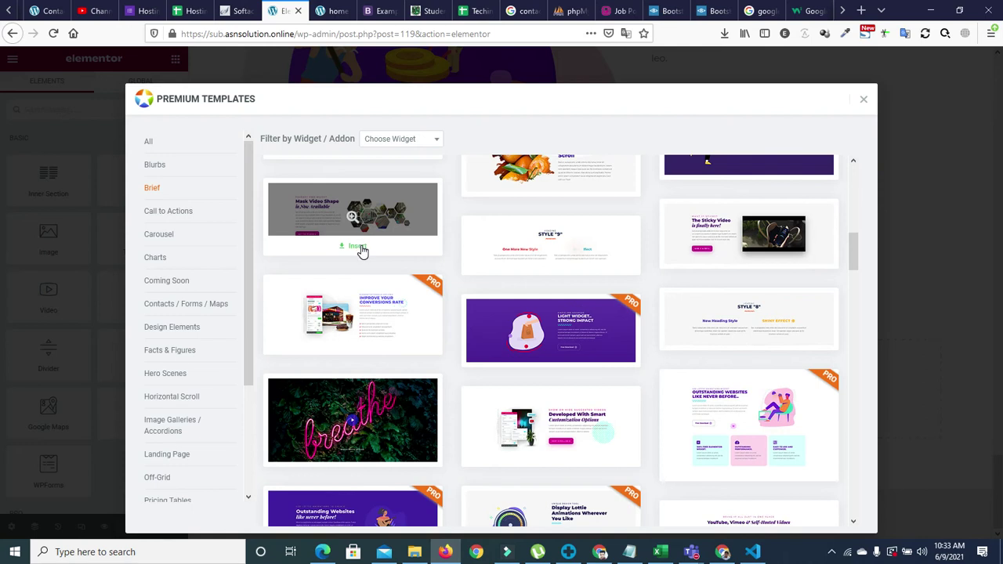
{"action": "mouse_move", "coordinate": [855, 259]}
{"action": "left_mouse_down"}
{"action": "mouse_move", "coordinate": [857, 297]}
{"action": "mouse_move", "coordinate": [857, 252]}
{"action": "mouse_move", "coordinate": [858, 273]}
{"action": "left_mouse_up"}
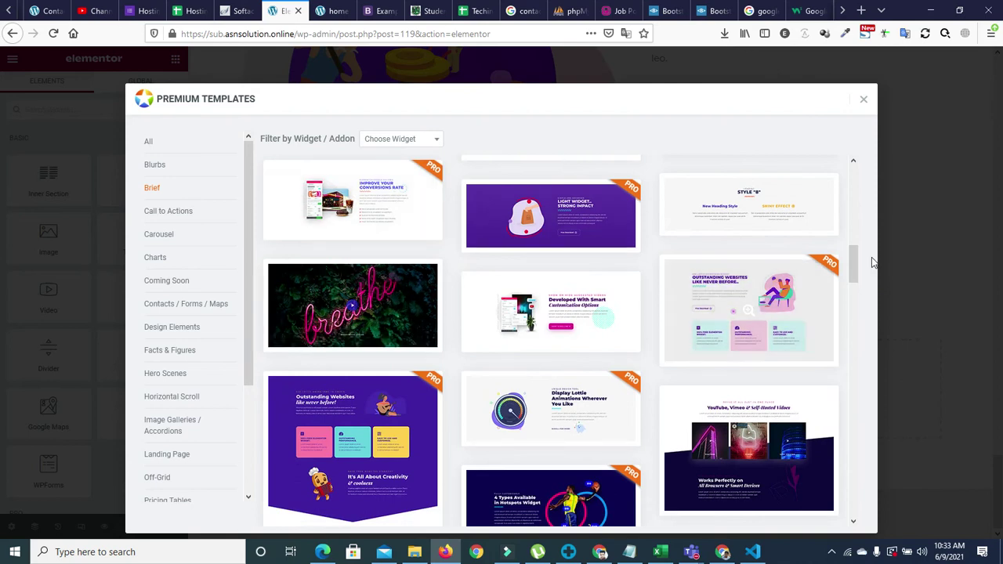
{"action": "left_click_drag", "start_coordinate": [854, 263], "coordinate": [855, 406]}
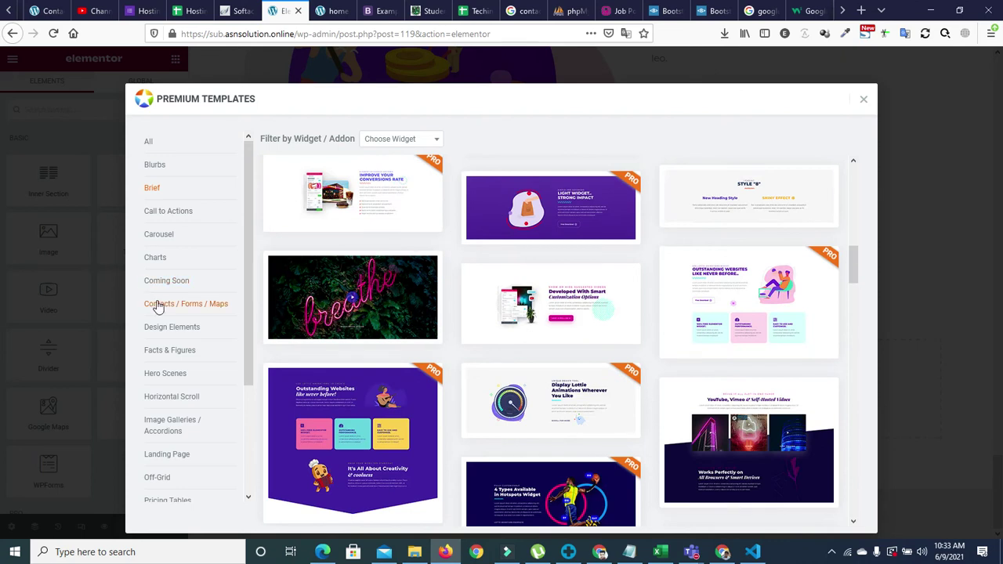
Insert the "Use It With Elementor Carousel" template from the Carousel category of Premium Templates into the page.
{"action": "left_click", "coordinate": [159, 234]}
{"action": "mouse_move", "coordinate": [371, 208]}
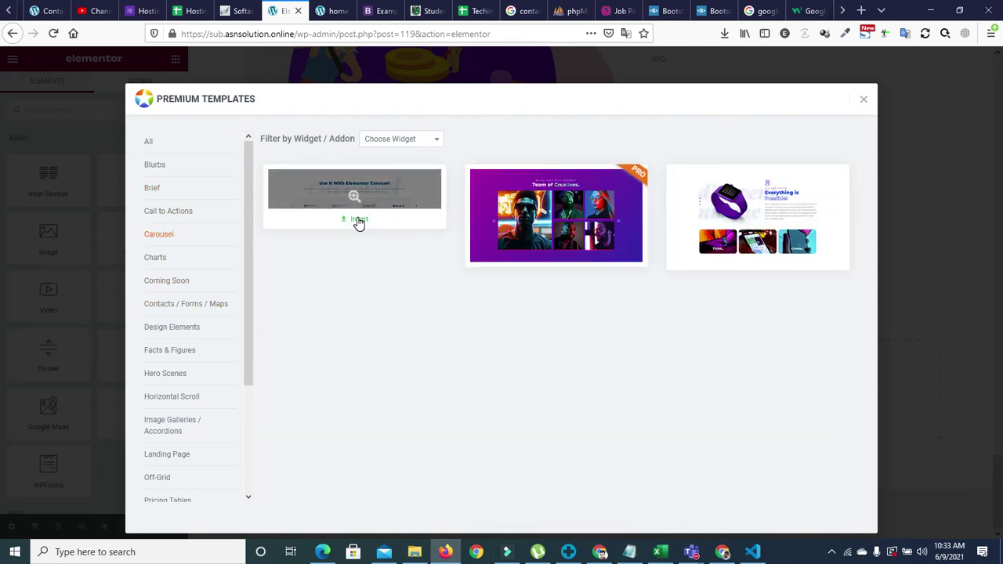
{"action": "mouse_move", "coordinate": [737, 262]}
{"action": "left_click", "coordinate": [358, 221]}
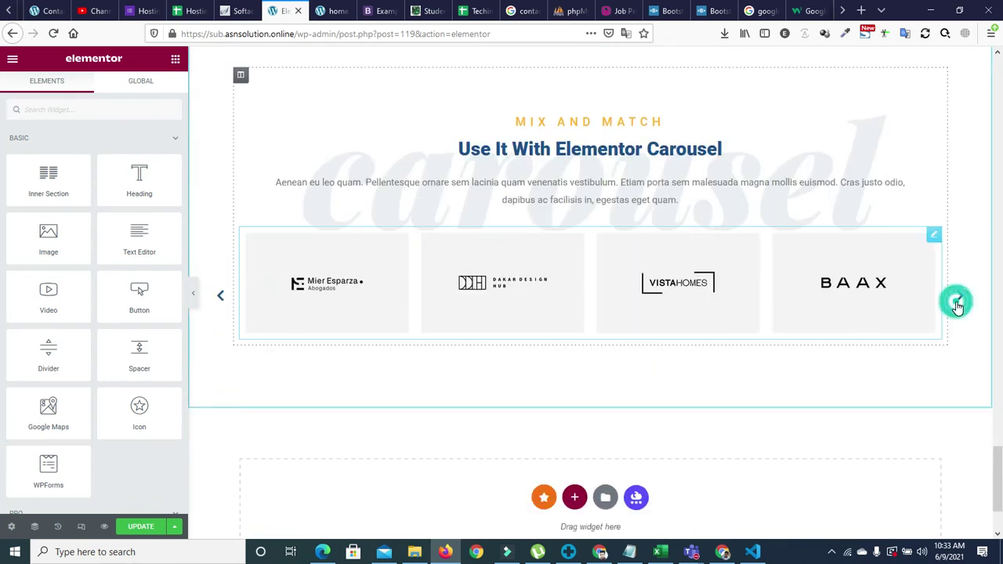
Advance the inserted logo carousel to its other slides and review its Carousel and Slides Settings options.
{"action": "left_click", "coordinate": [960, 298]}
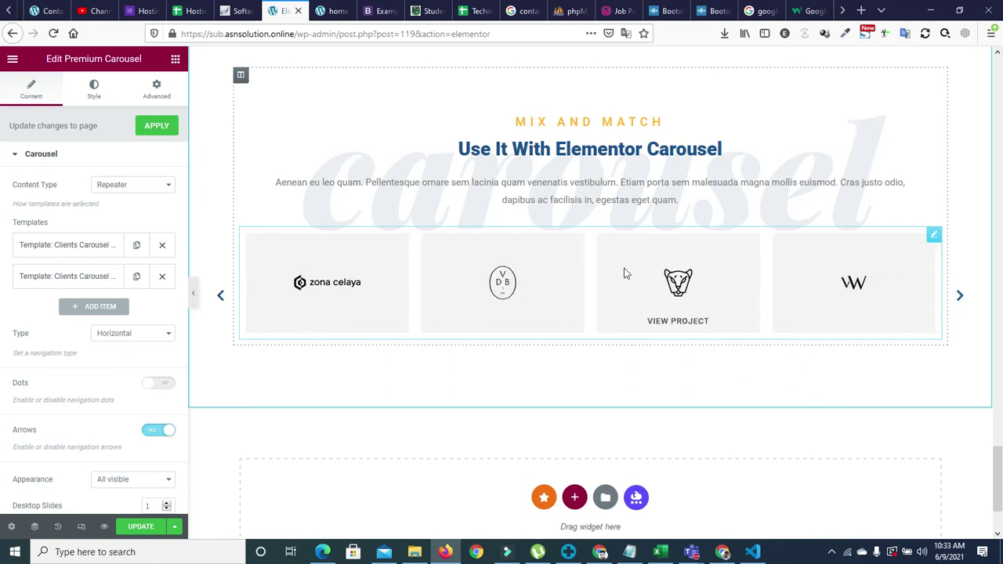
{"action": "left_click", "coordinate": [934, 235]}
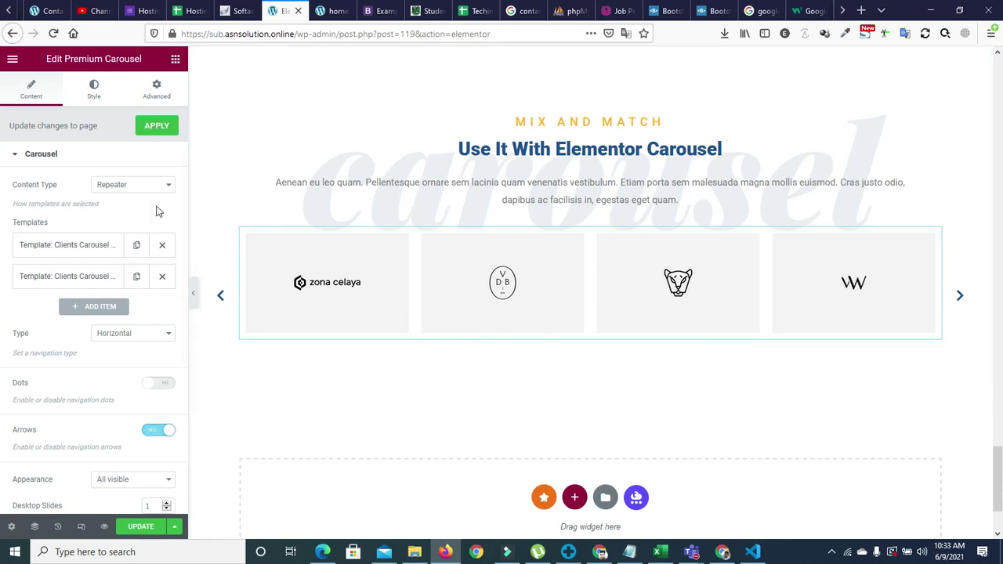
{"action": "scroll", "coordinate": [185, 351], "scroll_direction": "down", "scroll_amount": 5}
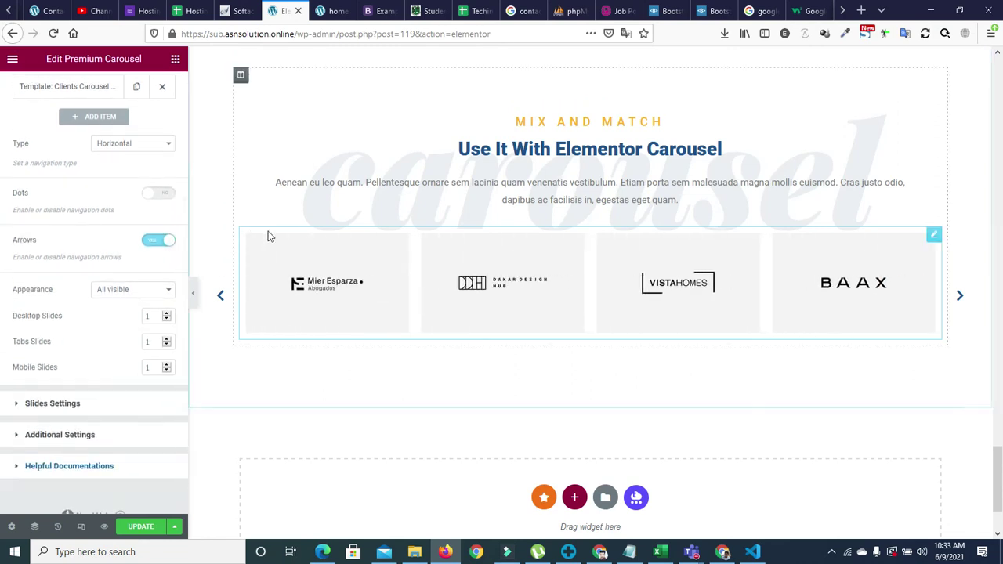
{"action": "left_click", "coordinate": [18, 405]}
{"action": "left_click", "coordinate": [15, 154]}
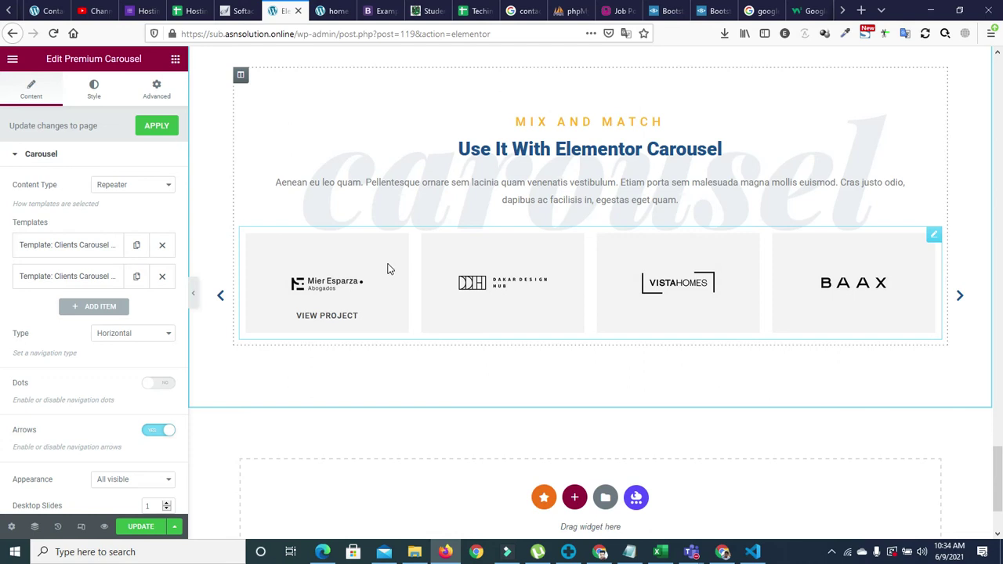
Reopen Premium Templates and look through the Team Members, Tabs, Testimonials & Reviews, and Vertical / Multi Scroll categories.
{"action": "left_click", "coordinate": [544, 498]}
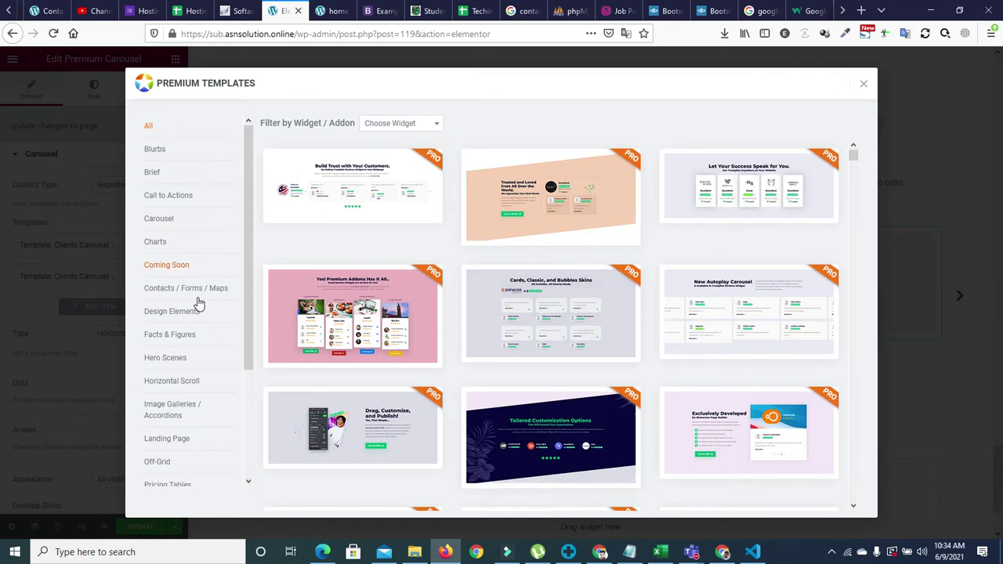
{"action": "left_click_drag", "start_coordinate": [251, 329], "coordinate": [250, 455]}
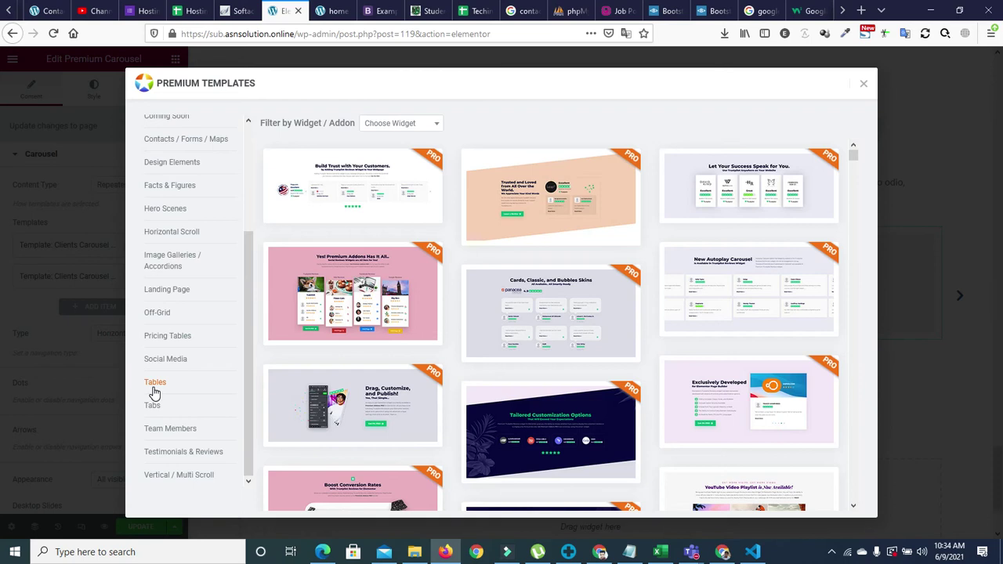
{"action": "left_click", "coordinate": [152, 430]}
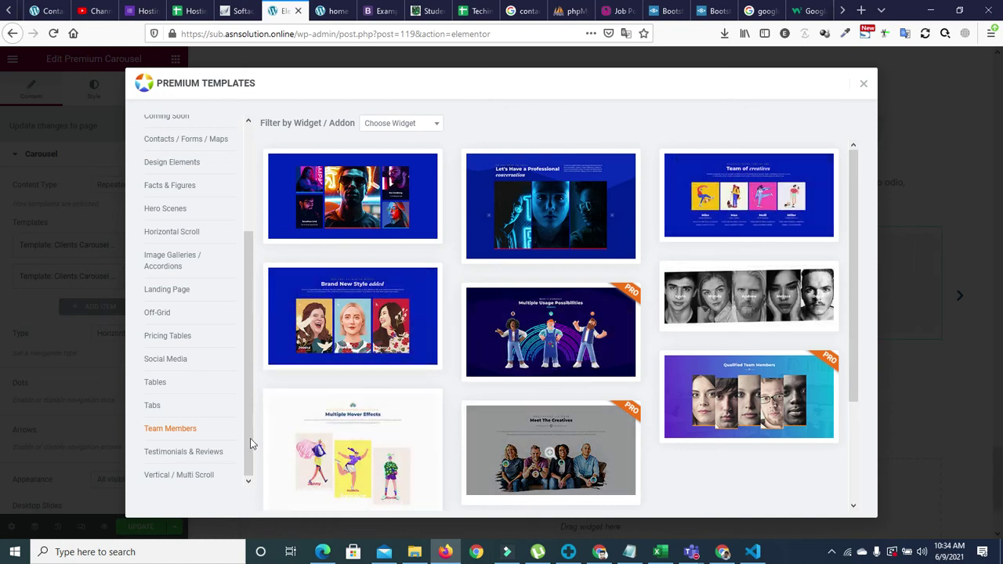
{"action": "left_click", "coordinate": [152, 406]}
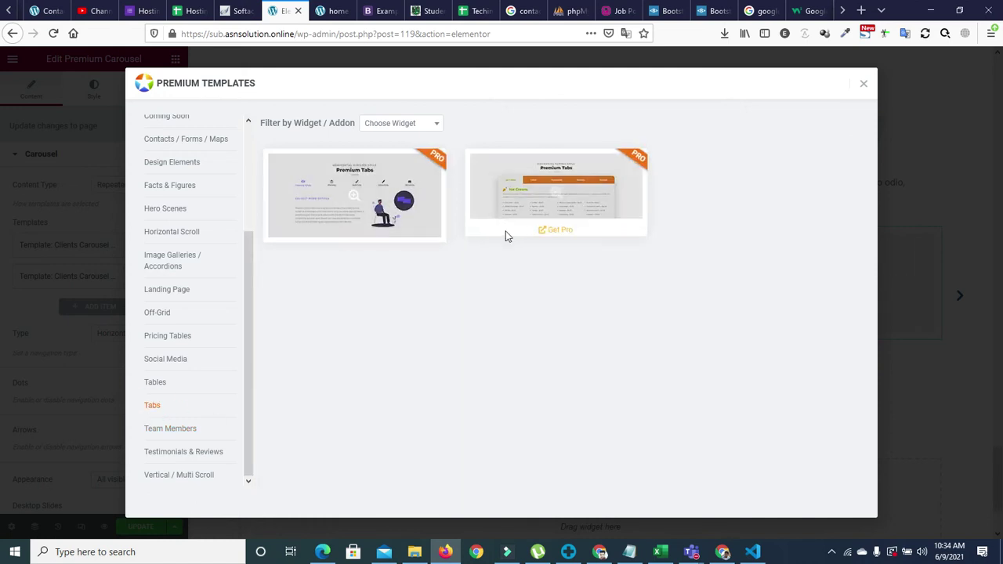
{"action": "left_click", "coordinate": [182, 458]}
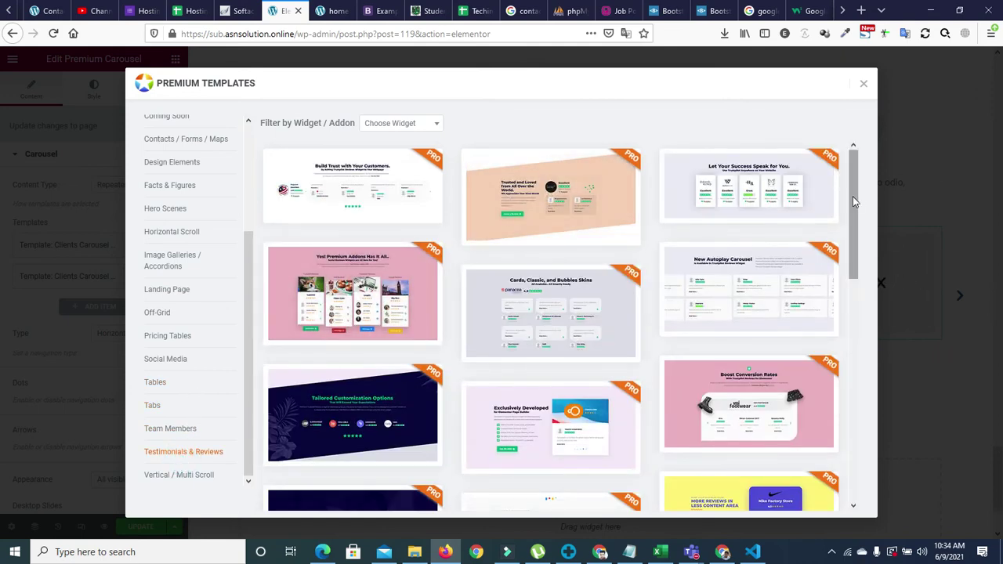
{"action": "left_click_drag", "start_coordinate": [854, 201], "coordinate": [860, 340]}
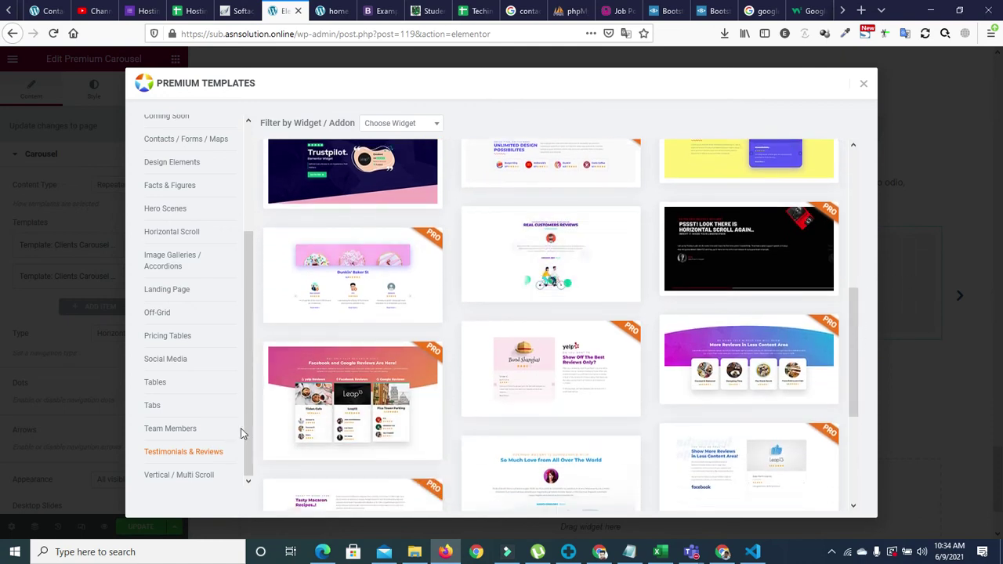
{"action": "left_click", "coordinate": [182, 477]}
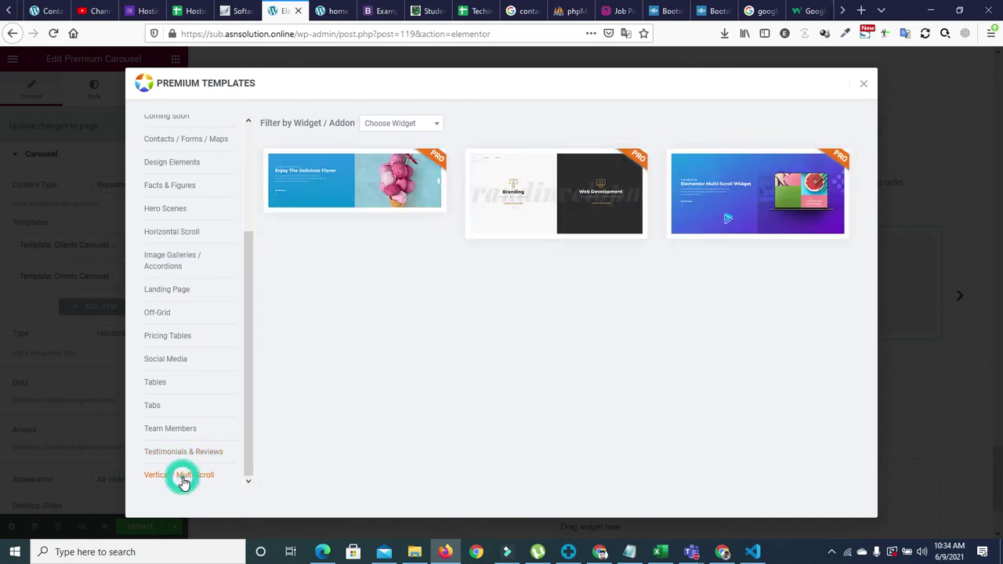
Look through the Hero Scenes and Design Elements categories of the Premium Templates library.
{"action": "scroll", "coordinate": [245, 414], "scroll_direction": "up", "scroll_amount": 3}
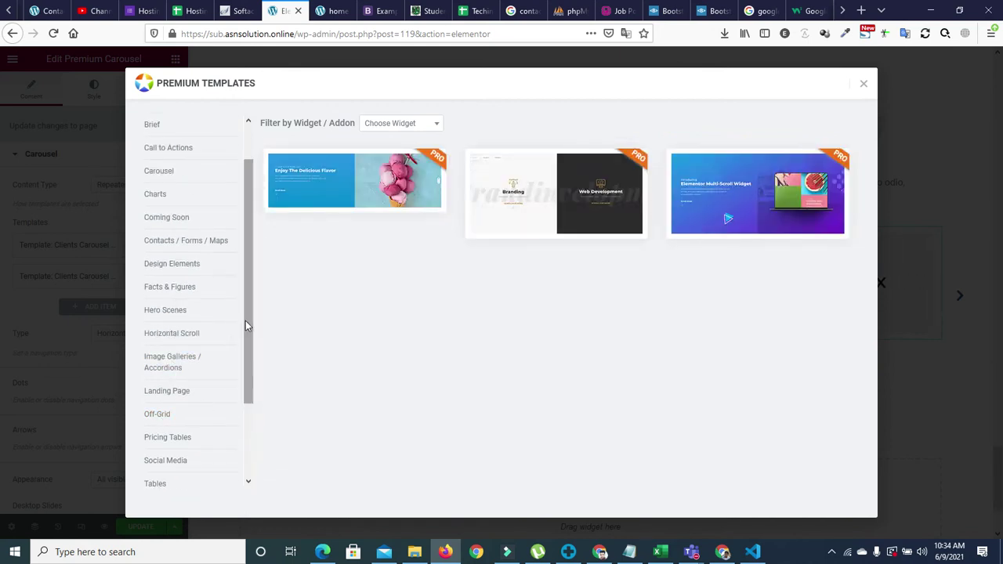
{"action": "left_click_drag", "start_coordinate": [246, 324], "coordinate": [249, 399]}
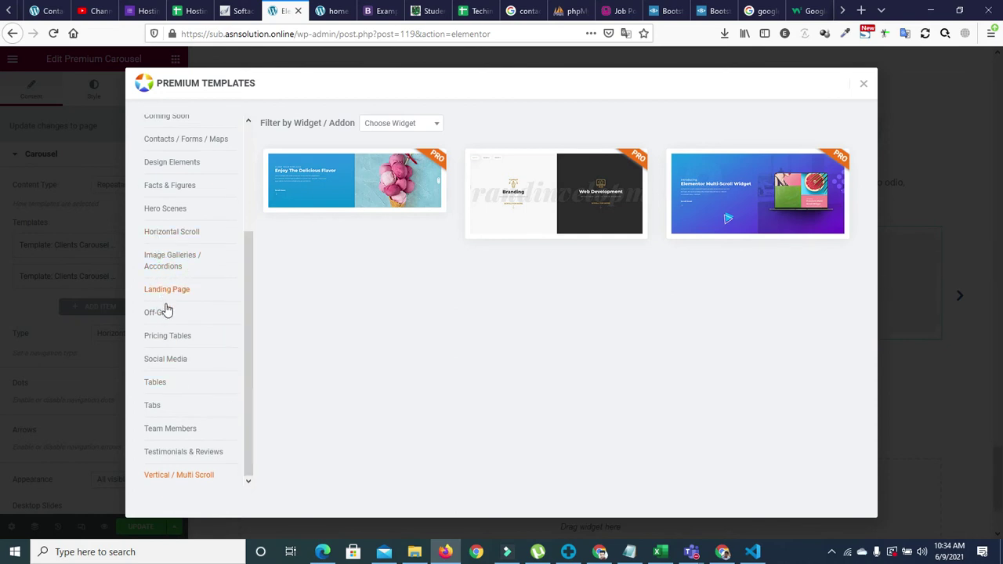
{"action": "left_click", "coordinate": [160, 212]}
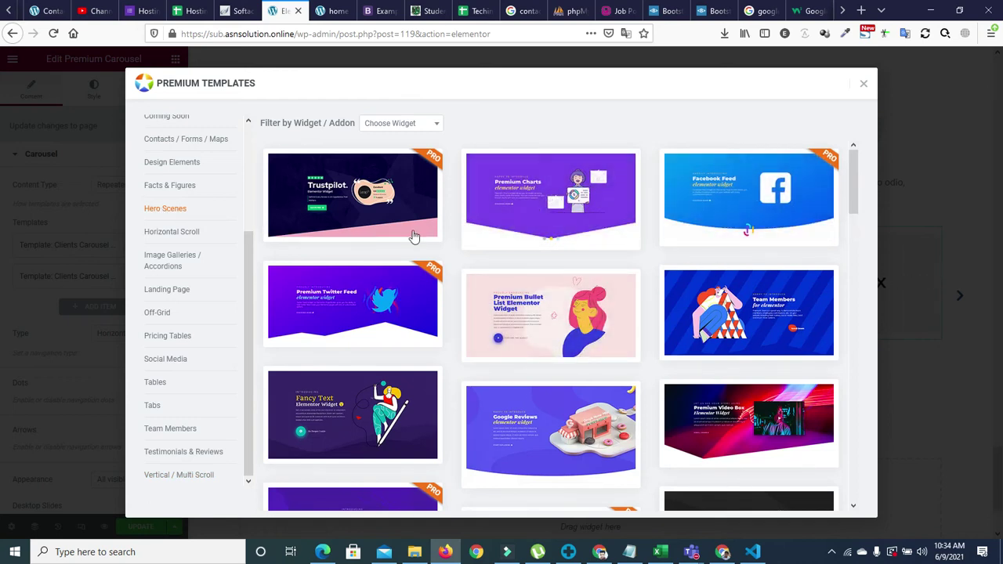
{"action": "scroll", "coordinate": [250, 235], "scroll_direction": "up", "scroll_amount": 1}
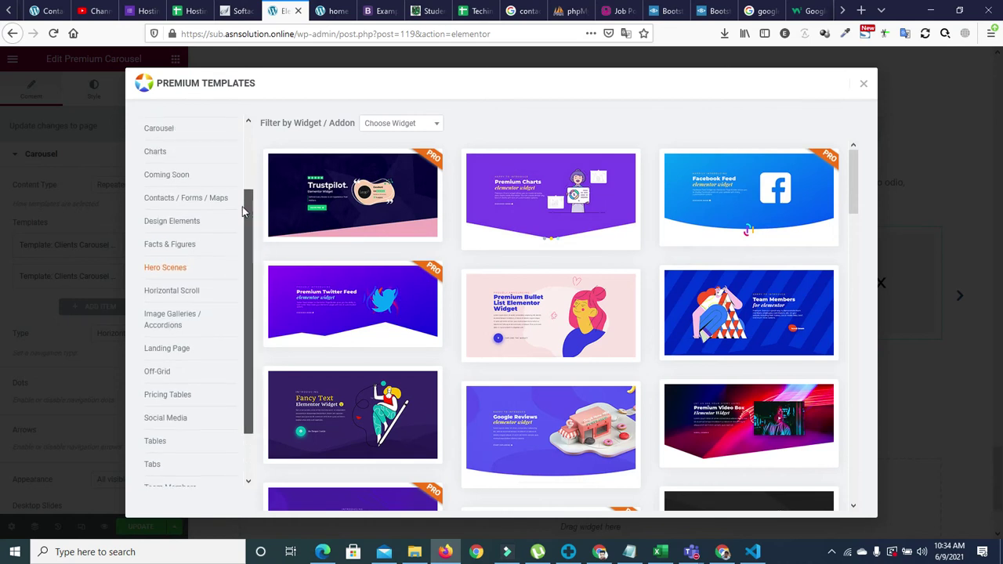
{"action": "scroll", "coordinate": [188, 220], "scroll_direction": "up", "scroll_amount": 1}
{"action": "left_click", "coordinate": [180, 239]}
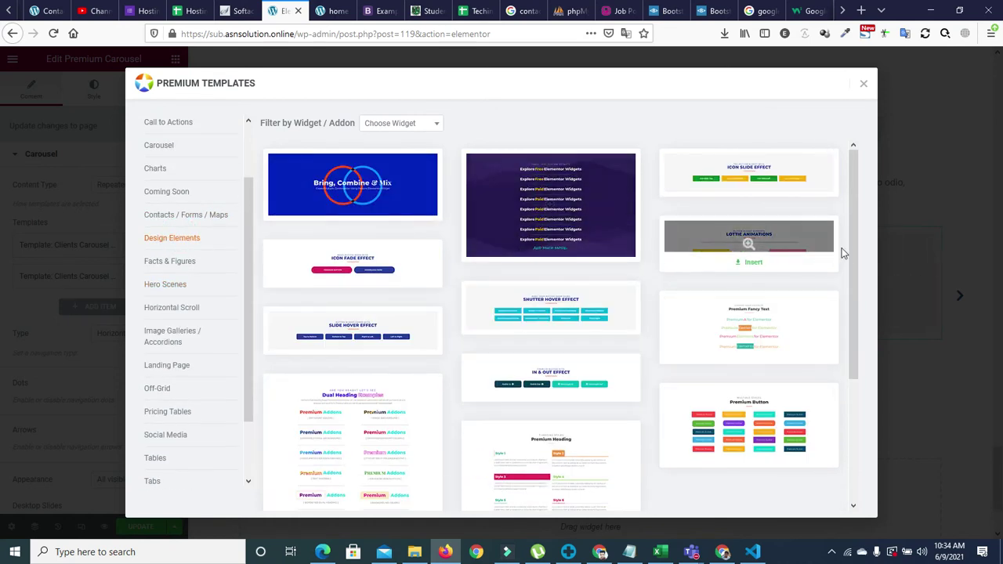
Insert the full-width Premium Grid template with the coloured illustration tiles from the Image Galleries / Accordions category.
{"action": "left_click_drag", "start_coordinate": [251, 222], "coordinate": [249, 310]}
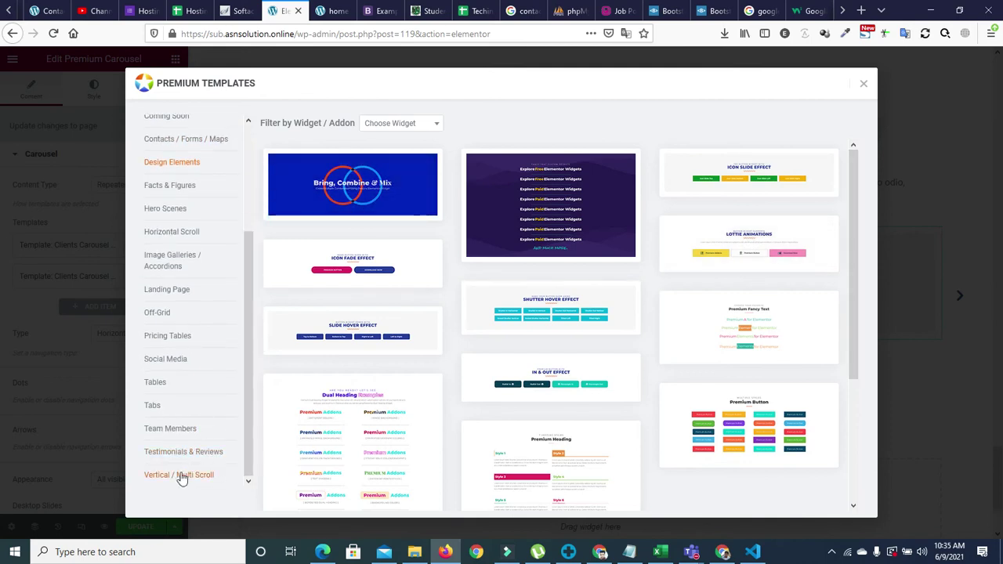
{"action": "left_click", "coordinate": [161, 261]}
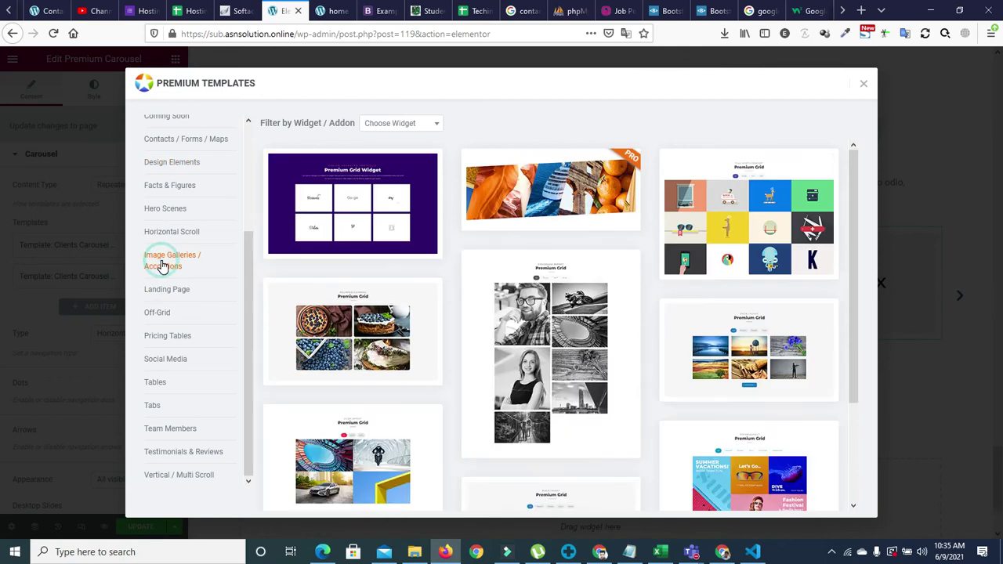
{"action": "mouse_move", "coordinate": [757, 216]}
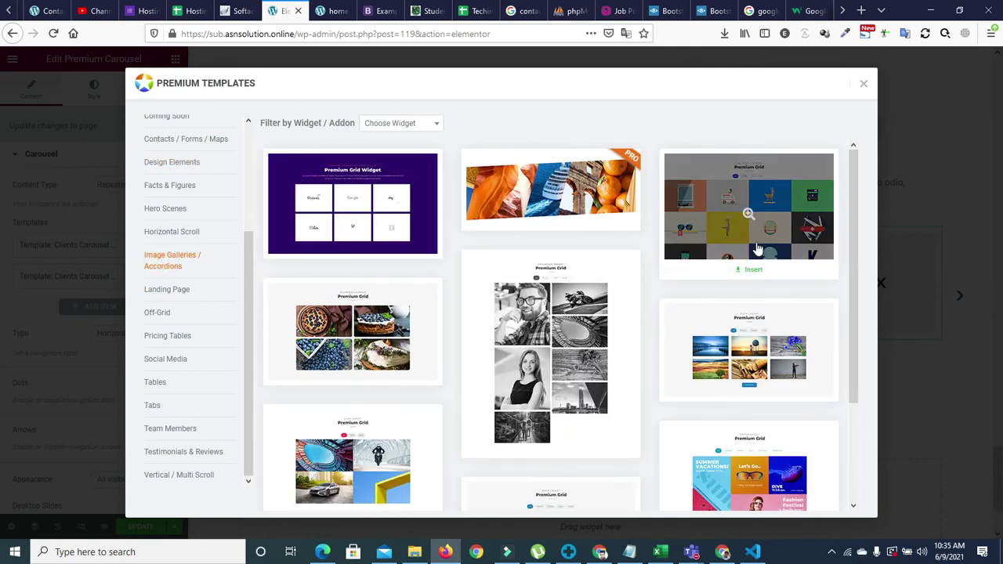
{"action": "left_click", "coordinate": [755, 270]}
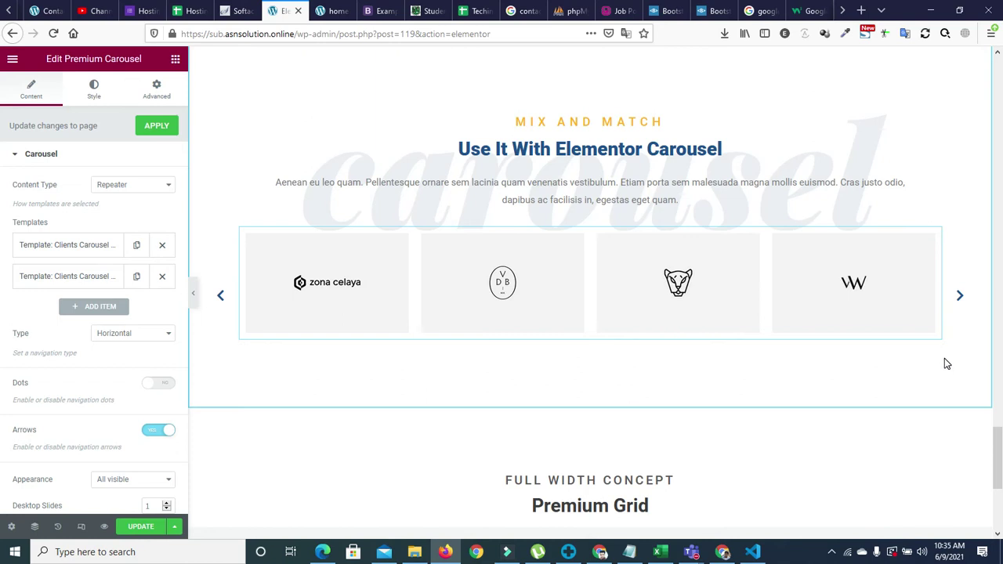
Review the inserted Premium Grid by filtering it by People, Arch and Auto, ending on All.
{"action": "left_click_drag", "start_coordinate": [1000, 432], "coordinate": [1001, 486]}
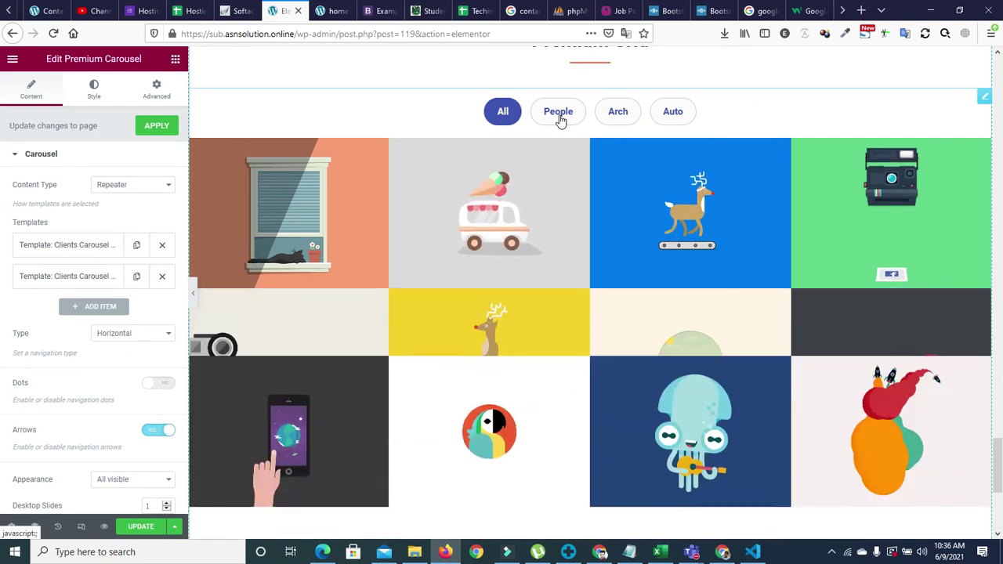
{"action": "left_click", "coordinate": [997, 467]}
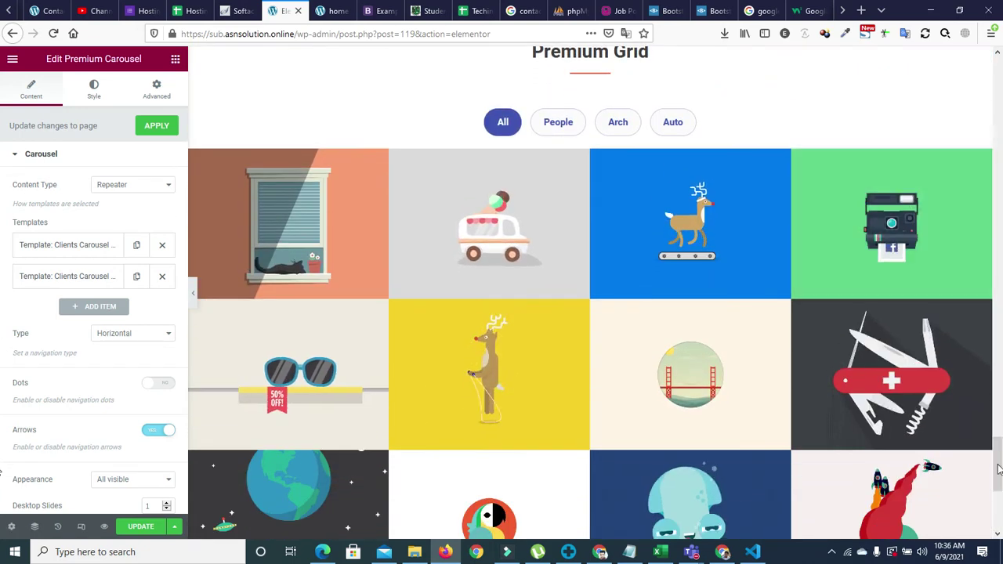
{"action": "left_click", "coordinate": [558, 132]}
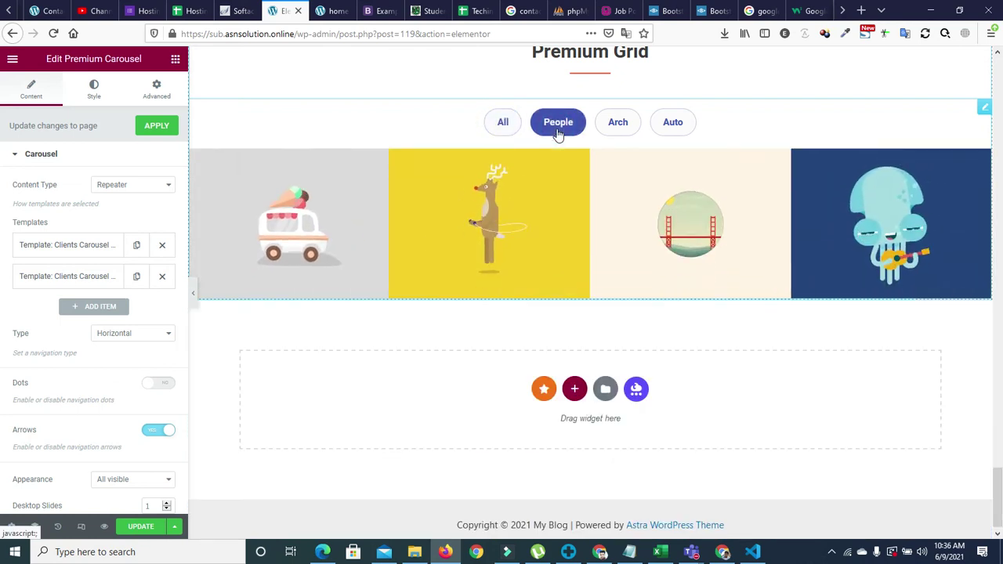
{"action": "left_click", "coordinate": [631, 126]}
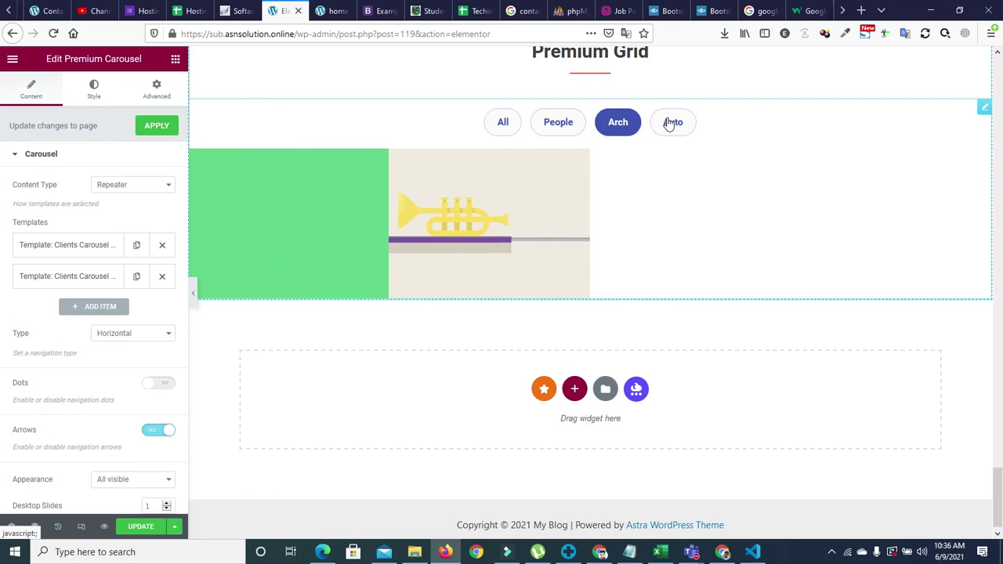
{"action": "left_click", "coordinate": [668, 123]}
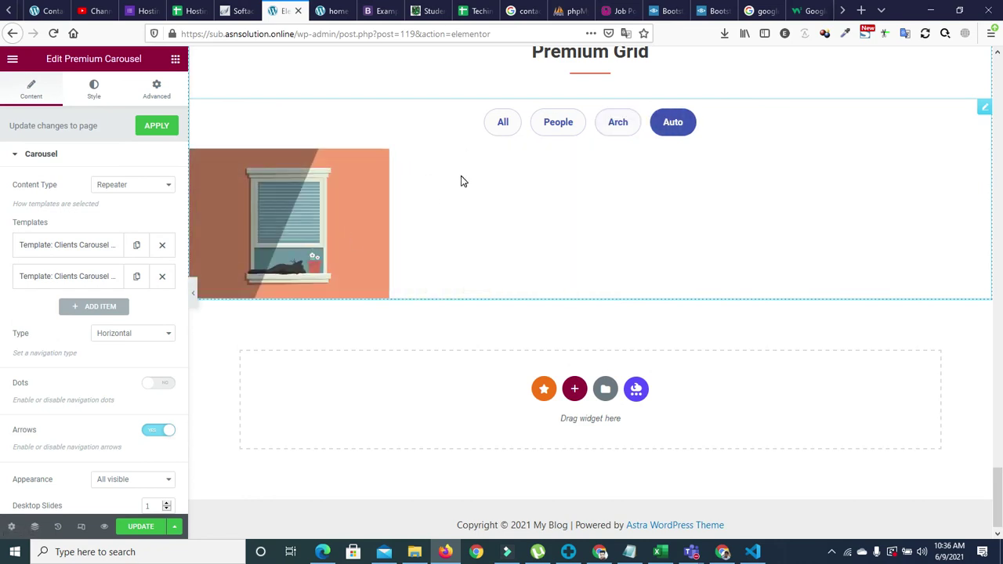
{"action": "left_click", "coordinate": [505, 124]}
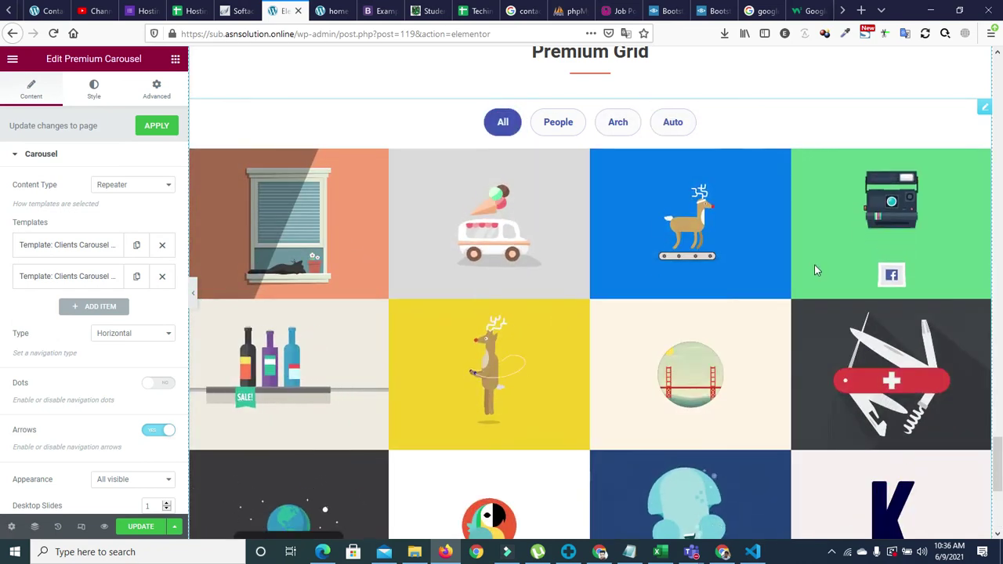
Open the Templately prompt in the empty section area and dismiss it with Don't Show This Again.
{"action": "left_click_drag", "start_coordinate": [998, 466], "coordinate": [997, 502]}
{"action": "left_click", "coordinate": [637, 380]}
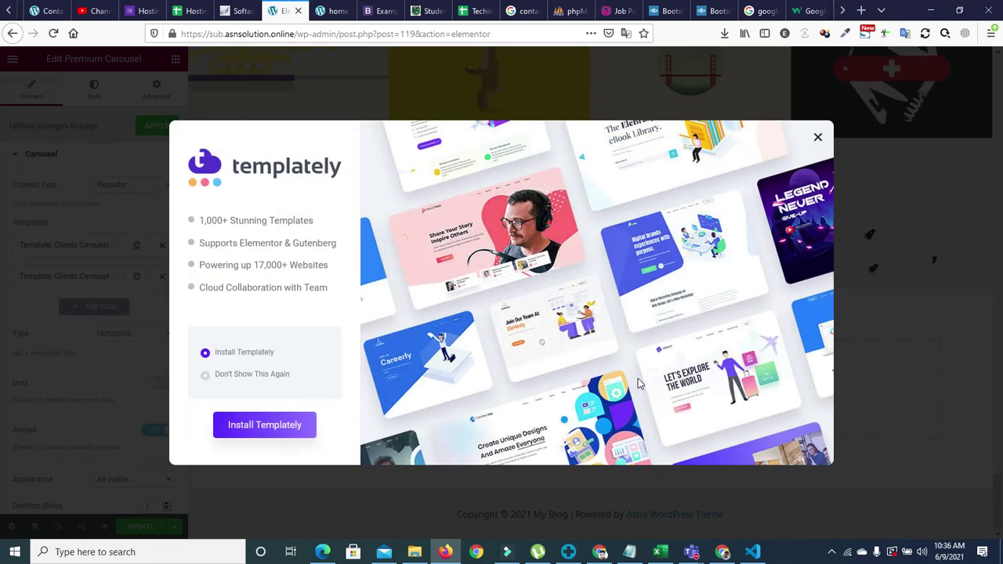
{"action": "left_click", "coordinate": [231, 380]}
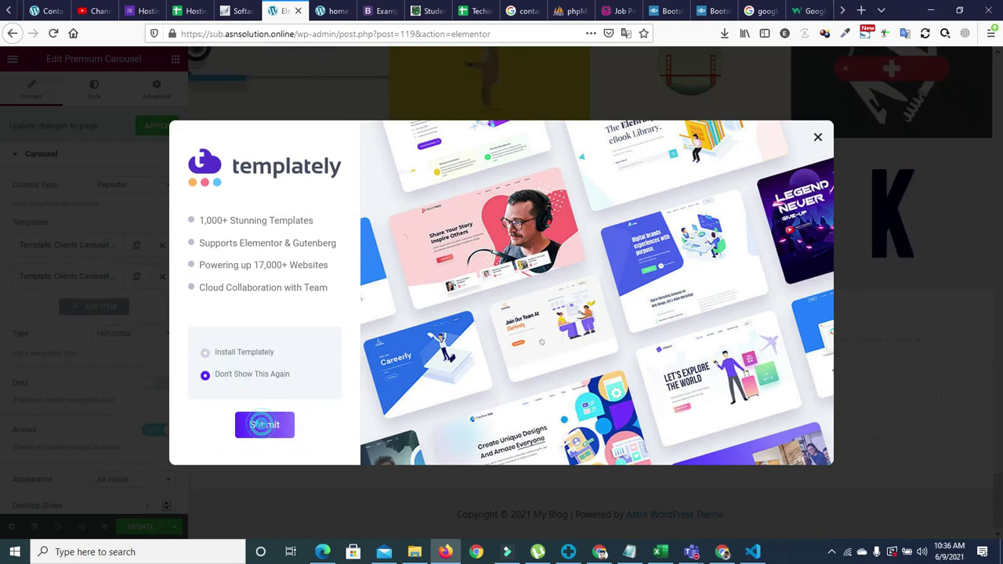
{"action": "left_click", "coordinate": [264, 424]}
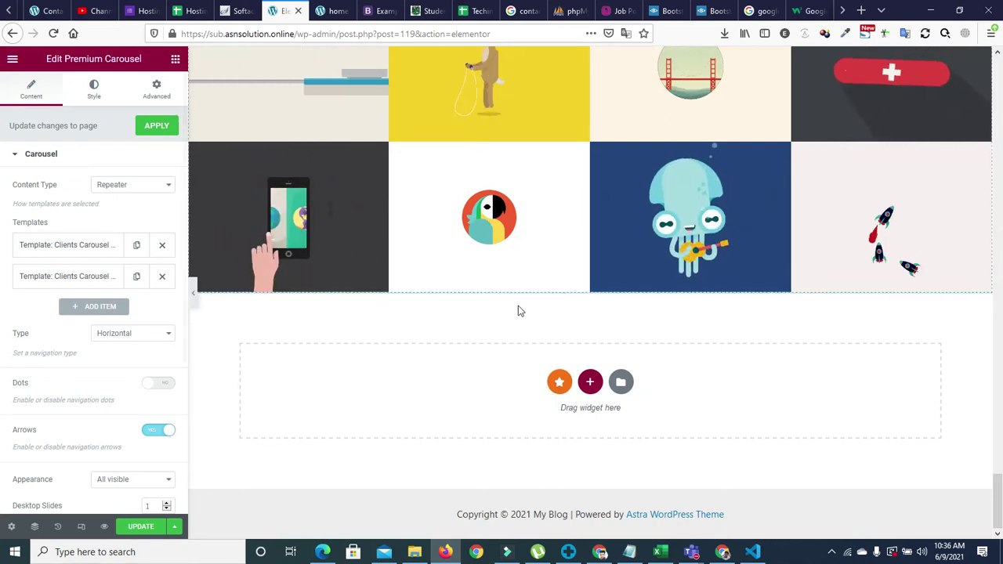
Add a single-column section below the grid and place a Dual Color Heading widget in it.
{"action": "left_click", "coordinate": [590, 381]}
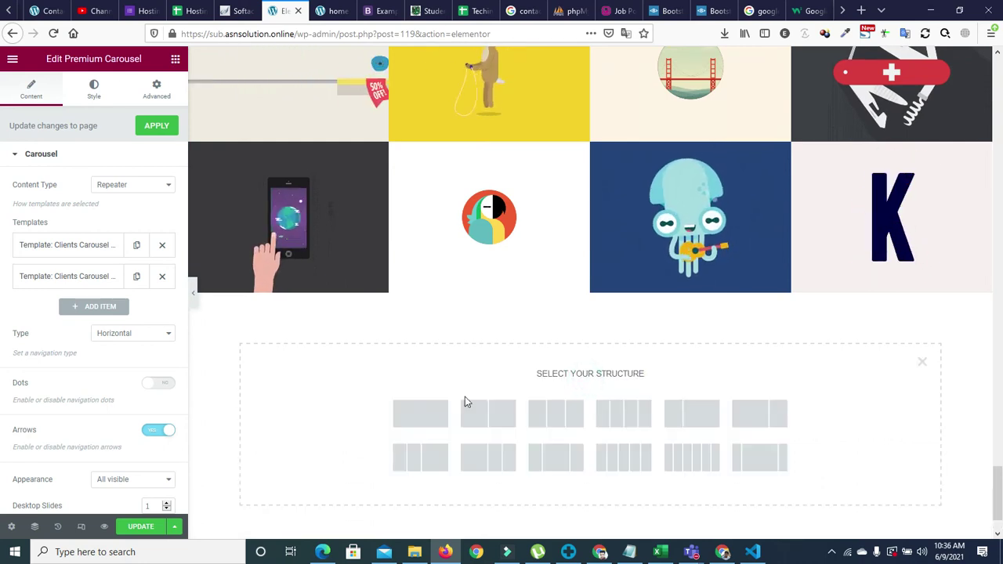
{"action": "left_click", "coordinate": [429, 416]}
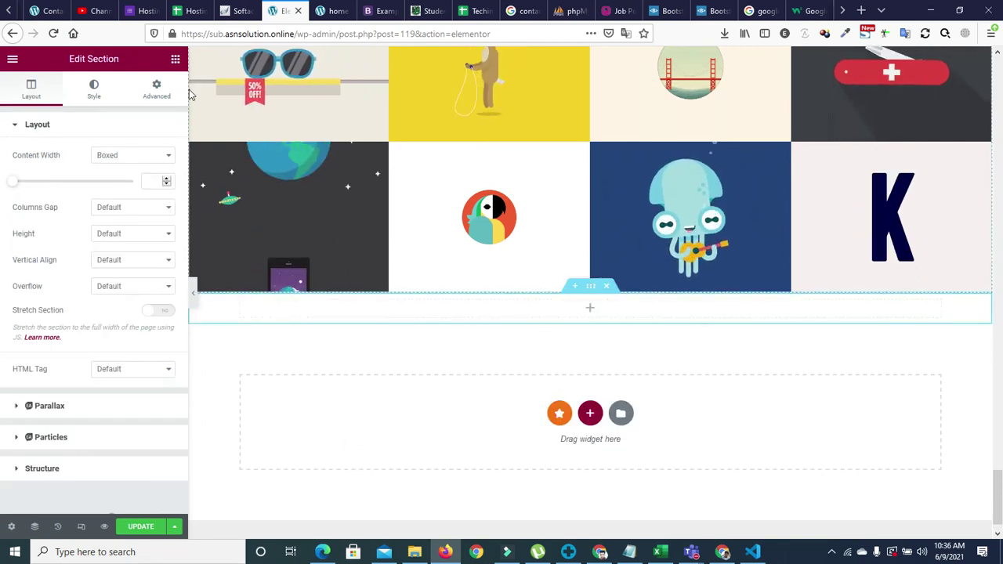
{"action": "left_click", "coordinate": [175, 68]}
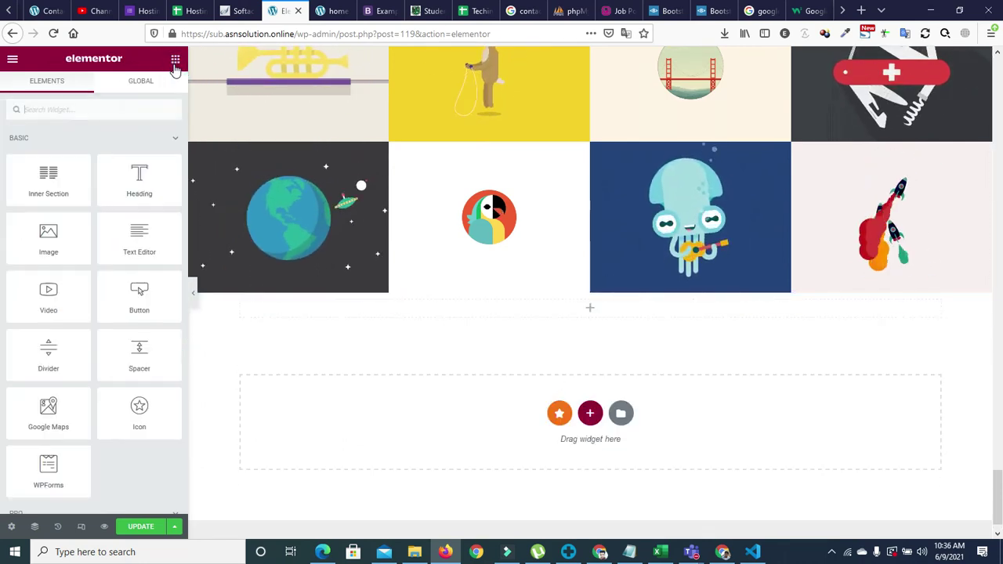
{"action": "left_click_drag", "start_coordinate": [183, 102], "coordinate": [183, 258]}
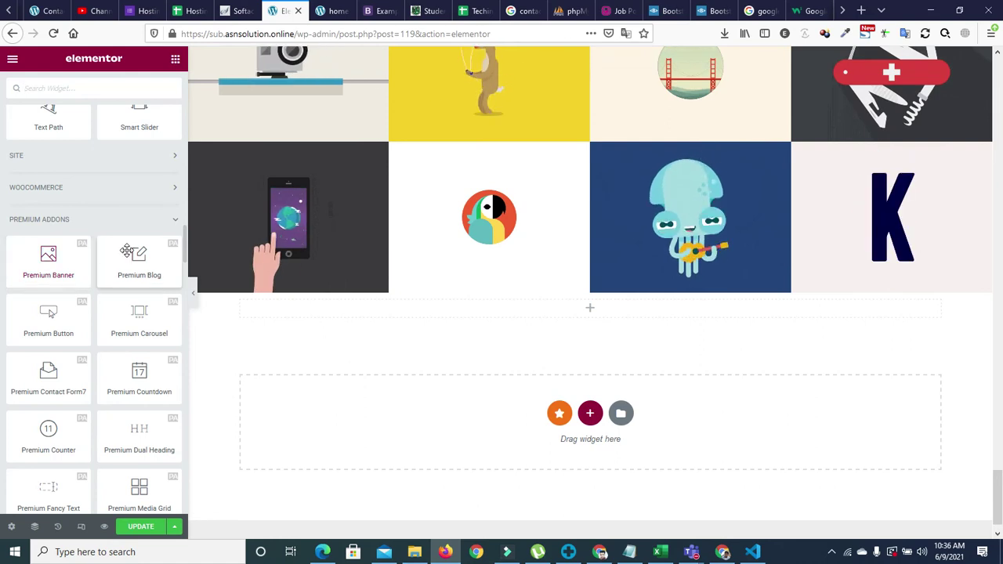
{"action": "left_click_drag", "start_coordinate": [183, 252], "coordinate": [177, 351]}
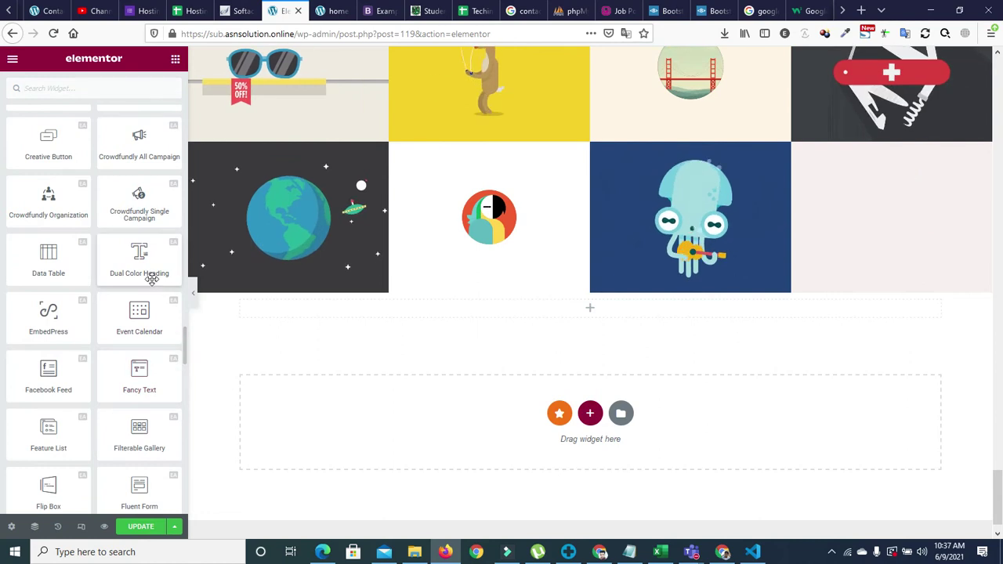
{"action": "left_click_drag", "start_coordinate": [137, 262], "coordinate": [318, 275]}
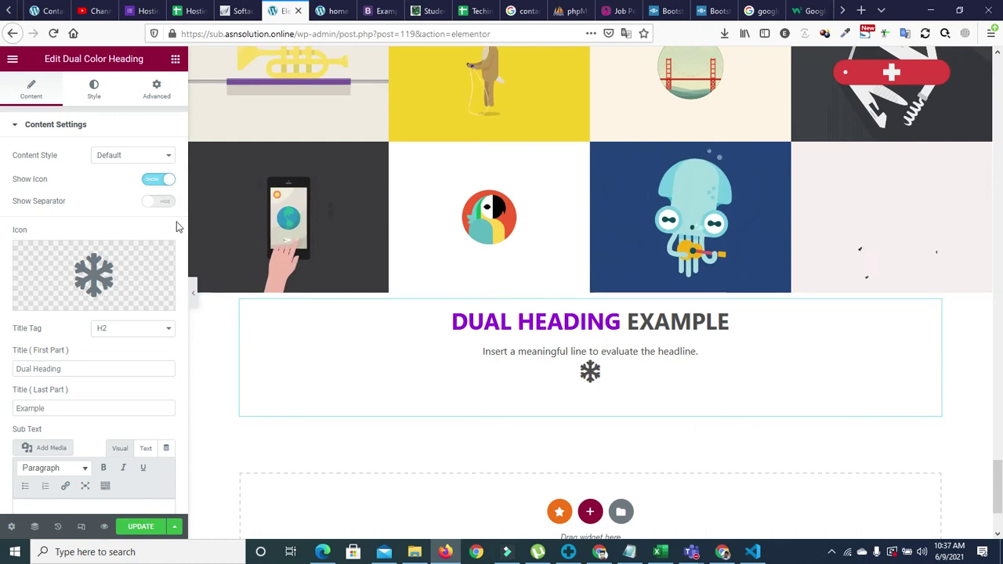
Toggle the dual heading's icon off and on, and replace it with the snowman icon.
{"action": "left_click", "coordinate": [156, 181]}
{"action": "left_click", "coordinate": [163, 183]}
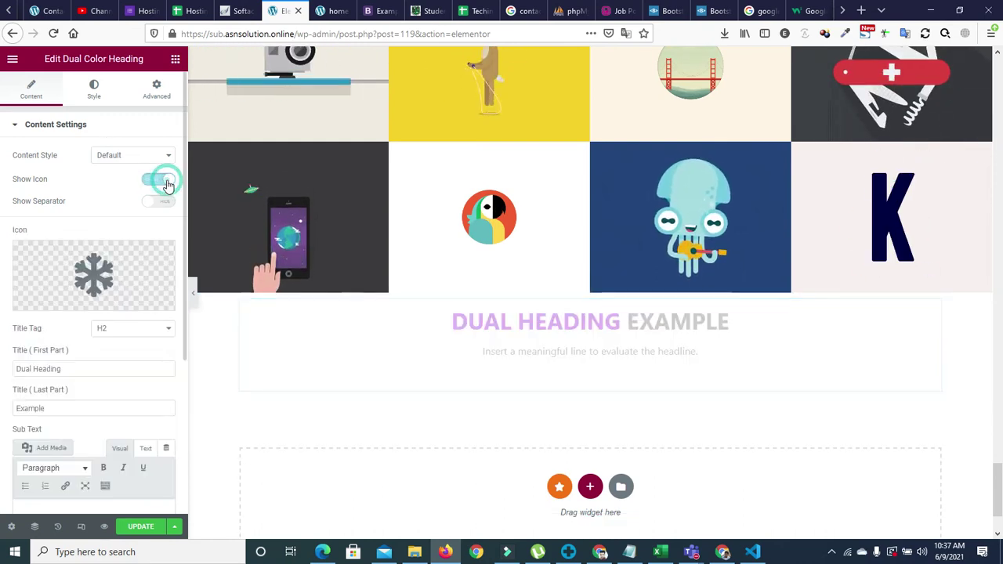
{"action": "left_click", "coordinate": [101, 284]}
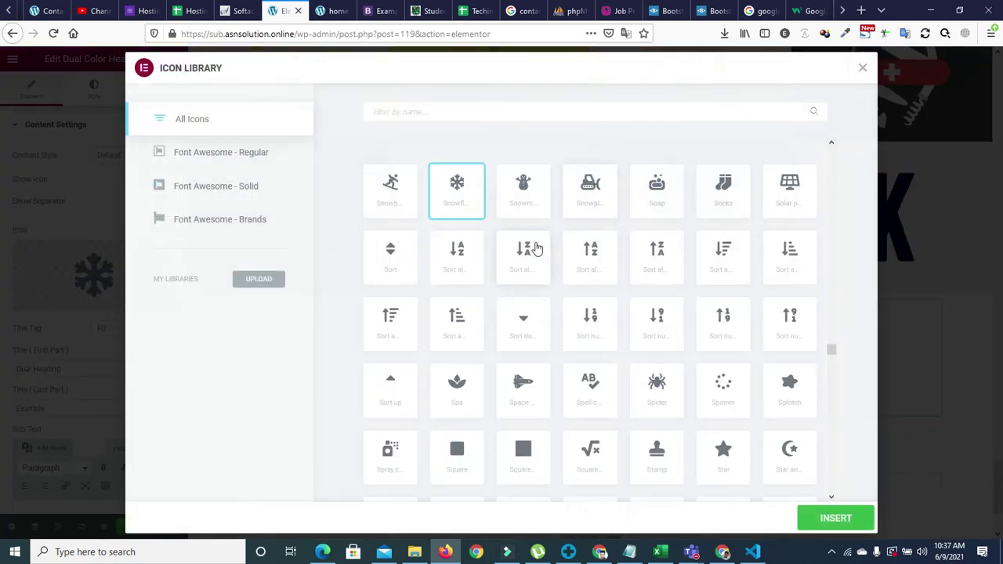
{"action": "left_click", "coordinate": [809, 524]}
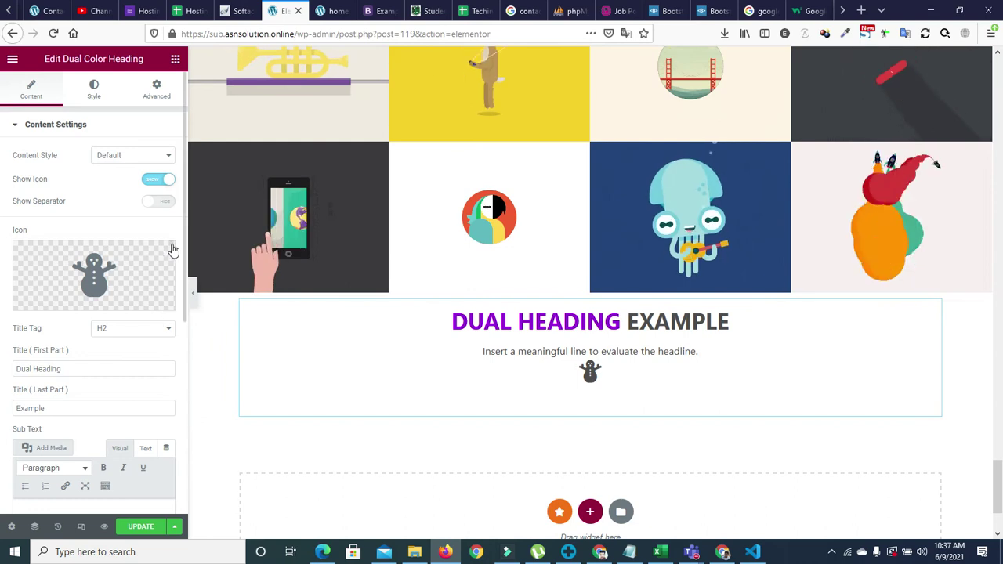
Review the dual heading's title parts, sub text and style options.
{"action": "left_click_drag", "start_coordinate": [183, 251], "coordinate": [186, 343]}
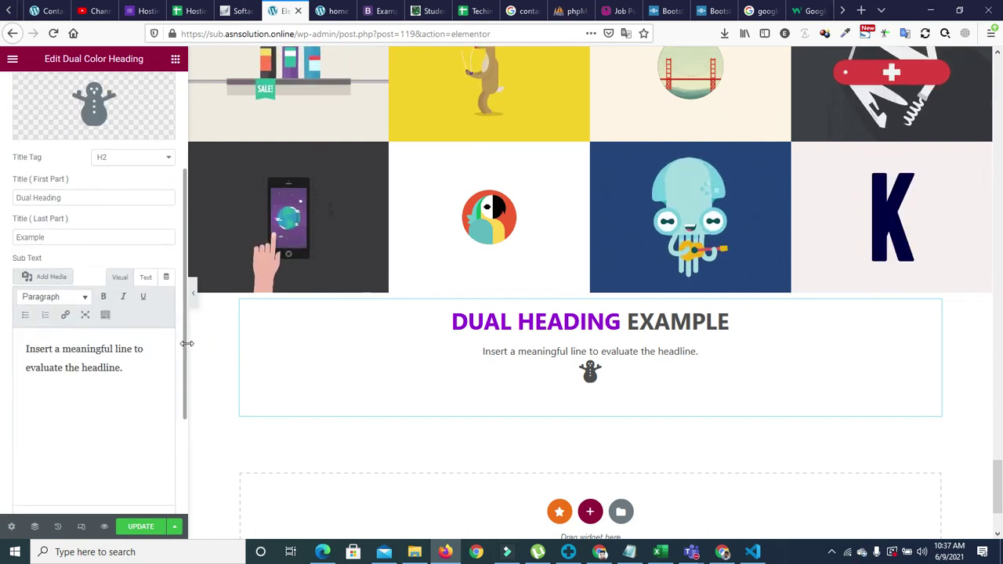
{"action": "scroll", "coordinate": [171, 204], "scroll_direction": "up", "scroll_amount": 3}
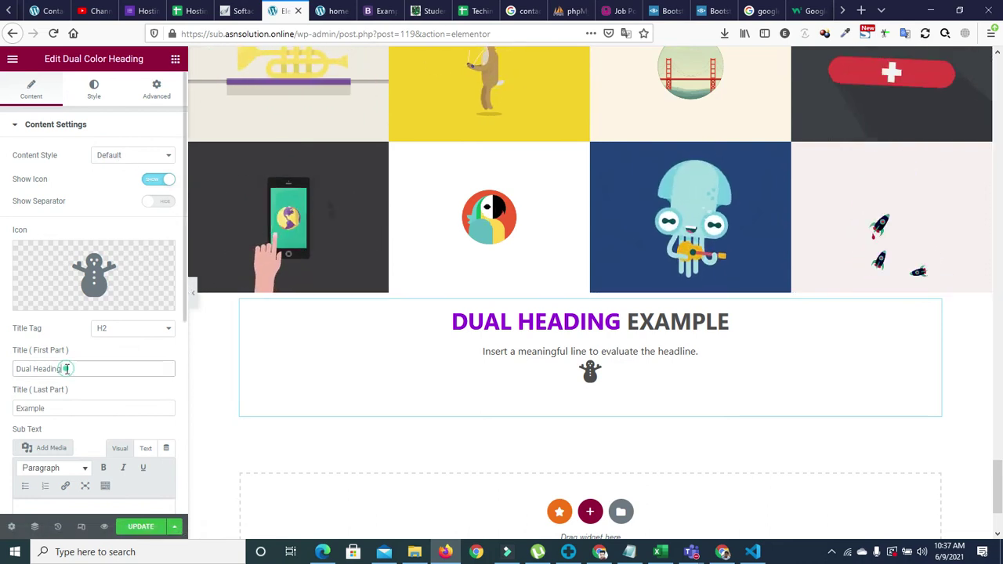
{"action": "left_click_drag", "start_coordinate": [78, 368], "coordinate": [6, 366]}
{"action": "left_click_drag", "start_coordinate": [63, 416], "coordinate": [19, 413]}
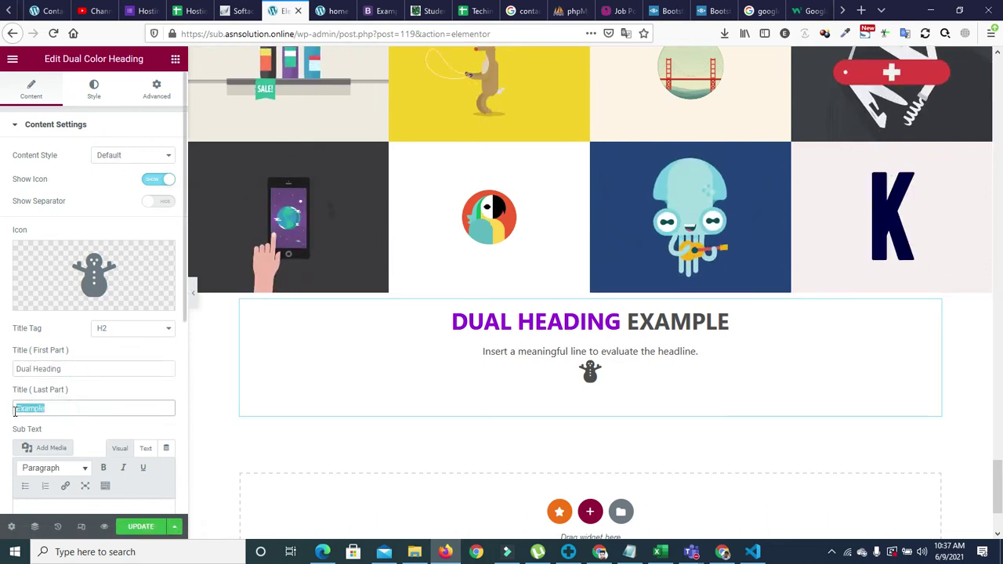
{"action": "left_click", "coordinate": [95, 88]}
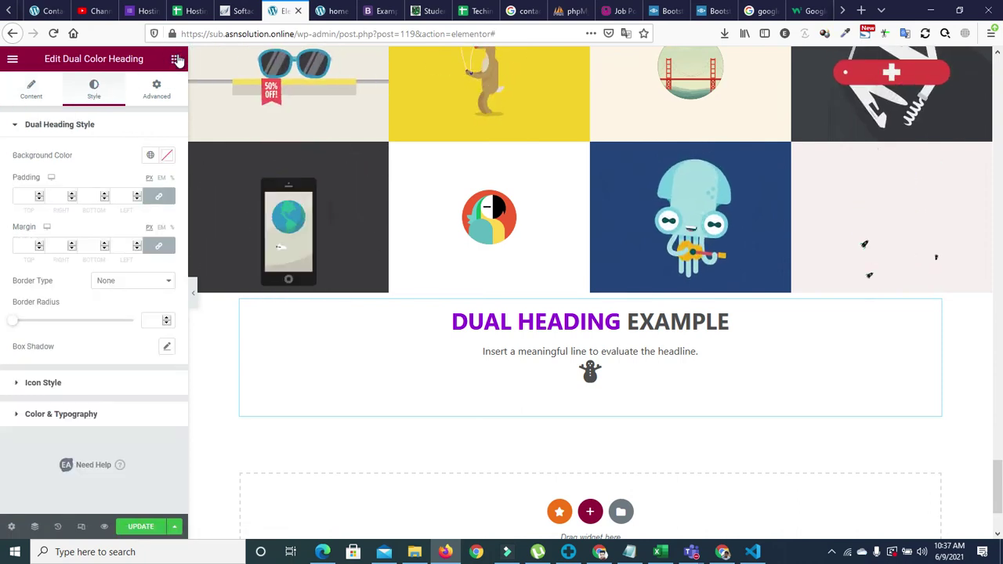
Search the widgets for "woo" and add a Woo Product Carousel in a new section below the dual heading.
{"action": "left_click", "coordinate": [176, 59]}
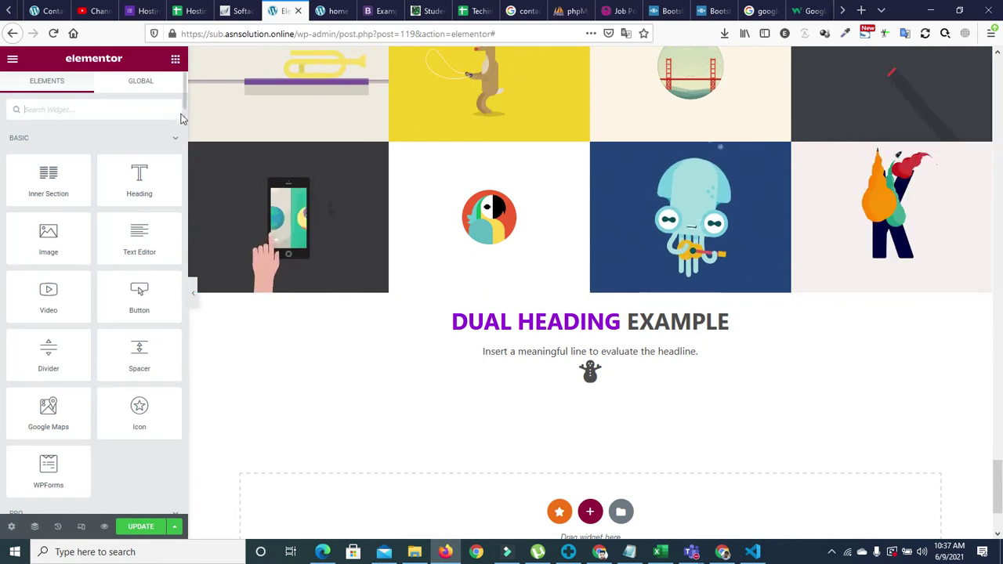
{"action": "left_click_drag", "start_coordinate": [185, 103], "coordinate": [186, 335]}
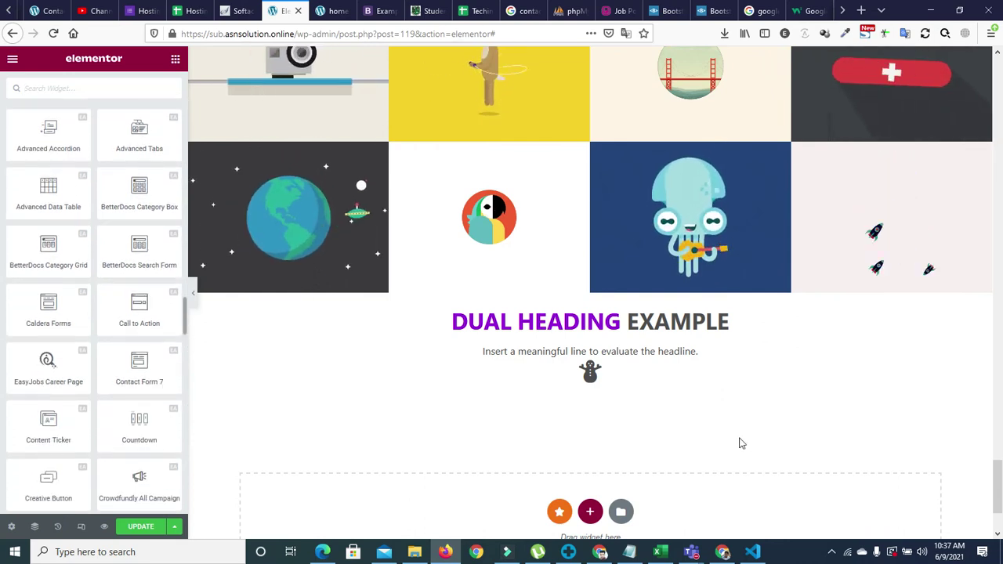
{"action": "scroll", "coordinate": [998, 496], "scroll_direction": "down", "scroll_amount": 3}
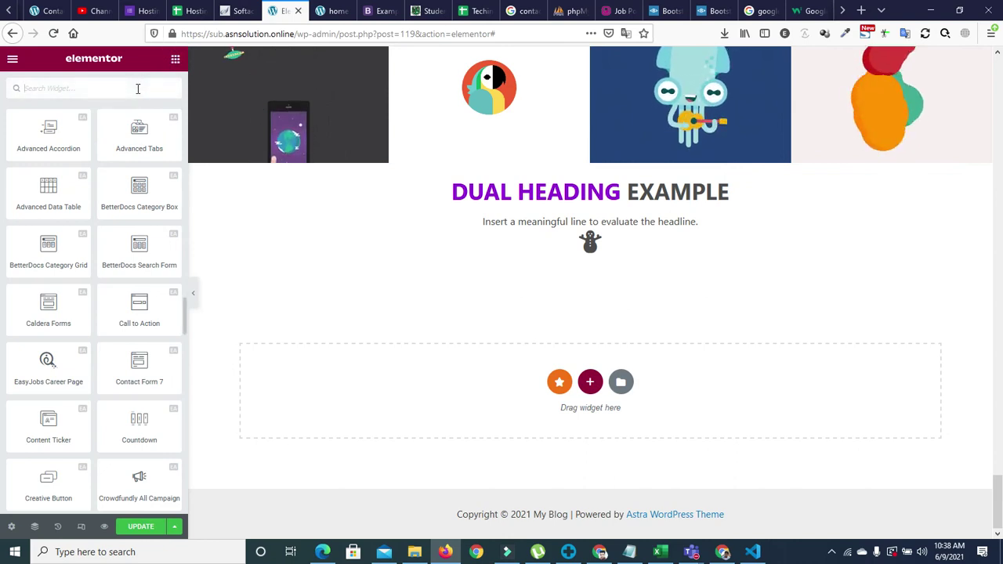
{"action": "left_click", "coordinate": [138, 89]}
{"action": "type", "text": "woo"}
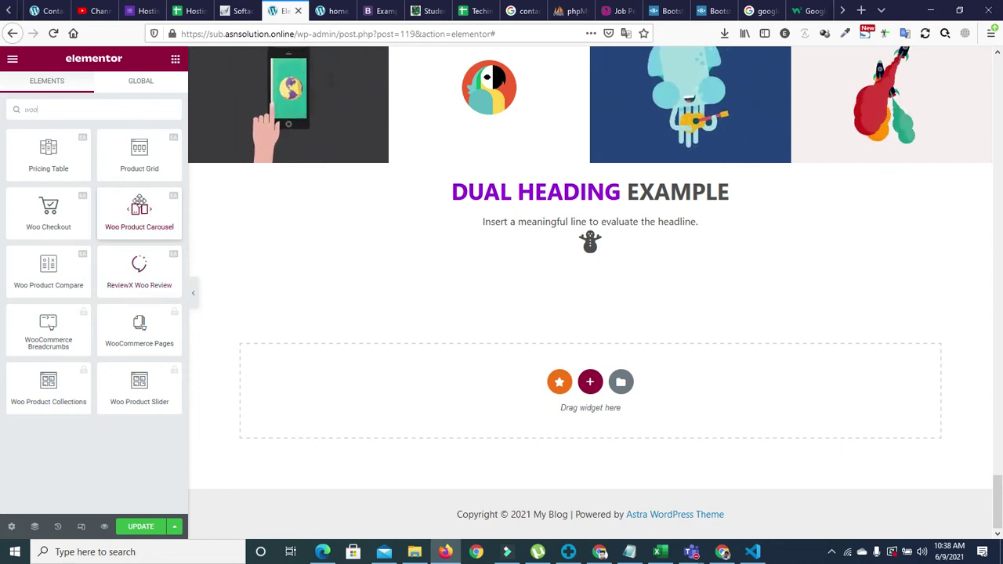
{"action": "left_click_drag", "start_coordinate": [139, 210], "coordinate": [604, 376]}
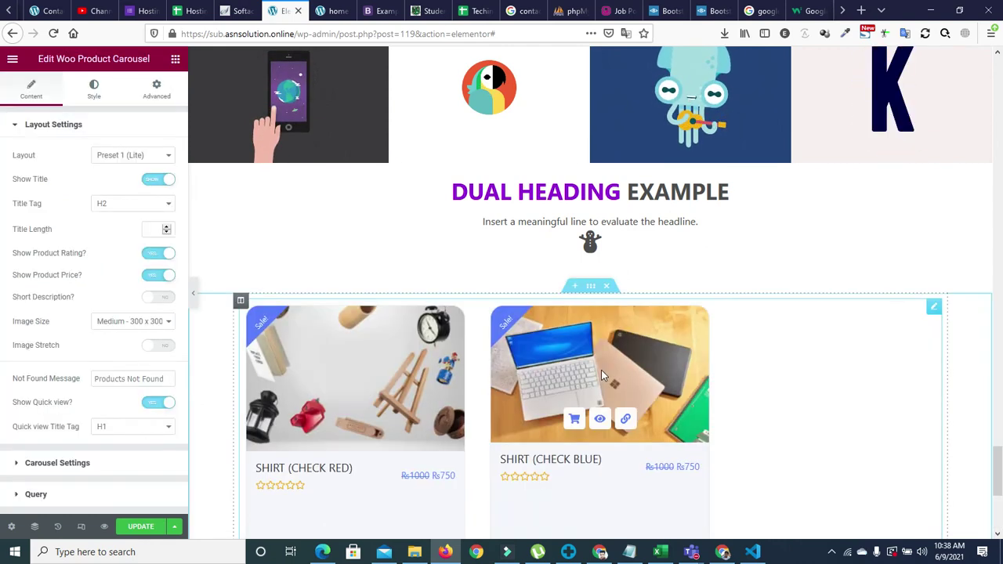
Review the product carousel and open the quick view of the SHIRT (CHECK BLUE) product.
{"action": "left_click_drag", "start_coordinate": [1002, 462], "coordinate": [1002, 479]}
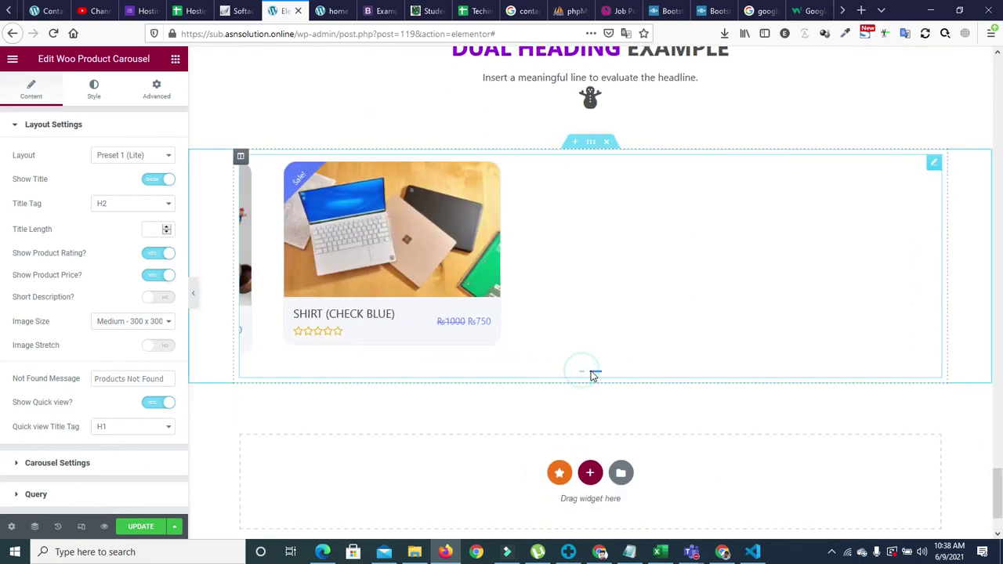
{"action": "scroll", "coordinate": [593, 371], "scroll_direction": "up", "scroll_amount": 2}
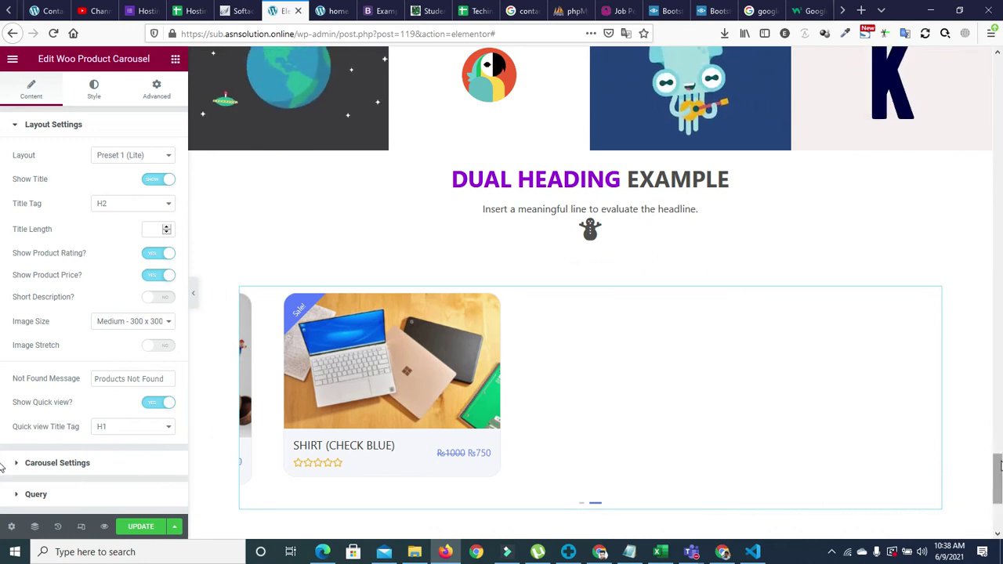
{"action": "scroll", "coordinate": [593, 297], "scroll_direction": "down", "scroll_amount": 2}
{"action": "mouse_move", "coordinate": [502, 269]}
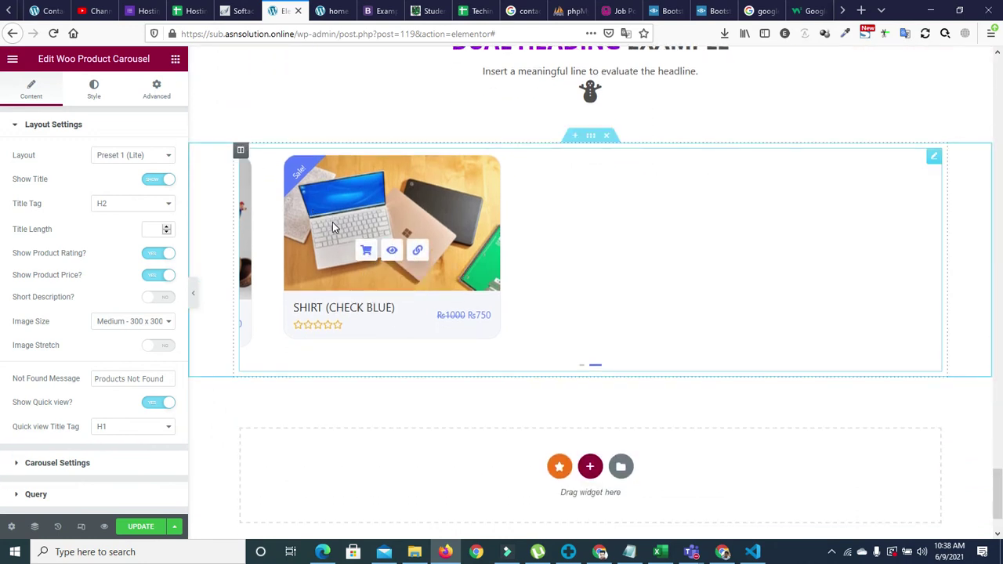
{"action": "left_click", "coordinate": [392, 251]}
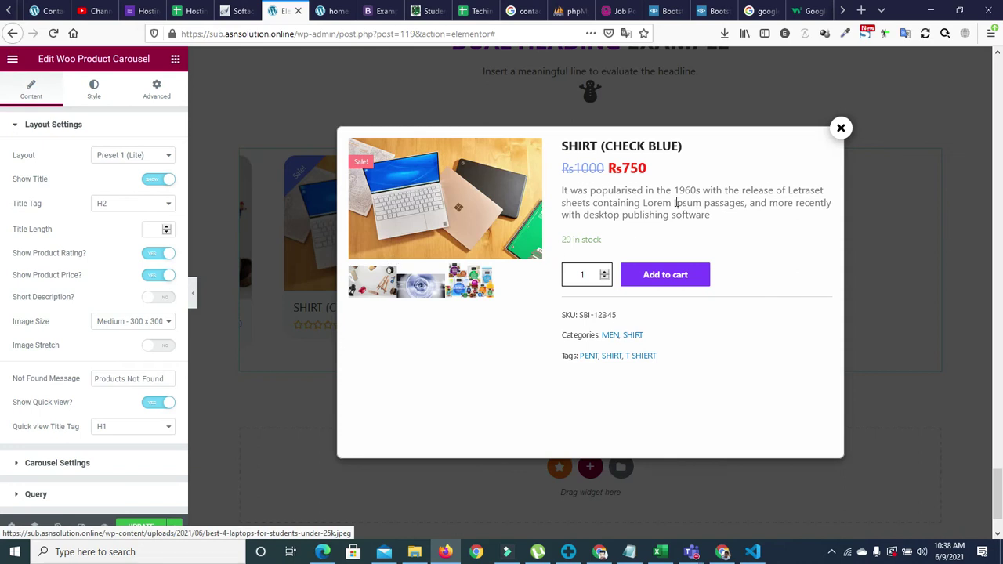
Close the SHIRT (CHECK BLUE) quick view and reopen the product carousel's layout settings.
{"action": "left_click", "coordinate": [841, 129]}
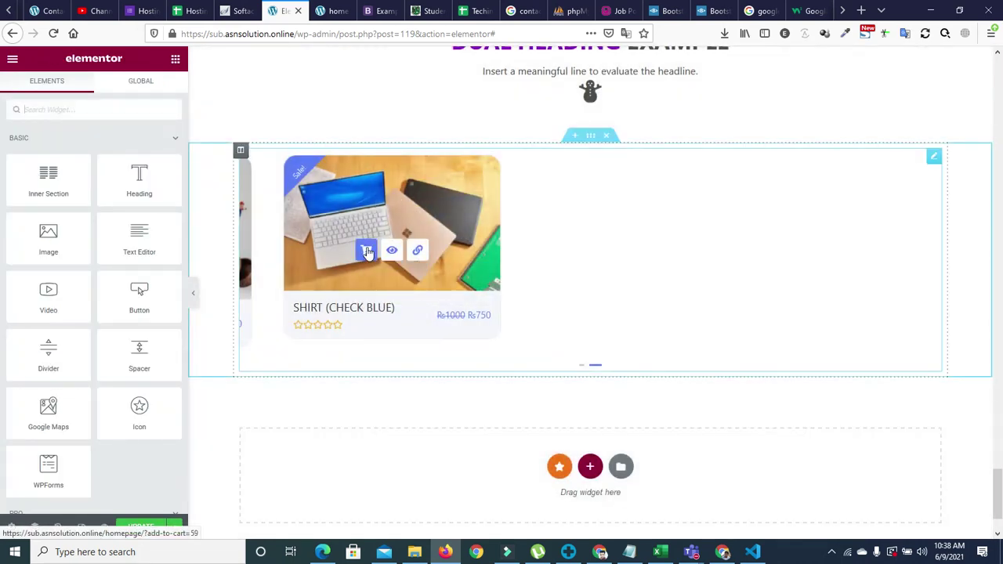
{"action": "left_click", "coordinate": [419, 255]}
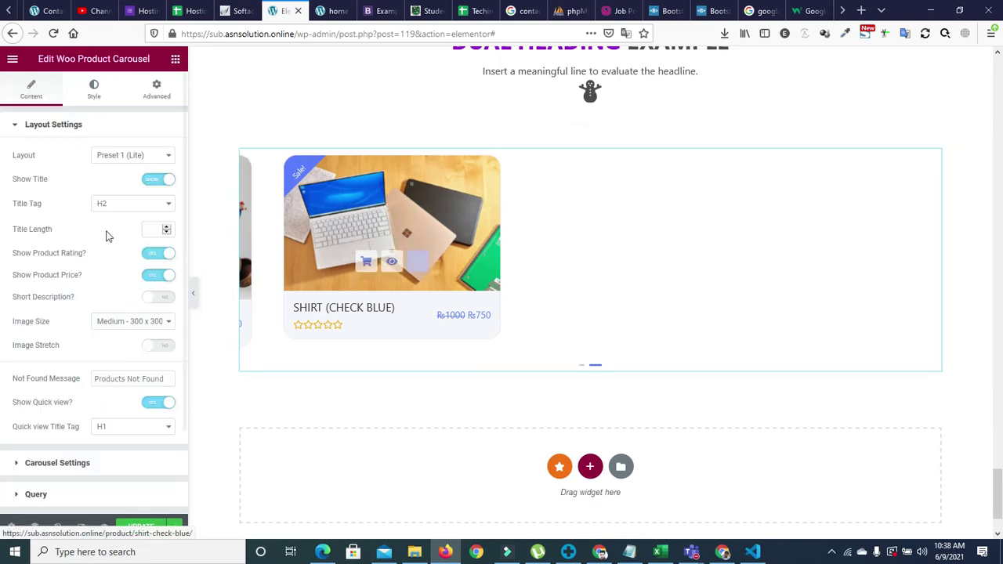
Try layout Presets 2, 3 and 4 on the product carousel, and return it to Preset 1 (Lite).
{"action": "left_click", "coordinate": [142, 156]}
{"action": "left_click", "coordinate": [123, 193]}
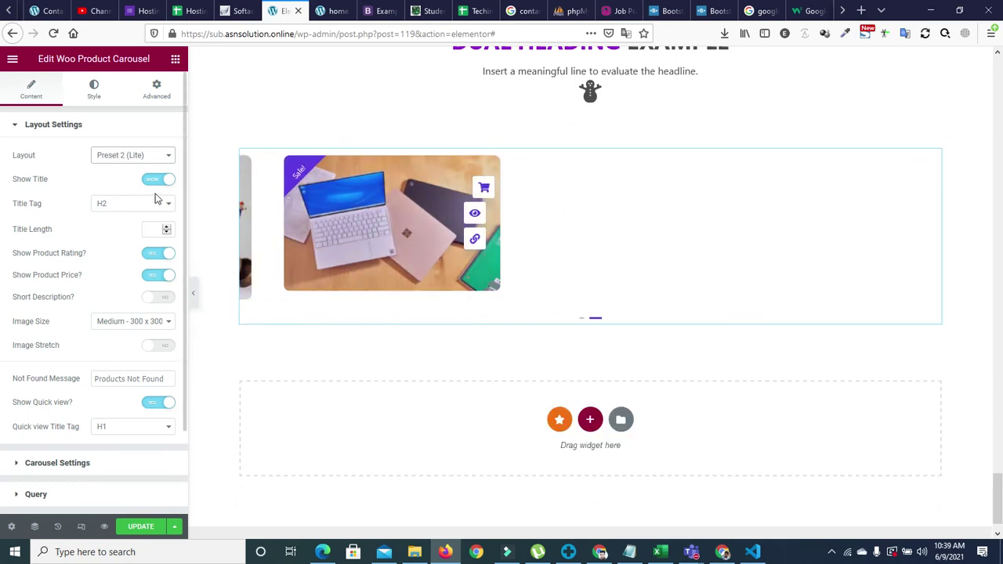
{"action": "left_click", "coordinate": [135, 156]}
{"action": "left_click", "coordinate": [117, 198]}
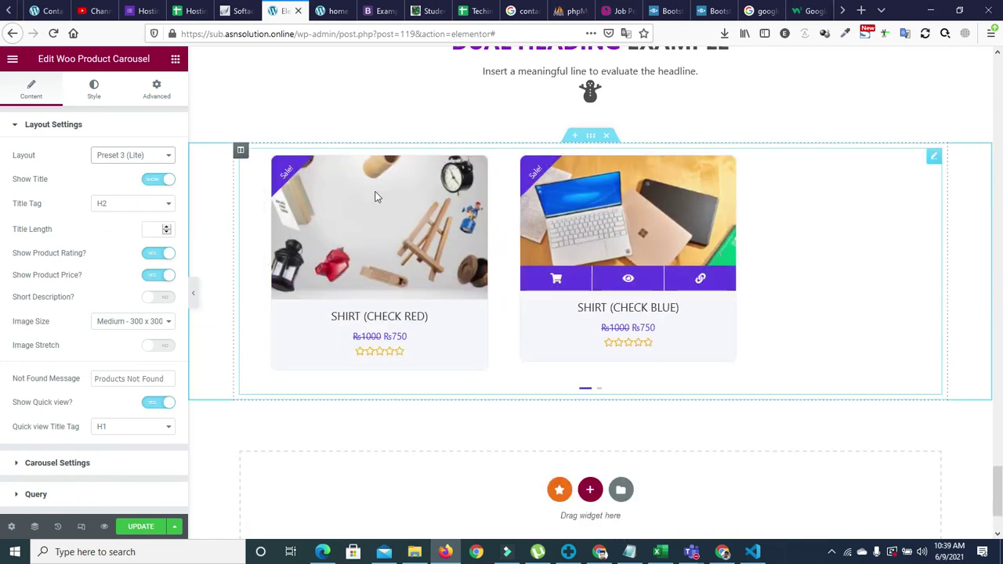
{"action": "left_click", "coordinate": [130, 156]}
{"action": "left_click", "coordinate": [128, 211]}
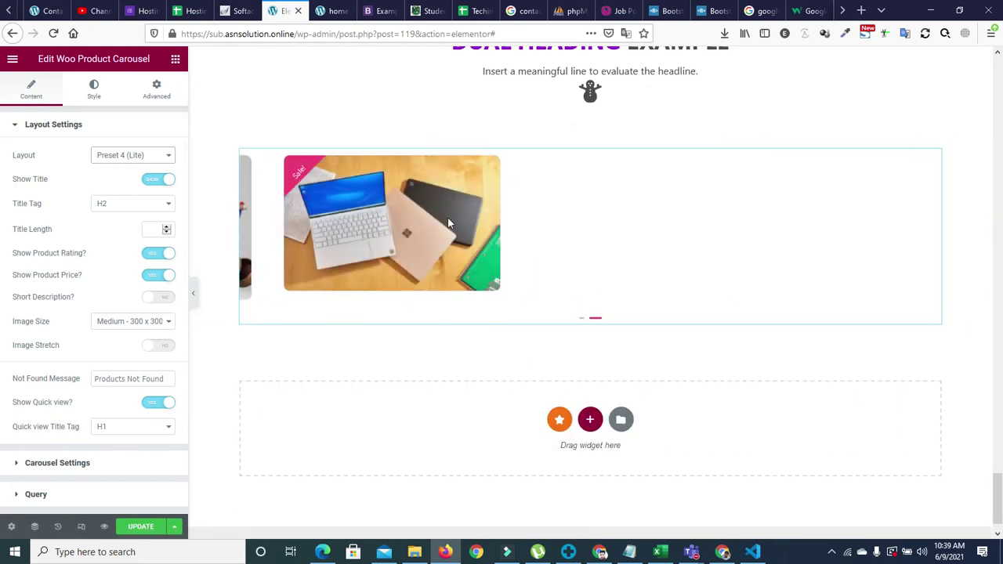
{"action": "left_click", "coordinate": [131, 154]}
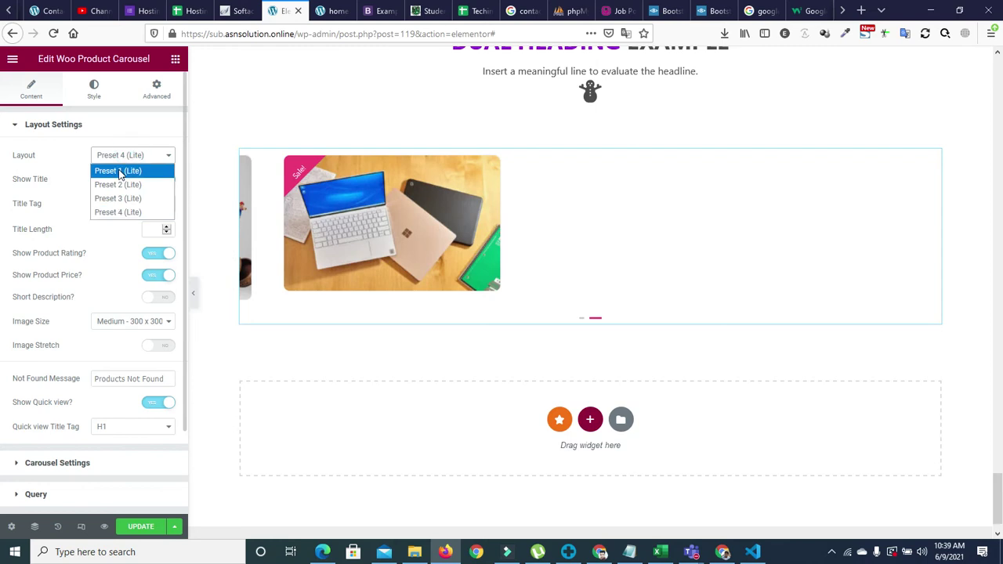
{"action": "left_click", "coordinate": [117, 170]}
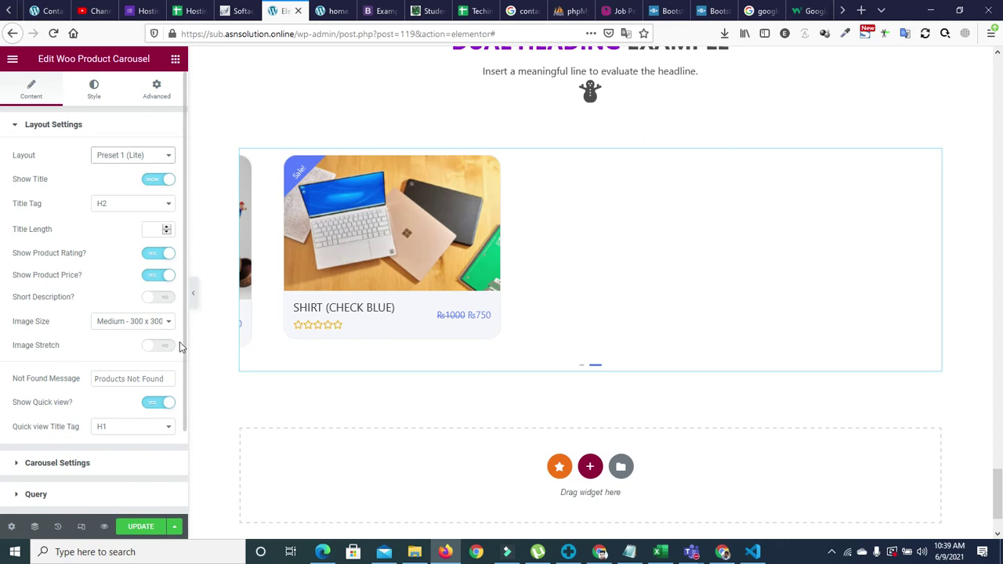
Look over the product carousel's effect, visible product and autoplay options, and return to the layout settings.
{"action": "scroll", "coordinate": [182, 343], "scroll_direction": "down", "scroll_amount": 2}
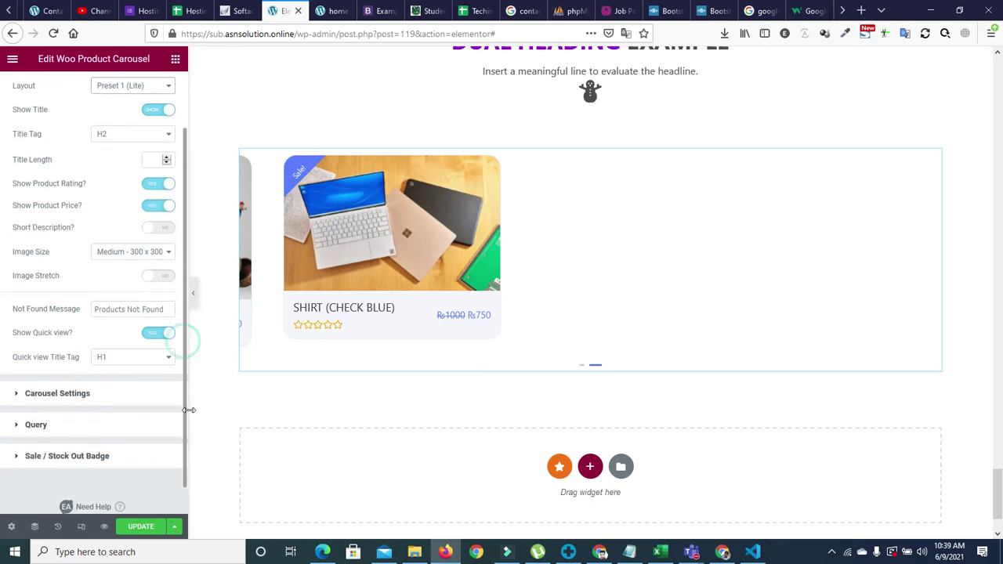
{"action": "left_click", "coordinate": [60, 380]}
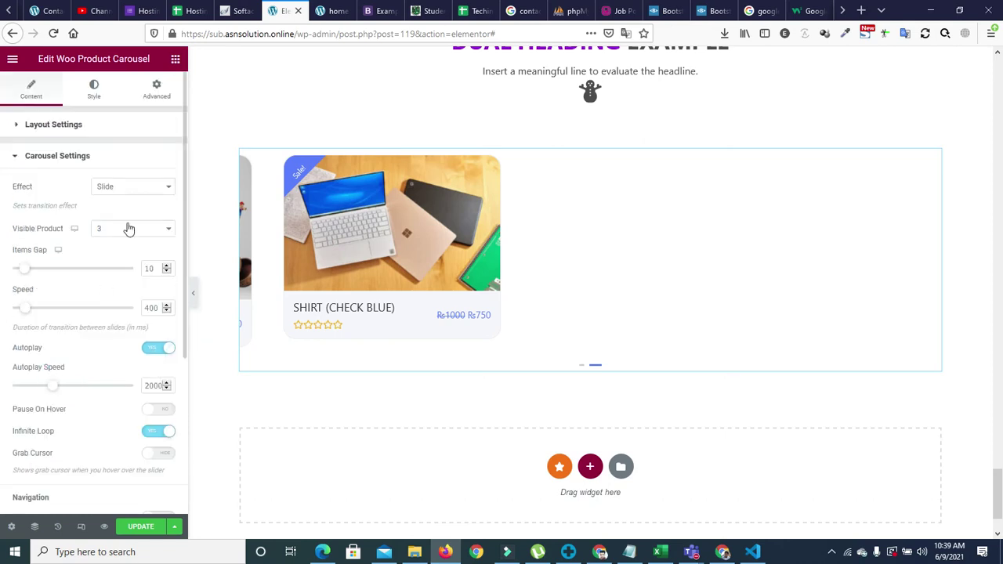
{"action": "left_click", "coordinate": [18, 153]}
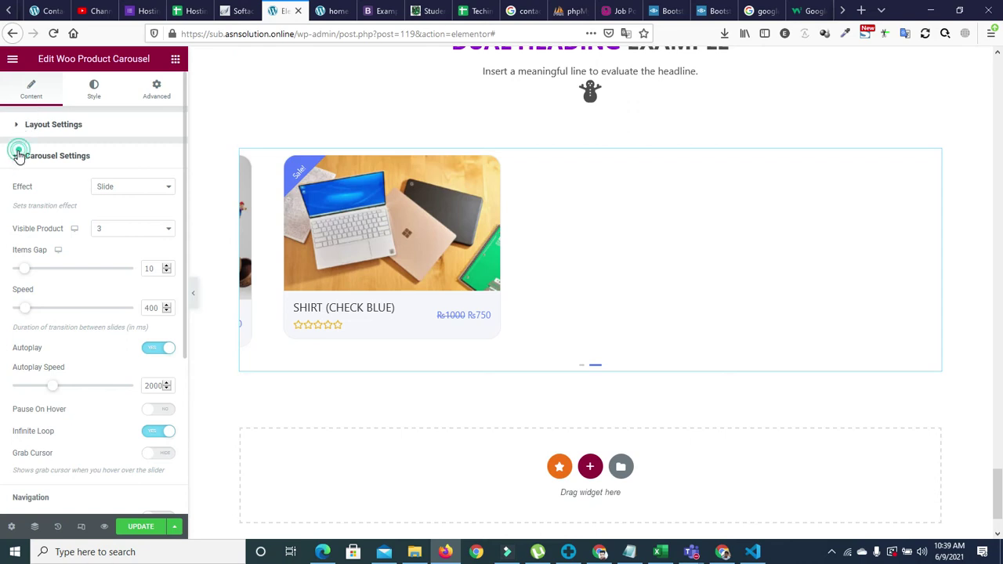
{"action": "left_click", "coordinate": [14, 135]}
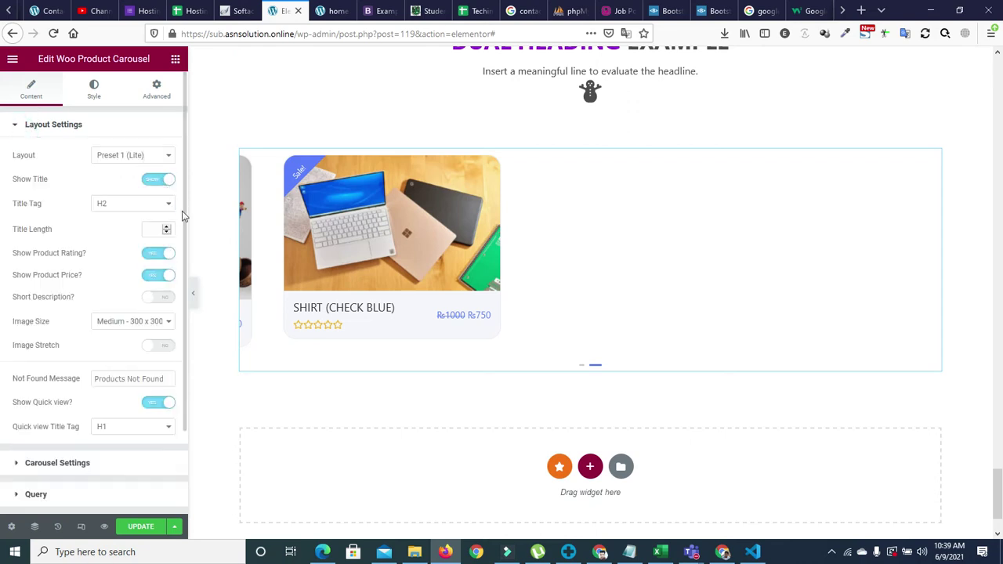
Hide the product rating and show the short description in the carousel, postponing the Windows restart by an hour.
{"action": "left_click_drag", "start_coordinate": [187, 219], "coordinate": [184, 259]}
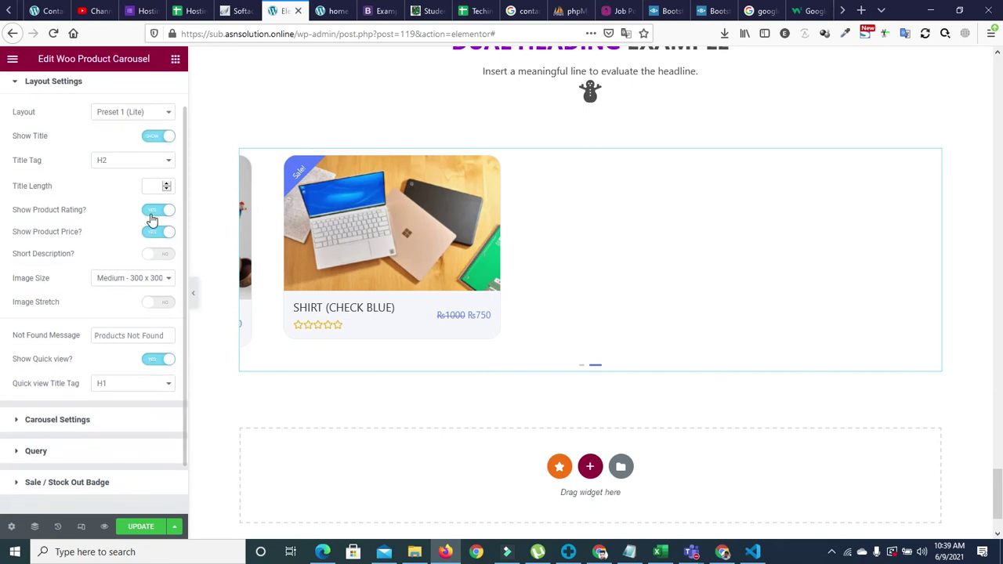
{"action": "left_click", "coordinate": [157, 210]}
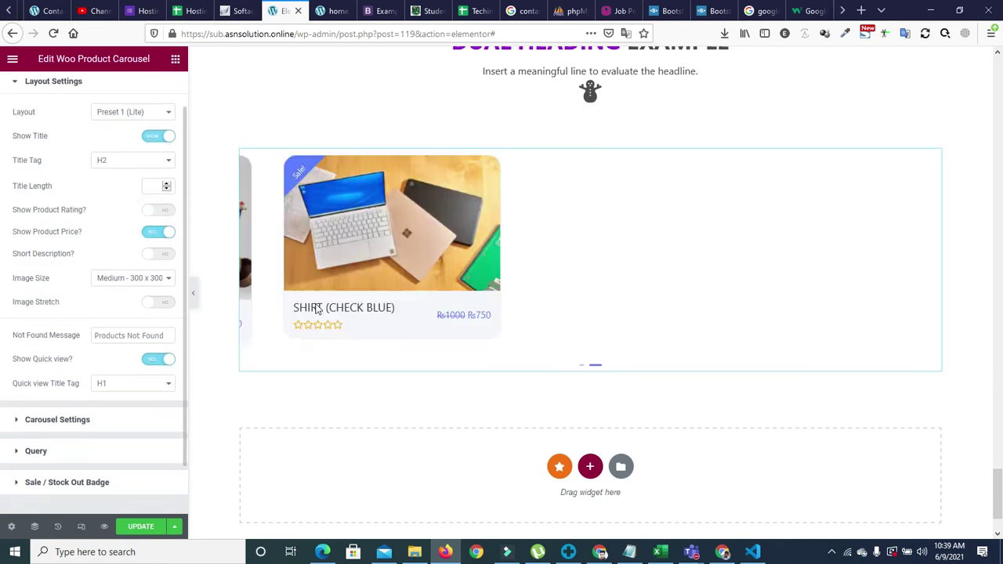
{"action": "left_click", "coordinate": [159, 256]}
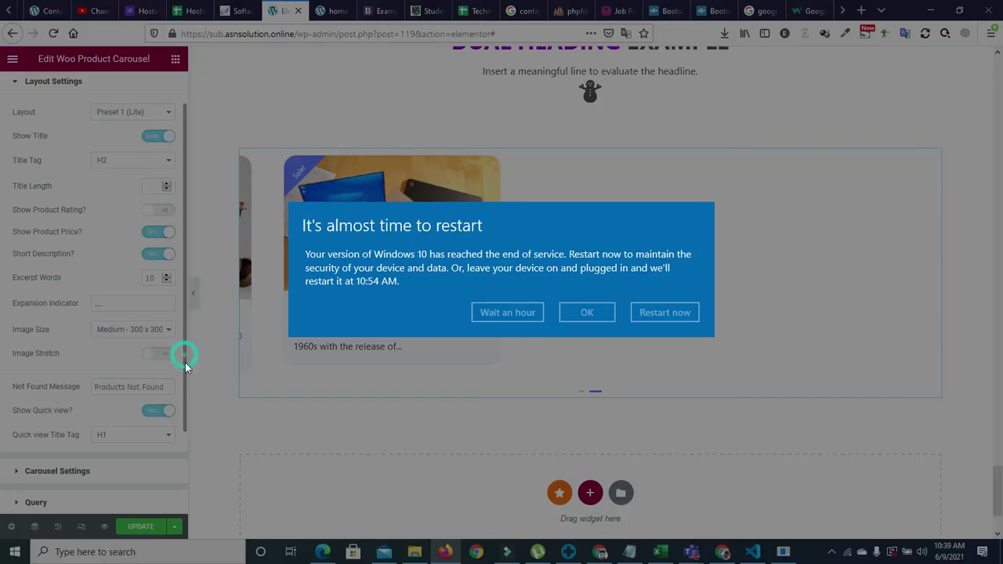
{"action": "left_click", "coordinate": [496, 314]}
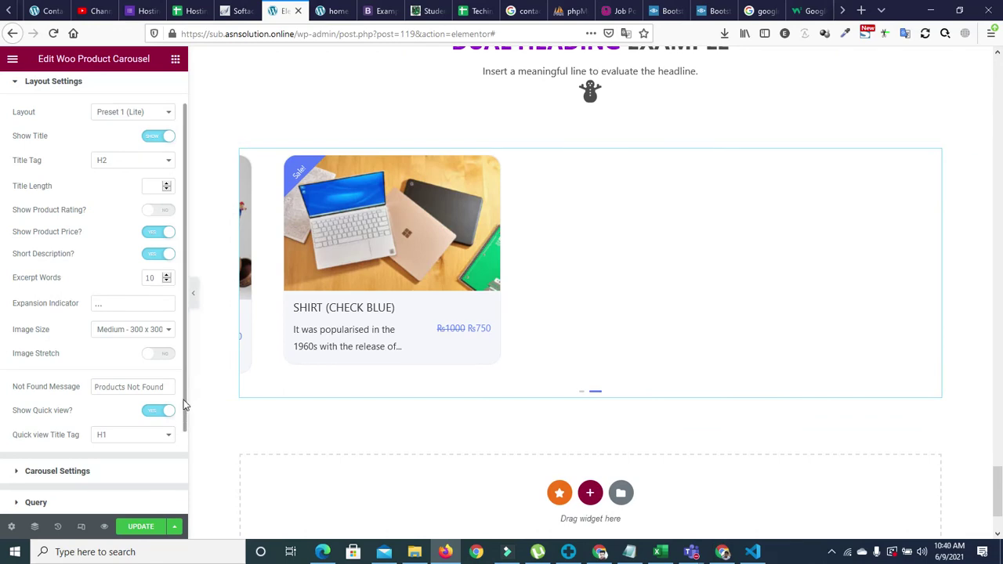
Try style Presets 2, 3 and 4 for the carousel's Sale / Stock Out badge, and set it to Preset 5.
{"action": "scroll", "coordinate": [183, 401], "scroll_direction": "down", "scroll_amount": 2}
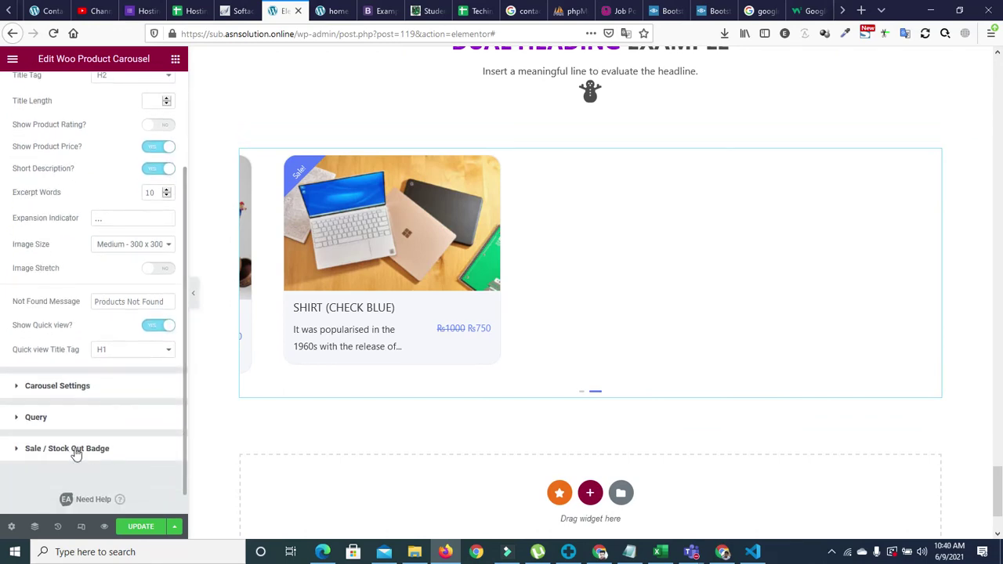
{"action": "left_click", "coordinate": [76, 452]}
{"action": "left_click", "coordinate": [138, 250]}
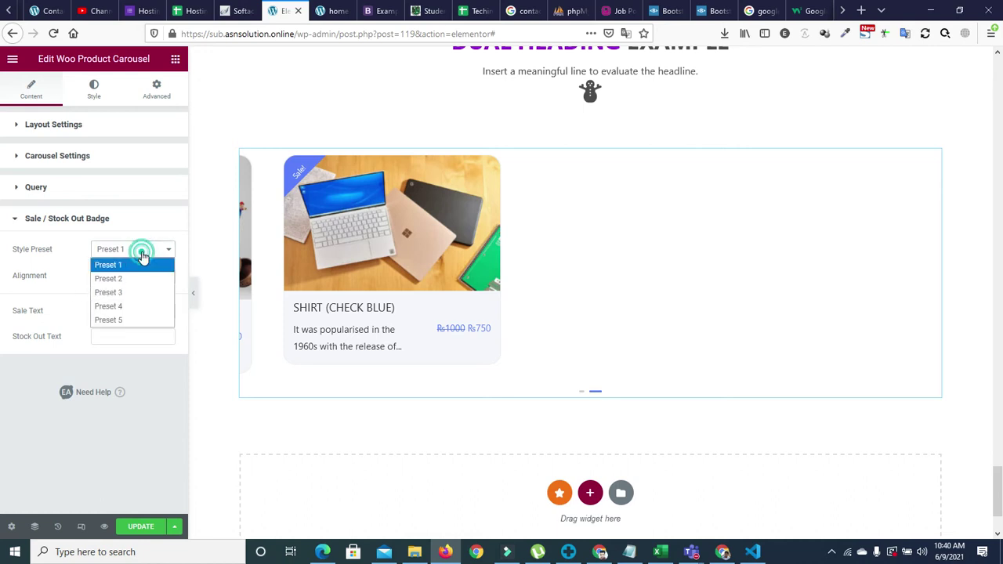
{"action": "left_click", "coordinate": [118, 288]}
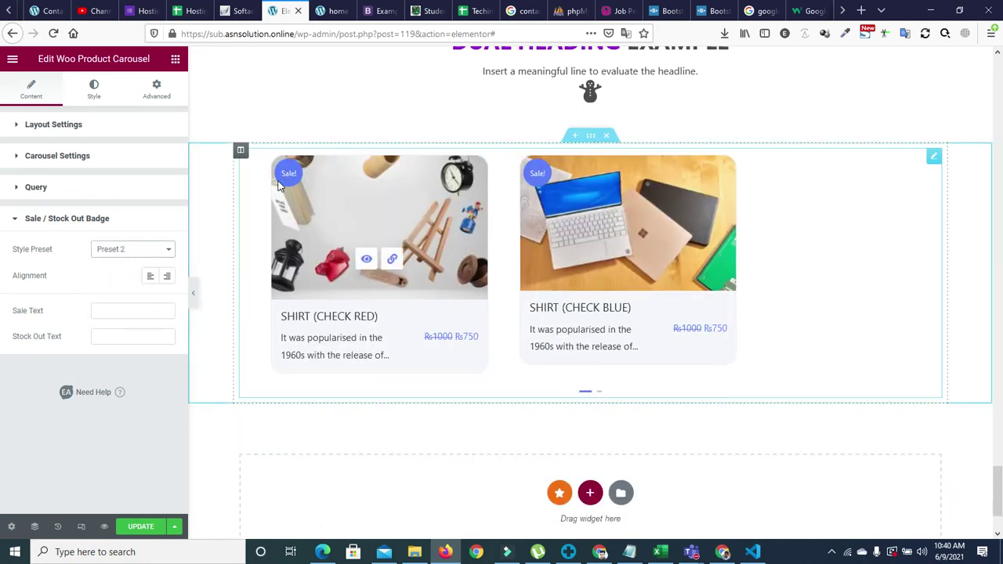
{"action": "left_click", "coordinate": [106, 250]}
{"action": "left_click", "coordinate": [104, 296]}
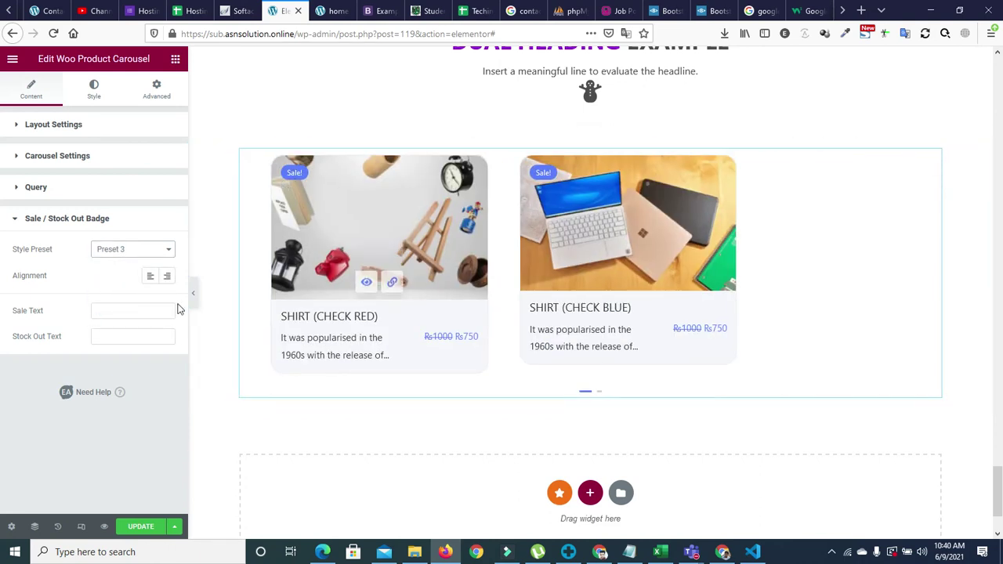
{"action": "left_click", "coordinate": [143, 250]}
{"action": "left_click", "coordinate": [108, 309]}
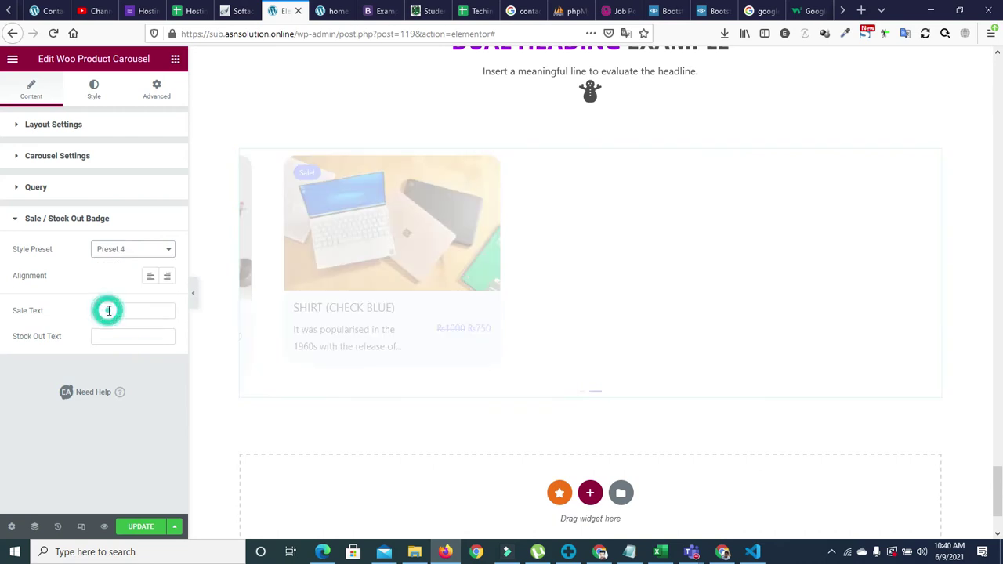
{"action": "left_click", "coordinate": [110, 251]}
{"action": "left_click", "coordinate": [112, 318]}
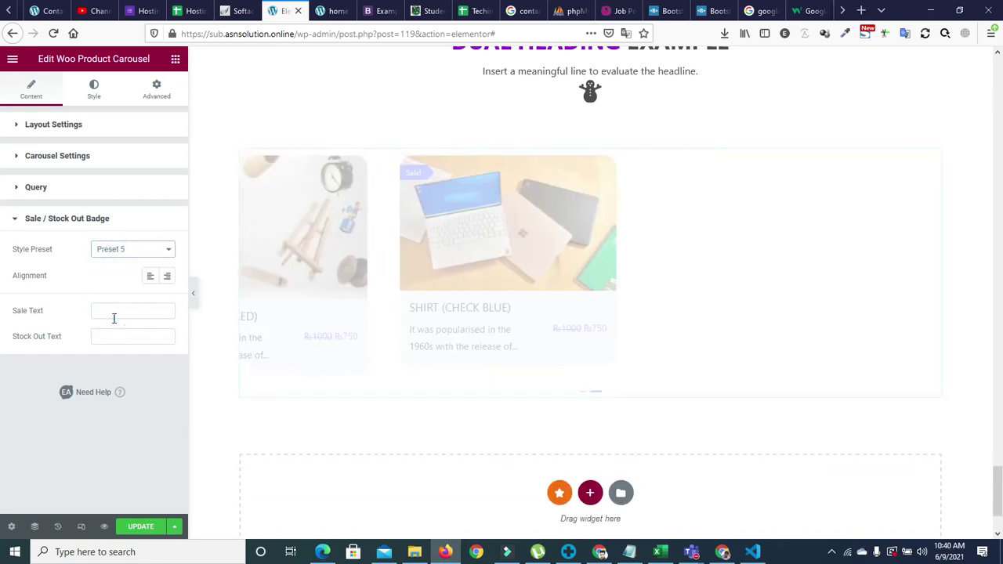
Set the carousel's sale badge style to Preset 4 and try the right and left badge alignments.
{"action": "left_click", "coordinate": [112, 250]}
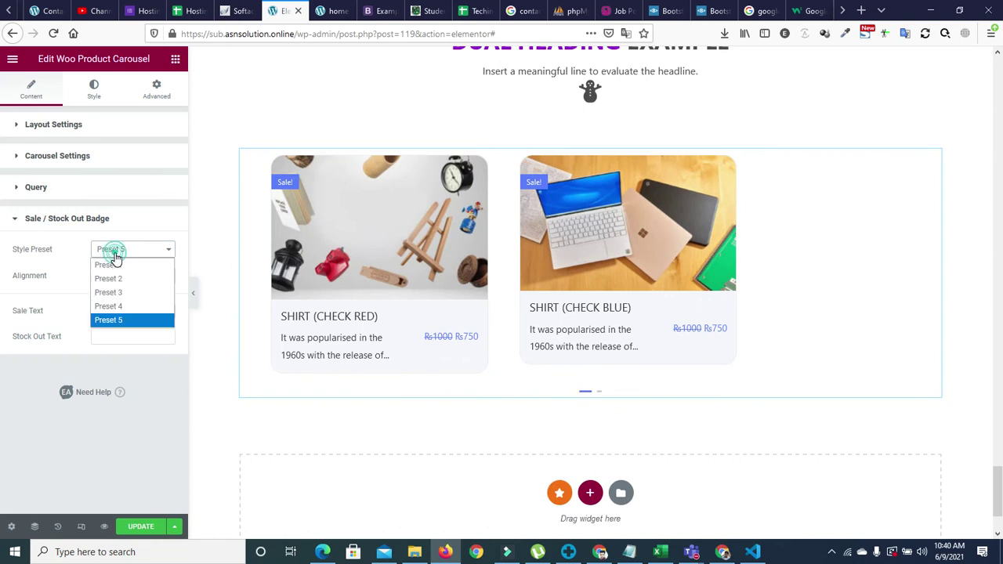
{"action": "left_click", "coordinate": [112, 307]}
{"action": "left_click", "coordinate": [162, 279]}
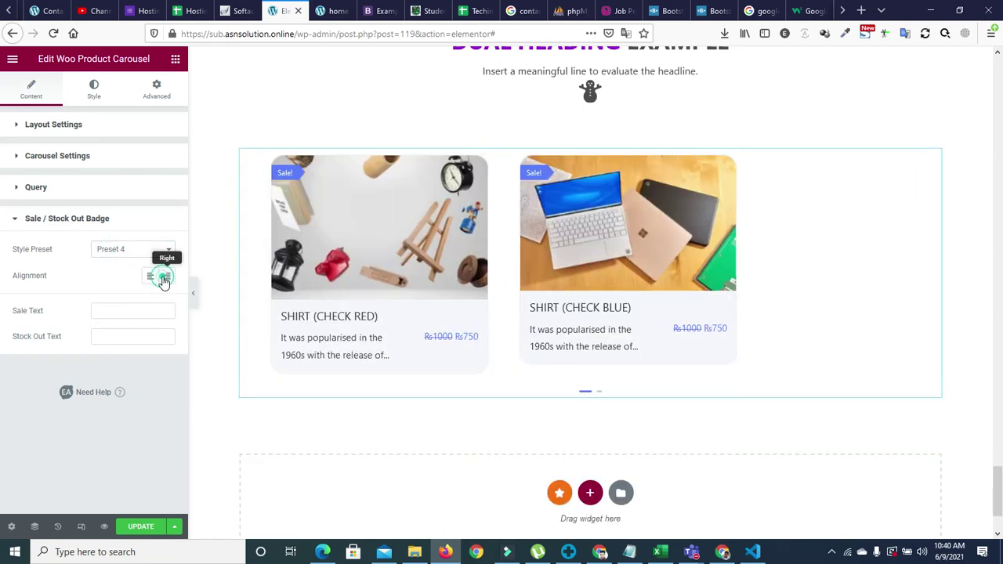
{"action": "left_click", "coordinate": [149, 278]}
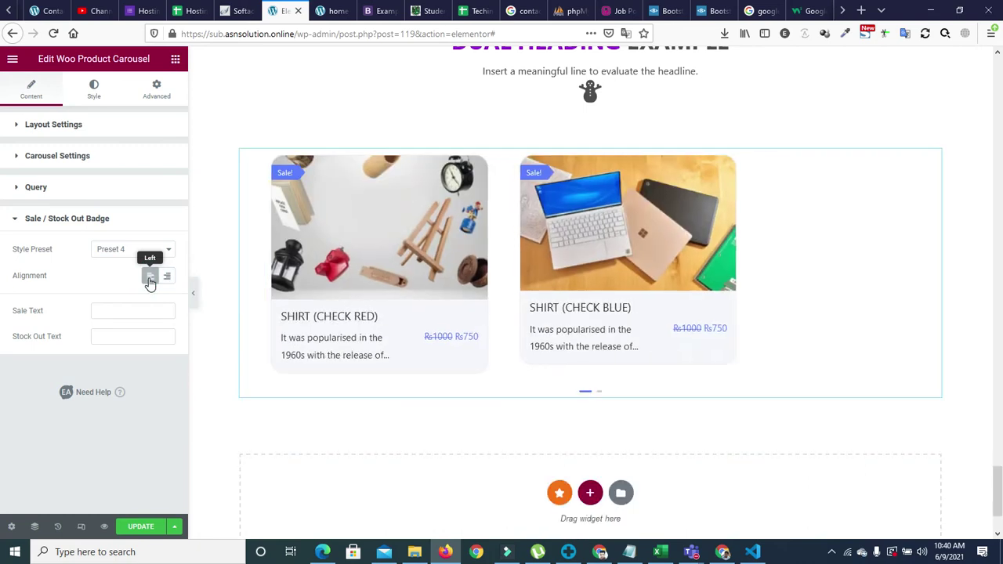
{"action": "left_click", "coordinate": [149, 279]}
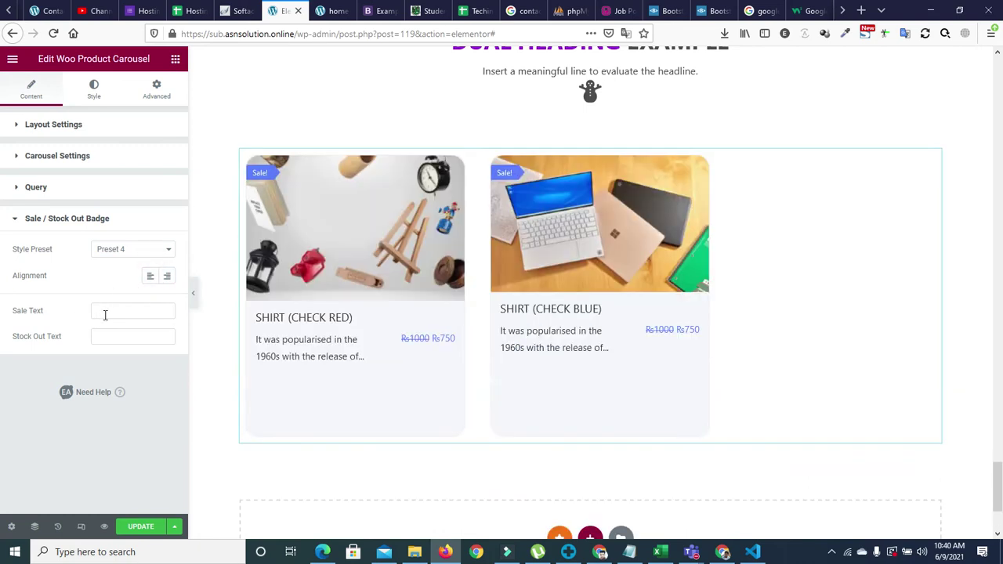
Set the product carousel badge's sale text to "sale screen".
{"action": "left_click", "coordinate": [108, 315]}
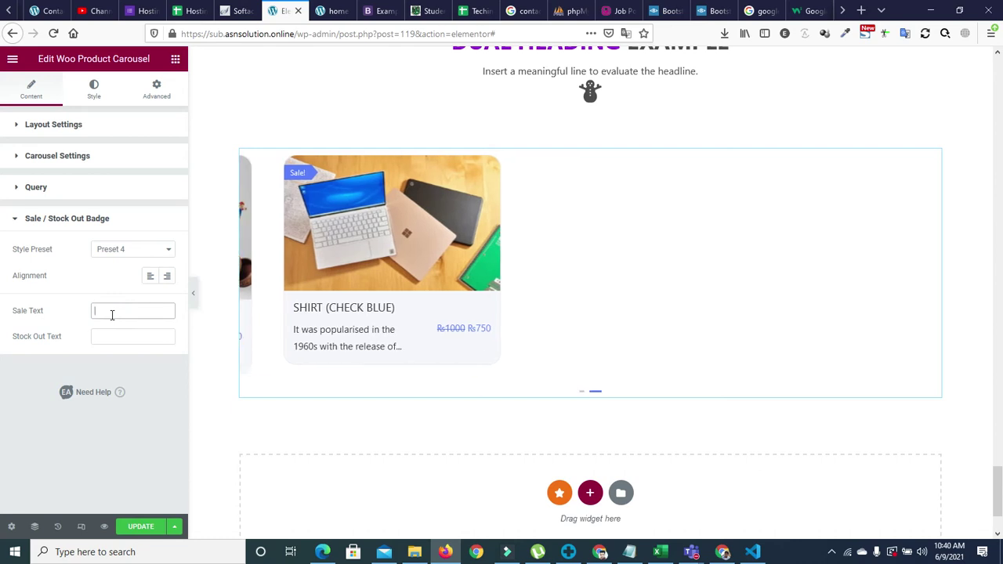
{"action": "type", "text": "sale screen"}
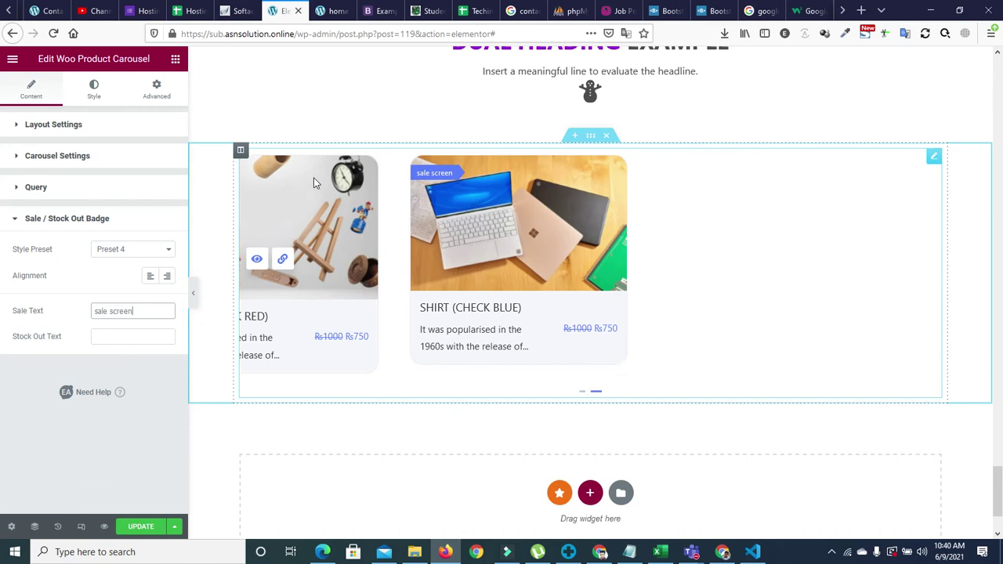
{"action": "left_click_drag", "start_coordinate": [153, 312], "coordinate": [72, 313]}
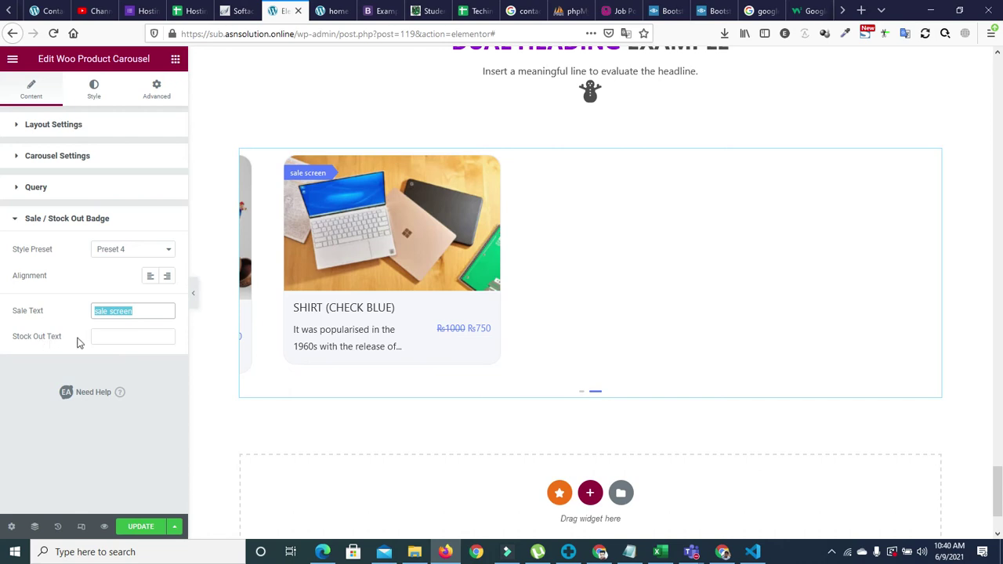
Set the product carousel badge's stock-out text to "out of stock not include".
{"action": "left_click", "coordinate": [106, 337]}
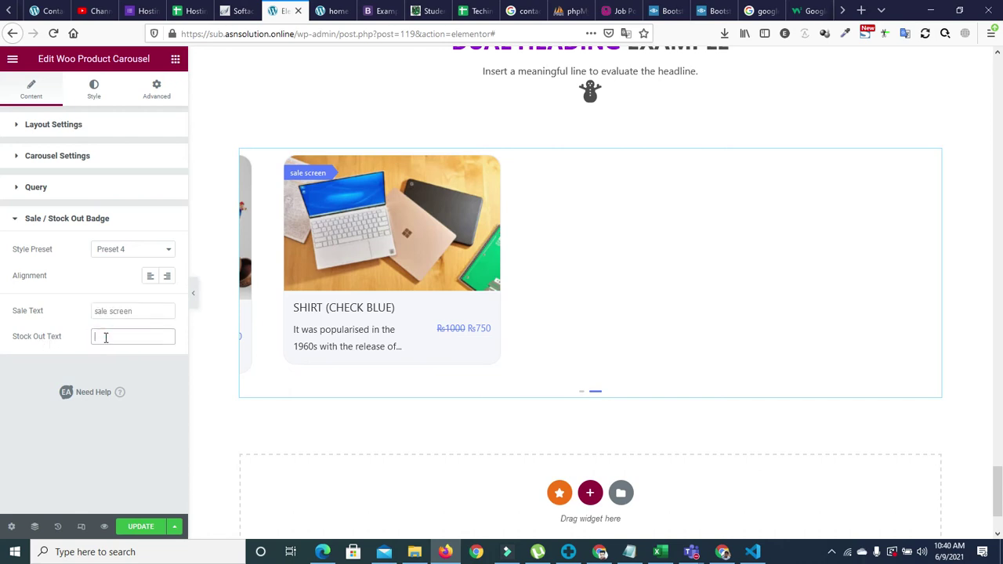
{"action": "type", "text": "out of"}
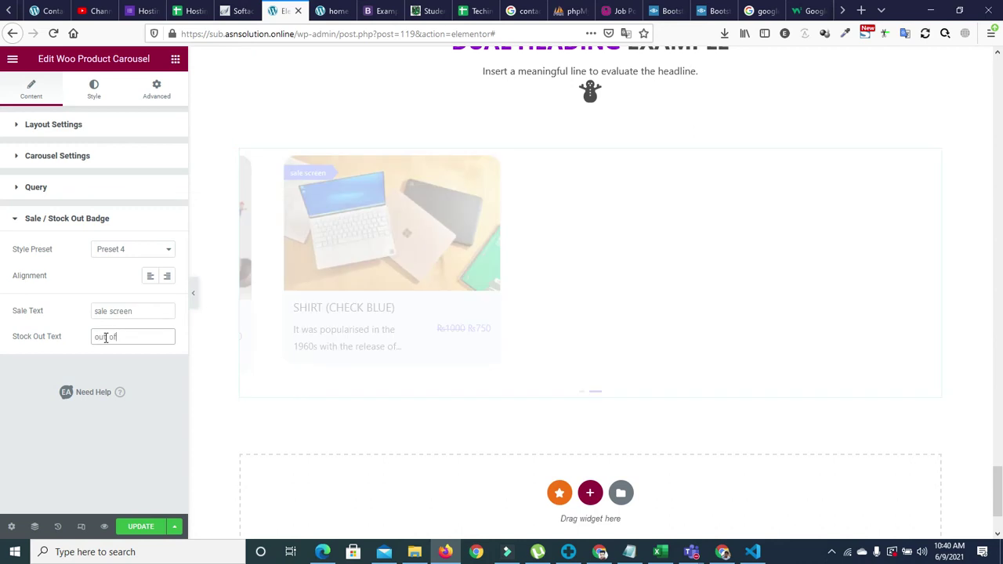
{"action": "type", "text": " stock nit"}
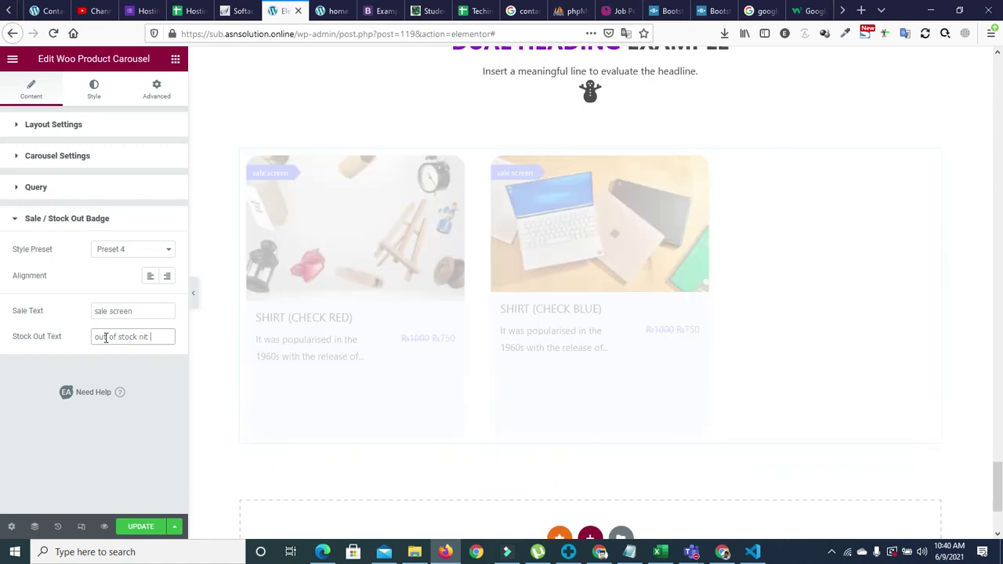
{"action": "key", "text": "BackSpace"}
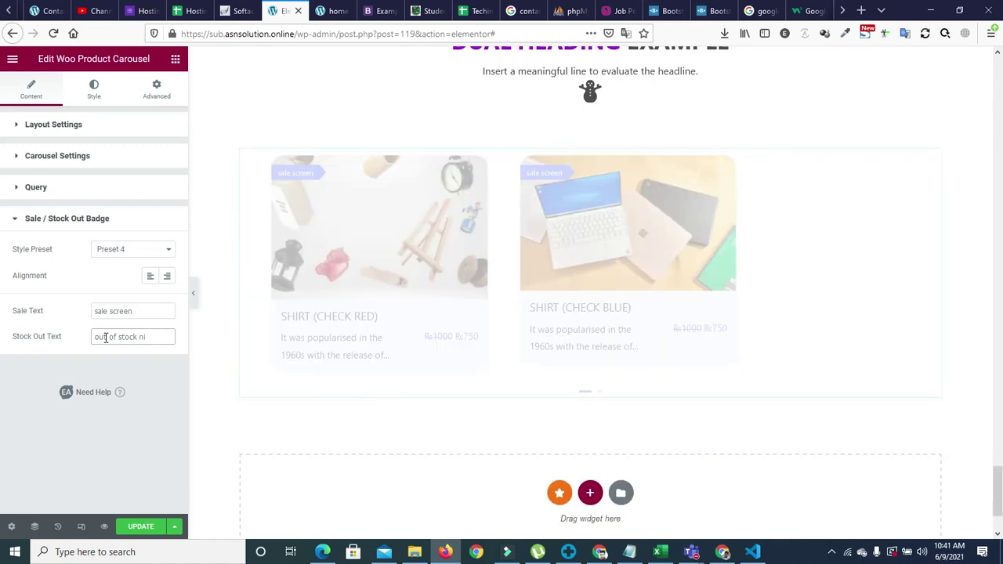
{"action": "key", "text": "BackSpace"}
{"action": "type", "text": "ot include"}
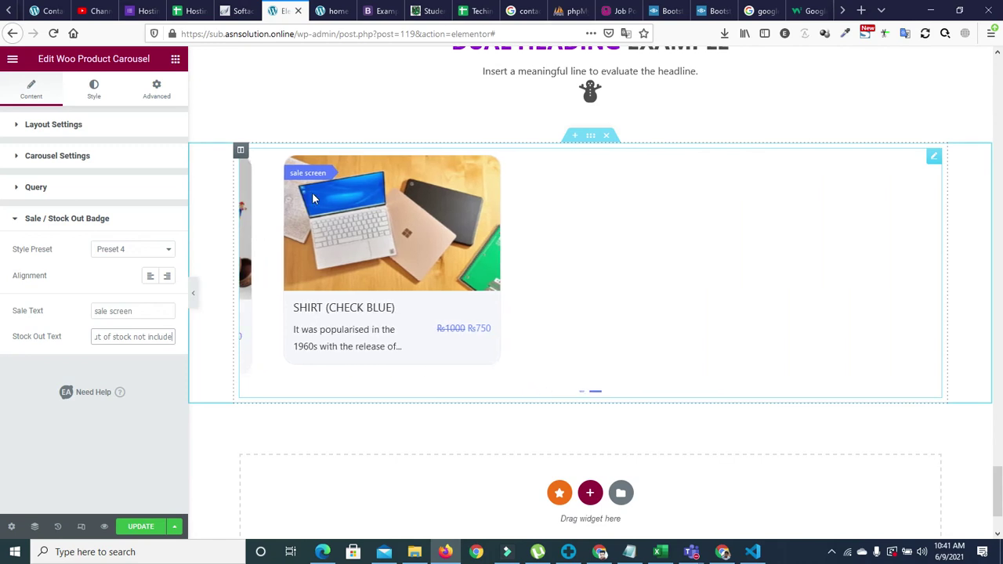
Find the Product Grid widget by searching for "commerce" and add it in the empty area below the product carousel.
{"action": "left_click", "coordinate": [175, 59]}
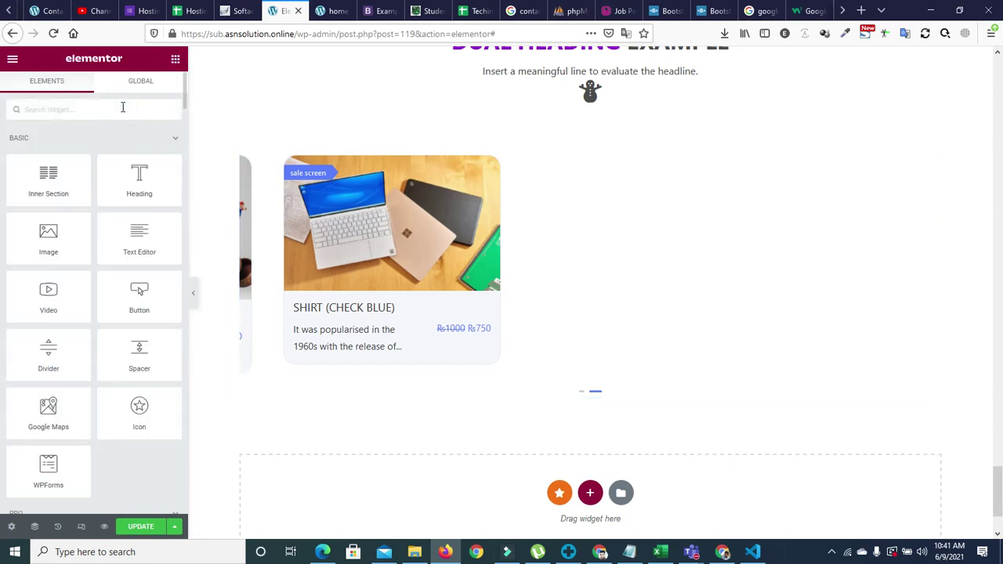
{"action": "type", "text": "commerce"}
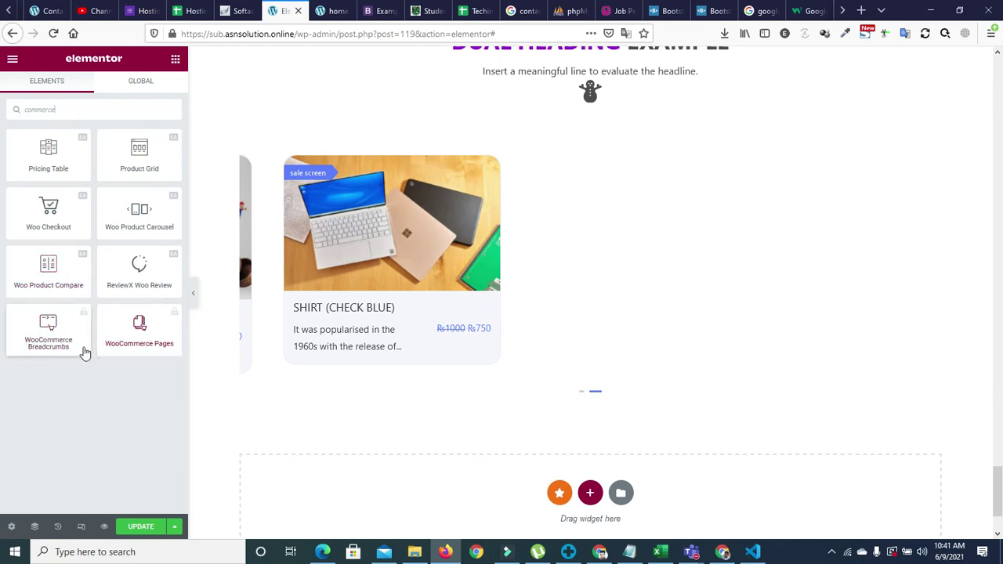
{"action": "left_click_drag", "start_coordinate": [141, 155], "coordinate": [590, 495]}
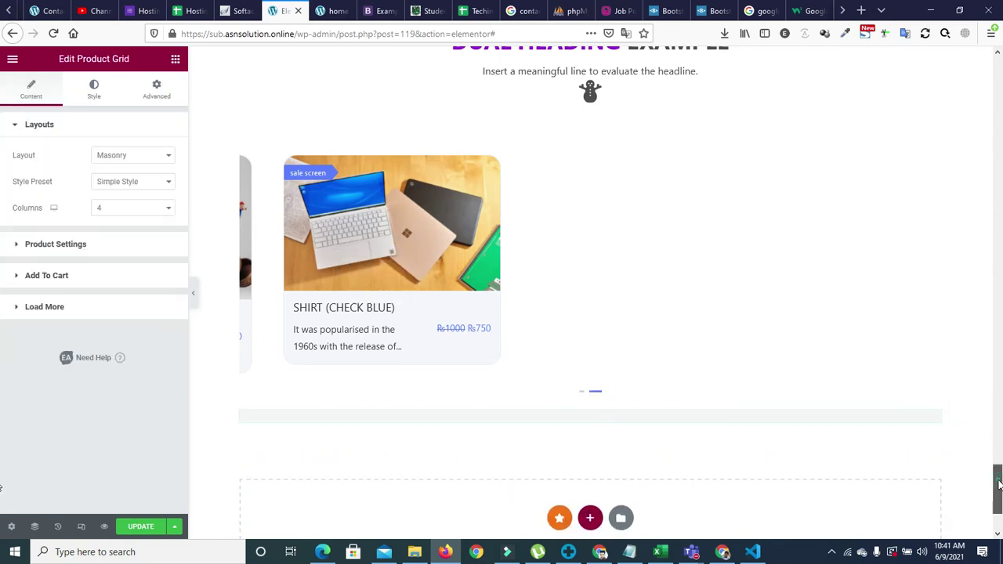
{"action": "scroll", "coordinate": [999, 485], "scroll_direction": "down", "scroll_amount": 2}
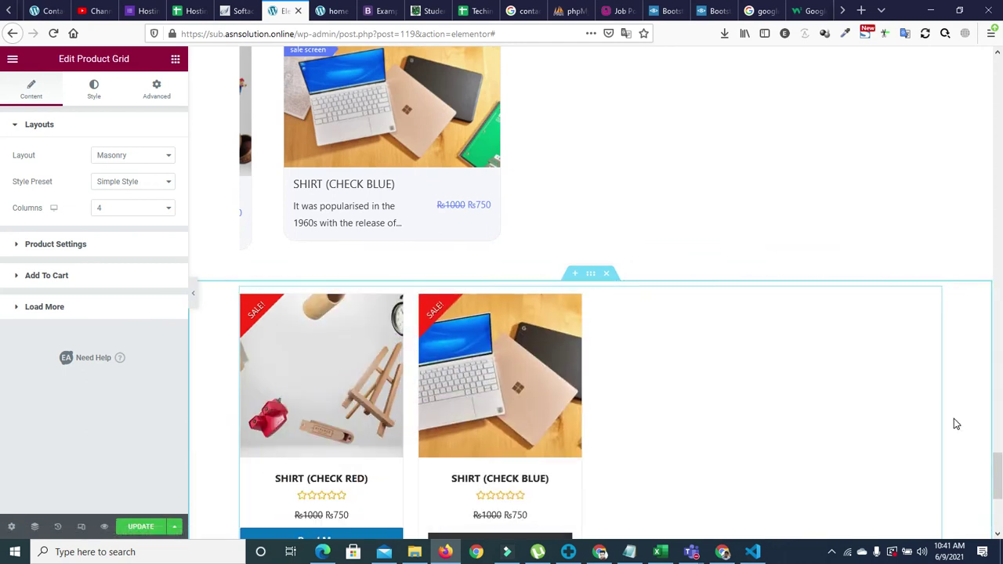
{"action": "scroll", "coordinate": [591, 314], "scroll_direction": "down", "scroll_amount": 3}
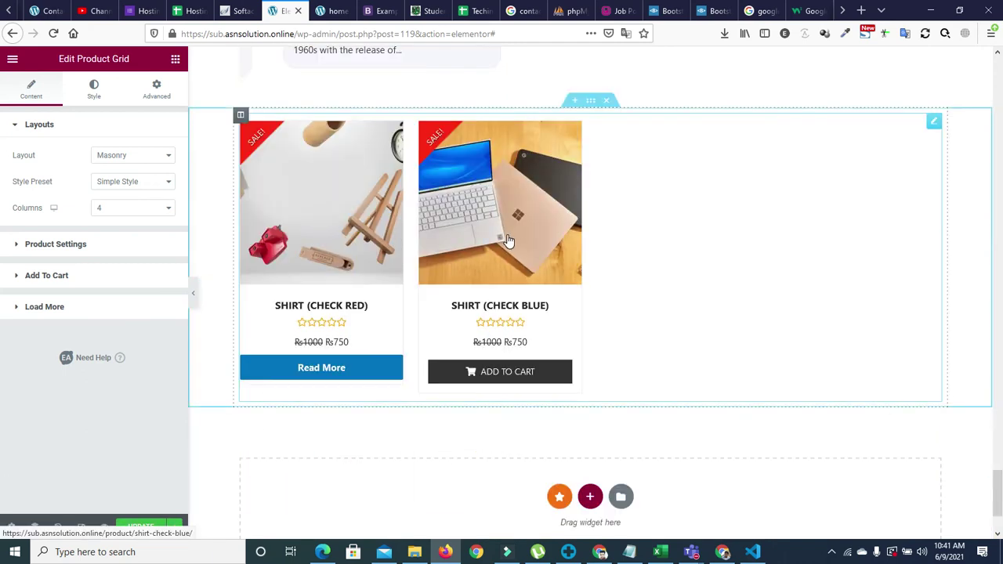
Try the List and Grid layouts on the product grid and return it to the Masonry layout.
{"action": "left_click", "coordinate": [125, 156]}
{"action": "left_click", "coordinate": [119, 181]}
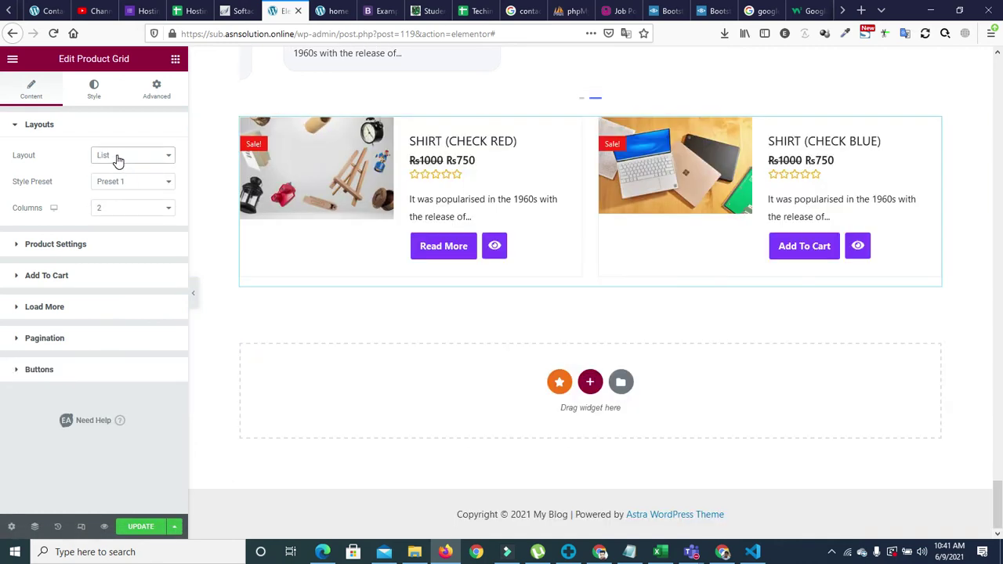
{"action": "left_click", "coordinate": [116, 157]}
{"action": "left_click", "coordinate": [115, 171]}
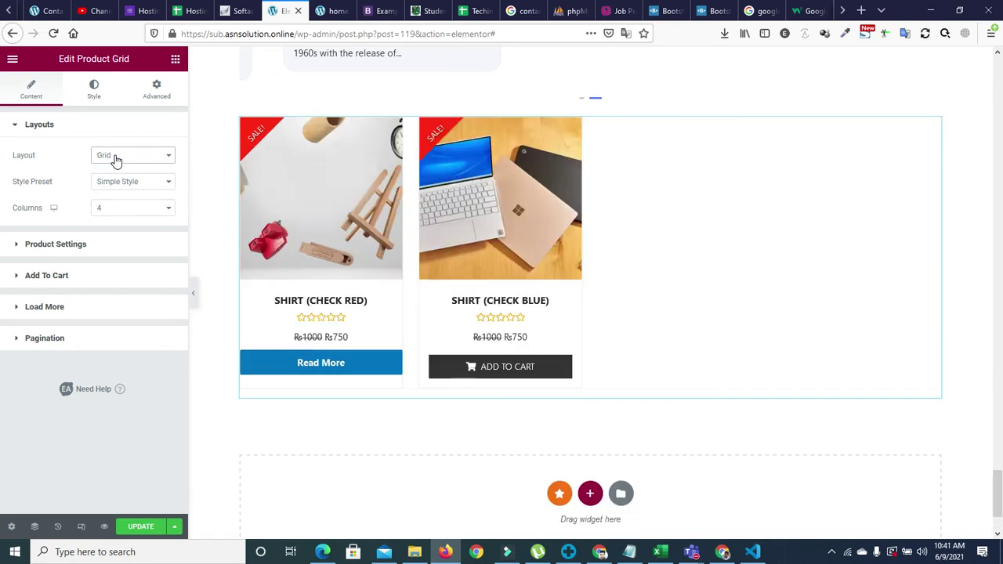
{"action": "left_click", "coordinate": [116, 155]}
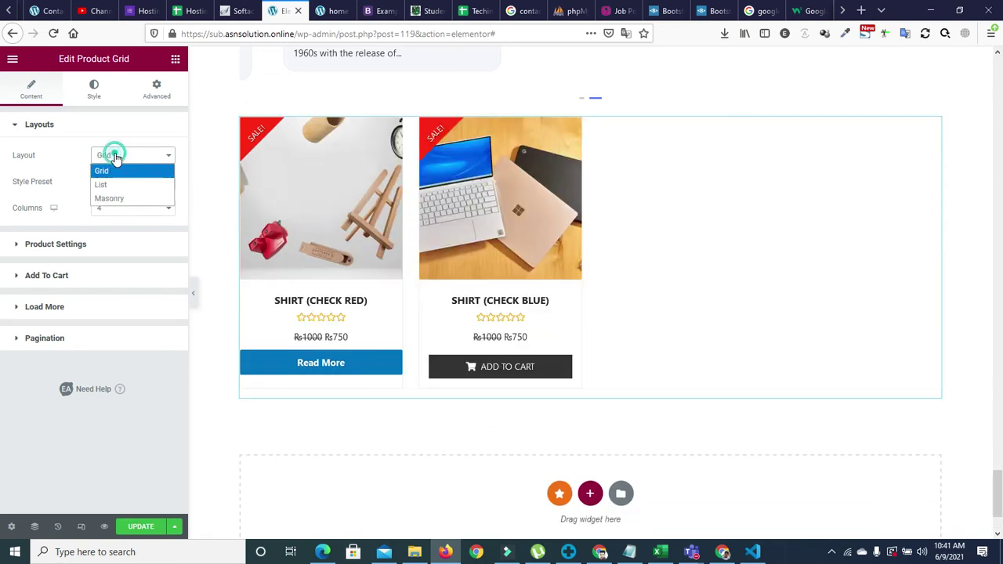
{"action": "left_click", "coordinate": [116, 200]}
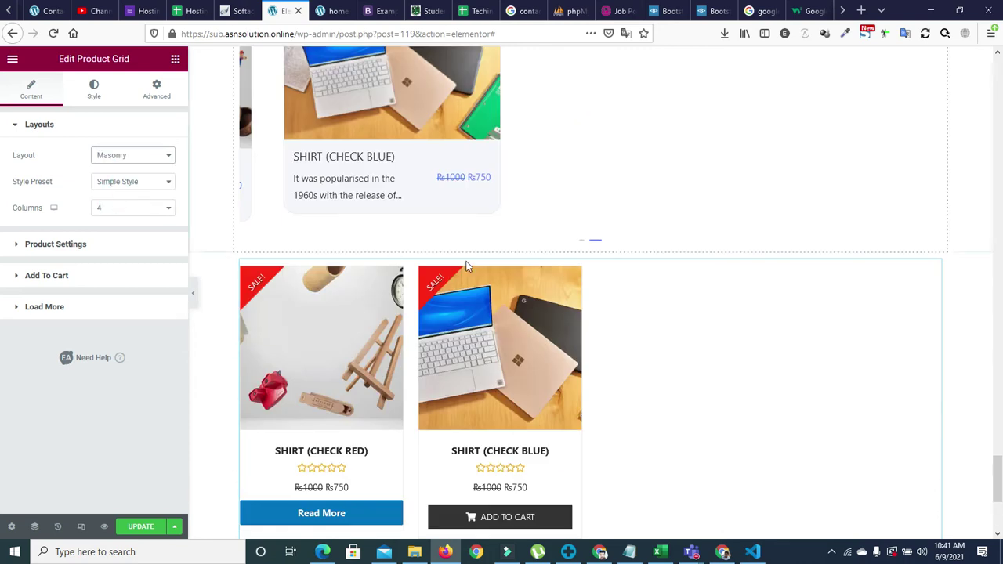
{"action": "left_click_drag", "start_coordinate": [999, 471], "coordinate": [998, 485]}
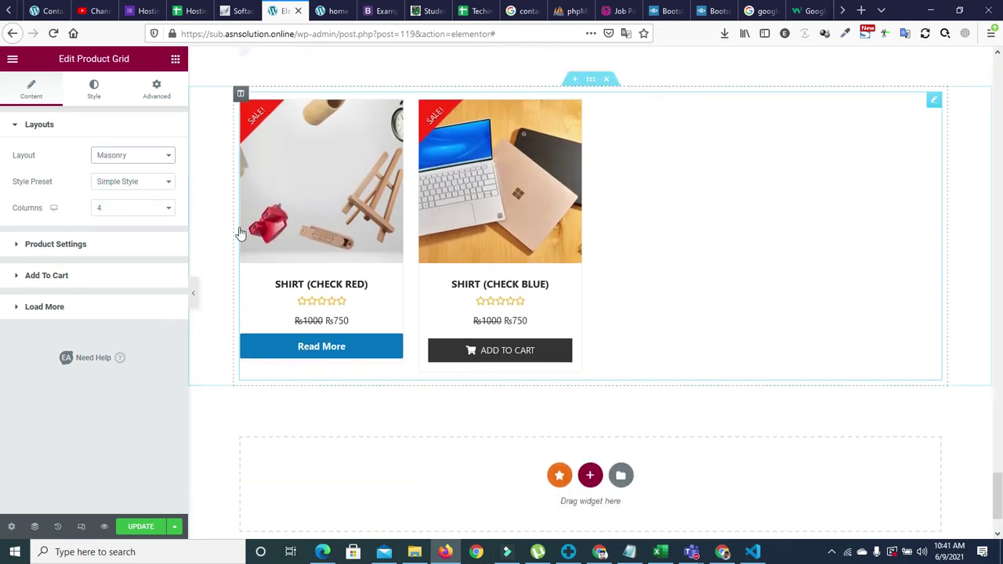
Try style Preset 5 and Preset 6 on the product grid and settle on Preset 8.
{"action": "left_click", "coordinate": [148, 183]}
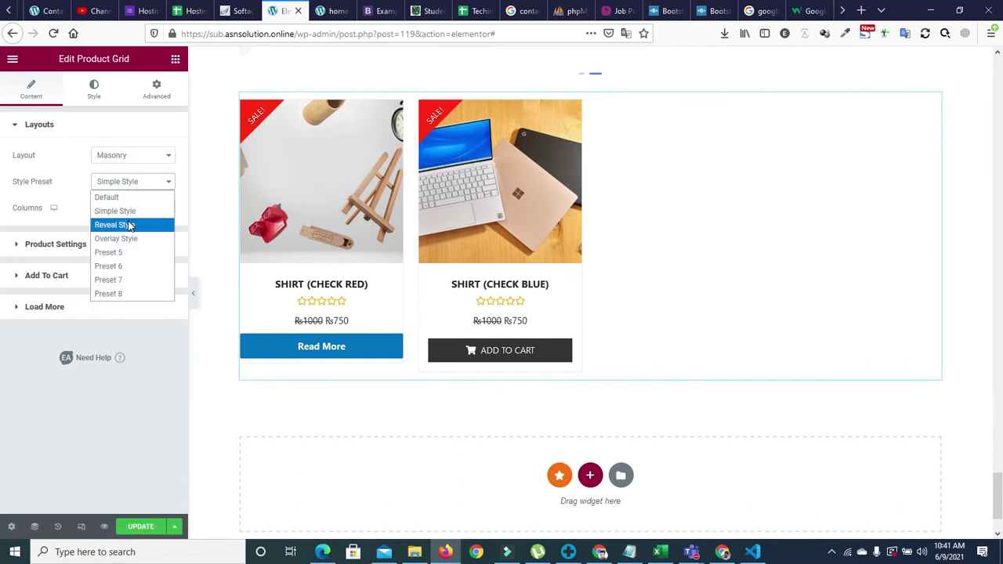
{"action": "left_click", "coordinate": [125, 253]}
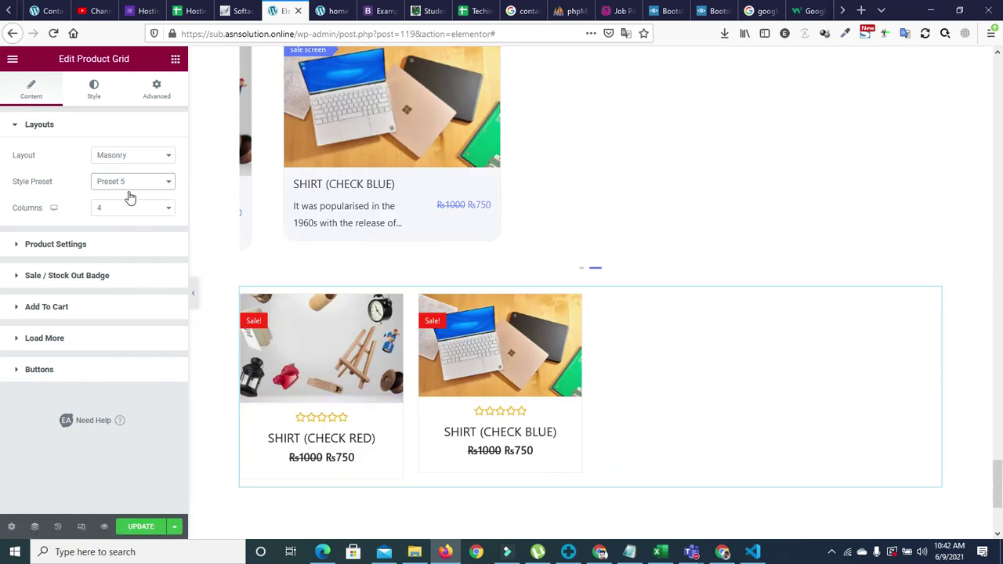
{"action": "left_click", "coordinate": [125, 183]}
{"action": "left_click", "coordinate": [131, 268]}
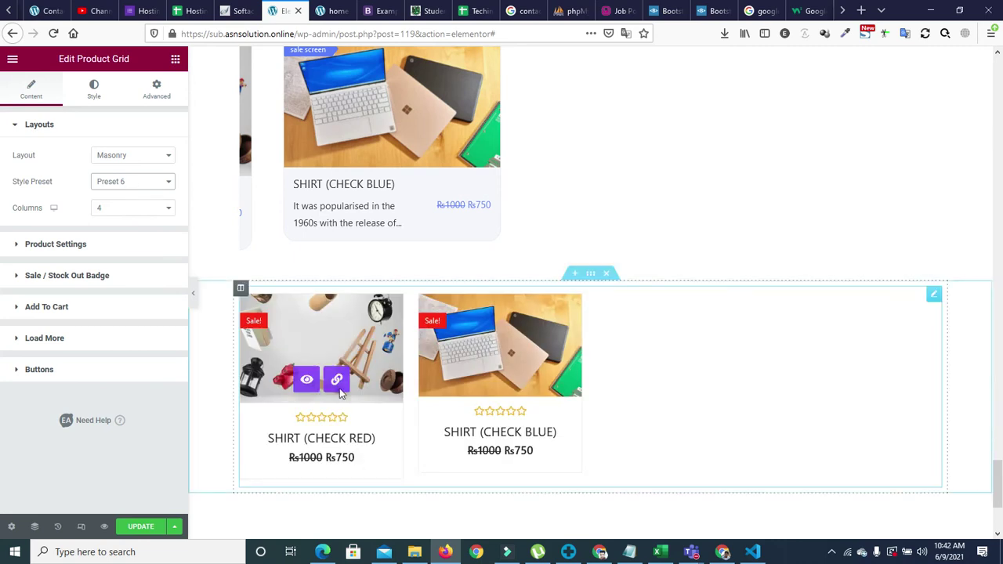
{"action": "left_click", "coordinate": [131, 181]}
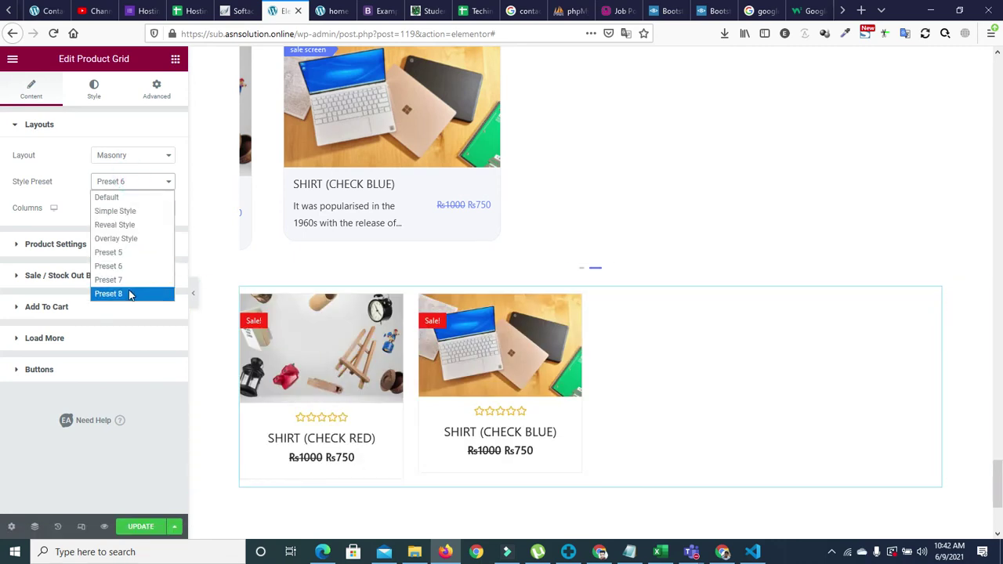
{"action": "left_click", "coordinate": [129, 292]}
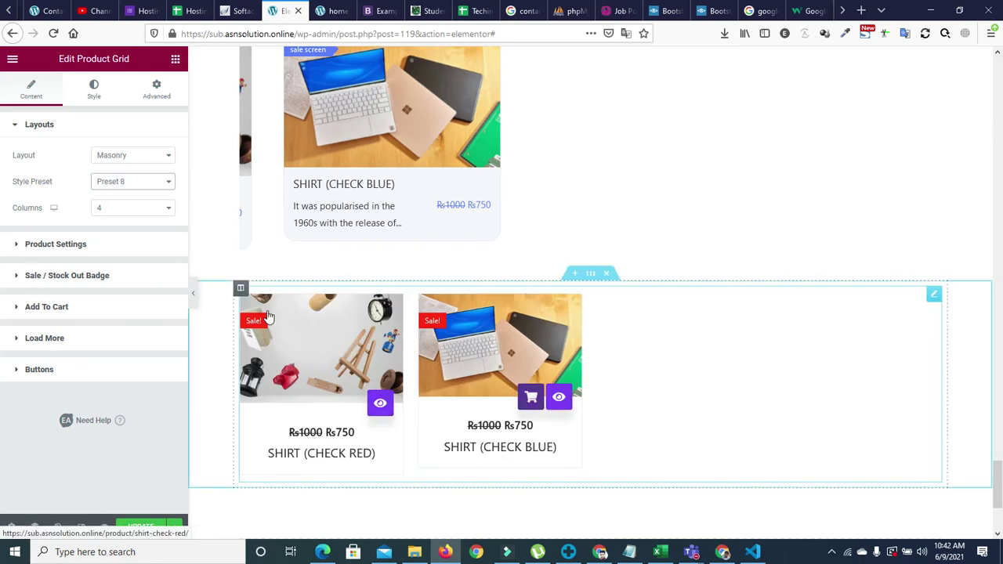
Enable the custom add-to-cart text for the product grid, and review its product and load-more settings.
{"action": "left_click", "coordinate": [17, 247]}
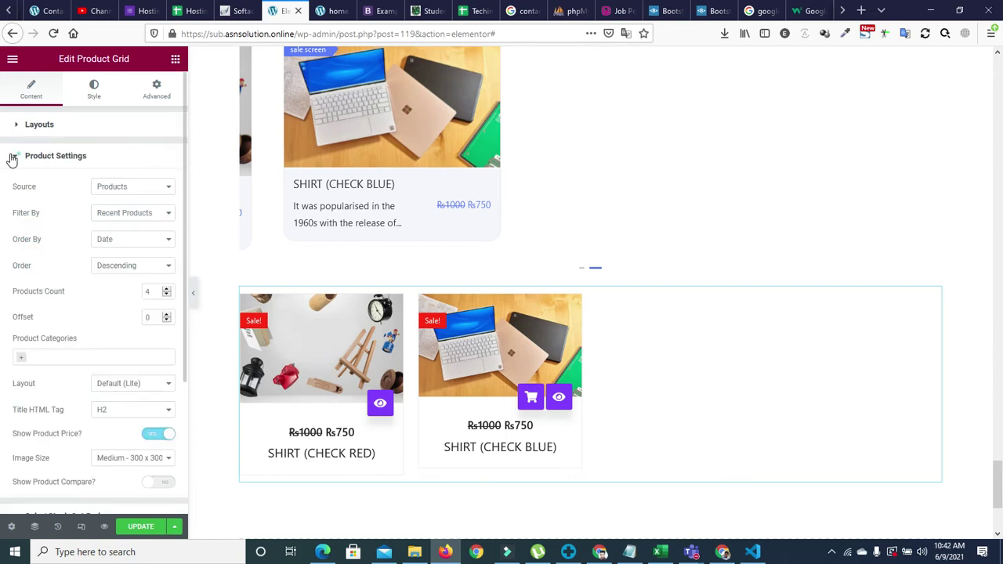
{"action": "left_click", "coordinate": [13, 156]}
{"action": "left_click", "coordinate": [17, 217]}
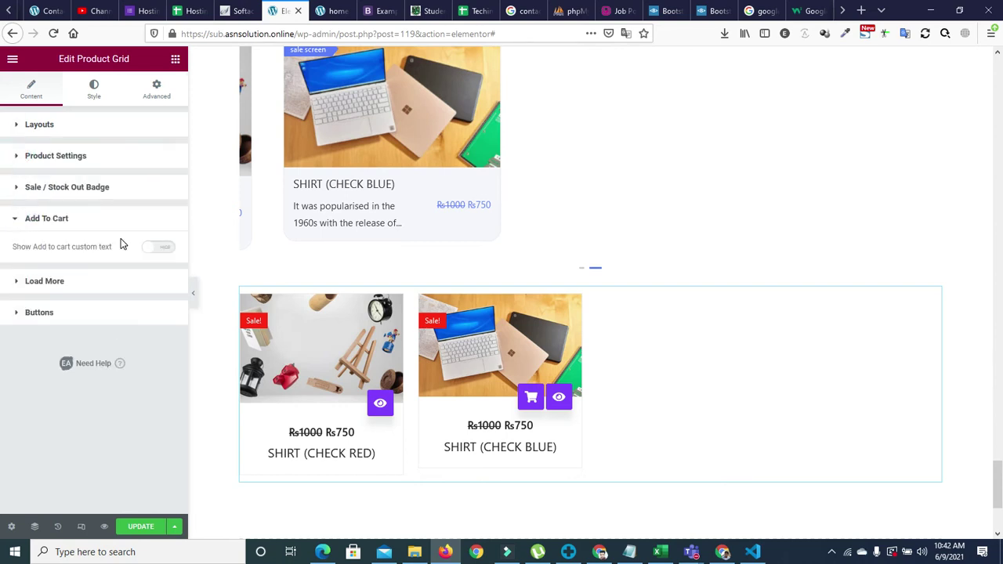
{"action": "left_click", "coordinate": [166, 249]}
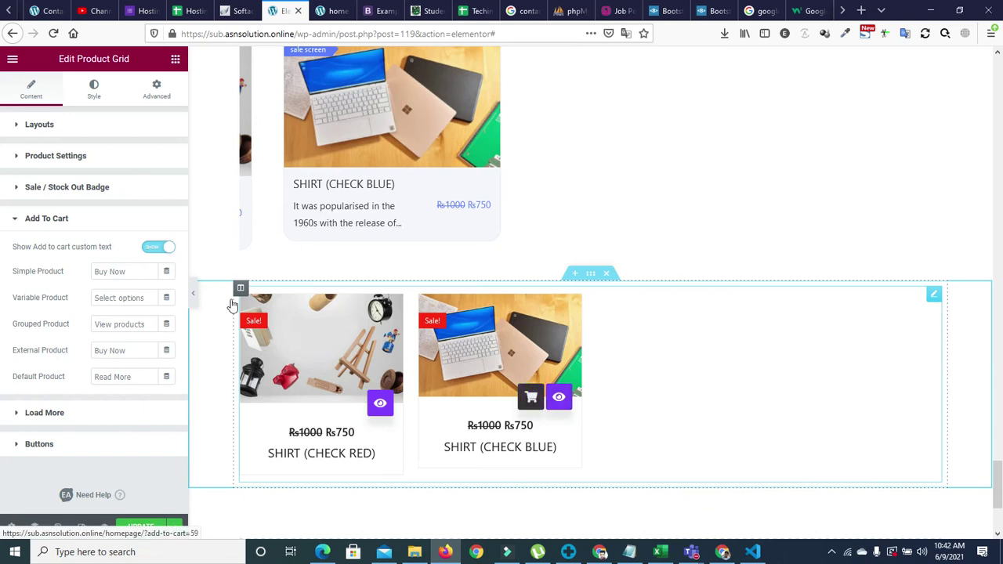
{"action": "left_click_drag", "start_coordinate": [126, 272], "coordinate": [92, 272]}
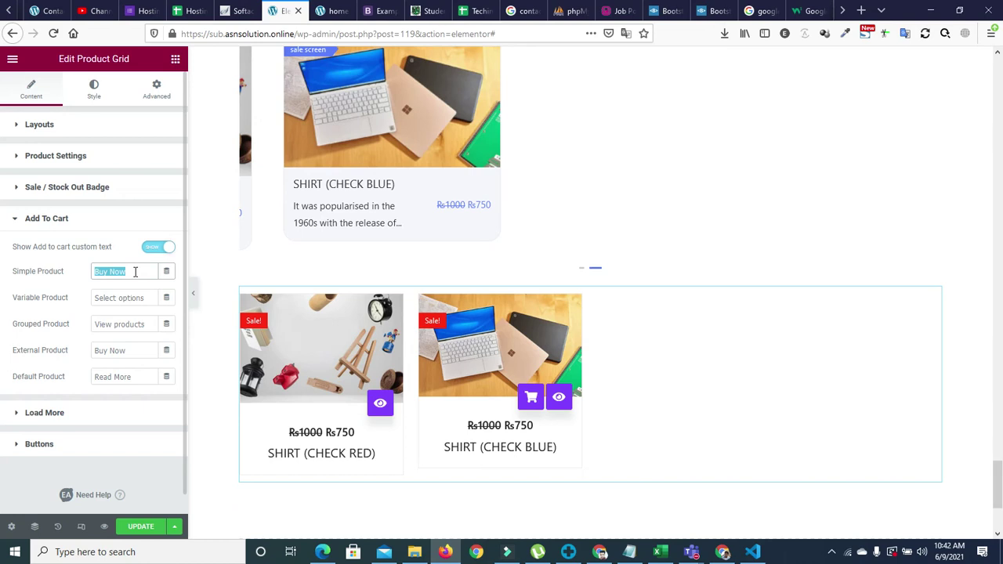
{"action": "left_click", "coordinate": [17, 223]}
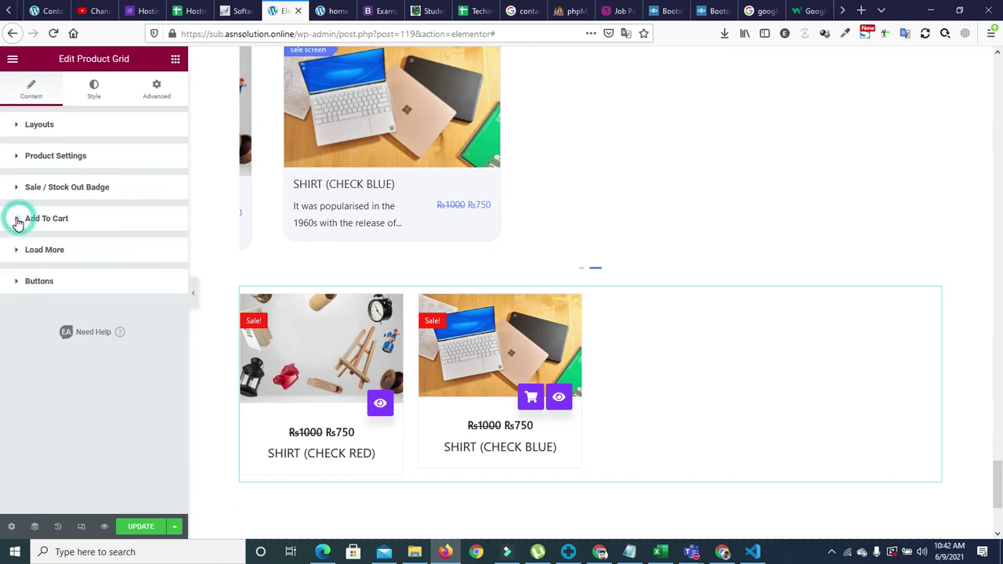
{"action": "left_click", "coordinate": [18, 250]}
{"action": "left_click", "coordinate": [18, 250]}
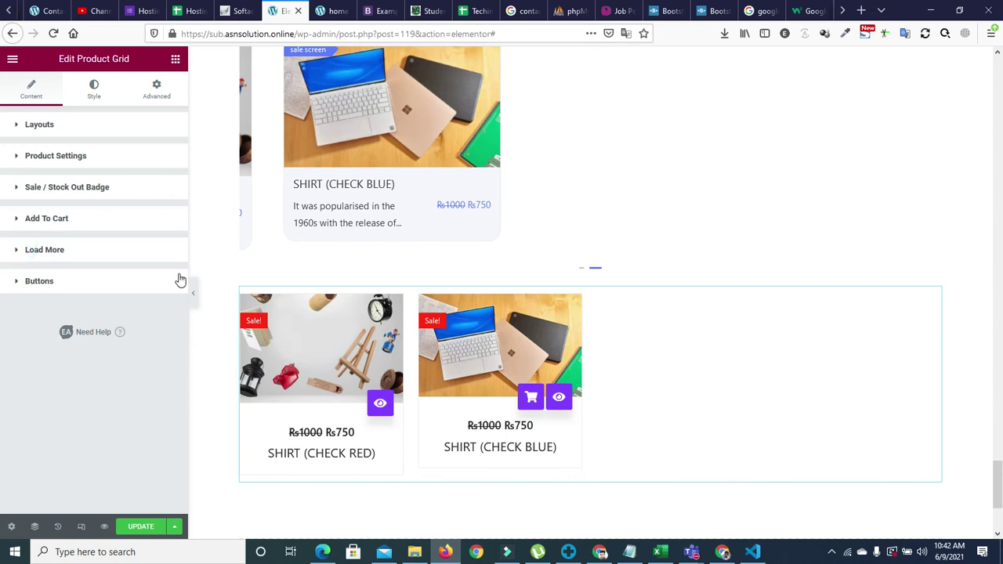
Add a new single-column section below the product grid.
{"action": "scroll", "coordinate": [779, 363], "scroll_direction": "down", "scroll_amount": 3}
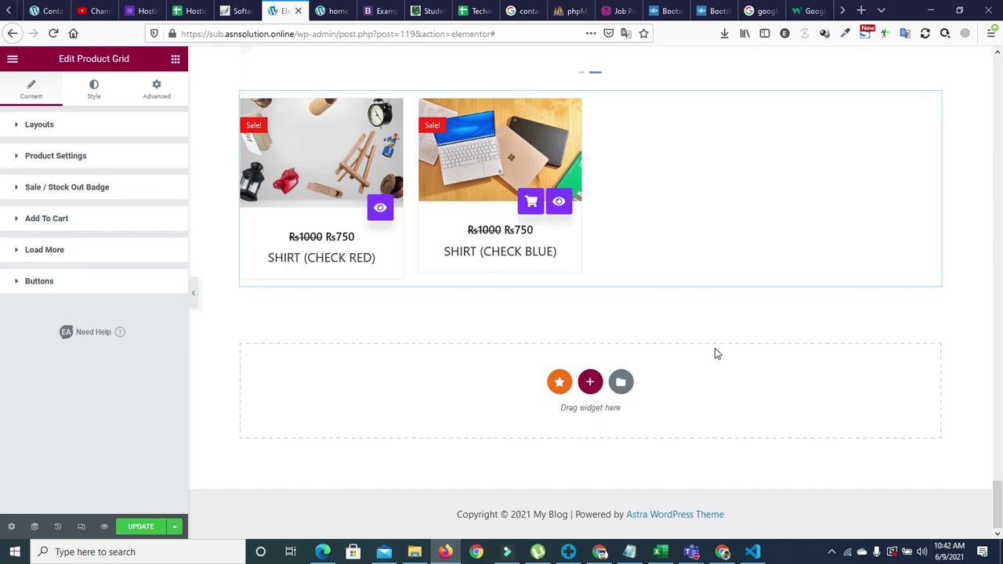
{"action": "left_click", "coordinate": [590, 381]}
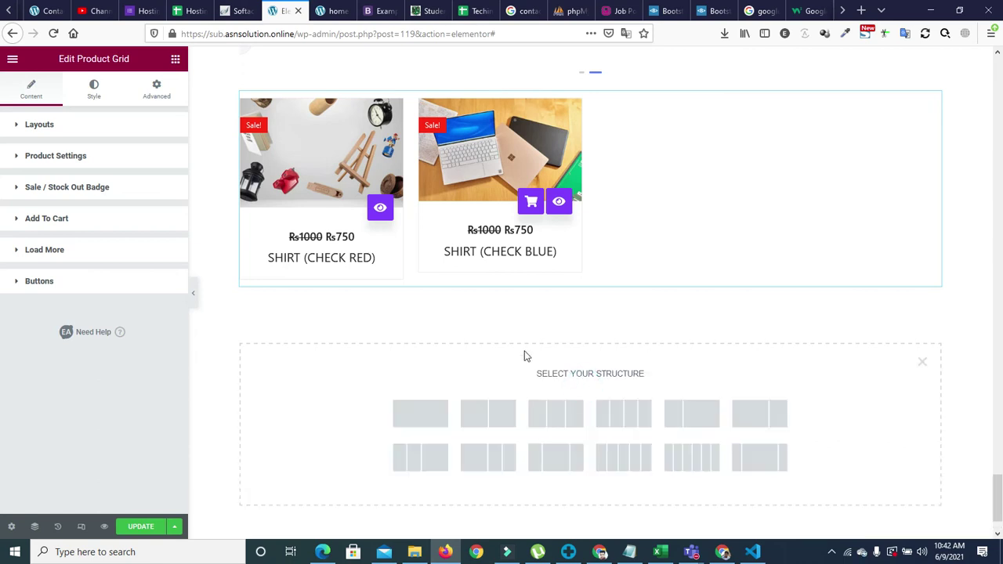
{"action": "left_click", "coordinate": [435, 423]}
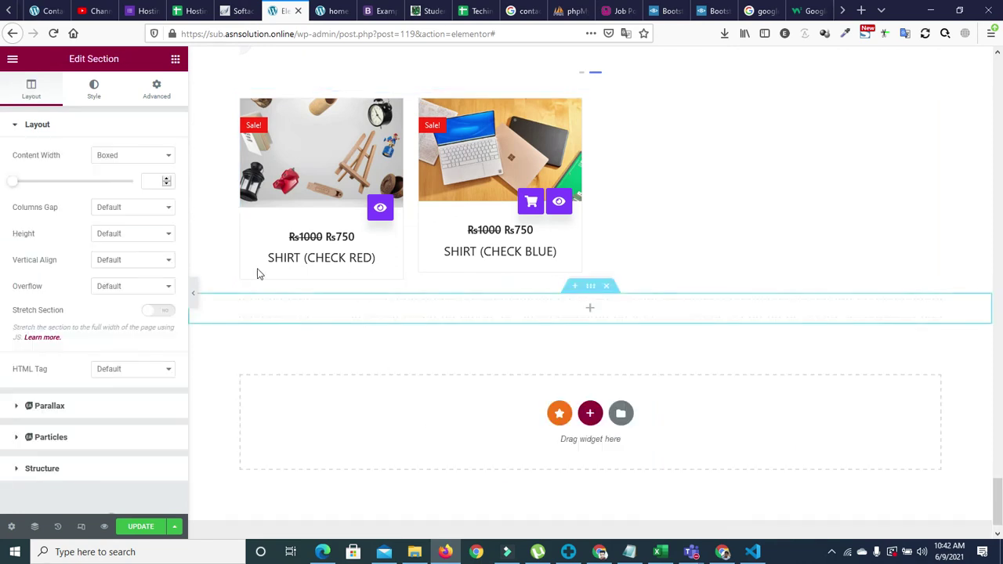
Find the standard WPForms widget by searching for "conta" and place it in the empty section below the product grid.
{"action": "left_click", "coordinate": [175, 60]}
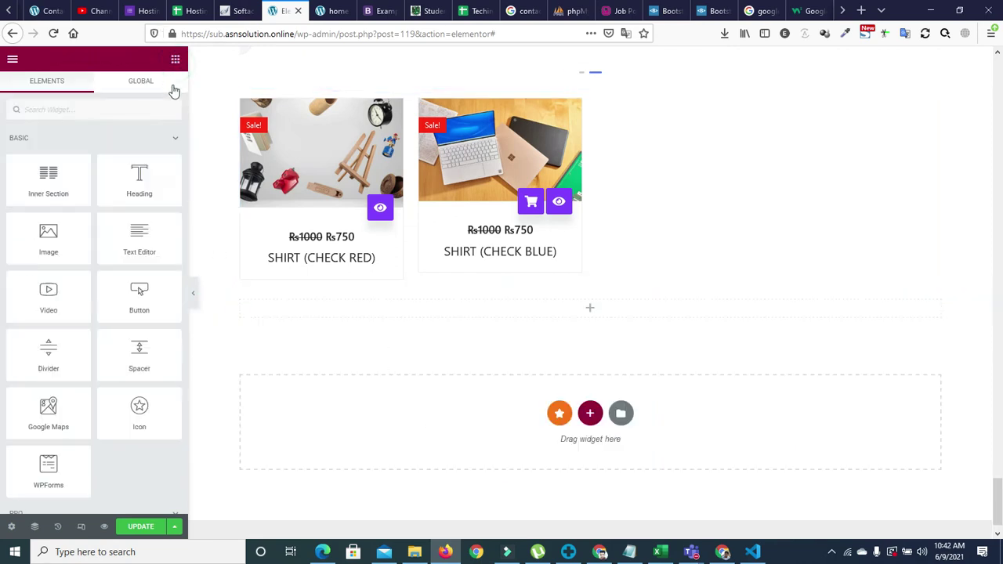
{"action": "left_click", "coordinate": [133, 110]}
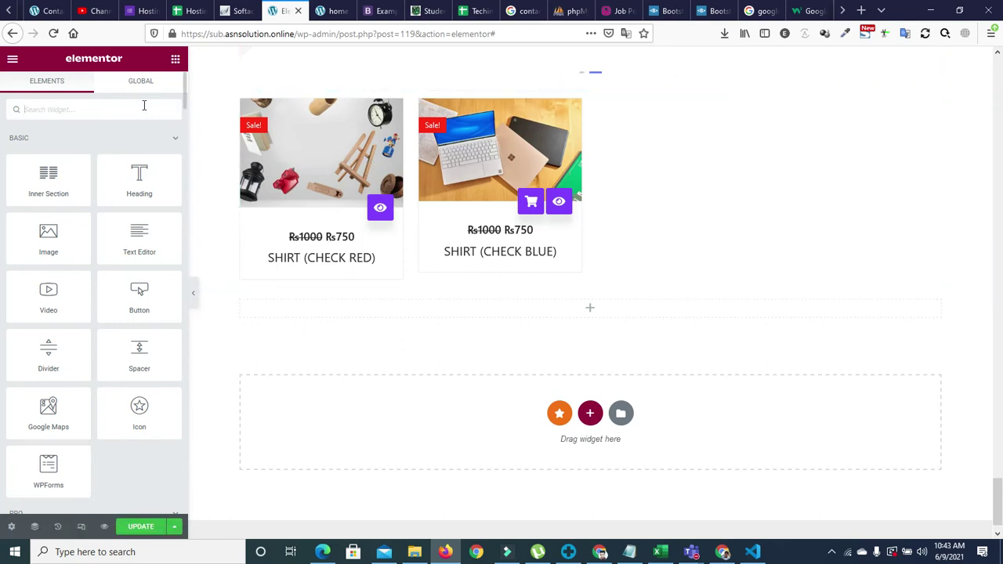
{"action": "type", "text": "conta"}
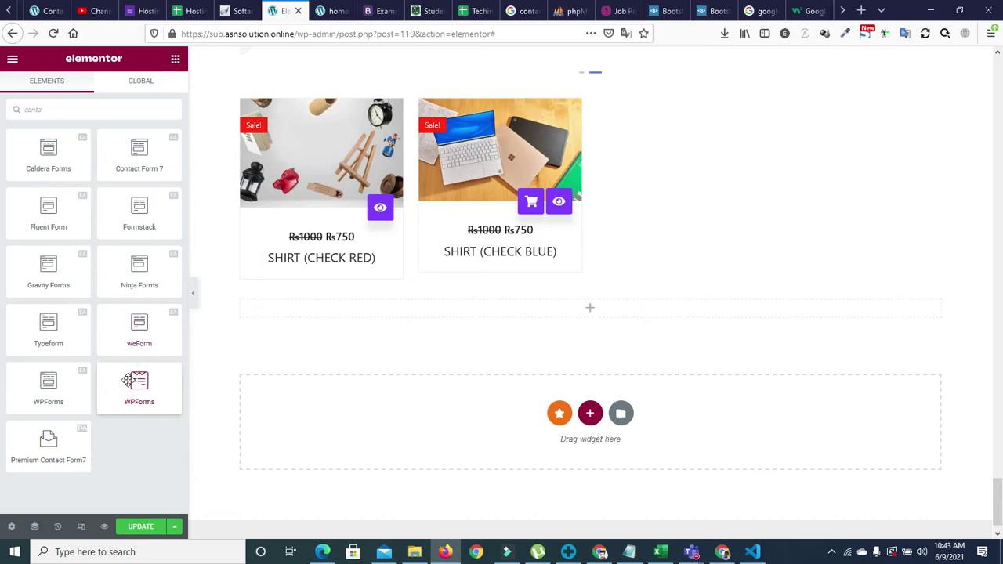
{"action": "left_click_drag", "start_coordinate": [138, 382], "coordinate": [584, 300]}
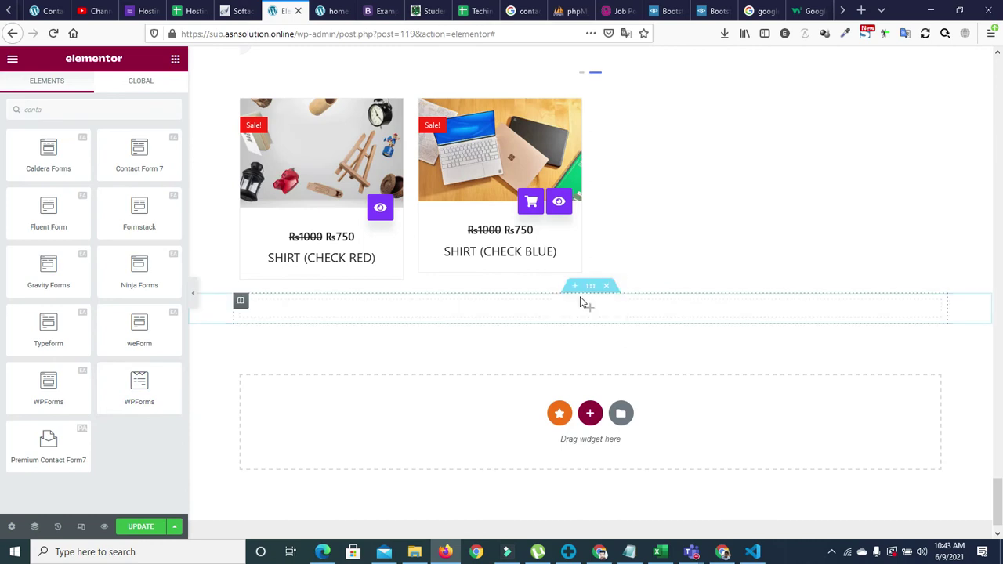
{"action": "left_click_drag", "start_coordinate": [168, 403], "coordinate": [583, 312]}
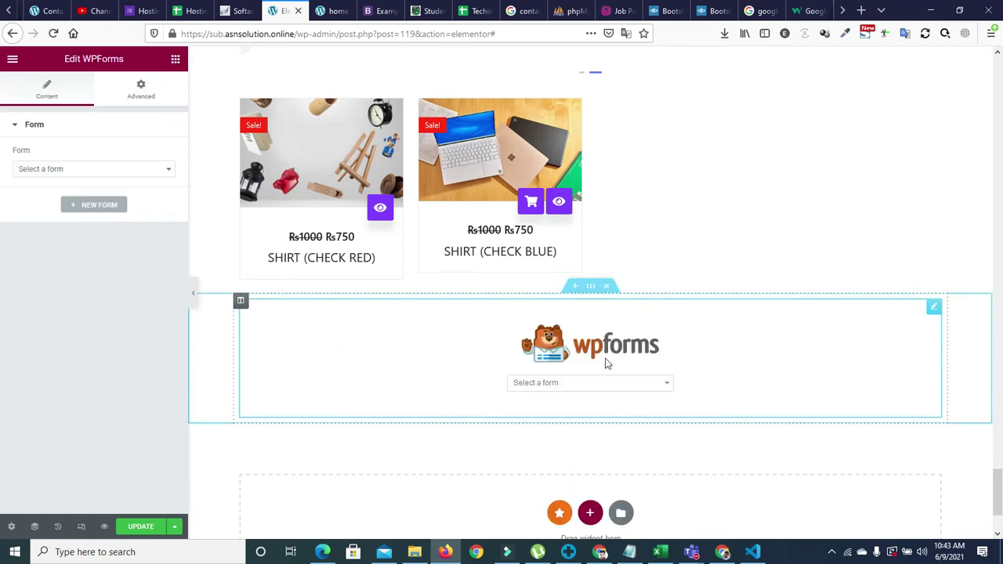
Choose the Contact form for the WPForms widget and check how the form looks on the page.
{"action": "left_click", "coordinate": [617, 392]}
{"action": "left_click", "coordinate": [566, 413]}
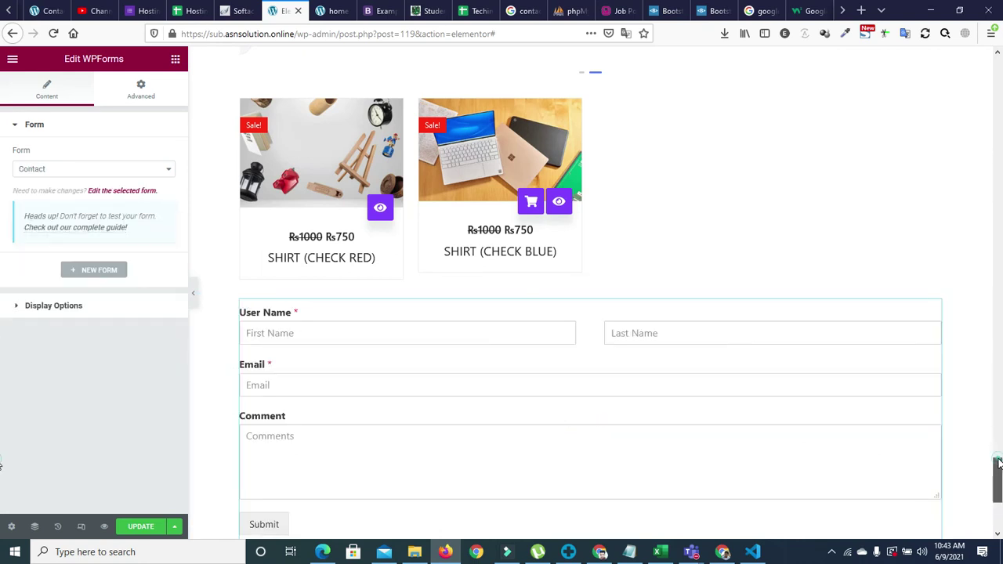
{"action": "scroll", "coordinate": [605, 268], "scroll_direction": "down", "scroll_amount": 3}
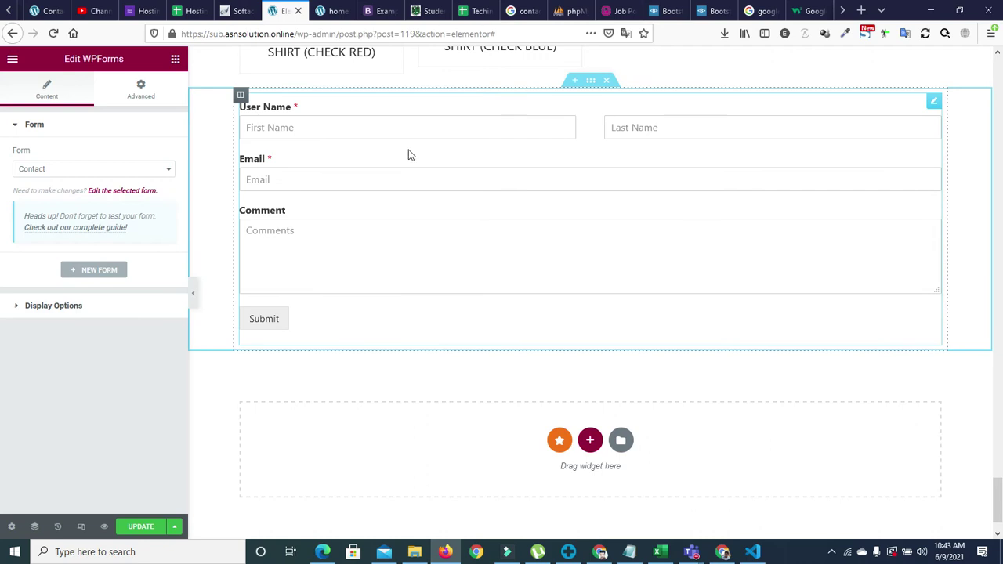
Add another single-column section below the contact form.
{"action": "left_click", "coordinate": [587, 448]}
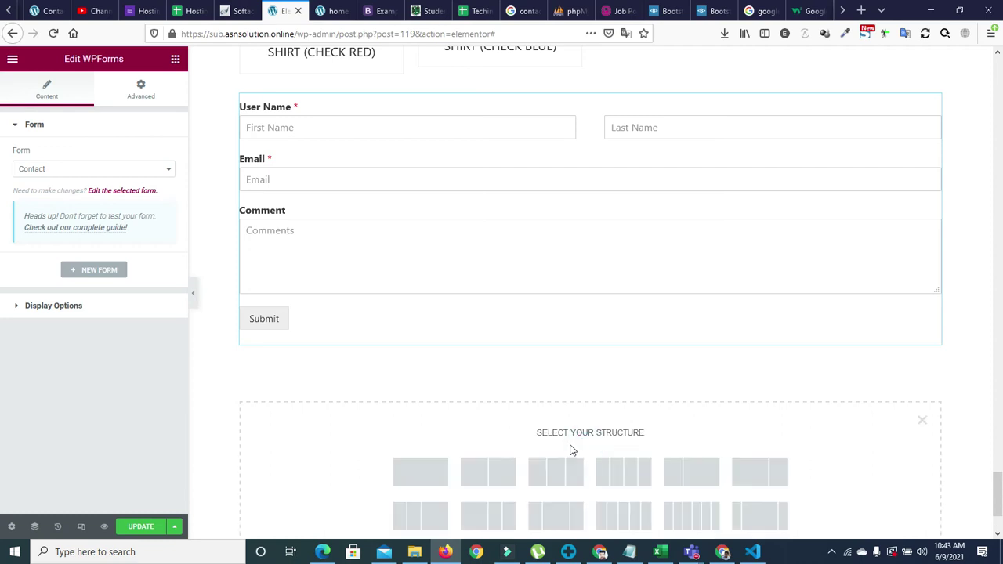
{"action": "left_click", "coordinate": [449, 470]}
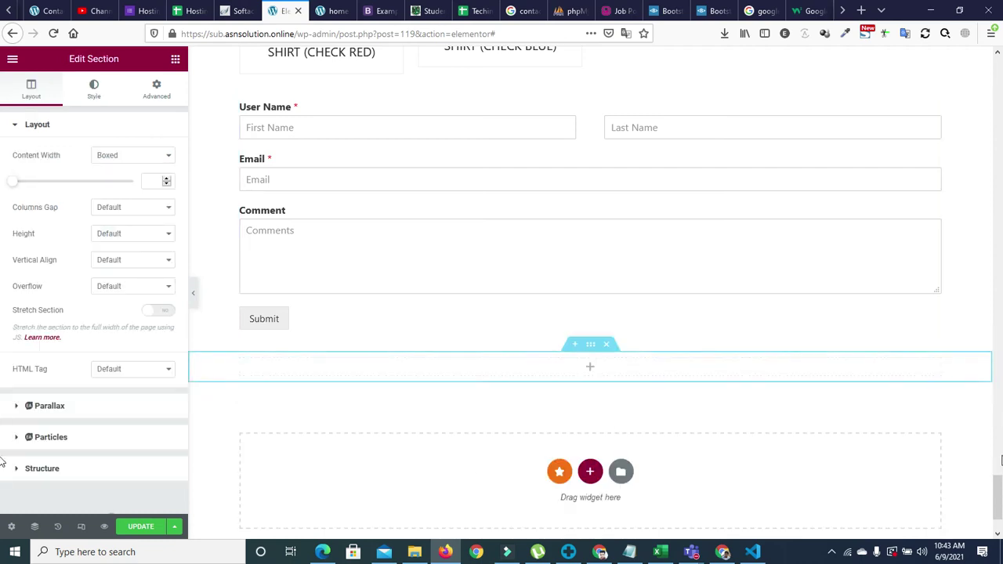
{"action": "scroll", "coordinate": [712, 322], "scroll_direction": "down", "scroll_amount": 1}
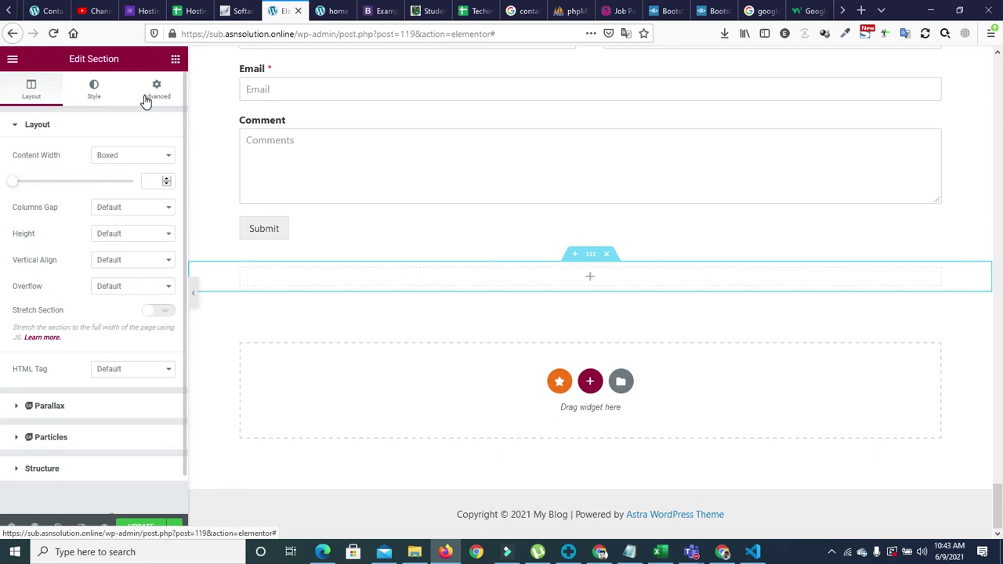
Find the Essential Addons WPForms widget by searching for "wp", add it to the new section and select the Contact form.
{"action": "left_click", "coordinate": [173, 59]}
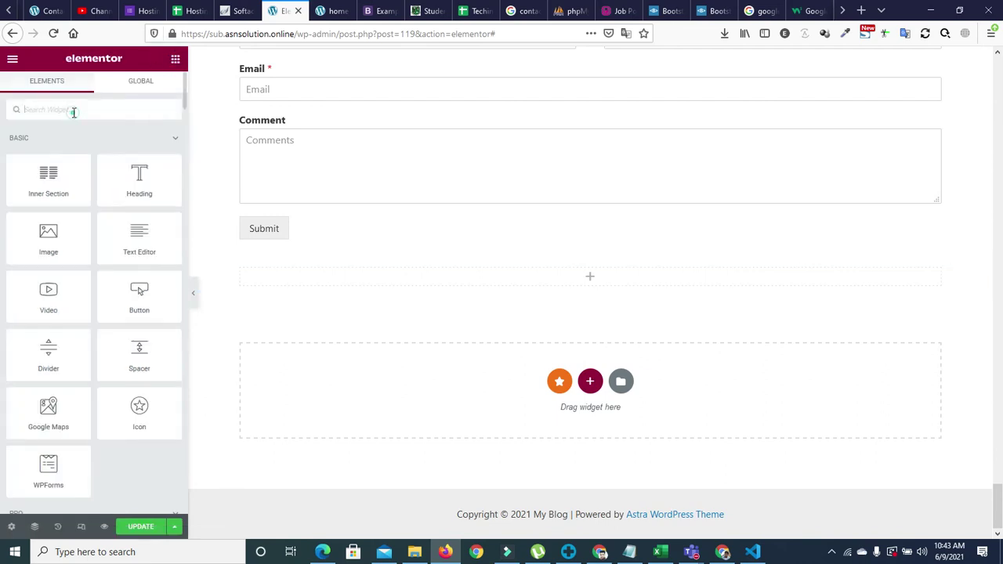
{"action": "type", "text": "wp"}
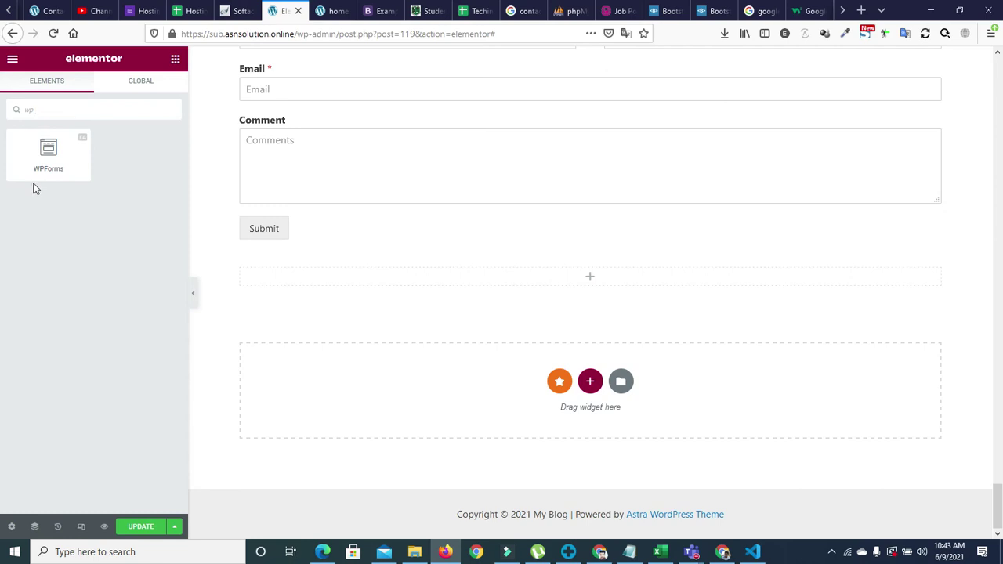
{"action": "left_click_drag", "start_coordinate": [49, 153], "coordinate": [582, 270]}
{"action": "left_click", "coordinate": [112, 174]}
{"action": "left_click", "coordinate": [81, 196]}
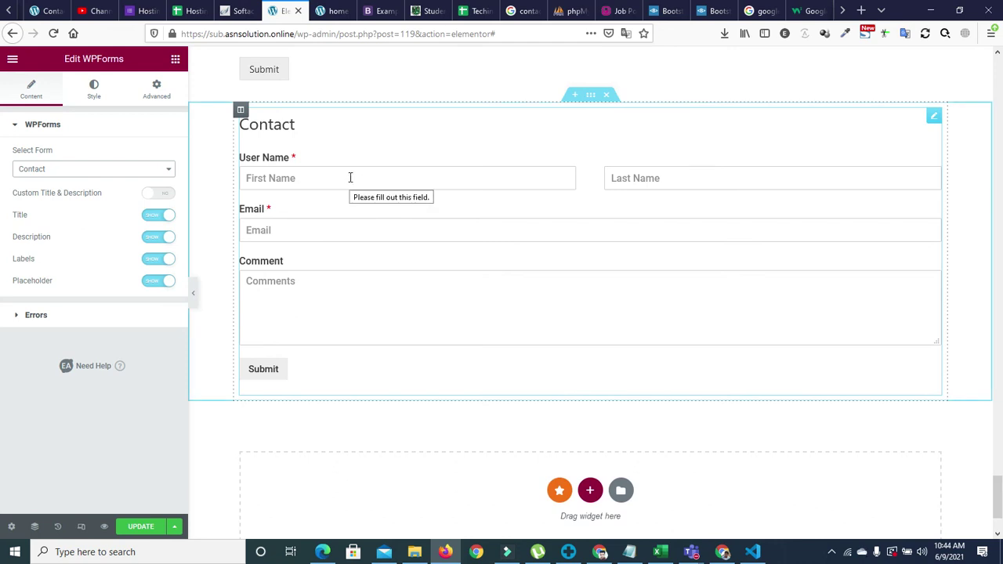
Hide the title of the second contact form and review its error message options.
{"action": "left_click", "coordinate": [158, 215]}
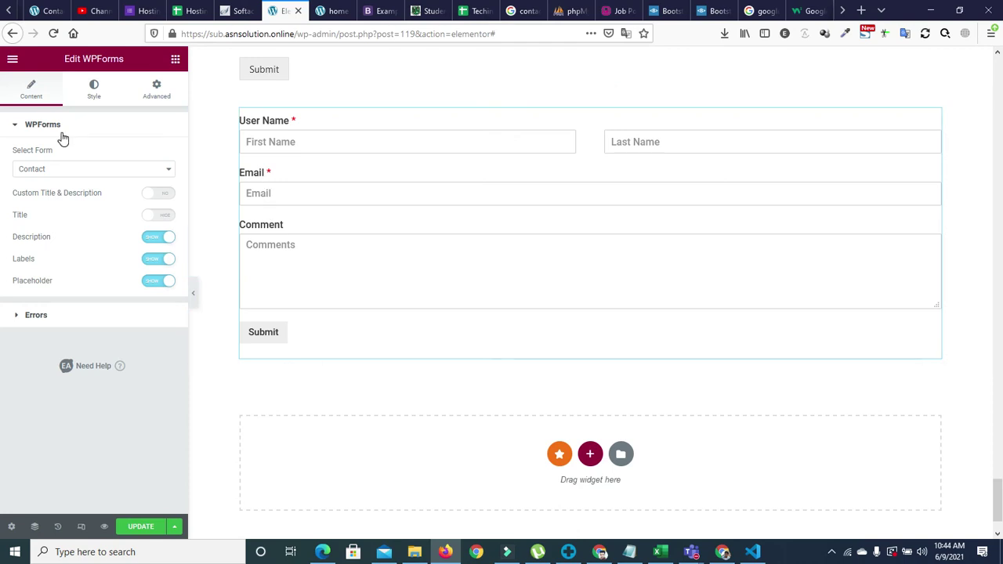
{"action": "left_click", "coordinate": [14, 316]}
{"action": "left_click", "coordinate": [123, 186]}
{"action": "left_click", "coordinate": [121, 188]}
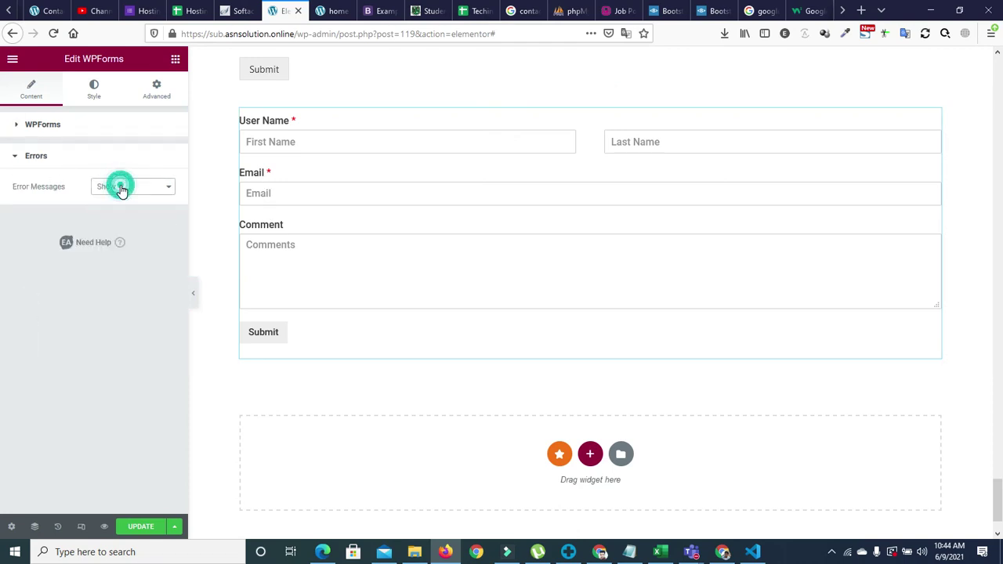
Set the maximum width of the form container to 1458 px in the second form's style settings.
{"action": "left_click", "coordinate": [93, 87]}
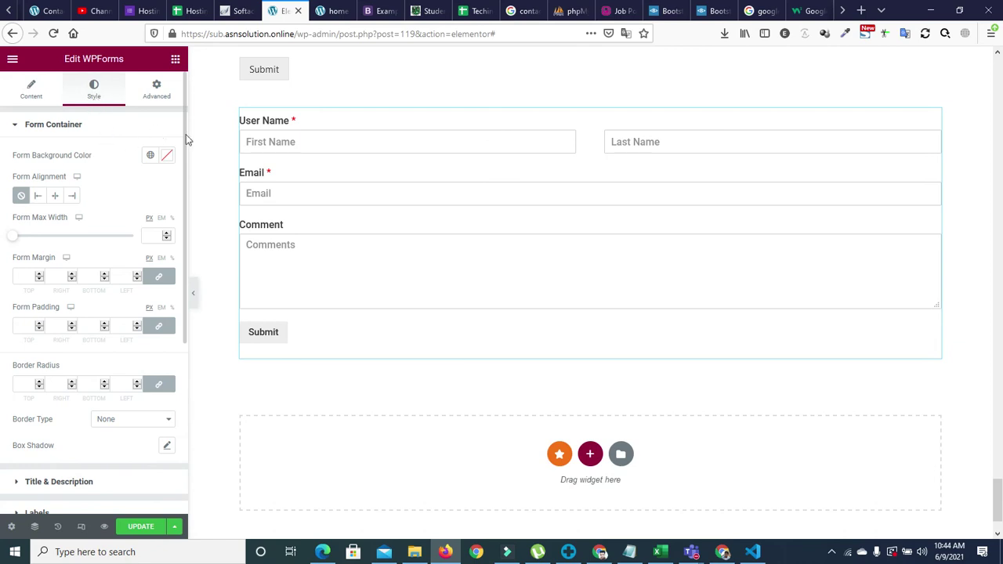
{"action": "scroll", "coordinate": [183, 145], "scroll_direction": "down", "scroll_amount": 1}
{"action": "scroll", "coordinate": [182, 160], "scroll_direction": "up", "scroll_amount": 1}
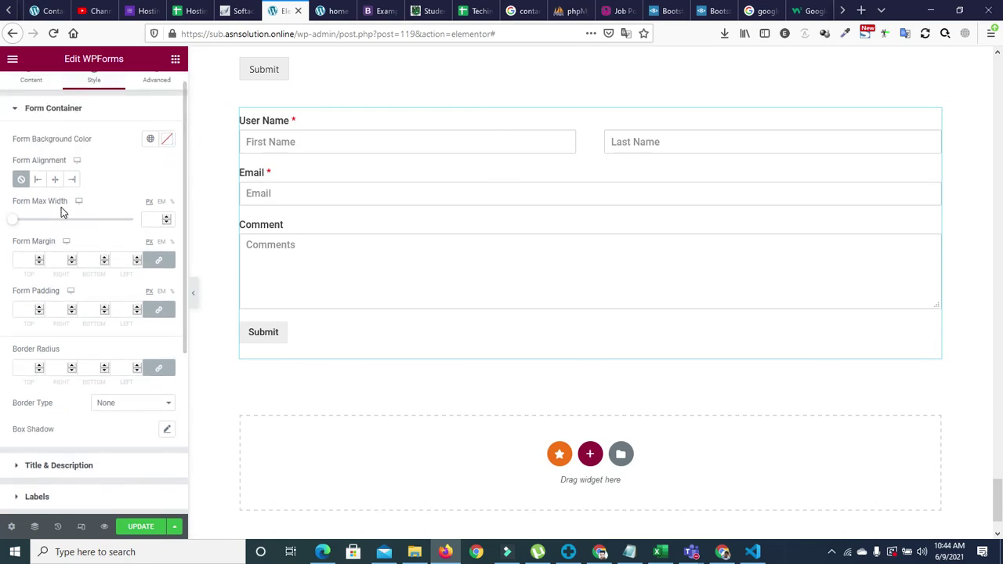
{"action": "left_click_drag", "start_coordinate": [11, 225], "coordinate": [130, 227]}
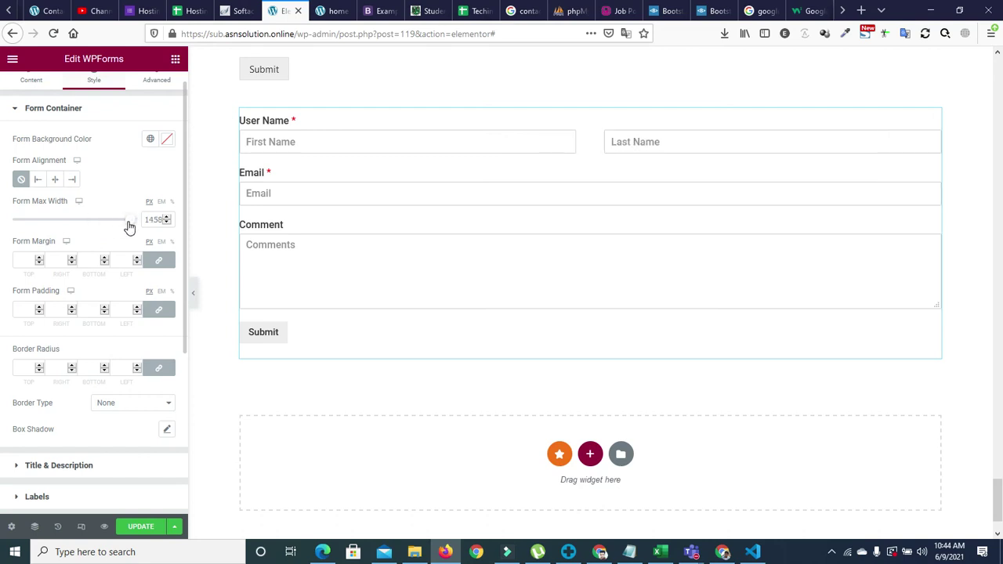
Try center and left alignment on the form container and return it to the default alignment.
{"action": "left_click", "coordinate": [54, 181]}
{"action": "left_click", "coordinate": [37, 180]}
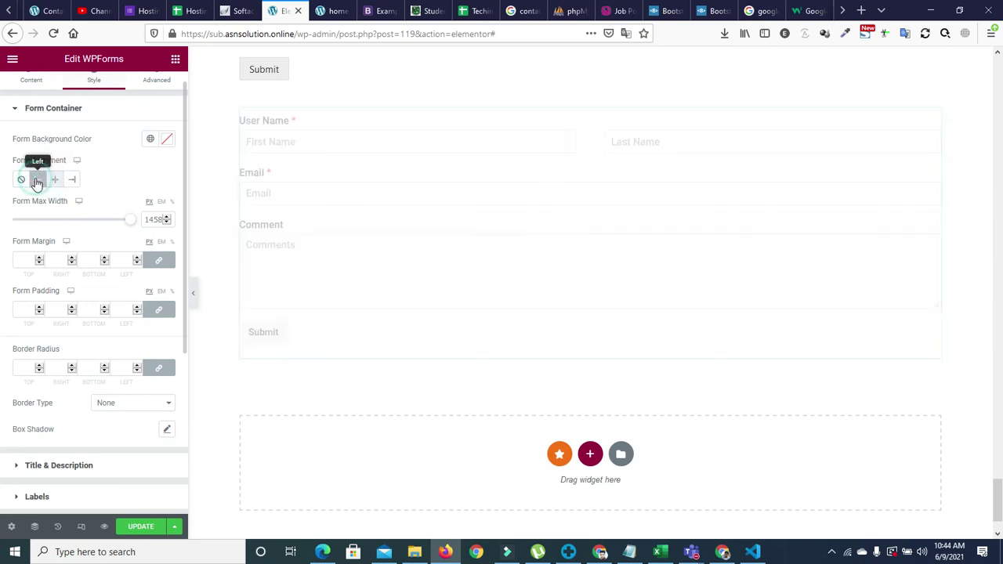
{"action": "left_click", "coordinate": [22, 179]}
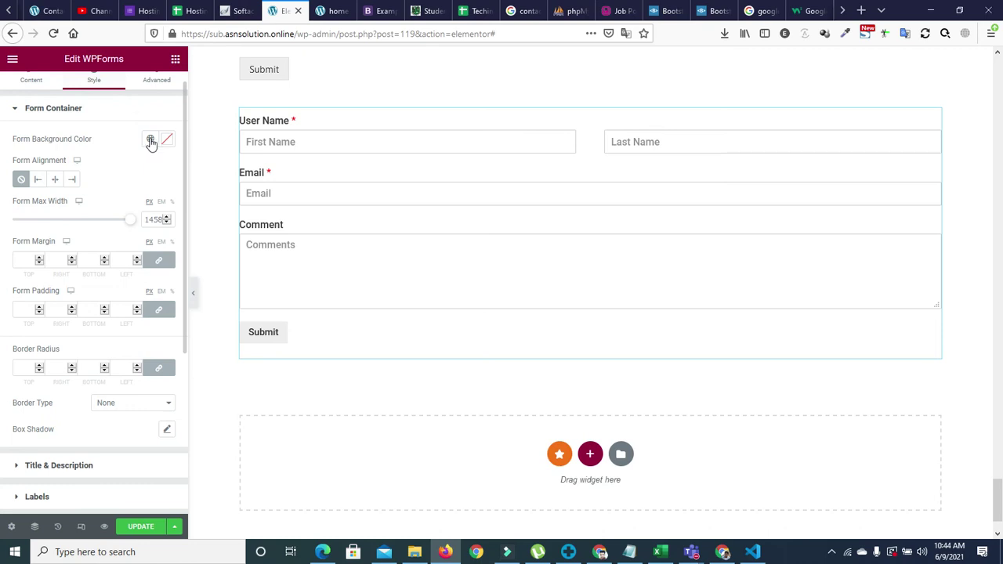
Give the form container the global Accent color as background and a margin of 9 px on all sides.
{"action": "left_click", "coordinate": [150, 140]}
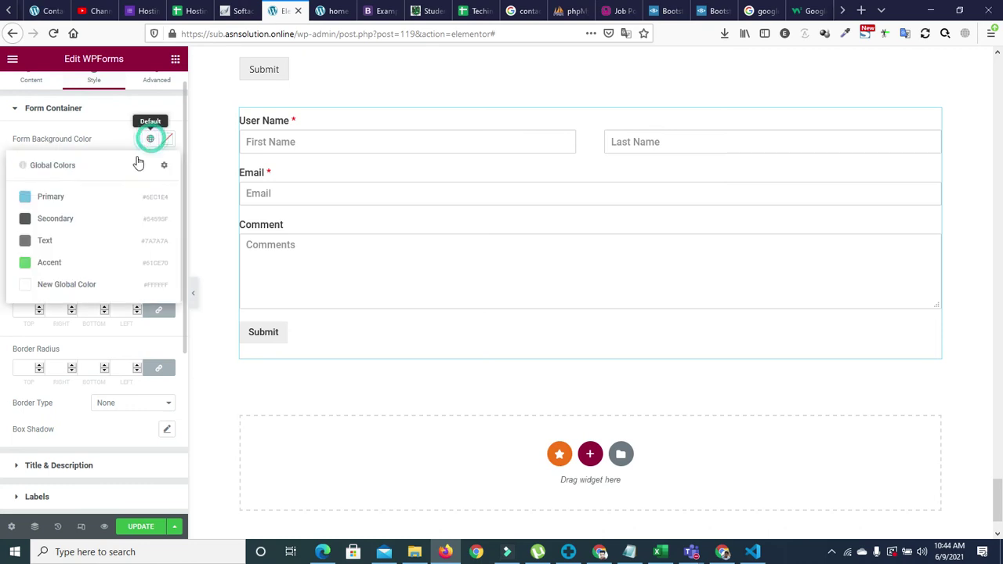
{"action": "left_click", "coordinate": [30, 264]}
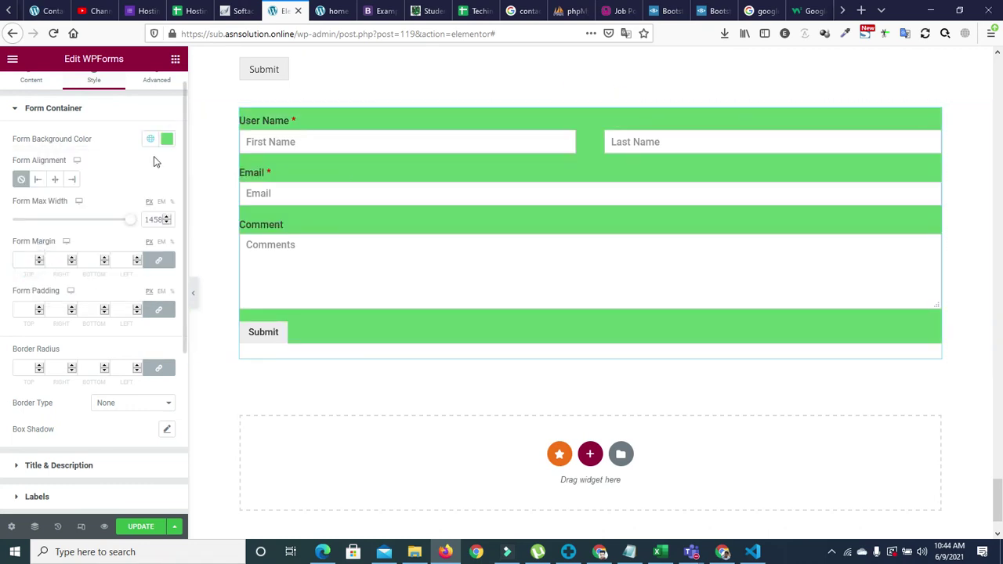
{"action": "left_click", "coordinate": [183, 176]}
{"action": "left_click_drag", "start_coordinate": [186, 180], "coordinate": [181, 213]}
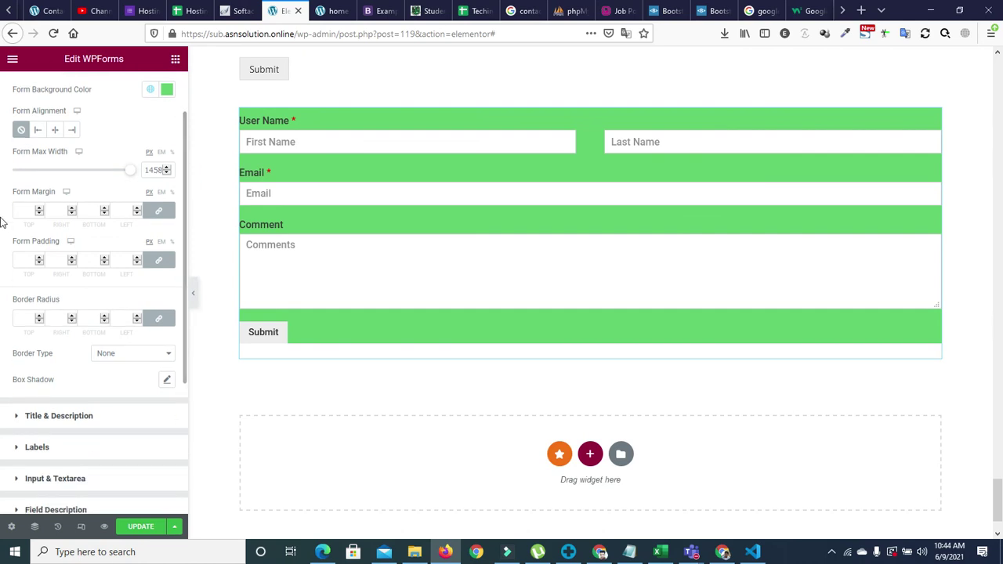
{"action": "left_click", "coordinate": [40, 210]}
{"action": "left_click", "coordinate": [39, 210]}
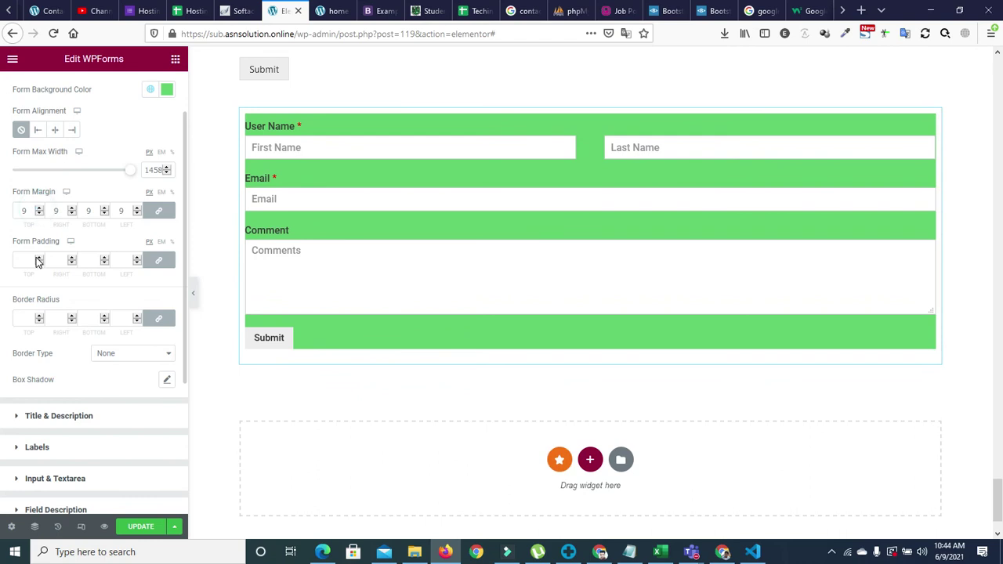
Round the form container's corners with a border radius of 13 on all sides.
{"action": "left_click_drag", "start_coordinate": [185, 253], "coordinate": [184, 288]}
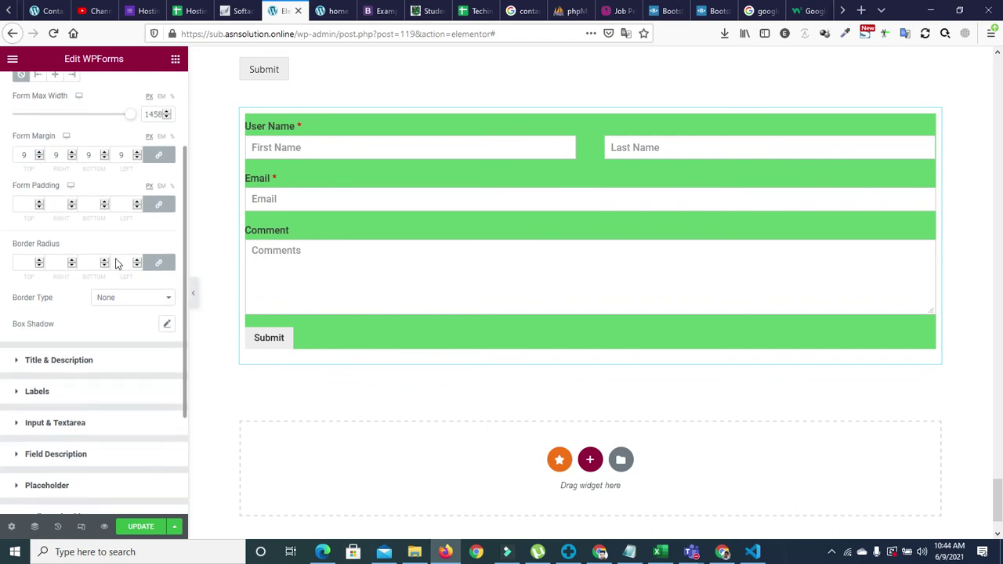
{"action": "left_click", "coordinate": [39, 260]}
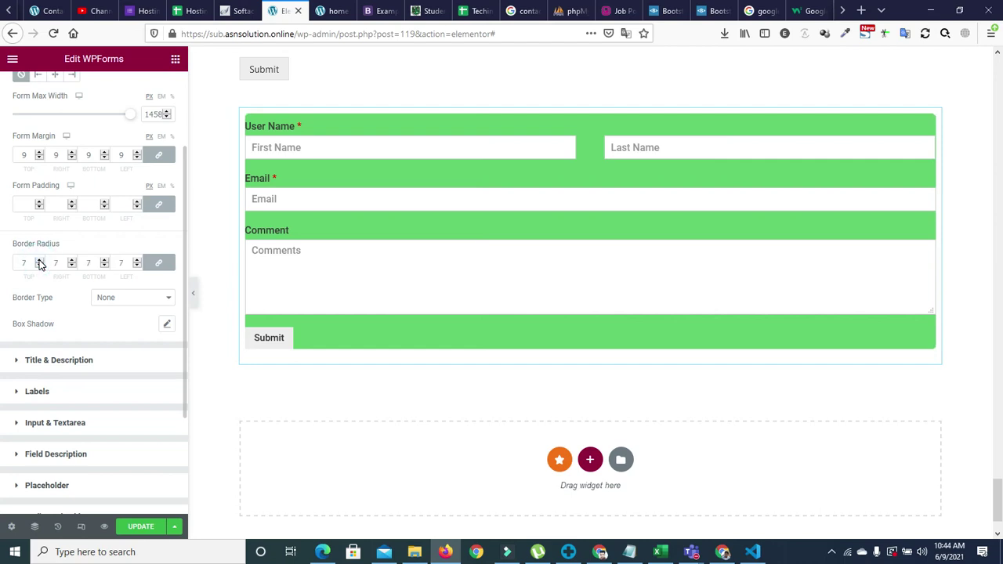
{"action": "left_click", "coordinate": [40, 260]}
{"action": "left_click", "coordinate": [40, 260]}
Review the form container's border types, then try a box shadow with the default values and reset it.
{"action": "left_click", "coordinate": [114, 300]}
{"action": "left_click", "coordinate": [121, 300]}
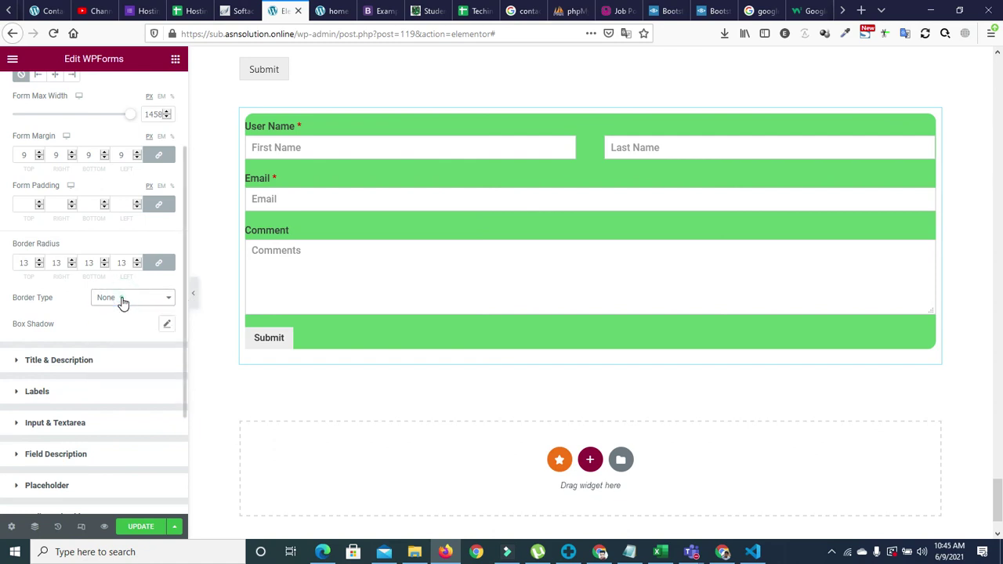
{"action": "scroll", "coordinate": [184, 310], "scroll_direction": "down", "scroll_amount": 1}
{"action": "left_click", "coordinate": [166, 294]}
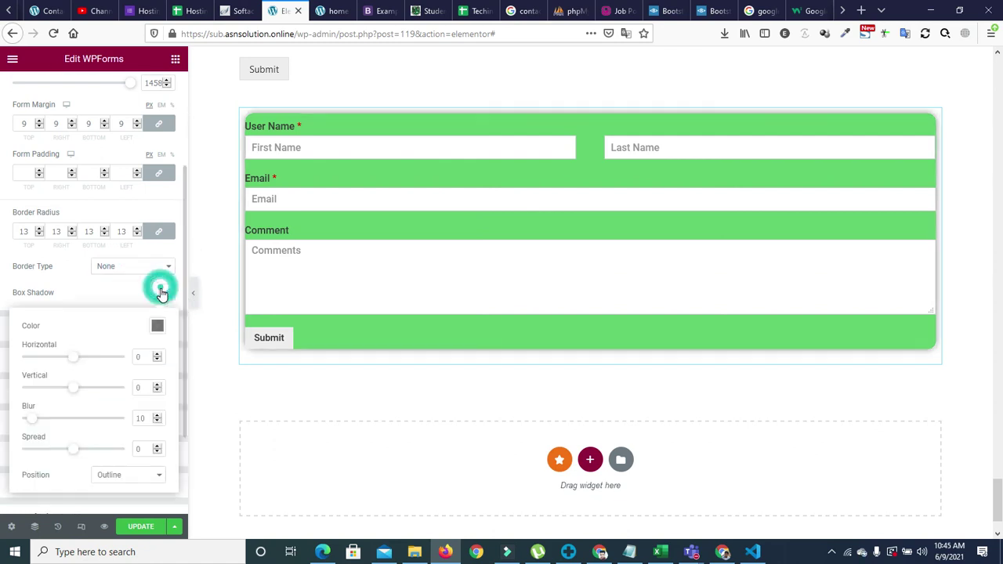
{"action": "left_click", "coordinate": [116, 287]}
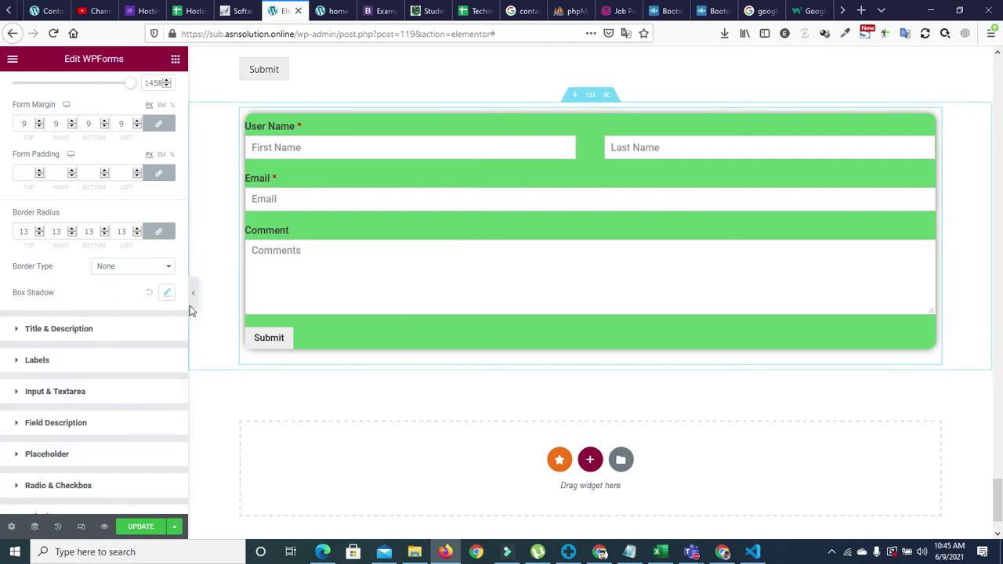
{"action": "left_click", "coordinate": [152, 294]}
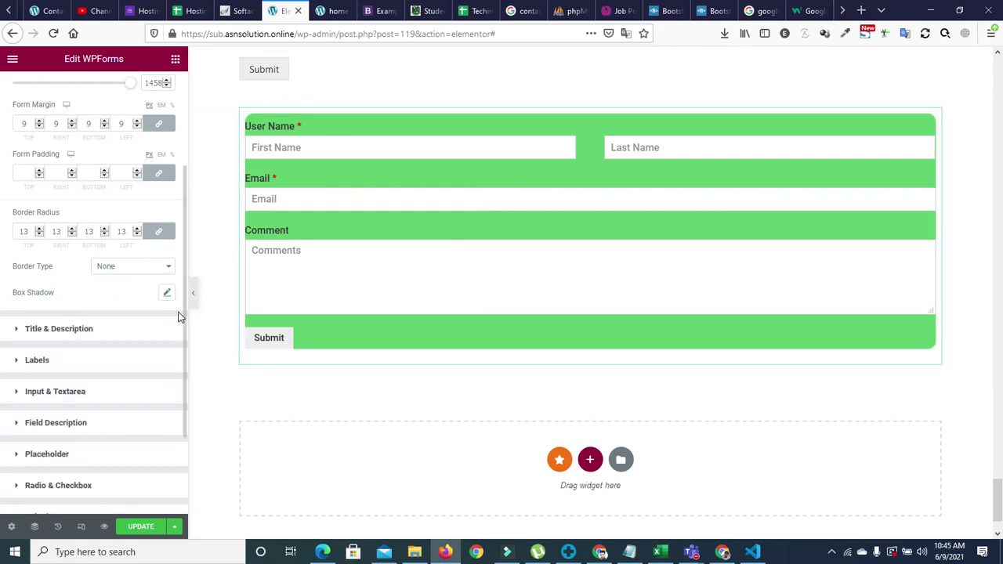
Review the style options for the form's title and description.
{"action": "scroll", "coordinate": [181, 337], "scroll_direction": "down", "scroll_amount": 2}
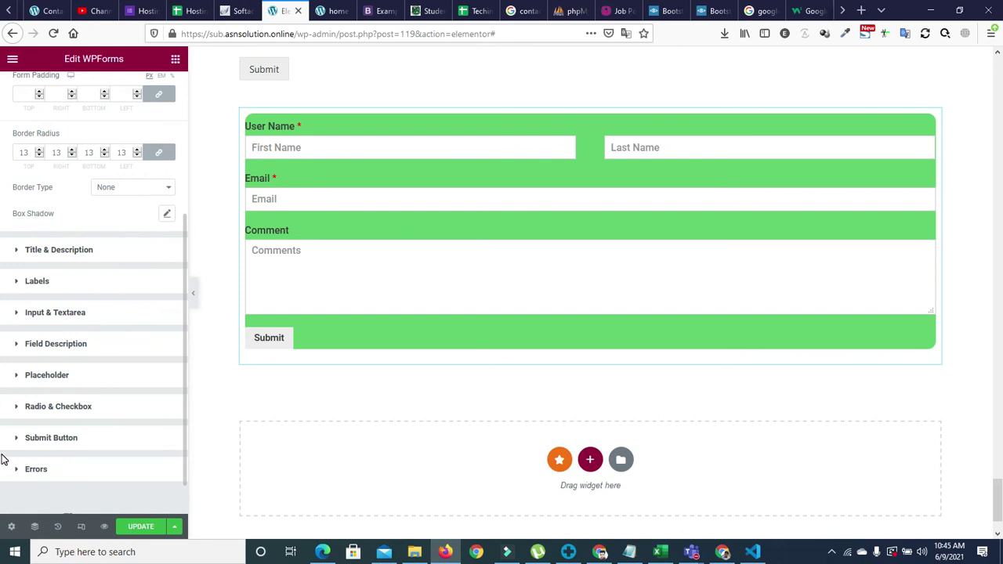
{"action": "left_click", "coordinate": [17, 254]}
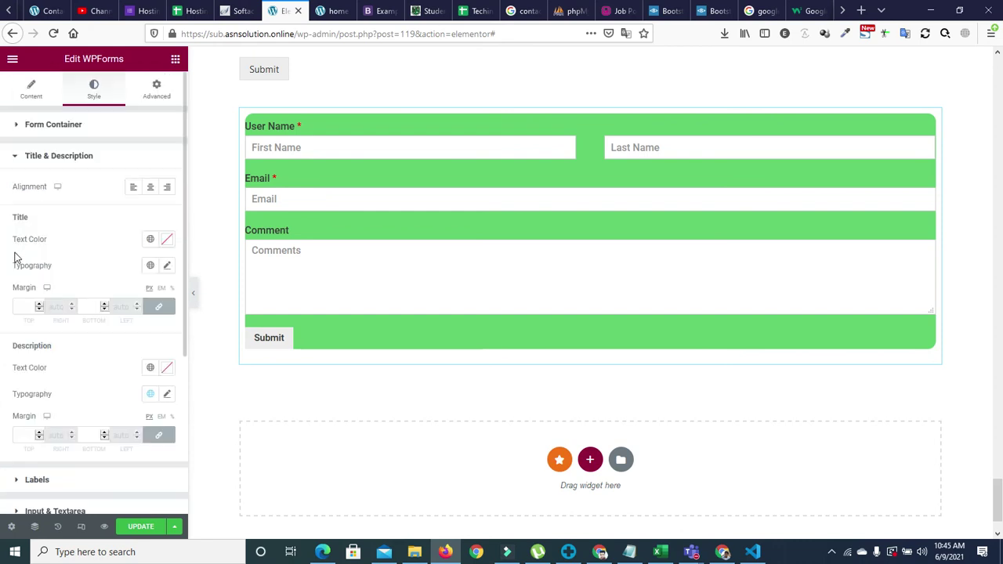
{"action": "left_click", "coordinate": [18, 159]}
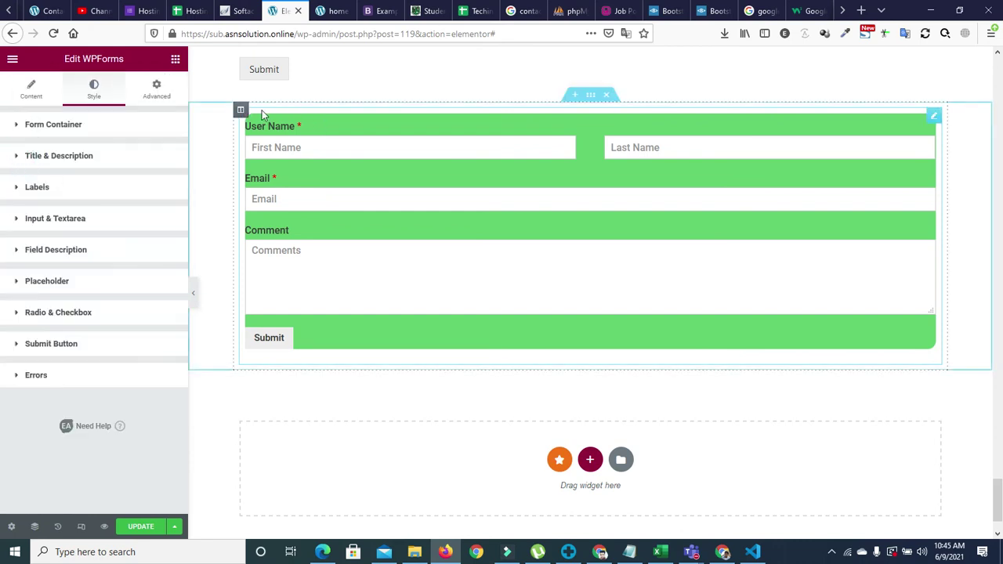
Try the global Primary and Secondary colors on the form labels, and set their text color to New Global Color (#FFFFFF).
{"action": "left_click", "coordinate": [16, 189]}
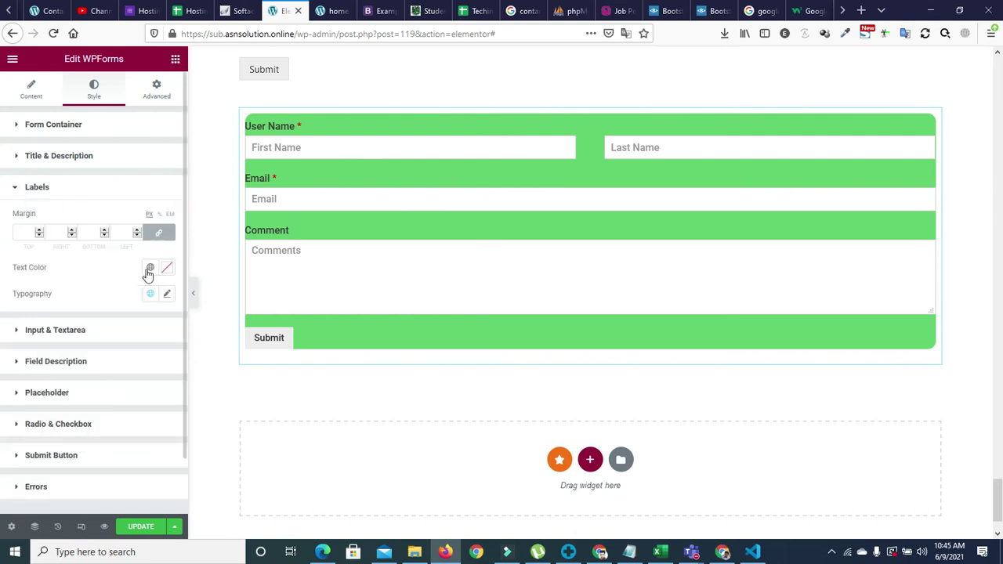
{"action": "left_click", "coordinate": [148, 270]}
{"action": "left_click", "coordinate": [47, 329]}
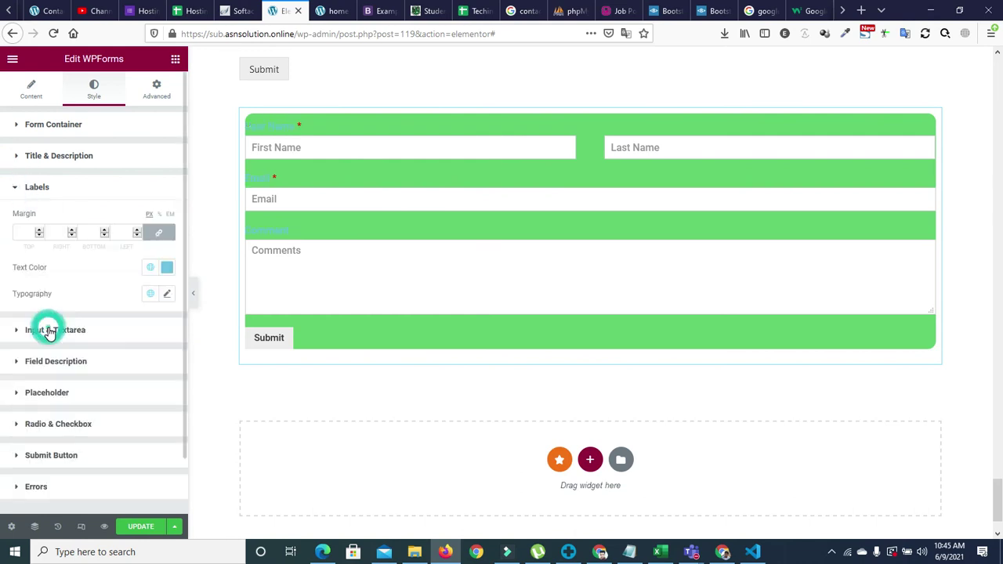
{"action": "left_click", "coordinate": [150, 267]}
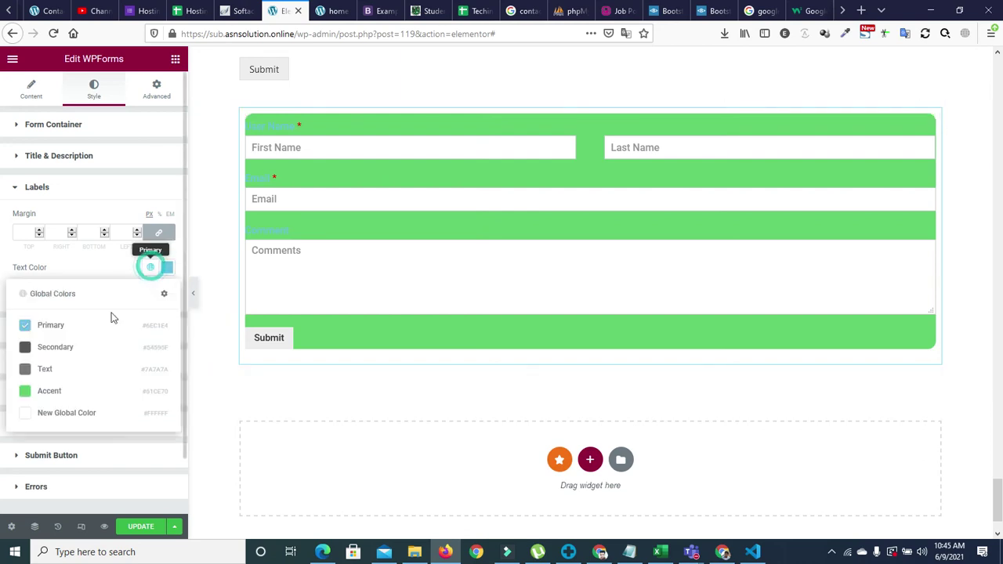
{"action": "left_click", "coordinate": [47, 348]}
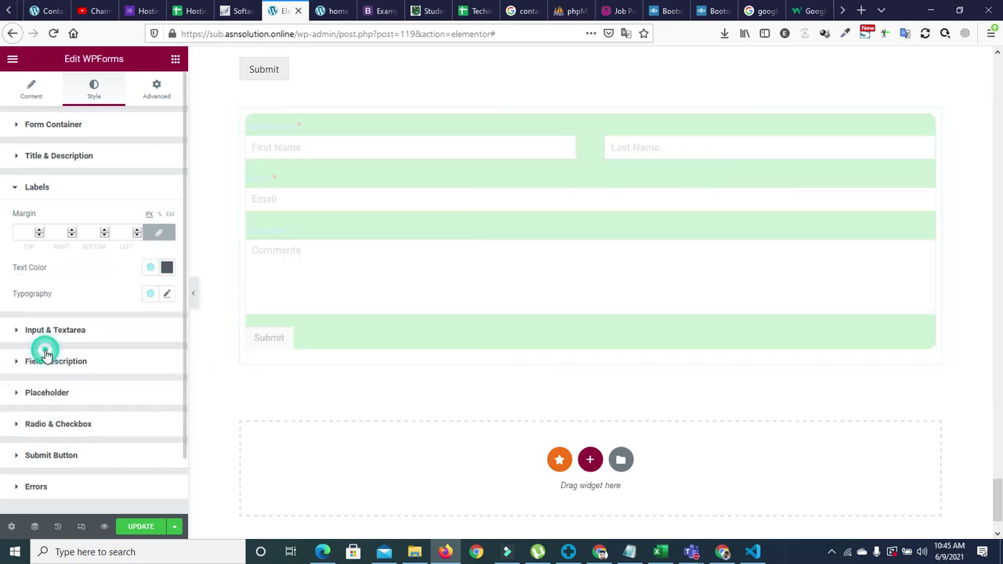
{"action": "left_click", "coordinate": [149, 269]}
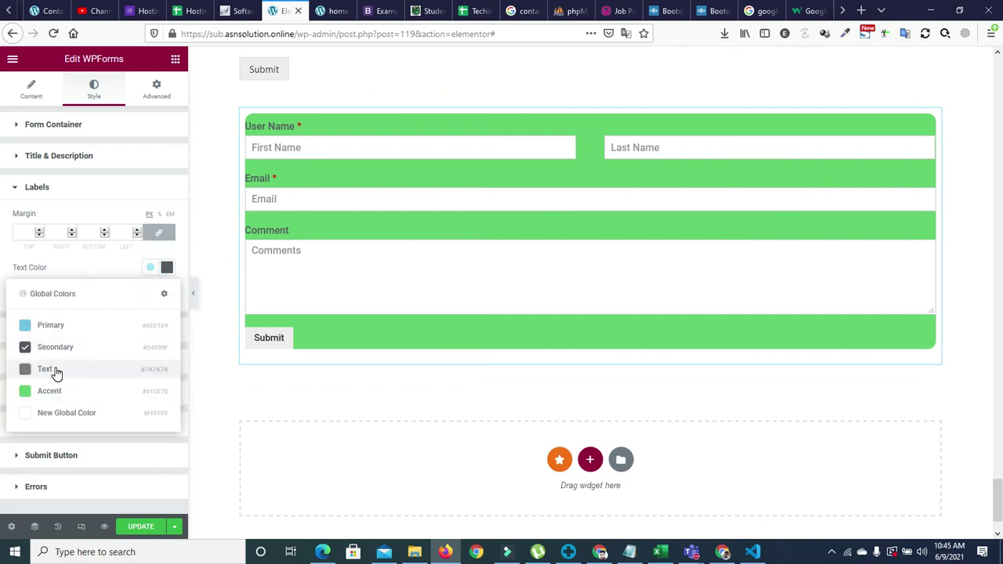
{"action": "left_click", "coordinate": [47, 411]}
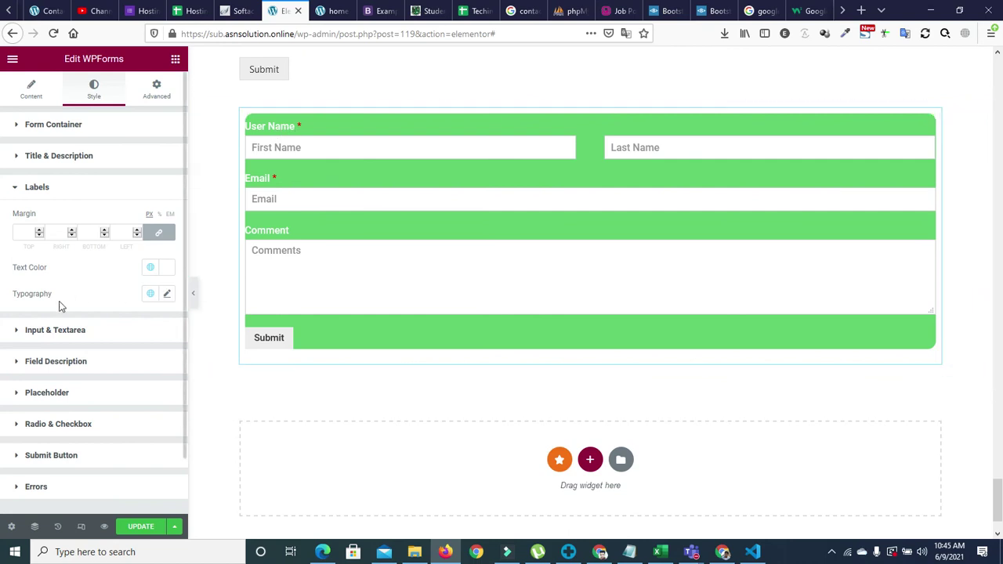
Increase the font size of the form labels in their typography settings.
{"action": "left_click", "coordinate": [165, 295]}
{"action": "left_click_drag", "start_coordinate": [24, 392], "coordinate": [37, 399]}
{"action": "left_click", "coordinate": [90, 291]}
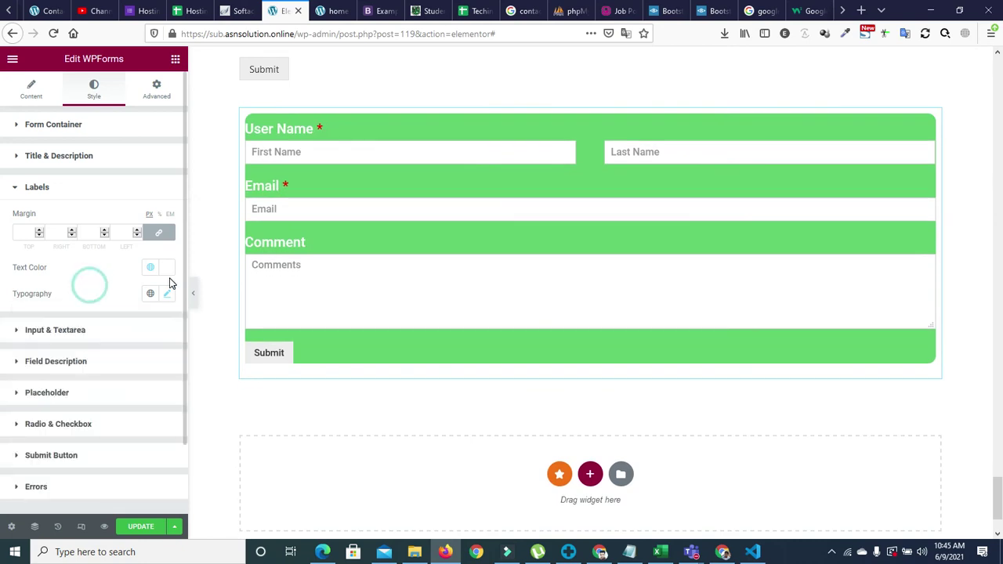
Set the border type of the form's input and textarea fields to Solid.
{"action": "left_click_drag", "start_coordinate": [184, 282], "coordinate": [179, 354]}
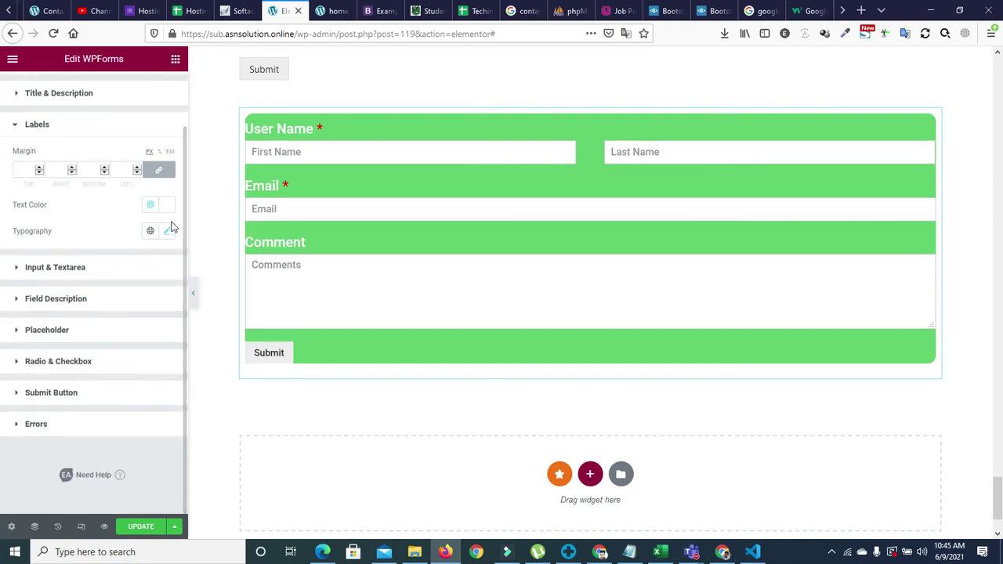
{"action": "left_click", "coordinate": [14, 267]}
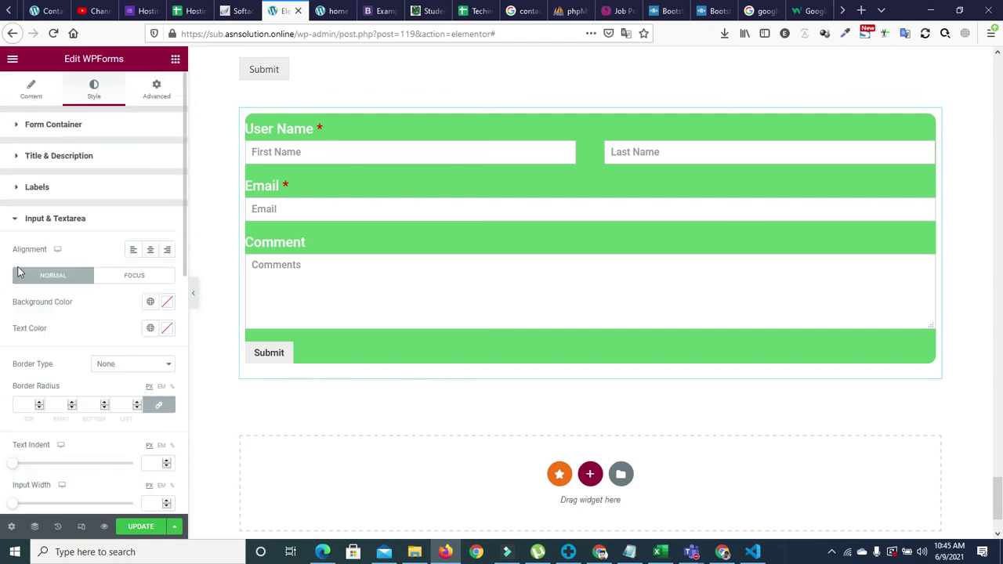
{"action": "left_click", "coordinate": [183, 217]}
{"action": "left_click_drag", "start_coordinate": [186, 288], "coordinate": [189, 141]}
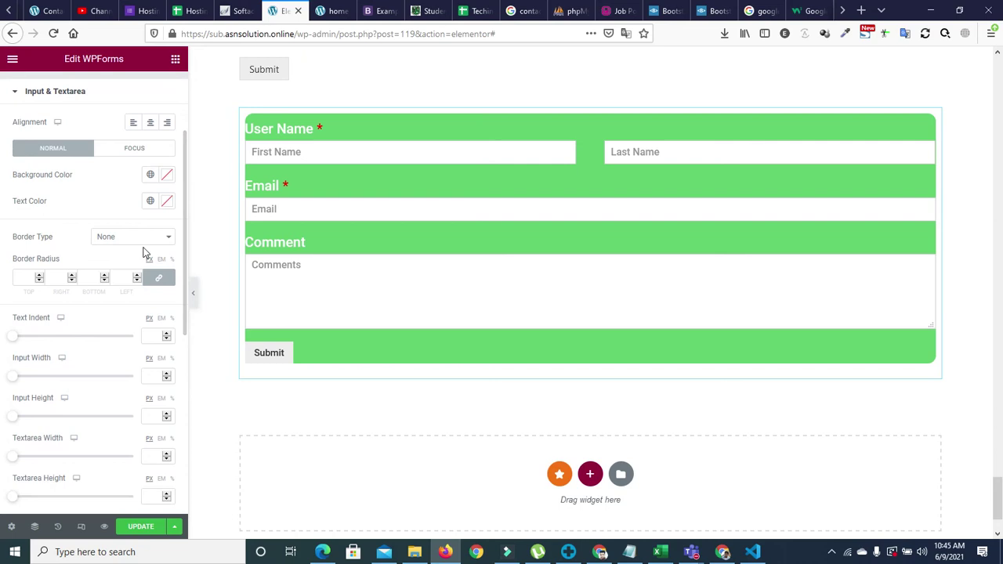
{"action": "left_click", "coordinate": [135, 239]}
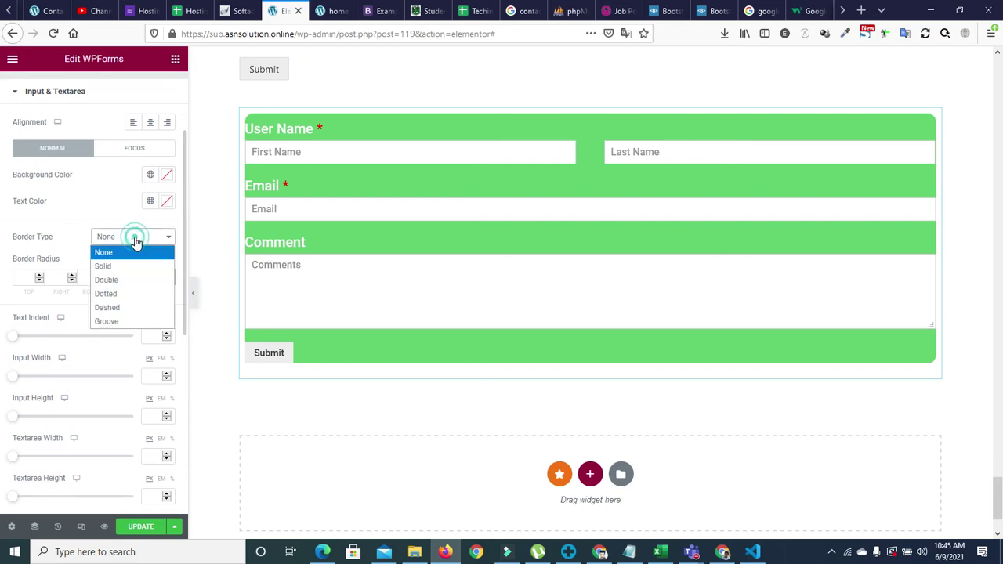
{"action": "left_click", "coordinate": [115, 266]}
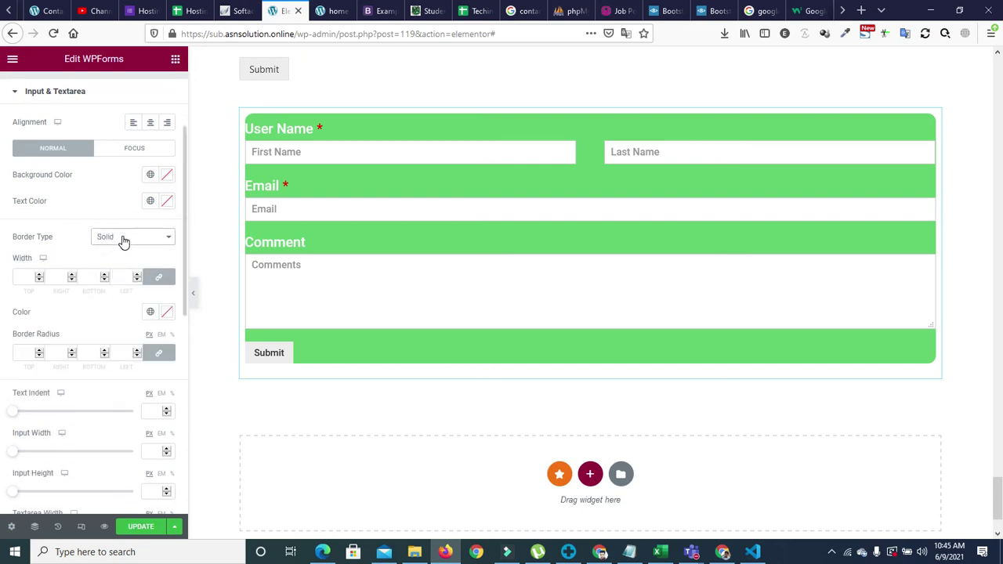
Unlink the fields' border widths, set only the bottom border to 3, and give the border the global Secondary color.
{"action": "left_click", "coordinate": [160, 280]}
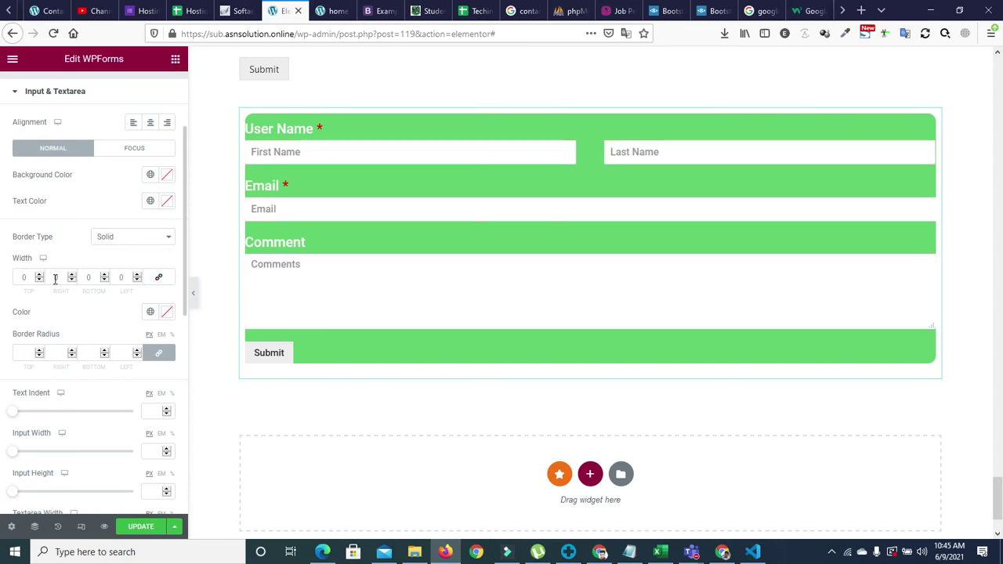
{"action": "left_click", "coordinate": [104, 284]}
{"action": "left_click", "coordinate": [105, 283]}
{"action": "left_click", "coordinate": [105, 281]}
{"action": "left_click", "coordinate": [105, 280]}
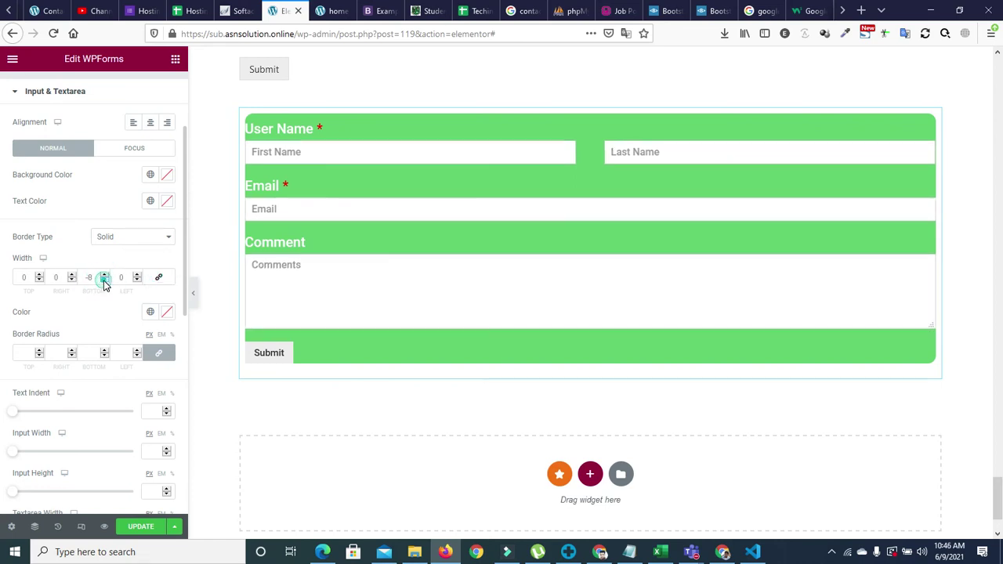
{"action": "left_click", "coordinate": [104, 273]}
{"action": "left_click", "coordinate": [105, 273]}
{"action": "left_click", "coordinate": [105, 274]}
{"action": "left_click", "coordinate": [105, 274]}
{"action": "left_click", "coordinate": [106, 274]}
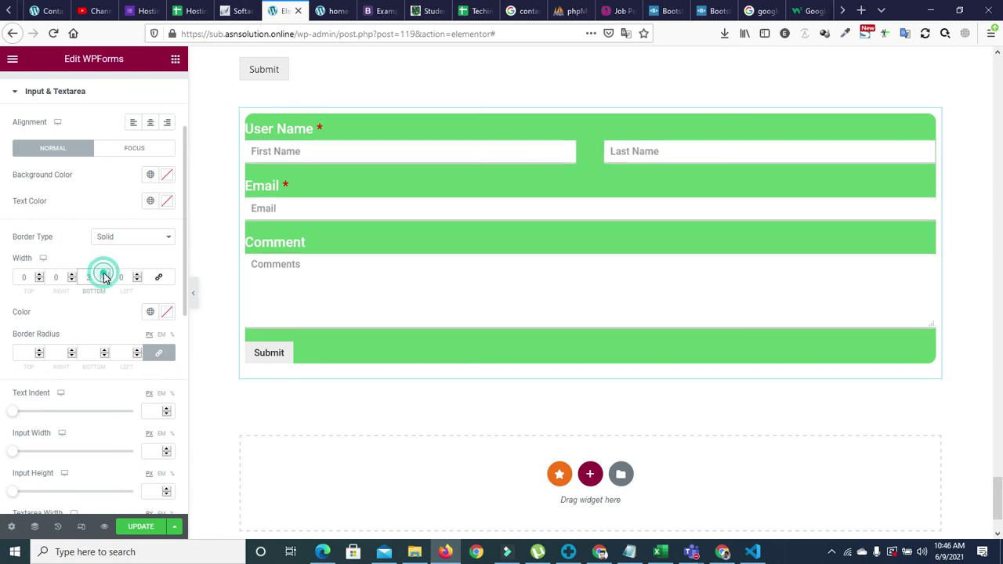
{"action": "left_click", "coordinate": [105, 274]}
{"action": "left_click", "coordinate": [105, 280]}
{"action": "left_click", "coordinate": [104, 281]}
{"action": "left_click", "coordinate": [105, 280]}
{"action": "left_click", "coordinate": [105, 280]}
{"action": "left_click", "coordinate": [105, 280]}
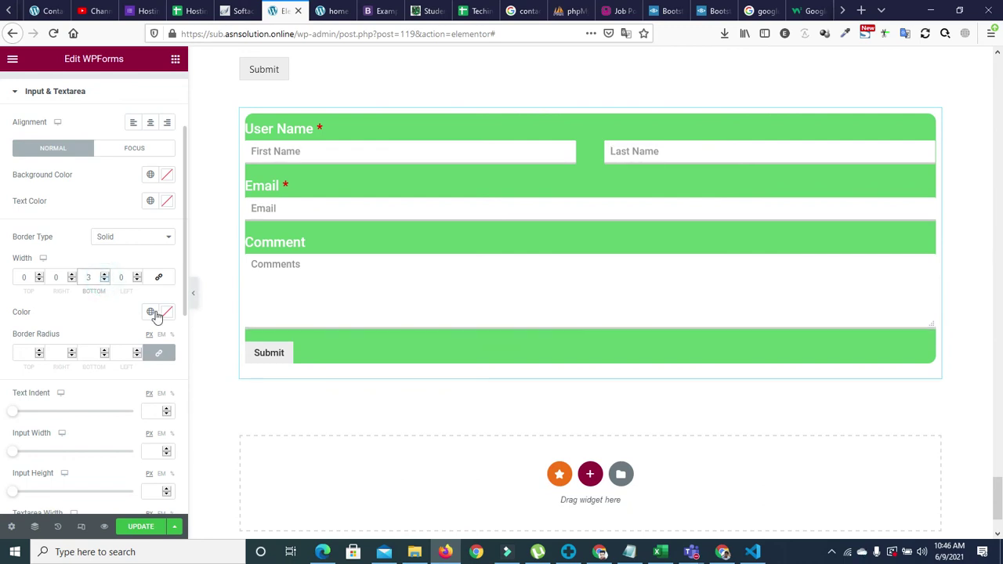
{"action": "left_click", "coordinate": [154, 312]}
{"action": "left_click", "coordinate": [50, 392]}
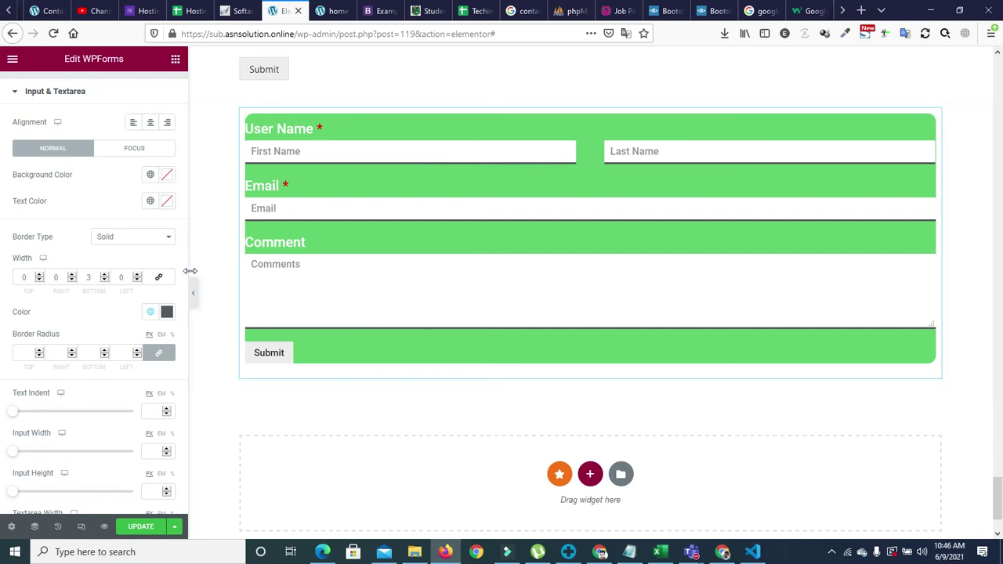
Try the global Accent color as the input and textarea background, clear it and apply Accent again.
{"action": "scroll", "coordinate": [182, 329], "scroll_direction": "down", "scroll_amount": 3}
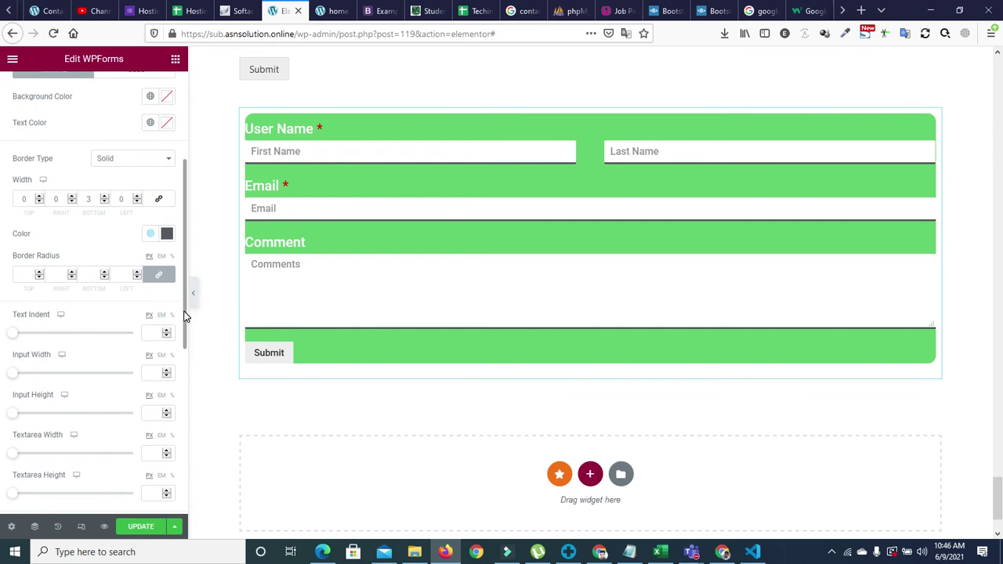
{"action": "scroll", "coordinate": [183, 329], "scroll_direction": "up", "scroll_amount": 3}
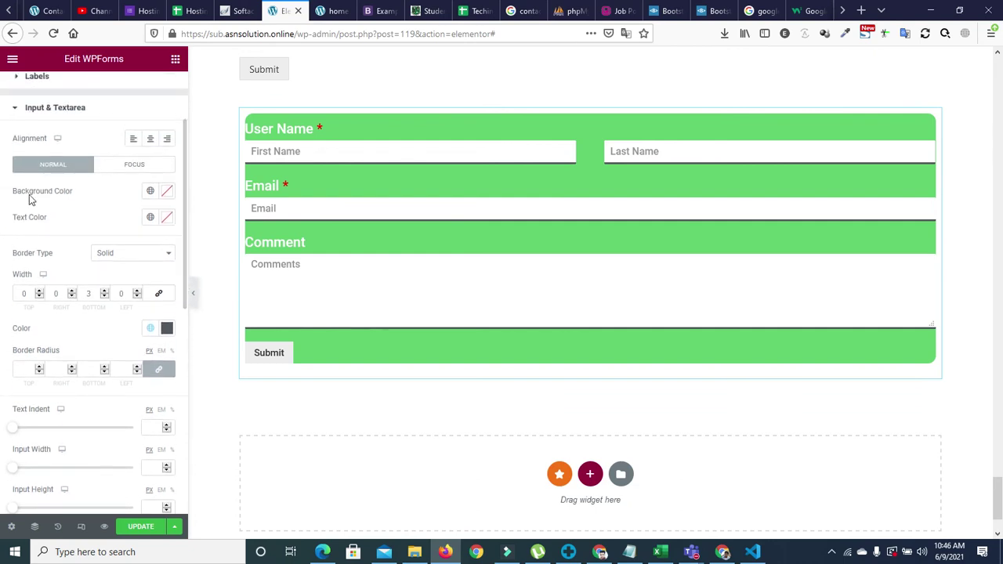
{"action": "left_click", "coordinate": [148, 192]}
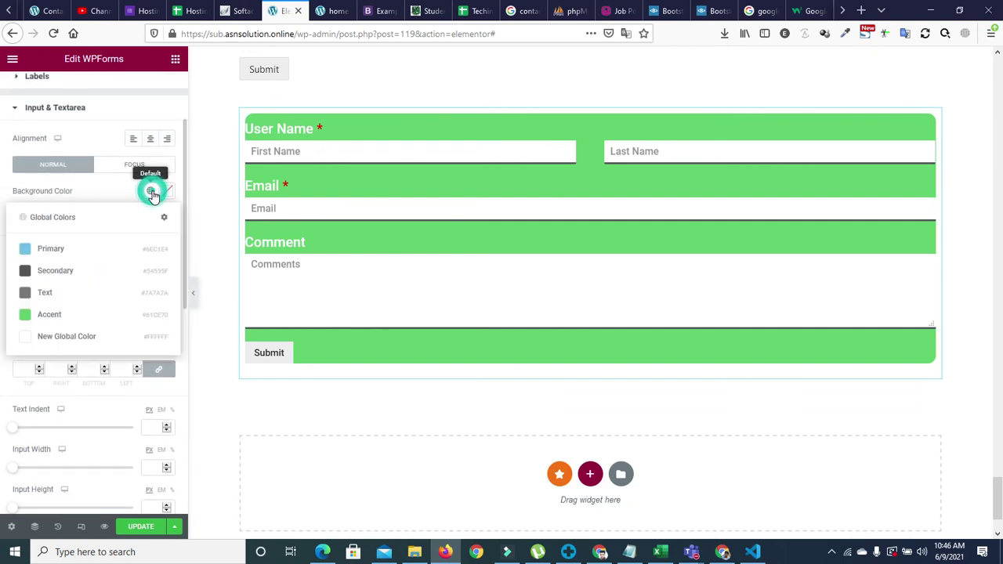
{"action": "left_click", "coordinate": [46, 314]}
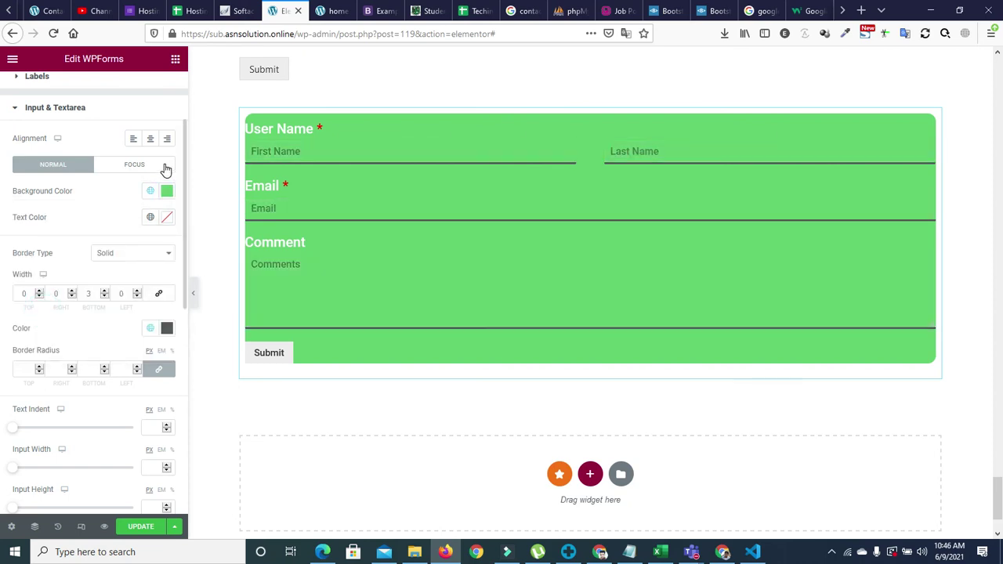
{"action": "left_click", "coordinate": [145, 195]}
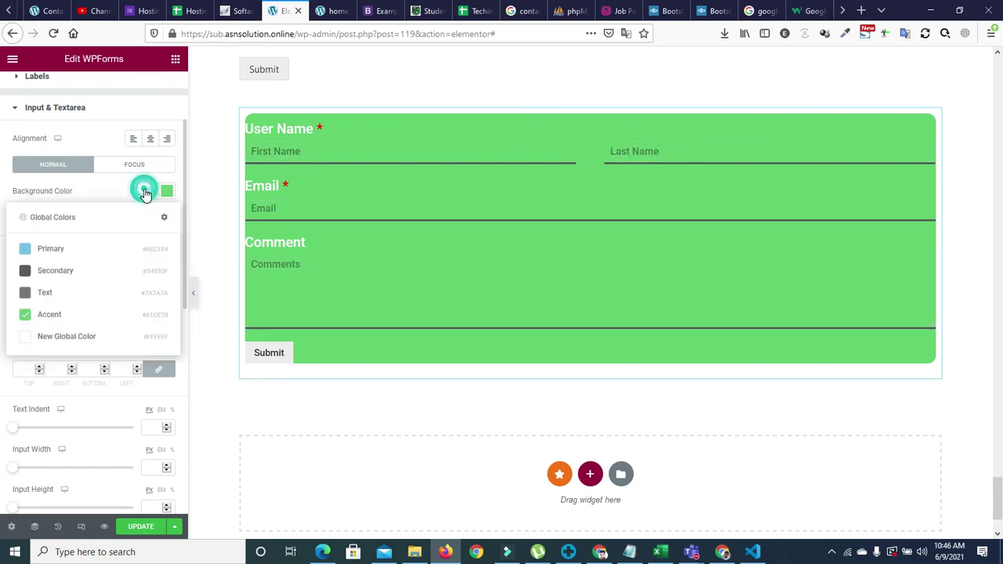
{"action": "left_click", "coordinate": [166, 192]}
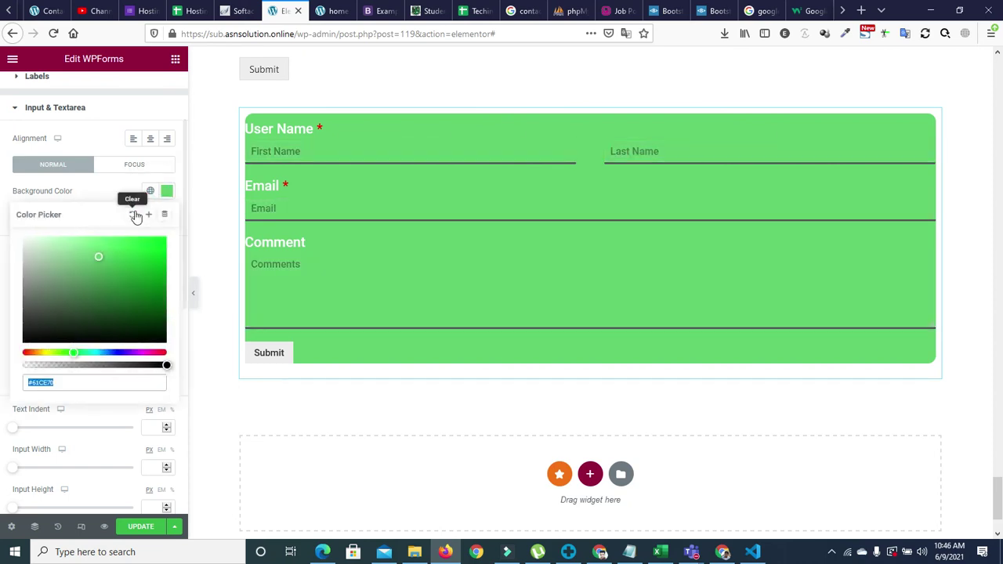
{"action": "left_click", "coordinate": [134, 214]}
{"action": "left_click", "coordinate": [150, 191]}
{"action": "left_click", "coordinate": [32, 316]}
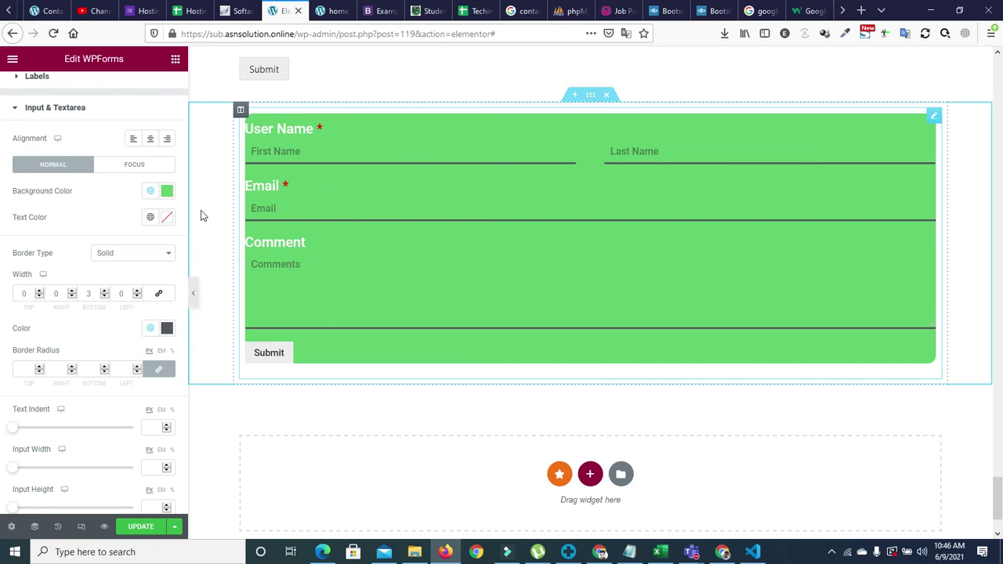
Set the input fields' background to the global Text color and their text color to New Global Color.
{"action": "left_click", "coordinate": [151, 192]}
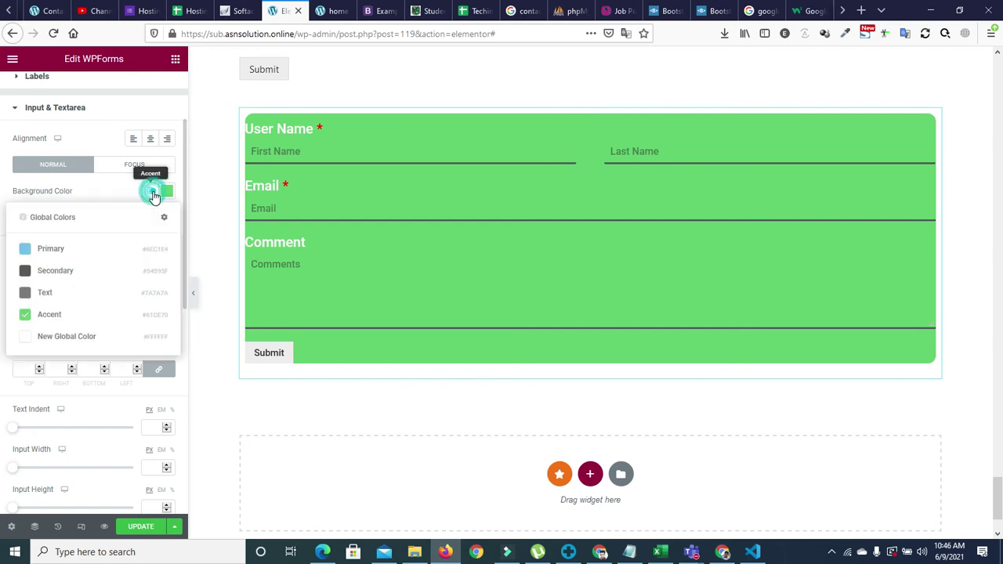
{"action": "left_click", "coordinate": [66, 293]}
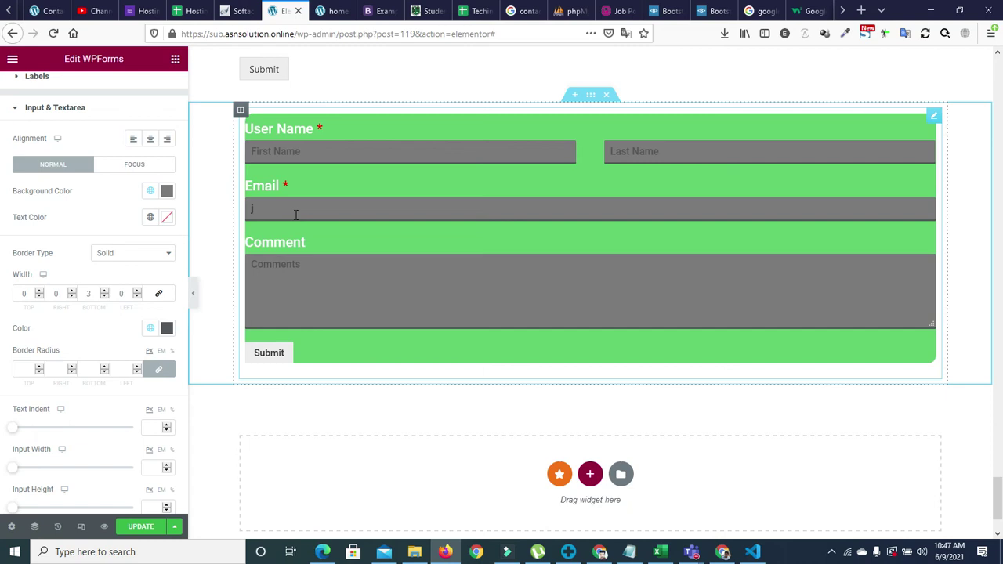
{"action": "left_click", "coordinate": [150, 217]}
{"action": "left_click", "coordinate": [40, 365]}
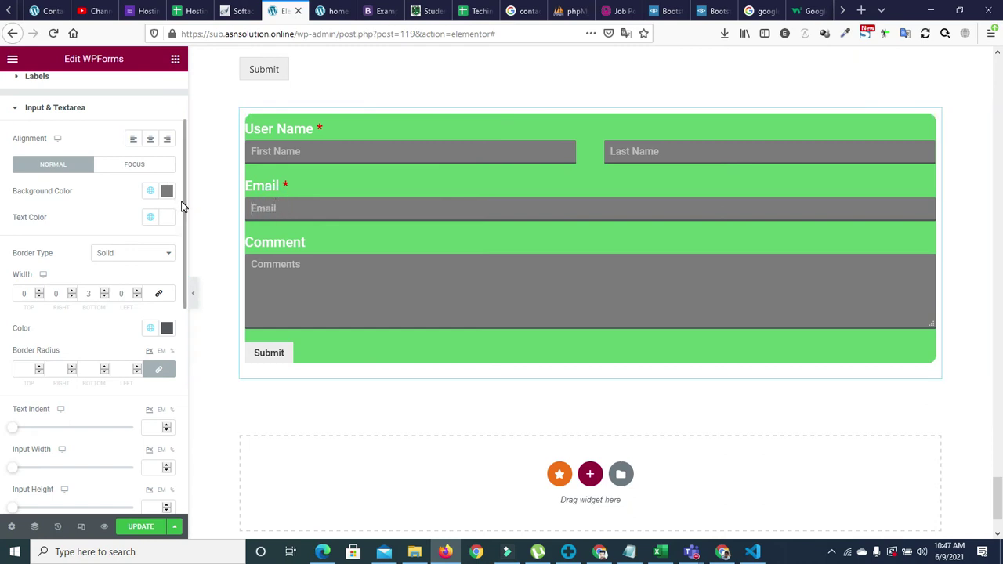
Set the text indent of the input and textarea fields to 11 px.
{"action": "left_click_drag", "start_coordinate": [185, 208], "coordinate": [183, 278]}
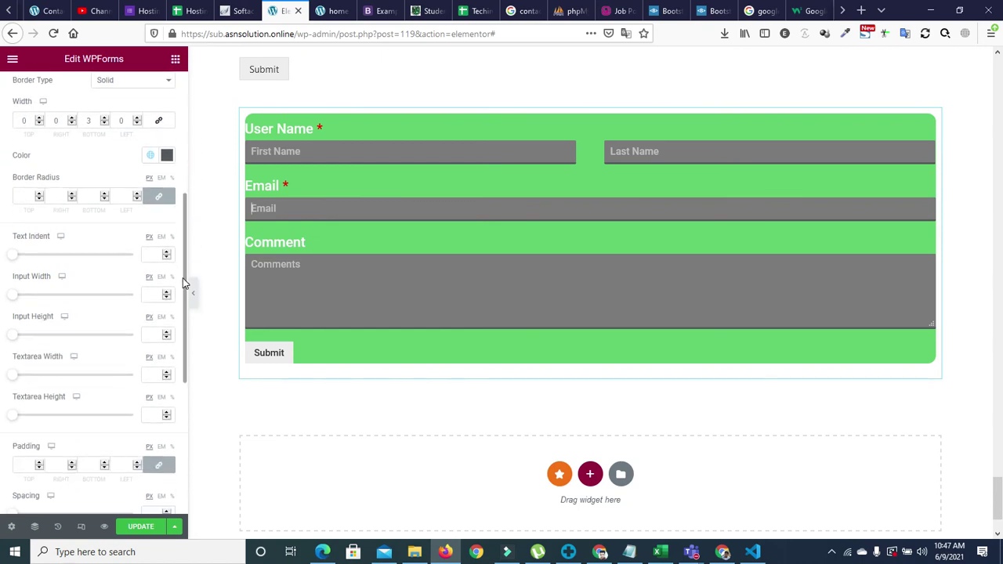
{"action": "left_click", "coordinate": [16, 256]}
{"action": "left_click_drag", "start_coordinate": [15, 258], "coordinate": [37, 260]}
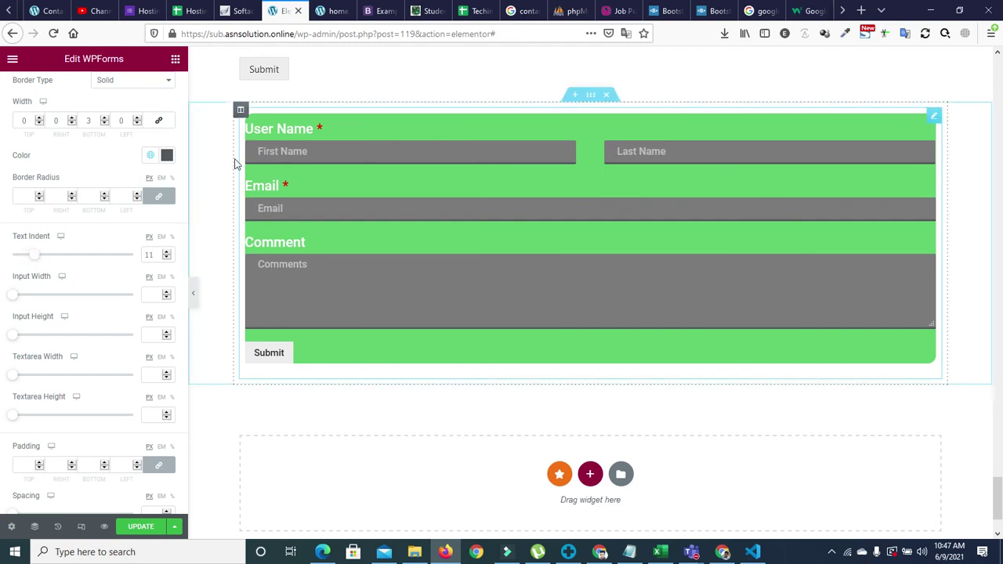
Set the input fields' width to 1200 px and their height to 58 px.
{"action": "left_click_drag", "start_coordinate": [15, 300], "coordinate": [317, 299]}
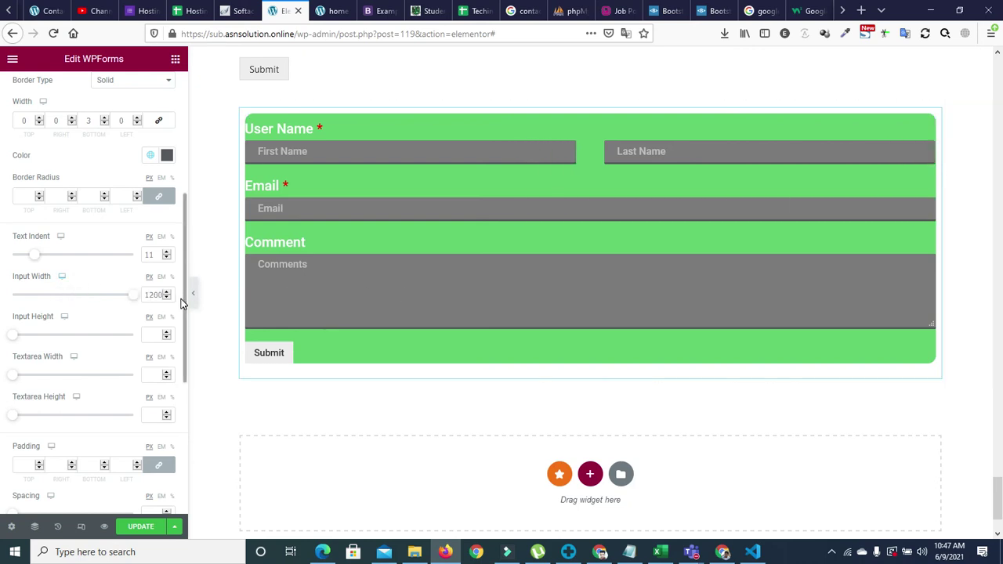
{"action": "left_click_drag", "start_coordinate": [185, 303], "coordinate": [185, 335]}
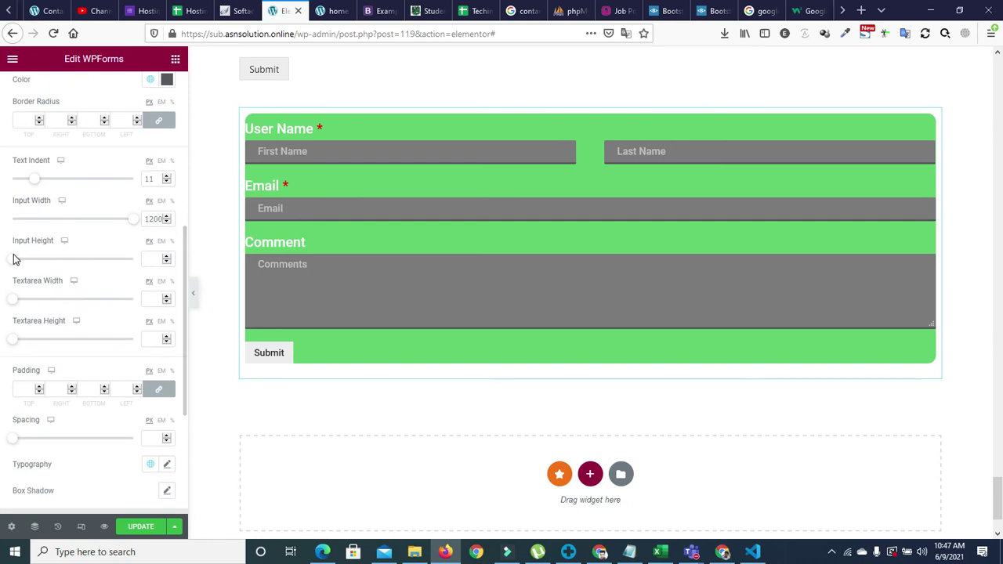
{"action": "left_click_drag", "start_coordinate": [14, 261], "coordinate": [102, 264]}
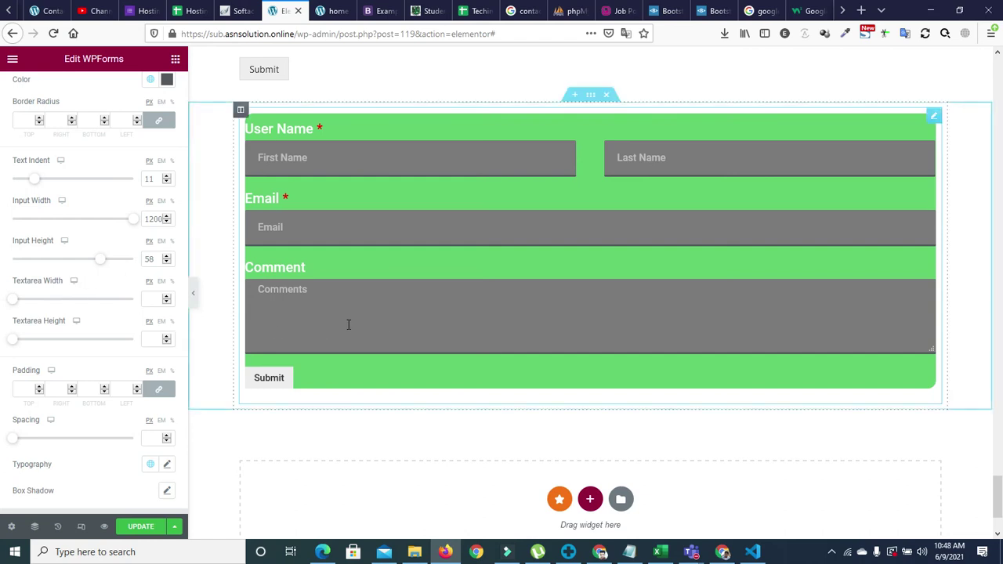
Set the comment textarea's width to 1200 px and its height to 223 px.
{"action": "left_click_drag", "start_coordinate": [12, 303], "coordinate": [193, 300]}
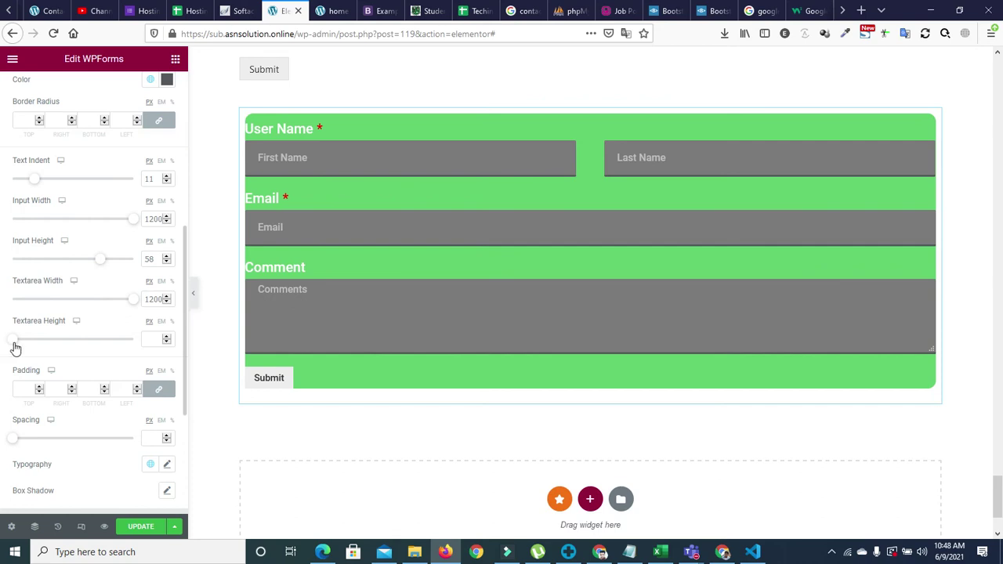
{"action": "left_click_drag", "start_coordinate": [16, 347], "coordinate": [84, 346]}
Set the input fields' padding to 8 px on all sides and their spacing to 2 px.
{"action": "left_click_drag", "start_coordinate": [184, 321], "coordinate": [175, 381]}
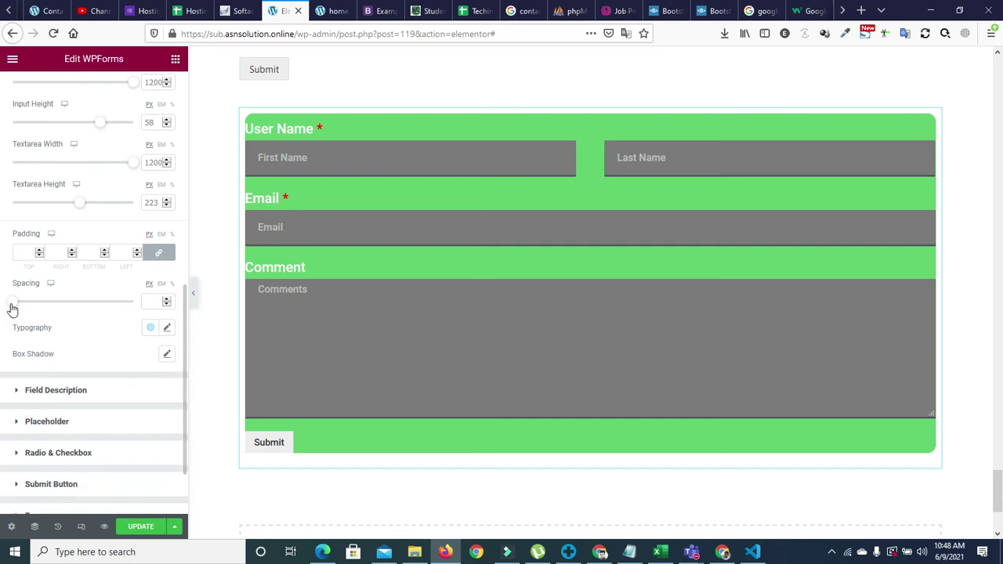
{"action": "left_click", "coordinate": [37, 251]}
{"action": "left_click", "coordinate": [37, 251]}
{"action": "left_click", "coordinate": [38, 250]}
{"action": "left_click", "coordinate": [37, 251]}
{"action": "left_click", "coordinate": [38, 250]}
{"action": "left_click", "coordinate": [37, 251]}
{"action": "left_click", "coordinate": [38, 250]}
{"action": "left_click", "coordinate": [37, 250]}
{"action": "left_click", "coordinate": [38, 251]}
{"action": "left_click", "coordinate": [38, 251]}
{"action": "left_click", "coordinate": [37, 251]}
{"action": "left_click", "coordinate": [37, 251]}
{"action": "left_click", "coordinate": [37, 251]}
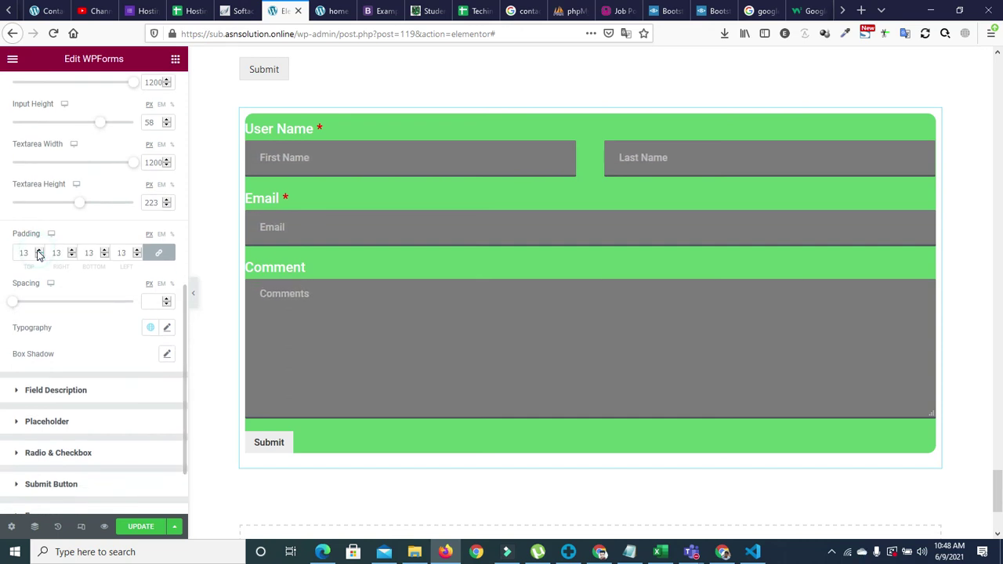
{"action": "left_click", "coordinate": [39, 256]}
{"action": "left_click", "coordinate": [39, 256]}
{"action": "left_click", "coordinate": [40, 256]}
{"action": "left_click", "coordinate": [39, 256]}
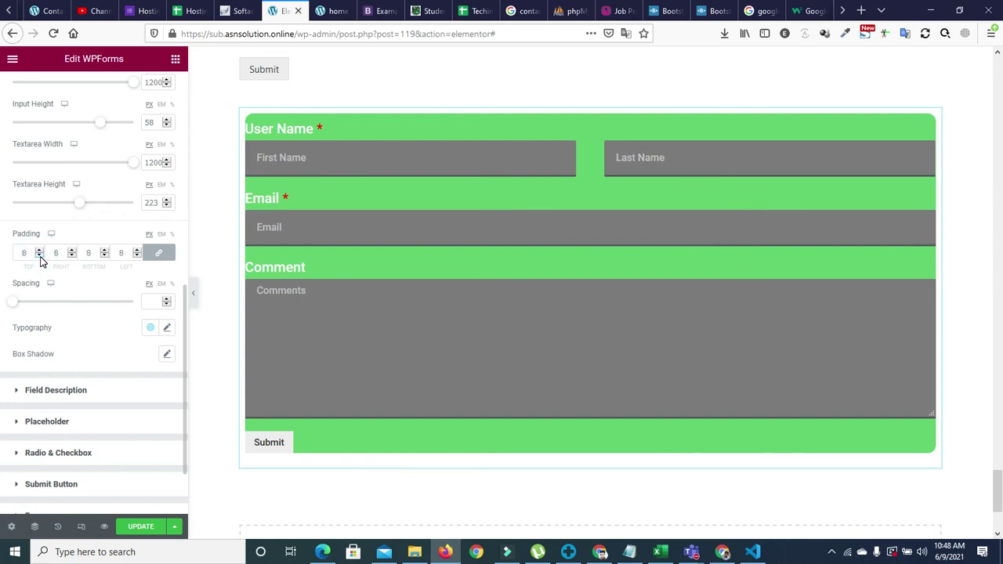
{"action": "left_click_drag", "start_coordinate": [12, 303], "coordinate": [15, 310]}
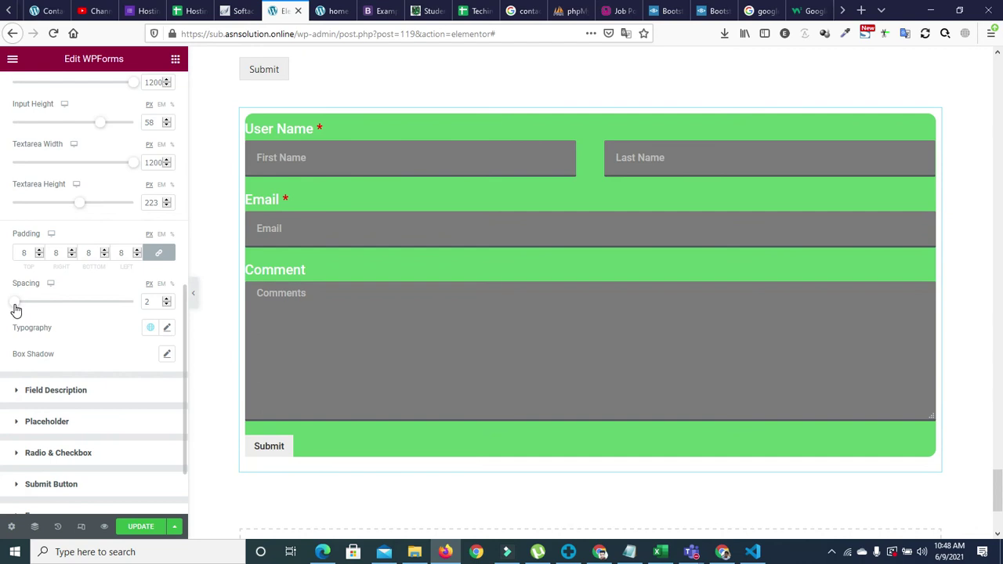
Set the spacing of the form's field descriptions to 16 px.
{"action": "left_click_drag", "start_coordinate": [185, 318], "coordinate": [186, 362]}
{"action": "left_click", "coordinate": [15, 301]}
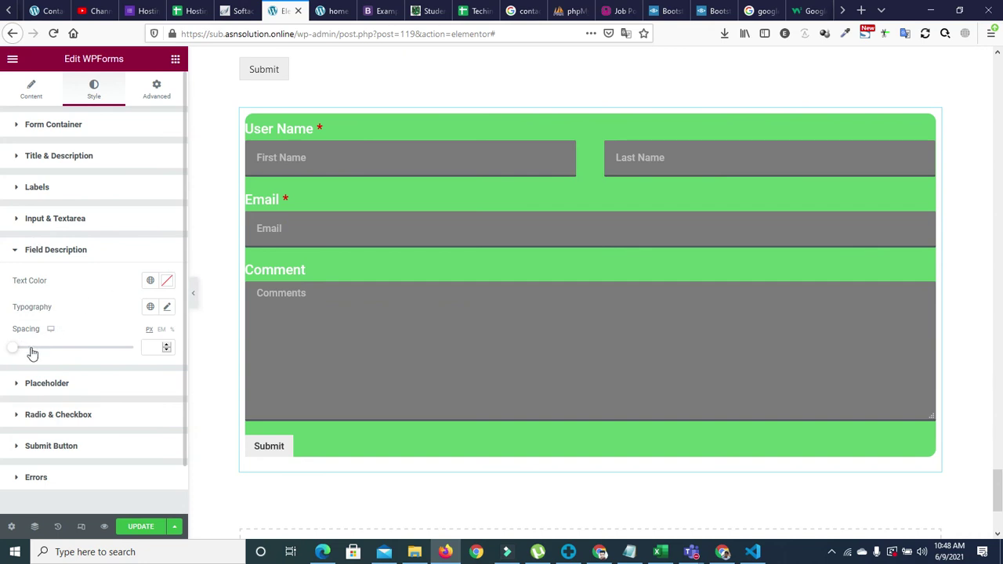
{"action": "left_click_drag", "start_coordinate": [20, 346], "coordinate": [32, 347]}
Apply the global Text color to the form's placeholder text and lower that color's opacity to about a quarter.
{"action": "left_click_drag", "start_coordinate": [182, 340], "coordinate": [179, 380]}
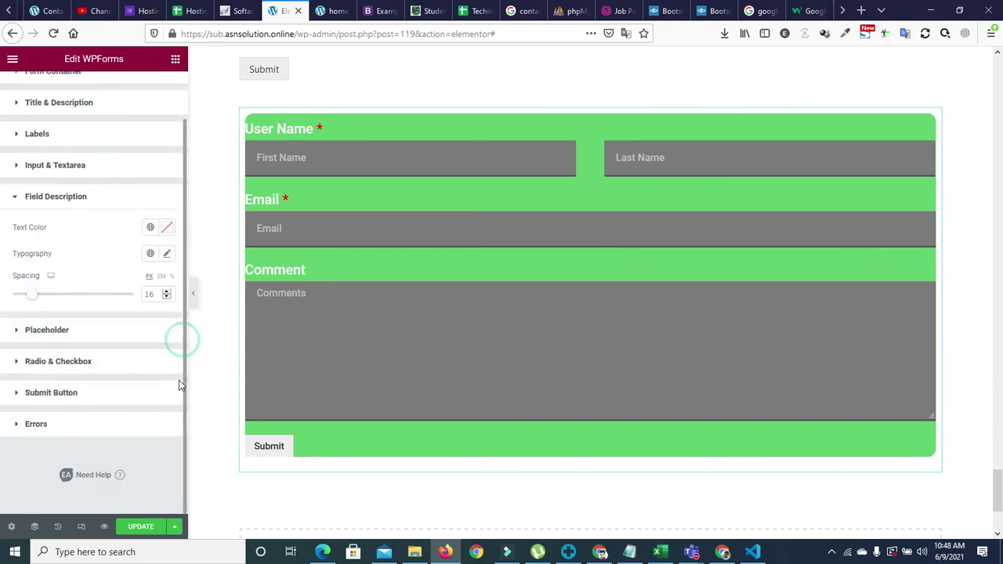
{"action": "left_click", "coordinate": [28, 335]}
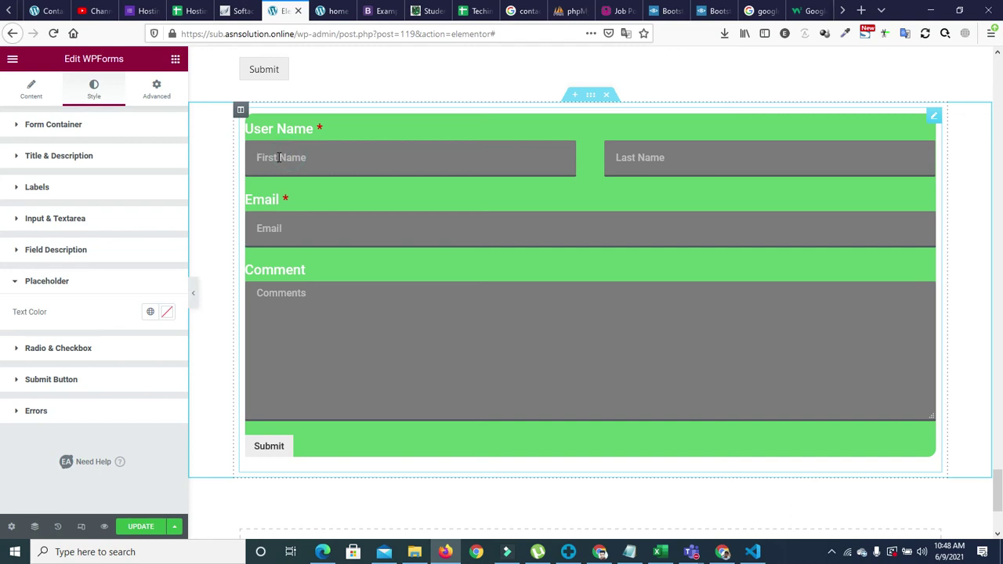
{"action": "left_click", "coordinate": [150, 311]}
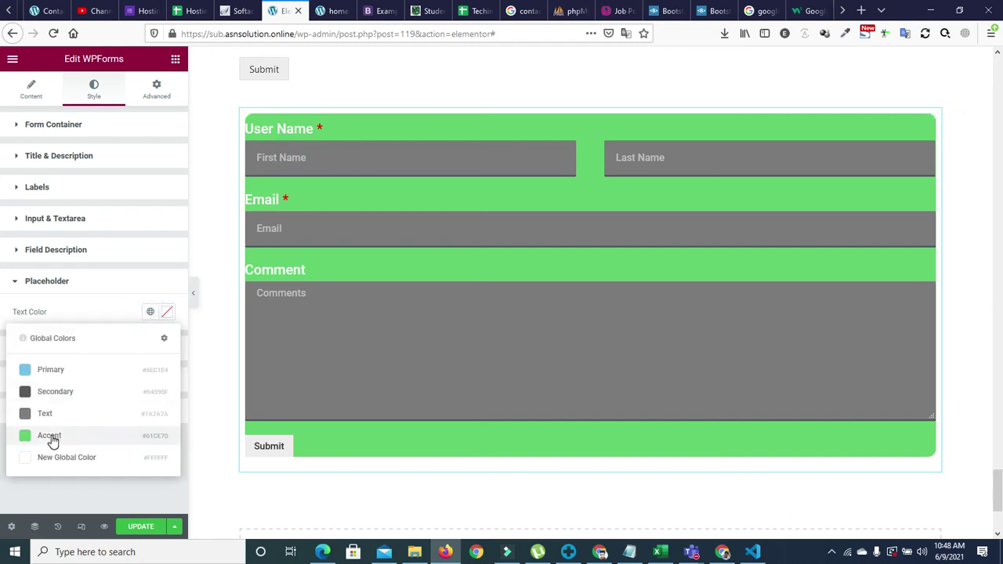
{"action": "left_click", "coordinate": [44, 414]}
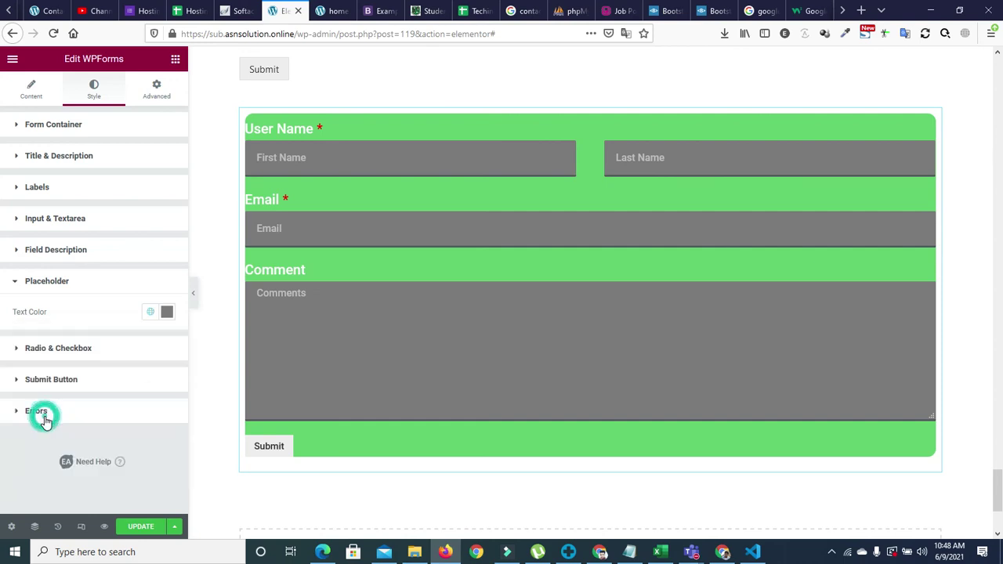
{"action": "left_click", "coordinate": [166, 314]}
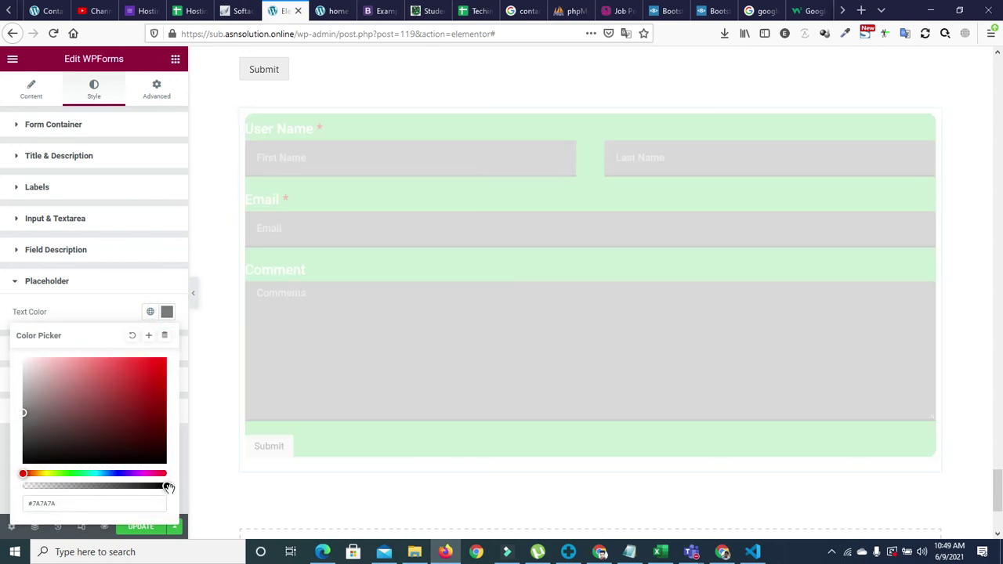
{"action": "left_click_drag", "start_coordinate": [168, 488], "coordinate": [59, 485]}
{"action": "left_click", "coordinate": [106, 307]}
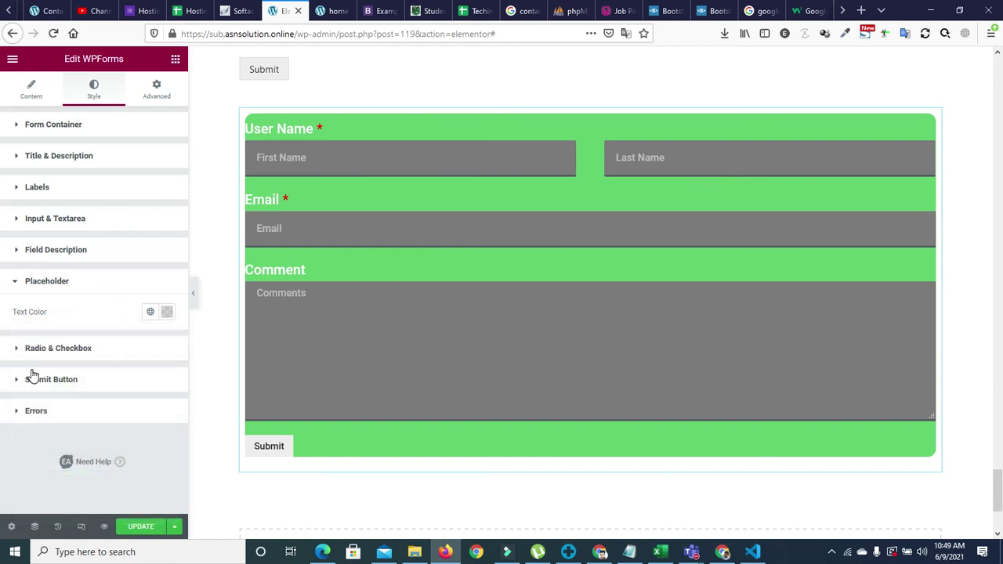
Align the form's Submit button to the left and set its custom width to 186 px.
{"action": "left_click", "coordinate": [18, 351]}
{"action": "left_click", "coordinate": [18, 315]}
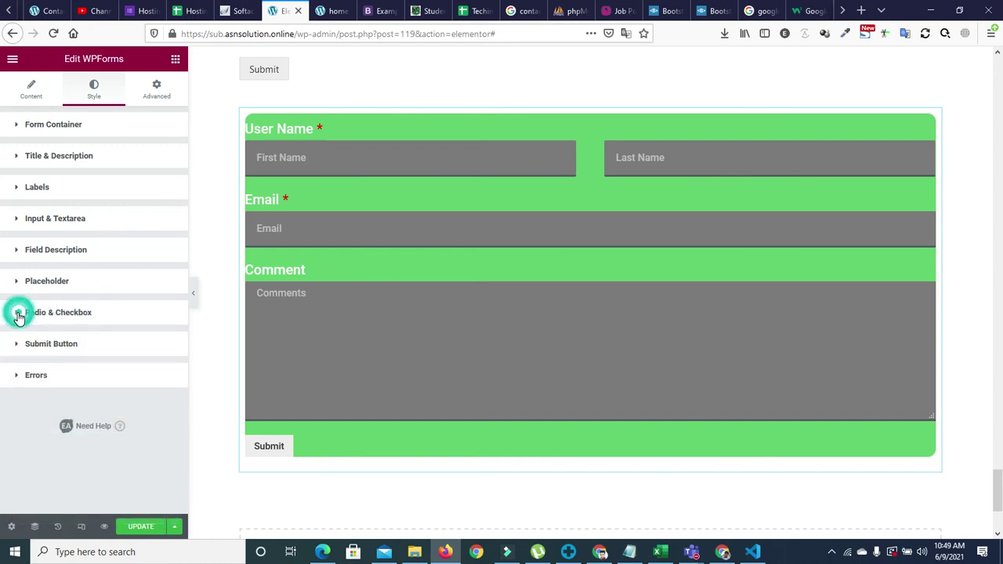
{"action": "left_click", "coordinate": [19, 346]}
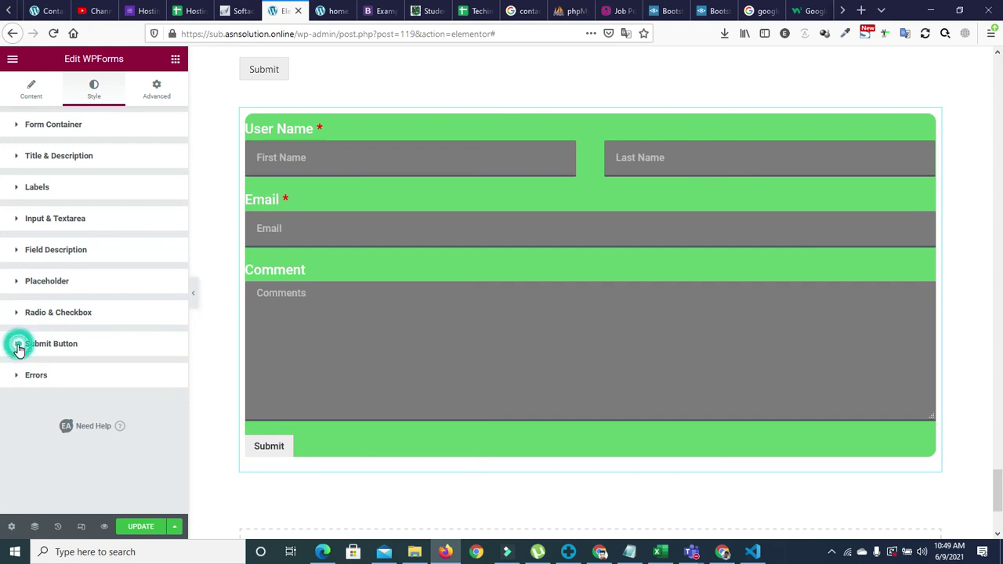
{"action": "scroll", "coordinate": [183, 286], "scroll_direction": "down", "scroll_amount": 3}
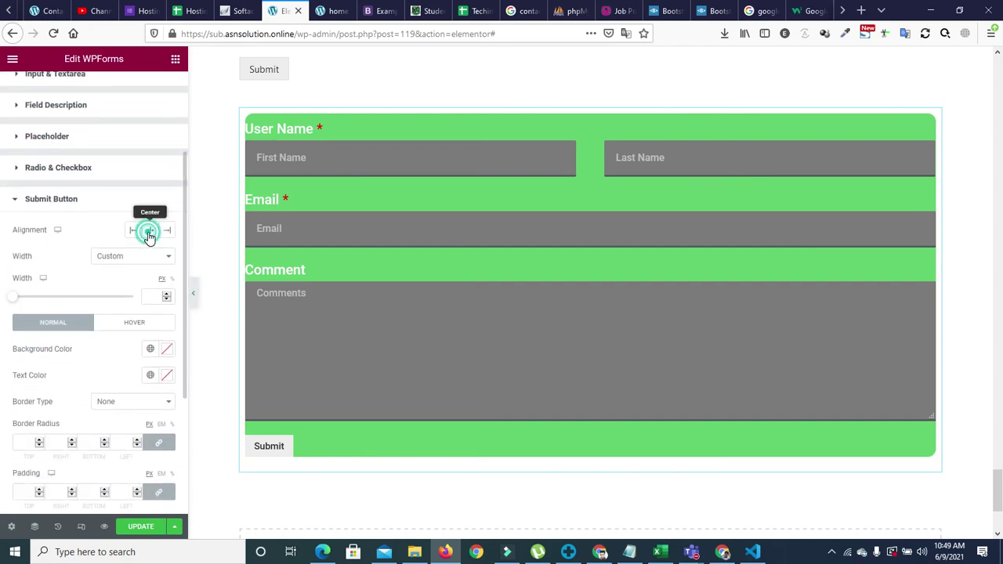
{"action": "left_click", "coordinate": [150, 233]}
{"action": "left_click", "coordinate": [133, 230]}
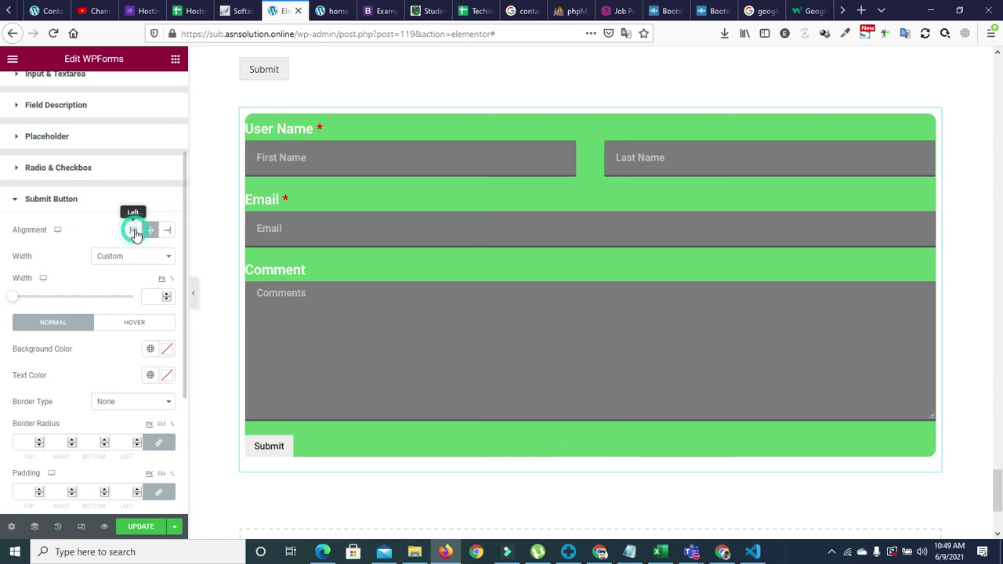
{"action": "left_click_drag", "start_coordinate": [10, 302], "coordinate": [31, 302]}
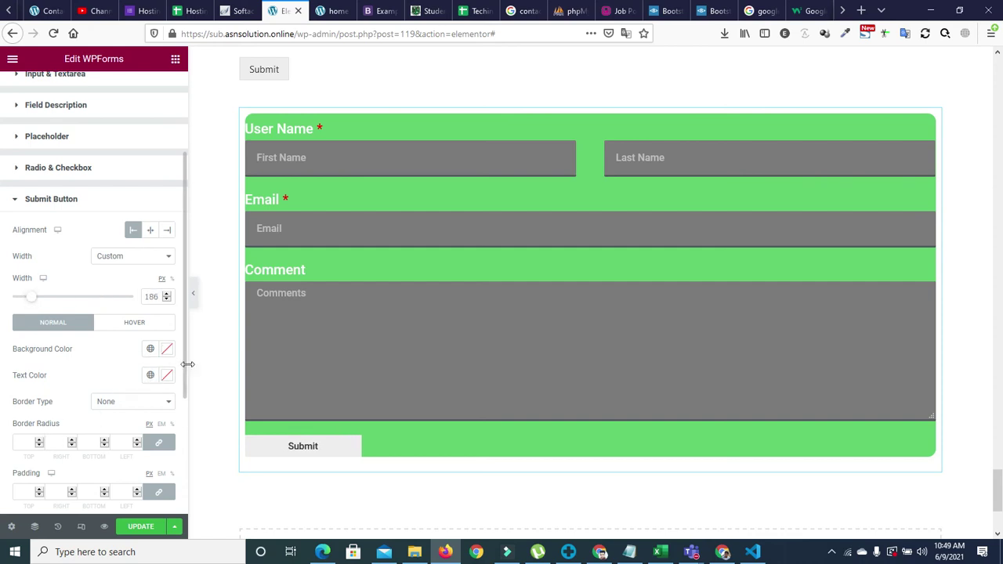
Set the Submit button's background to the global Text color and its text color to New Global Color.
{"action": "left_click", "coordinate": [149, 350]}
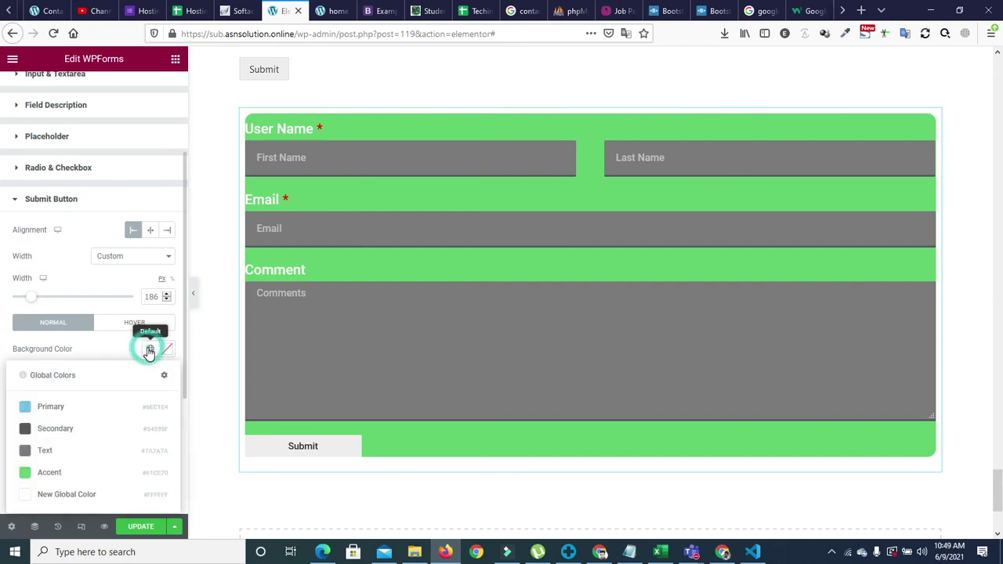
{"action": "left_click", "coordinate": [60, 450]}
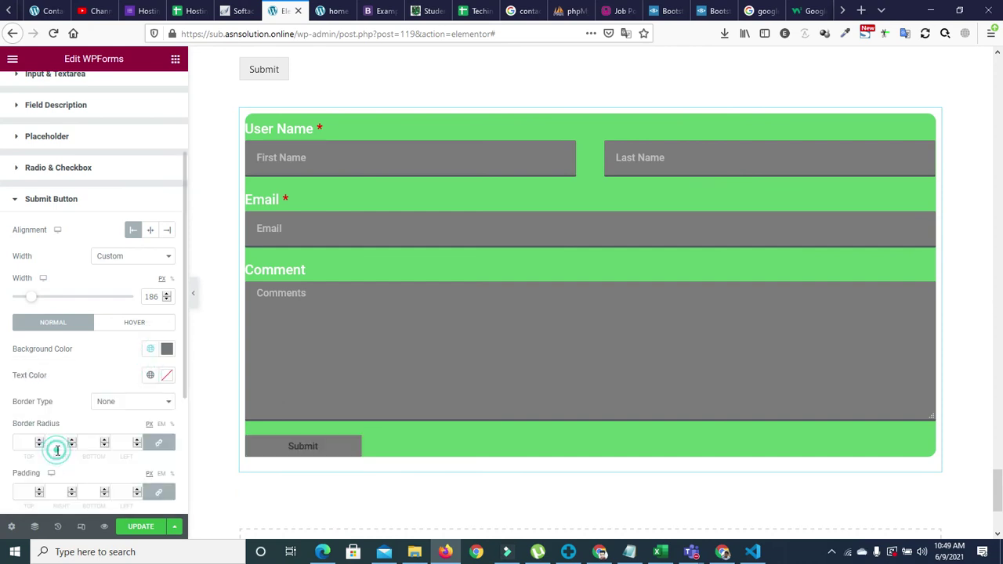
{"action": "left_click", "coordinate": [154, 376]}
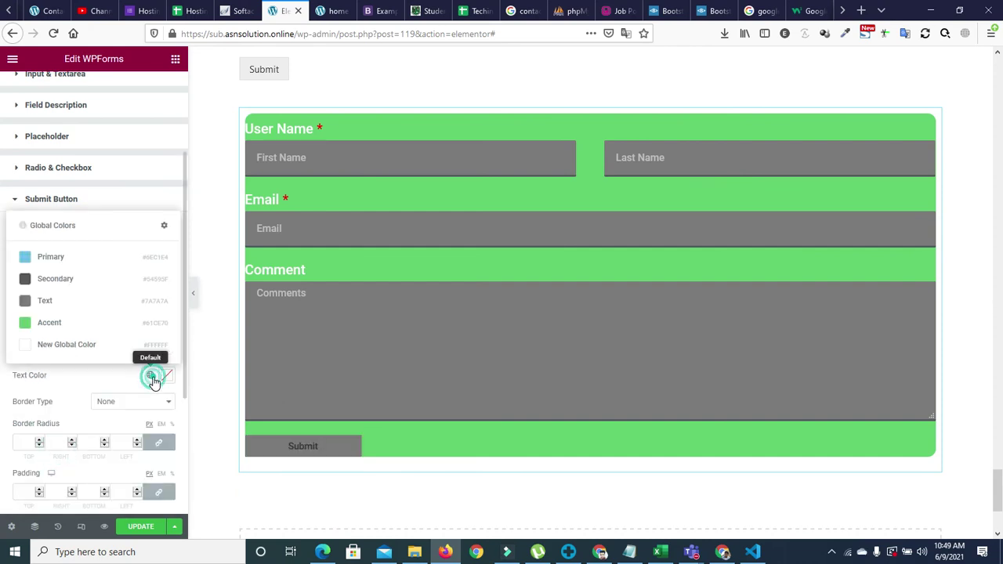
{"action": "left_click", "coordinate": [49, 355]}
Set the Submit button's padding to 12 px on all sides and its top margin to 13 px.
{"action": "left_click_drag", "start_coordinate": [185, 326], "coordinate": [185, 371]}
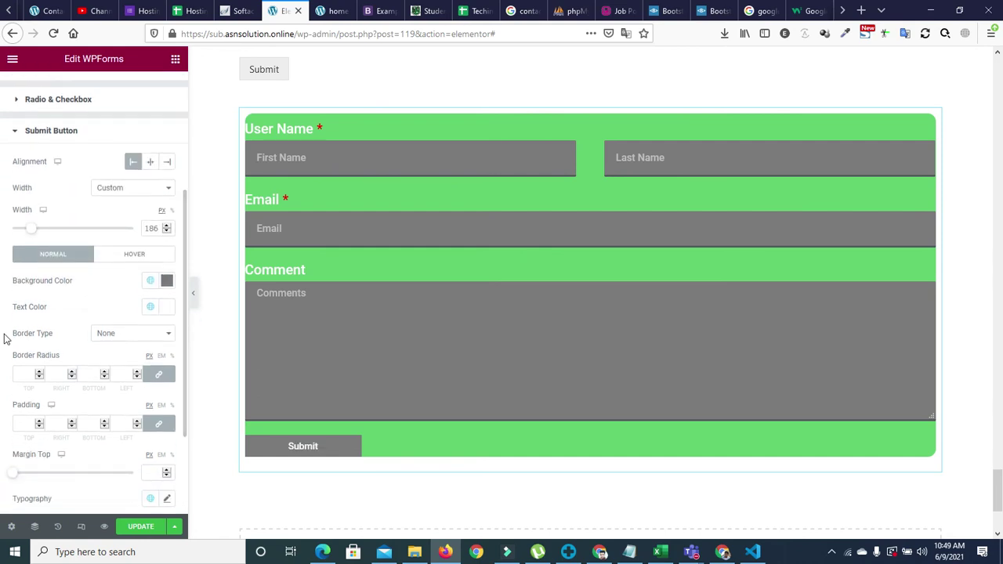
{"action": "left_click", "coordinate": [39, 422]}
{"action": "left_click", "coordinate": [39, 422]}
{"action": "left_click", "coordinate": [39, 422]}
{"action": "left_click", "coordinate": [39, 422]}
{"action": "left_click", "coordinate": [39, 421]}
{"action": "left_click", "coordinate": [39, 422]}
{"action": "left_click", "coordinate": [39, 421]}
{"action": "left_click", "coordinate": [39, 422]}
{"action": "left_click_drag", "start_coordinate": [14, 473], "coordinate": [31, 476]}
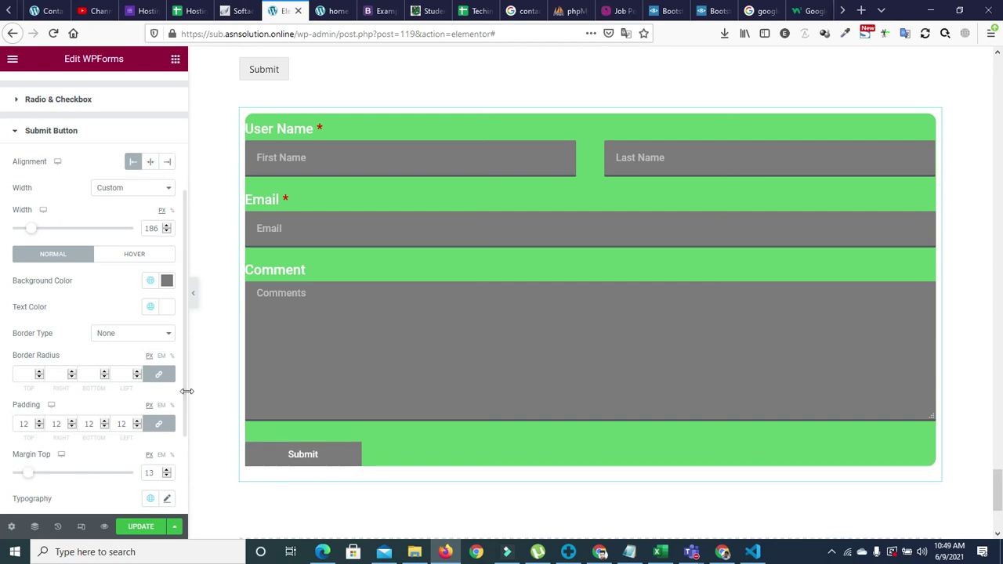
{"action": "scroll", "coordinate": [188, 391], "scroll_direction": "down", "scroll_amount": 2}
{"action": "left_click_drag", "start_coordinate": [186, 415], "coordinate": [183, 466]}
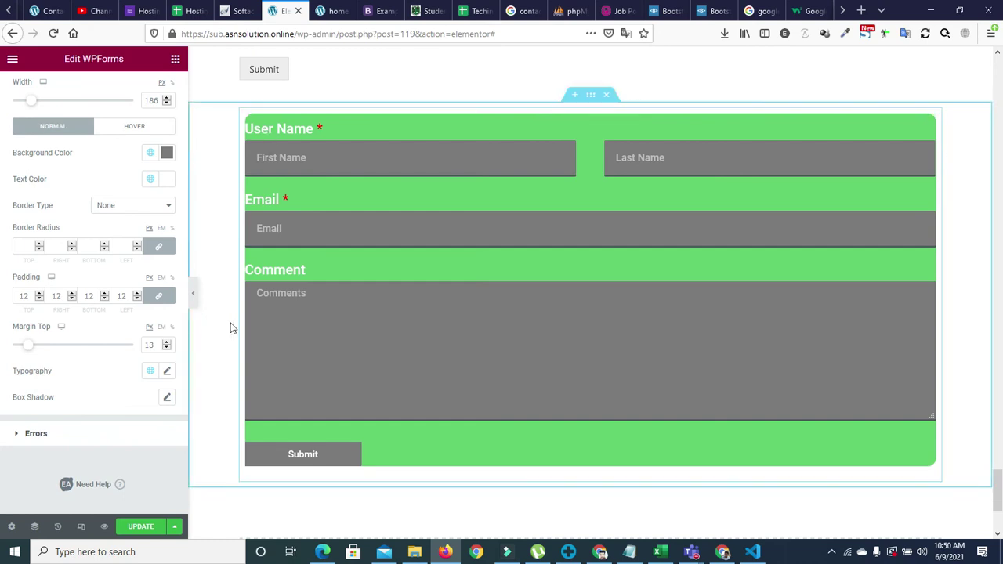
Set the form container's margin to 0 px on all sides.
{"action": "left_click_drag", "start_coordinate": [186, 308], "coordinate": [190, 150]}
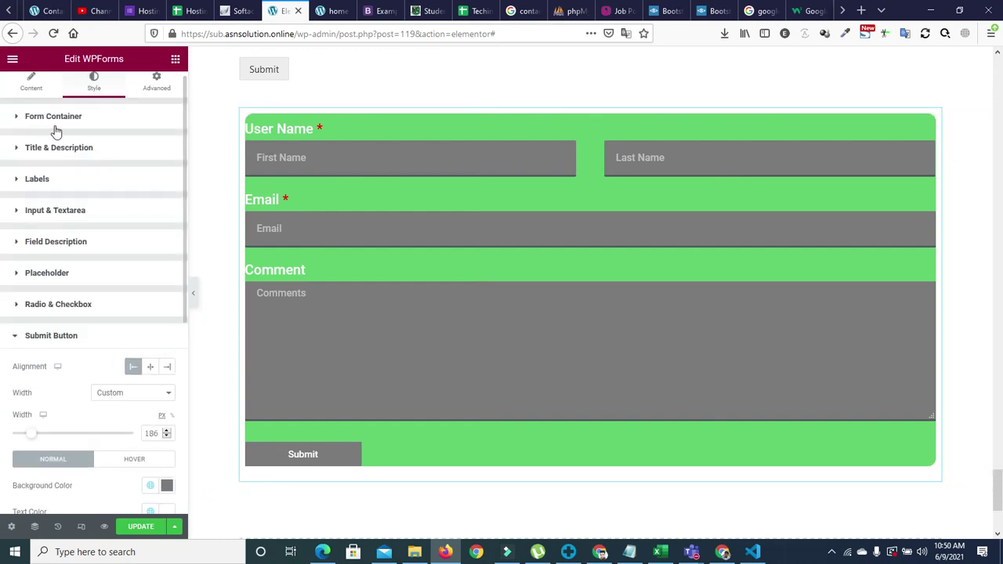
{"action": "left_click", "coordinate": [18, 116]}
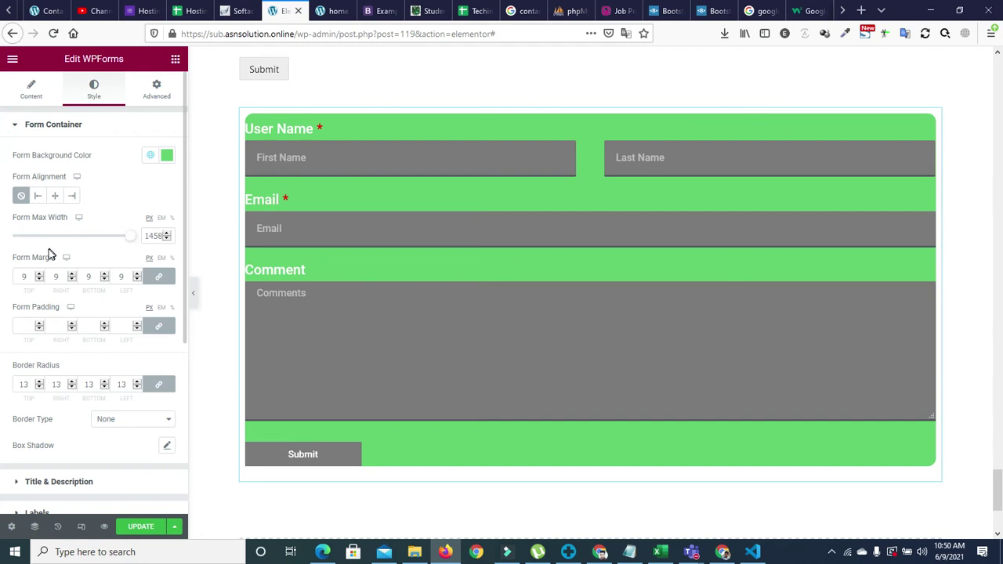
{"action": "left_click", "coordinate": [136, 279]}
{"action": "left_click", "coordinate": [136, 279]}
{"action": "left_click", "coordinate": [136, 280]}
{"action": "left_click", "coordinate": [136, 282]}
{"action": "left_click", "coordinate": [136, 274]}
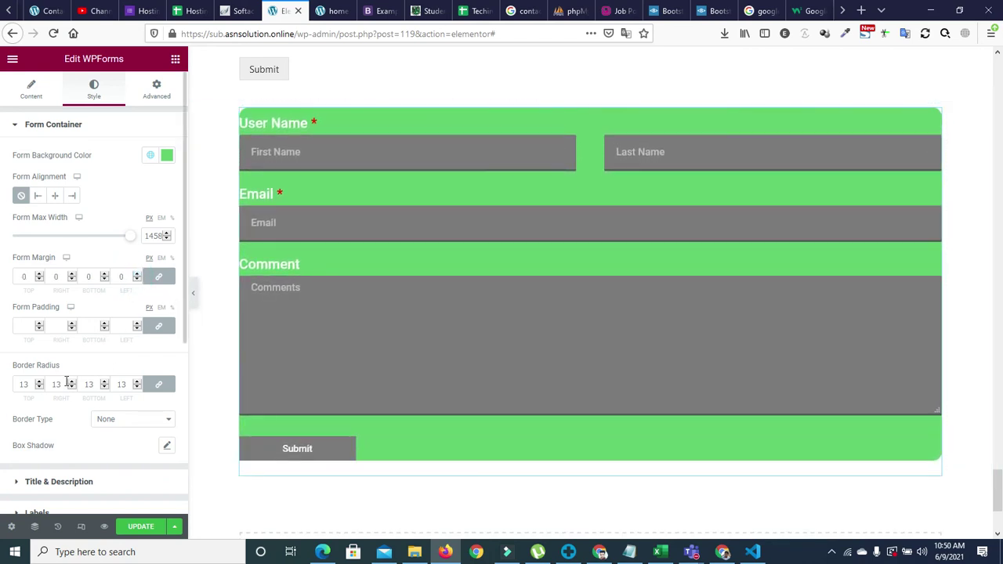
Set the form container's border radius to 0 px on all corners.
{"action": "left_click", "coordinate": [137, 388]}
{"action": "left_click", "coordinate": [137, 388]}
{"action": "left_click", "coordinate": [138, 388]}
{"action": "left_click", "coordinate": [138, 388]}
{"action": "left_click", "coordinate": [137, 388]}
{"action": "left_click", "coordinate": [138, 388]}
{"action": "left_click", "coordinate": [137, 388]}
{"action": "left_click", "coordinate": [137, 388]}
{"action": "left_click", "coordinate": [137, 388]}
Clear the form container's background color.
{"action": "left_click", "coordinate": [149, 155]}
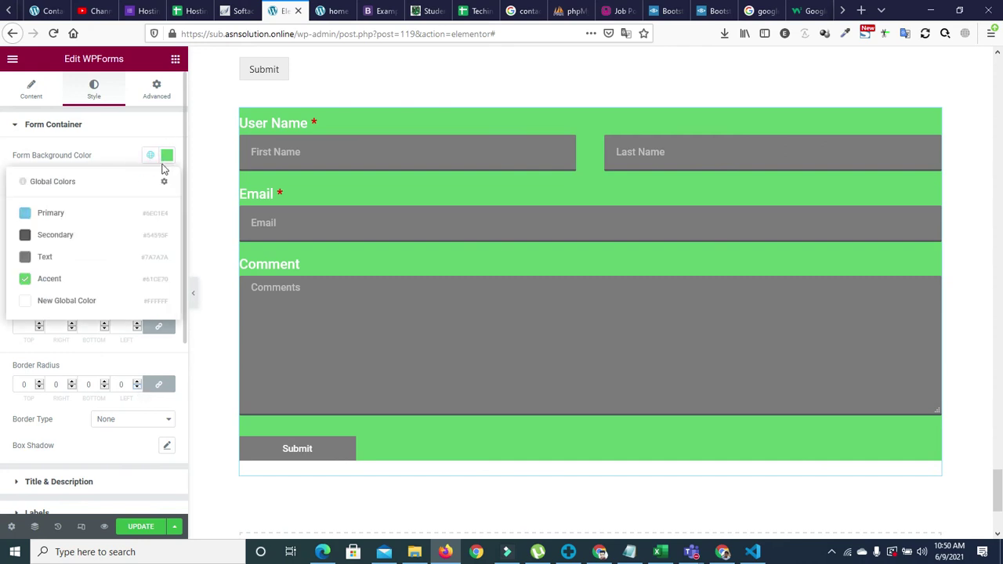
{"action": "left_click", "coordinate": [167, 155]}
{"action": "left_click", "coordinate": [132, 179]}
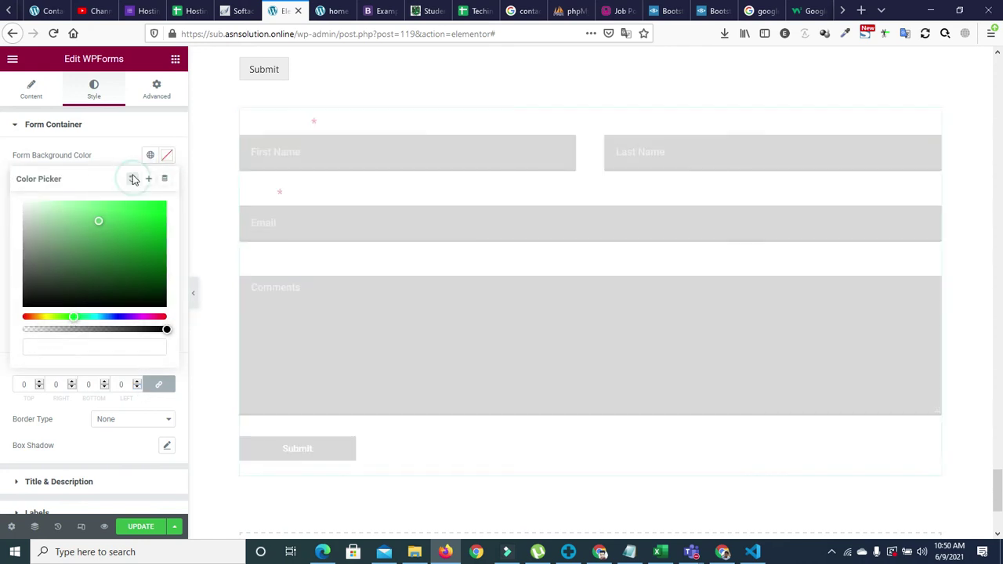
{"action": "left_click", "coordinate": [122, 153]}
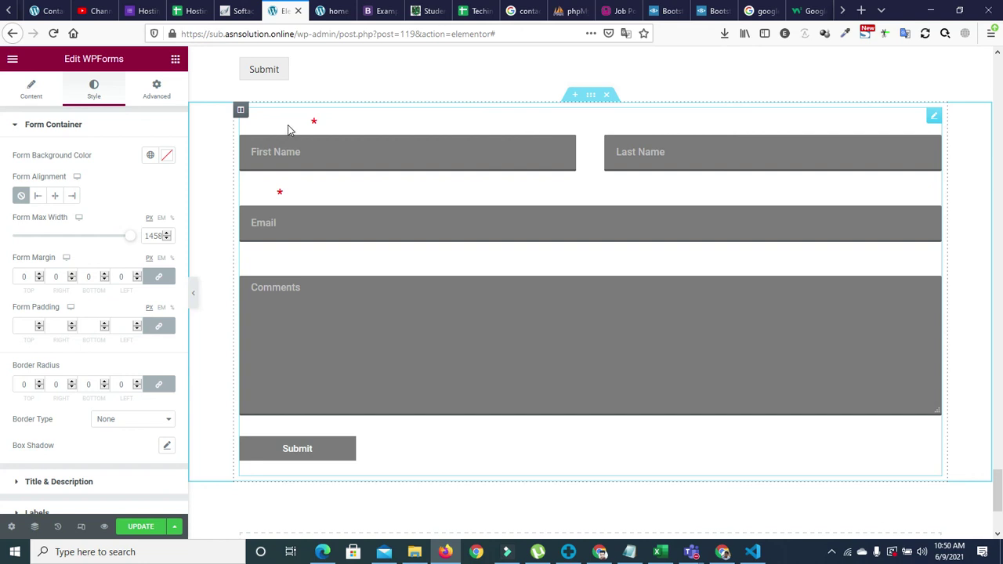
Duplicate the column holding the form and delete the WPForms widget from the copy.
{"action": "right_click", "coordinate": [241, 111]}
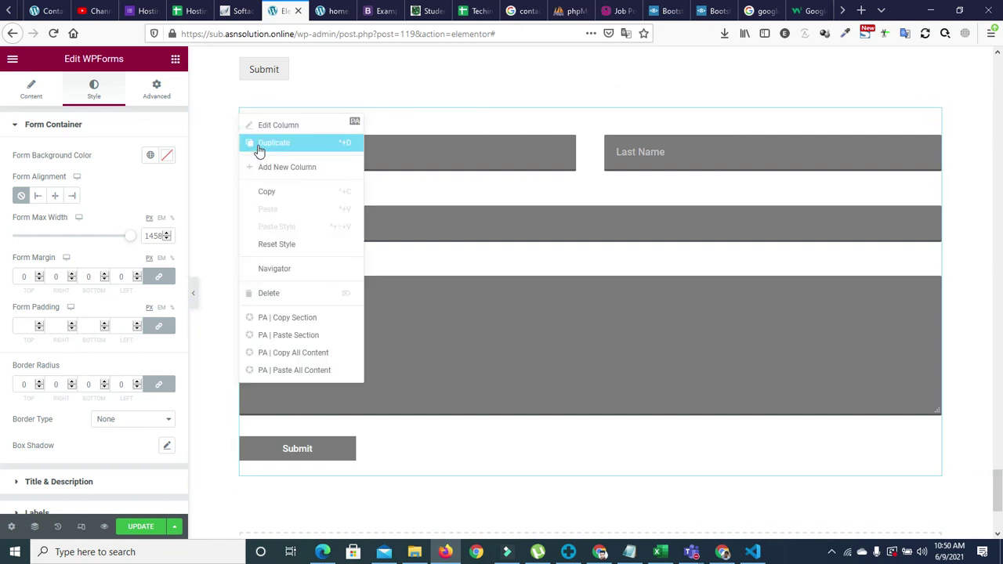
{"action": "left_click", "coordinate": [259, 144]}
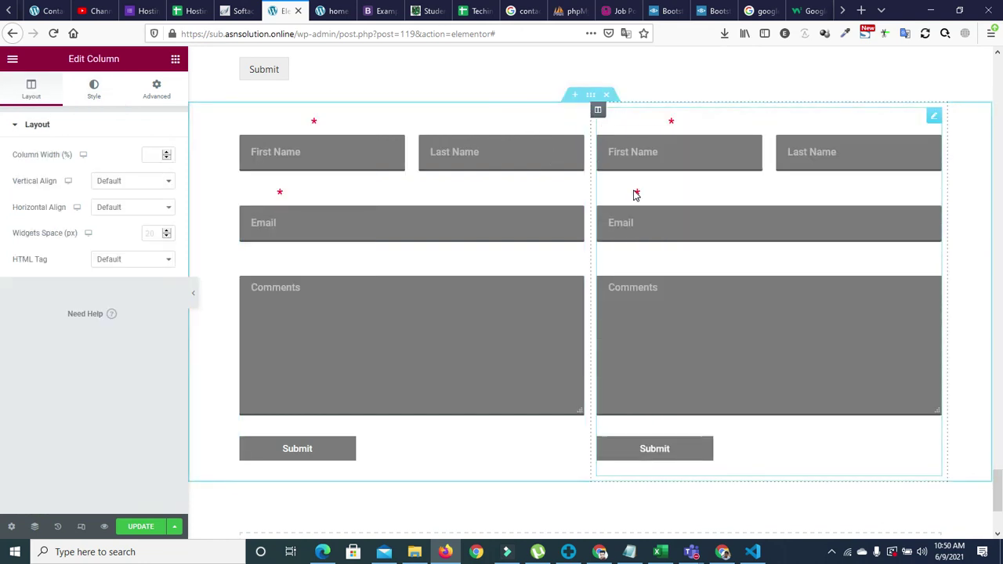
{"action": "right_click", "coordinate": [934, 119]}
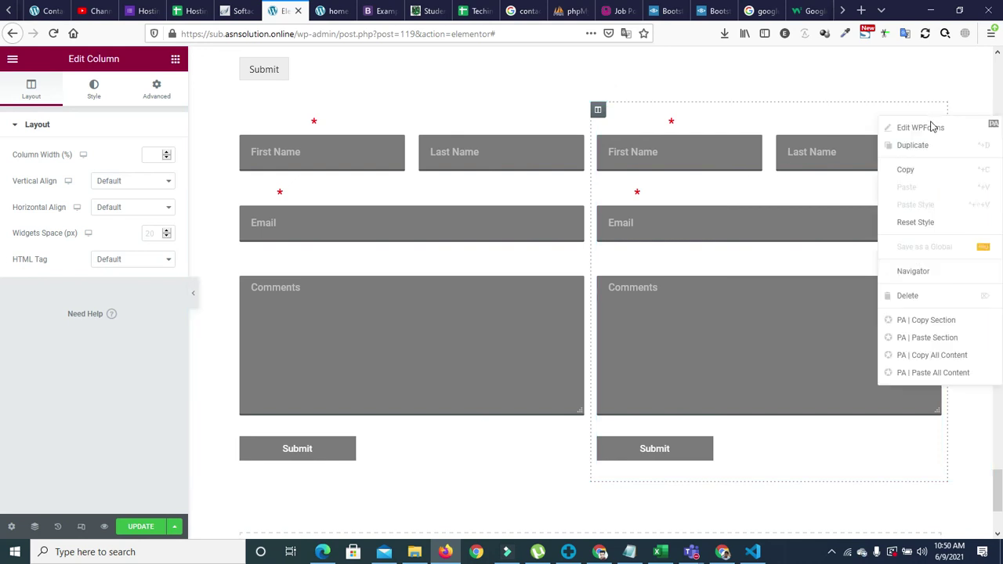
{"action": "left_click", "coordinate": [902, 305]}
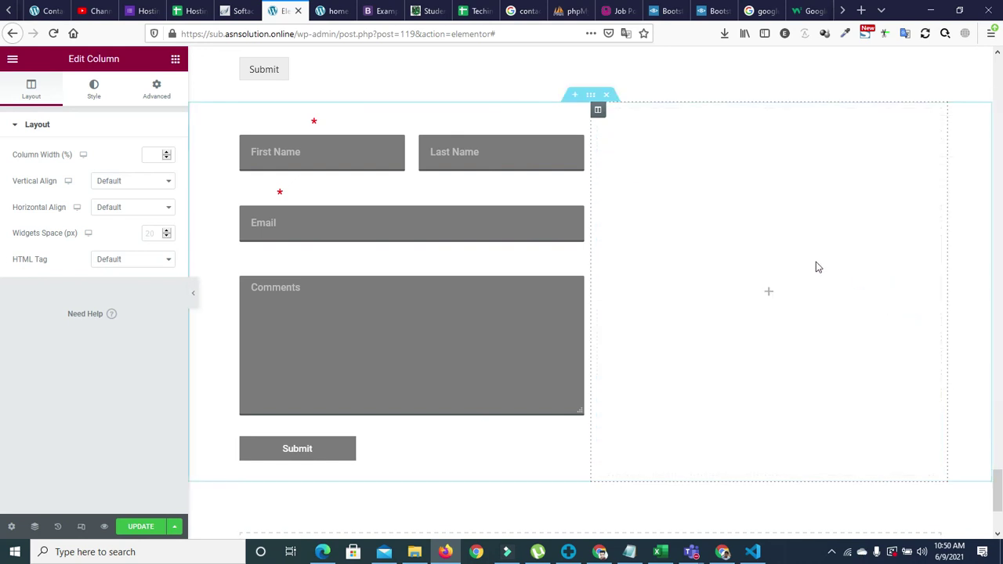
Find the heading widgets and place a Dual Color Heading in the empty column beside the contact form.
{"action": "left_click", "coordinate": [175, 59]}
{"action": "left_click", "coordinate": [89, 104]}
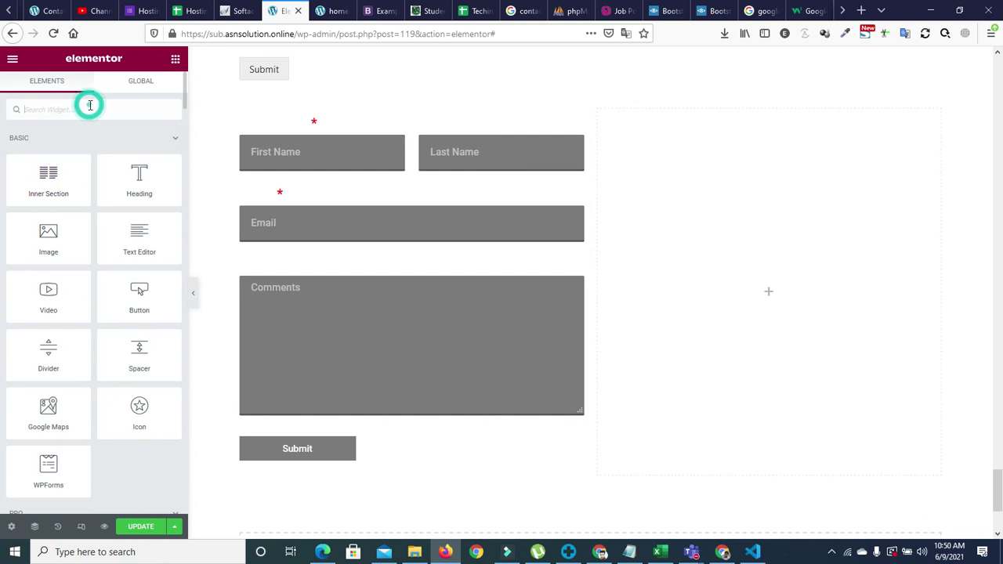
{"action": "type", "text": "hea"}
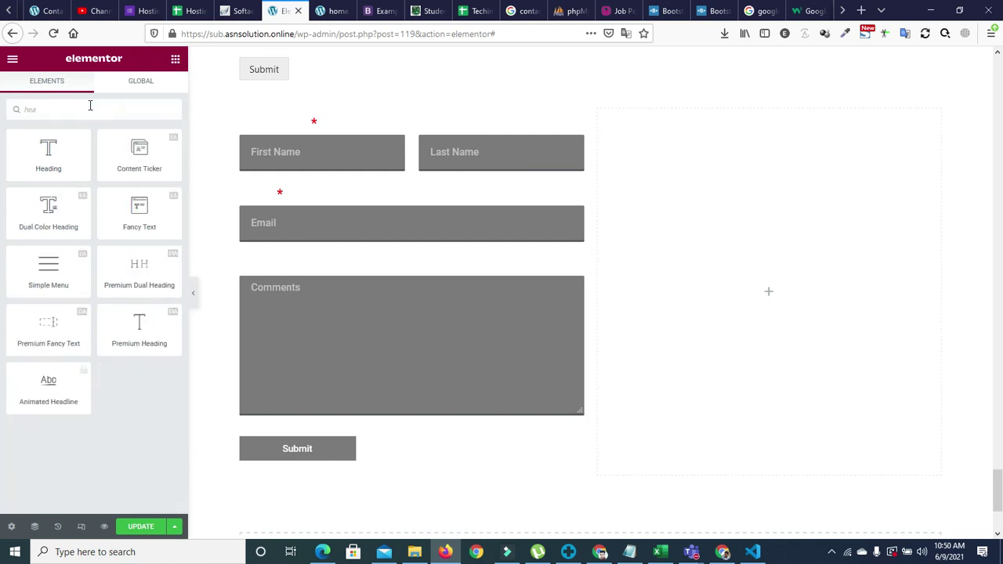
{"action": "left_click_drag", "start_coordinate": [49, 207], "coordinate": [726, 208]}
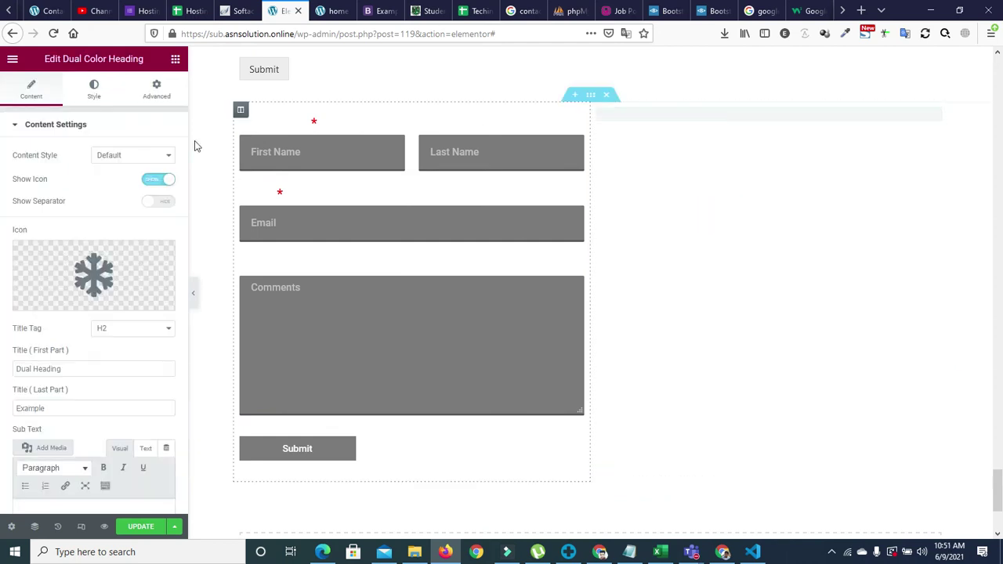
Find the Fancy Text widget and place it below the dual color heading in the same column.
{"action": "left_click", "coordinate": [175, 59]}
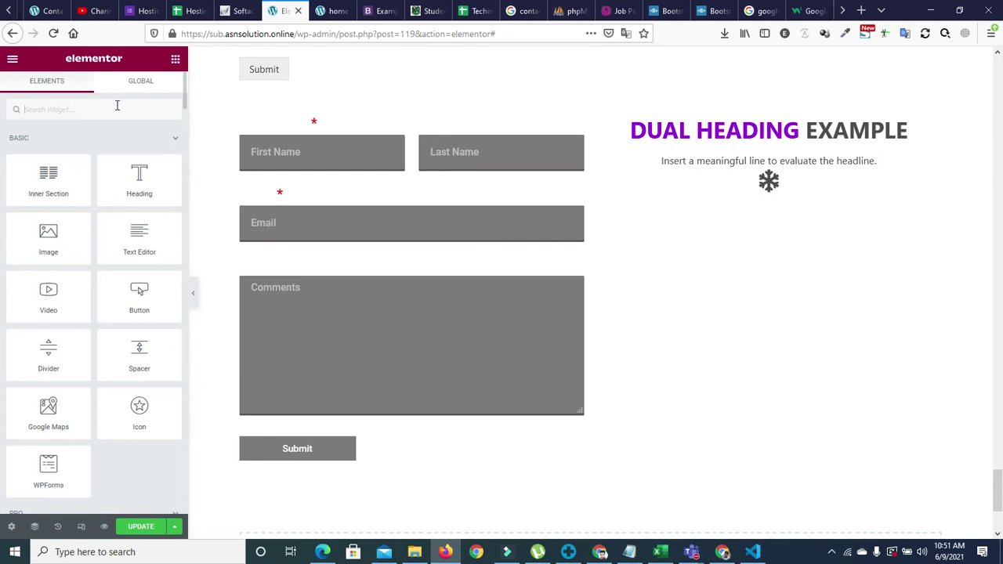
{"action": "left_click", "coordinate": [101, 115]}
{"action": "type", "text": "fu"}
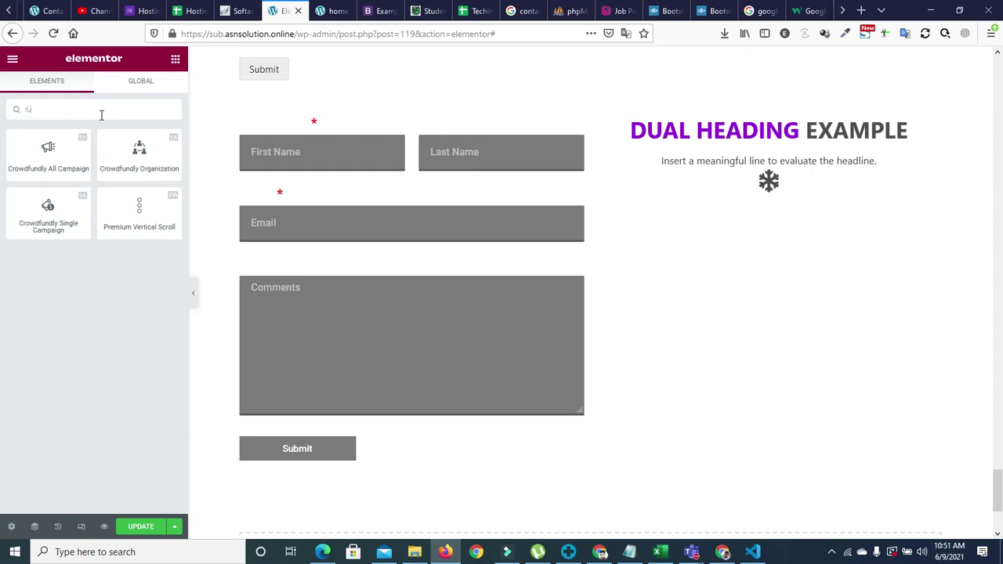
{"action": "key", "text": "BackSpace"}
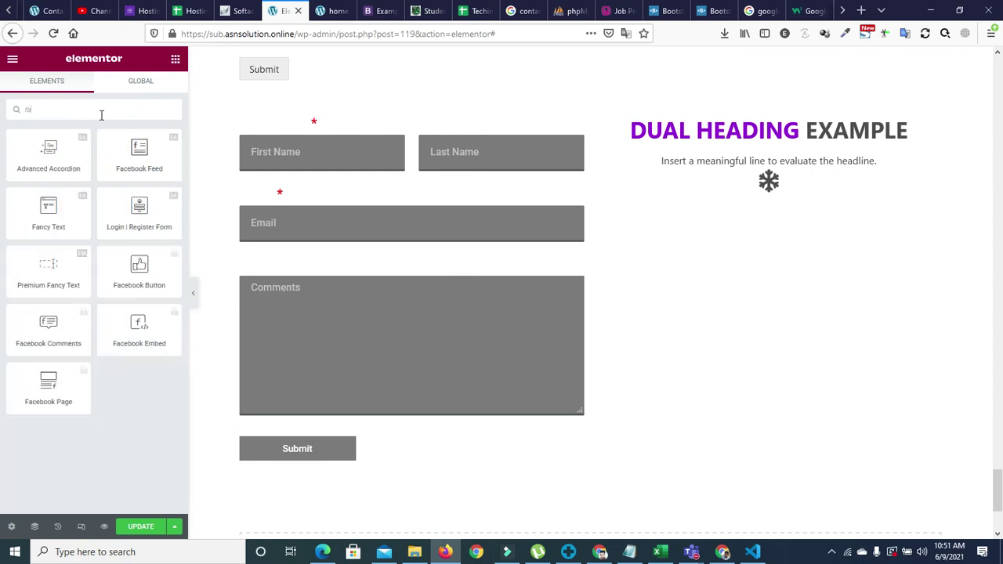
{"action": "type", "text": "an"}
{"action": "left_click_drag", "start_coordinate": [46, 160], "coordinate": [757, 223]}
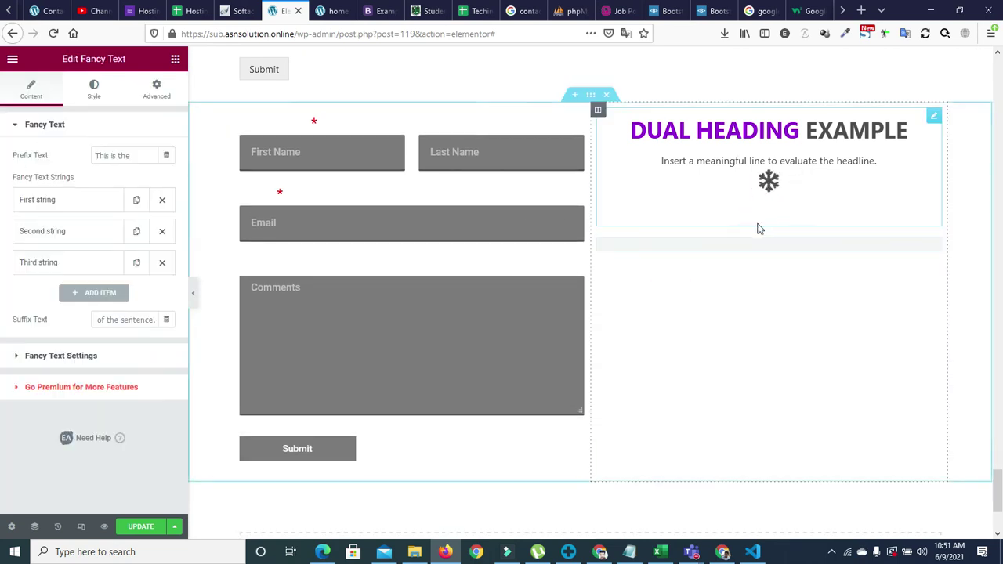
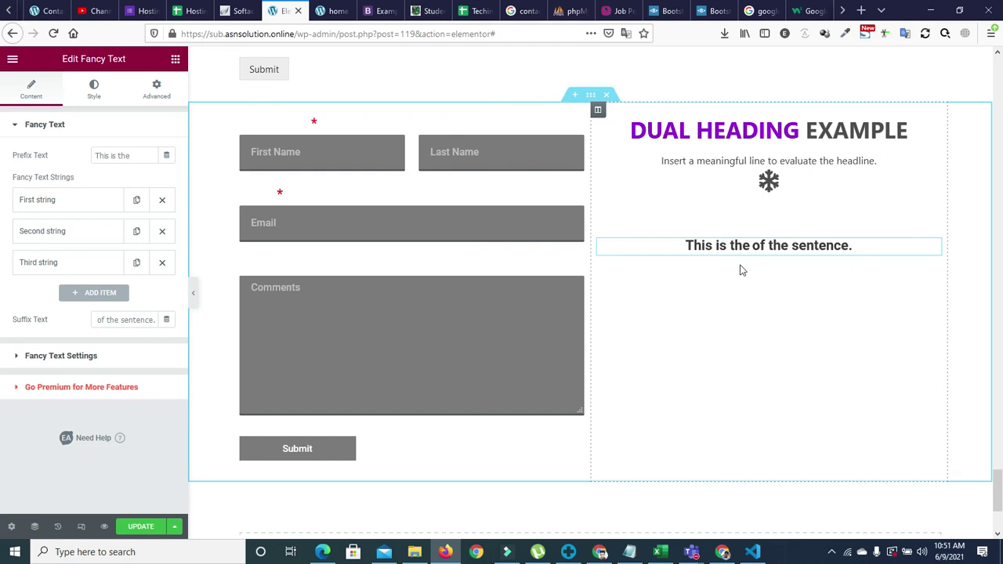
{"action": "mouse_move", "coordinate": [793, 245]}
{"action": "left_mouse_down"}
{"action": "mouse_move", "coordinate": [833, 242]}
{"action": "mouse_move", "coordinate": [804, 246]}
{"action": "left_mouse_up"}
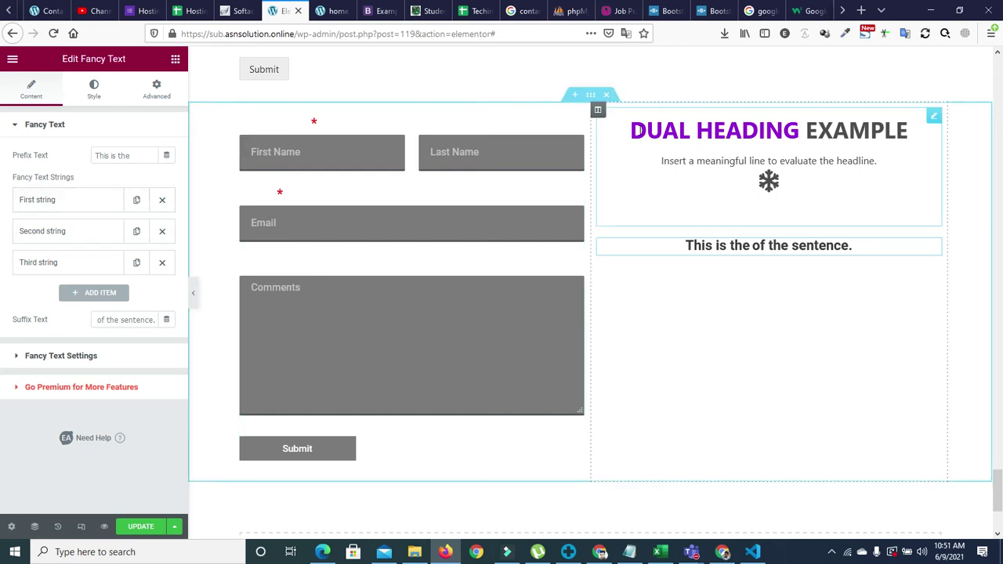
Set the vertical alignment of the column beside the form to Middle.
{"action": "left_click", "coordinate": [598, 110]}
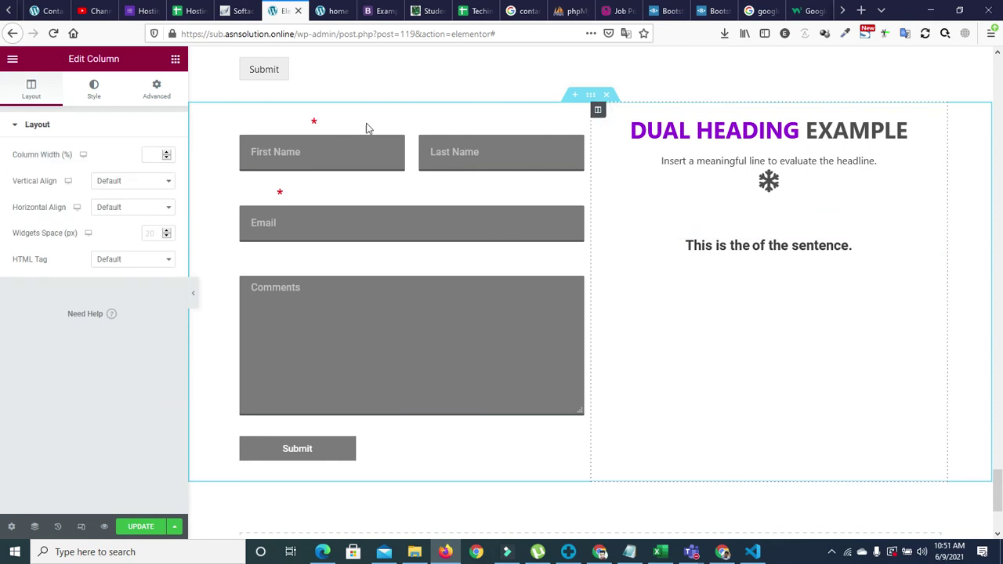
{"action": "left_click", "coordinate": [162, 182]}
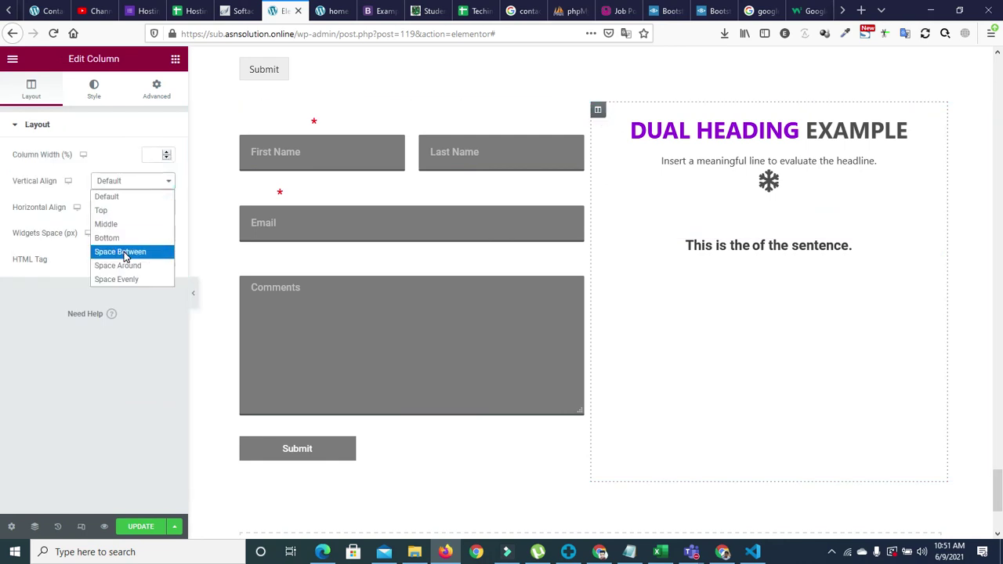
{"action": "left_click", "coordinate": [115, 227]}
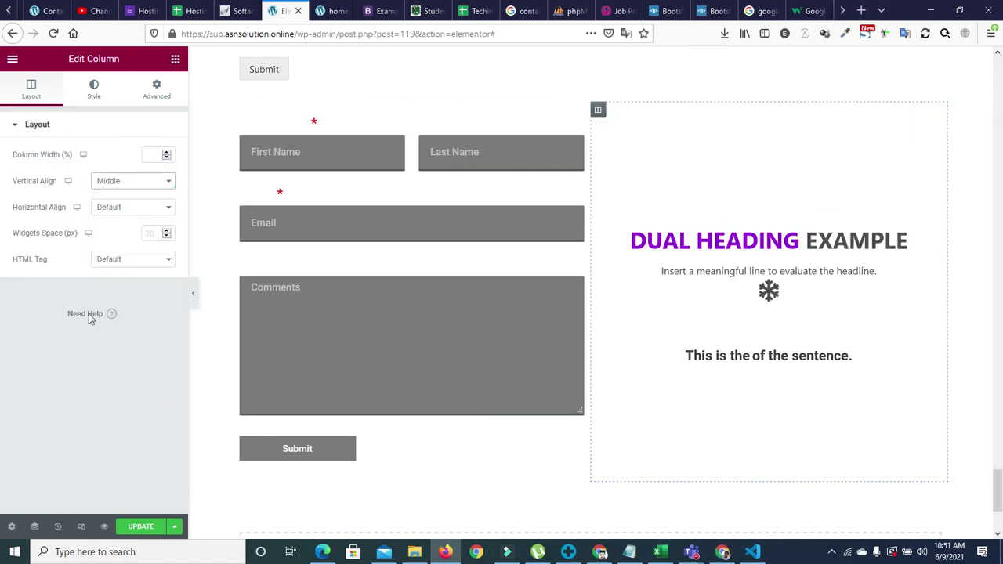
Add a Google Maps widget in a new section below the contact form and update the page.
{"action": "scroll", "coordinate": [656, 361], "scroll_direction": "down", "scroll_amount": 3}
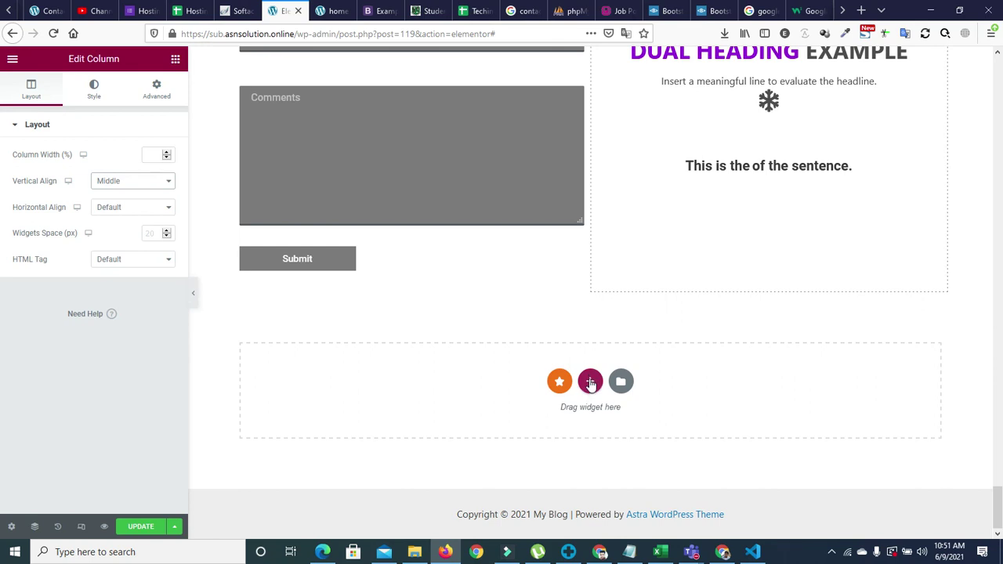
{"action": "left_click", "coordinate": [590, 380]}
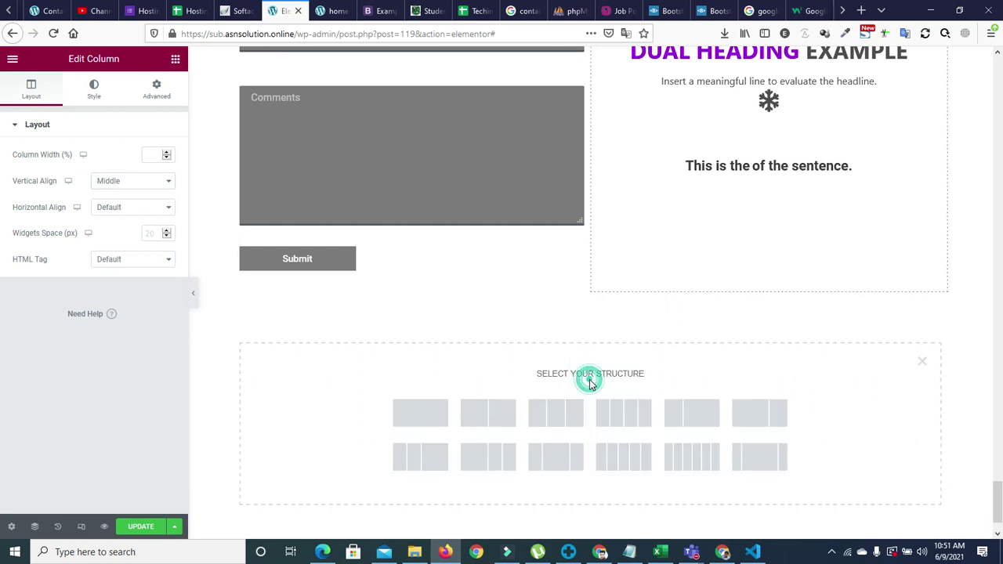
{"action": "left_click", "coordinate": [176, 59]}
{"action": "left_click", "coordinate": [109, 111]}
{"action": "type", "text": "map"}
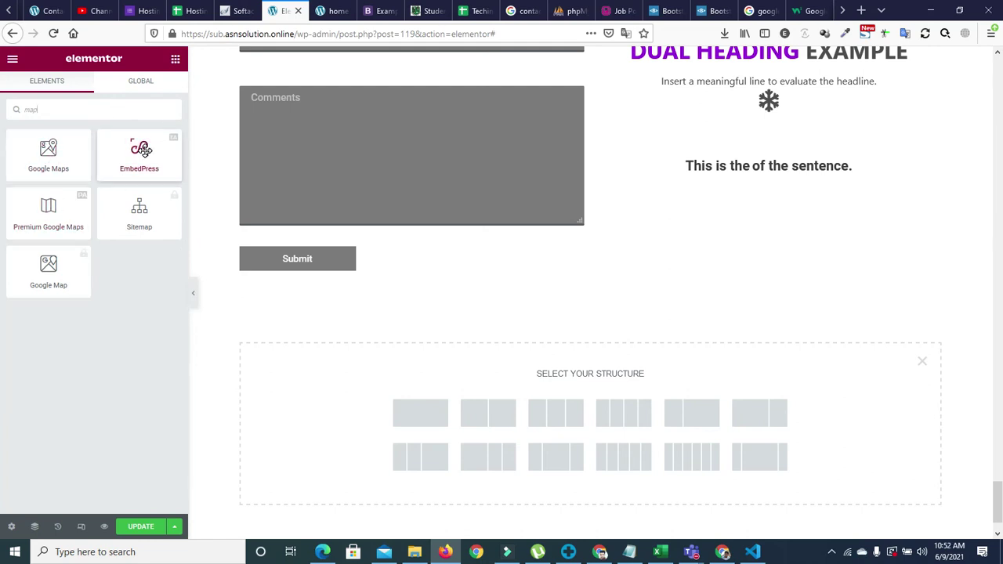
{"action": "left_click_drag", "start_coordinate": [49, 163], "coordinate": [599, 392]}
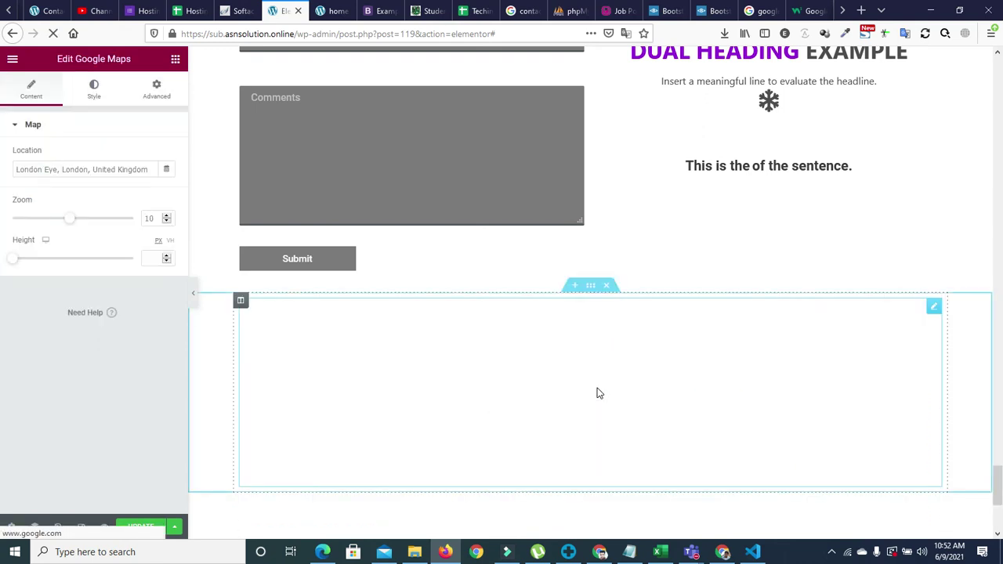
{"action": "left_click", "coordinate": [136, 527]}
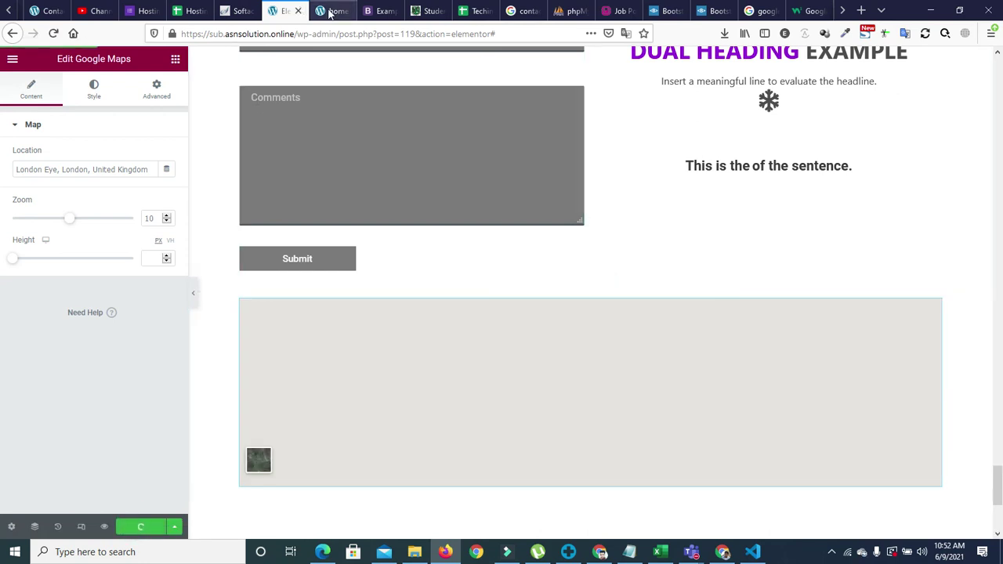
Reload the open home page preview, turn off its responsive device view and look through it down to the footer.
{"action": "left_click", "coordinate": [330, 11]}
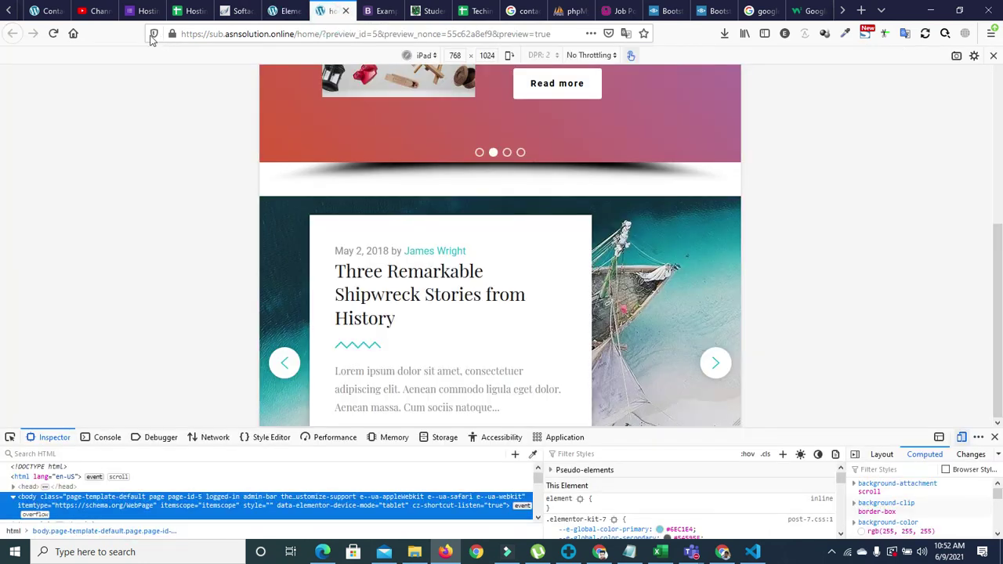
{"action": "left_click", "coordinate": [56, 33]}
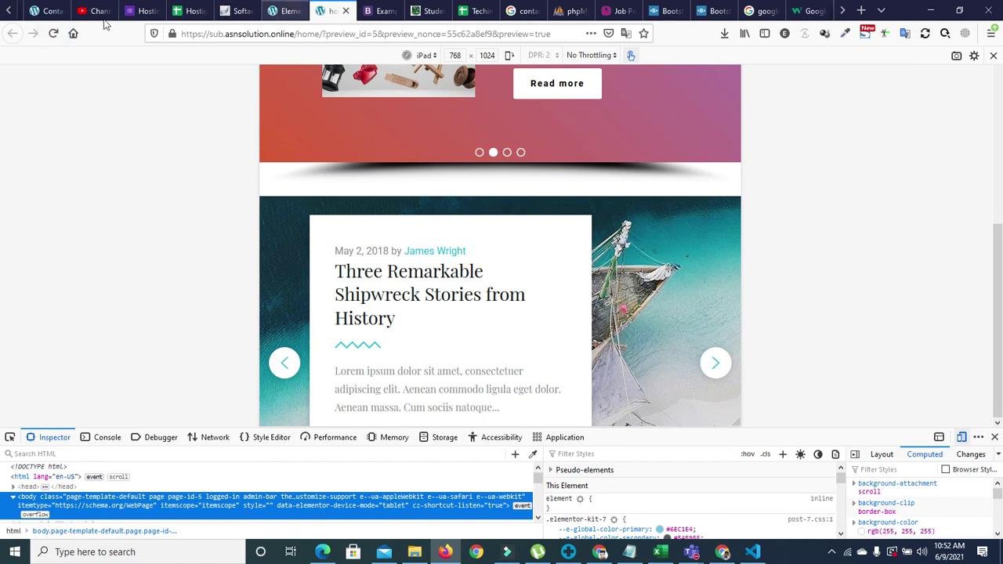
{"action": "left_click", "coordinate": [54, 32]}
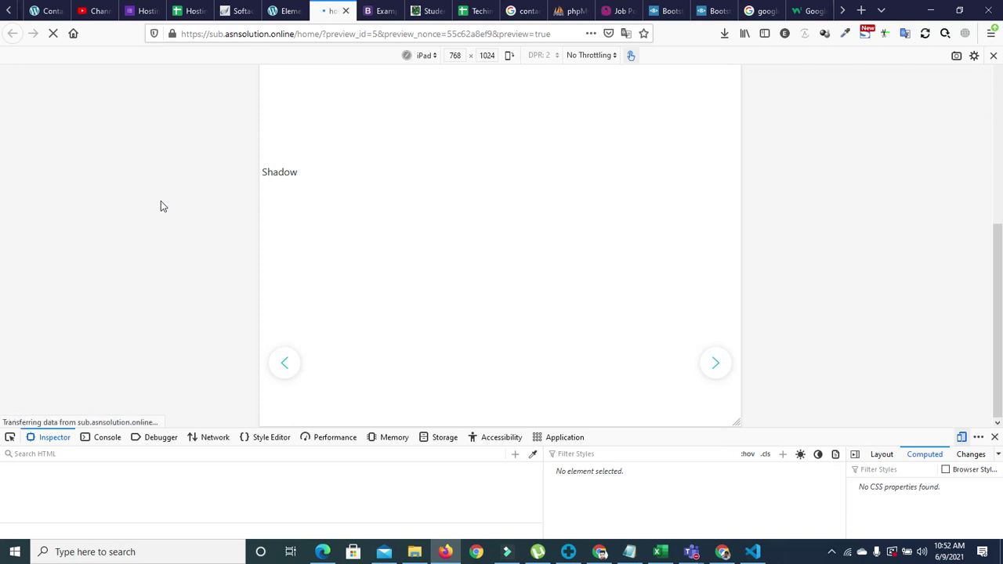
{"action": "left_click", "coordinate": [962, 437]}
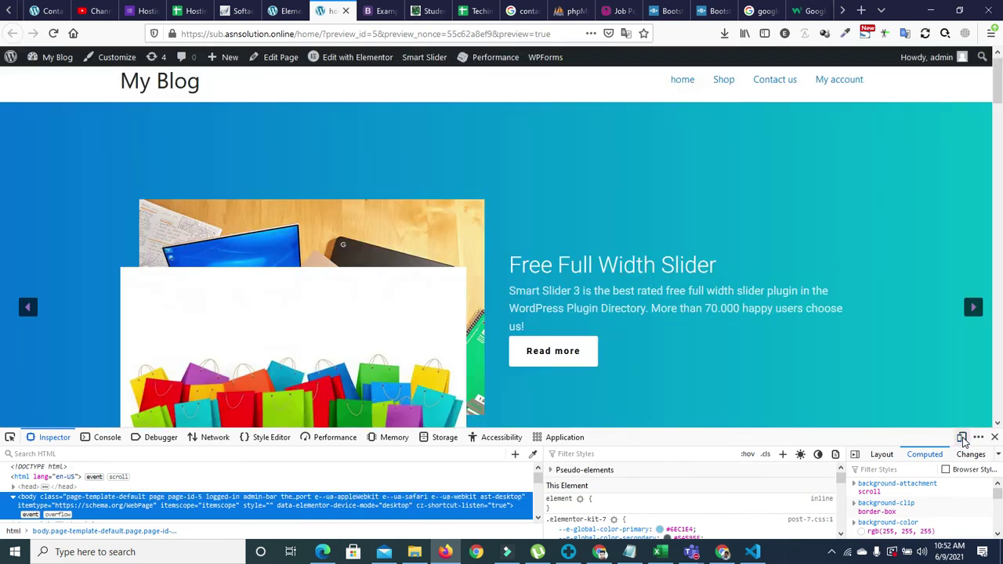
{"action": "left_click_drag", "start_coordinate": [1000, 75], "coordinate": [1000, 239]}
{"action": "left_click_drag", "start_coordinate": [2, 243], "coordinate": [2, 401]}
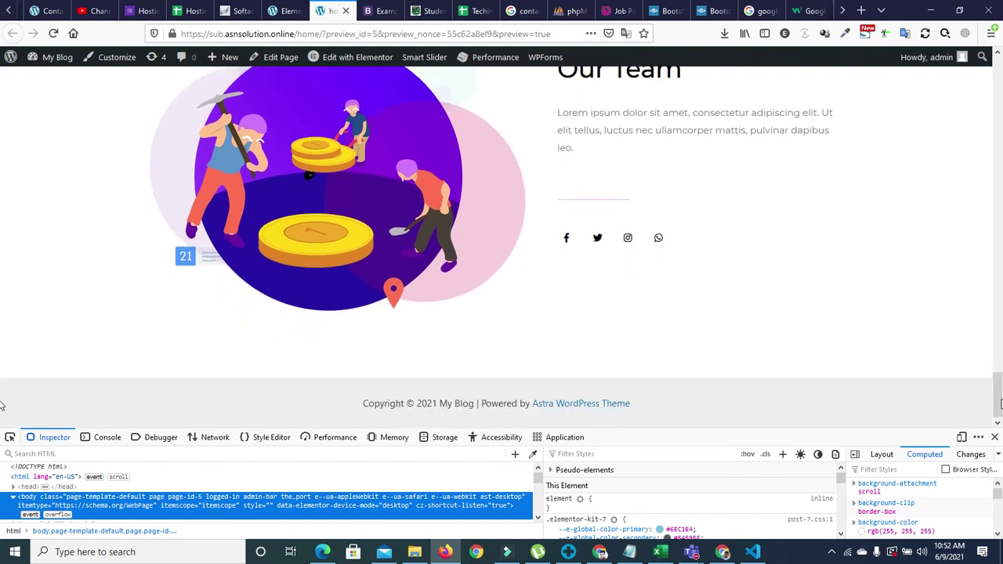
Compare the home page preview with the edited page and load the preview address again.
{"action": "left_click", "coordinate": [274, 10]}
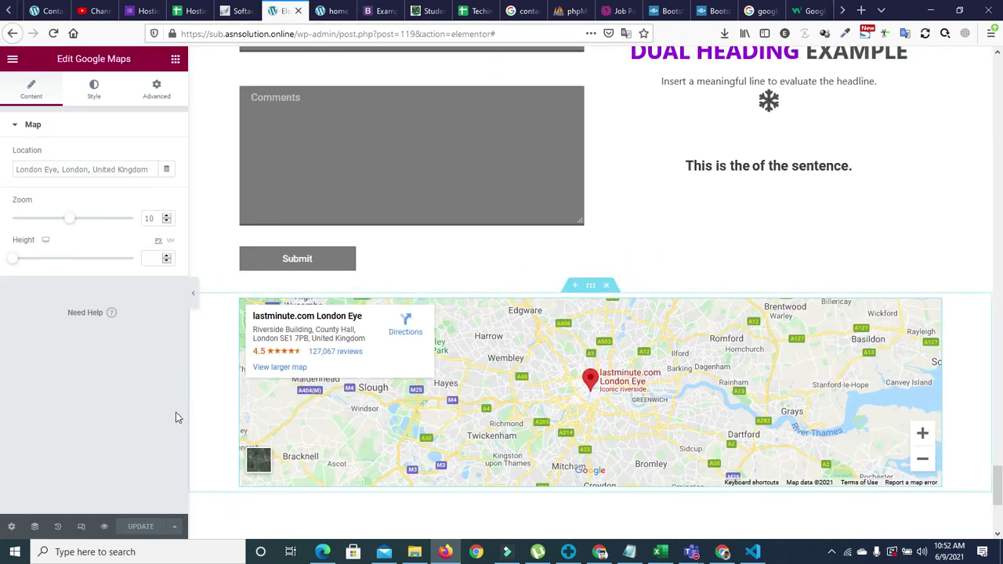
{"action": "left_click", "coordinate": [333, 10]}
{"action": "mouse_move", "coordinate": [6, 57]}
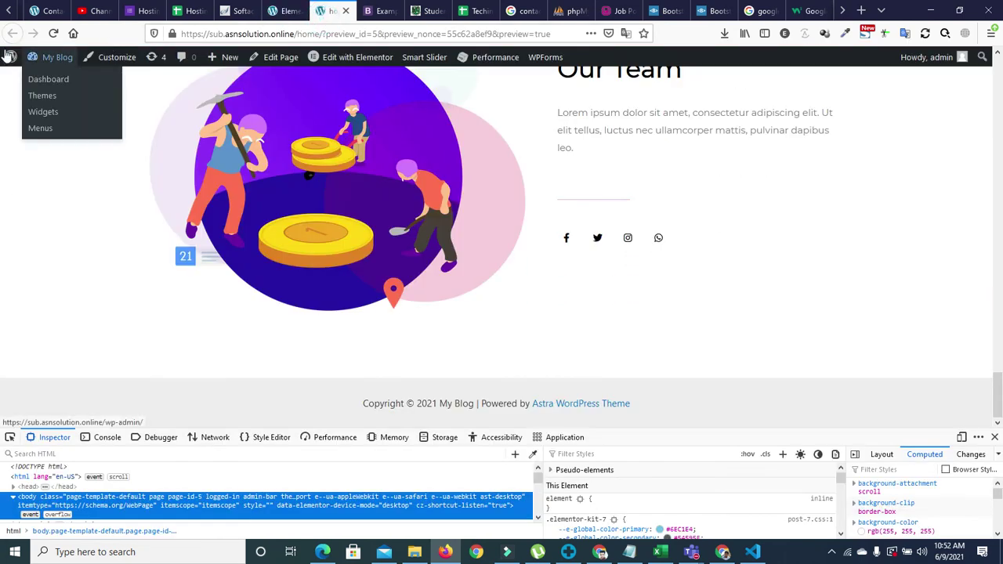
{"action": "left_click", "coordinate": [53, 33]}
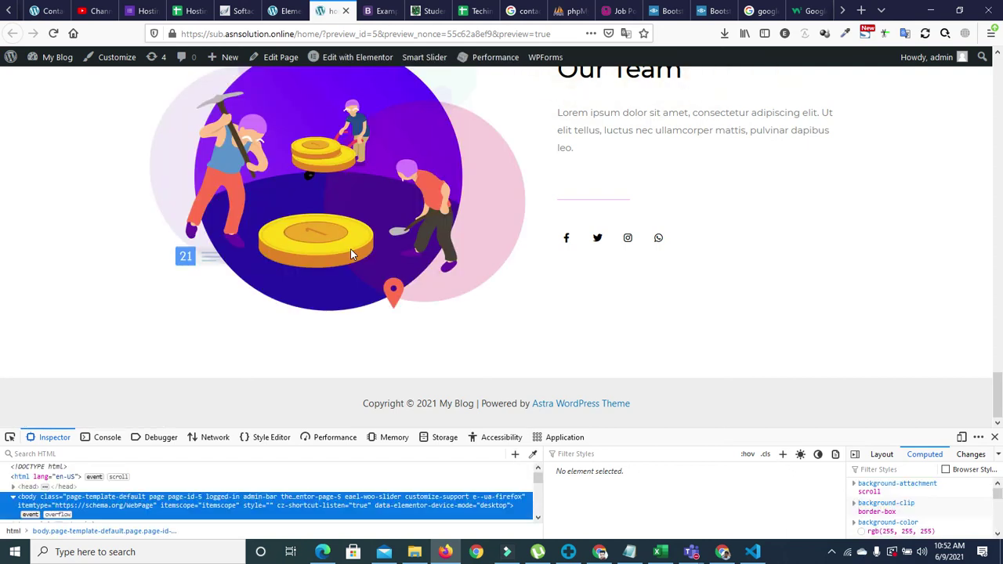
{"action": "left_click", "coordinate": [301, 38]}
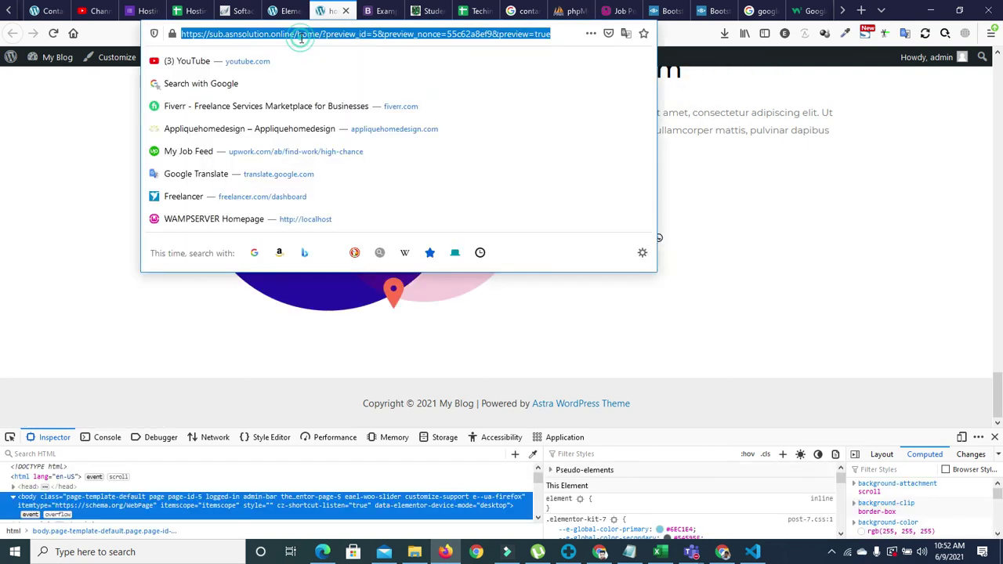
{"action": "key", "text": "Return"}
Open a preview of the edited page from Elementor and close the old home page preview.
{"action": "left_click", "coordinate": [288, 11]}
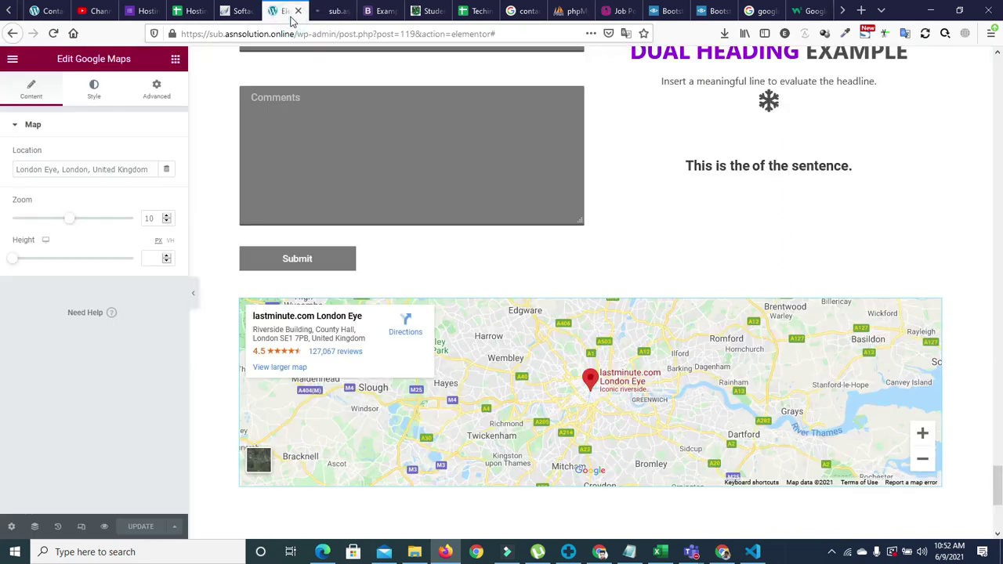
{"action": "right_click", "coordinate": [102, 526]}
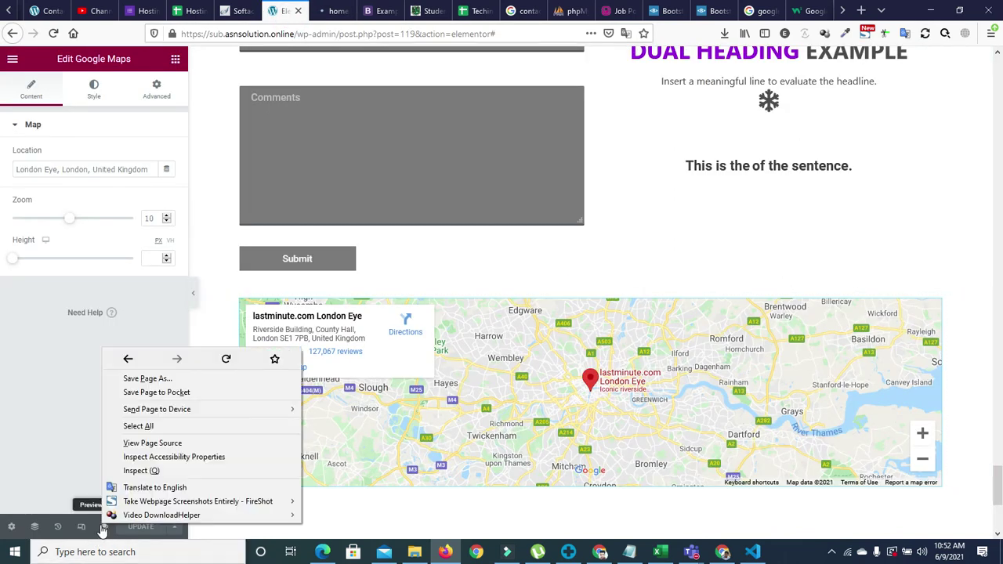
{"action": "left_click", "coordinate": [102, 526]}
{"action": "left_click", "coordinate": [102, 526]}
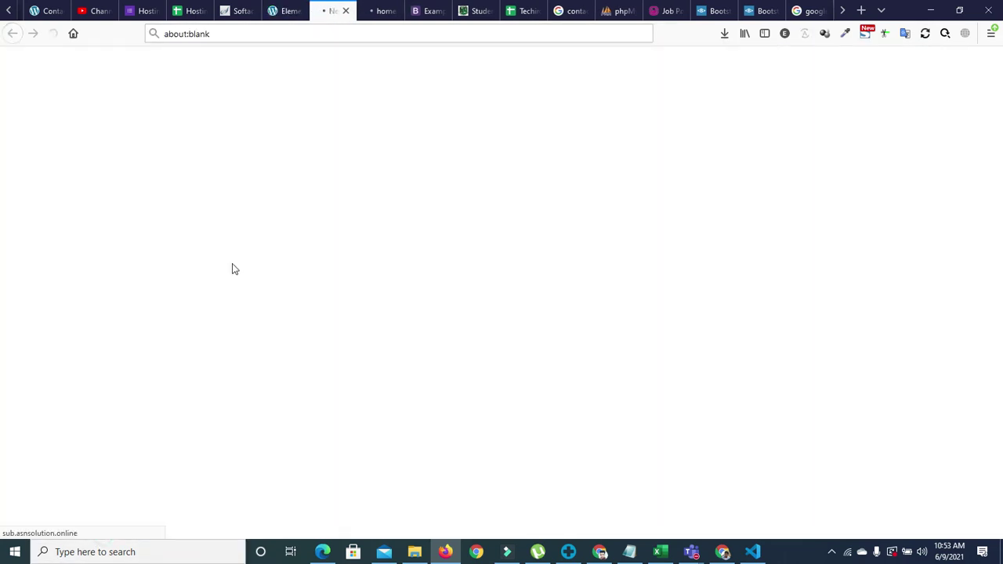
{"action": "left_click", "coordinate": [384, 18]}
{"action": "left_click", "coordinate": [397, 12]}
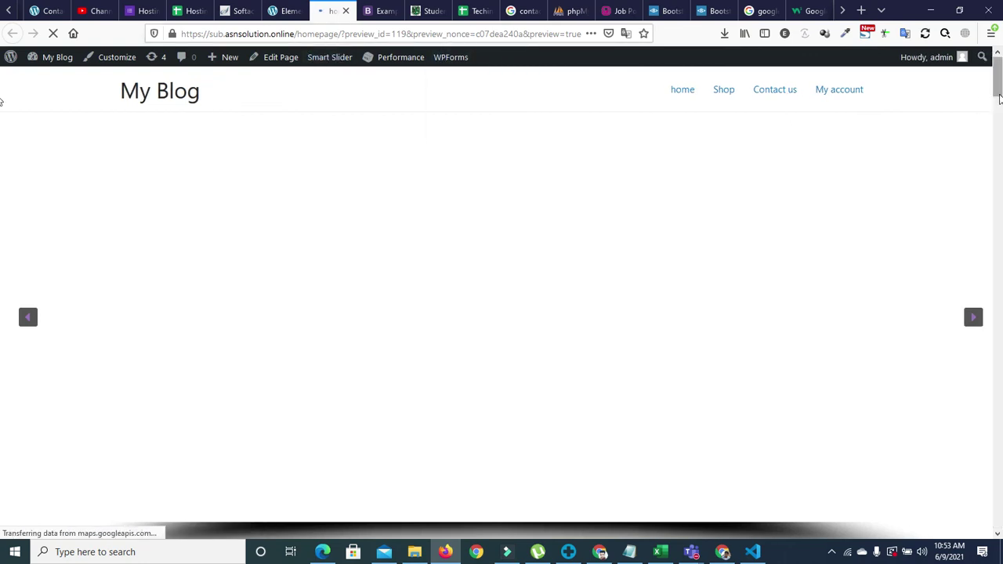
Look through the home page preview down to the logo carousel and advance it to the next slide.
{"action": "scroll", "coordinate": [3, 195], "scroll_direction": "down", "scroll_amount": 6}
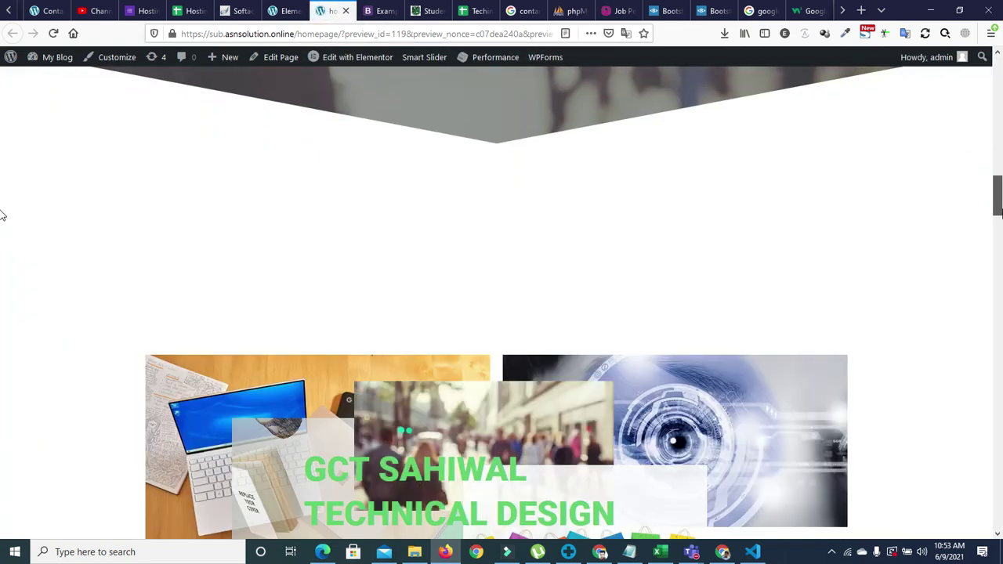
{"action": "scroll", "coordinate": [2, 219], "scroll_direction": "down", "scroll_amount": 10}
{"action": "left_click_drag", "start_coordinate": [1000, 282], "coordinate": [999, 329]}
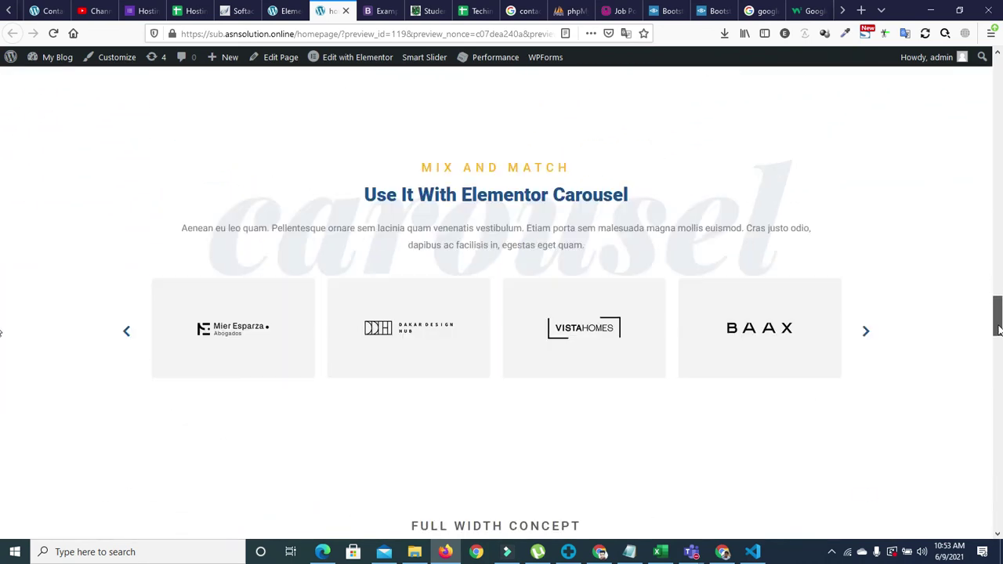
{"action": "left_click", "coordinate": [866, 333]}
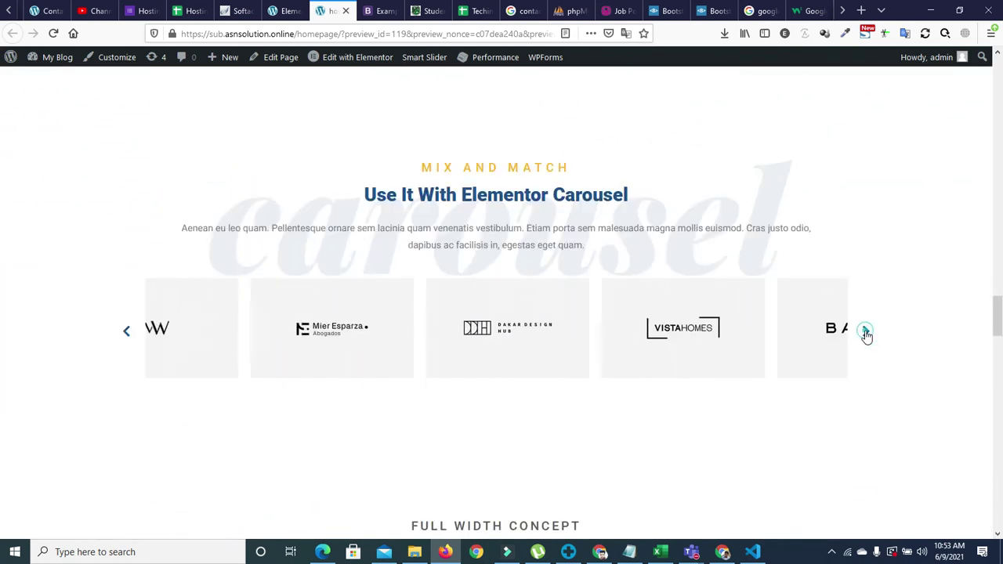
Test the Premium Grid gallery's filters by showing People, Arch and Auto in turn.
{"action": "scroll", "coordinate": [2, 341], "scroll_direction": "down", "scroll_amount": 4}
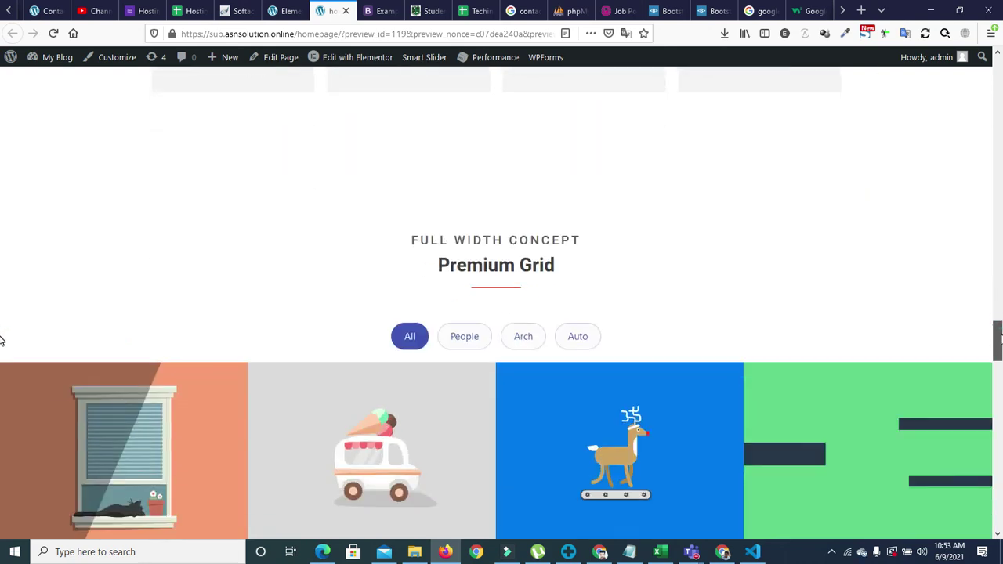
{"action": "scroll", "coordinate": [2, 340], "scroll_direction": "down", "scroll_amount": 3}
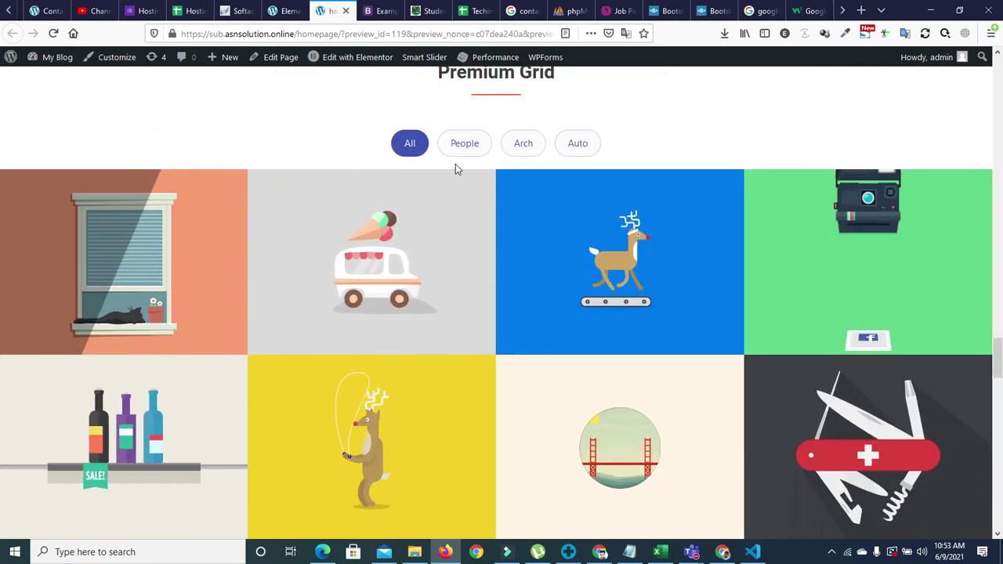
{"action": "left_click", "coordinate": [463, 150]}
{"action": "left_click", "coordinate": [511, 151]}
{"action": "left_click", "coordinate": [578, 147]}
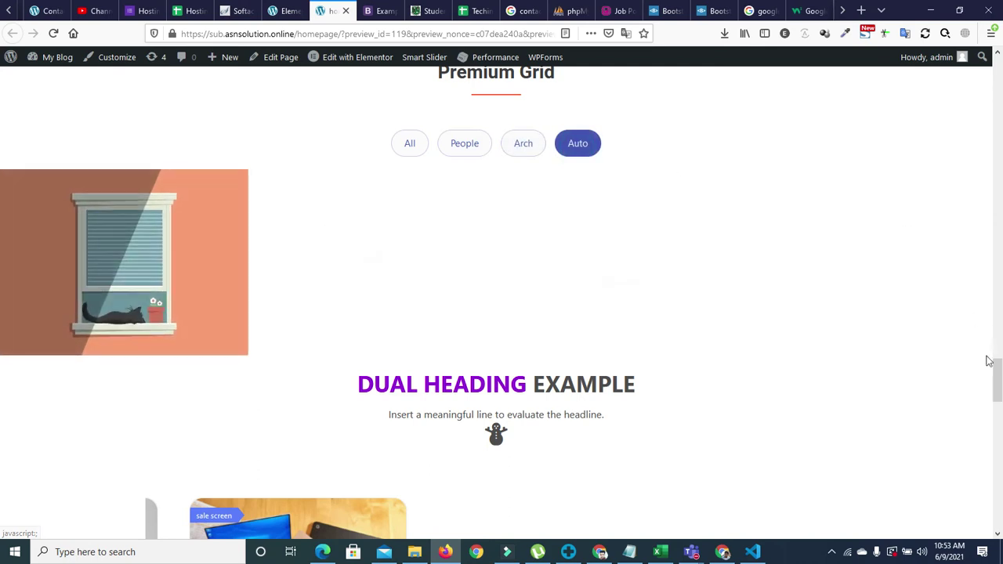
Open the quick view of the SHIRT (CHECK BLUE) product in the product grid and close it again.
{"action": "scroll", "coordinate": [1, 415], "scroll_direction": "down", "scroll_amount": 3}
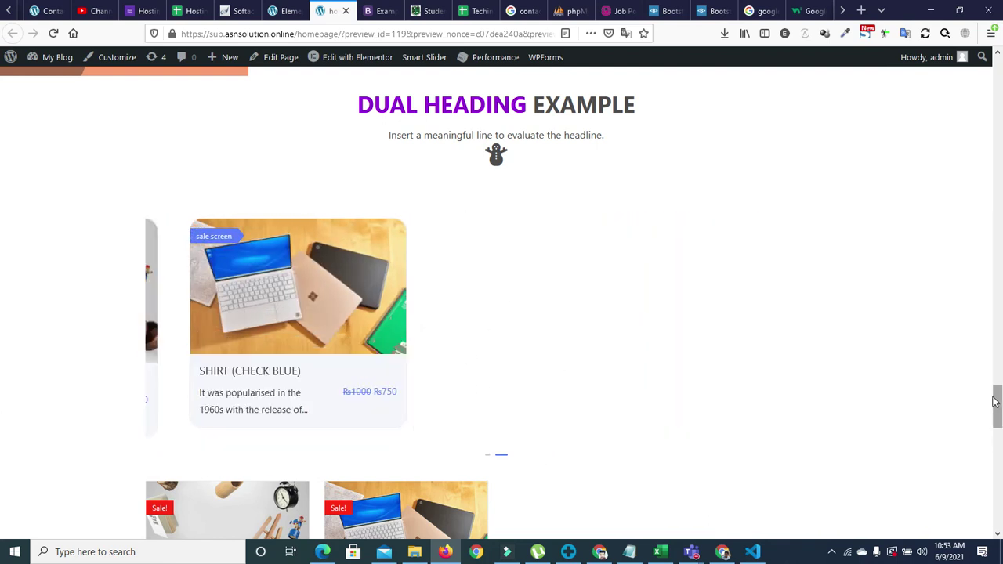
{"action": "scroll", "coordinate": [995, 401], "scroll_direction": "down", "scroll_amount": 4}
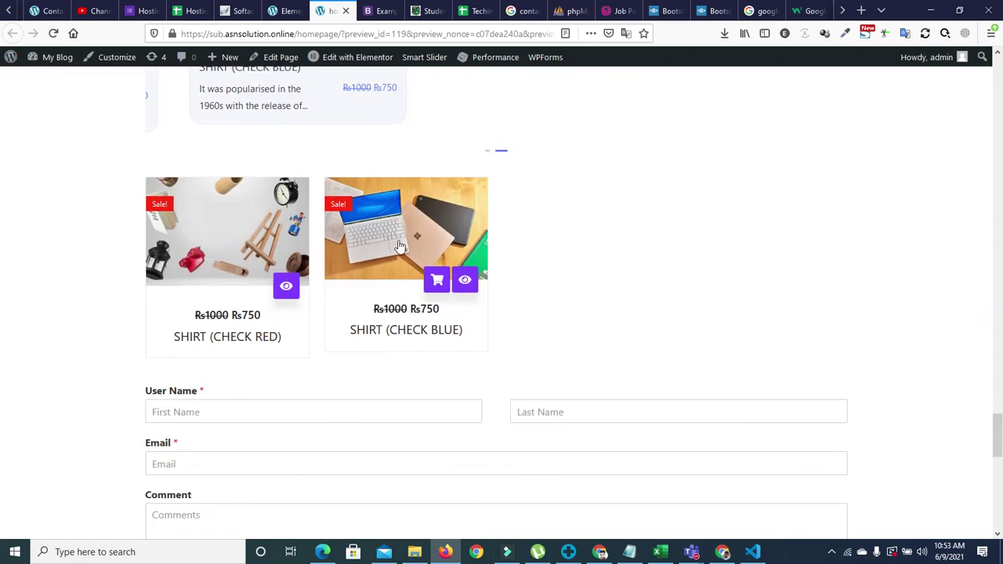
{"action": "left_click", "coordinate": [462, 281]}
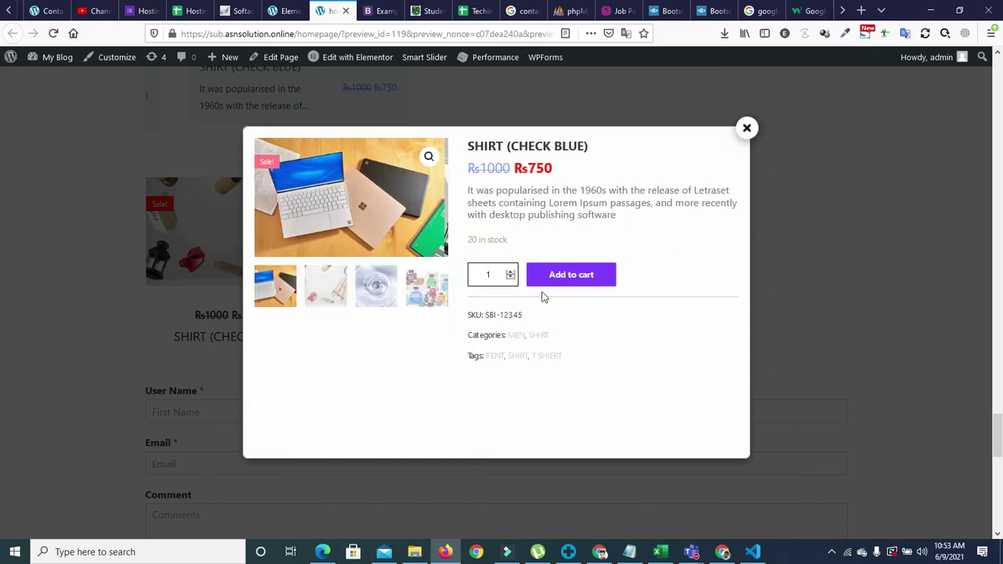
{"action": "left_click", "coordinate": [747, 129]}
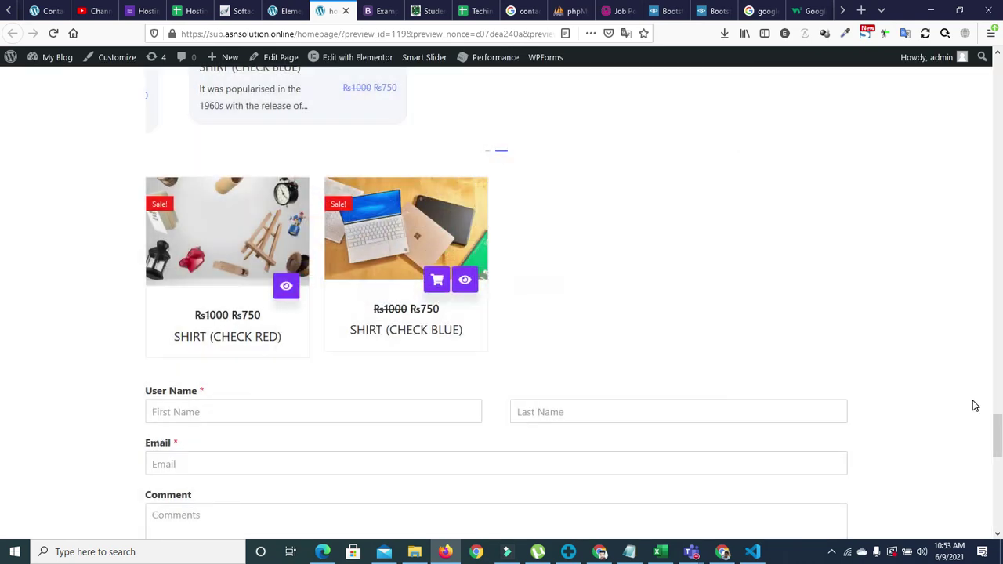
Check both contact forms and the map in the preview, trying the name fields and shrinking the styled form's comment box.
{"action": "scroll", "coordinate": [997, 426], "scroll_direction": "down", "scroll_amount": 4}
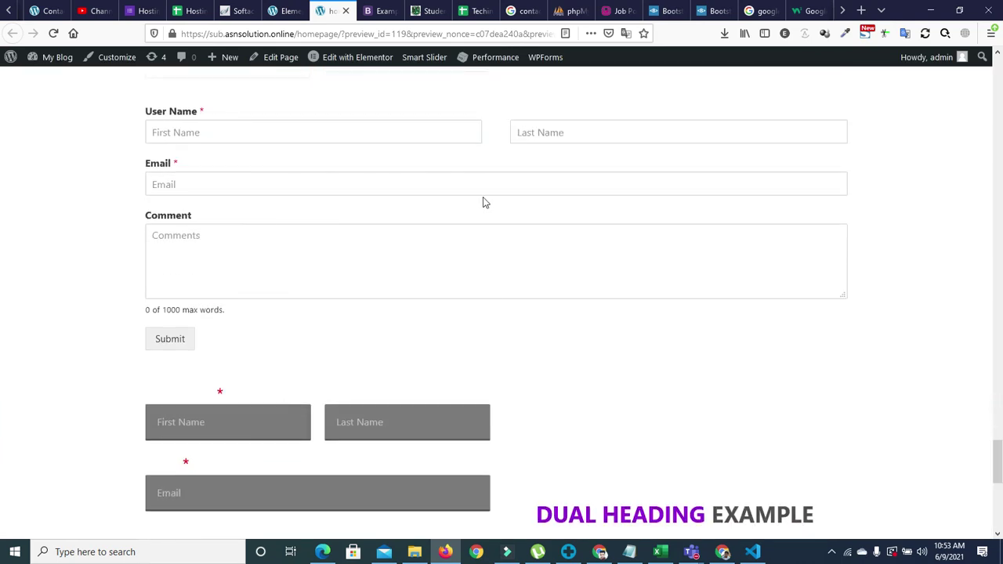
{"action": "left_click", "coordinate": [376, 128]}
{"action": "left_click", "coordinate": [559, 133]}
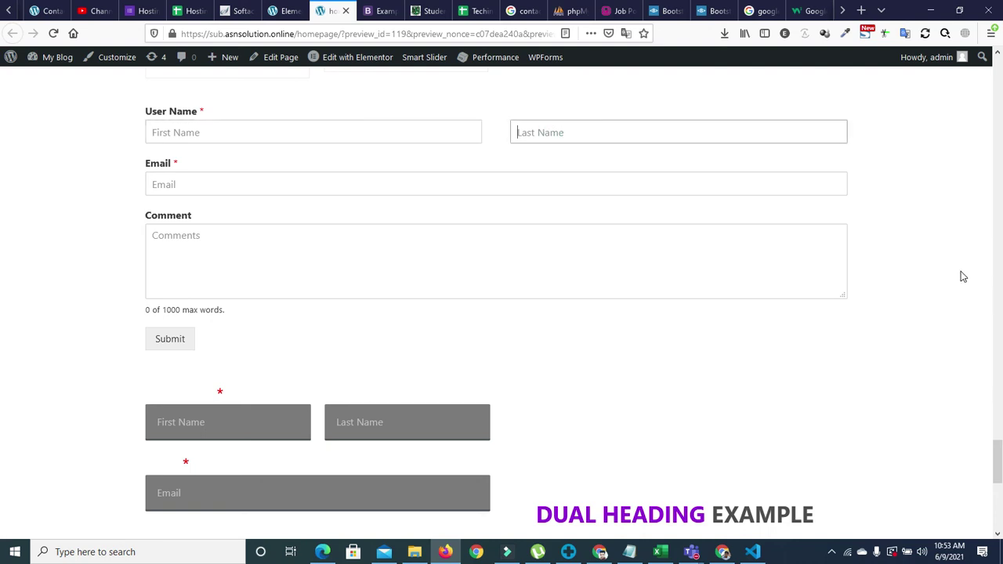
{"action": "scroll", "coordinate": [998, 449], "scroll_direction": "down", "scroll_amount": 3}
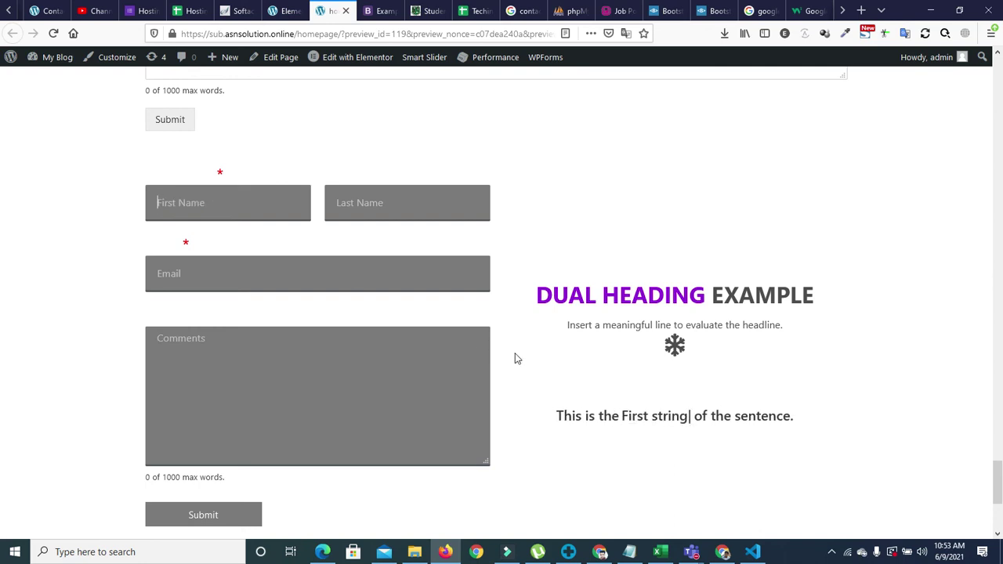
{"action": "scroll", "coordinate": [999, 490], "scroll_direction": "down", "scroll_amount": 2}
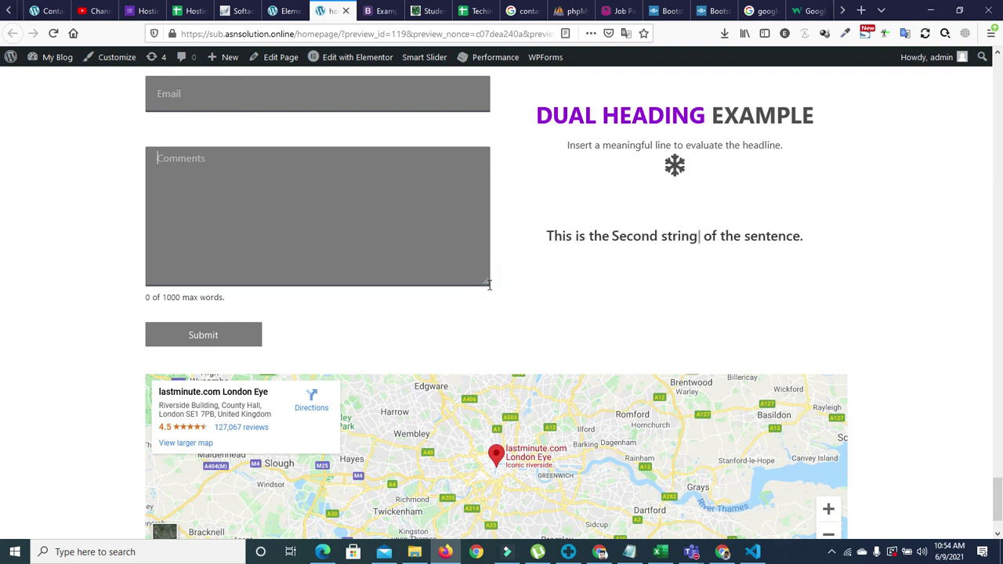
{"action": "left_click_drag", "start_coordinate": [485, 280], "coordinate": [499, 259]}
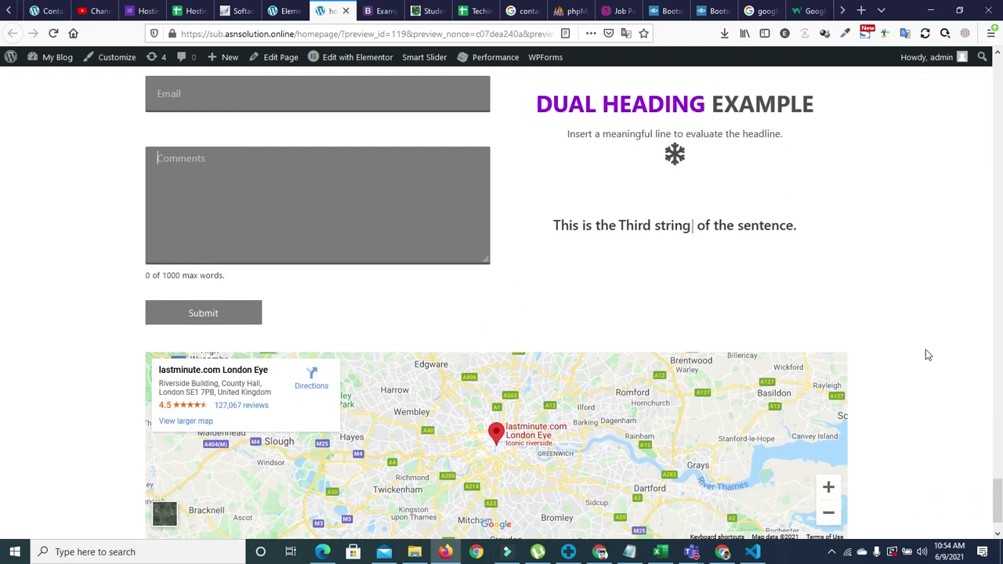
{"action": "left_click_drag", "start_coordinate": [997, 487], "coordinate": [996, 443]}
{"action": "scroll", "coordinate": [2, 439], "scroll_direction": "down", "scroll_amount": 6}
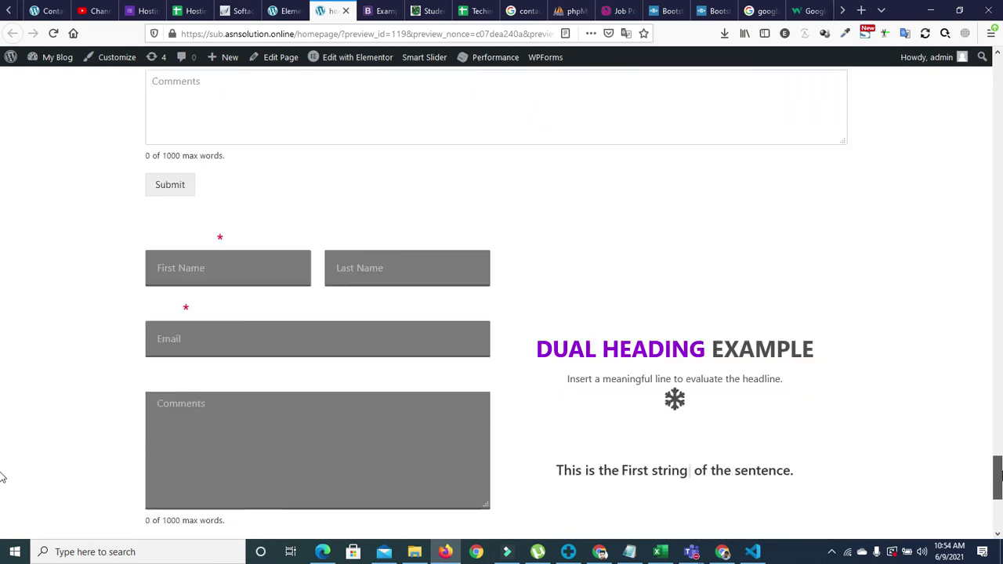
Switch back to the Elementor editor and add a Post Grid widget in a new section below the Google map.
{"action": "left_click", "coordinate": [284, 11]}
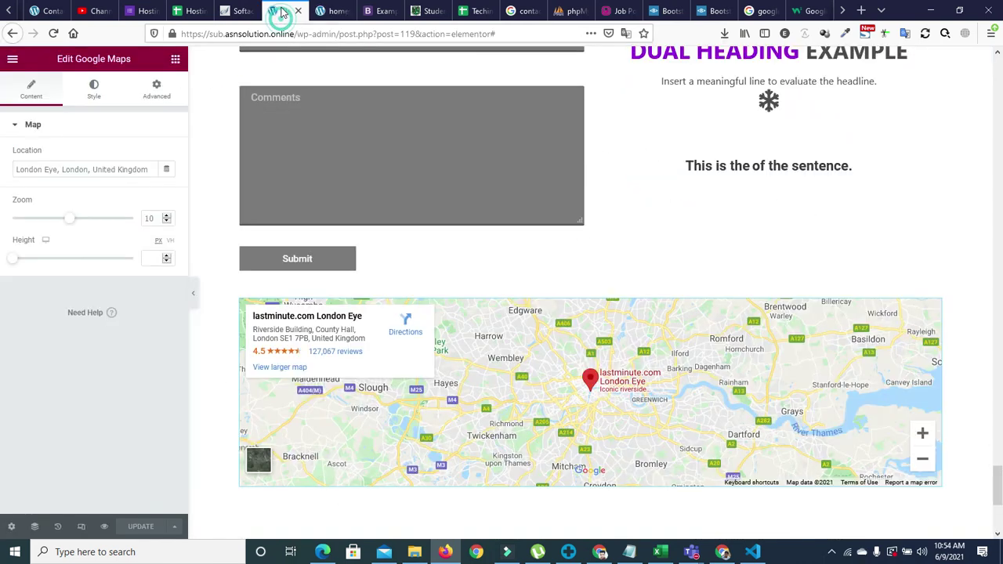
{"action": "scroll", "coordinate": [2, 470], "scroll_direction": "down", "scroll_amount": 1}
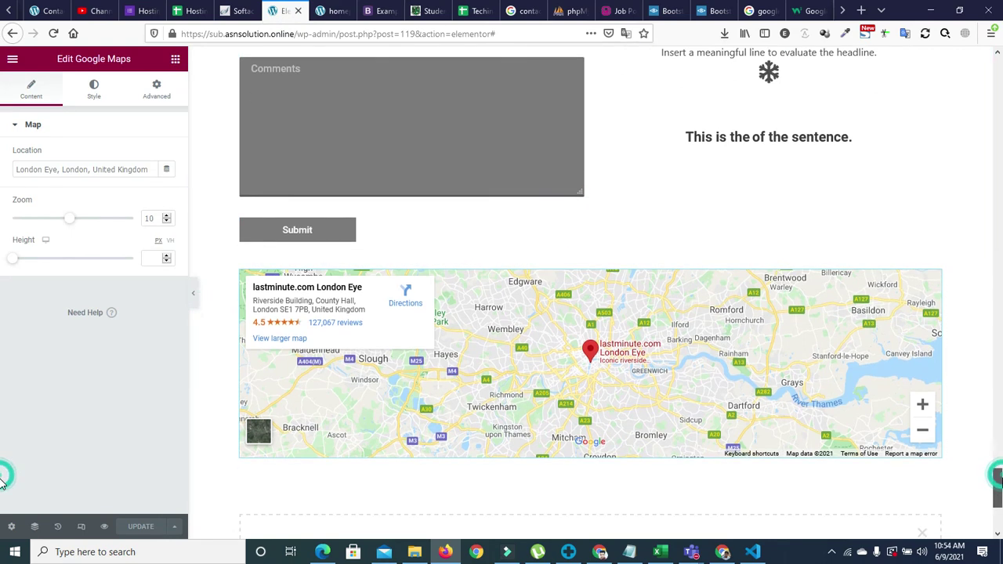
{"action": "scroll", "coordinate": [2, 470], "scroll_direction": "up", "scroll_amount": 3}
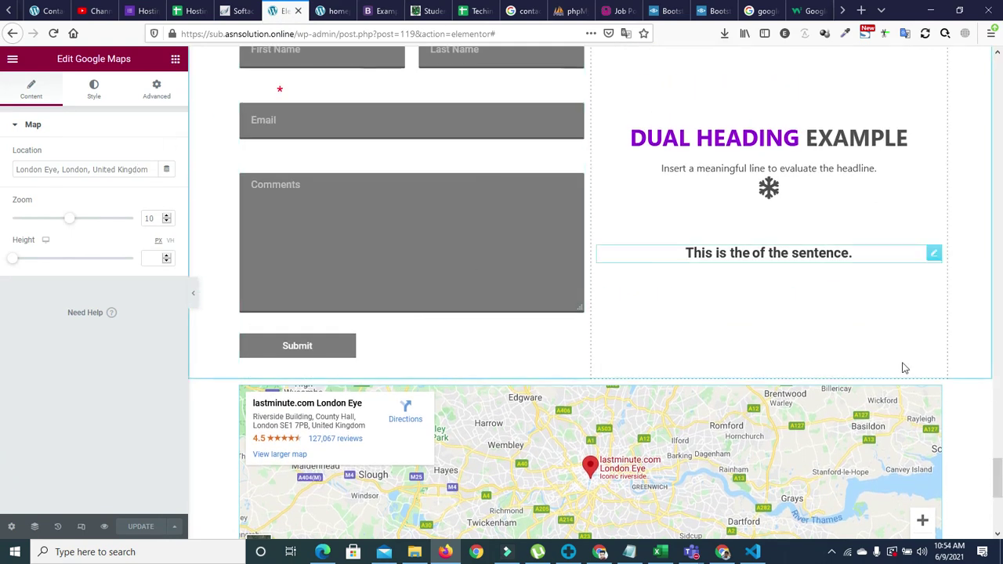
{"action": "scroll", "coordinate": [3, 490], "scroll_direction": "down", "scroll_amount": 3}
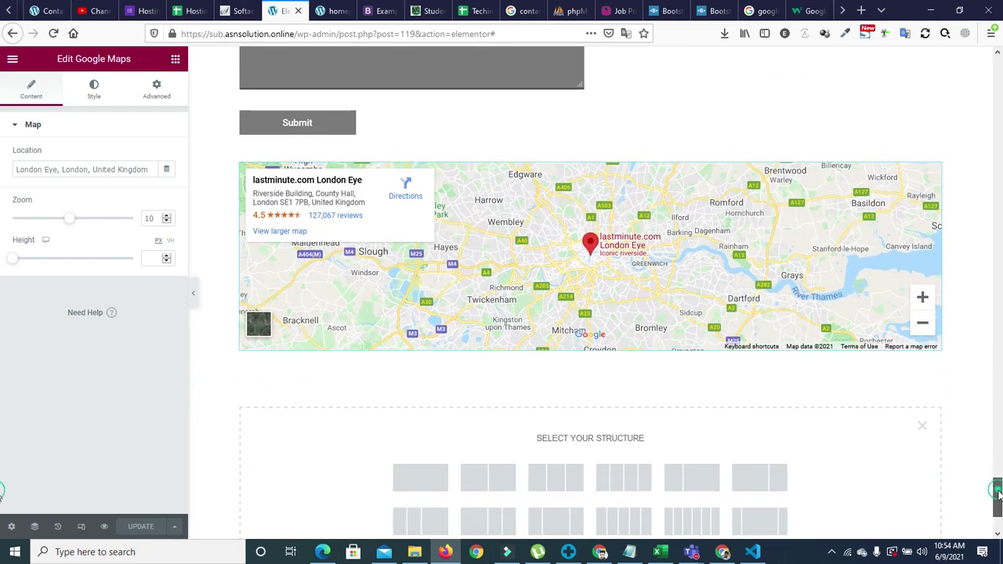
{"action": "scroll", "coordinate": [1, 496], "scroll_direction": "down", "scroll_amount": 2}
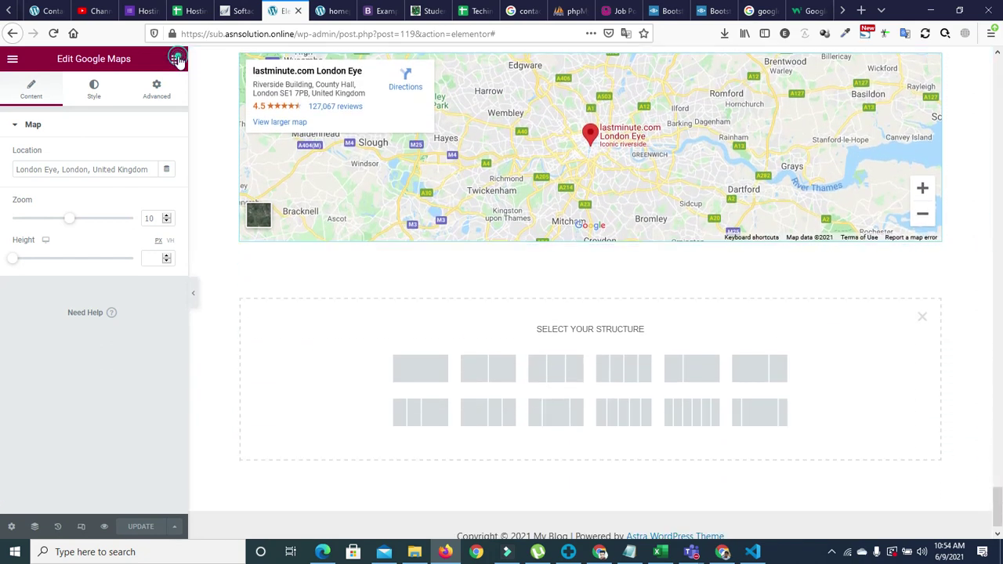
{"action": "left_click", "coordinate": [176, 60]}
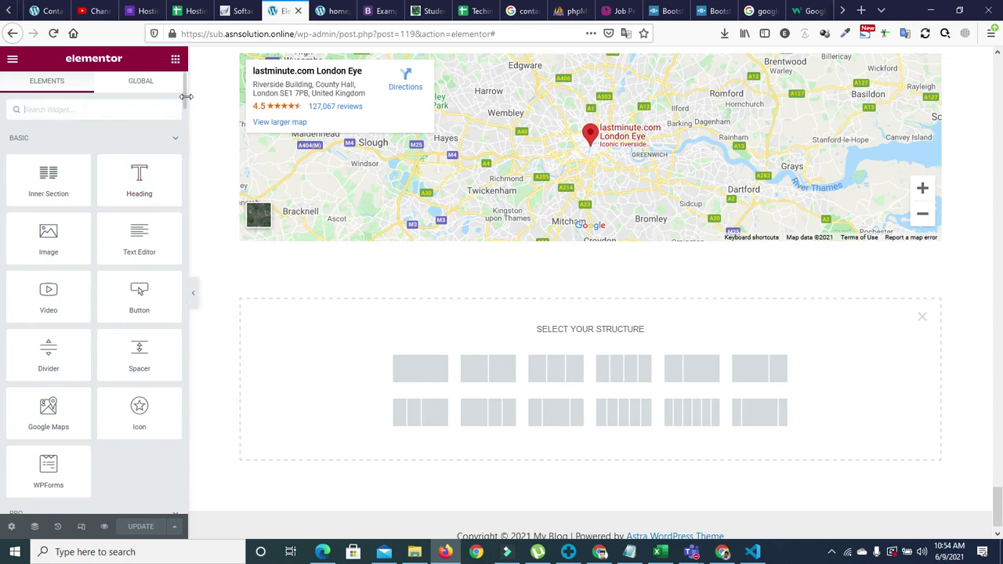
{"action": "left_click_drag", "start_coordinate": [185, 95], "coordinate": [182, 359]}
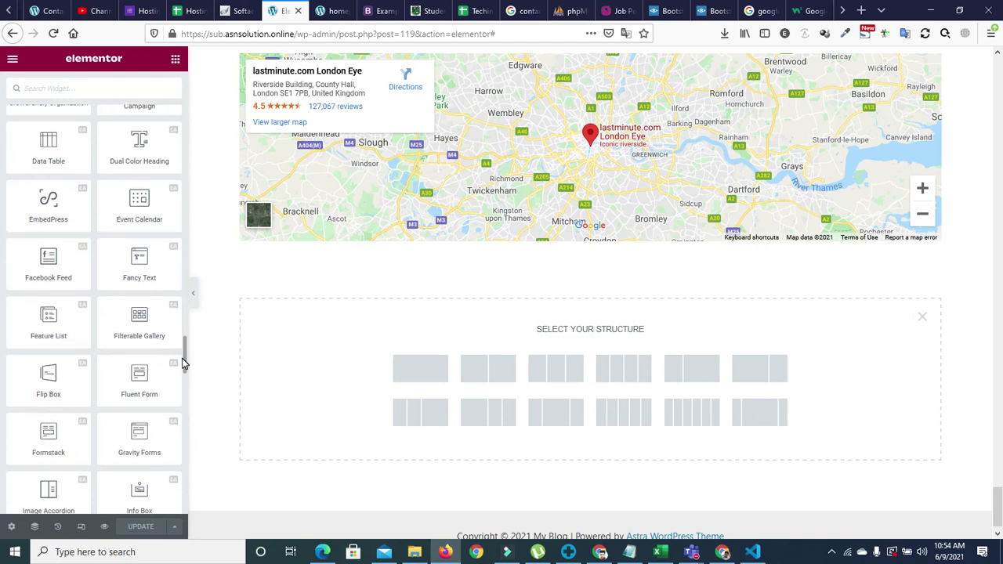
{"action": "left_click_drag", "start_coordinate": [182, 363], "coordinate": [182, 369]}
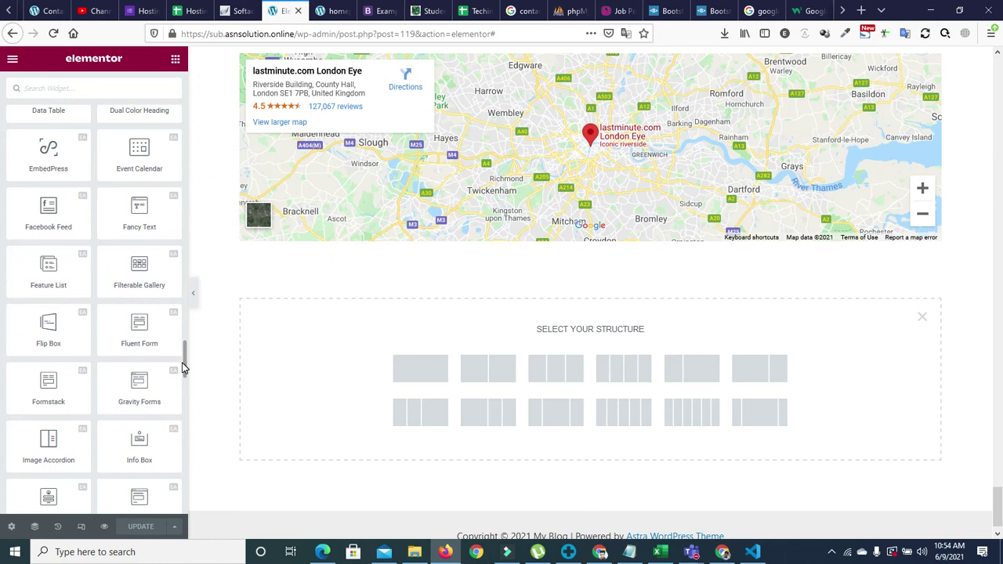
{"action": "left_click_drag", "start_coordinate": [182, 368], "coordinate": [183, 371]}
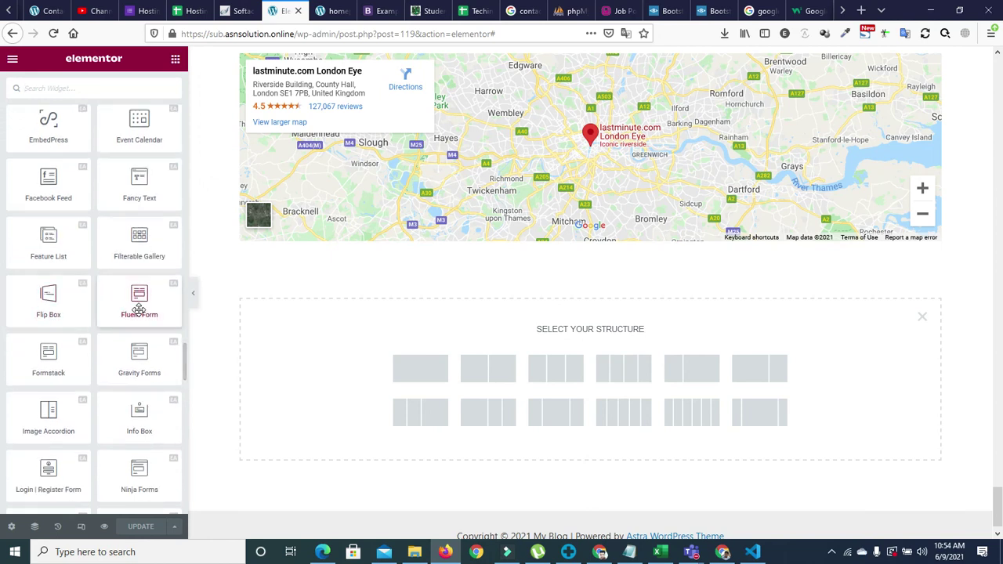
{"action": "left_click", "coordinate": [185, 355]}
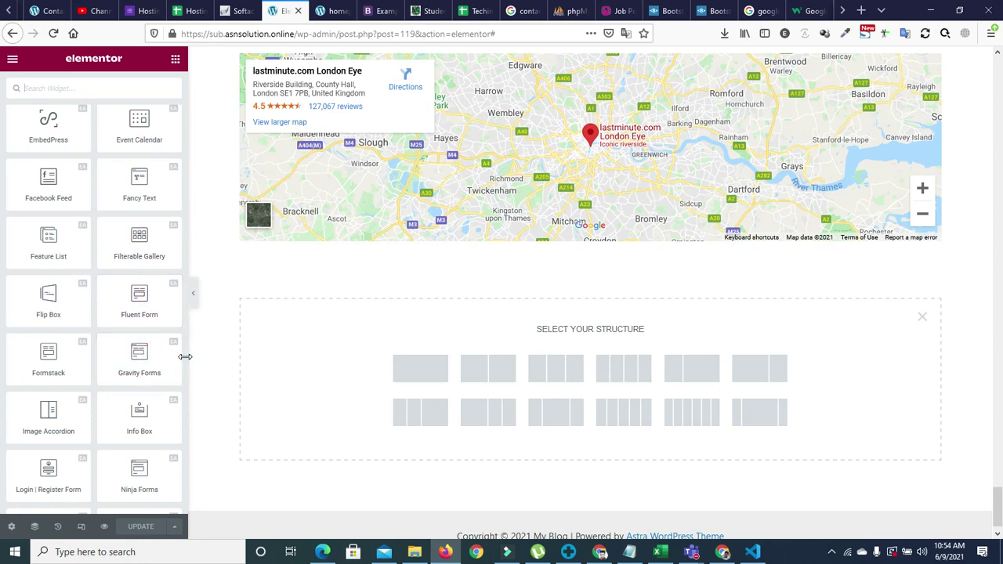
{"action": "left_click_drag", "start_coordinate": [185, 363], "coordinate": [185, 374]}
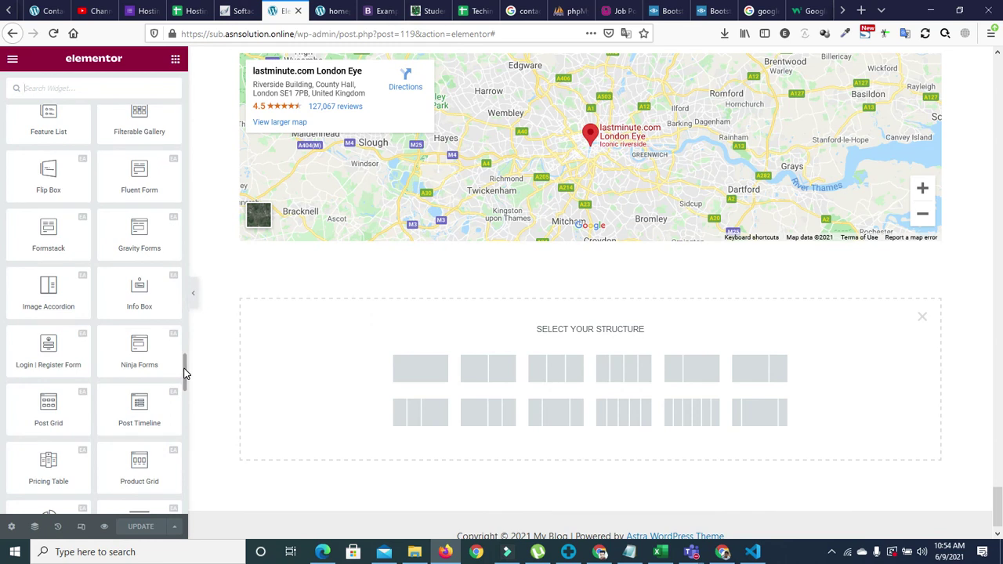
{"action": "left_click_drag", "start_coordinate": [184, 374], "coordinate": [185, 378]}
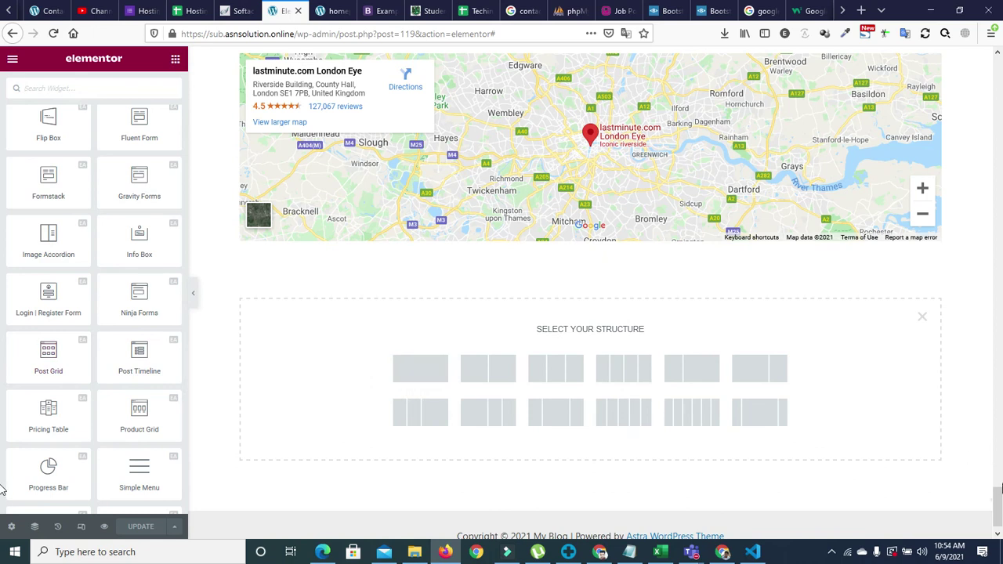
{"action": "scroll", "coordinate": [997, 494], "scroll_direction": "down", "scroll_amount": 1}
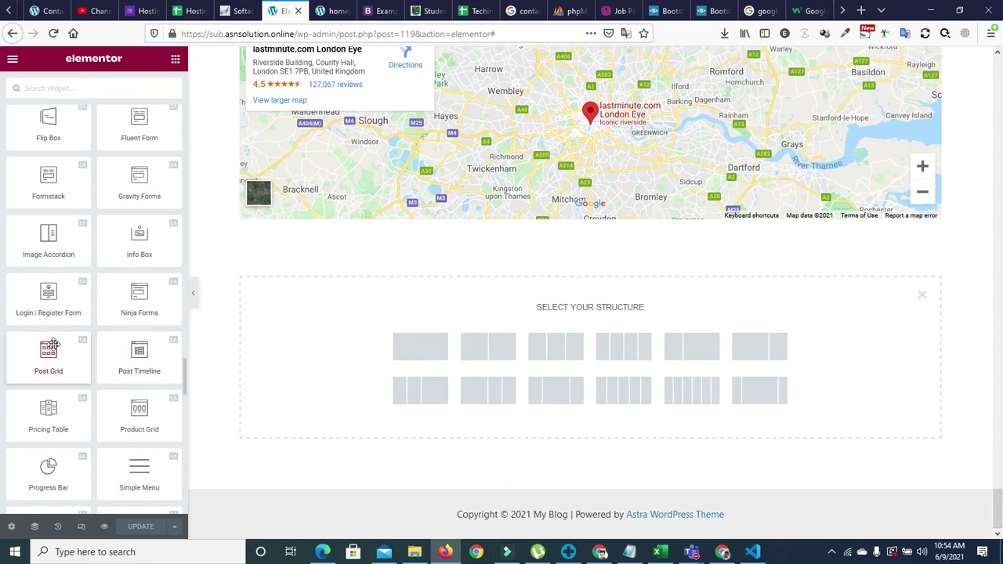
{"action": "left_click_drag", "start_coordinate": [48, 357], "coordinate": [573, 330]}
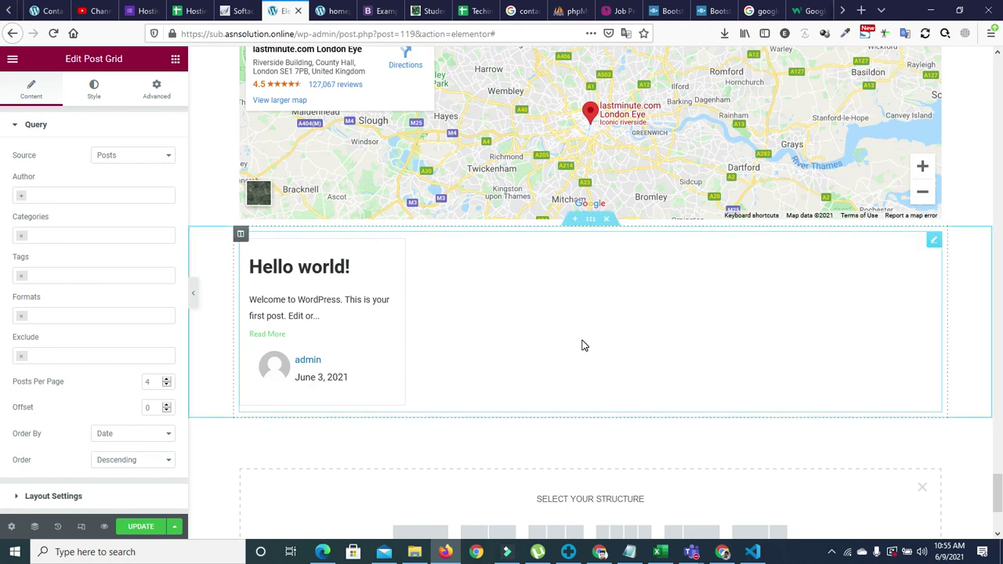
Review the Post Grid's source options, keep Posts as the source and update the page.
{"action": "left_click", "coordinate": [146, 152]}
{"action": "left_click", "coordinate": [146, 153]}
{"action": "left_click", "coordinate": [146, 152]}
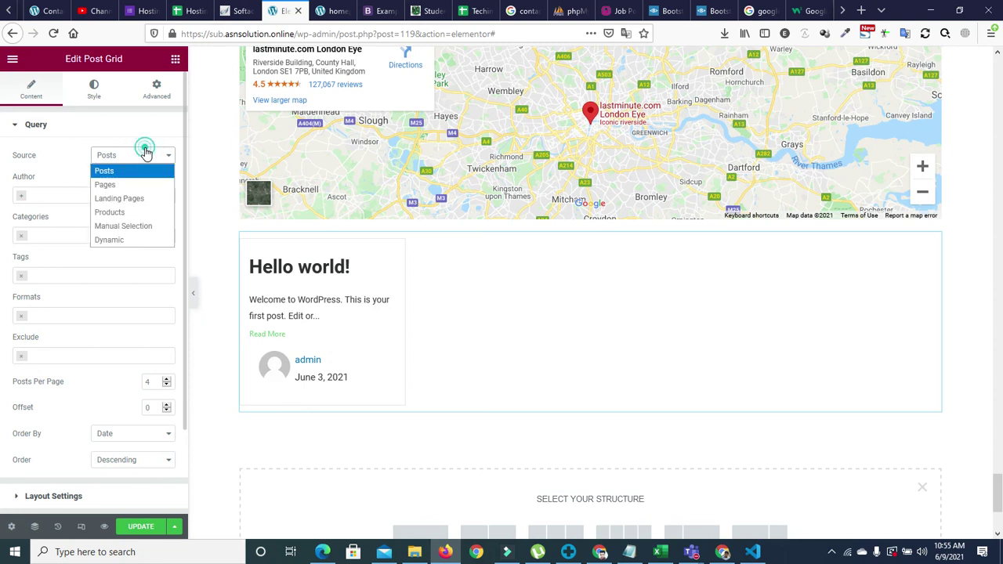
{"action": "left_click", "coordinate": [142, 153]}
{"action": "left_click", "coordinate": [141, 527]}
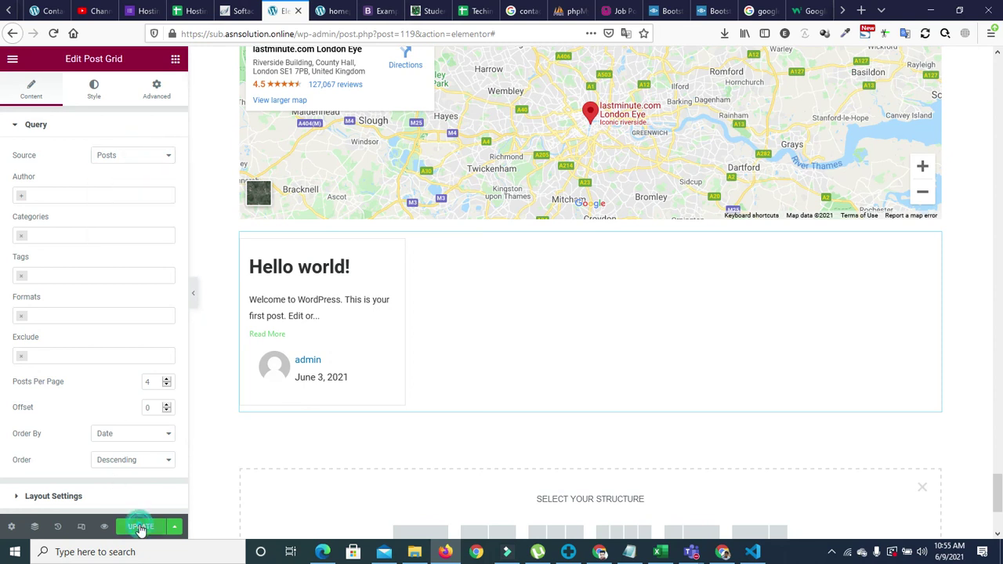
Reload the home page preview and open the full "Hello world!" post from the post grid below the map.
{"action": "left_click", "coordinate": [335, 10]}
{"action": "key", "text": "F5"}
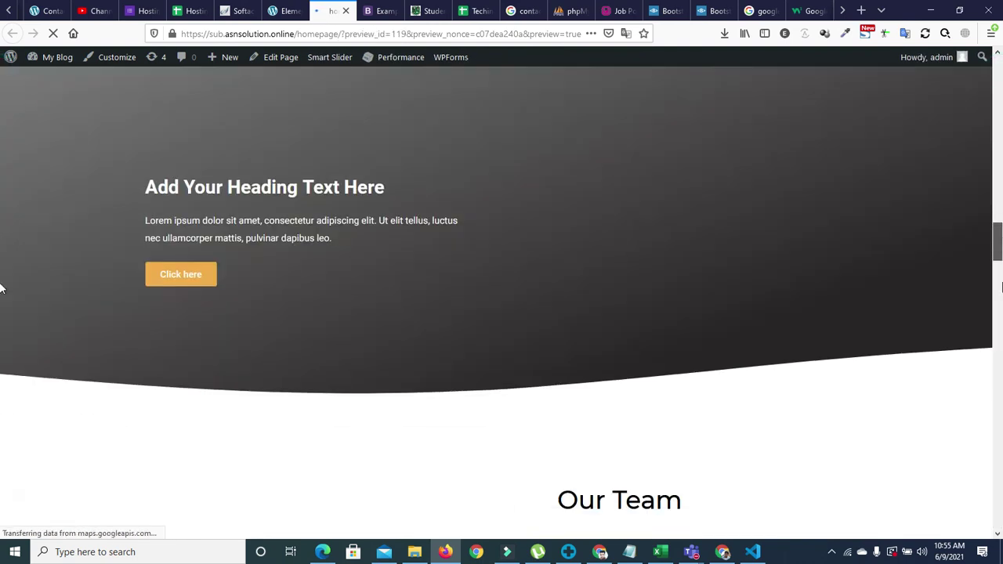
{"action": "scroll", "coordinate": [305, 431], "scroll_direction": "up", "scroll_amount": 1}
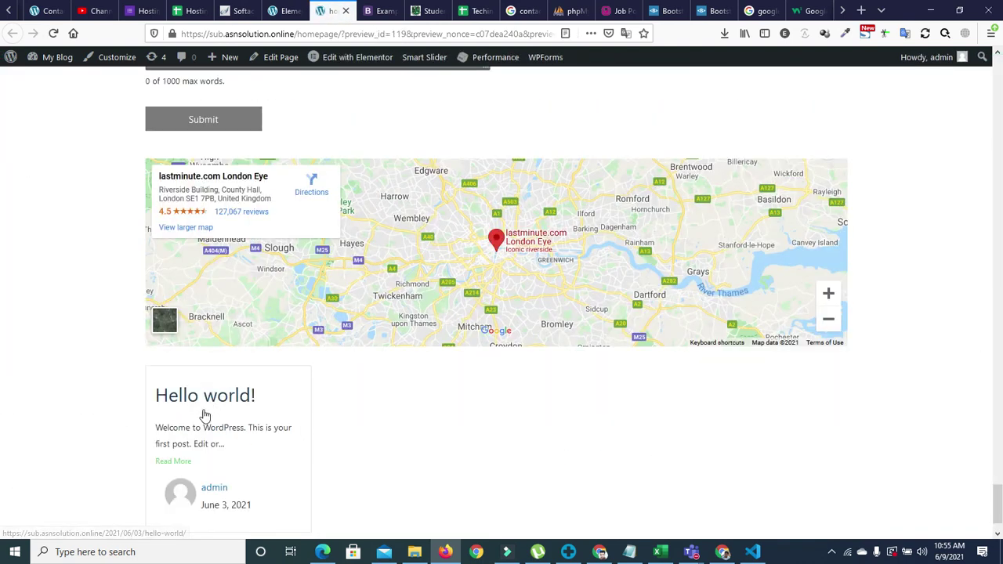
{"action": "left_click", "coordinate": [180, 462]}
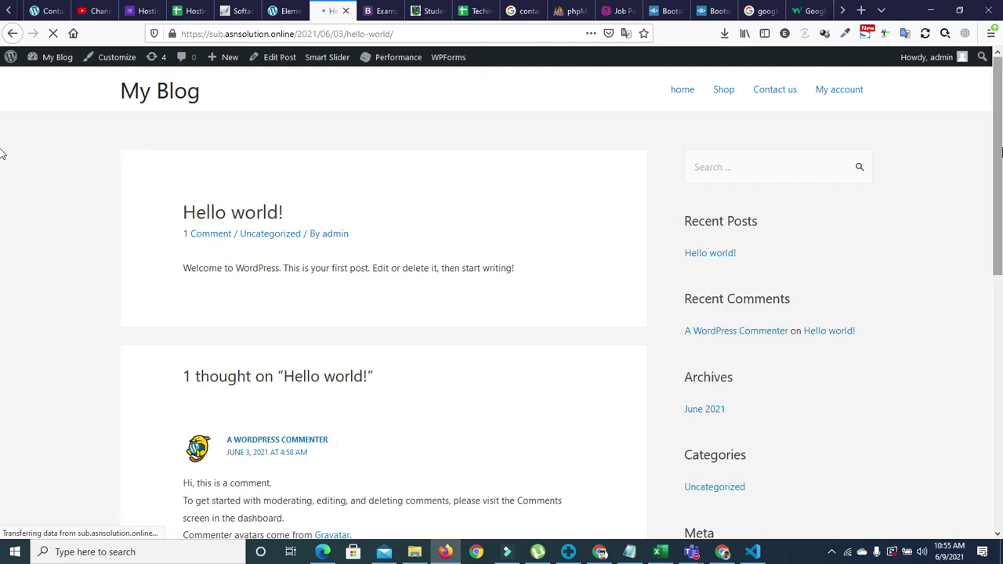
Return from the "Hello world!" post to the home page preview and review it from the post grid up to the portfolio grid.
{"action": "scroll", "coordinate": [3, 154], "scroll_direction": "down", "scroll_amount": 10}
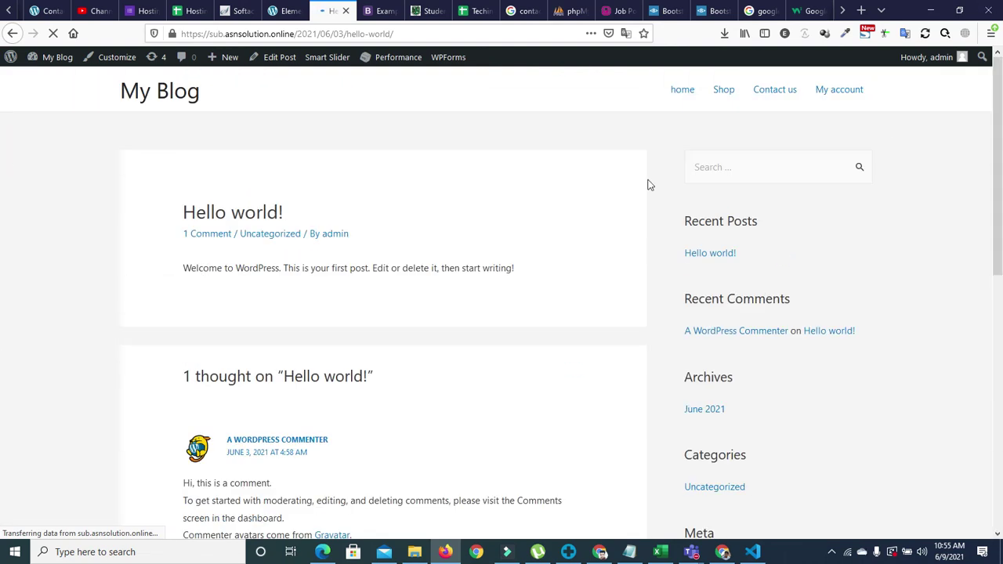
{"action": "left_click", "coordinate": [13, 33]}
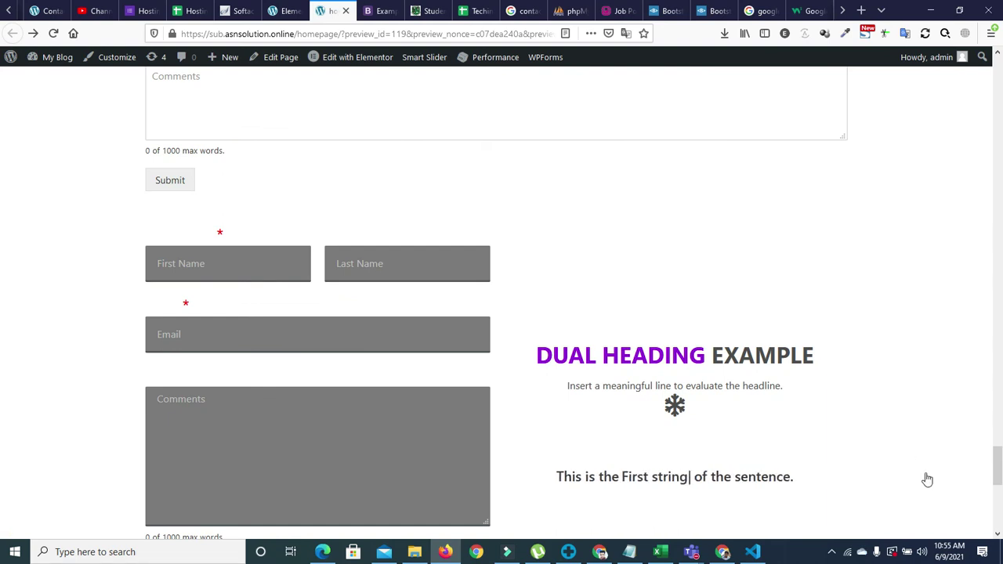
{"action": "left_click_drag", "start_coordinate": [997, 459], "coordinate": [1, 486]}
{"action": "scroll", "coordinate": [3, 512], "scroll_direction": "down", "scroll_amount": 2}
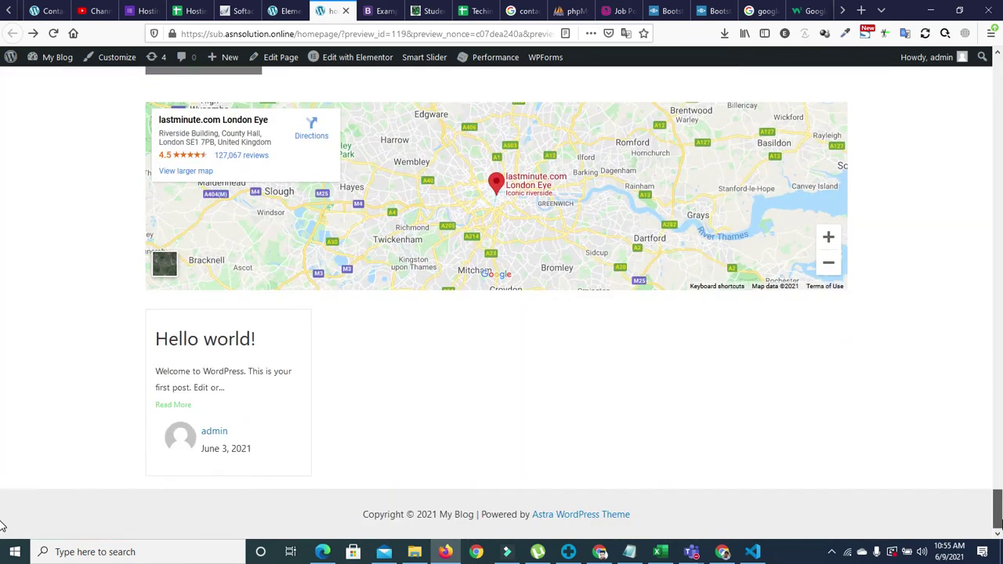
{"action": "scroll", "coordinate": [997, 509], "scroll_direction": "up", "scroll_amount": 5}
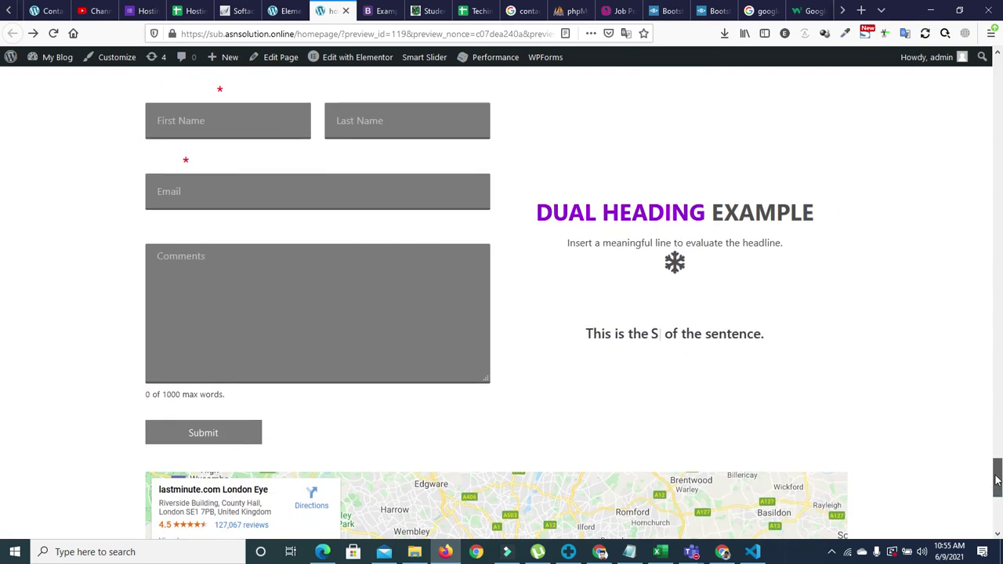
{"action": "left_click_drag", "start_coordinate": [999, 469], "coordinate": [999, 349]}
{"action": "scroll", "coordinate": [653, 288], "scroll_direction": "up", "scroll_amount": 1}
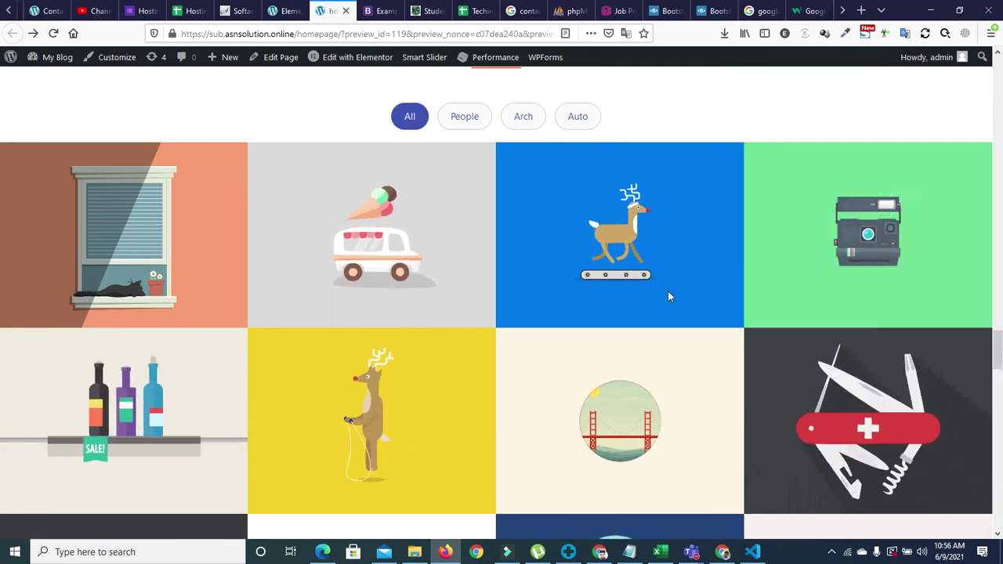
Switch back to the Elementor editor and check the existing Premium Media Grid's layout options, keeping the grid layout on Even.
{"action": "left_click", "coordinate": [288, 13]}
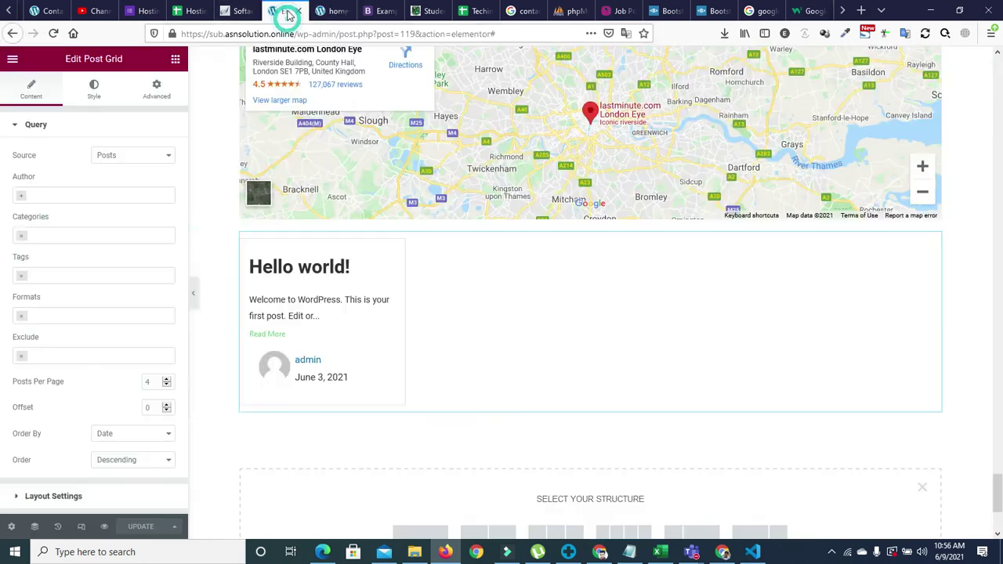
{"action": "left_click_drag", "start_coordinate": [998, 497], "coordinate": [995, 348]}
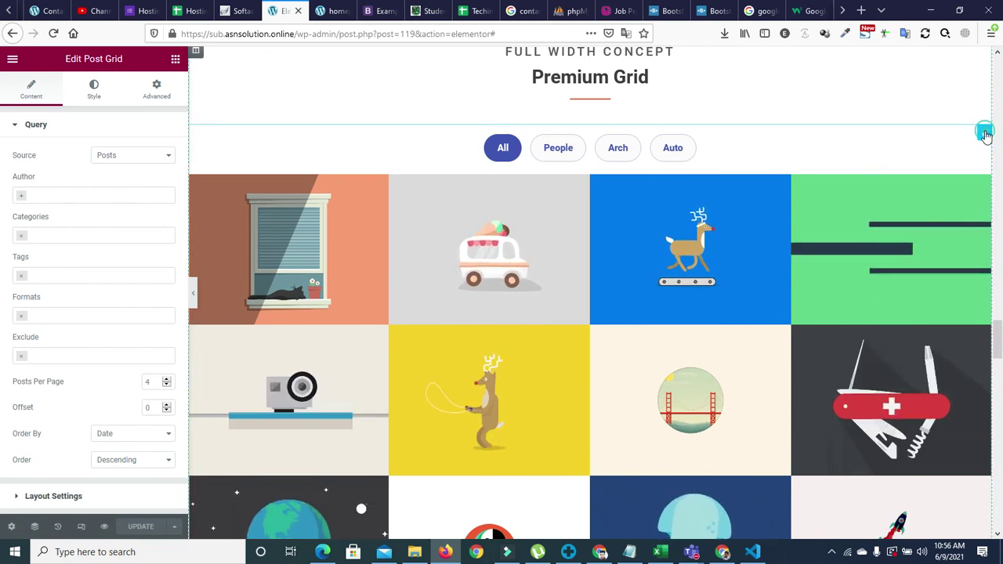
{"action": "left_click", "coordinate": [985, 135]}
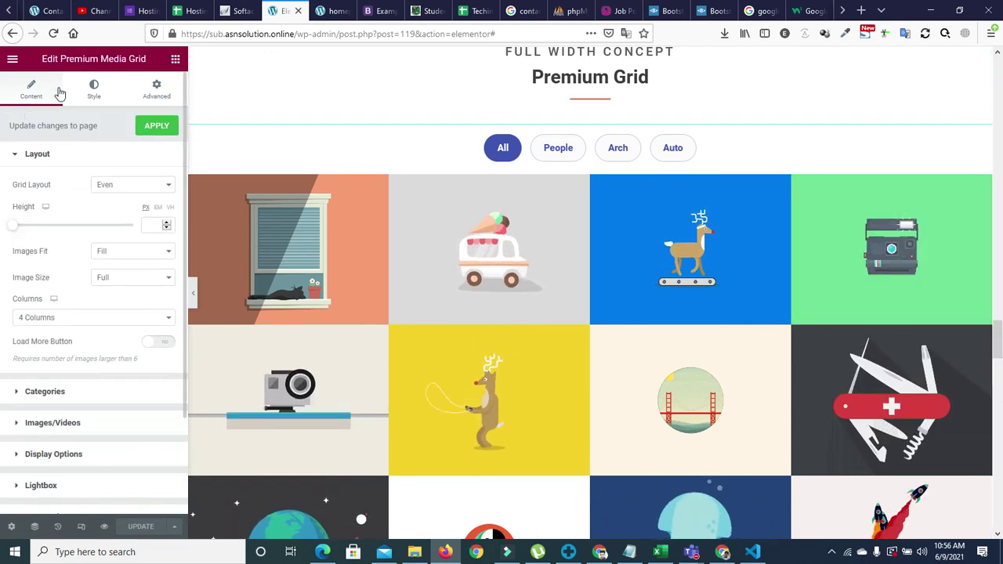
{"action": "left_click", "coordinate": [116, 187]}
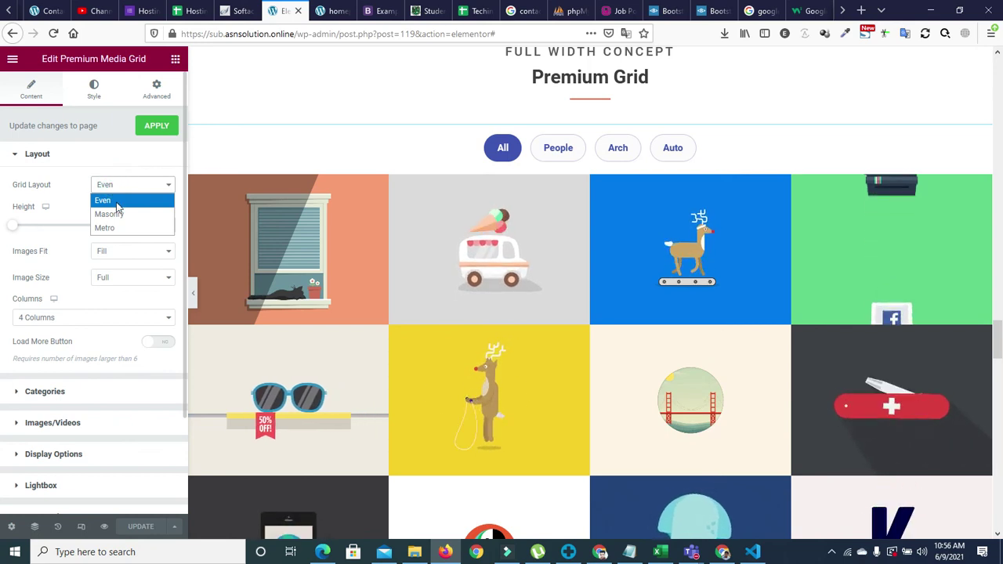
{"action": "left_click", "coordinate": [116, 206]}
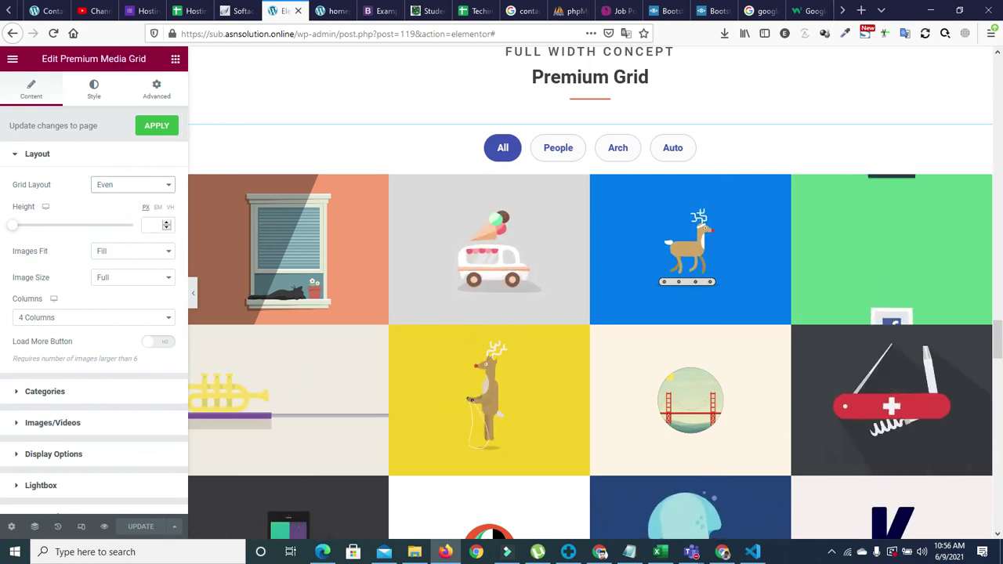
Search the widgets for "media" and add a Premium Media Grid directly below the "Premium Grid" heading, above the existing grid.
{"action": "left_click", "coordinate": [175, 59]}
{"action": "left_click", "coordinate": [105, 110]}
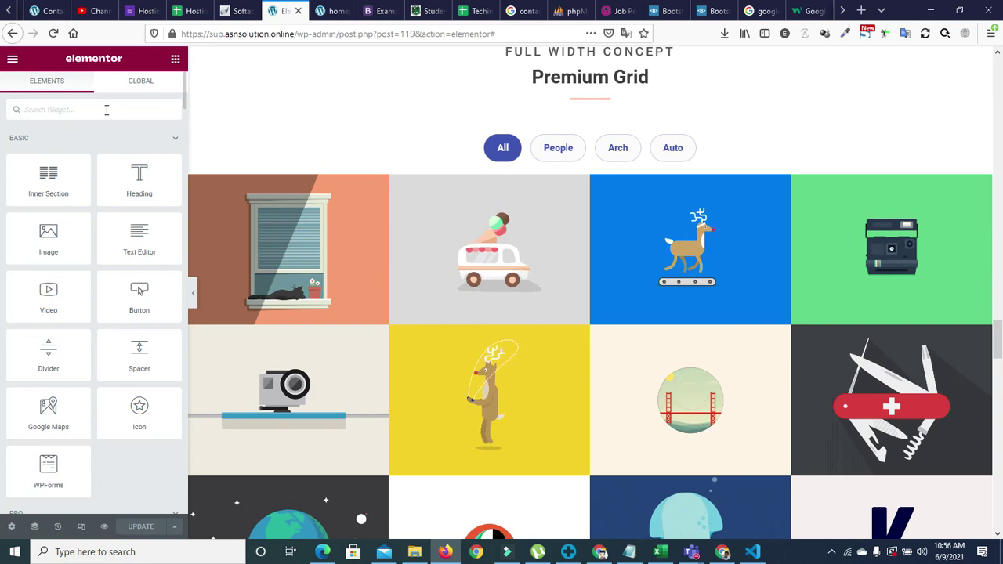
{"action": "type", "text": "media"}
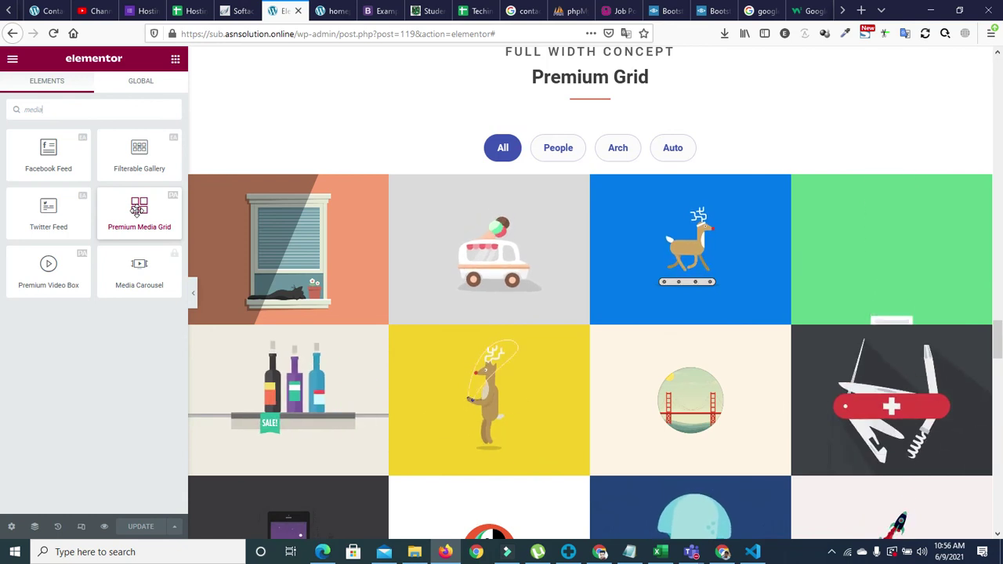
{"action": "left_click_drag", "start_coordinate": [138, 210], "coordinate": [589, 123]}
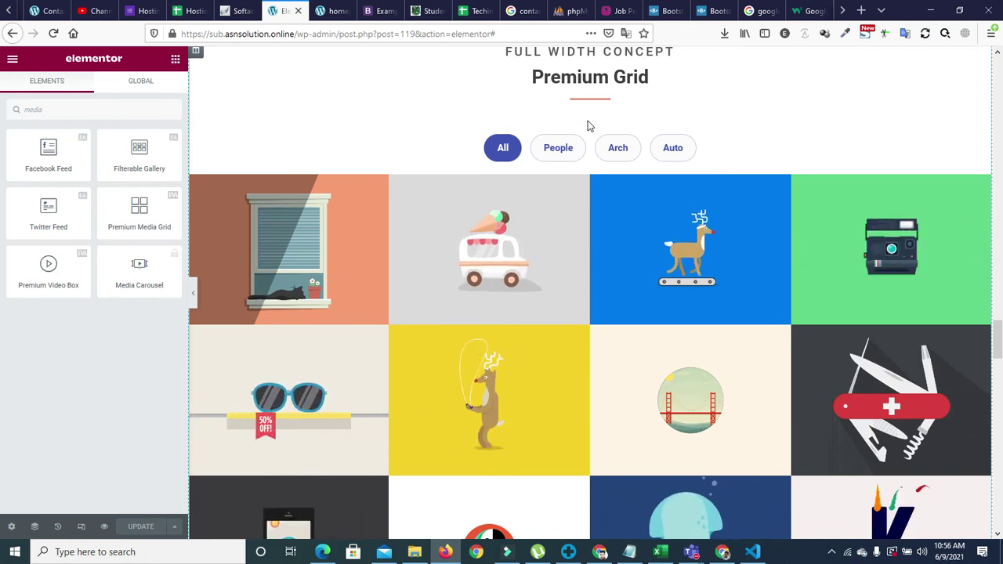
{"action": "left_click_drag", "start_coordinate": [159, 215], "coordinate": [607, 134]}
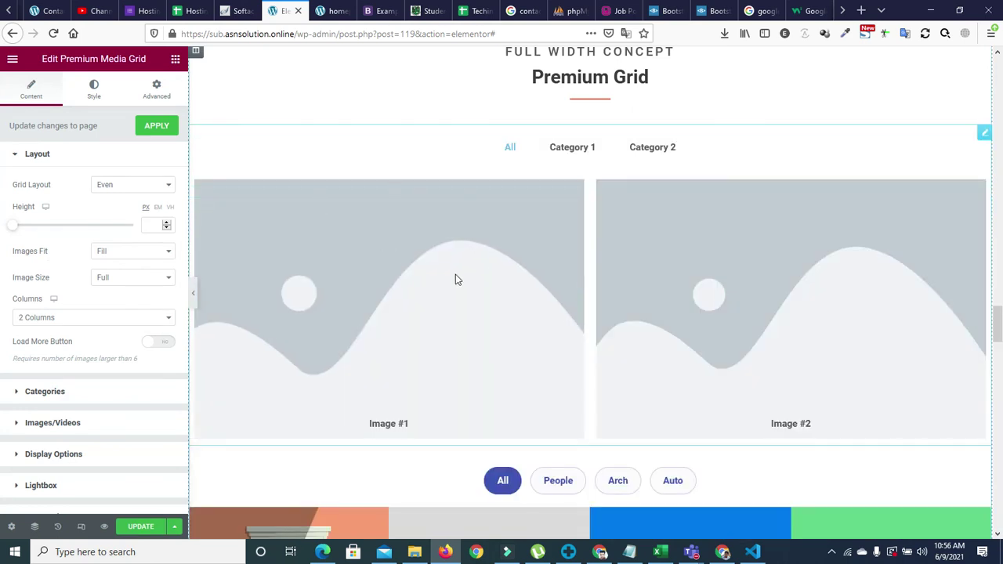
Set the new media grid's layout to 5 Columns.
{"action": "left_click", "coordinate": [67, 318]}
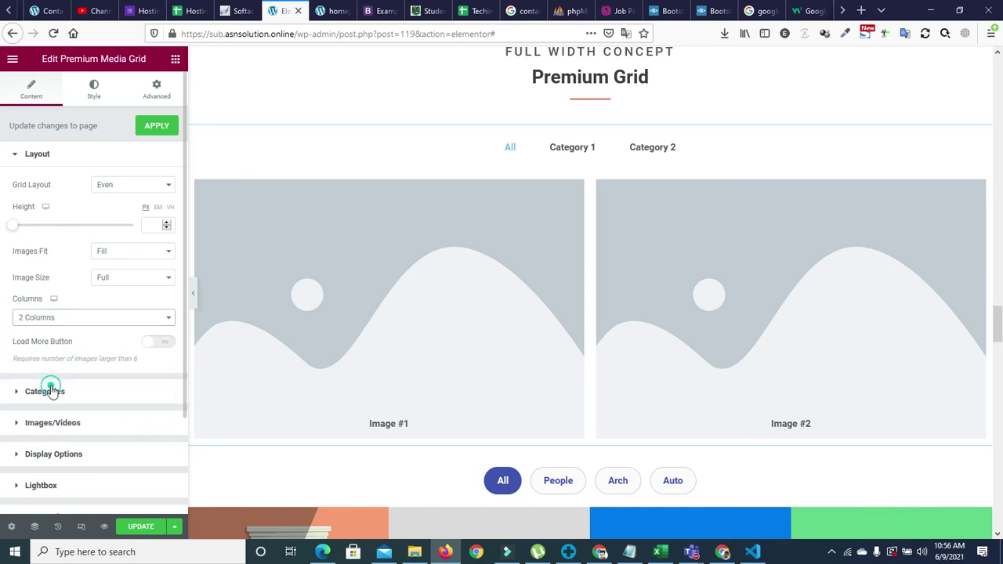
{"action": "left_click", "coordinate": [53, 388]}
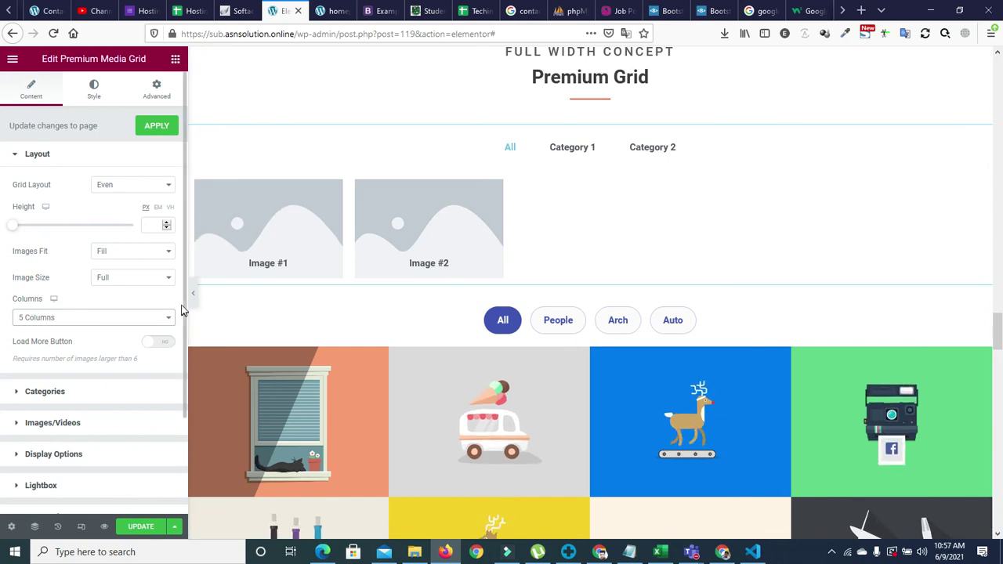
{"action": "left_click_drag", "start_coordinate": [184, 305], "coordinate": [196, 250]}
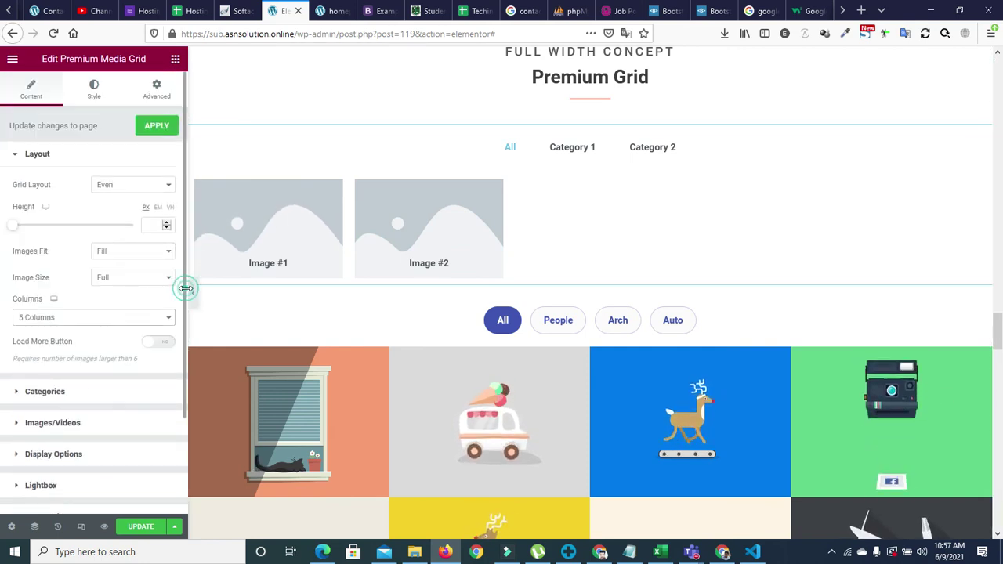
{"action": "left_click_drag", "start_coordinate": [186, 293], "coordinate": [181, 293]}
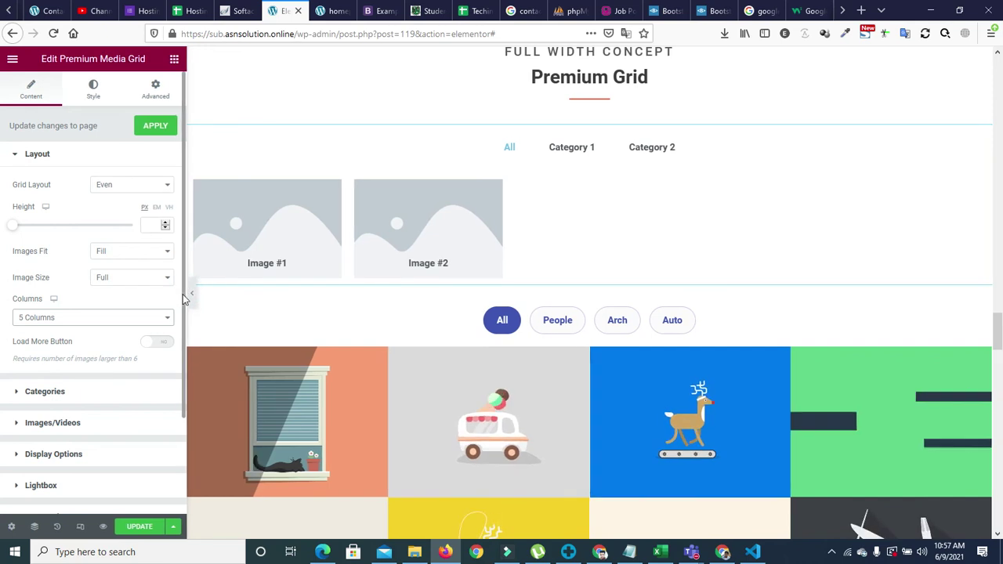
Try the Load More Button option on the new media grid, switch it off again and update the page.
{"action": "left_click", "coordinate": [154, 343]}
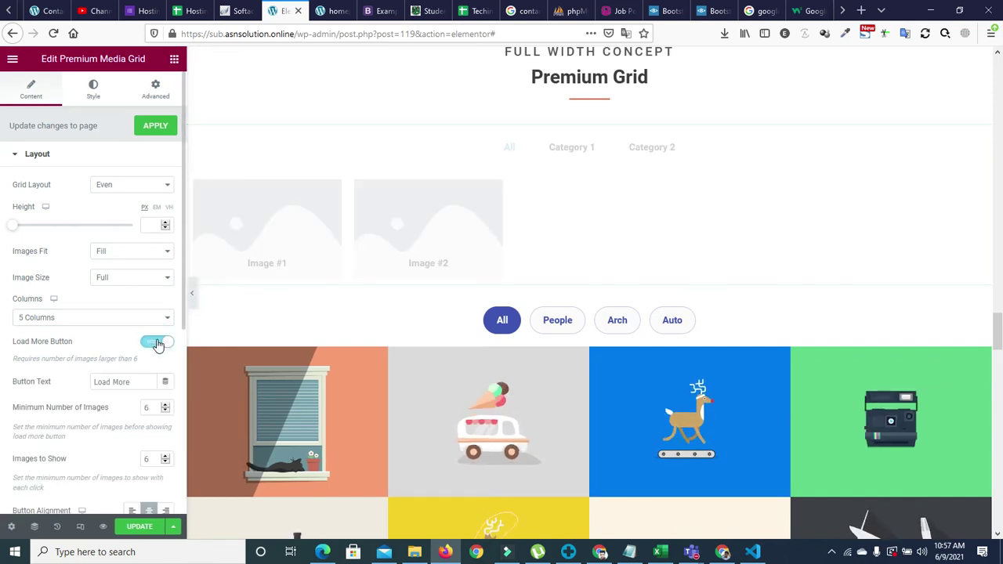
{"action": "left_click", "coordinate": [153, 344]}
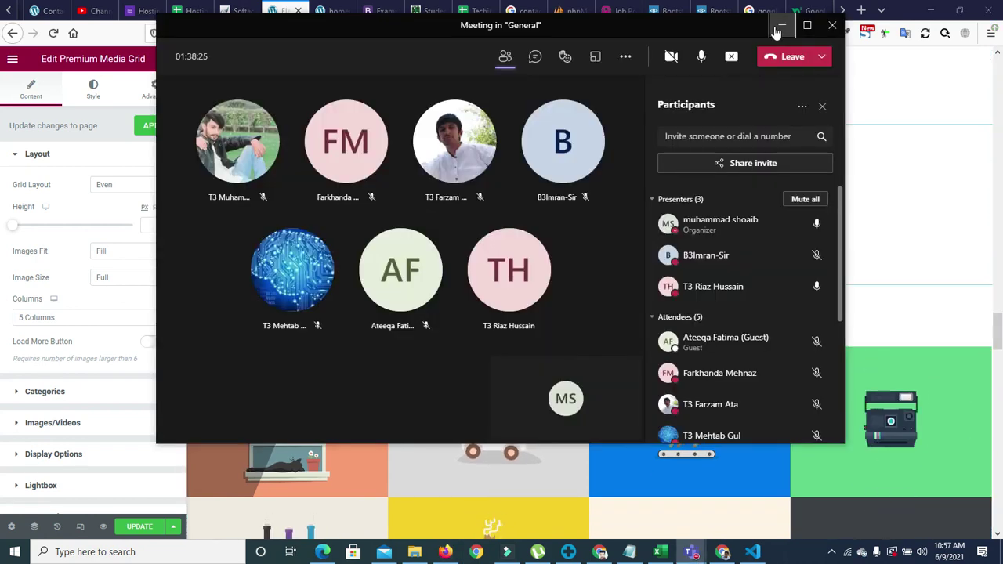
{"action": "left_click", "coordinate": [779, 27]}
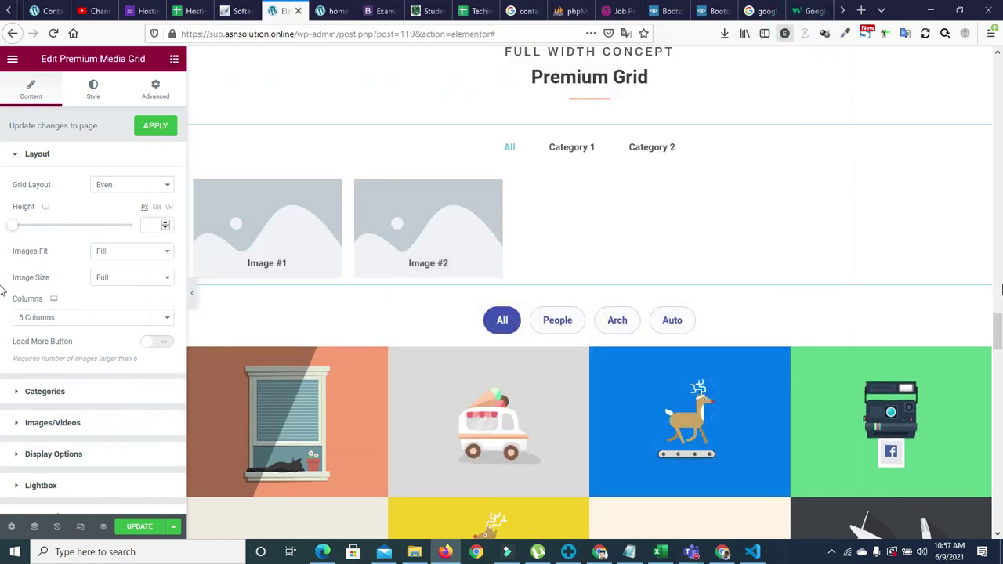
{"action": "left_click_drag", "start_coordinate": [998, 343], "coordinate": [998, 59]}
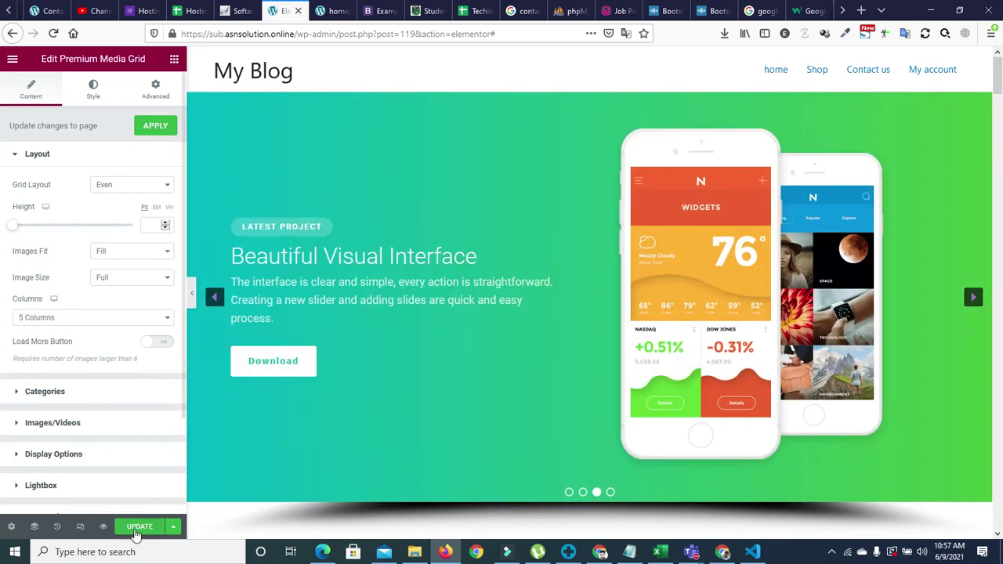
{"action": "left_click", "coordinate": [137, 528]}
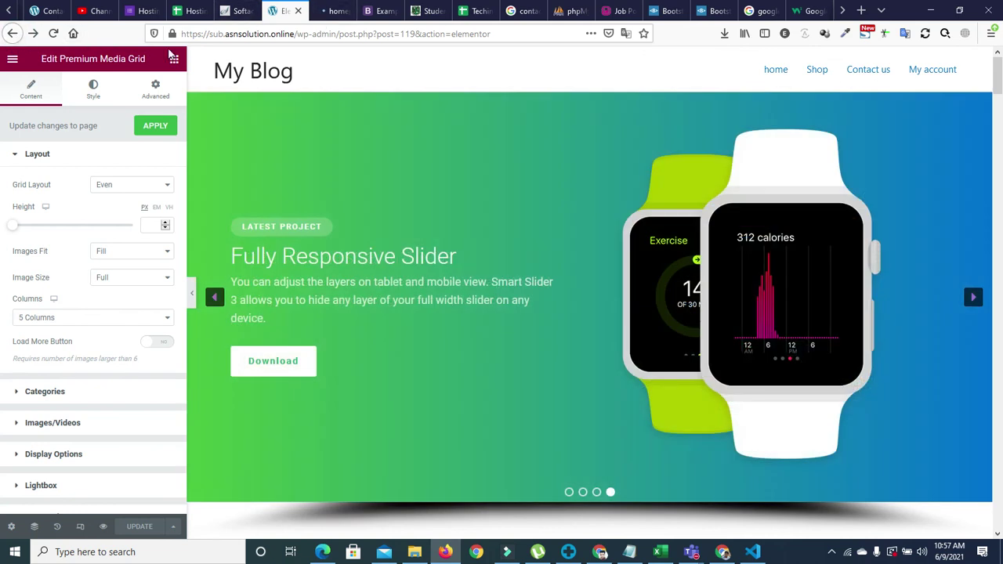
Leave the editor for the WordPress admin dashboard and open the page for adding new plugins.
{"action": "left_click_drag", "start_coordinate": [337, 37], "coordinate": [494, 35]}
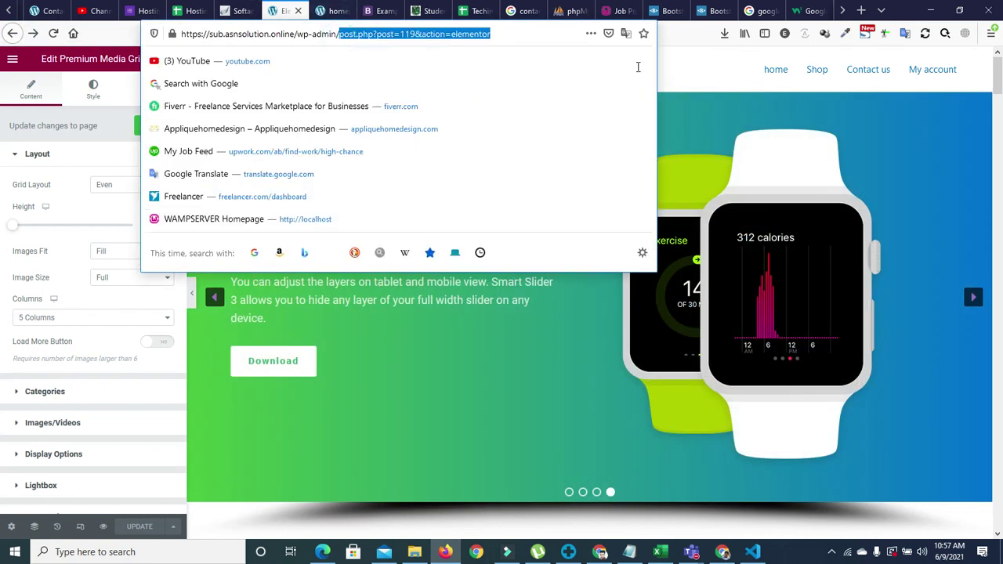
{"action": "key", "text": "BackSpace"}
{"action": "key", "text": "Return"}
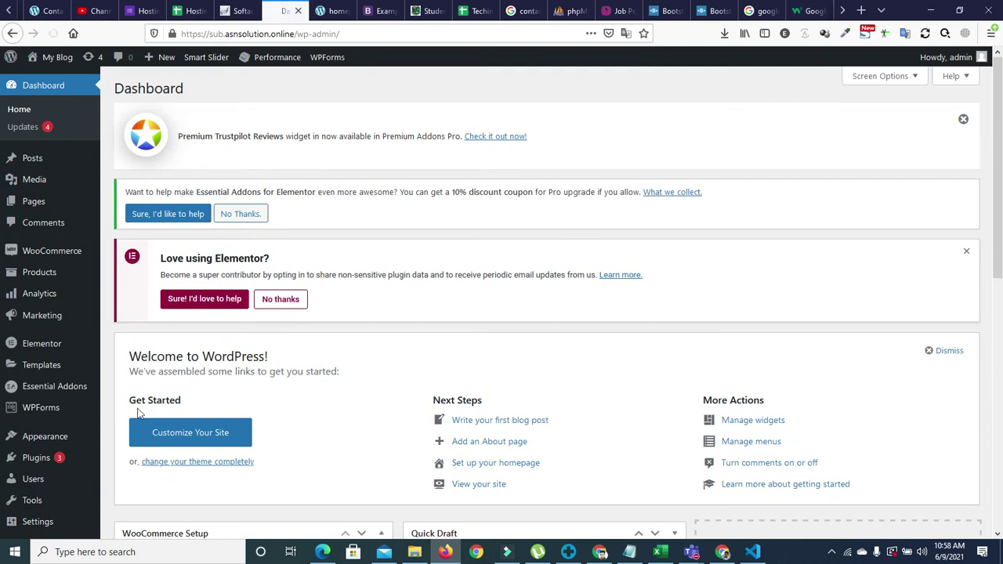
{"action": "left_click", "coordinate": [38, 461]}
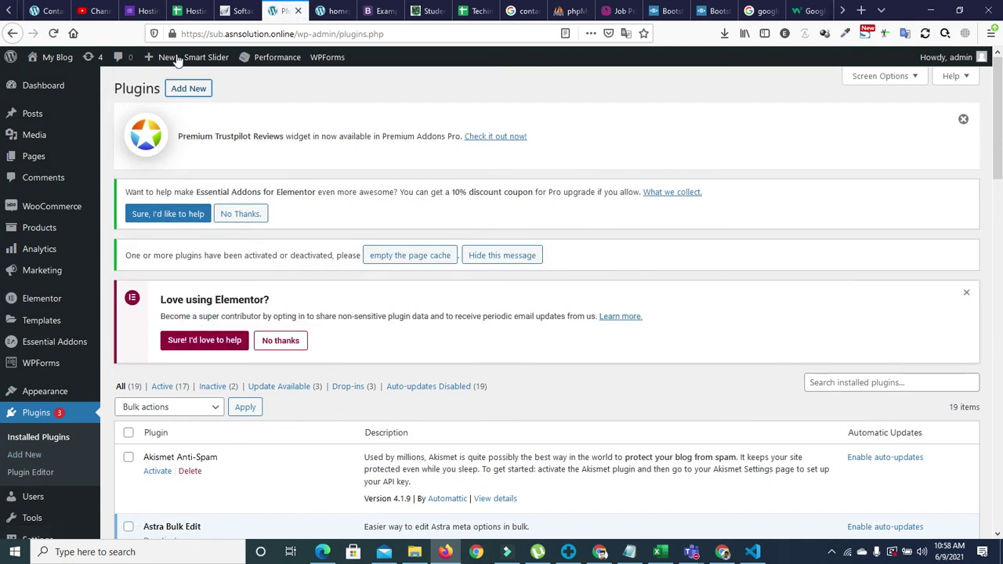
{"action": "left_click", "coordinate": [189, 89]}
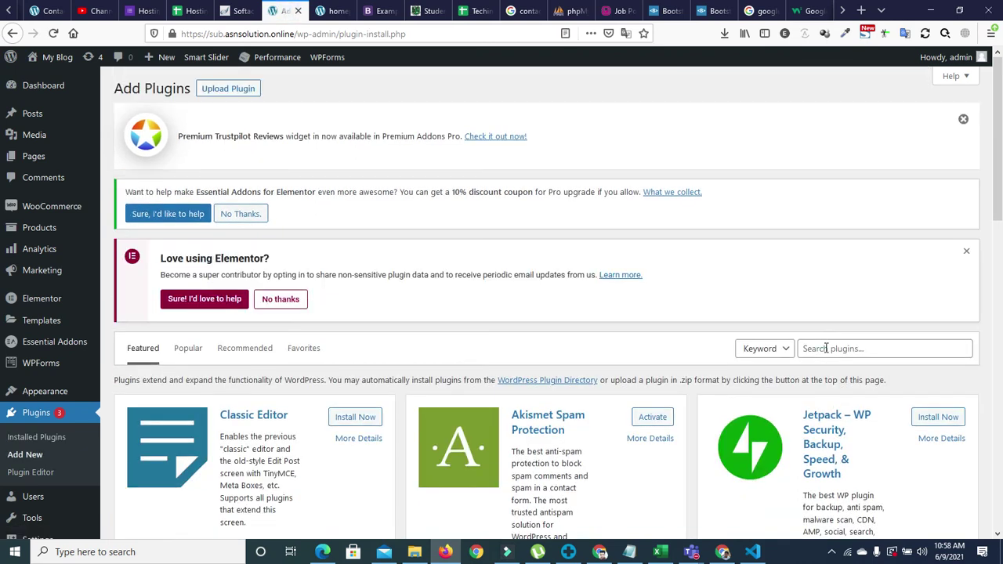
Search the plugin directory for "astra" and look through the matching plugins.
{"action": "type", "text": "ast"}
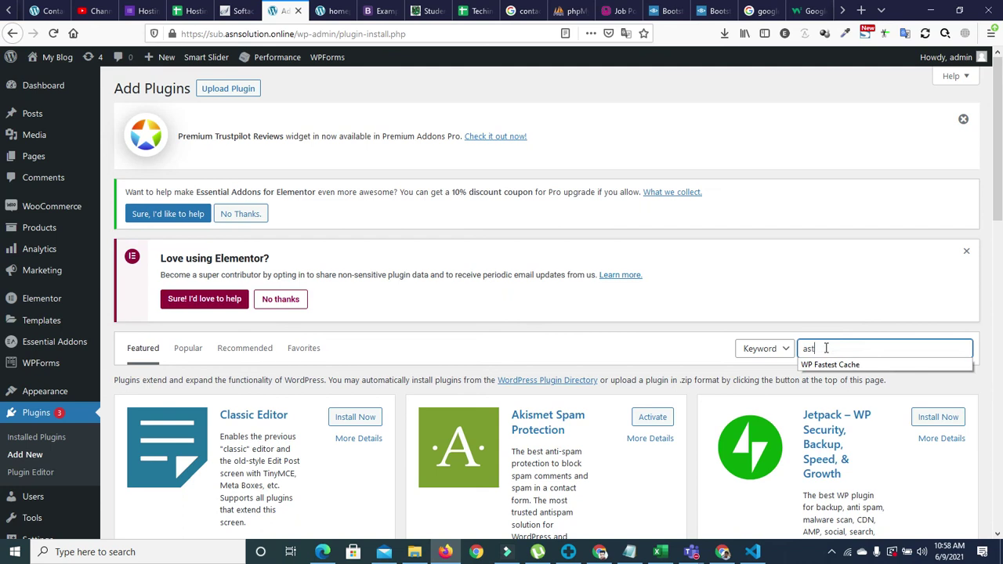
{"action": "type", "text": "ra"}
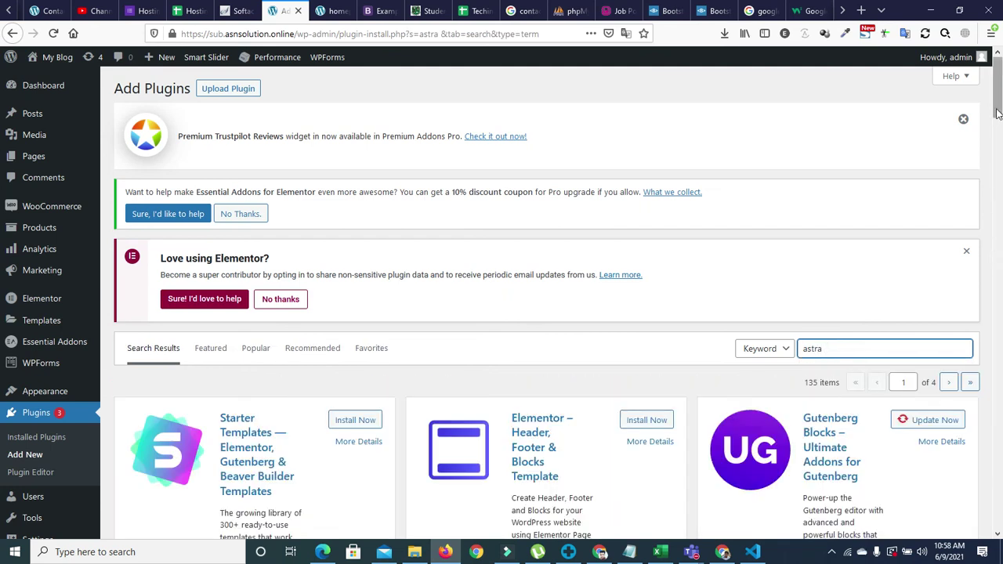
{"action": "scroll", "coordinate": [3, 133], "scroll_direction": "down", "scroll_amount": 3}
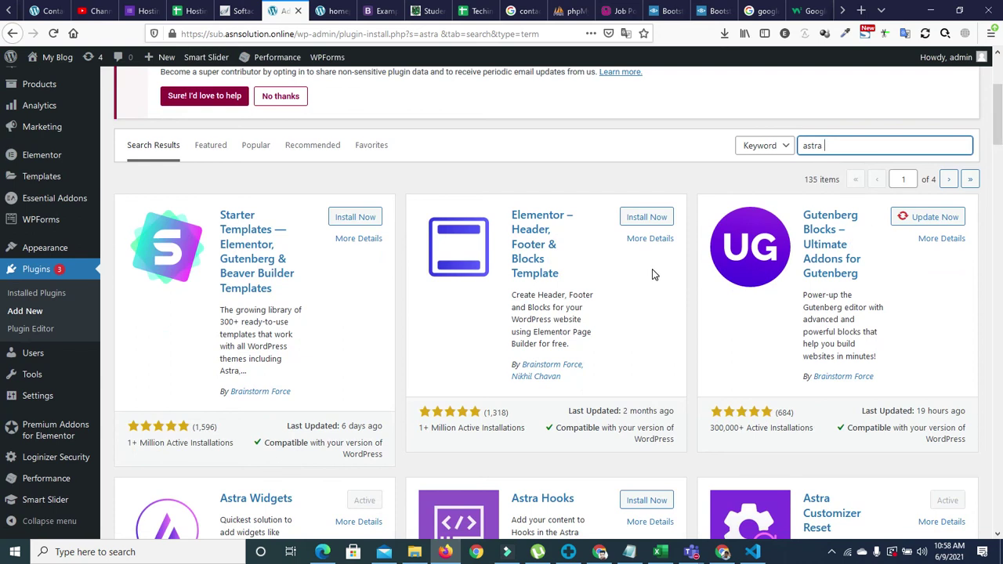
{"action": "scroll", "coordinate": [747, 145], "scroll_direction": "down", "scroll_amount": 3}
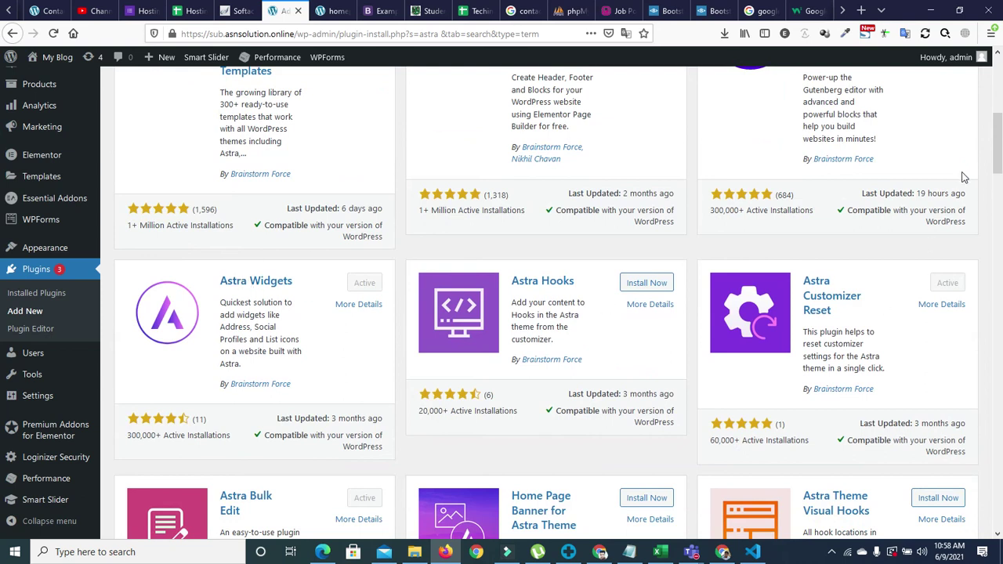
{"action": "left_click_drag", "start_coordinate": [1000, 153], "coordinate": [1001, 225]}
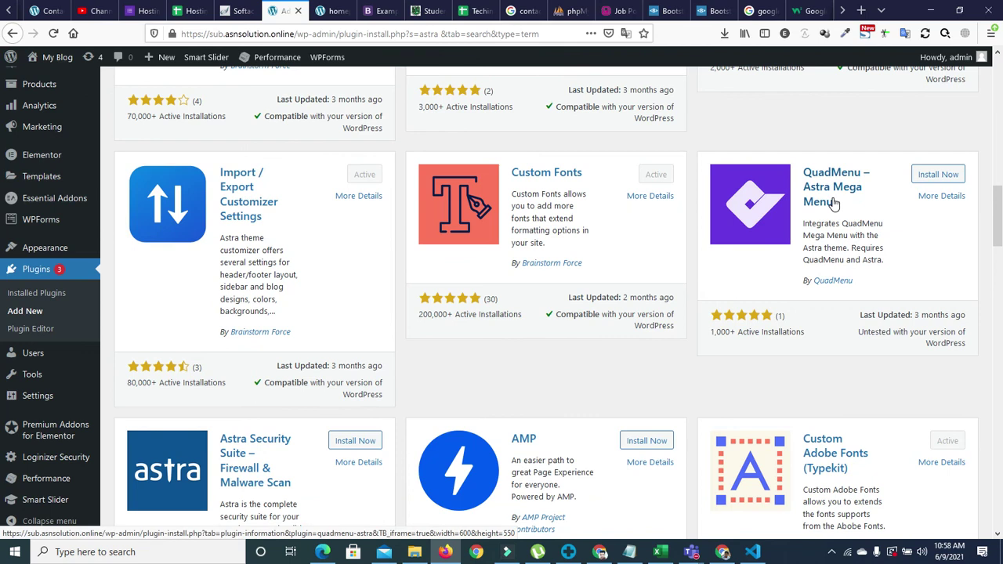
Narrow the plugin search to "astra menu" and look over the first matching plugins.
{"action": "left_click_drag", "start_coordinate": [1001, 236], "coordinate": [1001, 130]}
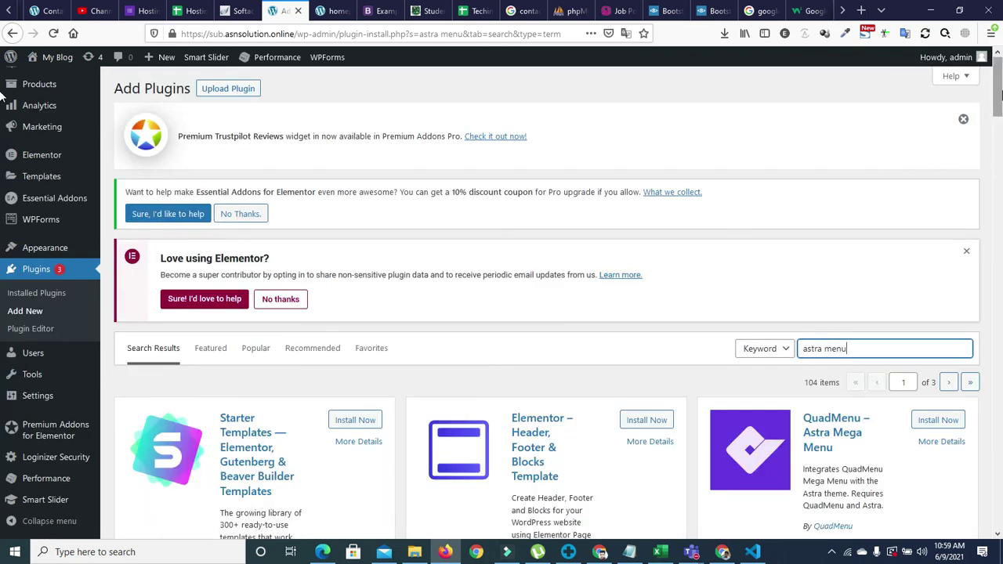
{"action": "scroll", "coordinate": [2, 92], "scroll_direction": "down", "scroll_amount": 5}
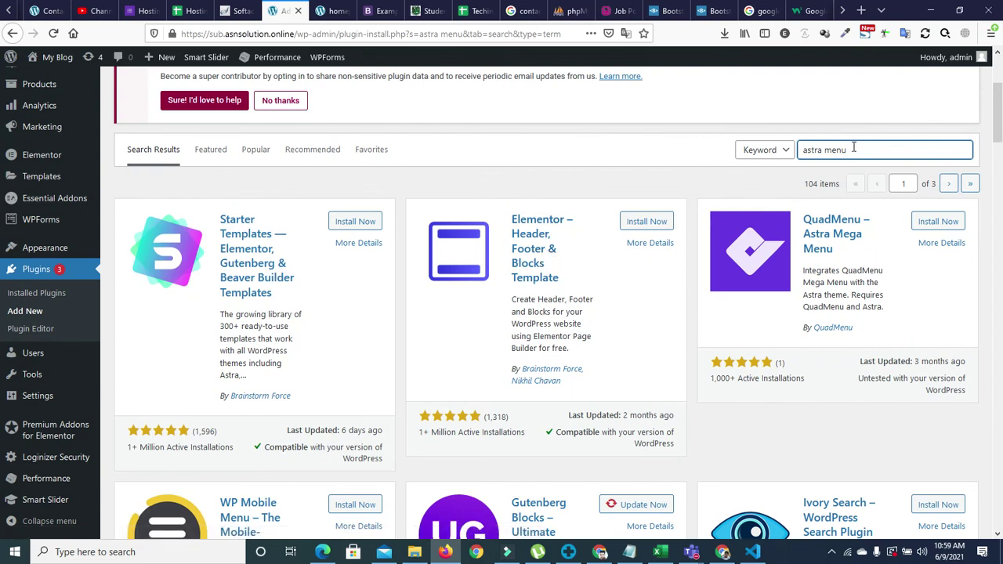
Search the plugin directory for "astra sticky menu", broaden the search to "sticky menu" and look over the first matching plugins.
{"action": "key", "text": "BackSpace"}
{"action": "key", "text": "BackSpace"}
{"action": "key", "text": "BackSpace"}
{"action": "key", "text": "BackSpace"}
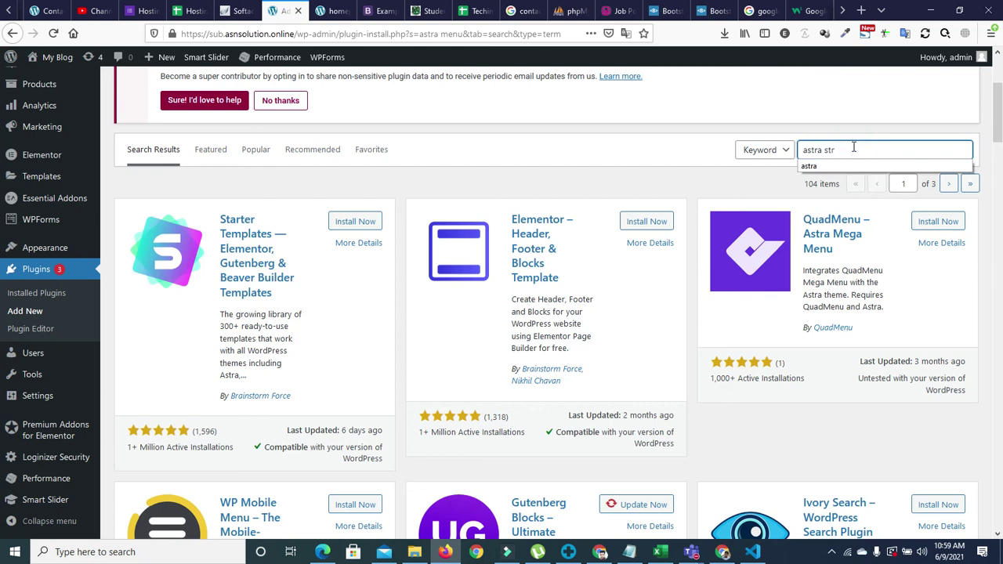
{"action": "type", "text": "sticky menu"}
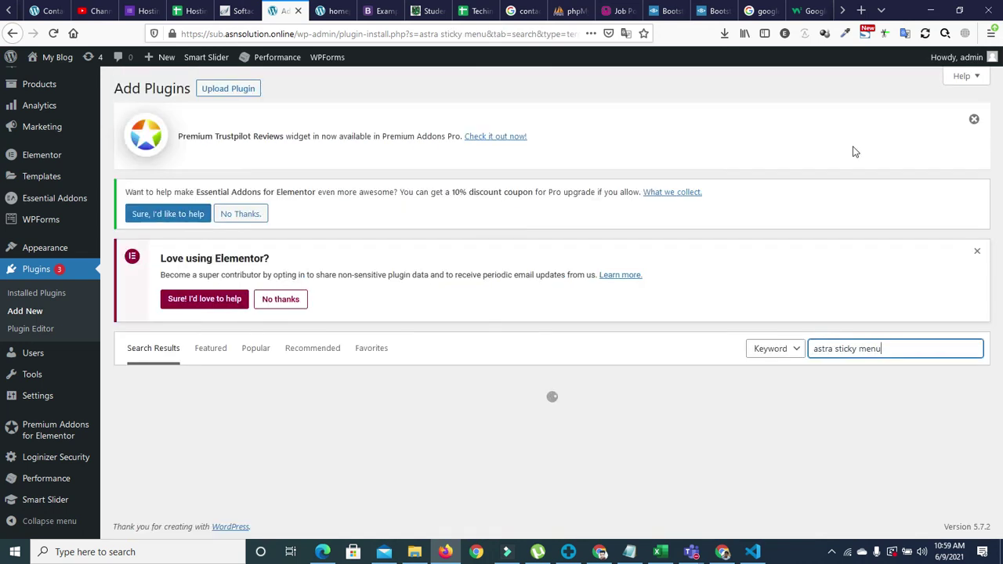
{"action": "left_click_drag", "start_coordinate": [999, 104], "coordinate": [1000, 149]}
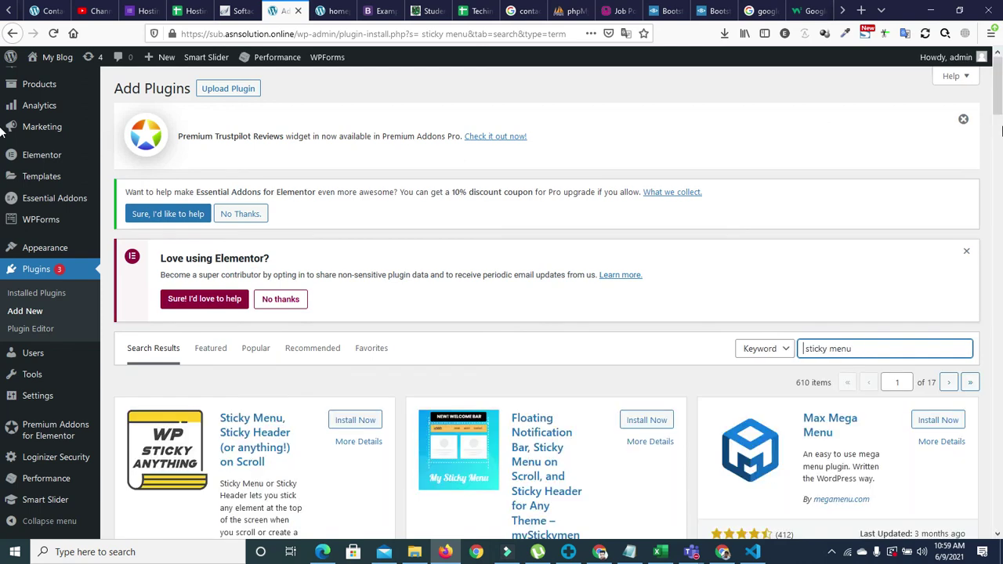
{"action": "scroll", "coordinate": [301, 223], "scroll_direction": "down", "scroll_amount": 2}
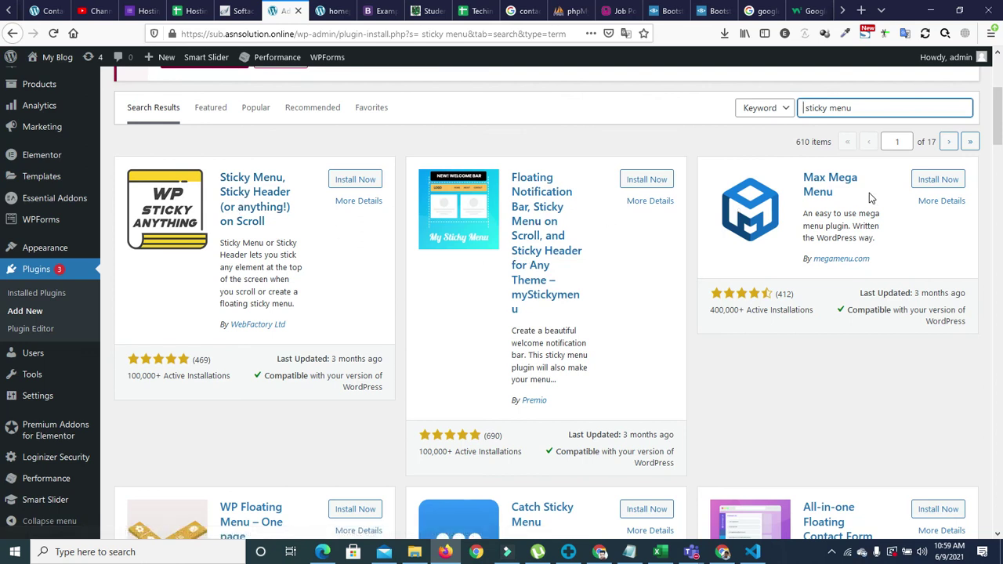
Install and activate the "Sticky Menu, Sticky Header (or anything!) on Scroll" plugin.
{"action": "left_click", "coordinate": [362, 181]}
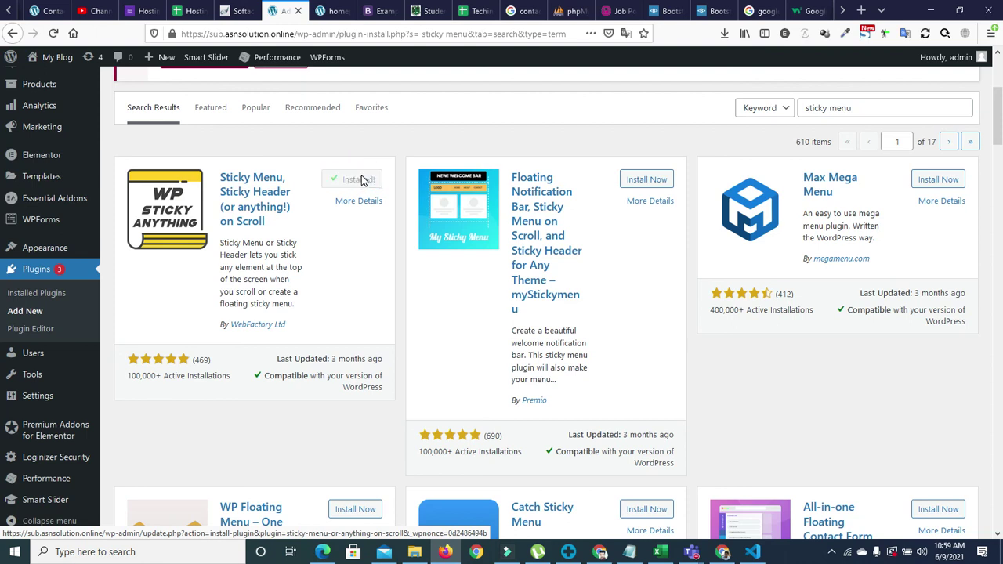
{"action": "left_click", "coordinate": [361, 180]}
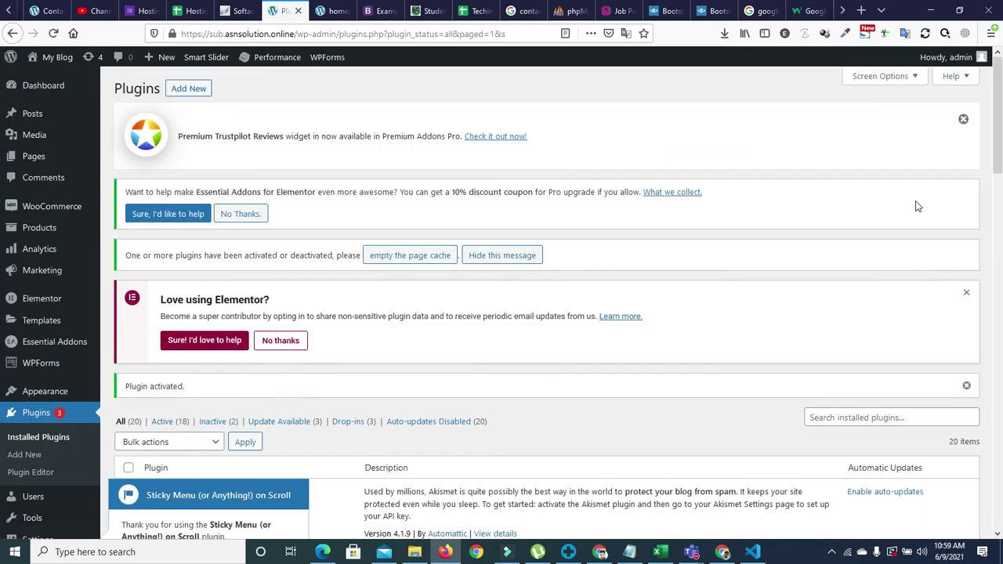
{"action": "left_click_drag", "start_coordinate": [999, 139], "coordinate": [1001, 236]}
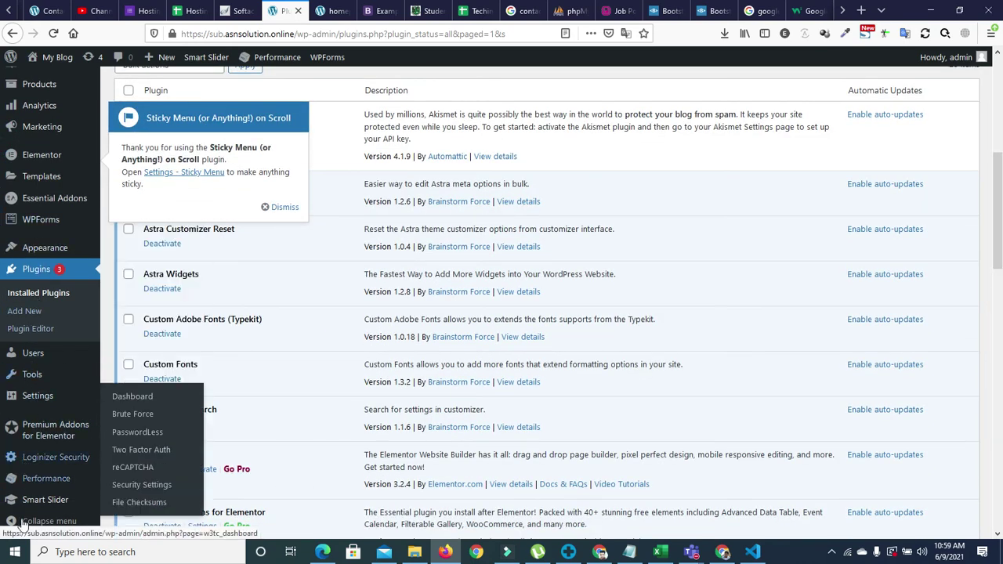
Open the Sticky Menu (or Anything!) settings page, dismiss the WP Sticky PRO offer and go to the Sticky Element field.
{"action": "mouse_move", "coordinate": [37, 398]}
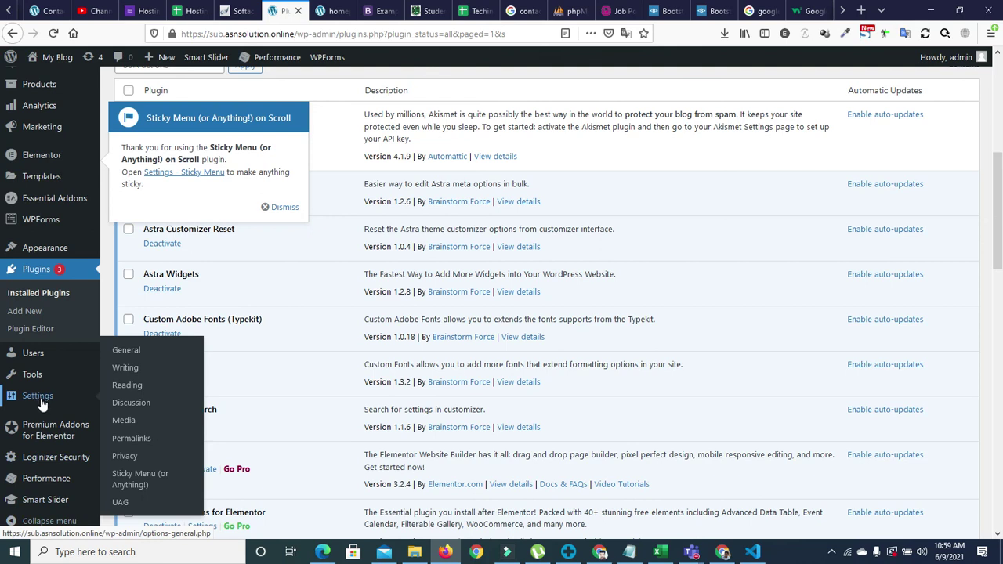
{"action": "left_click", "coordinate": [135, 482]}
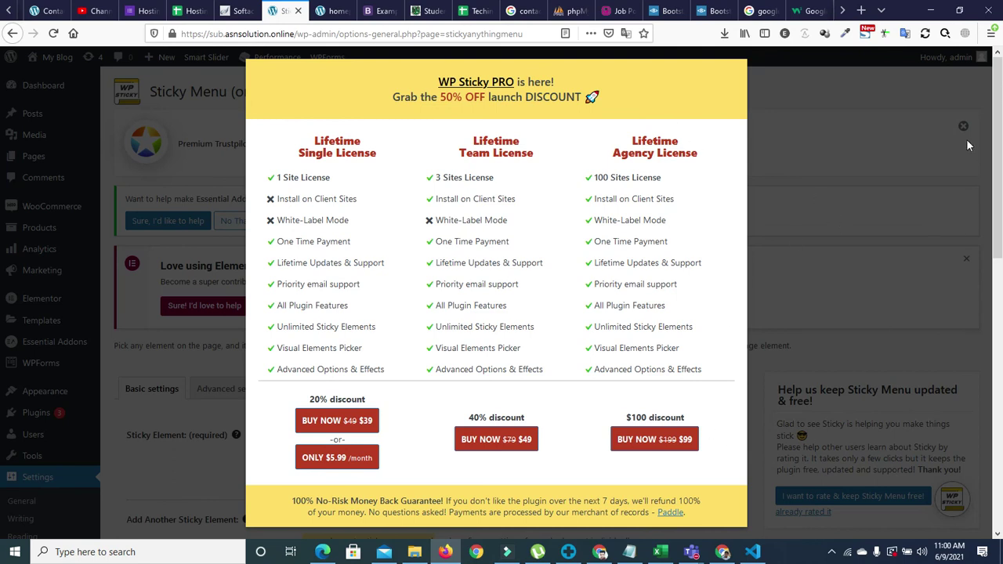
{"action": "left_click_drag", "start_coordinate": [1000, 173], "coordinate": [1000, 263]}
{"action": "key", "text": "Escape"}
{"action": "left_click", "coordinate": [330, 235]}
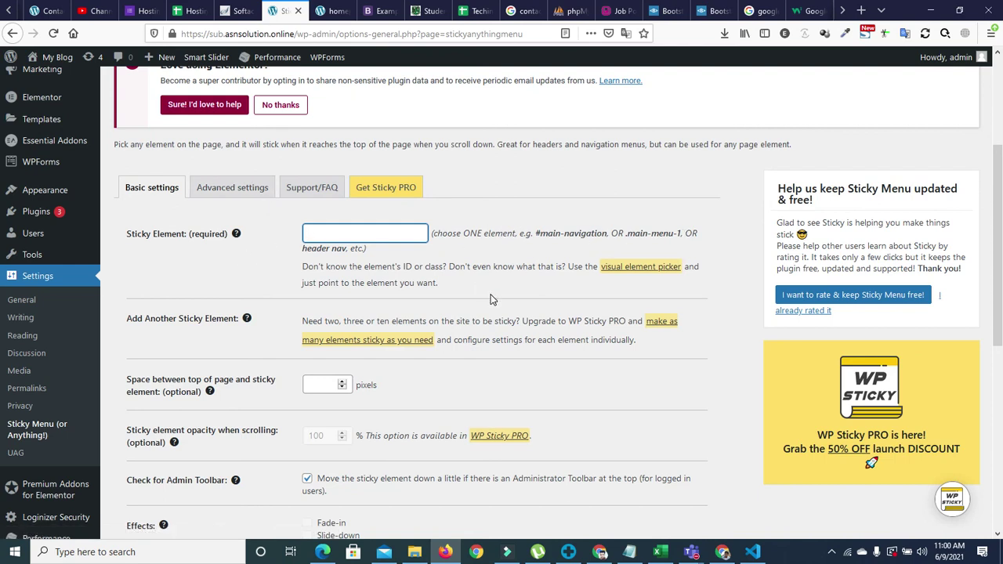
Look through the plugin's advanced settings and support section, and examine all the basic settings.
{"action": "left_click", "coordinate": [248, 189]}
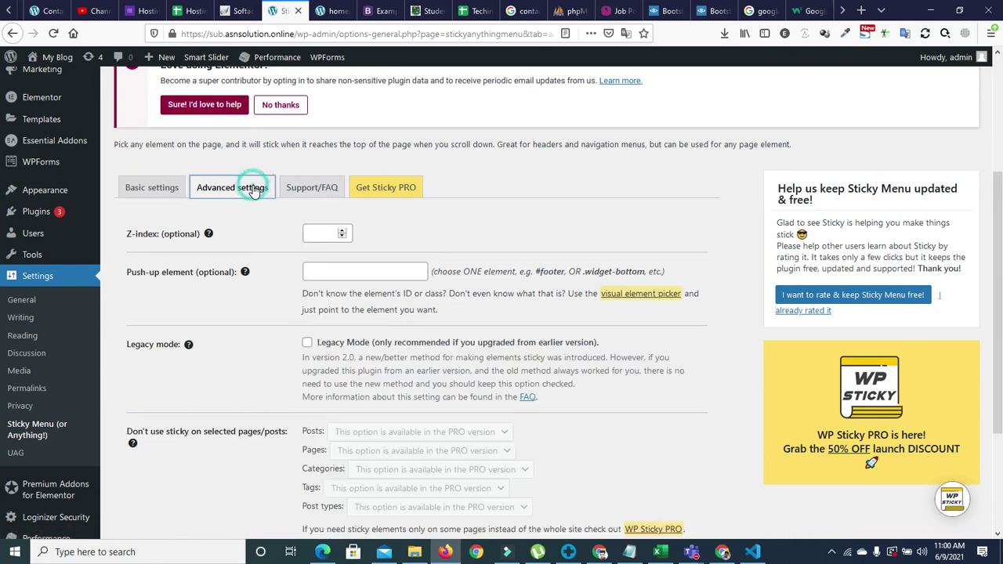
{"action": "left_click", "coordinate": [166, 194]}
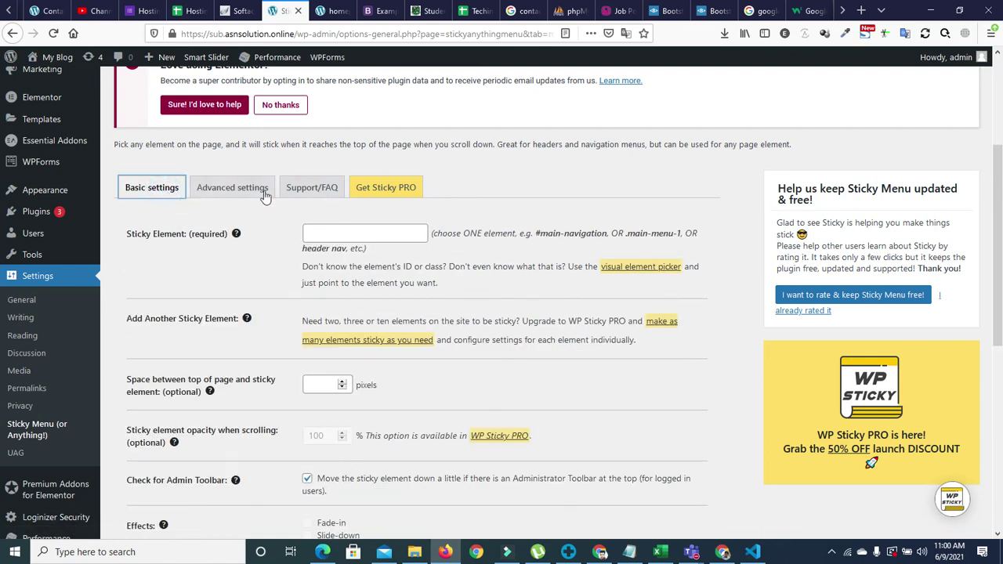
{"action": "left_click", "coordinate": [321, 192]}
{"action": "left_click", "coordinate": [160, 193]}
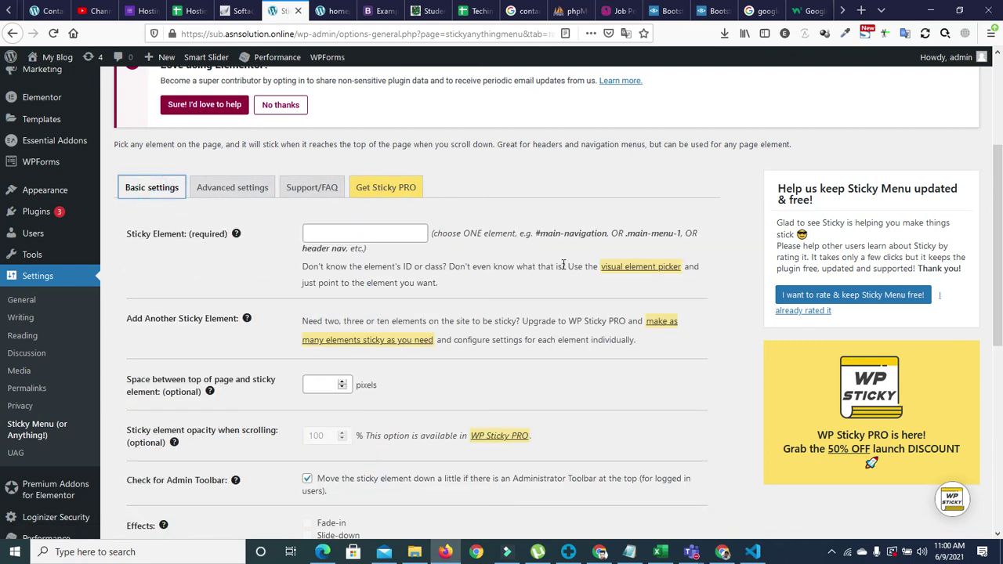
{"action": "scroll", "coordinate": [1000, 342], "scroll_direction": "down", "scroll_amount": 3}
{"action": "left_click_drag", "start_coordinate": [1001, 342], "coordinate": [1001, 441]}
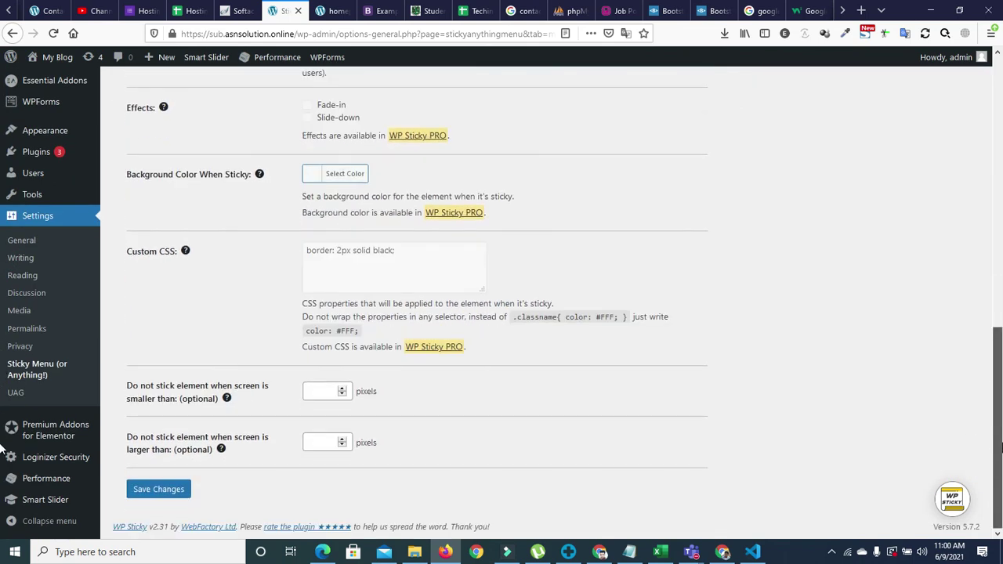
Save the plugin settings with the Sticky Element left empty, and check the menu's scrolling behaviour on the reloaded home page preview.
{"action": "left_click", "coordinate": [152, 497]}
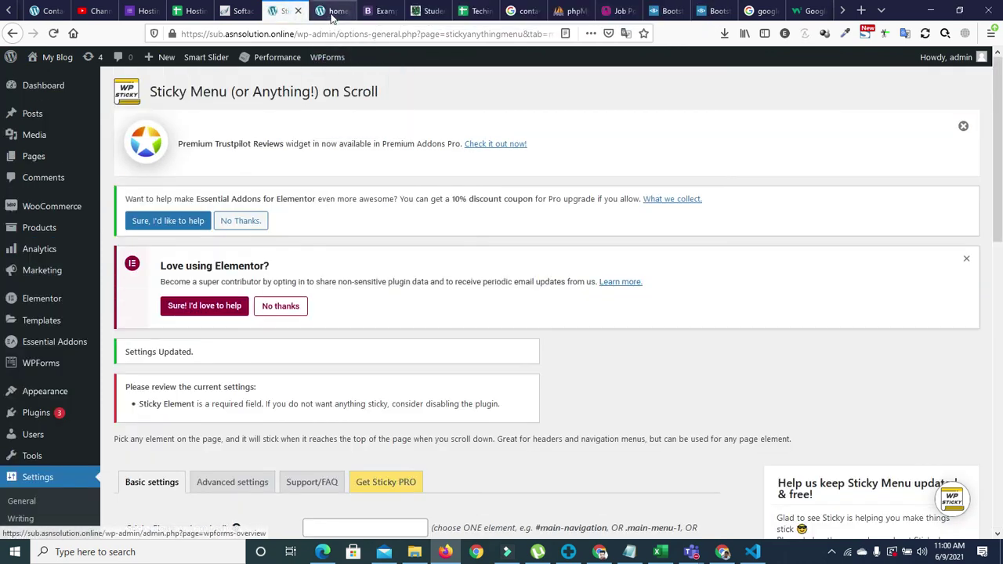
{"action": "left_click", "coordinate": [333, 11]}
{"action": "left_click", "coordinate": [52, 33]}
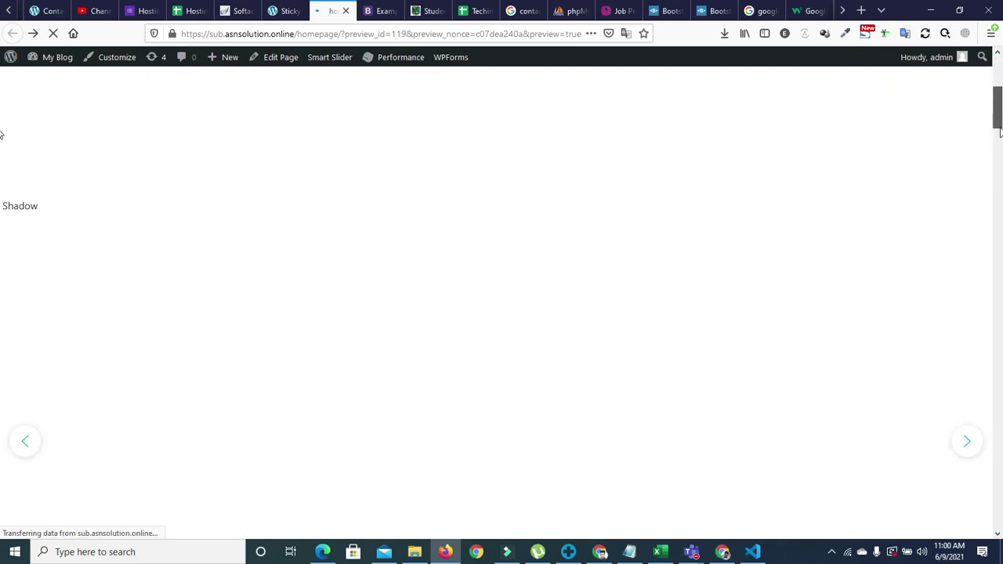
{"action": "mouse_move", "coordinate": [1002, 88]}
{"action": "left_mouse_down"}
{"action": "mouse_move", "coordinate": [986, 207]}
{"action": "mouse_move", "coordinate": [998, 161]}
{"action": "mouse_move", "coordinate": [995, 74]}
{"action": "left_mouse_up"}
{"action": "scroll", "coordinate": [3, 76], "scroll_direction": "down", "scroll_amount": 10}
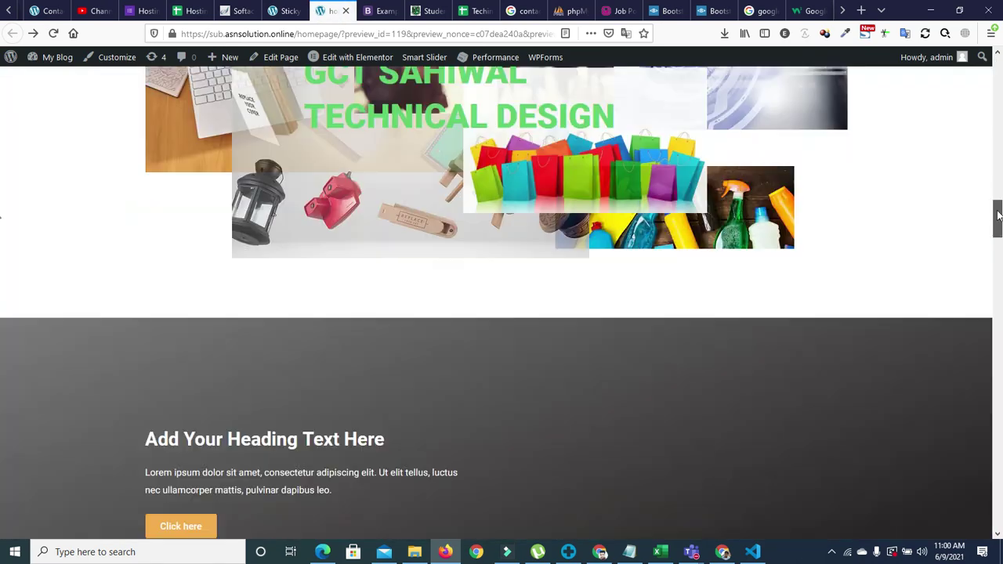
Return to the Sticky Menu settings and examine the example selectors given for the required Sticky Element.
{"action": "left_click", "coordinate": [277, 13]}
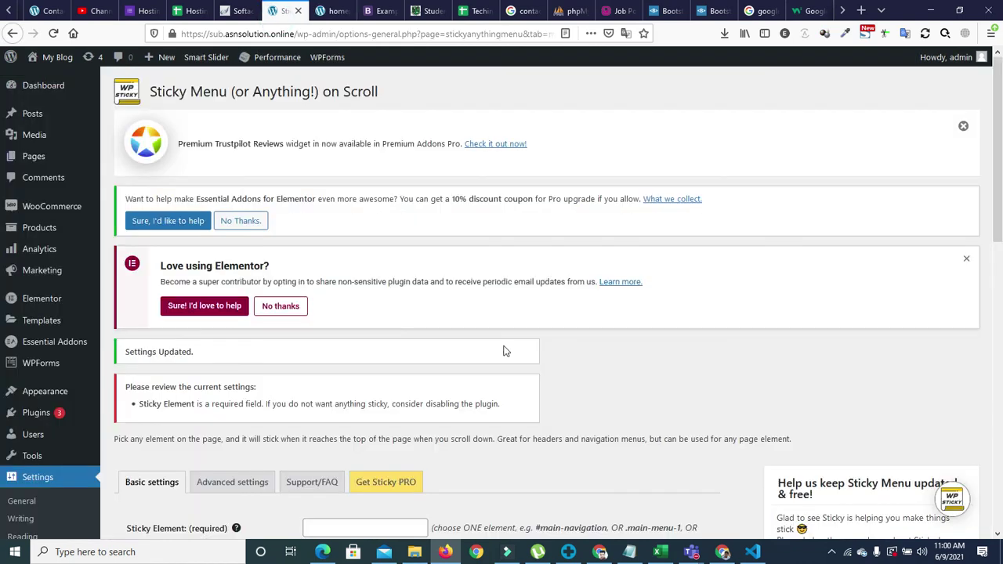
{"action": "scroll", "coordinate": [2, 275], "scroll_direction": "down", "scroll_amount": 3}
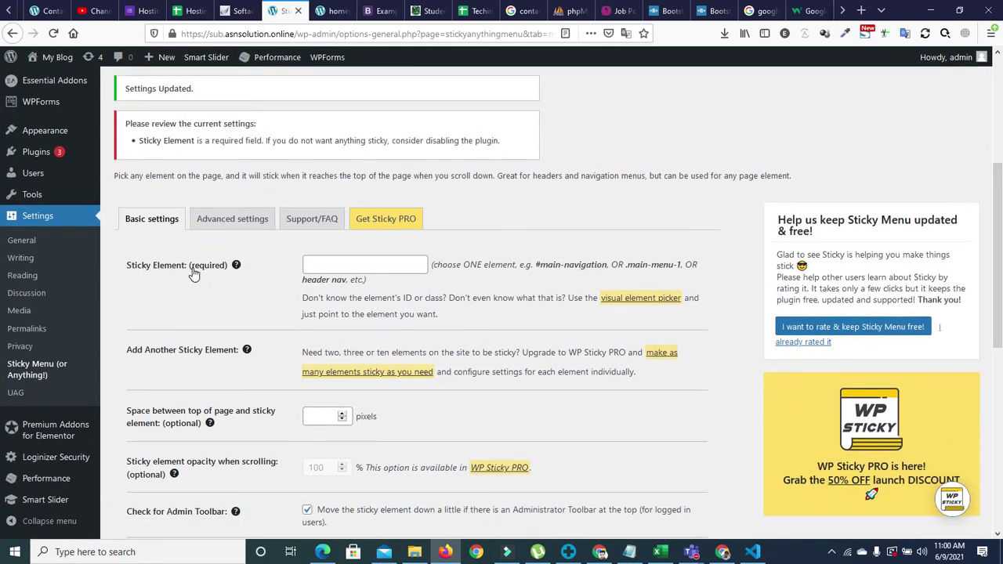
{"action": "left_click", "coordinate": [321, 265]}
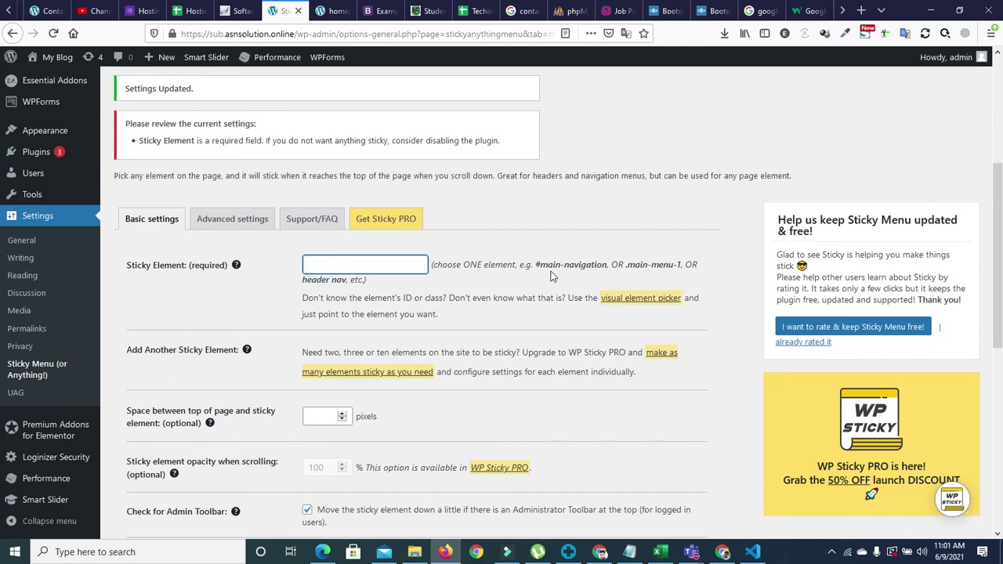
{"action": "left_click_drag", "start_coordinate": [535, 265], "coordinate": [681, 264]}
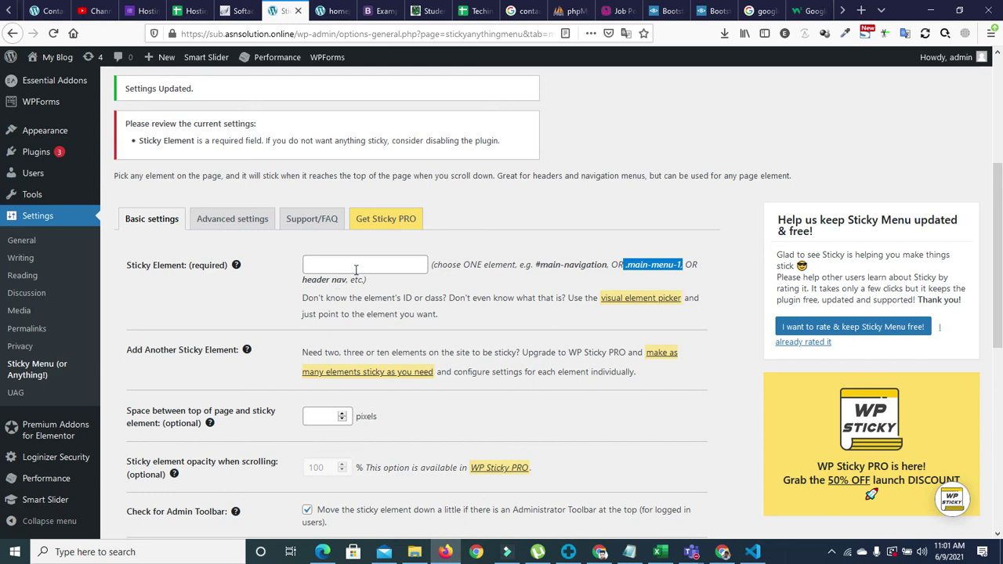
{"action": "left_click", "coordinate": [354, 265]}
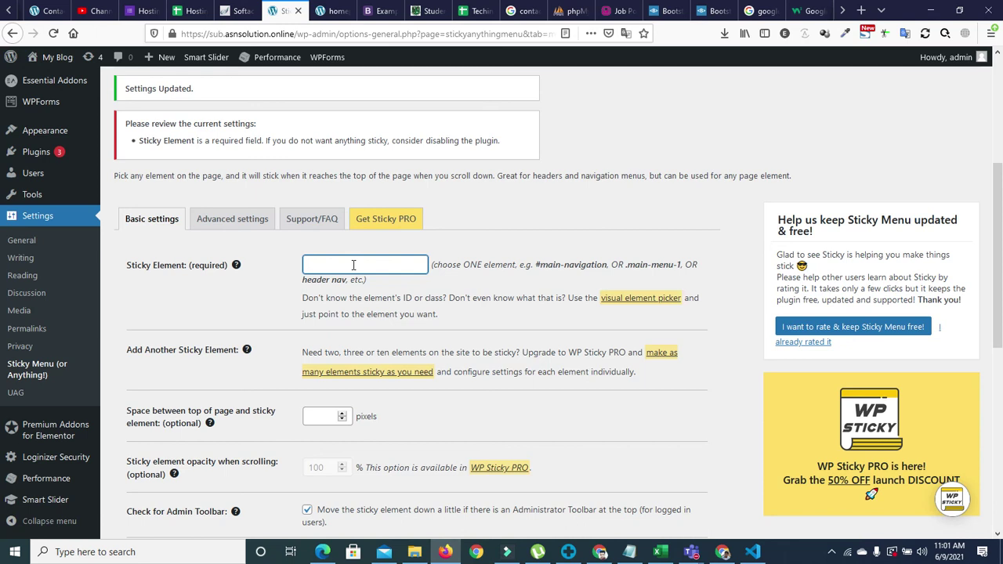
Open the Astra theme customizer and check the Header Builder, including its Transparent Header entry, for a sticky header option.
{"action": "mouse_move", "coordinate": [35, 132]}
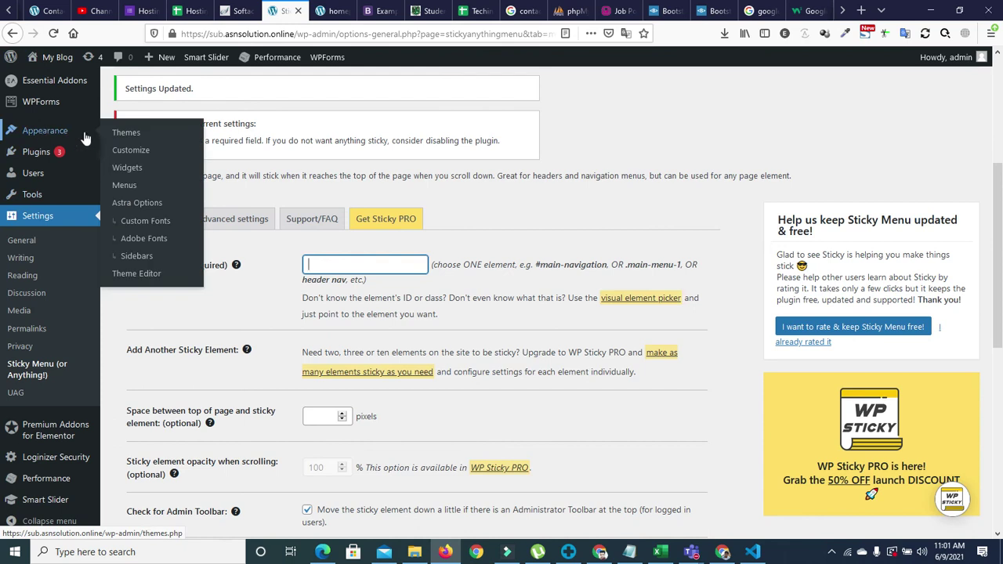
{"action": "left_click", "coordinate": [129, 153]}
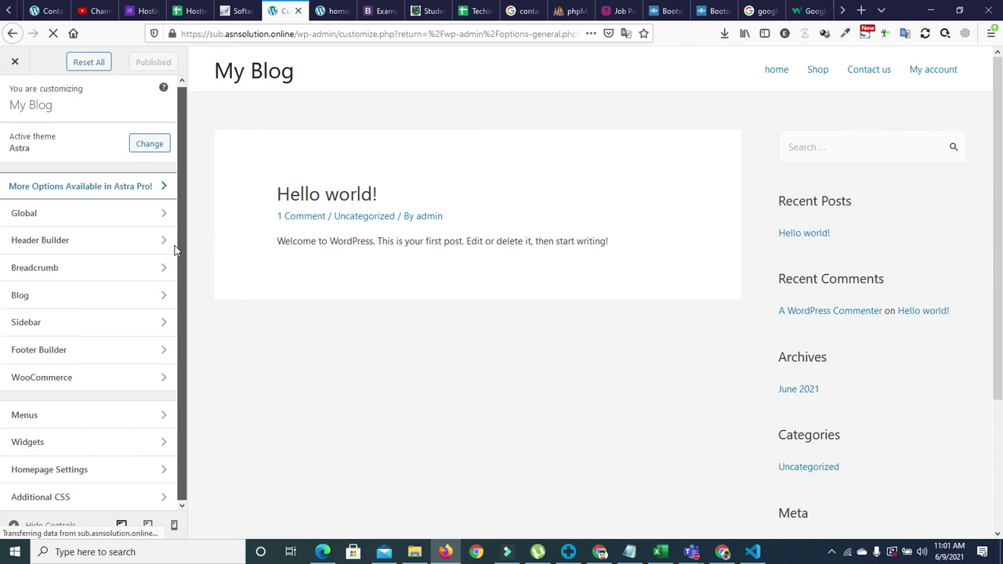
{"action": "left_click", "coordinate": [110, 247]}
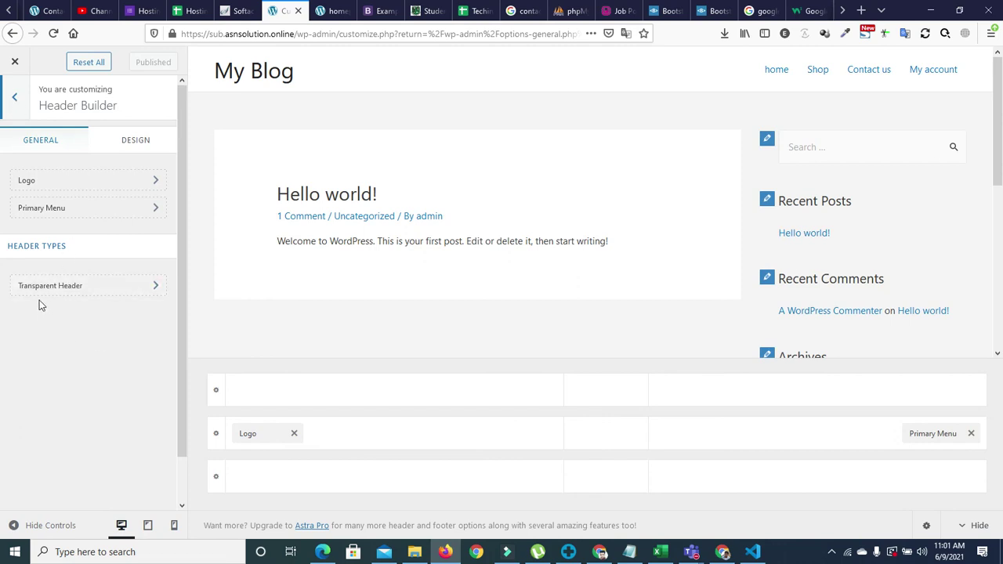
{"action": "left_click", "coordinate": [59, 288]}
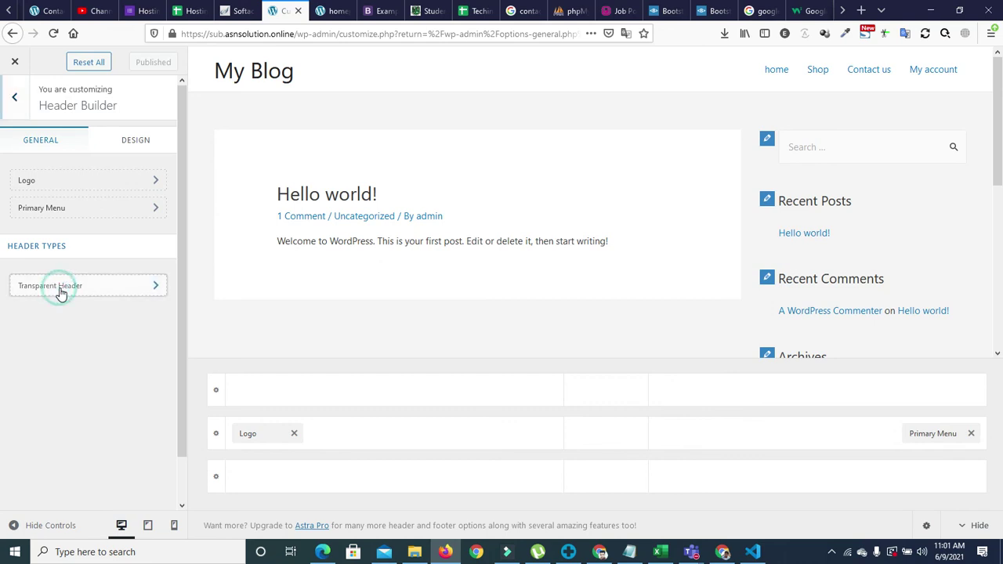
{"action": "left_click", "coordinate": [15, 100]}
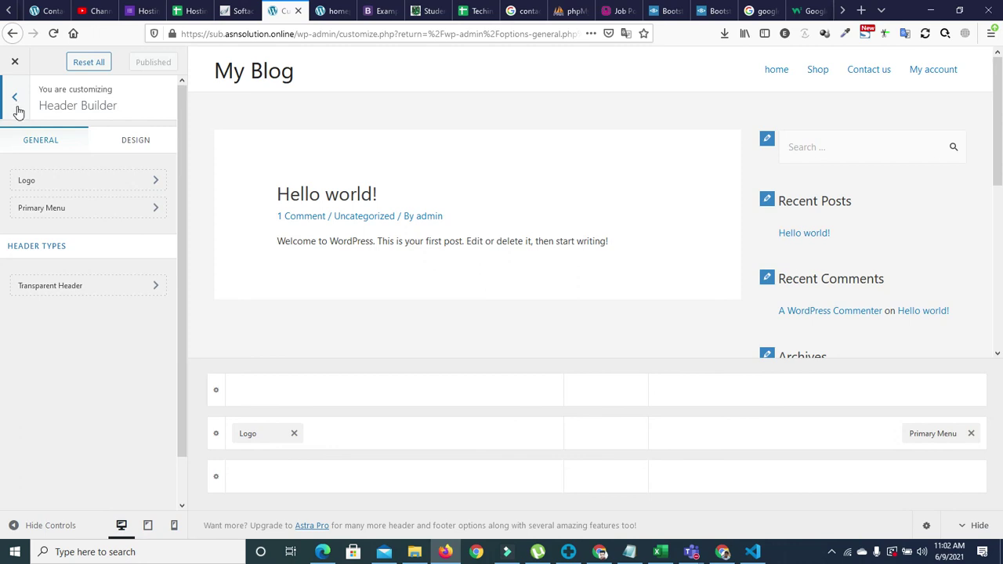
{"action": "left_click", "coordinate": [16, 99]}
{"action": "left_click", "coordinate": [183, 229]}
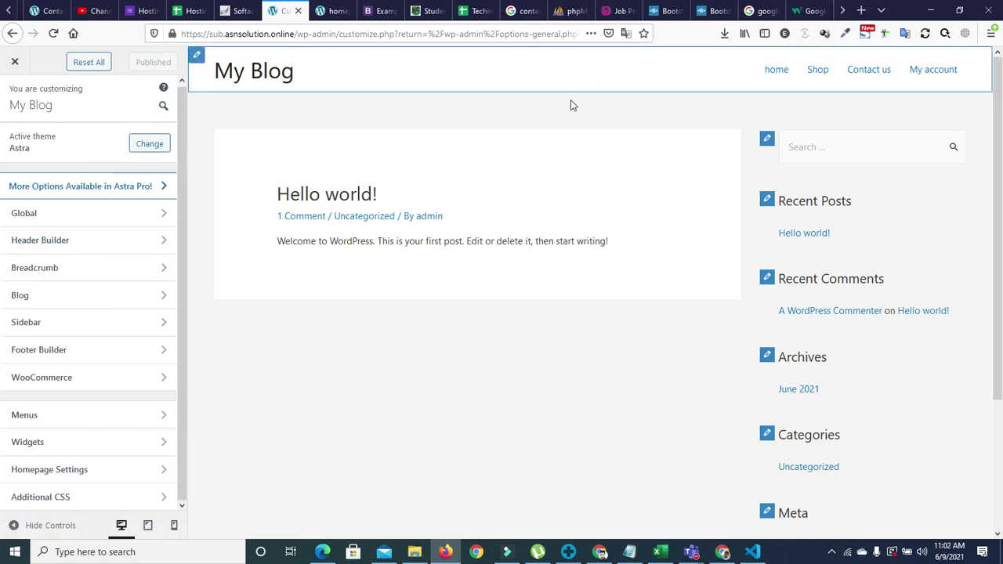
Open google.com in a new browser tab.
{"action": "left_click", "coordinate": [862, 11]}
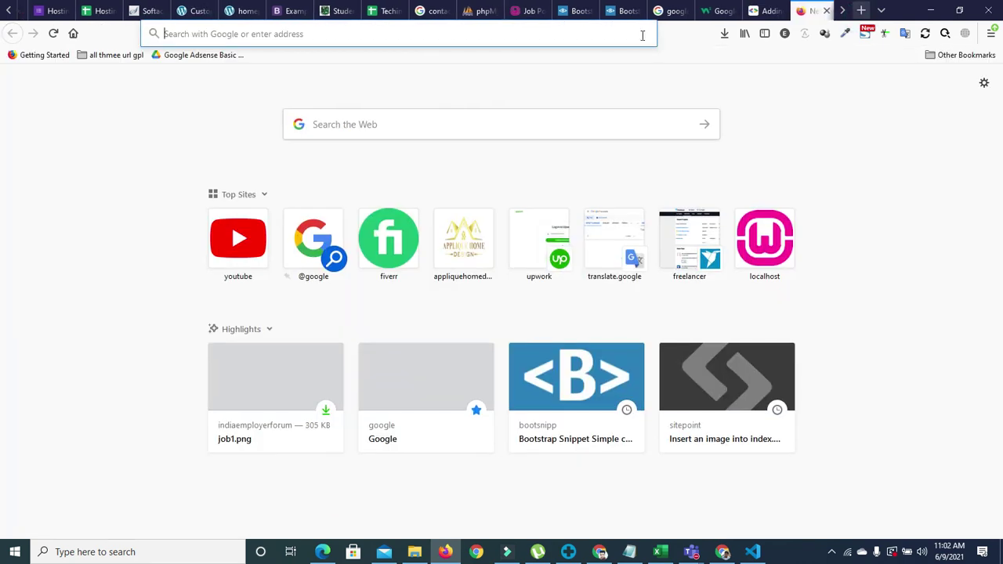
{"action": "left_click", "coordinate": [594, 44]}
{"action": "type", "text": "google.com"}
{"action": "key", "text": "Return"}
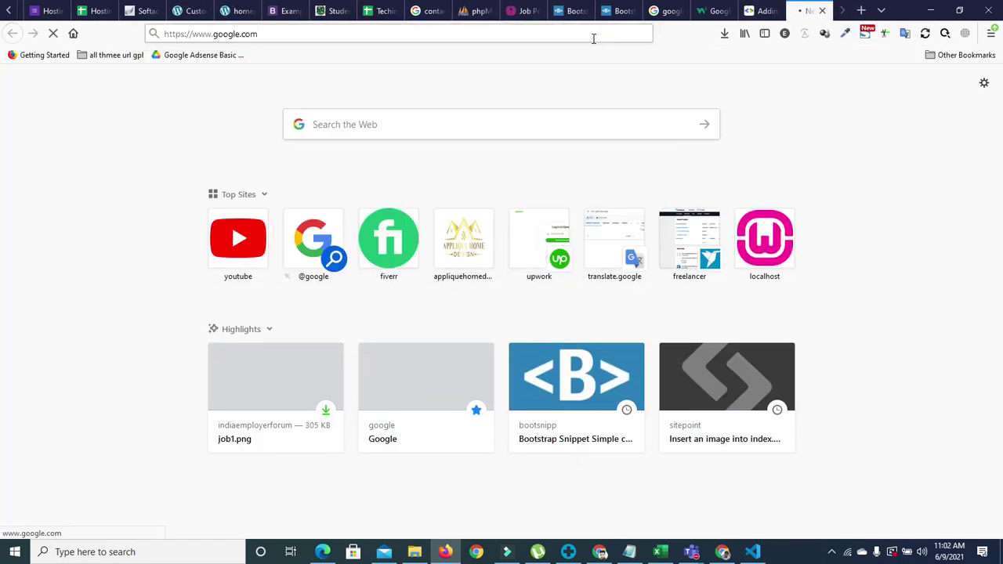
Search Google for "astra theme sticky header".
{"action": "type", "text": "as"}
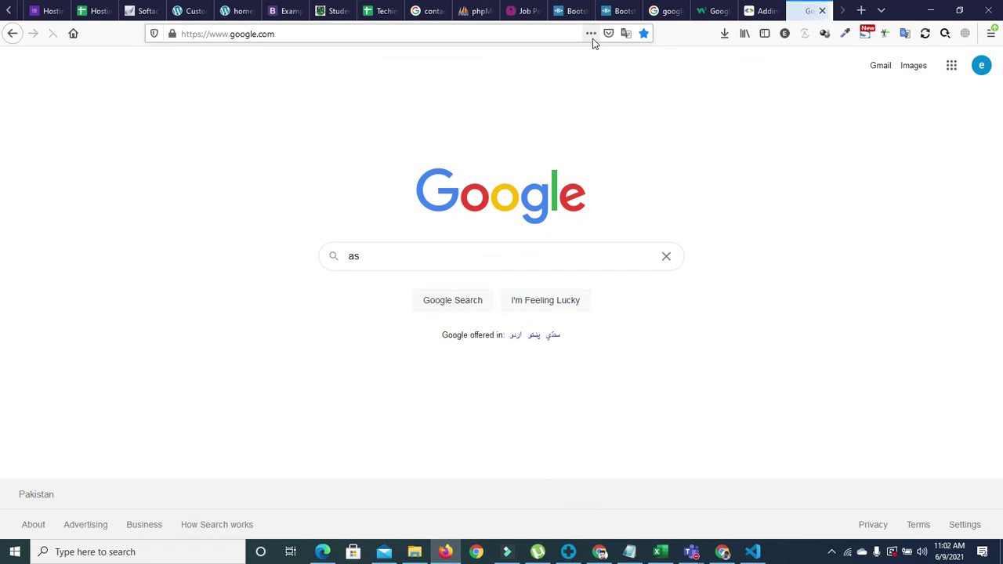
{"action": "type", "text": "tra the"}
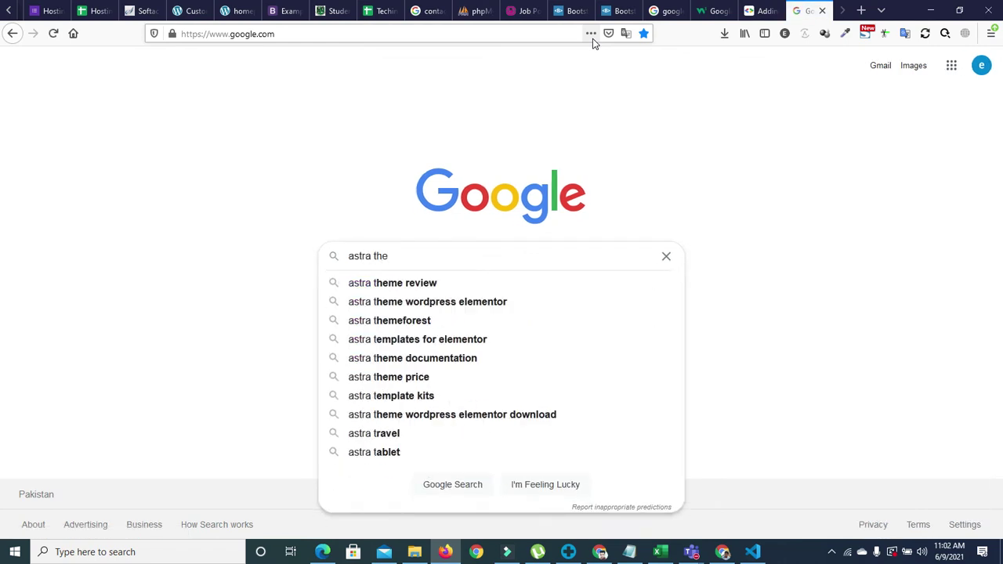
{"action": "type", "text": "me menu"}
{"action": "key", "text": "BackSpace"}
{"action": "key", "text": "BackSpace"}
{"action": "key", "text": "BackSpace"}
{"action": "key", "text": "BackSpace"}
{"action": "type", "text": "str"}
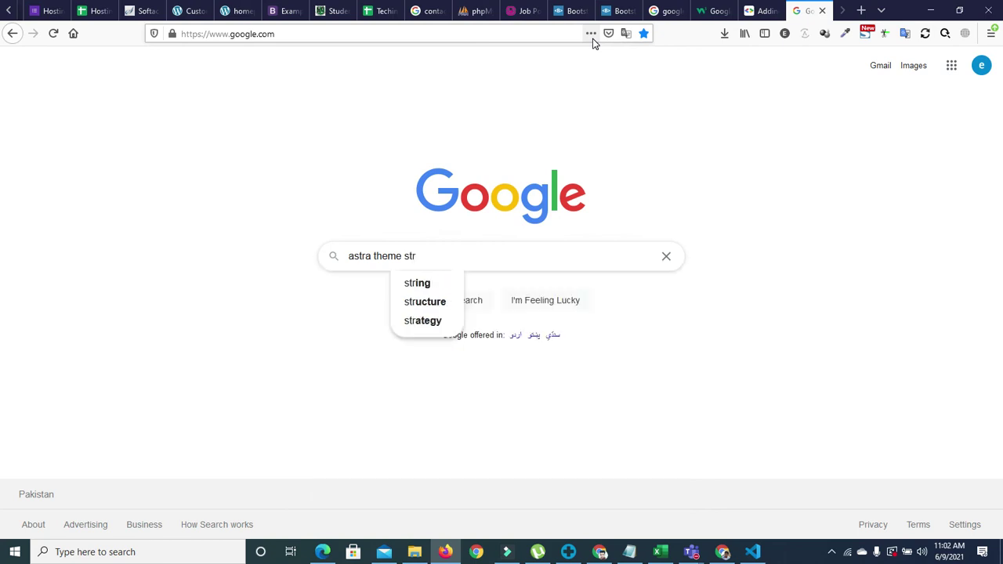
{"action": "key", "text": "BackSpace"}
{"action": "type", "text": "ic"}
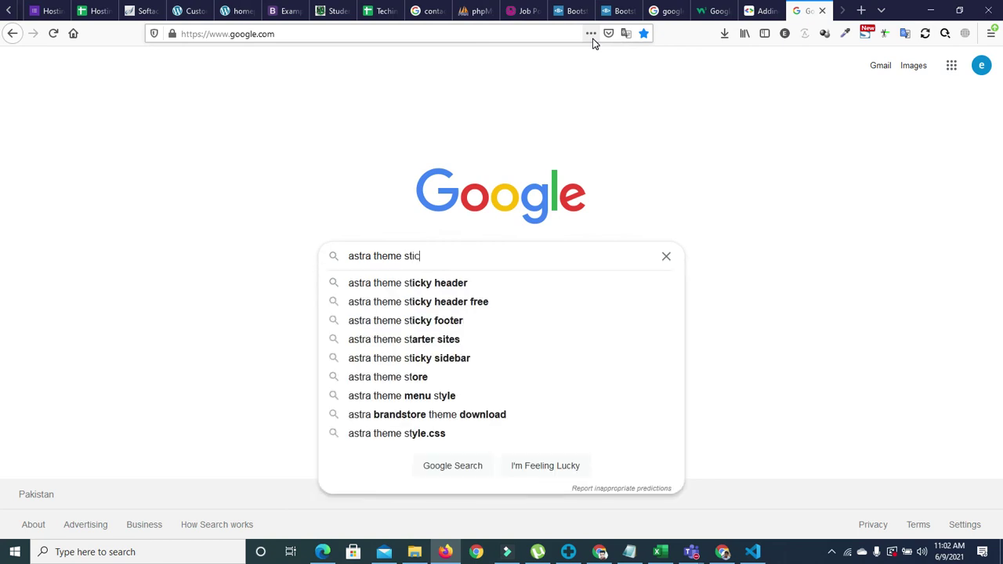
{"action": "type", "text": "ky"}
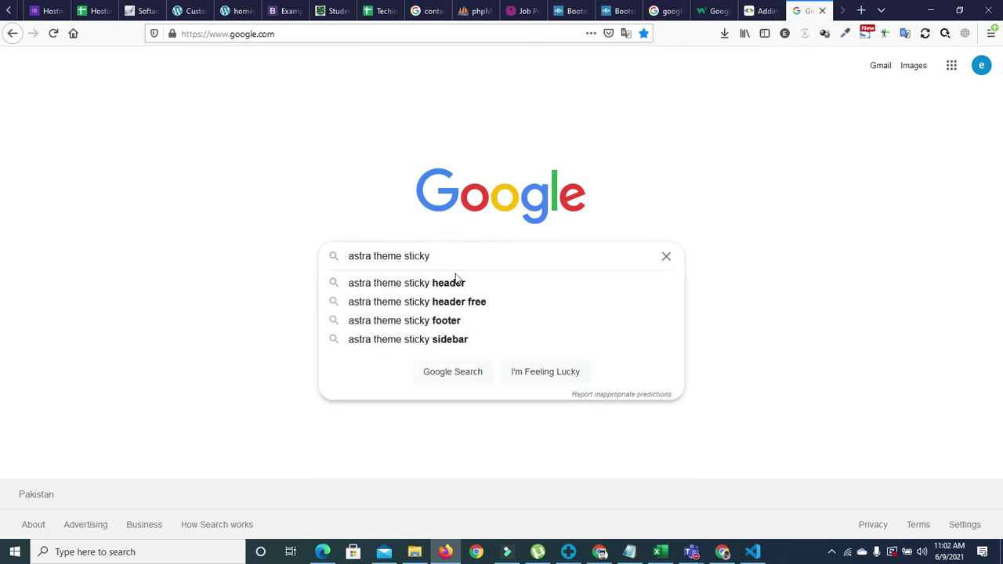
{"action": "left_click", "coordinate": [453, 282]}
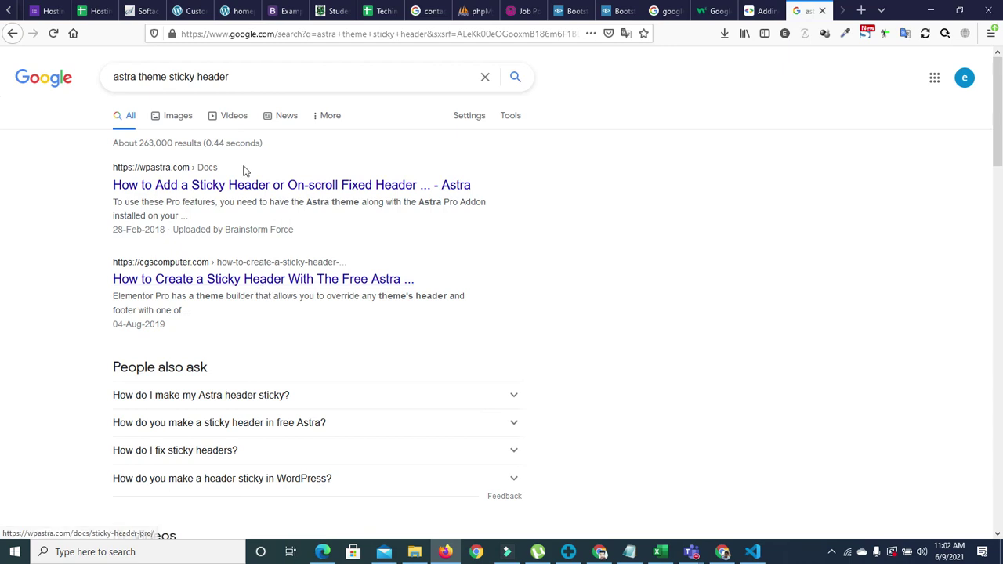
Refine the search to "astra theme sticky header css" and open the wpastra.com, cgscomputer.com and wordpress.org results in new tabs.
{"action": "left_click", "coordinate": [246, 70]}
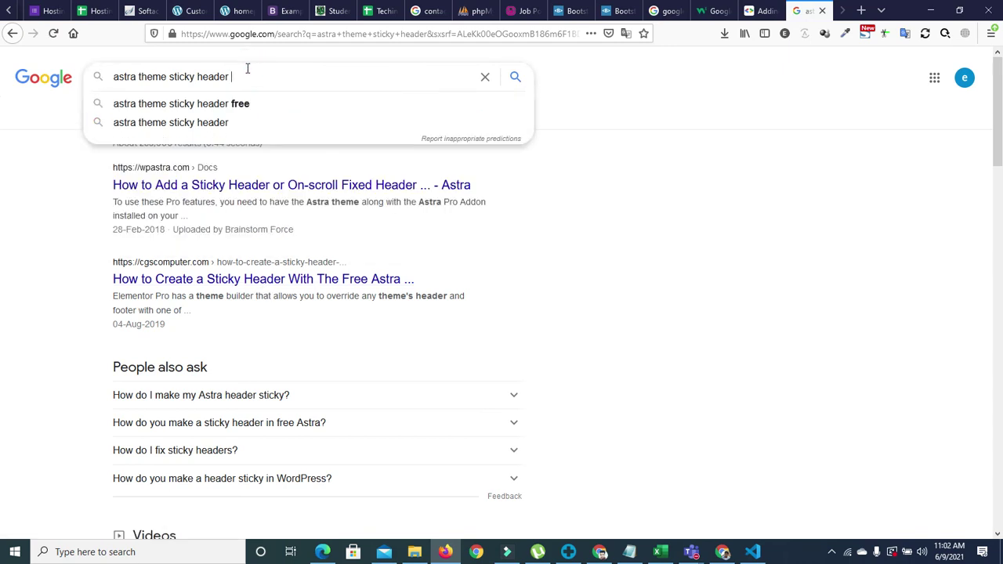
{"action": "key", "text": "Return"}
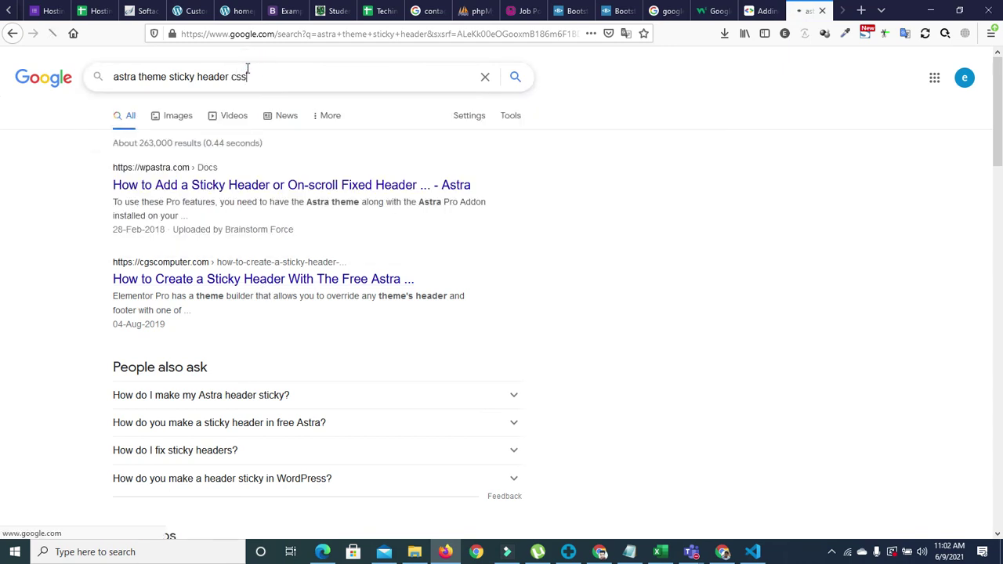
{"action": "right_click", "coordinate": [238, 185]}
{"action": "left_click", "coordinate": [252, 193]}
{"action": "right_click", "coordinate": [249, 272]}
{"action": "left_click", "coordinate": [267, 285]}
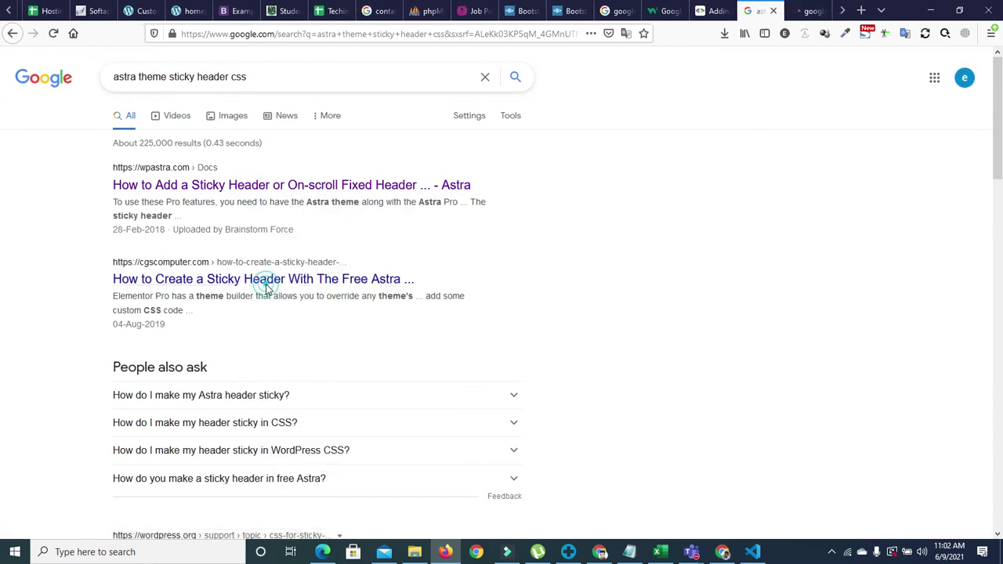
{"action": "scroll", "coordinate": [964, 232], "scroll_direction": "down", "scroll_amount": 1}
{"action": "scroll", "coordinate": [1, 202], "scroll_direction": "down", "scroll_amount": 4}
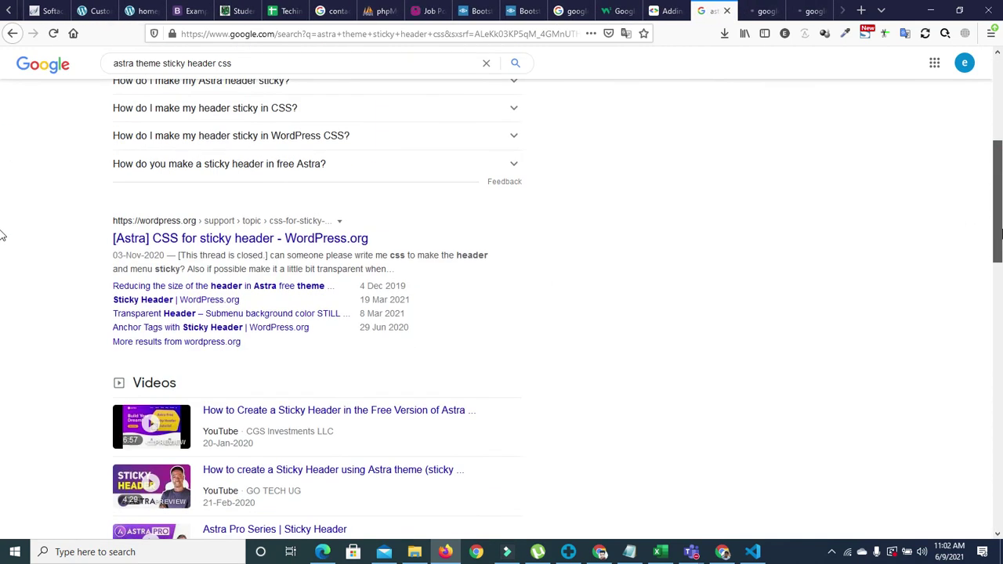
{"action": "right_click", "coordinate": [260, 241]}
{"action": "left_click", "coordinate": [271, 249]}
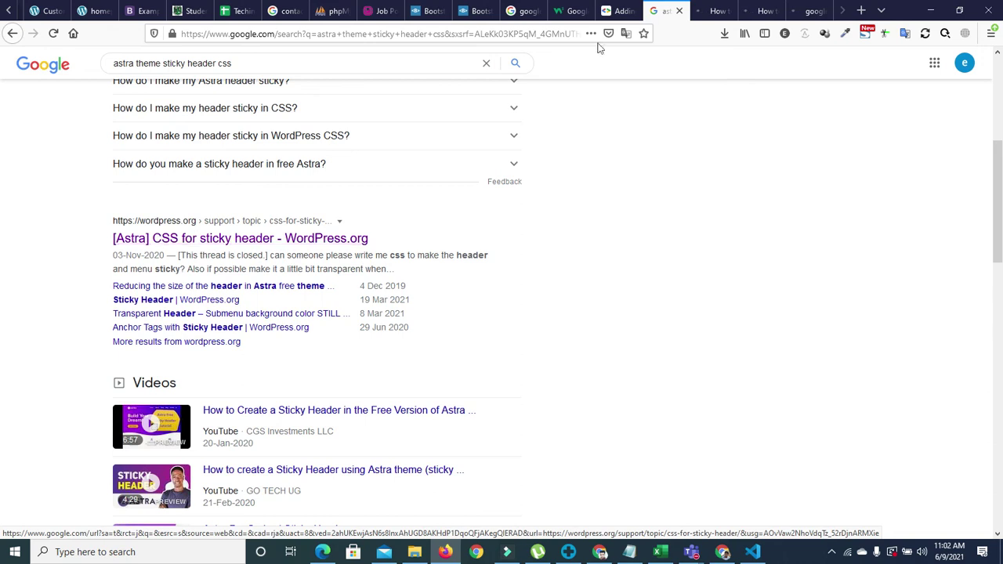
Check the Astra documentation for the sticky header's plugin requirement, and close the wpastra.com and cgscomputer.com pages.
{"action": "left_click", "coordinate": [705, 9]}
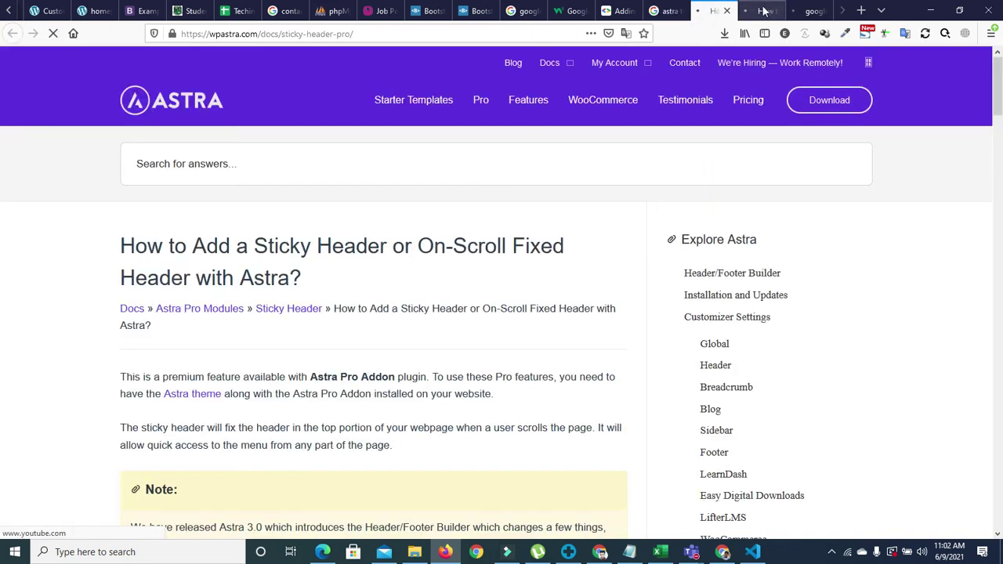
{"action": "scroll", "coordinate": [972, 118], "scroll_direction": "down", "scroll_amount": 3}
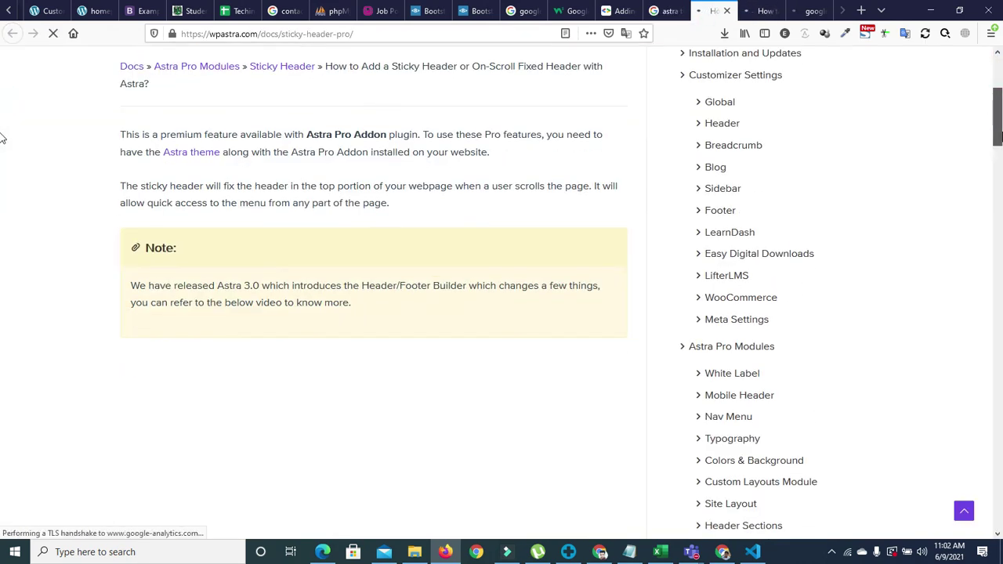
{"action": "scroll", "coordinate": [1, 137], "scroll_direction": "down", "scroll_amount": 1}
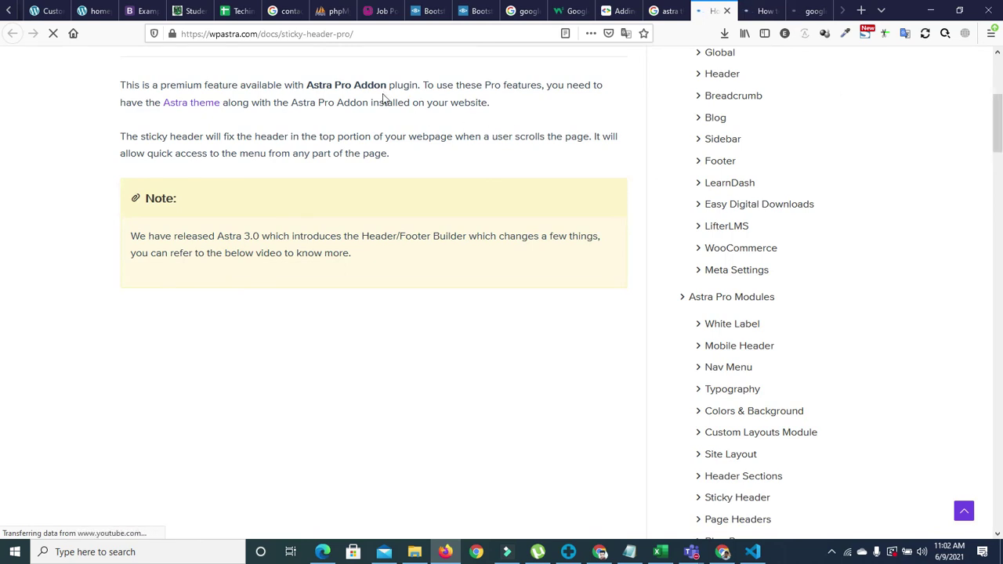
{"action": "left_click_drag", "start_coordinate": [305, 85], "coordinate": [398, 85]}
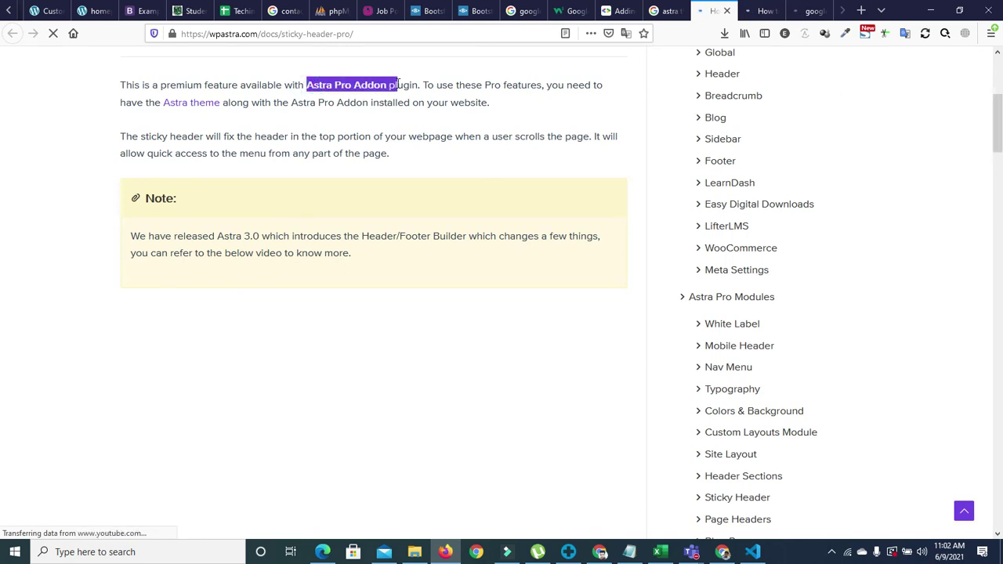
{"action": "left_click", "coordinate": [728, 11]}
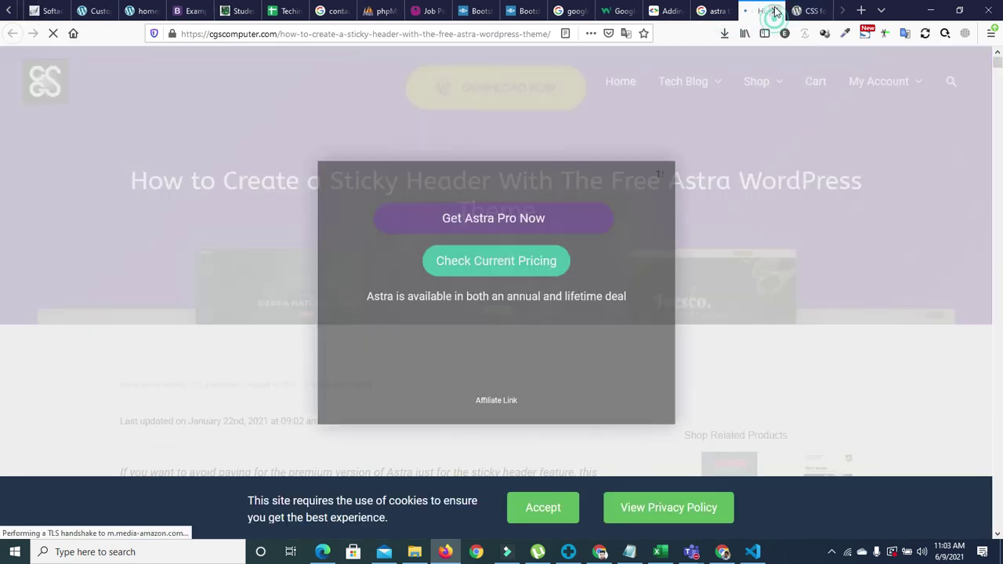
{"action": "left_click", "coordinate": [774, 10]}
Copy the entire CSS code block from the solved reply in the wordpress.org "CSS for sticky header" thread.
{"action": "scroll", "coordinate": [2, 178], "scroll_direction": "down", "scroll_amount": 5}
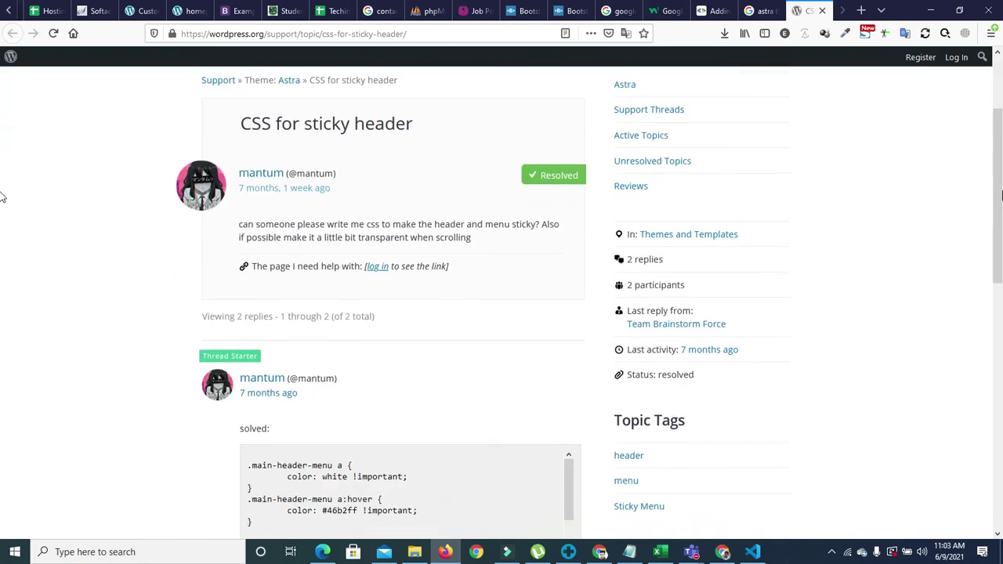
{"action": "left_click_drag", "start_coordinate": [567, 228], "coordinate": [546, 122]}
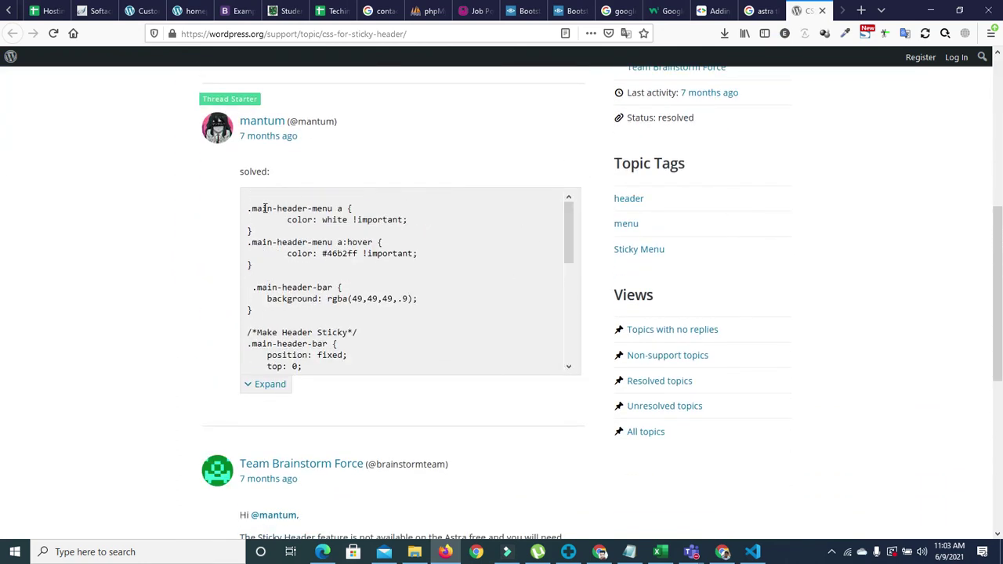
{"action": "left_click_drag", "start_coordinate": [248, 210], "coordinate": [378, 346]}
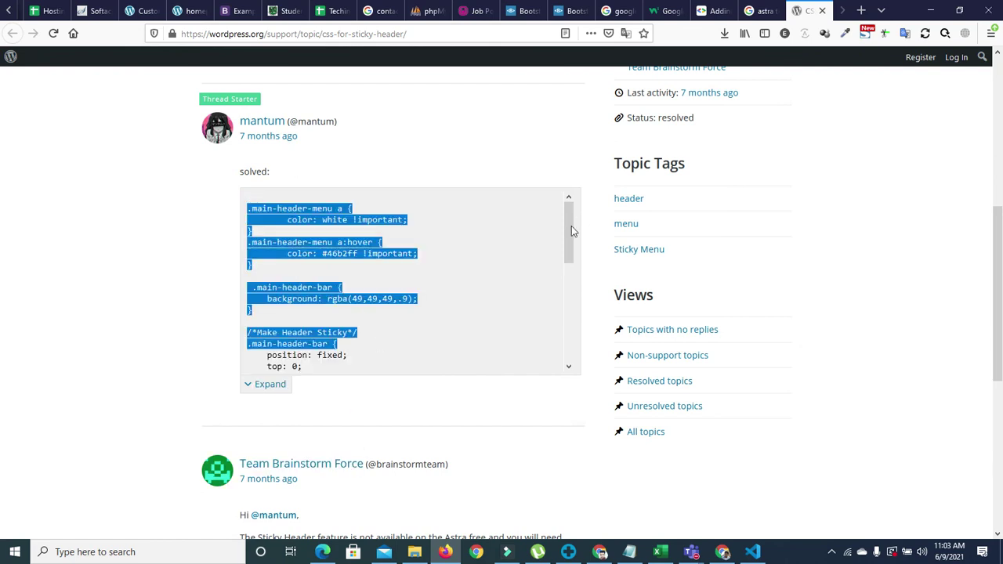
{"action": "left_click_drag", "start_coordinate": [571, 230], "coordinate": [562, 352]}
{"action": "left_click_drag", "start_coordinate": [264, 372], "coordinate": [255, 165]}
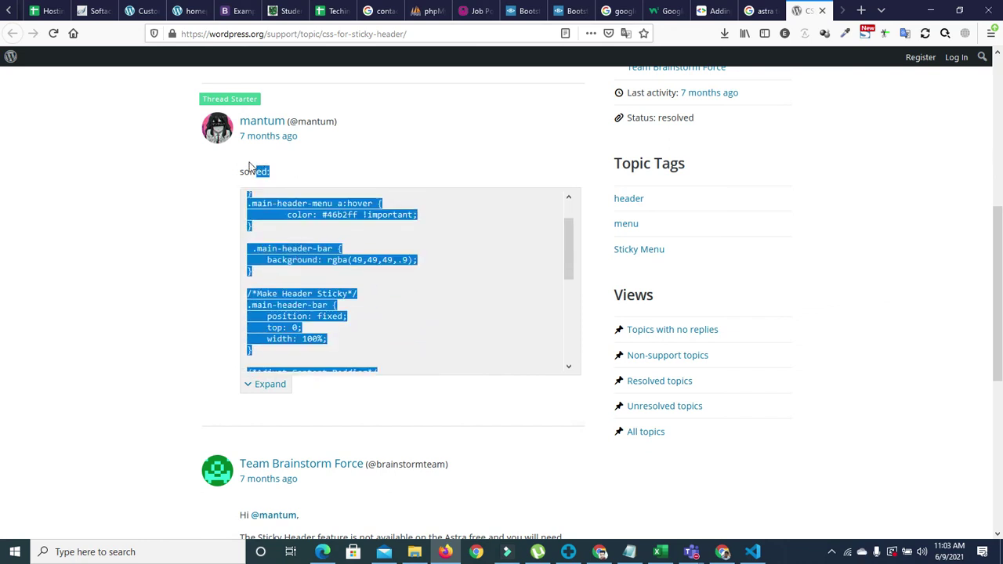
{"action": "left_click_drag", "start_coordinate": [248, 201], "coordinate": [243, 203]}
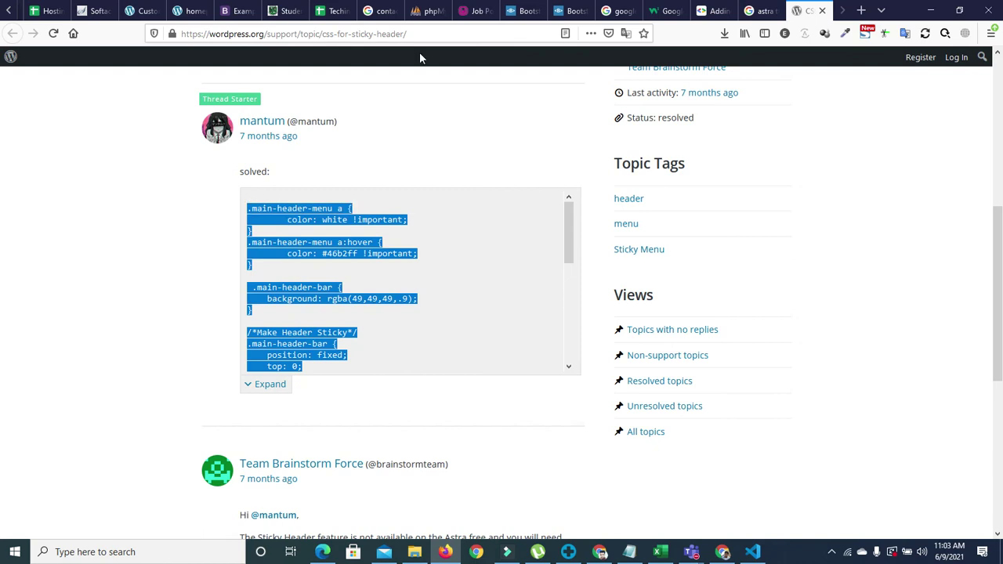
Paste the copied sticky header code into the Astra customizer's Additional CSS and publish the change.
{"action": "left_click", "coordinate": [193, 11]}
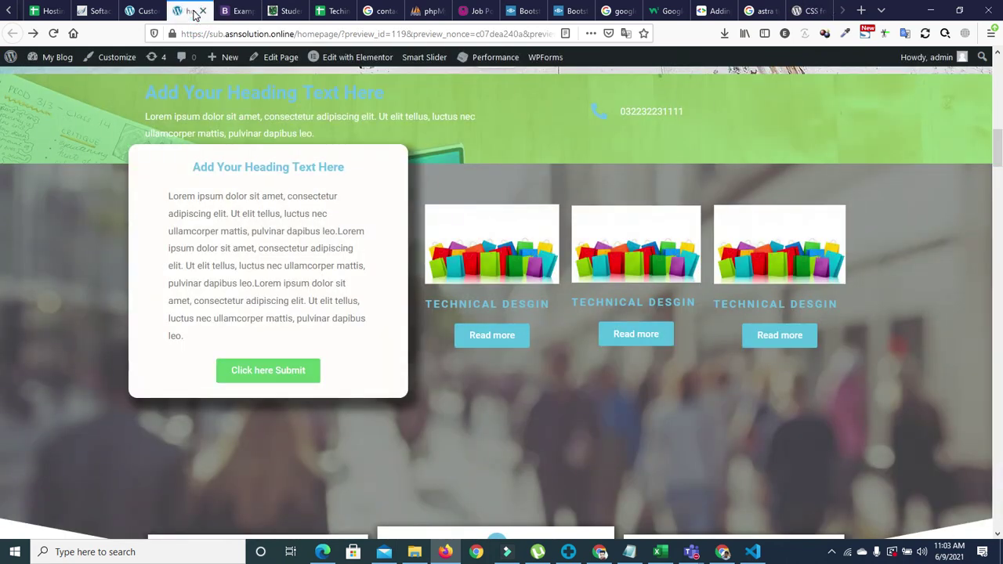
{"action": "left_click", "coordinate": [138, 11]}
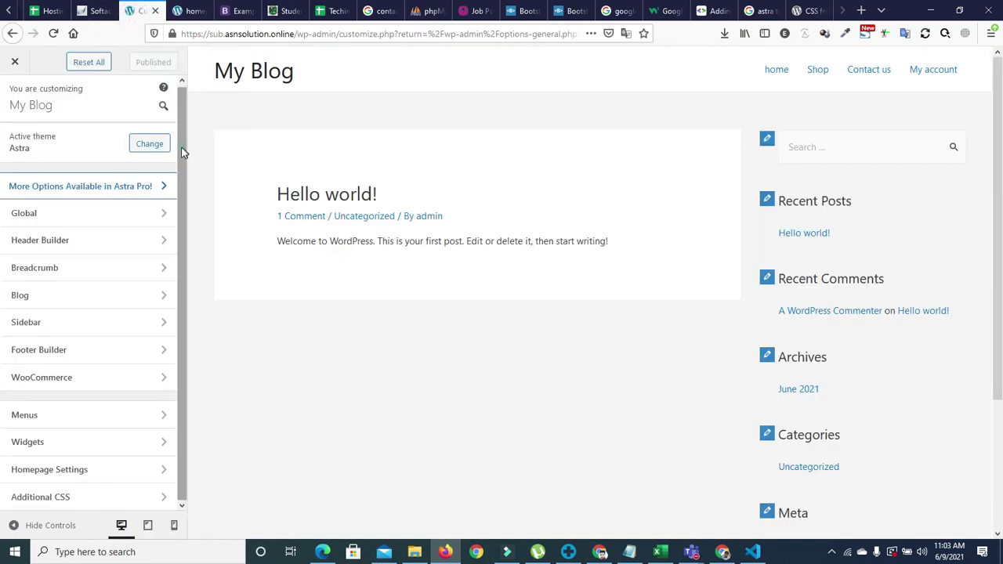
{"action": "left_click", "coordinate": [43, 499]}
{"action": "left_click", "coordinate": [61, 390]}
{"action": "key", "text": "ctrl+v"}
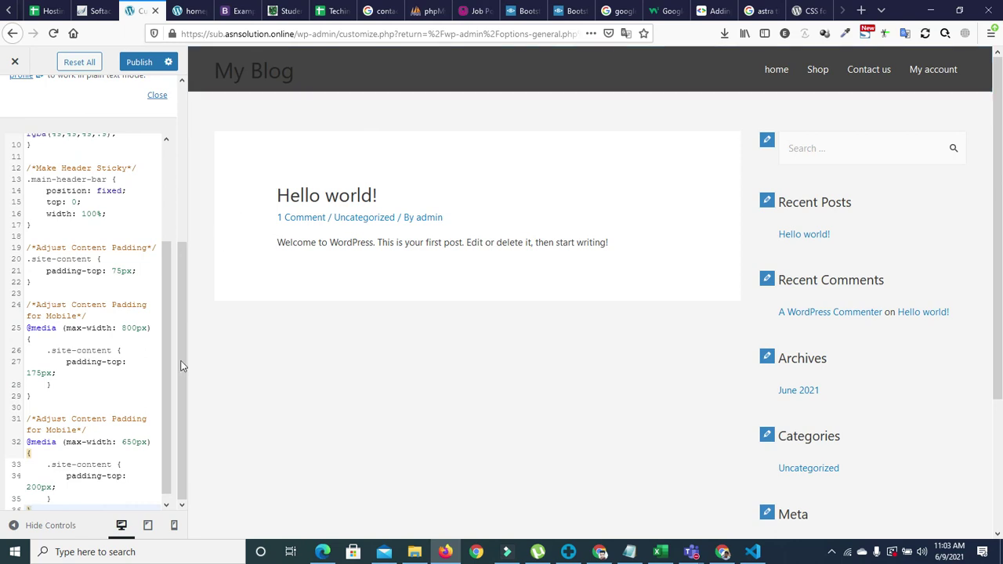
{"action": "left_click", "coordinate": [135, 64]}
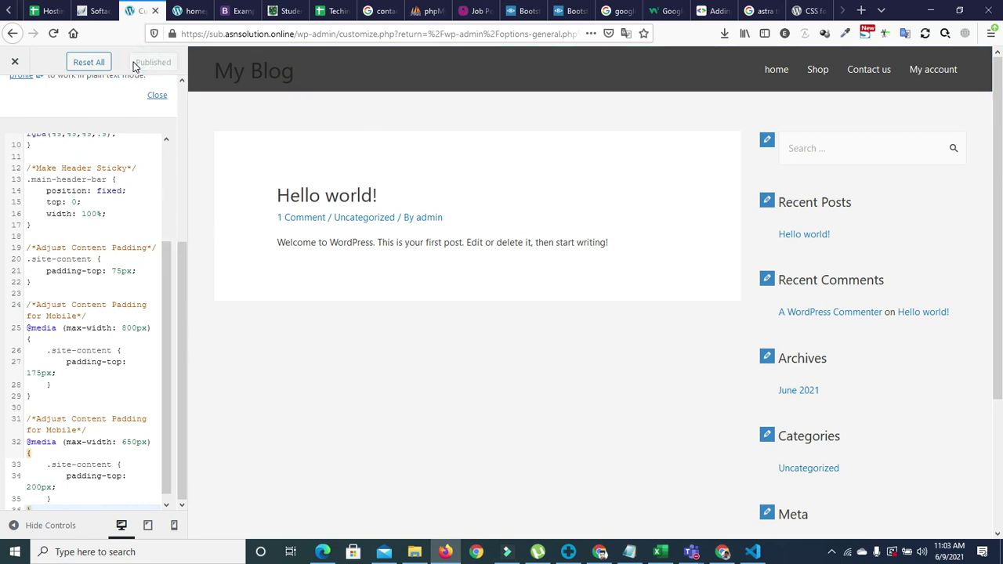
Reload the home page preview to check the header with the published CSS.
{"action": "left_click", "coordinate": [186, 11]}
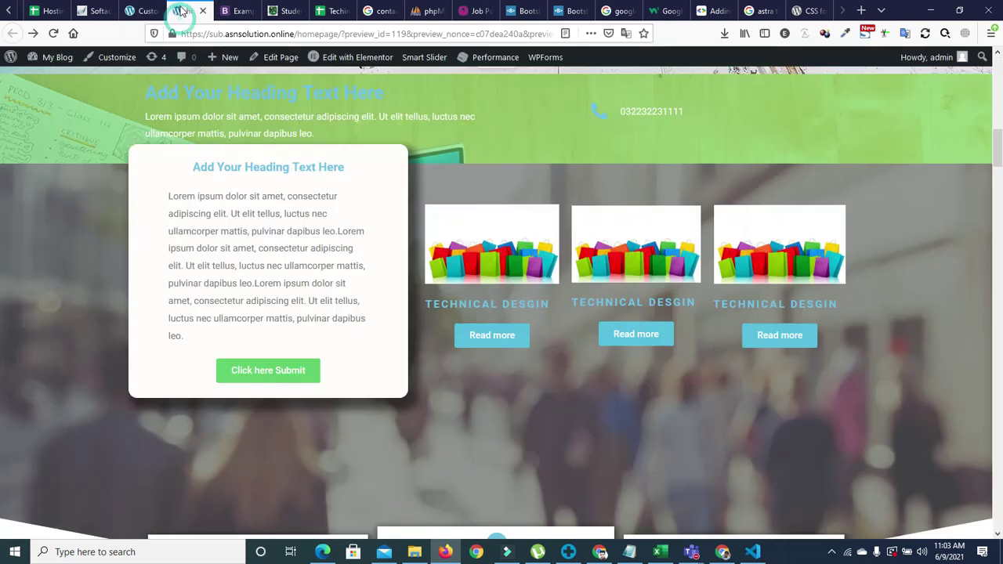
{"action": "left_click", "coordinate": [53, 34]}
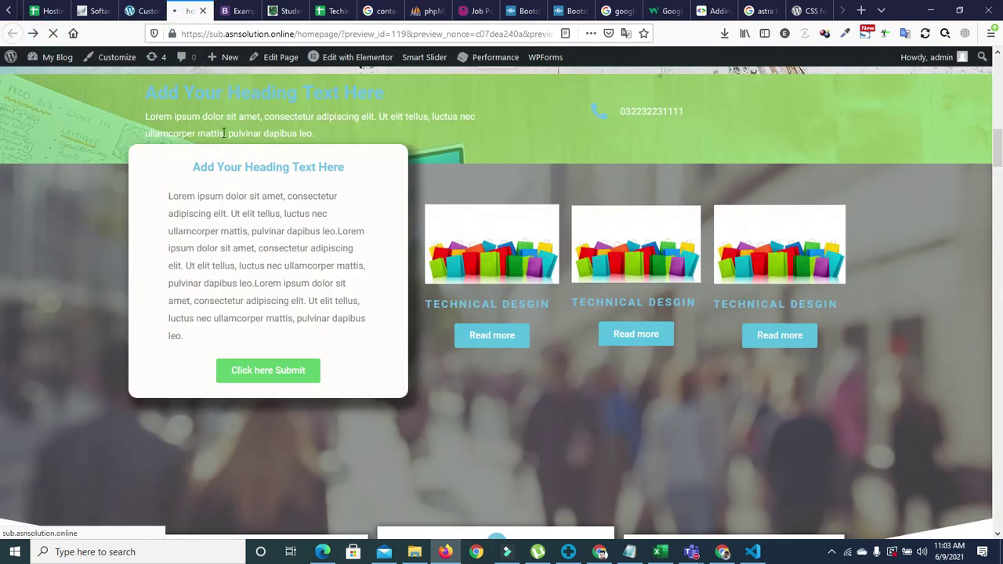